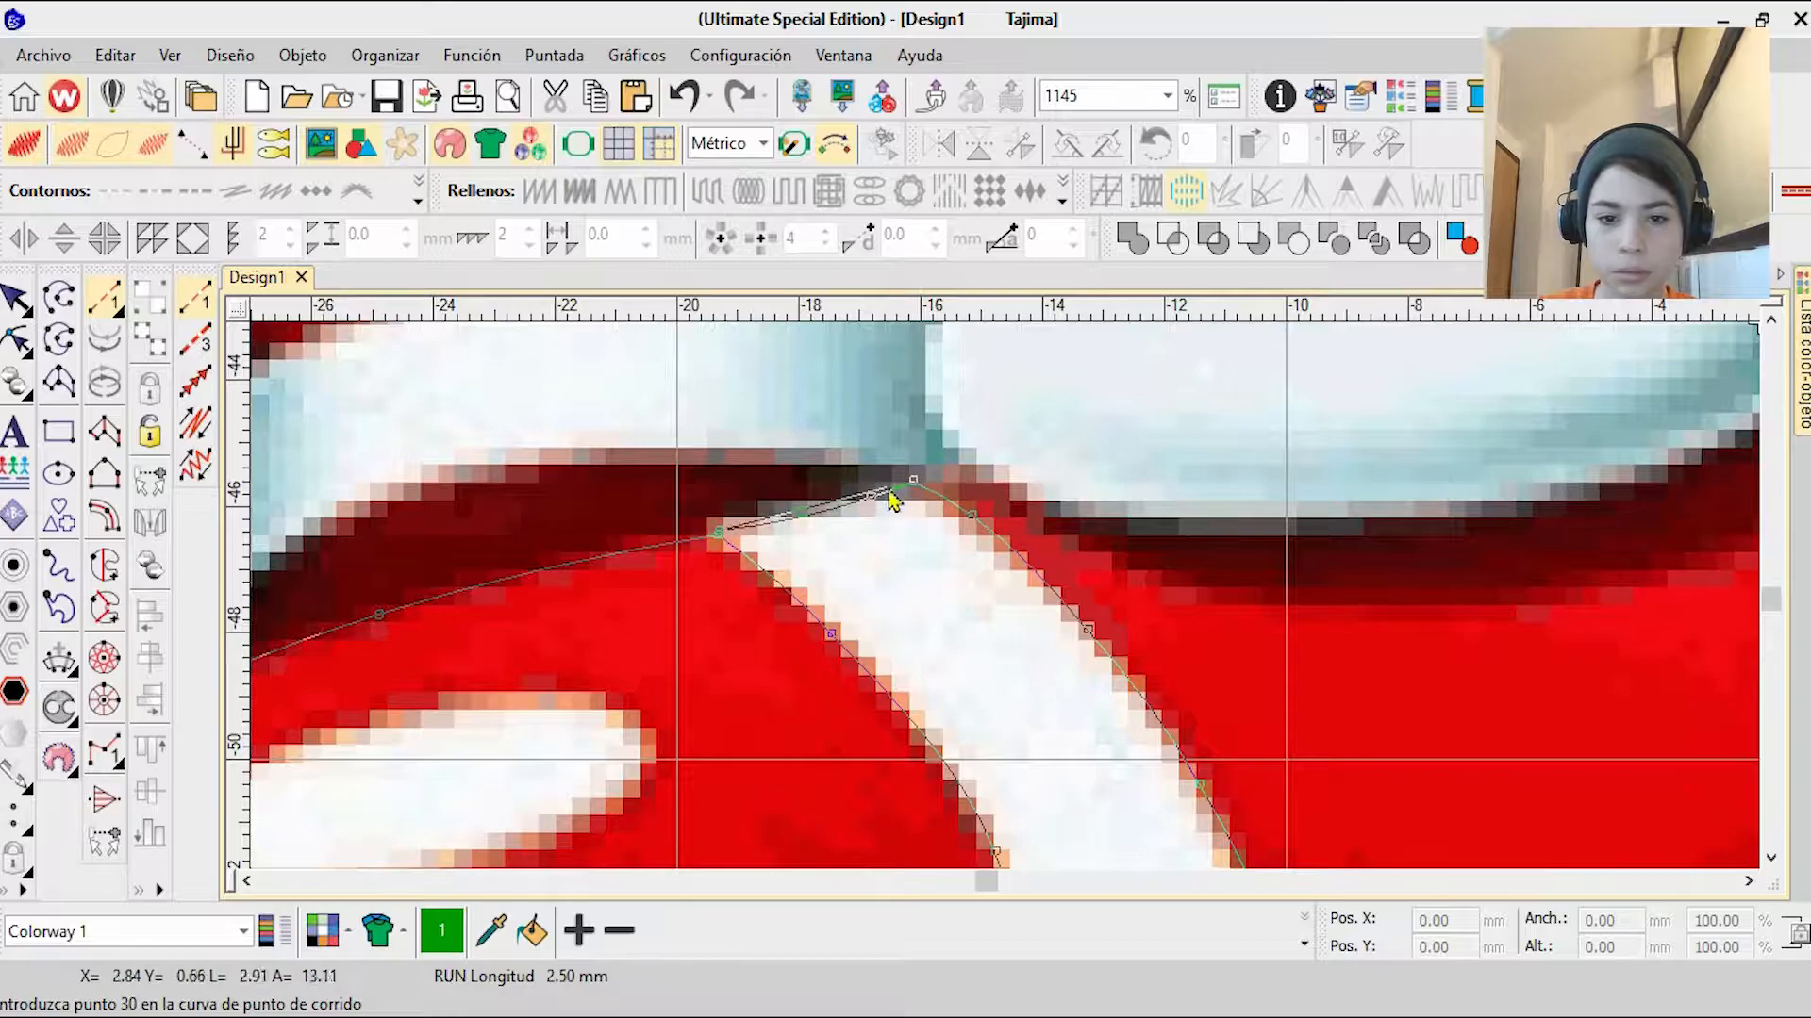
Step: Continue the run-stitch outline around the dark red area and along the edges of the shoe's white strap
{"action": "right_click", "coordinate": [466, 470]}
{"action": "right_click", "coordinate": [597, 595]}
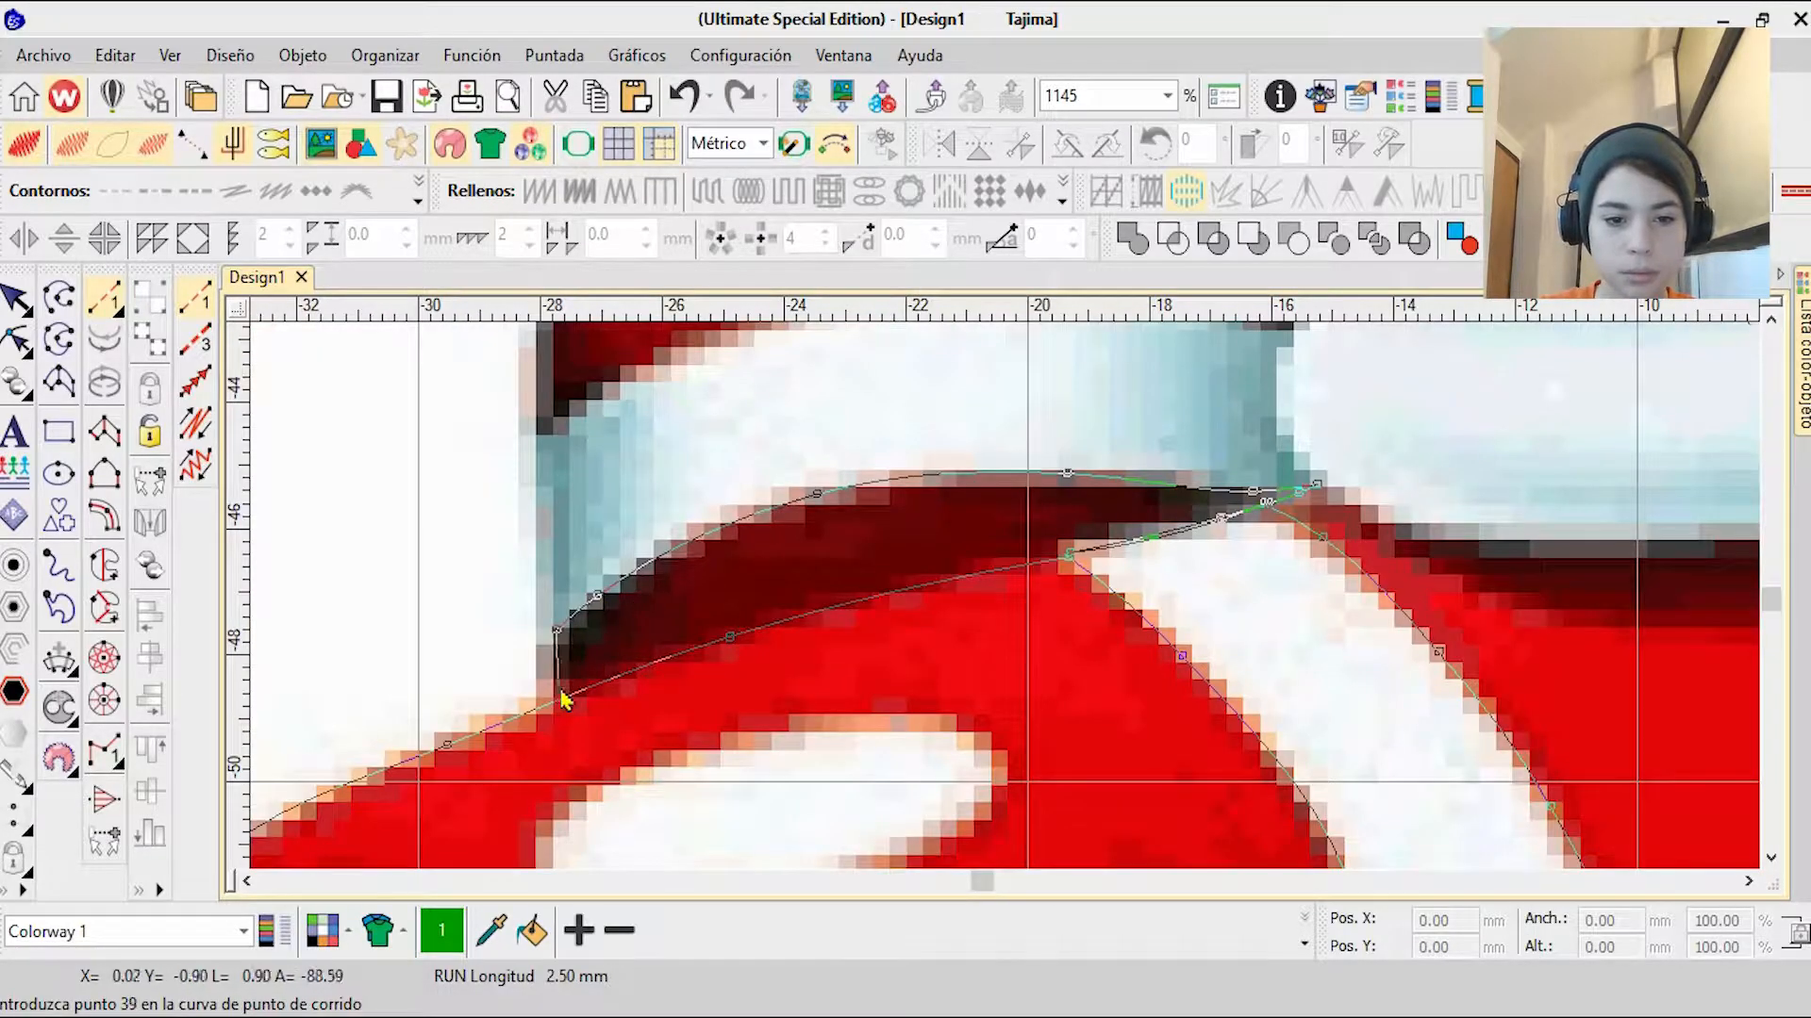
{"action": "right_click", "coordinate": [559, 424]}
{"action": "right_click", "coordinate": [672, 355]}
{"action": "right_click", "coordinate": [1091, 406]}
{"action": "right_click", "coordinate": [1336, 417]}
{"action": "left_click", "coordinate": [1434, 449]}
{"action": "left_click", "coordinate": [1418, 478]}
Step: Trace the lower edge of the front white cuff and continue up its outer side with curve points
{"action": "right_click", "coordinate": [884, 509]}
{"action": "right_click", "coordinate": [1075, 522]}
{"action": "right_click", "coordinate": [1320, 496]}
{"action": "right_click", "coordinate": [1570, 386]}
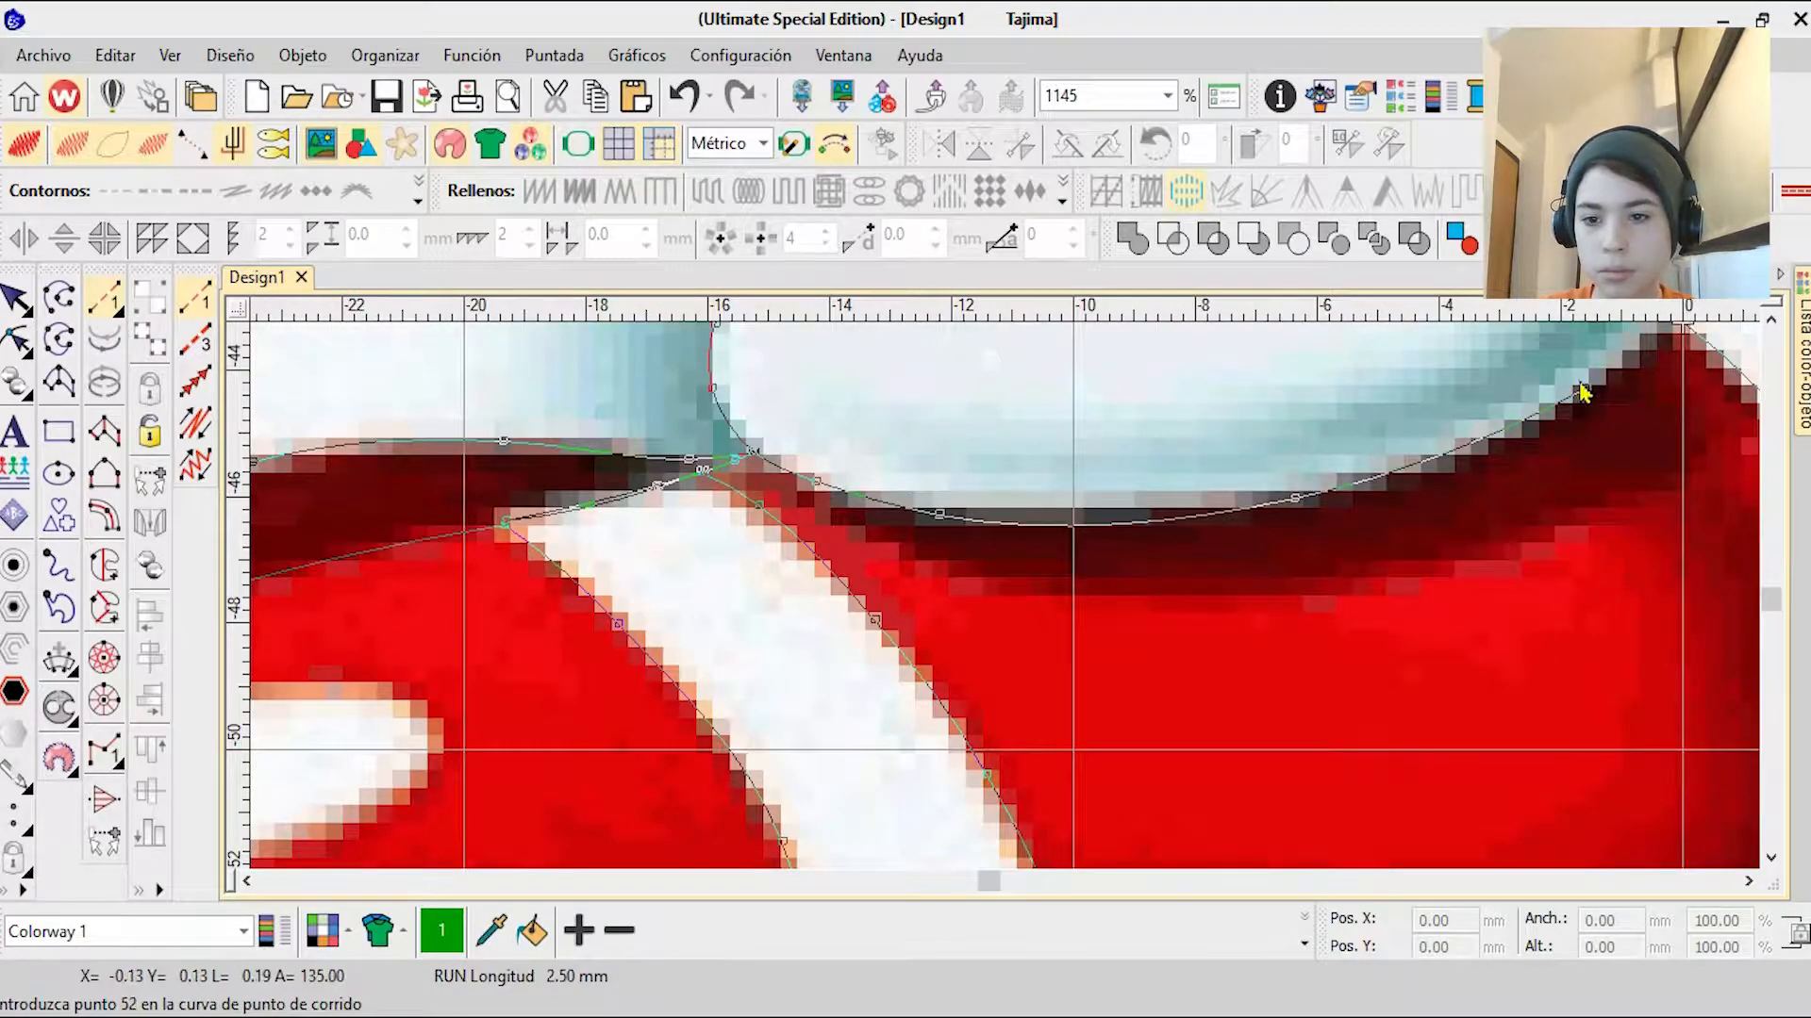
{"action": "right_click", "coordinate": [1091, 667]}
{"action": "right_click", "coordinate": [1109, 552]}
Step: Outline the front cuff's upper rim and follow the edge of the blue leg down into the opening
{"action": "left_click", "coordinate": [1011, 419]}
{"action": "right_click", "coordinate": [1077, 622]}
{"action": "right_click", "coordinate": [1048, 491]}
{"action": "right_click", "coordinate": [960, 439]}
{"action": "right_click", "coordinate": [781, 437]}
{"action": "left_click", "coordinate": [607, 496]}
{"action": "right_click", "coordinate": [637, 540]}
{"action": "right_click", "coordinate": [669, 614]}
{"action": "left_click", "coordinate": [701, 730]}
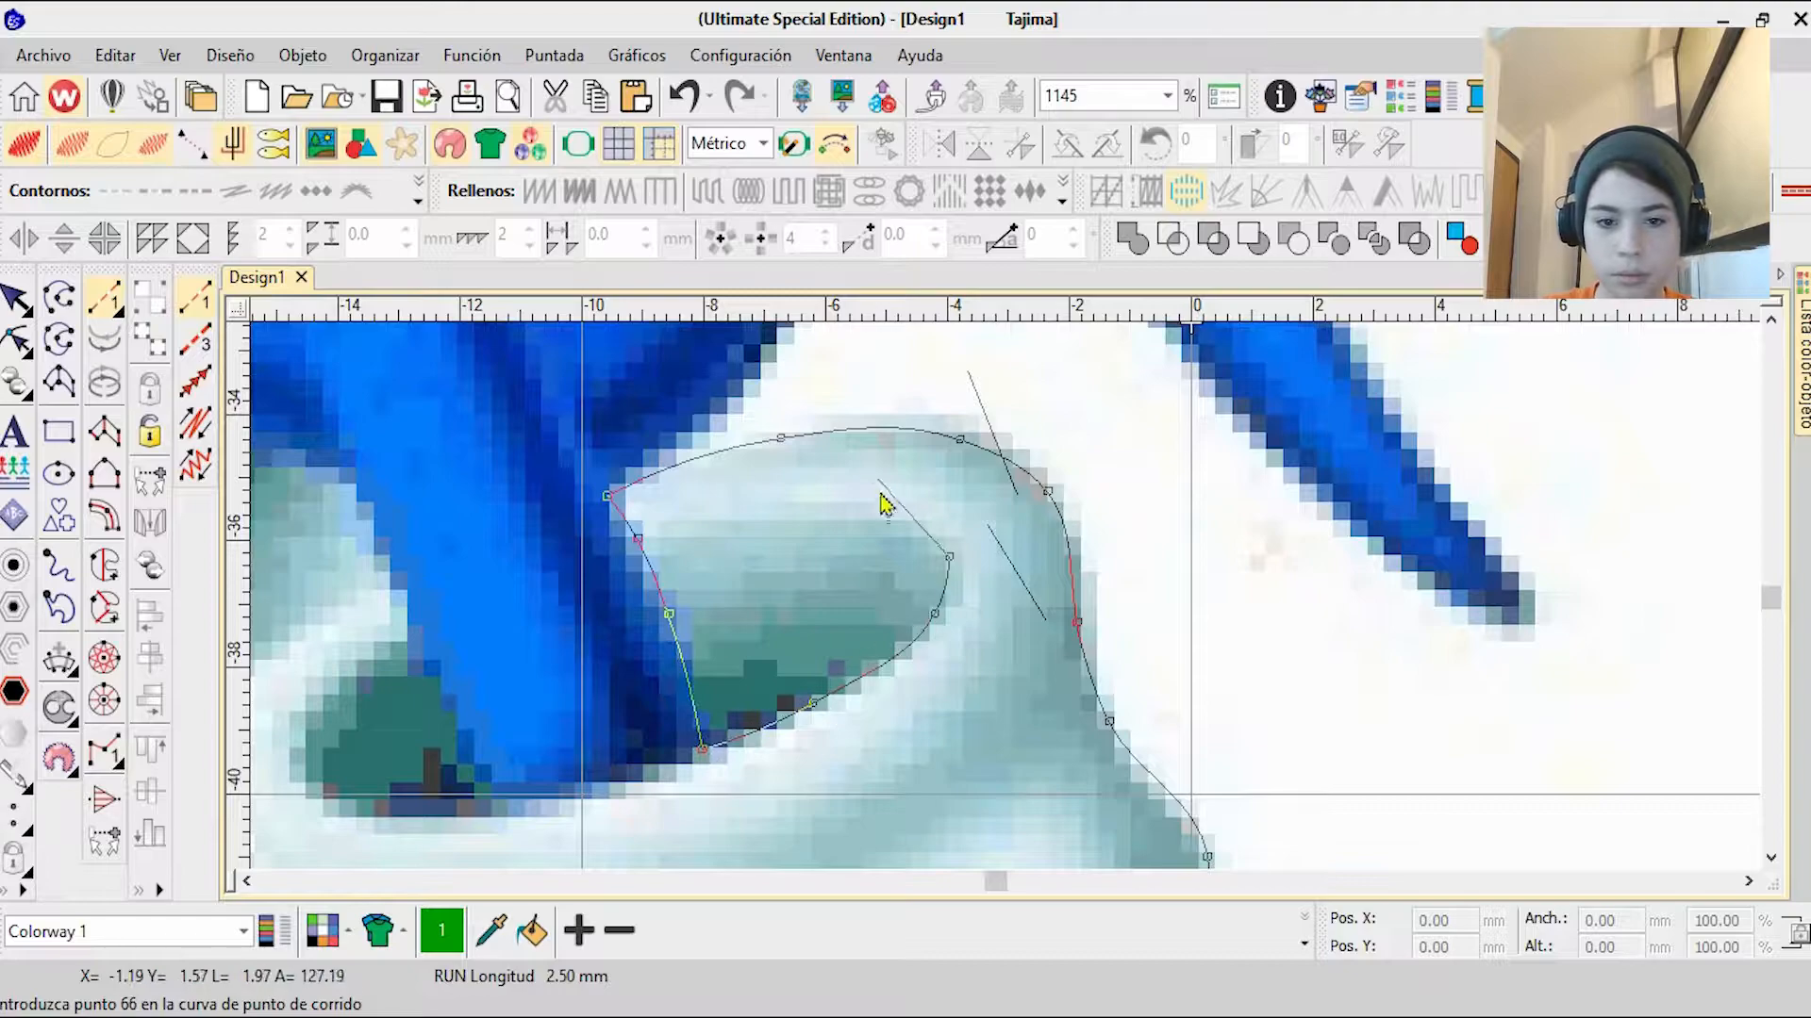
Step: Trace the front rim of the cuff opening and its dark section on the other side of the blue leg
{"action": "right_click", "coordinate": [669, 614]}
{"action": "left_click", "coordinate": [702, 748]}
{"action": "right_click", "coordinate": [618, 786]}
{"action": "right_click", "coordinate": [442, 840]}
{"action": "right_click", "coordinate": [678, 724]}
{"action": "right_click", "coordinate": [662, 637]}
{"action": "right_click", "coordinate": [739, 547]}
{"action": "left_click", "coordinate": [772, 532]}
{"action": "right_click", "coordinate": [797, 618]}
{"action": "left_click", "coordinate": [864, 728]}
Step: Extend the outline up the blue leg and around the rear white cuff and its opening
{"action": "scroll", "coordinate": [992, 627], "scroll_direction": "down", "scroll_amount": 7}
{"action": "scroll", "coordinate": [990, 630], "scroll_direction": "up", "scroll_amount": 5}
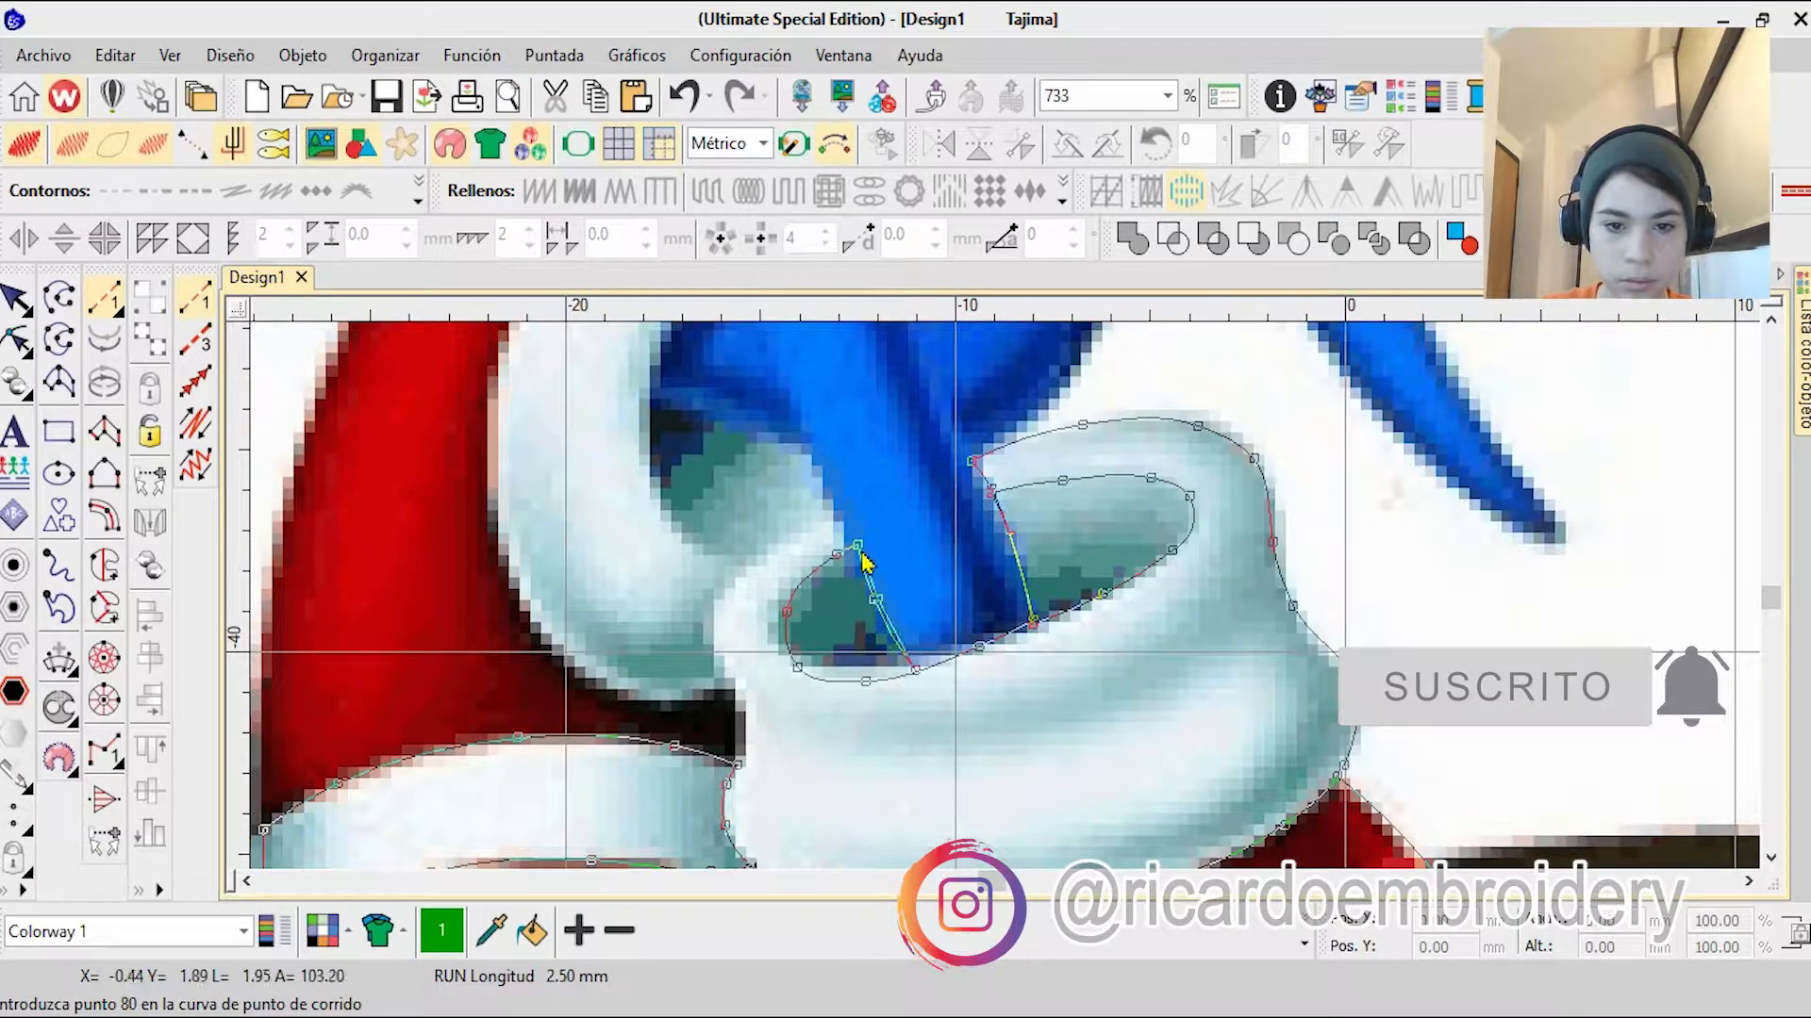
{"action": "right_click", "coordinate": [810, 450]}
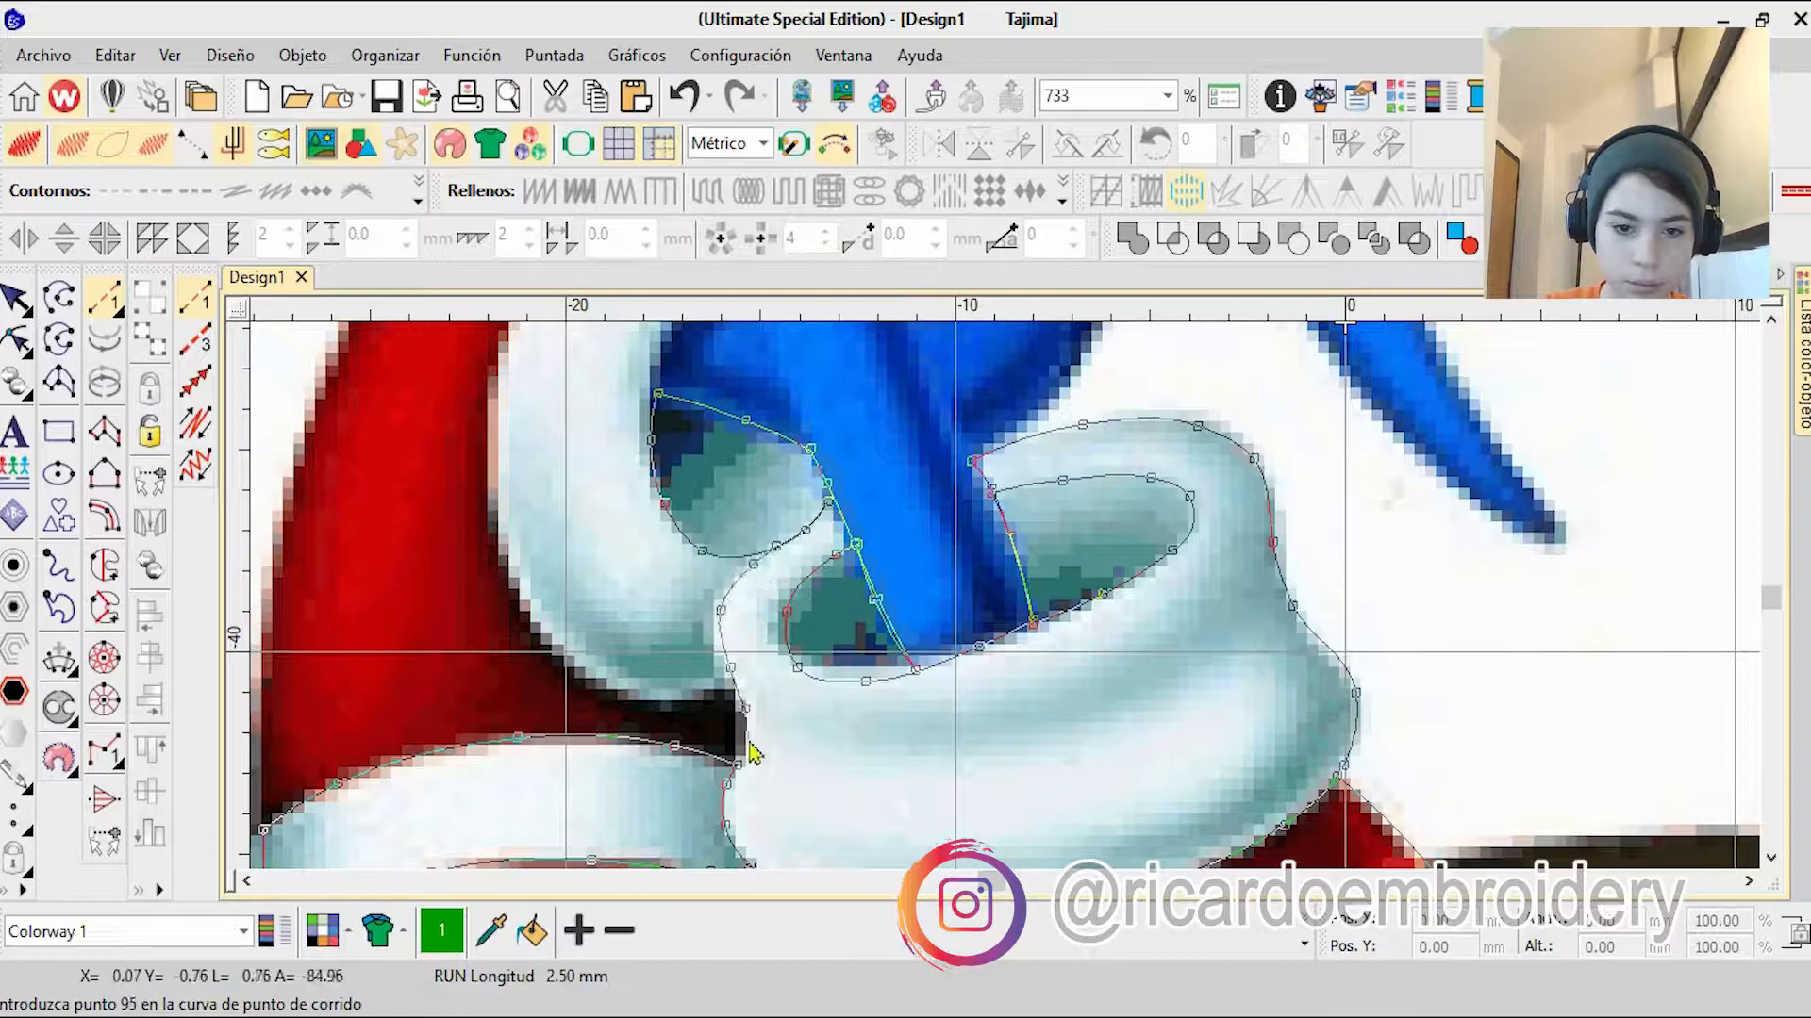
{"action": "right_click", "coordinate": [491, 414]}
{"action": "right_click", "coordinate": [902, 486]}
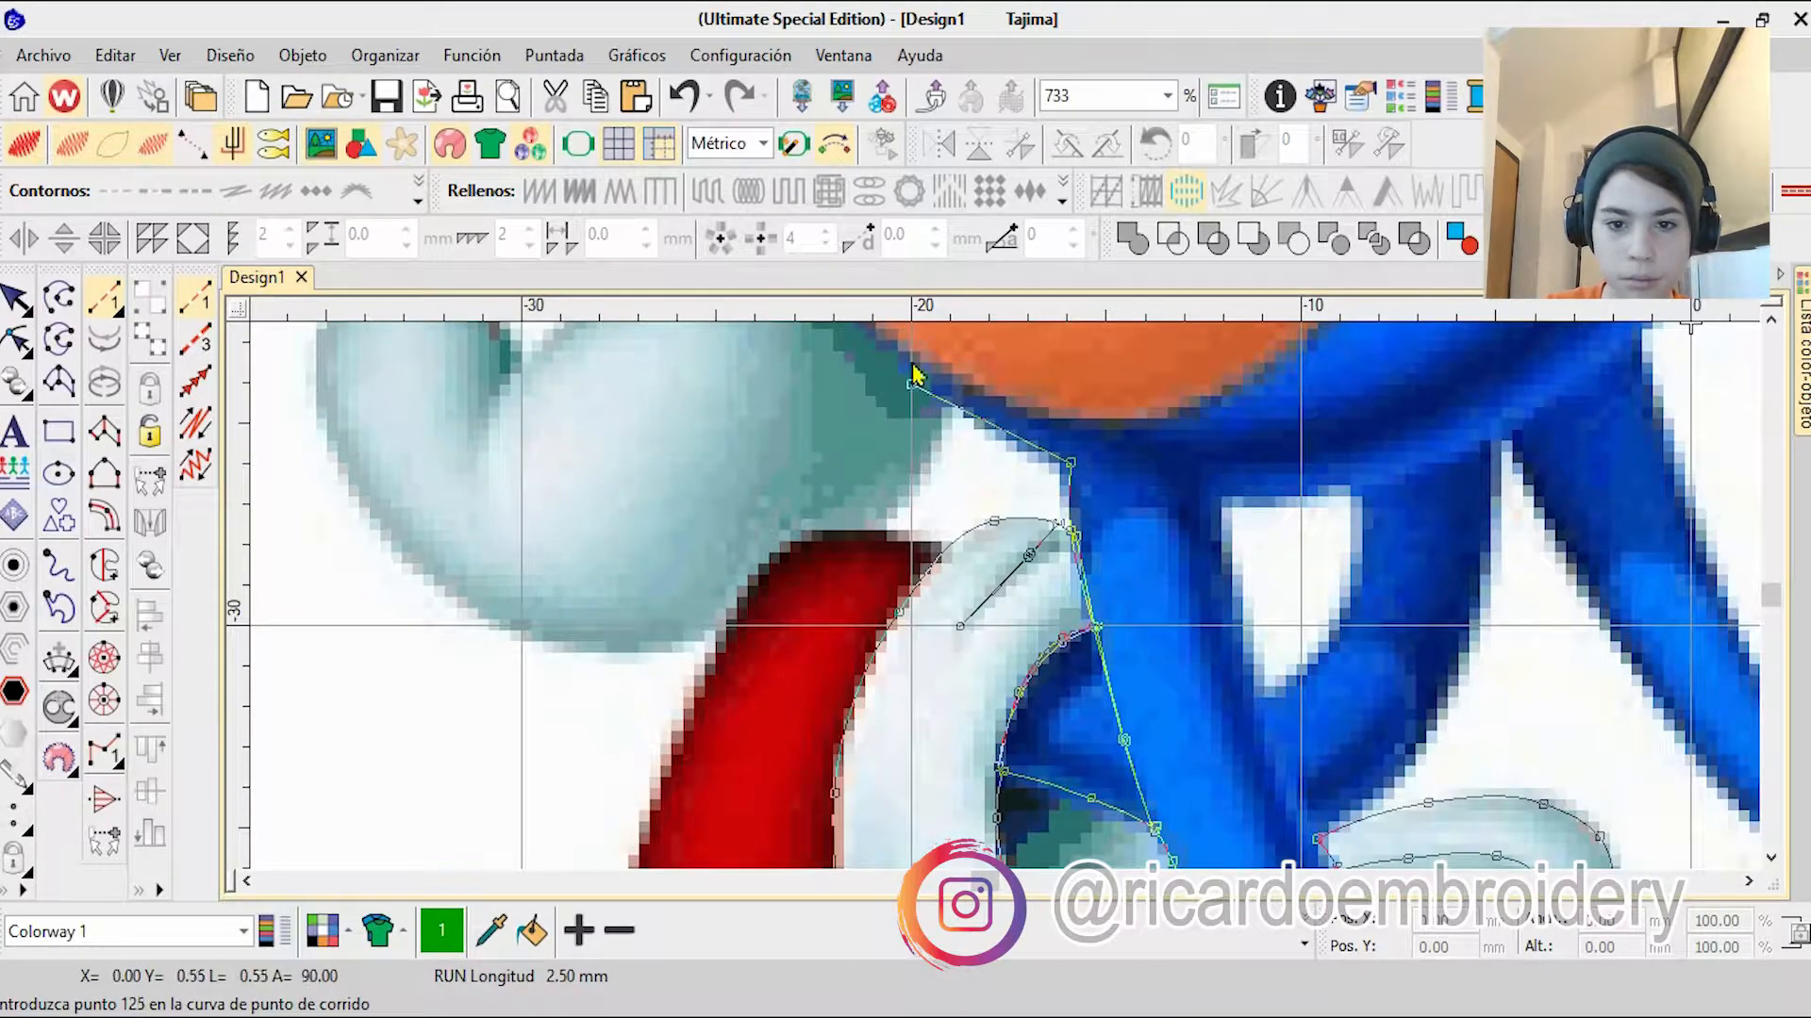
Step: Trace the outer left edge and the top curve of the orange belly with curve points
{"action": "right_click", "coordinate": [941, 412]}
{"action": "right_click", "coordinate": [938, 370]}
{"action": "right_click", "coordinate": [981, 360]}
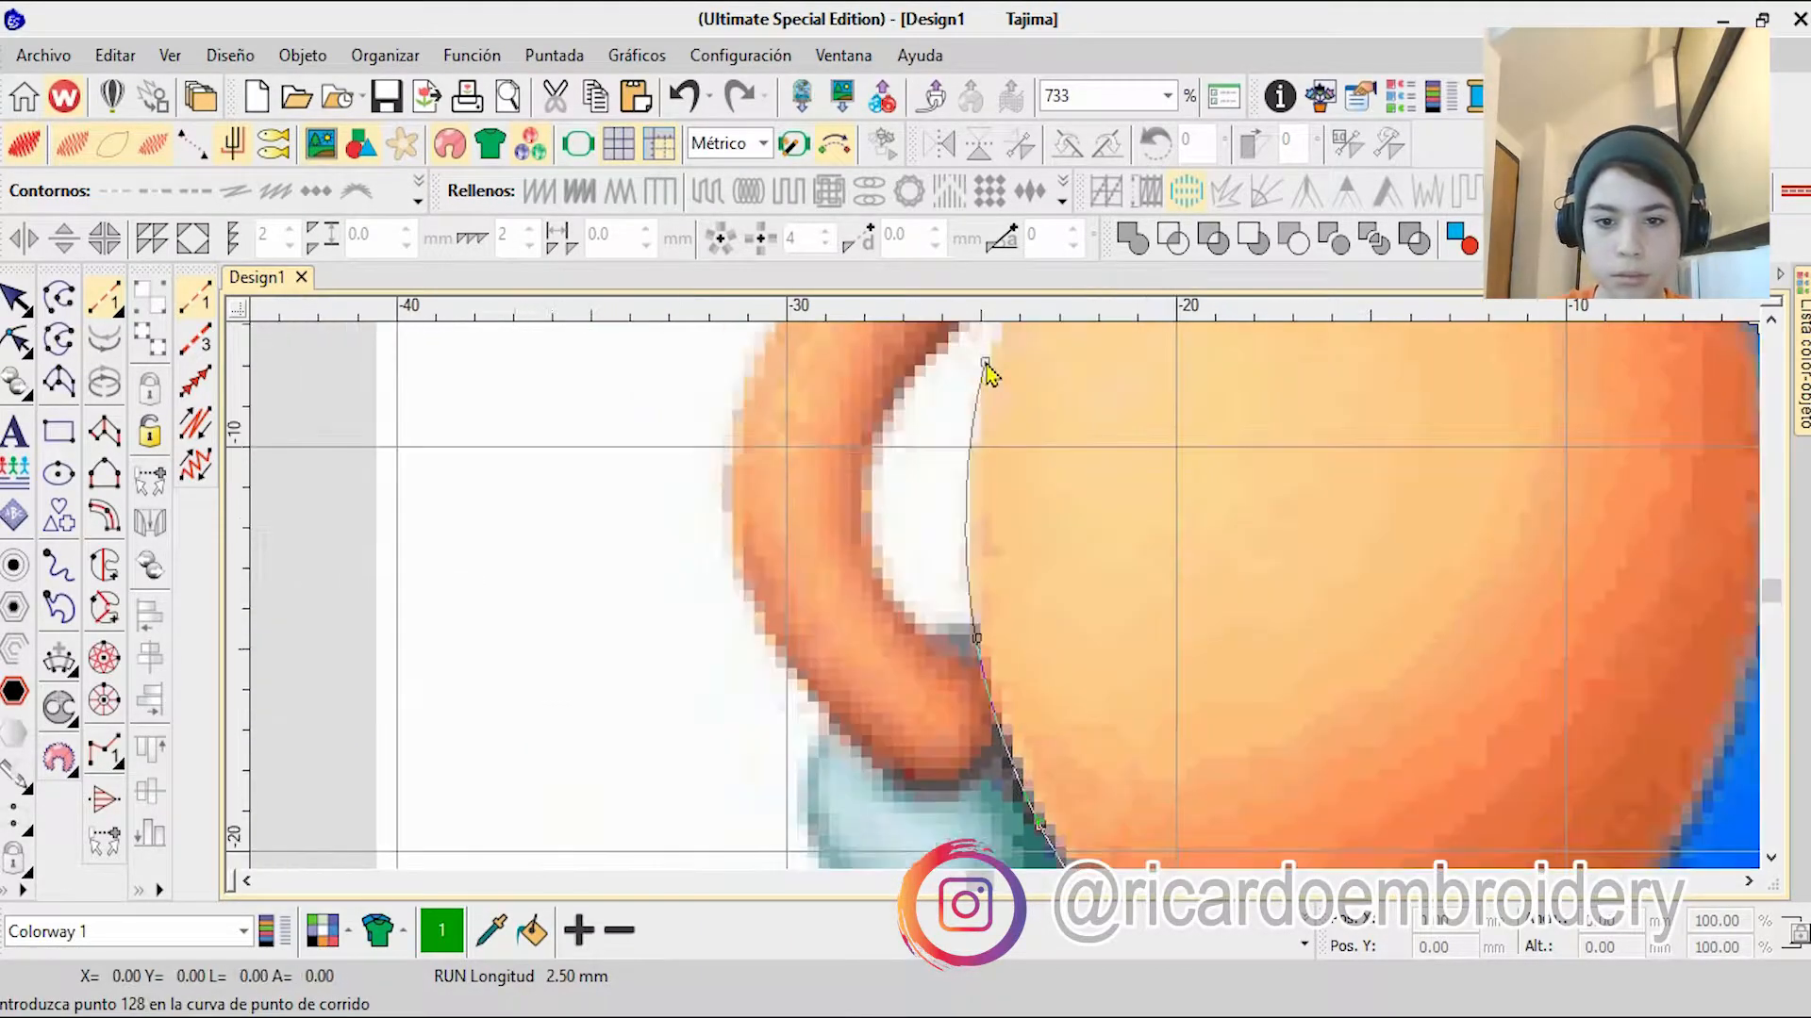
{"action": "right_click", "coordinate": [1033, 387]}
{"action": "right_click", "coordinate": [1118, 431]}
{"action": "right_click", "coordinate": [1236, 404]}
{"action": "right_click", "coordinate": [1378, 432]}
Step: Complete the belly outline along its right side and underside
{"action": "right_click", "coordinate": [1526, 553]}
{"action": "right_click", "coordinate": [1641, 685]}
{"action": "right_click", "coordinate": [1338, 800]}
{"action": "right_click", "coordinate": [1072, 724]}
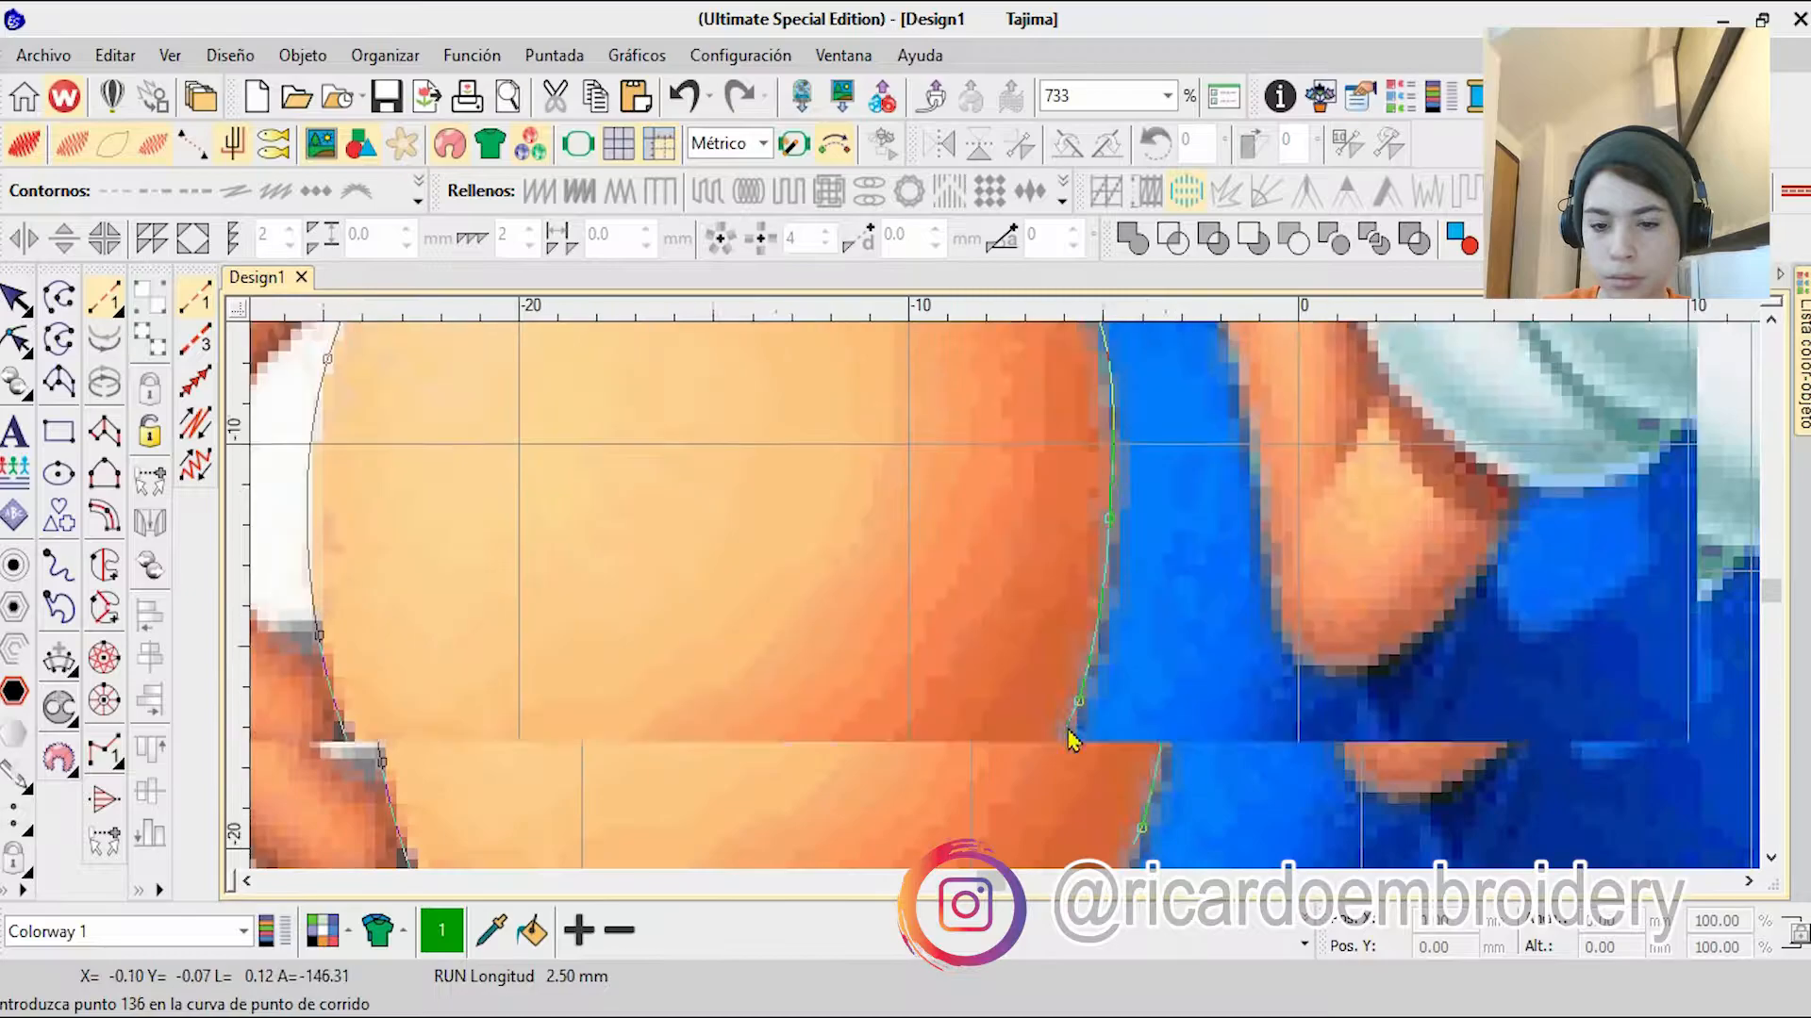
{"action": "right_click", "coordinate": [1000, 821]}
{"action": "right_click", "coordinate": [975, 666]}
{"action": "right_click", "coordinate": [799, 648]}
{"action": "left_click", "coordinate": [667, 571]}
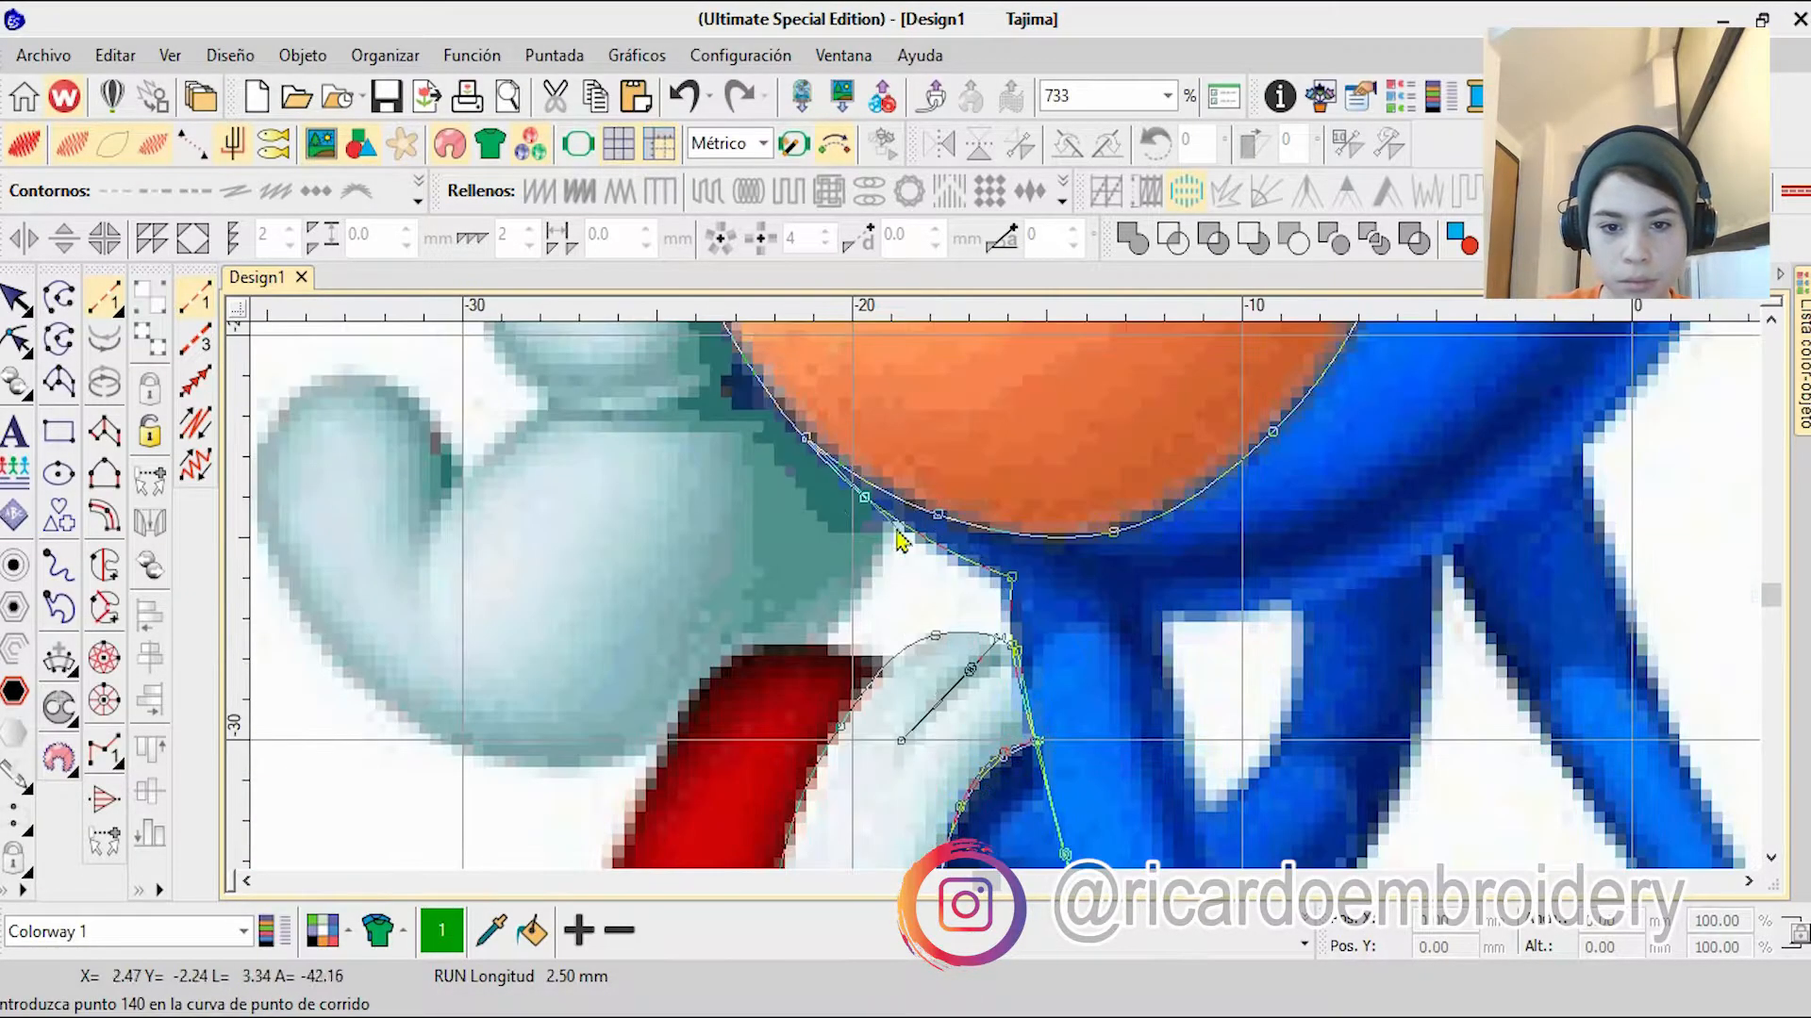
Step: Trace the blue body's underside to the leg and follow the rear cuff's top edge to the red shoe
{"action": "right_click", "coordinate": [864, 497]}
{"action": "left_click", "coordinate": [1012, 577]}
{"action": "left_click", "coordinate": [1014, 646]}
{"action": "right_click", "coordinate": [999, 639]}
{"action": "right_click", "coordinate": [934, 636]}
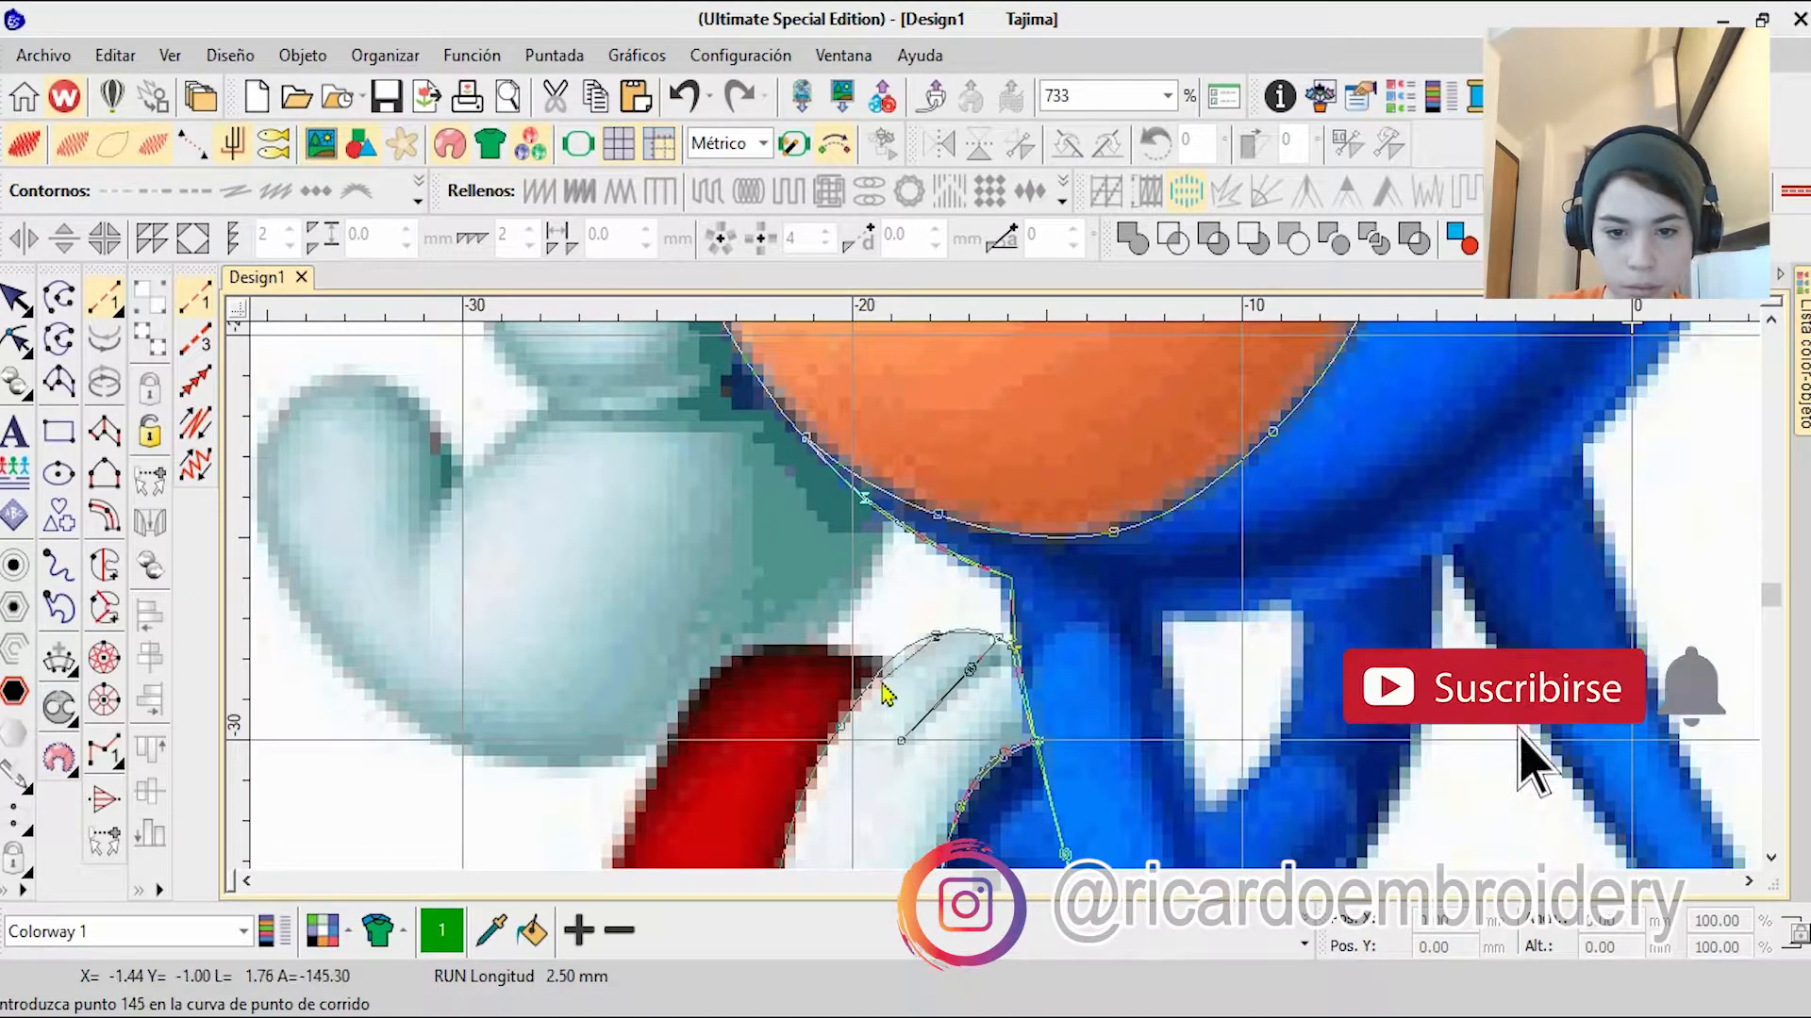
{"action": "left_click", "coordinate": [886, 665]}
Step: Outline the top and outer edge of the red shoe down to the white strap and back up
{"action": "right_click", "coordinate": [821, 652]}
{"action": "right_click", "coordinate": [756, 654]}
{"action": "right_click", "coordinate": [716, 677]}
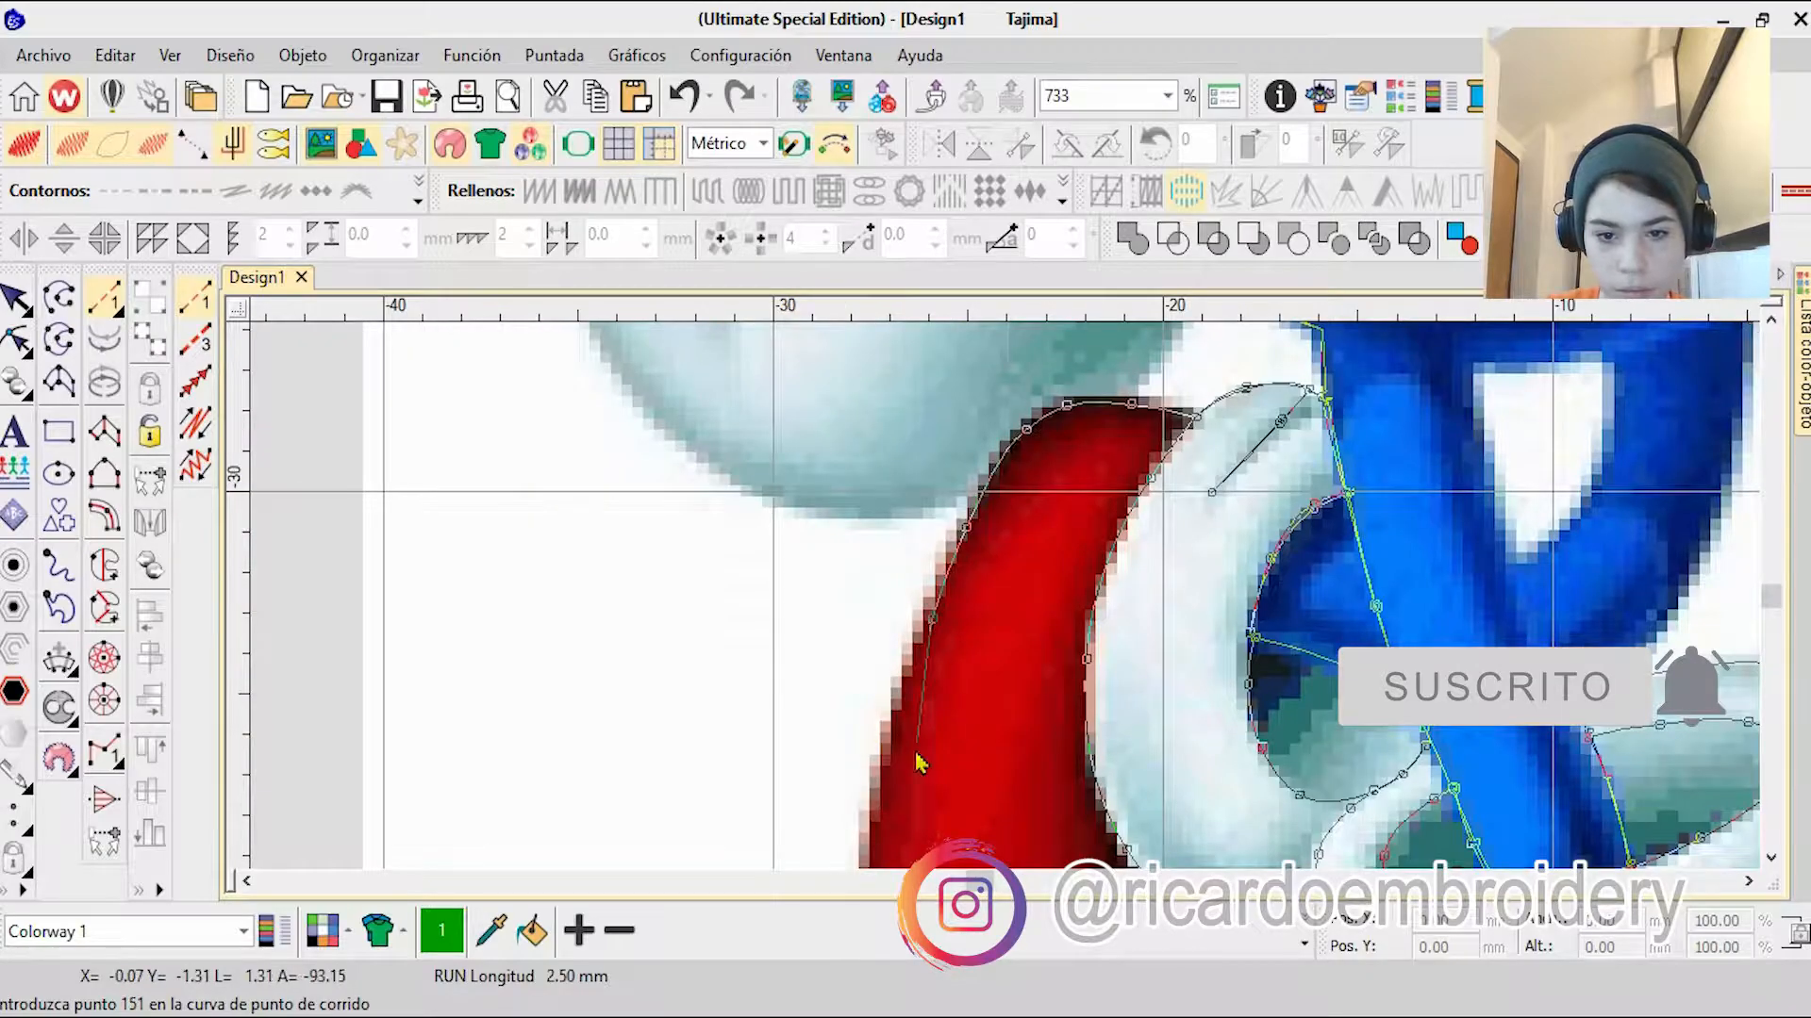
{"action": "right_click", "coordinate": [874, 856]}
{"action": "right_click", "coordinate": [973, 695]}
{"action": "scroll", "coordinate": [990, 447], "scroll_direction": "up", "scroll_amount": 1}
{"action": "scroll", "coordinate": [1001, 566], "scroll_direction": "down", "scroll_amount": 2}
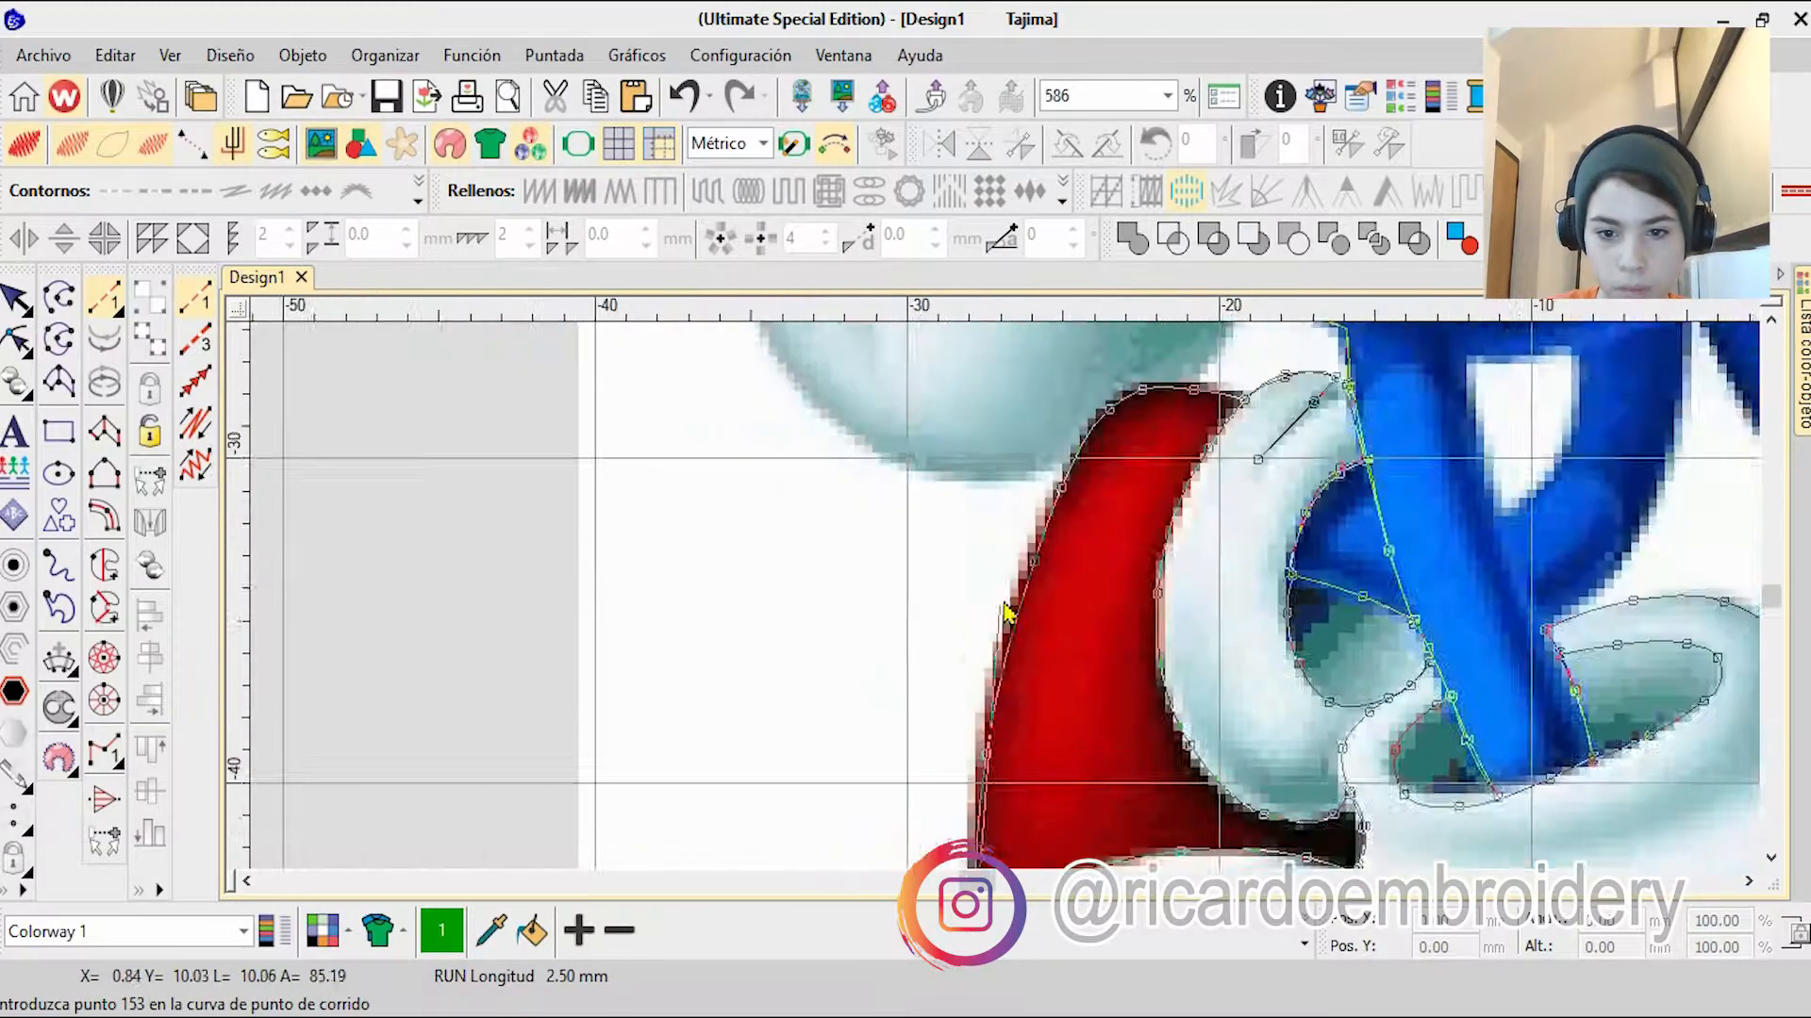
{"action": "scroll", "coordinate": [1006, 613], "scroll_direction": "up", "scroll_amount": 2}
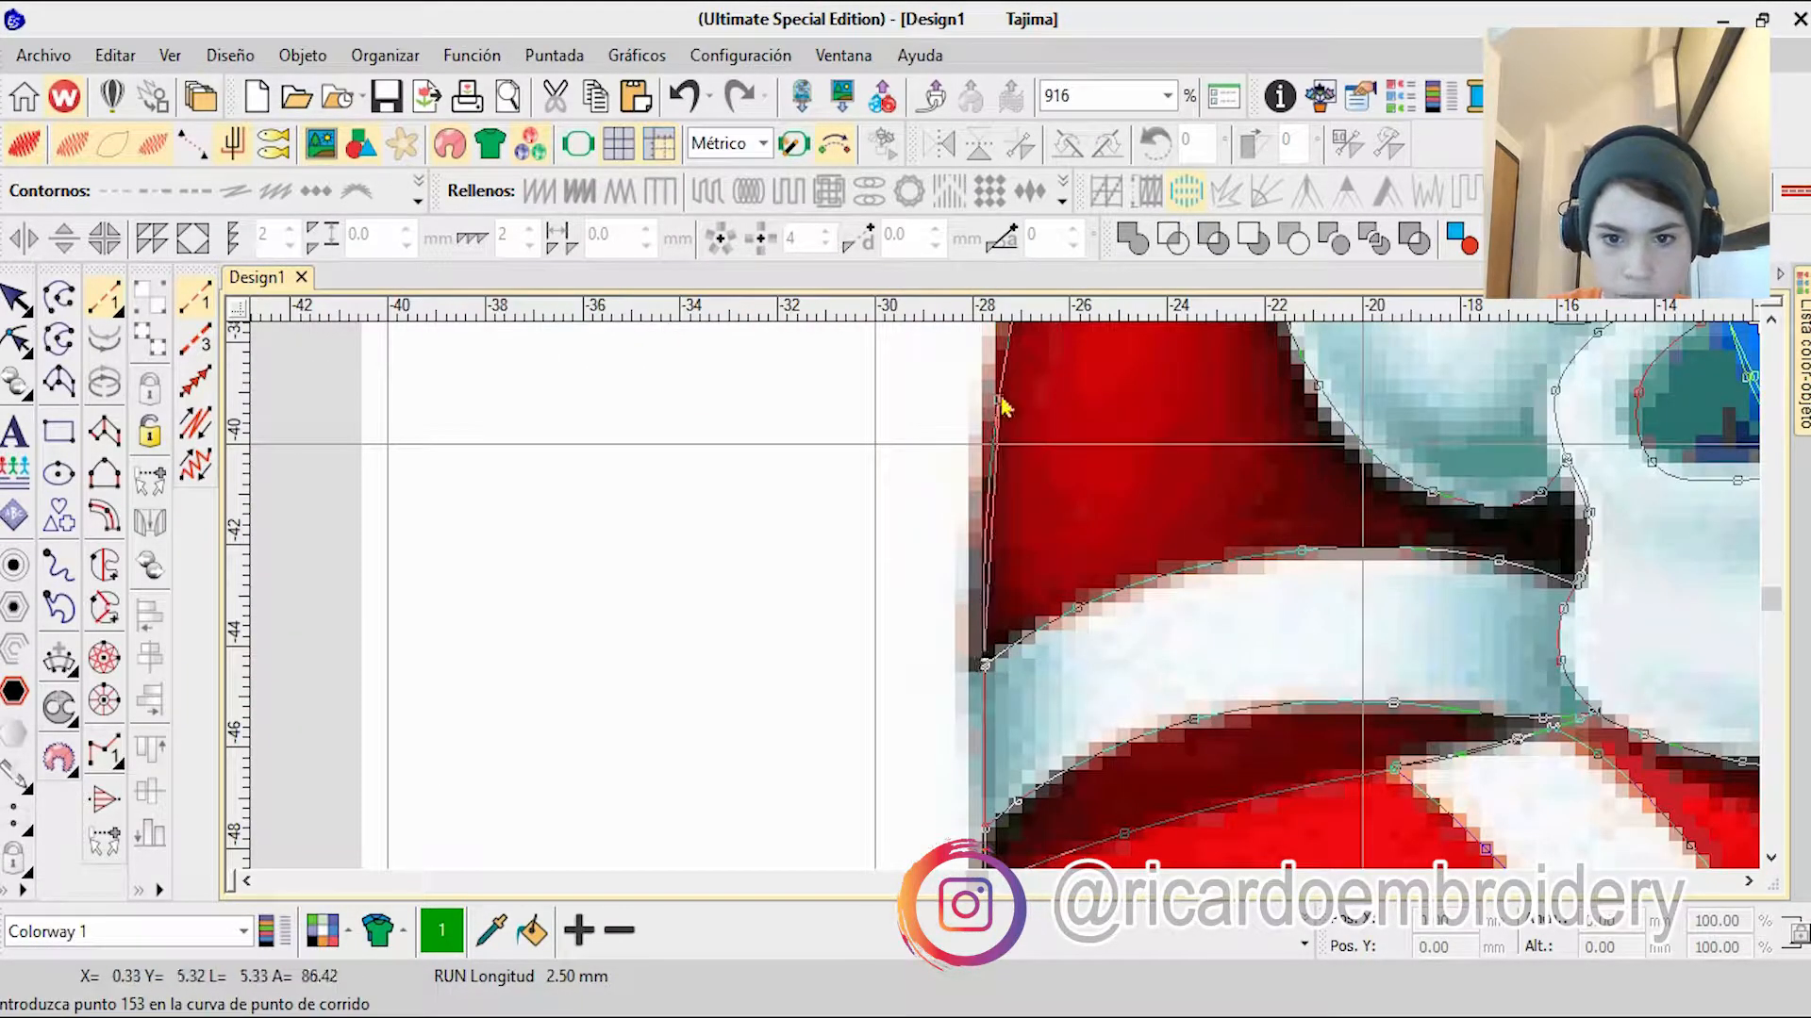
{"action": "right_click", "coordinate": [998, 401]}
{"action": "right_click", "coordinate": [1001, 407]}
Step: Trace the lower and outer edges of the gloved hand on the hip
{"action": "right_click", "coordinate": [966, 566]}
{"action": "right_click", "coordinate": [842, 582]}
{"action": "right_click", "coordinate": [700, 554]}
{"action": "right_click", "coordinate": [735, 528]}
{"action": "right_click", "coordinate": [695, 386]}
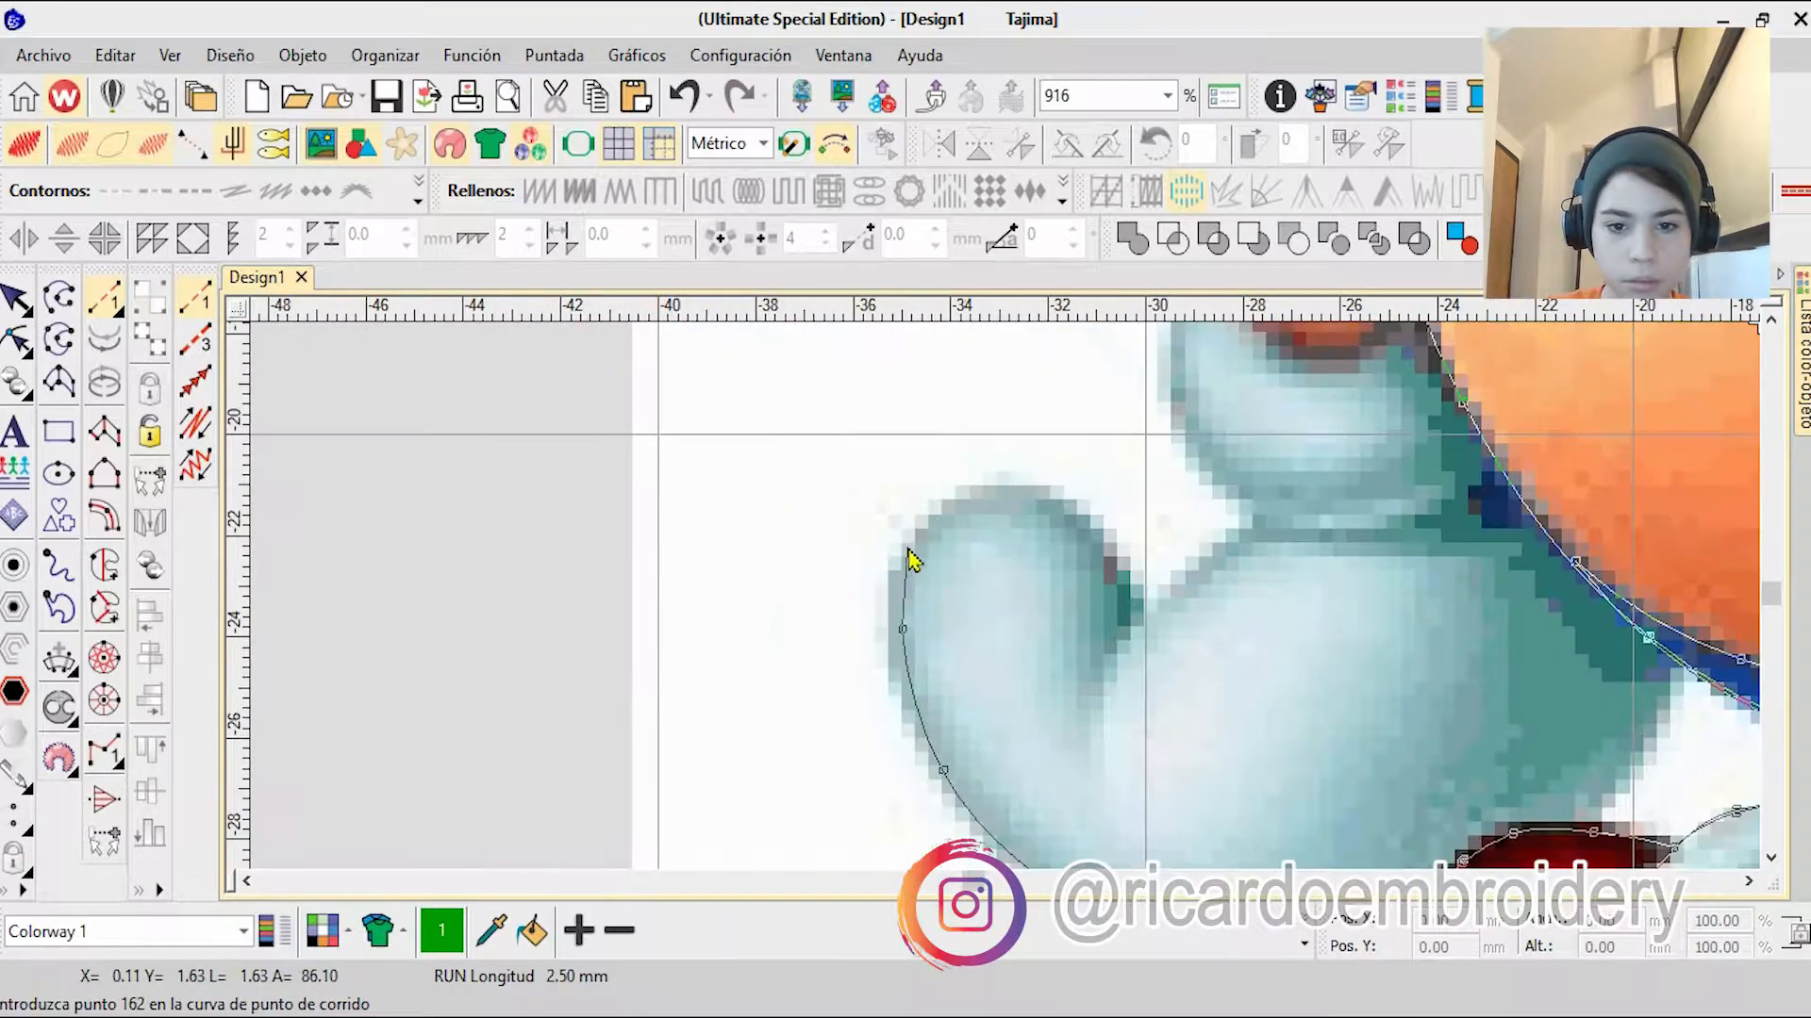
Step: Outline the glove's thumb crease and wrist seam, and trace the glove cuff up to the orange arm
{"action": "right_click", "coordinate": [1136, 614]}
{"action": "right_click", "coordinate": [1254, 528]}
{"action": "right_click", "coordinate": [1378, 526]}
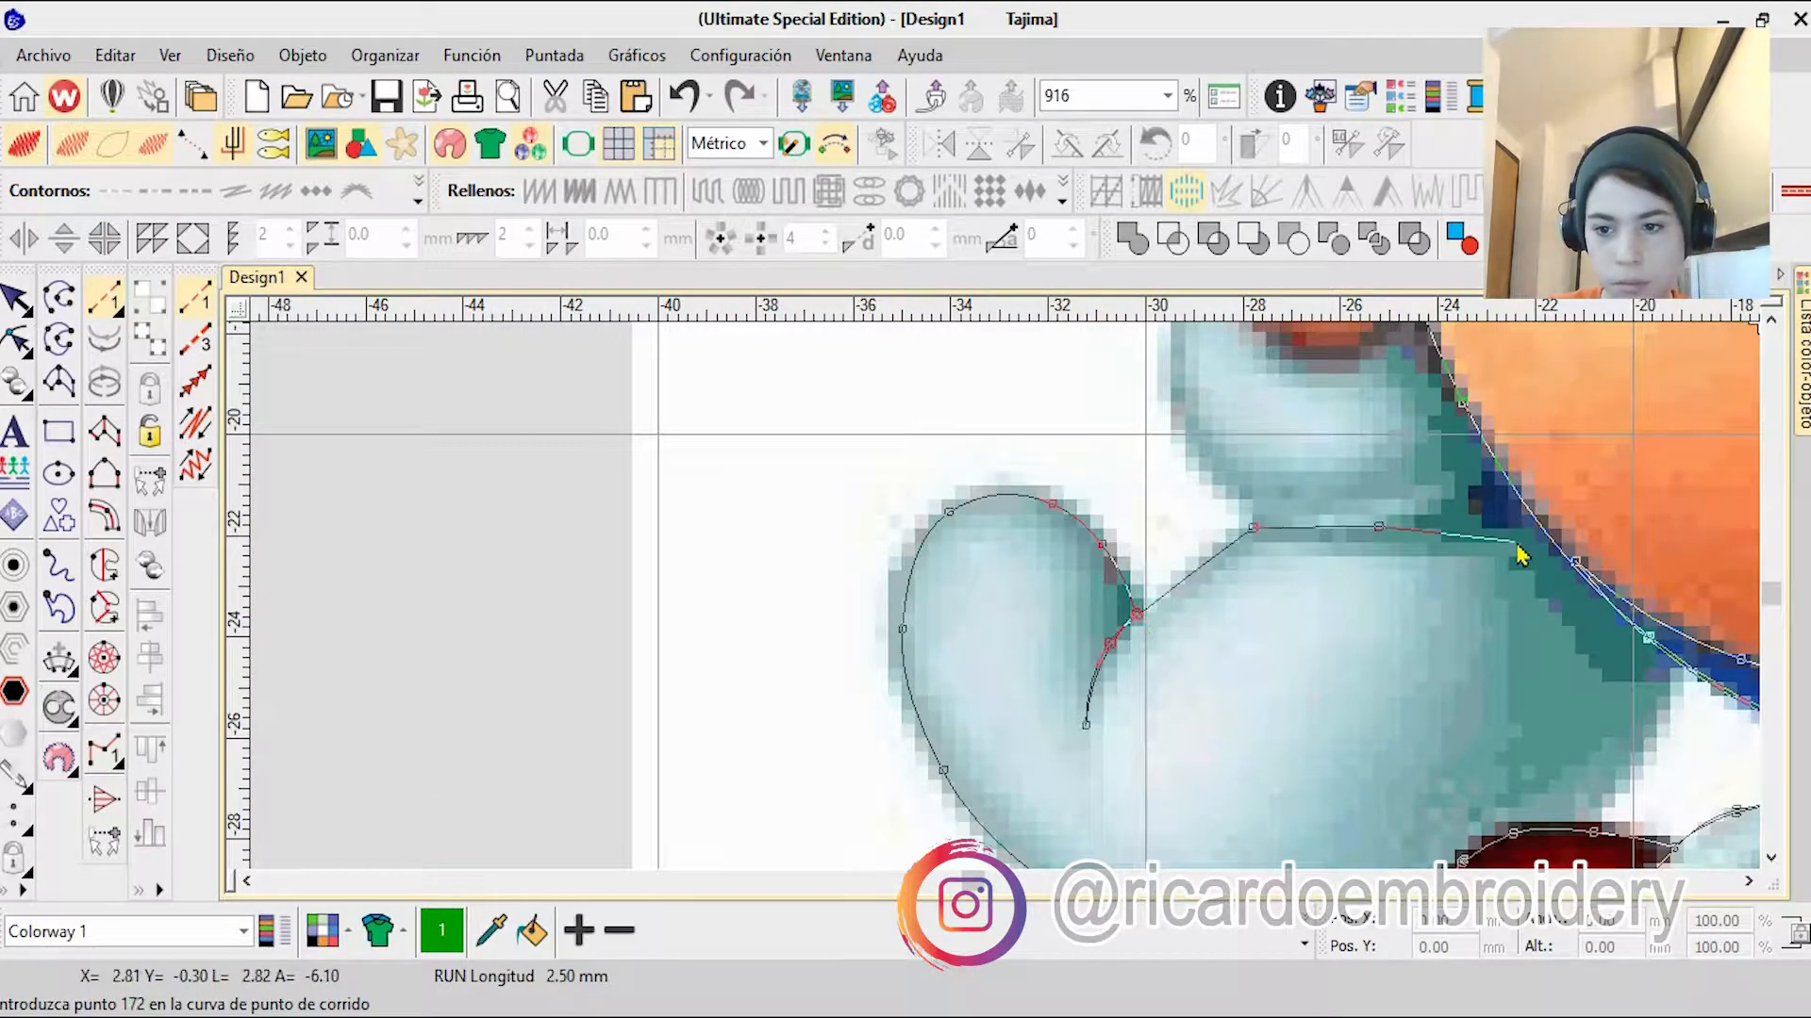
{"action": "right_click", "coordinate": [1376, 530]}
{"action": "right_click", "coordinate": [1254, 529]}
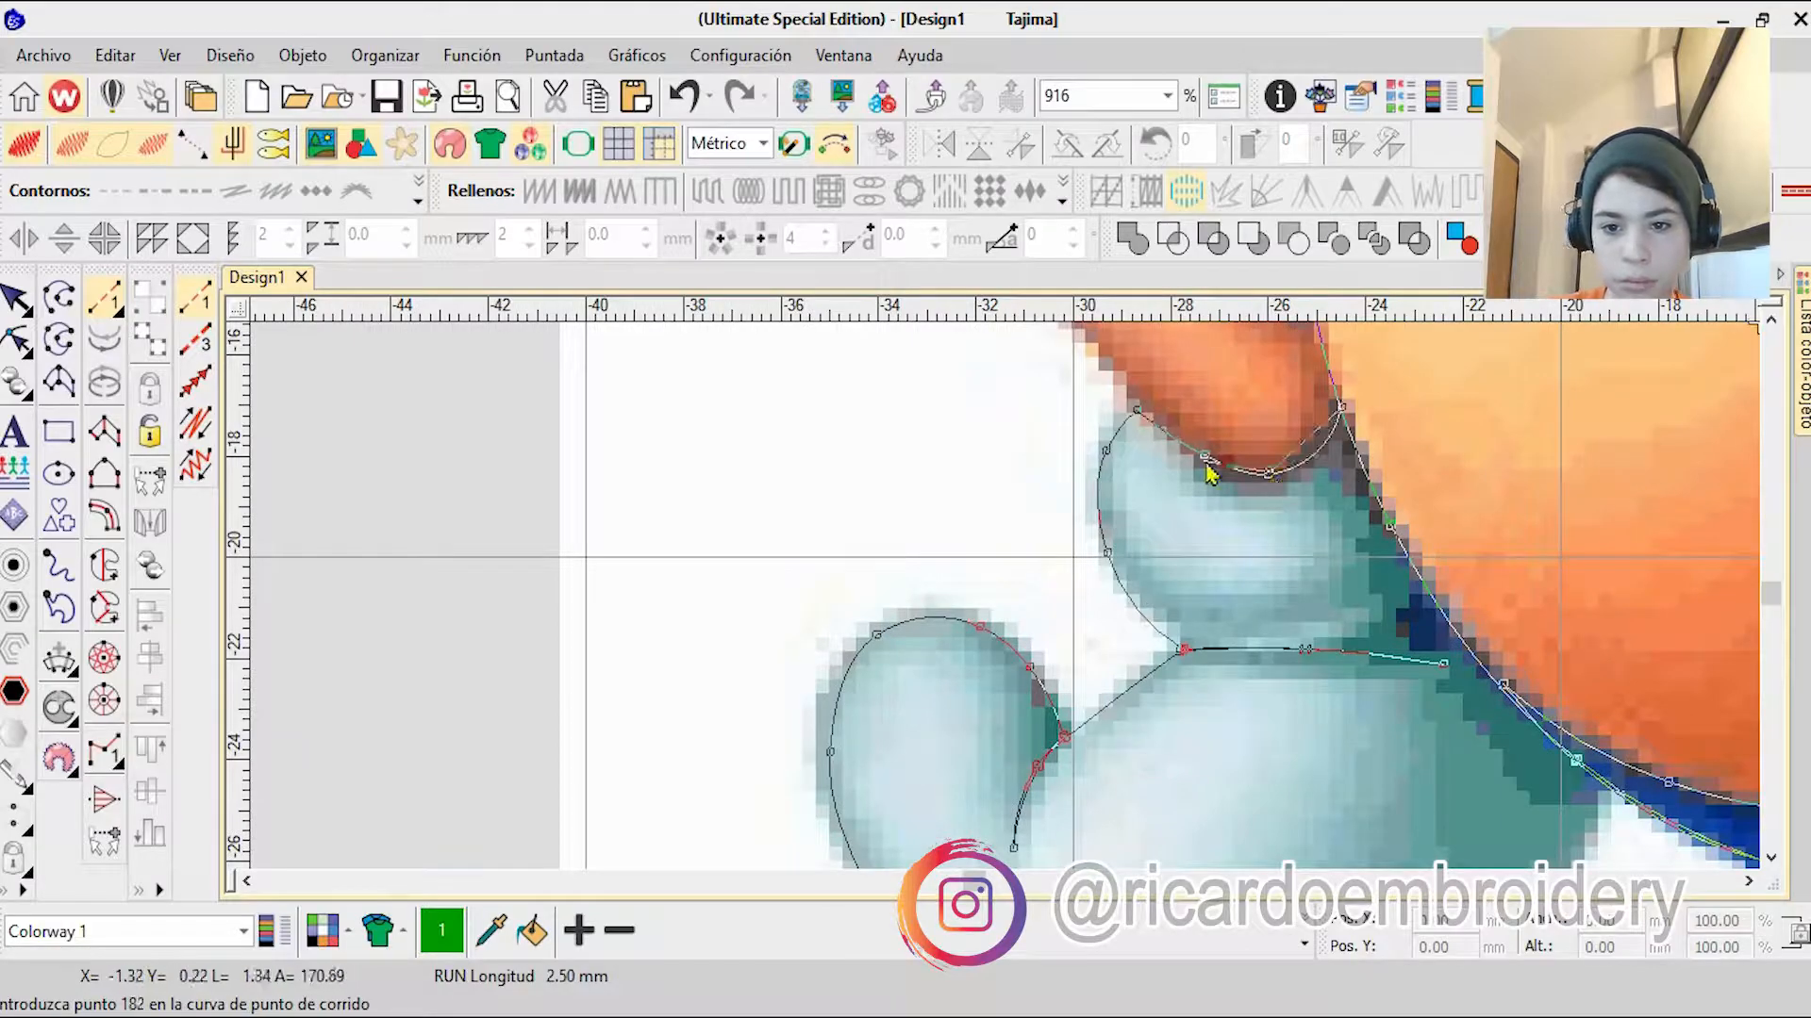
{"action": "right_click", "coordinate": [1137, 410]}
Step: Trace the orange arm's outer edge up to the shoulder and its inner edge back down to the glove
{"action": "right_click", "coordinate": [1001, 413]}
{"action": "right_click", "coordinate": [1164, 482]}
{"action": "left_click", "coordinate": [1296, 436]}
{"action": "right_click", "coordinate": [1233, 493]}
{"action": "right_click", "coordinate": [1186, 570]}
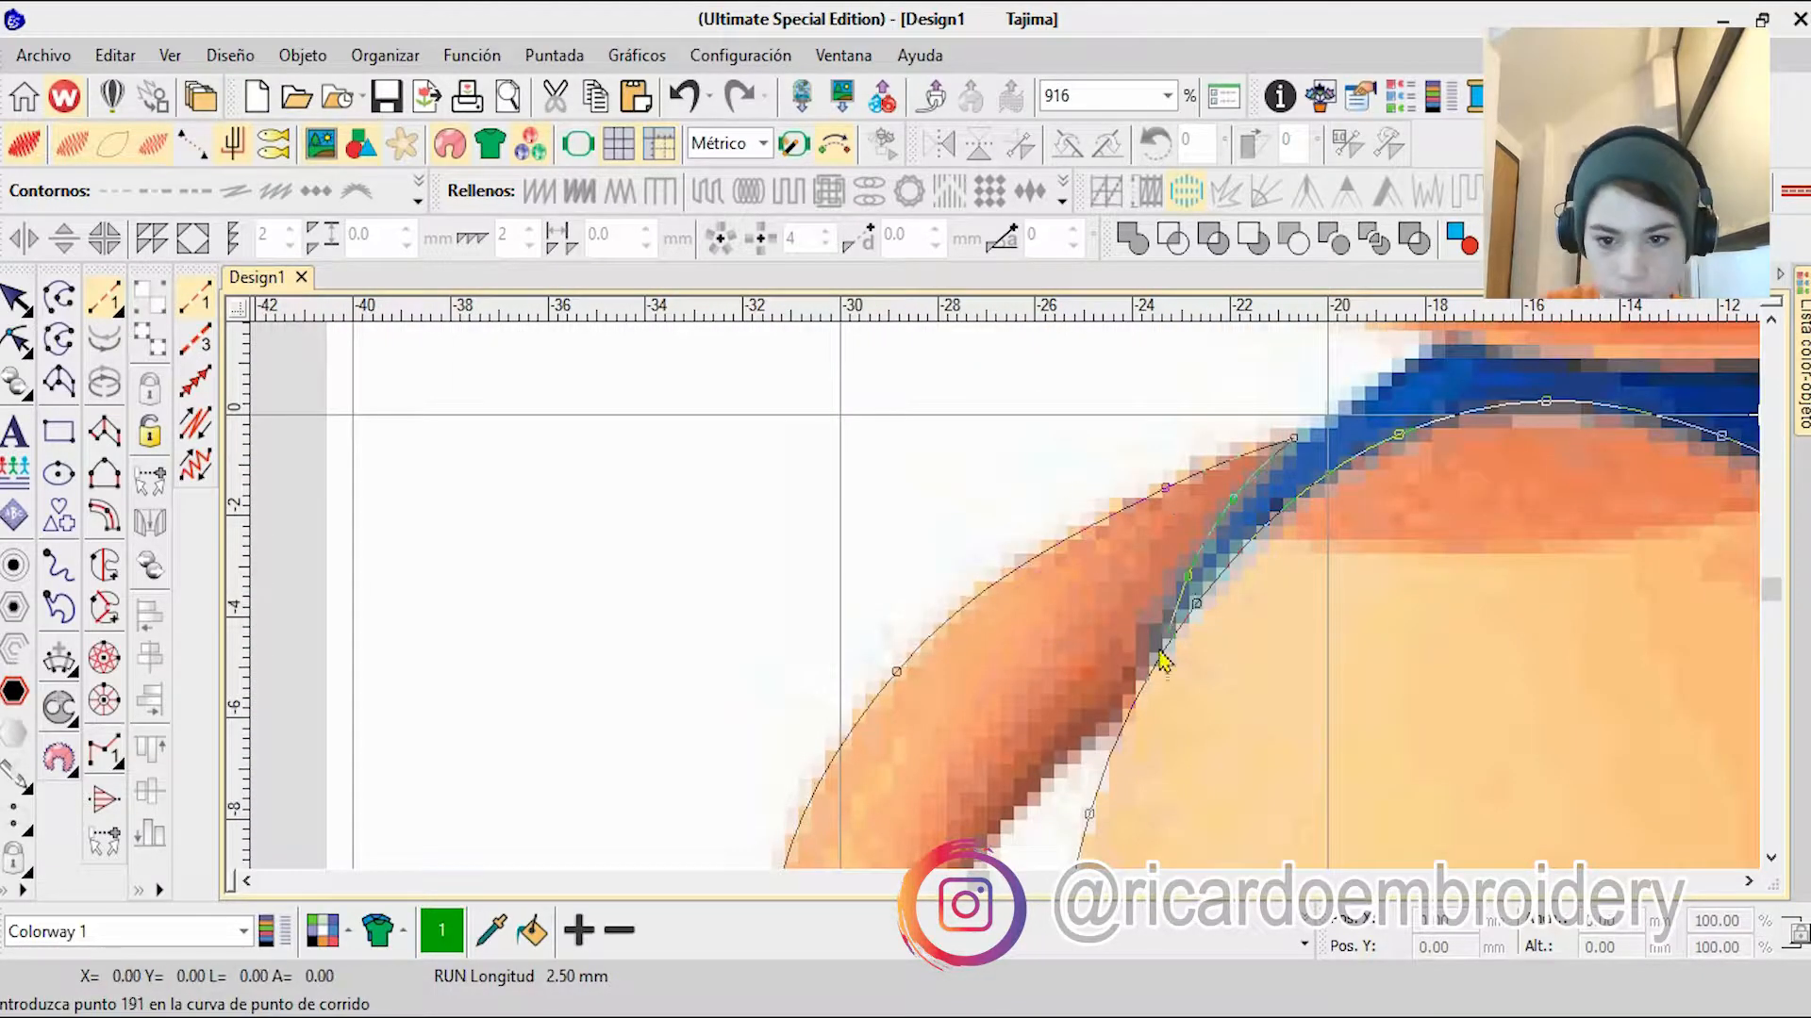
{"action": "right_click", "coordinate": [1128, 695]}
{"action": "right_click", "coordinate": [1034, 774]}
{"action": "right_click", "coordinate": [976, 759]}
{"action": "right_click", "coordinate": [982, 780]}
Step: Run the outline back up along the belly and arm edges to the shoulder corner
{"action": "scroll", "coordinate": [1006, 600], "scroll_direction": "down", "scroll_amount": 8}
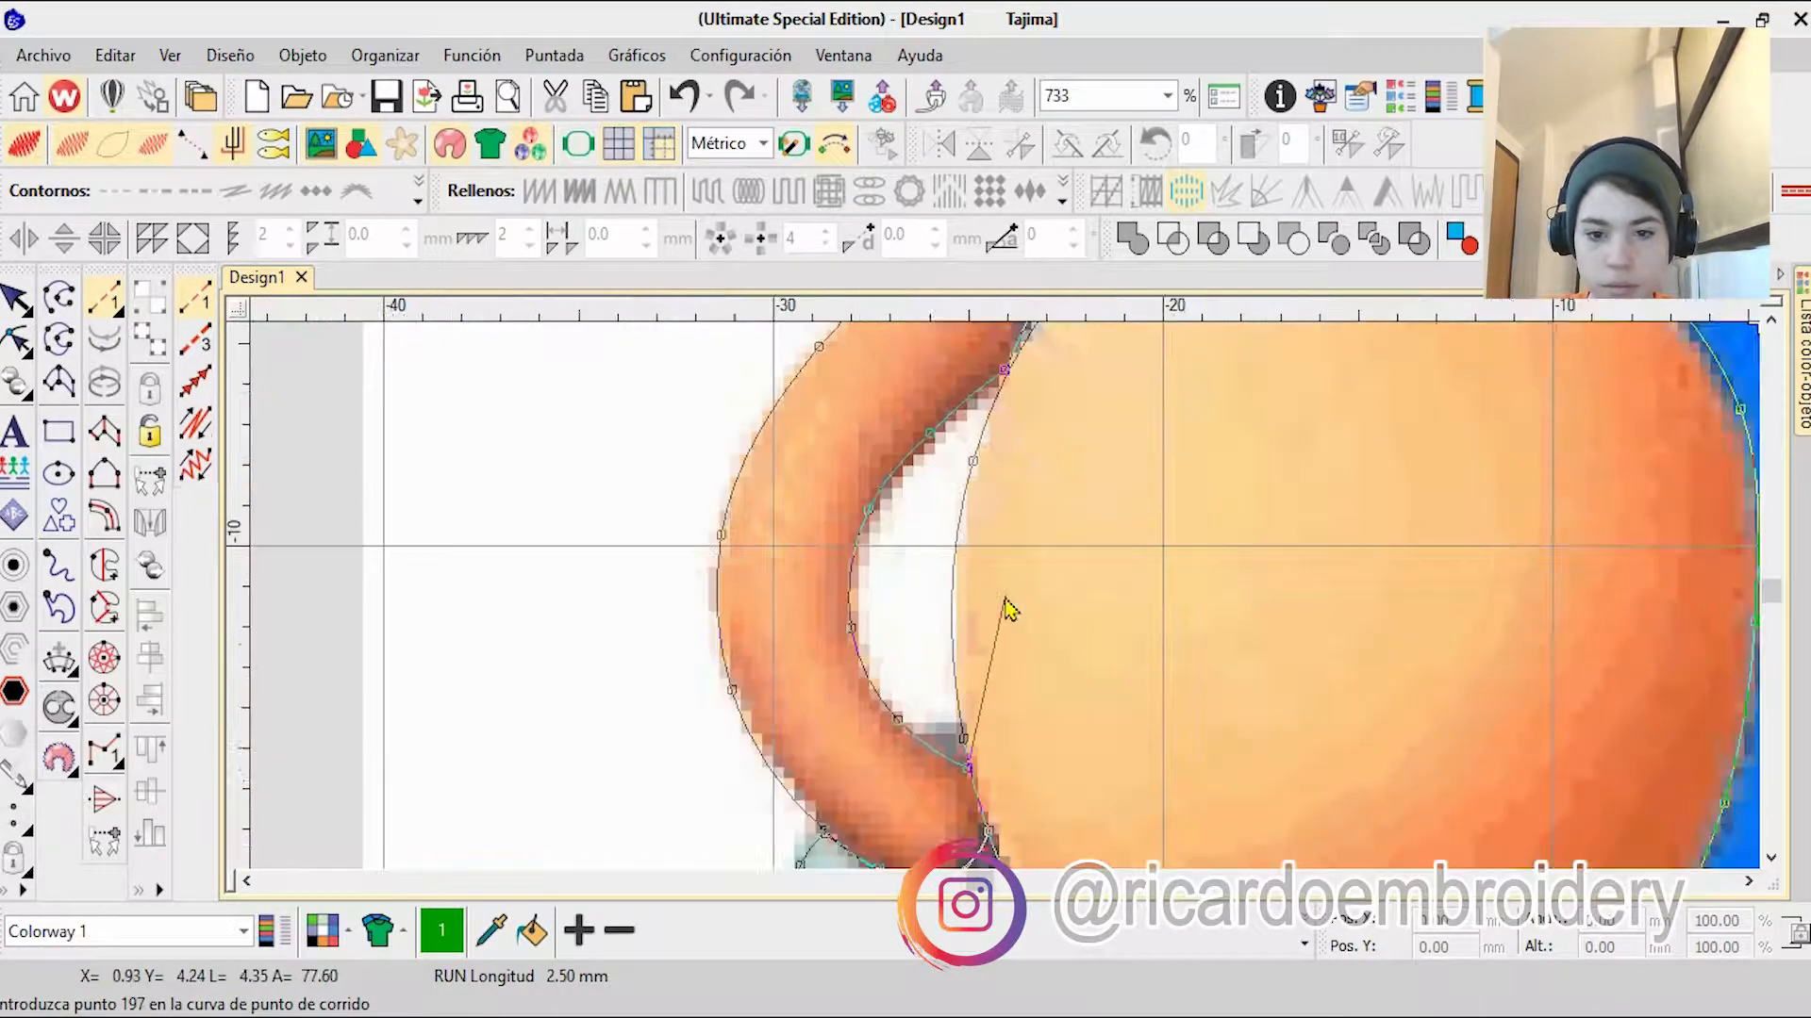
{"action": "scroll", "coordinate": [1006, 601], "scroll_direction": "up", "scroll_amount": 7}
{"action": "right_click", "coordinate": [979, 457]}
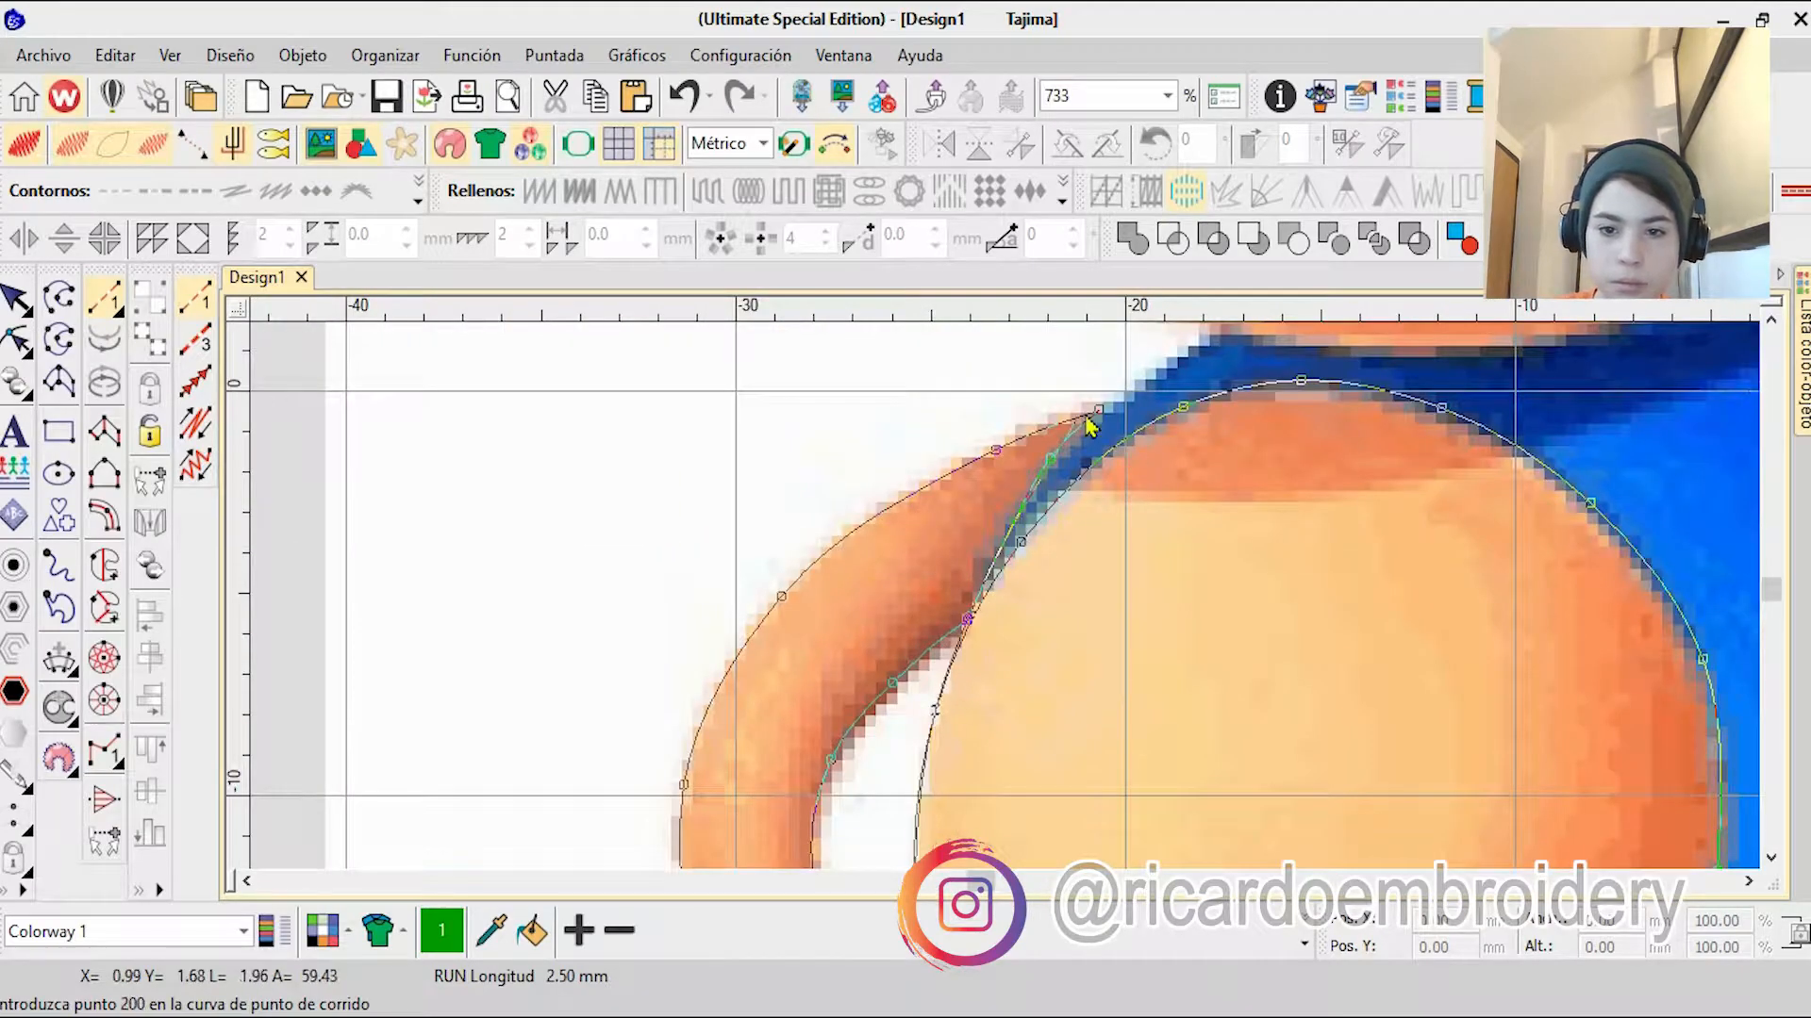
{"action": "right_click", "coordinate": [1015, 525]}
{"action": "right_click", "coordinate": [1050, 460]}
{"action": "left_click", "coordinate": [1099, 411]}
Step: Continue the outline from the shoulder along the muzzle's underside to the cheek
{"action": "left_click", "coordinate": [1138, 461]}
{"action": "scroll", "coordinate": [1018, 607], "scroll_direction": "down", "scroll_amount": 2}
{"action": "right_click", "coordinate": [1254, 691]}
{"action": "right_click", "coordinate": [1508, 594]}
{"action": "scroll", "coordinate": [1006, 600], "scroll_direction": "up", "scroll_amount": 2}
{"action": "scroll", "coordinate": [1005, 600], "scroll_direction": "up", "scroll_amount": 2}
{"action": "right_click", "coordinate": [977, 674]}
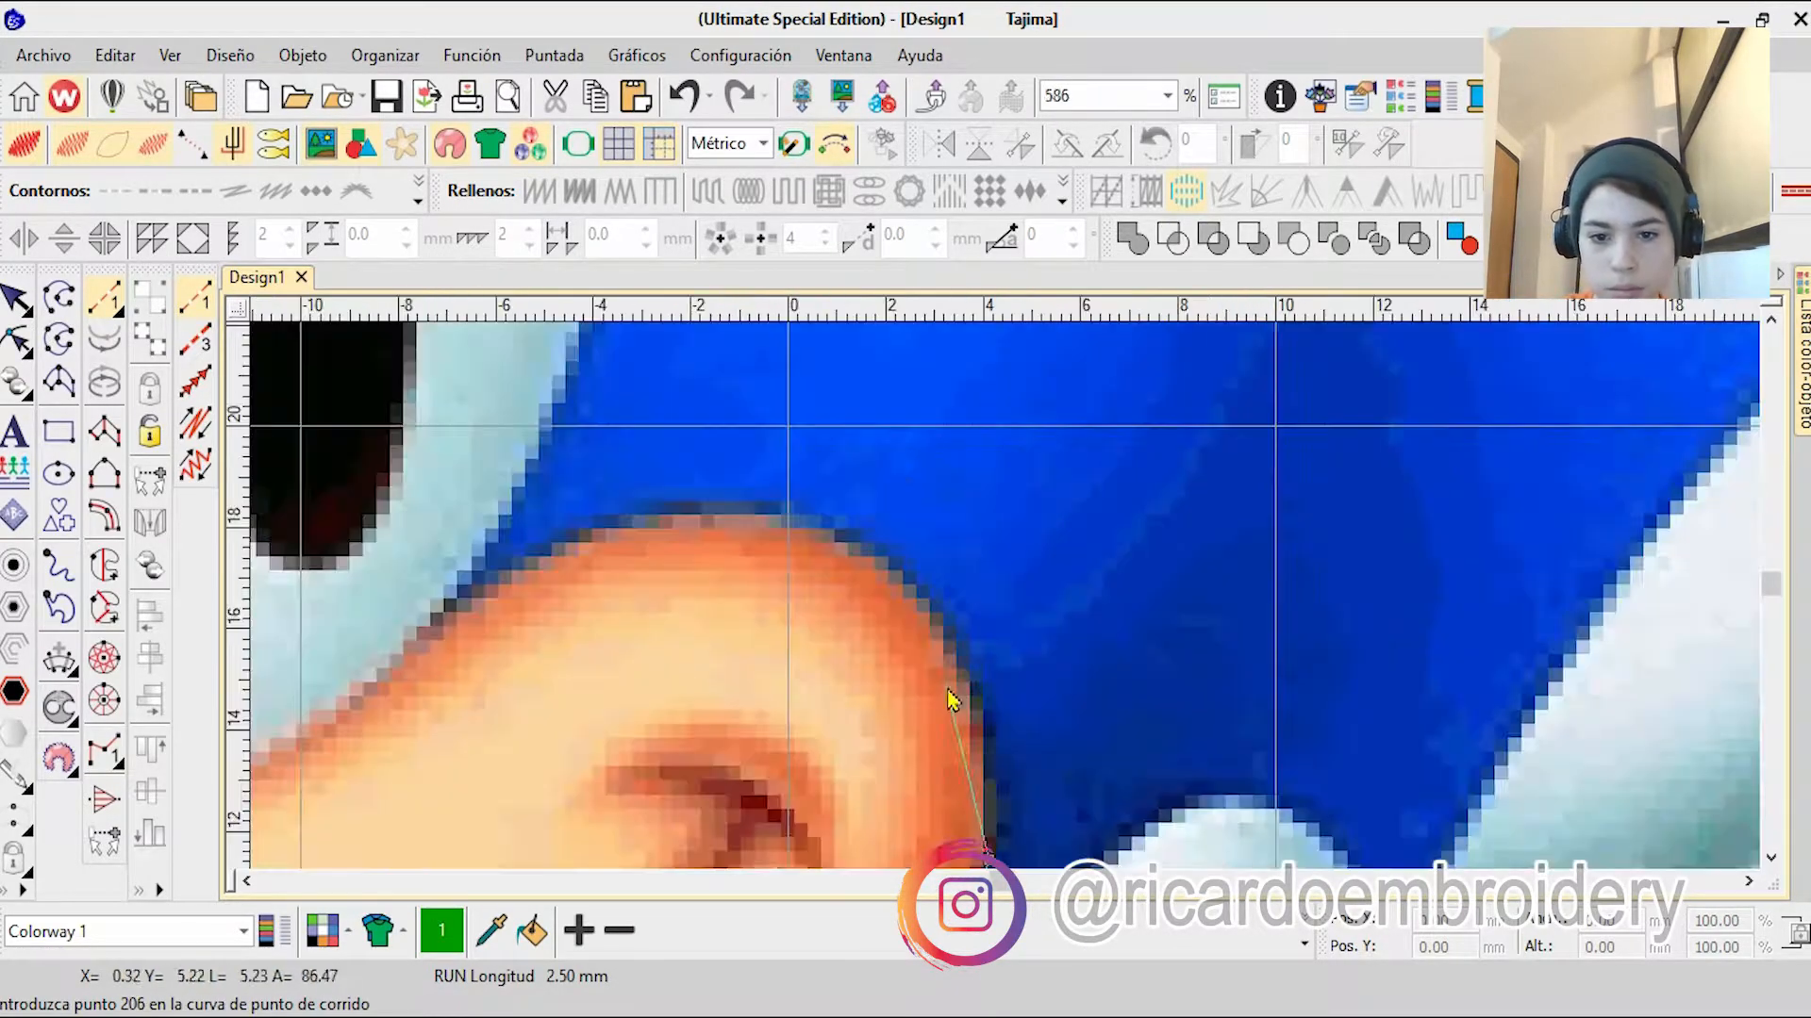
Step: Trace the muzzle's upper edge over the cheek and below the eye to the corner at the nose
{"action": "right_click", "coordinate": [862, 542]}
{"action": "right_click", "coordinate": [702, 506]}
{"action": "right_click", "coordinate": [485, 576]}
{"action": "left_click", "coordinate": [427, 634]}
{"action": "right_click", "coordinate": [651, 654]}
{"action": "right_click", "coordinate": [643, 545]}
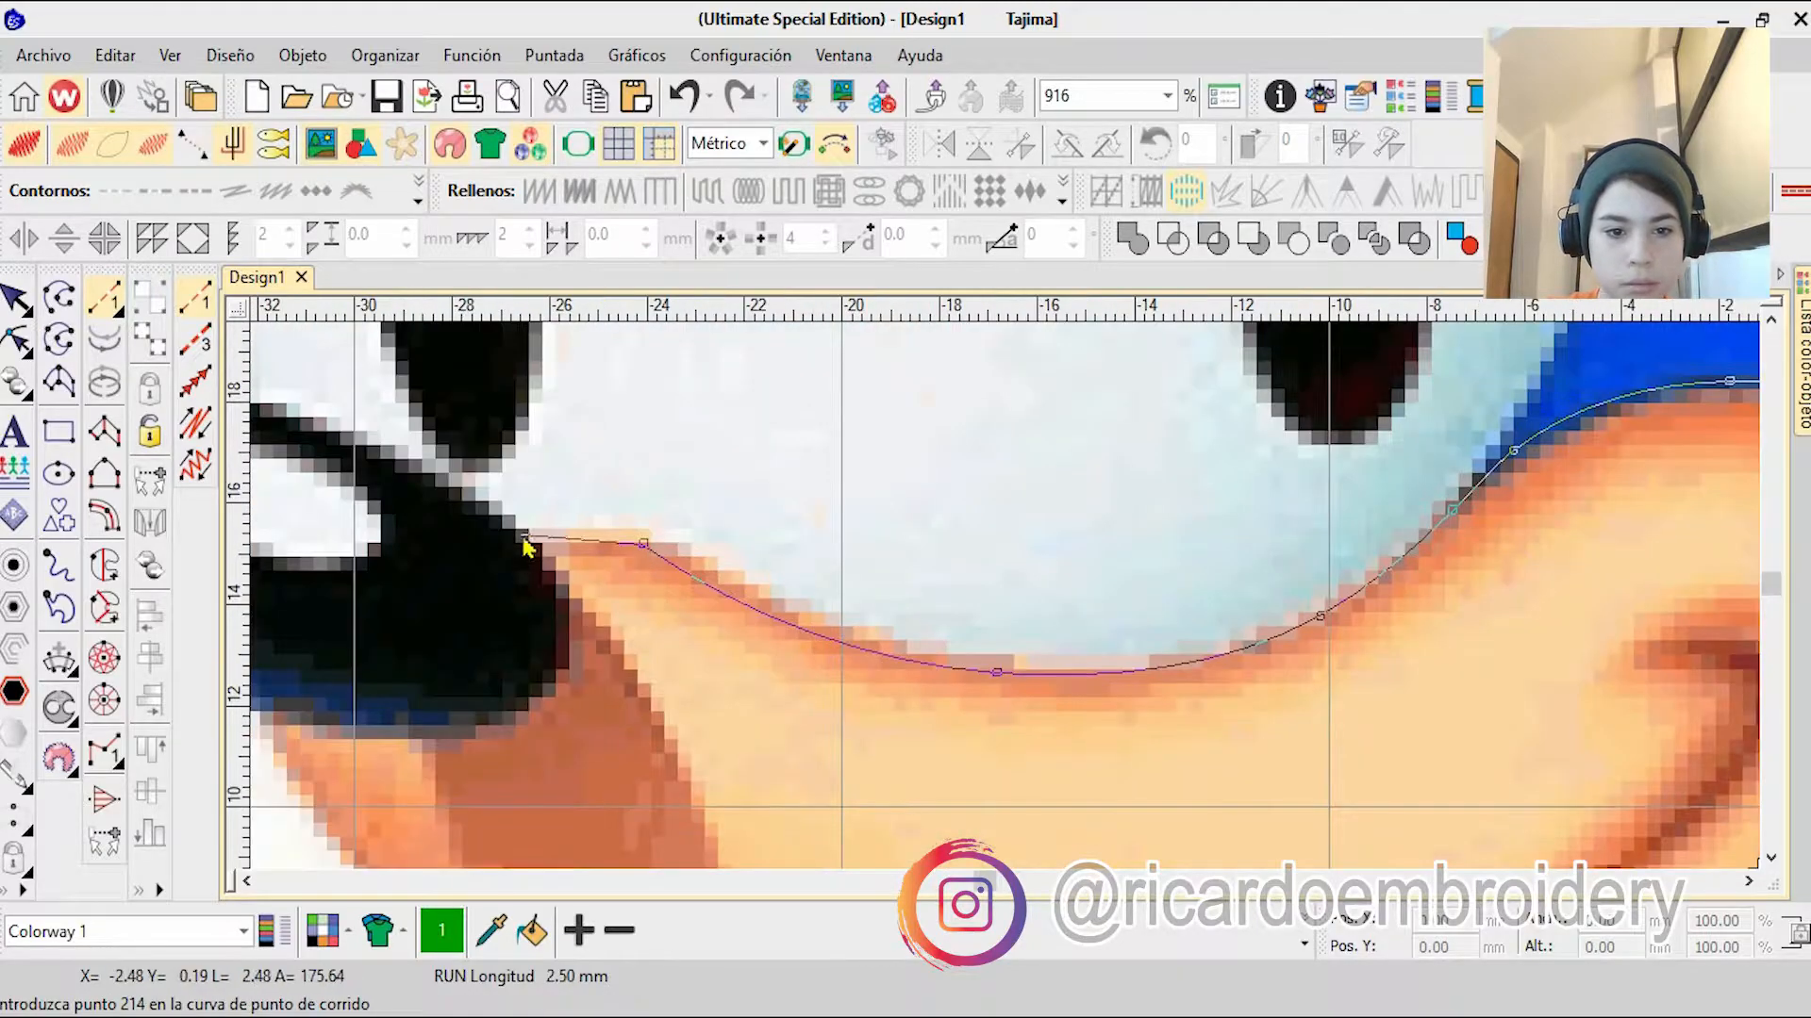
{"action": "left_click", "coordinate": [522, 536]}
Step: Outline the black nose along its top, outer end and underside with curve points
{"action": "scroll", "coordinate": [433, 477], "scroll_direction": "down", "scroll_amount": 3}
{"action": "scroll", "coordinate": [1005, 600], "scroll_direction": "up", "scroll_amount": 2}
{"action": "right_click", "coordinate": [1005, 596]}
{"action": "right_click", "coordinate": [869, 537]}
{"action": "right_click", "coordinate": [776, 531]}
{"action": "right_click", "coordinate": [680, 566]}
{"action": "right_click", "coordinate": [829, 764]}
{"action": "right_click", "coordinate": [1014, 795]}
{"action": "right_click", "coordinate": [1088, 770]}
Step: Close the nose outline and trace the shading line down the muzzle to the chin edge
{"action": "left_click", "coordinate": [1077, 644]}
{"action": "right_click", "coordinate": [1114, 690]}
{"action": "right_click", "coordinate": [1110, 717]}
{"action": "right_click", "coordinate": [1083, 753]}
{"action": "left_click", "coordinate": [1053, 761]}
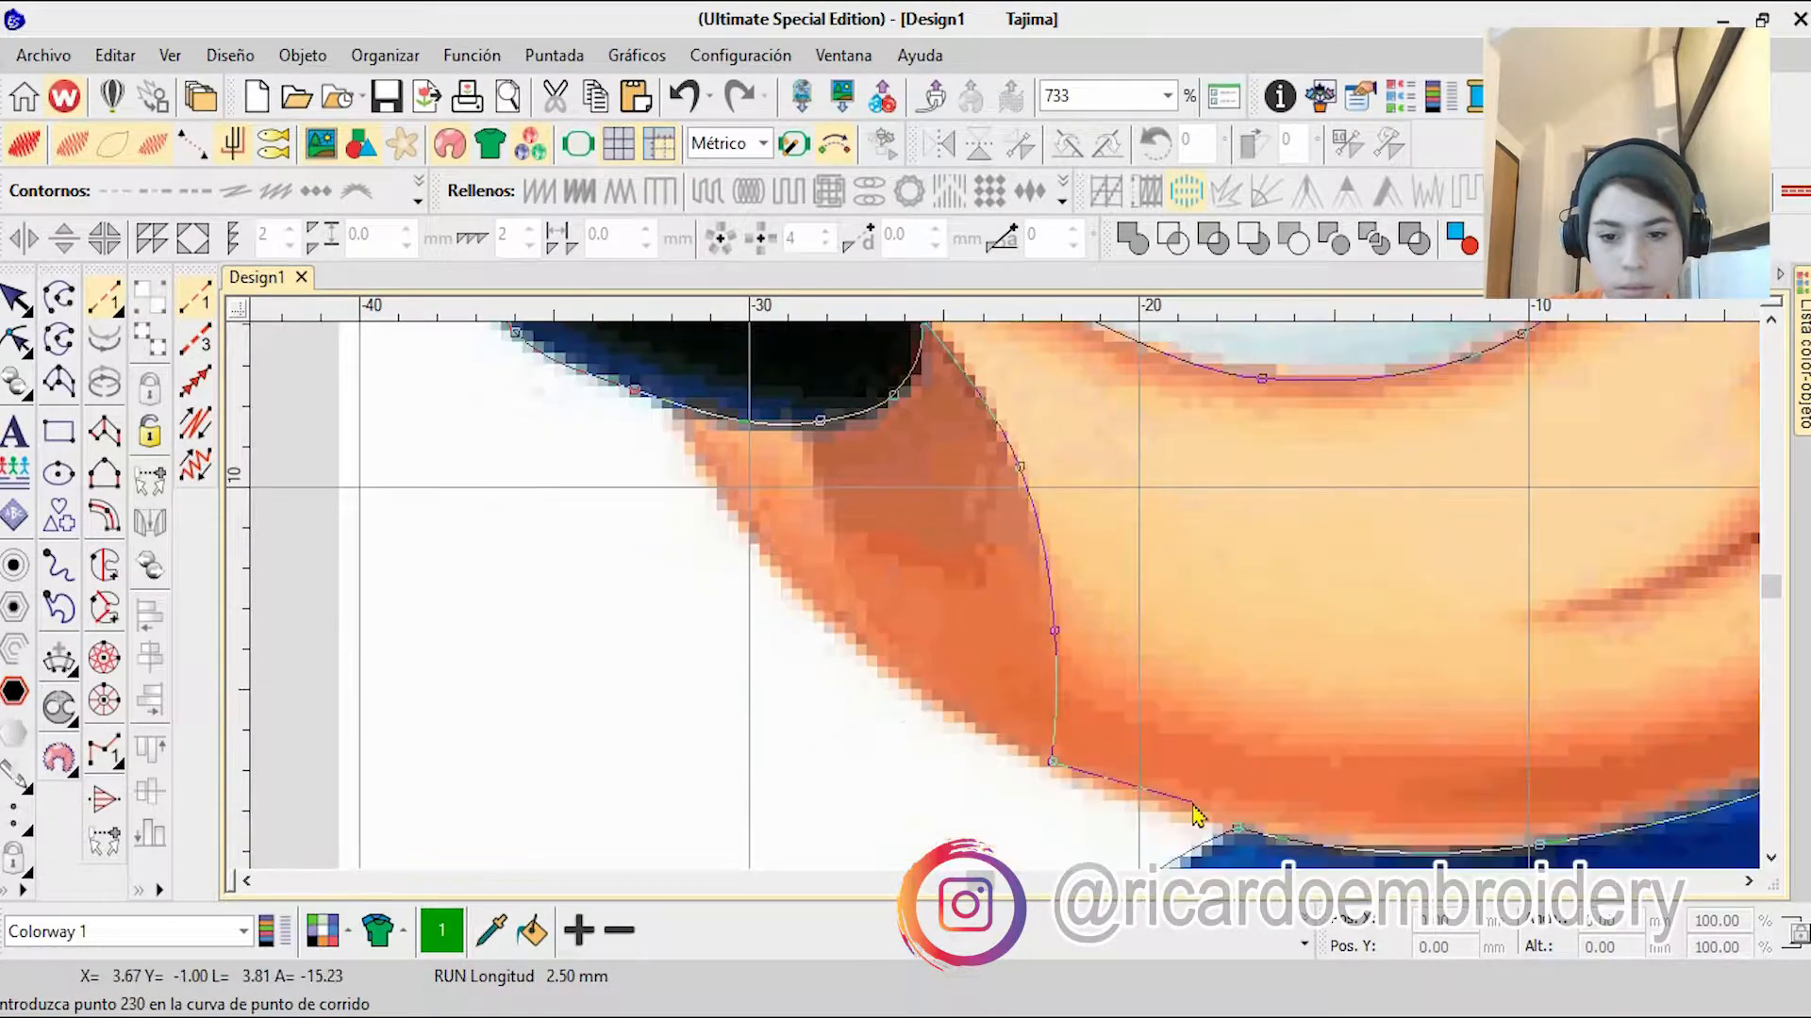
Step: Trace the darker part of the muzzle up to the nose and follow the nose's outer end to the blue edge
{"action": "left_click", "coordinate": [683, 405]}
{"action": "right_click", "coordinate": [761, 591]}
{"action": "right_click", "coordinate": [719, 511]}
{"action": "right_click", "coordinate": [734, 450]}
{"action": "left_click", "coordinate": [881, 420]}
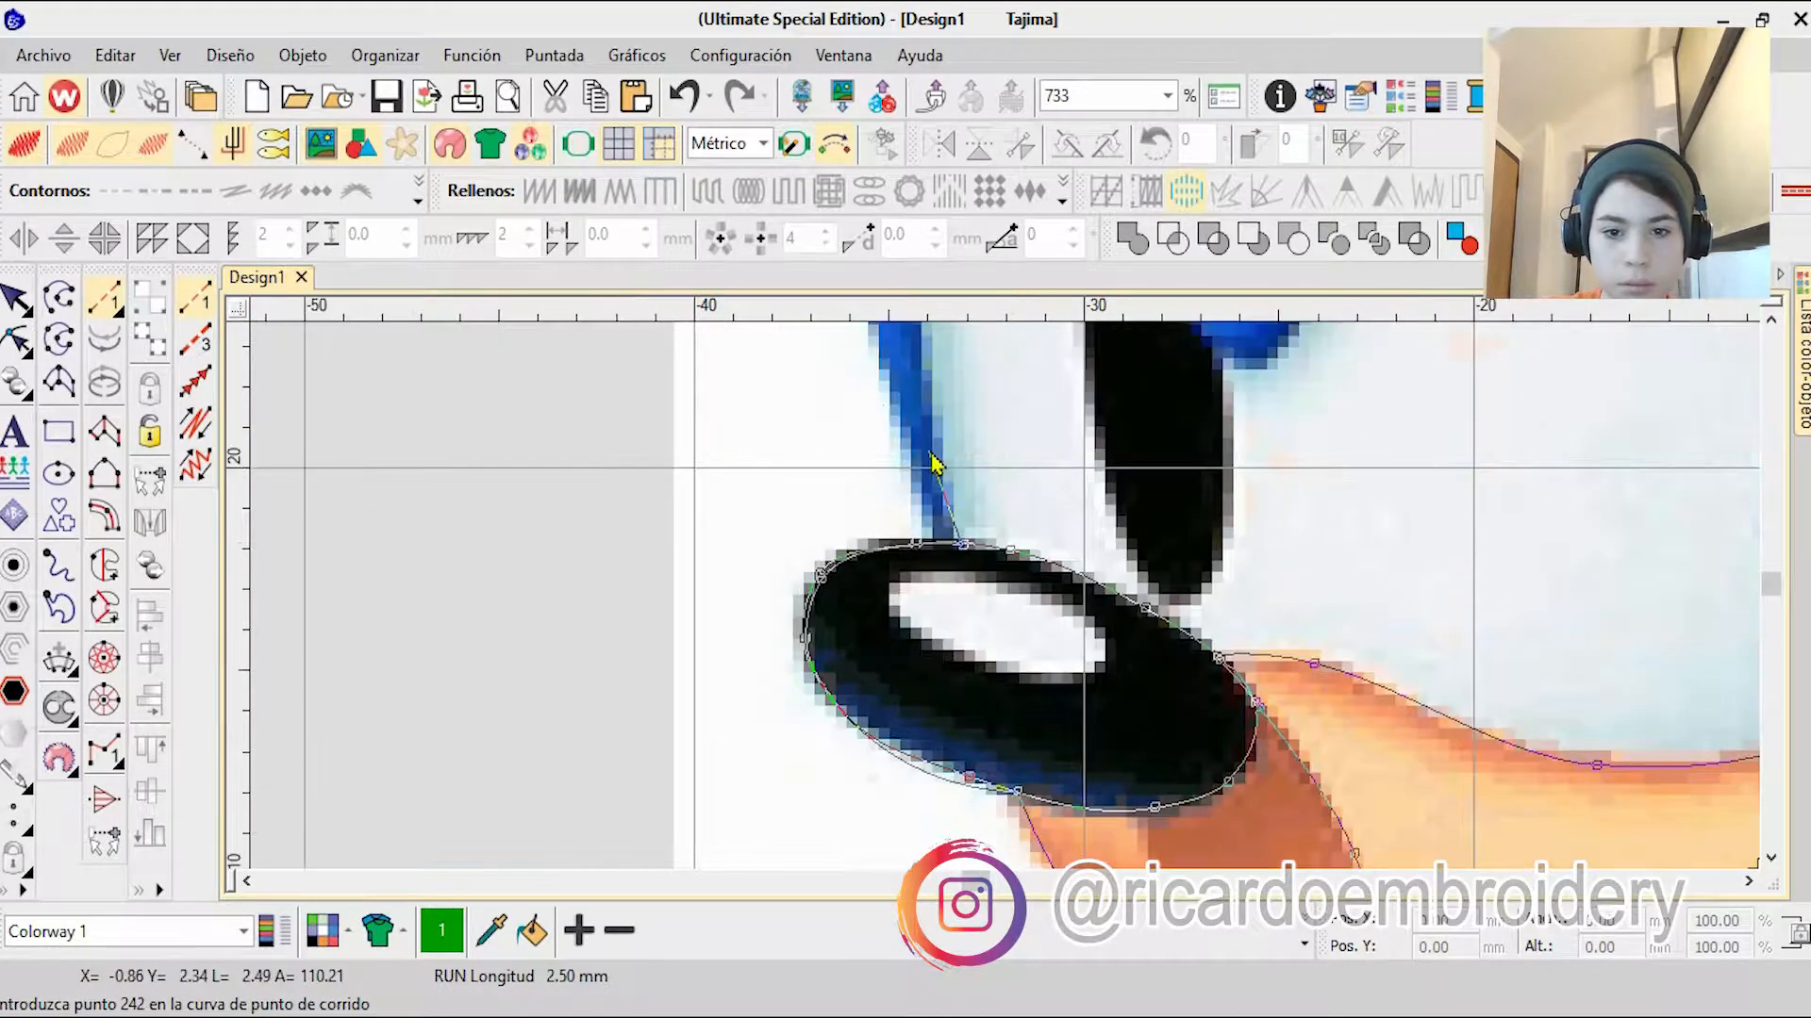
Step: Outline the white of the smaller eye up its outer side and down along the blue forehead
{"action": "right_click", "coordinate": [934, 457]}
{"action": "right_click", "coordinate": [954, 363]}
{"action": "right_click", "coordinate": [977, 447]}
{"action": "right_click", "coordinate": [1045, 386]}
{"action": "right_click", "coordinate": [1088, 431]}
{"action": "right_click", "coordinate": [1128, 518]}
{"action": "right_click", "coordinate": [1175, 743]}
{"action": "right_click", "coordinate": [1113, 760]}
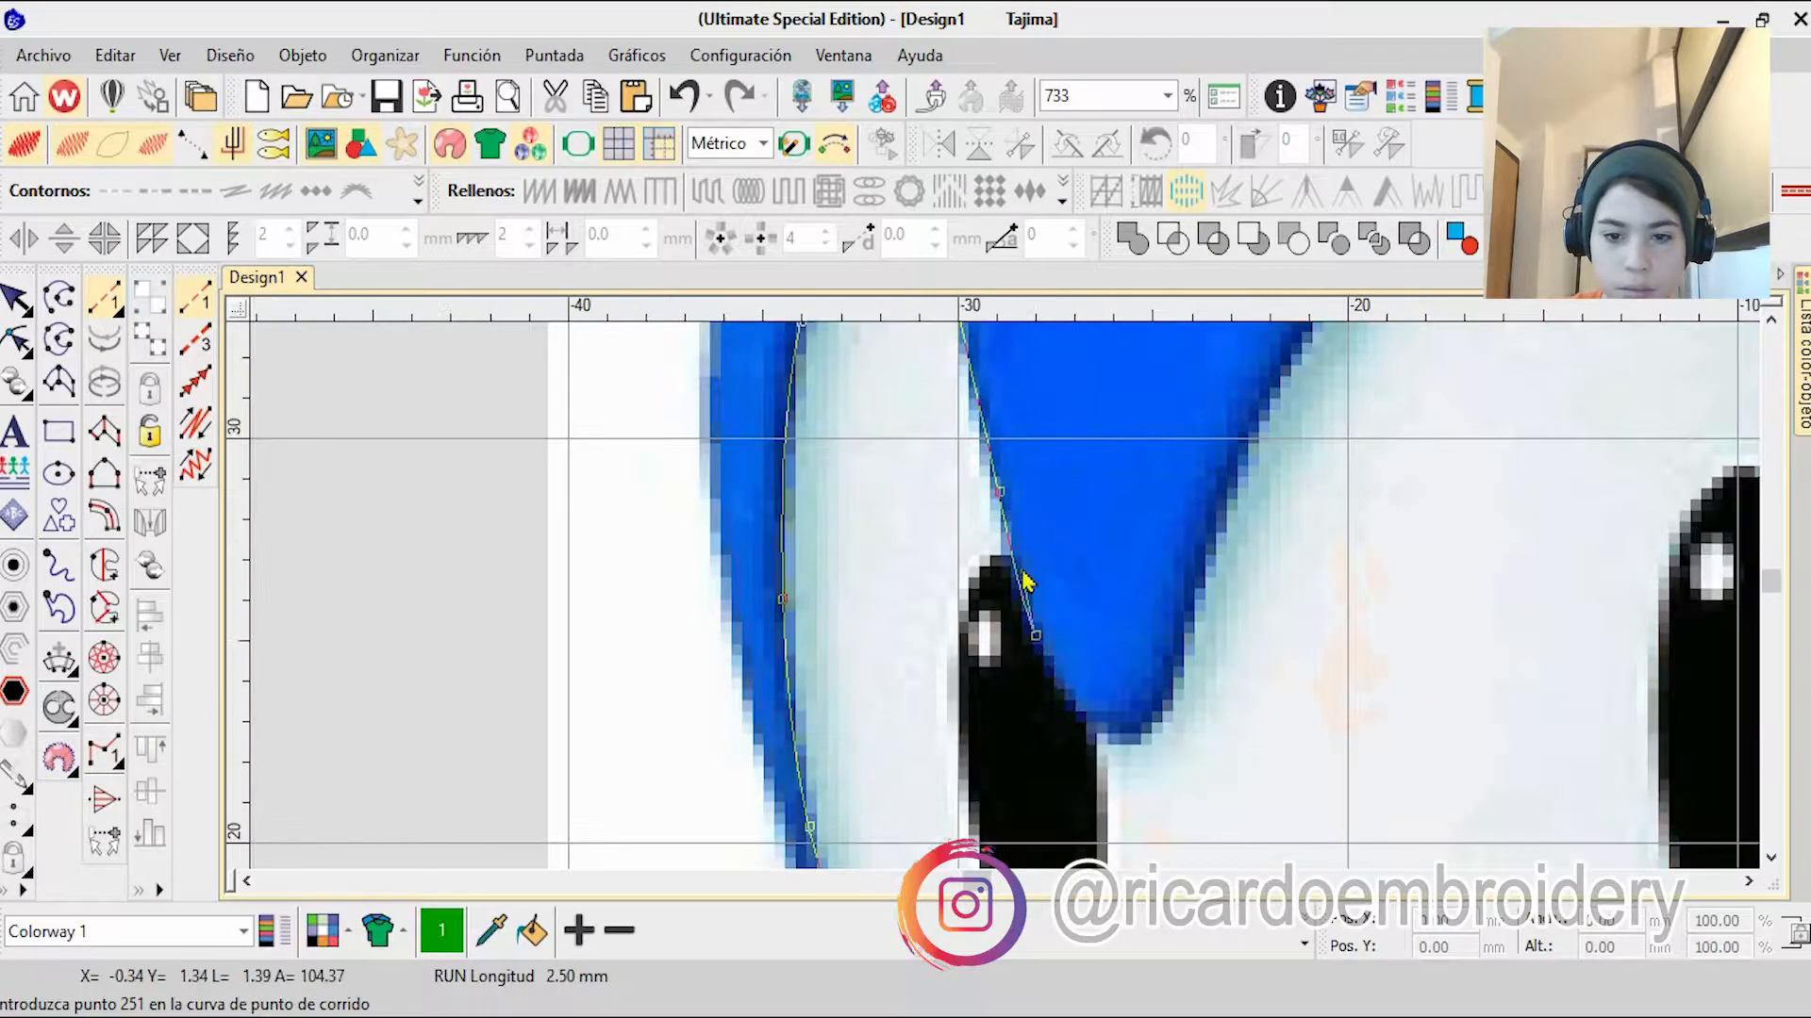
Step: Trace the smaller eye's black pupil down its outer side and around its lower end
{"action": "right_click", "coordinate": [964, 607]}
{"action": "right_click", "coordinate": [957, 705]}
{"action": "right_click", "coordinate": [1011, 745]}
{"action": "right_click", "coordinate": [1033, 726]}
{"action": "right_click", "coordinate": [1066, 717]}
{"action": "right_click", "coordinate": [1104, 648]}
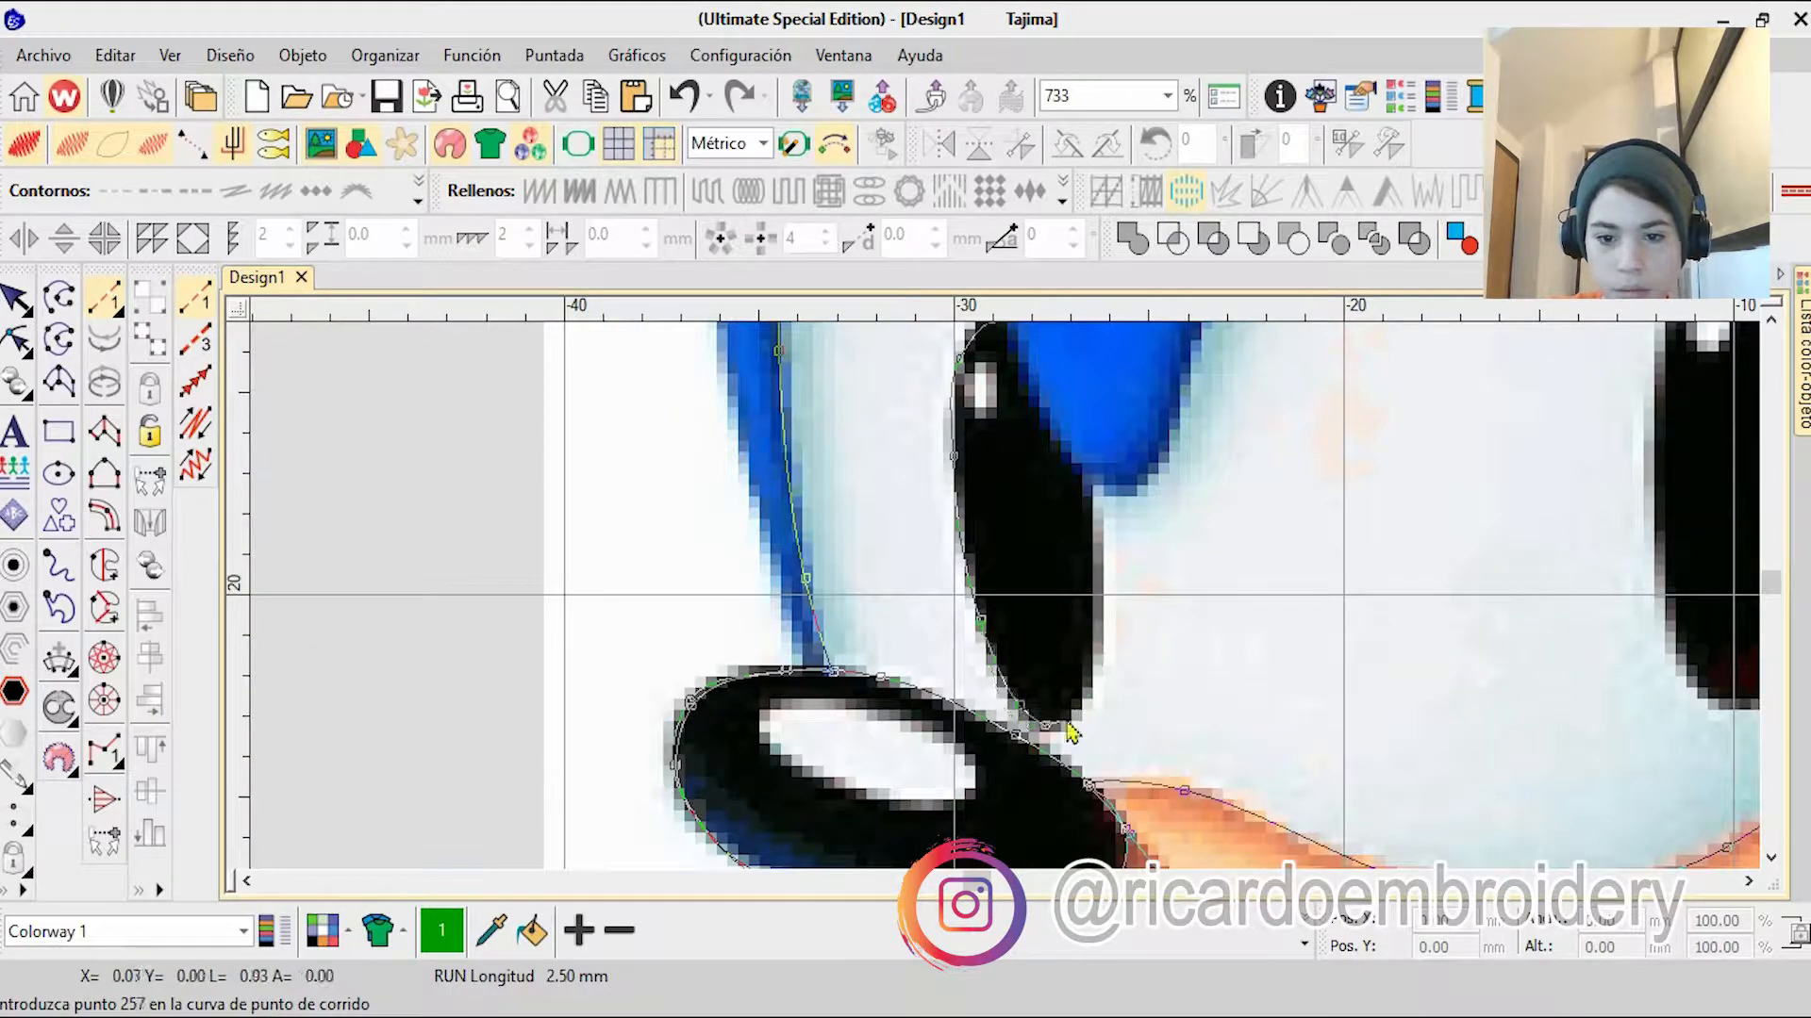
Step: Outline the blue forehead tip between the eyes and the larger eye's white down to the muzzle
{"action": "right_click", "coordinate": [1040, 408]}
{"action": "right_click", "coordinate": [1161, 568]}
{"action": "right_click", "coordinate": [1222, 352]}
{"action": "right_click", "coordinate": [1166, 347]}
{"action": "right_click", "coordinate": [1220, 410]}
{"action": "right_click", "coordinate": [1216, 357]}
{"action": "right_click", "coordinate": [1101, 392]}
{"action": "right_click", "coordinate": [1223, 698]}
{"action": "right_click", "coordinate": [1000, 797]}
{"action": "right_click", "coordinate": [964, 776]}
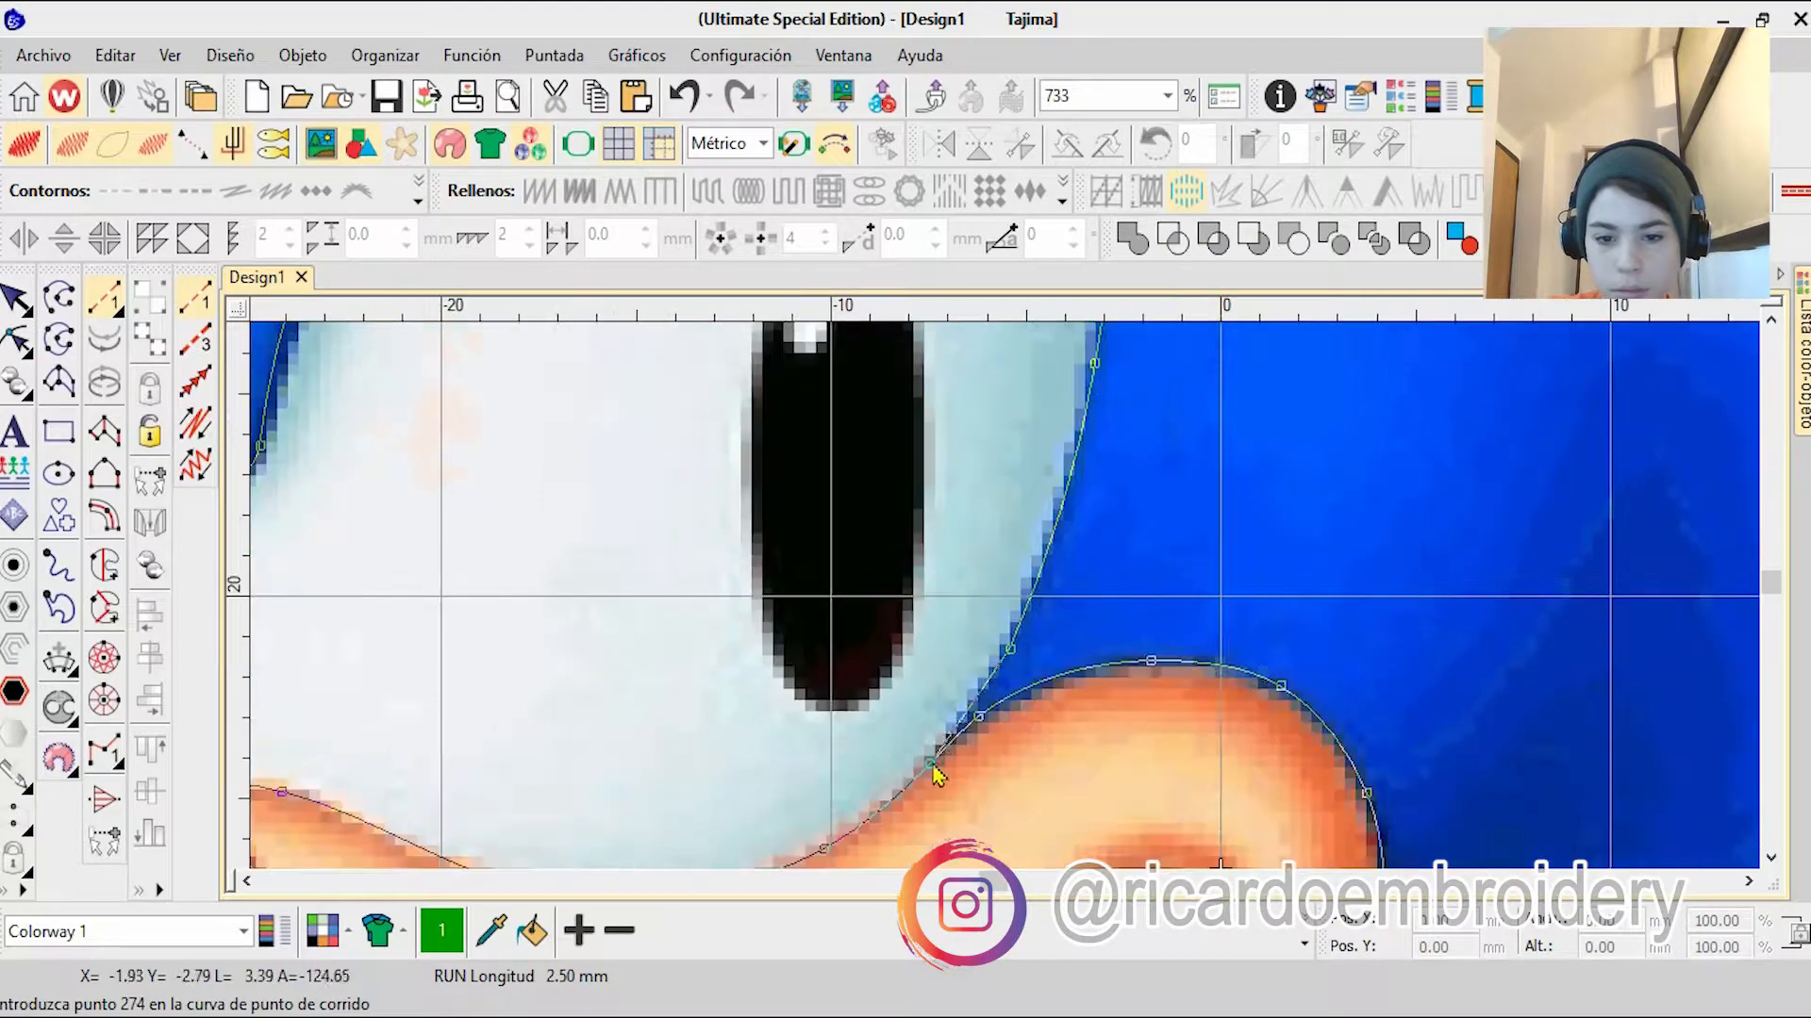
Step: Retrace the larger eye's white from the muzzle up its outer side, around its top and down to the blue forehead tip
{"action": "left_click", "coordinate": [931, 758]}
{"action": "scroll", "coordinate": [976, 613], "scroll_direction": "down", "scroll_amount": 10}
{"action": "scroll", "coordinate": [1009, 627], "scroll_direction": "up", "scroll_amount": 9}
{"action": "right_click", "coordinate": [940, 686]}
{"action": "right_click", "coordinate": [1007, 460]}
{"action": "right_click", "coordinate": [1025, 444]}
{"action": "right_click", "coordinate": [962, 516]}
{"action": "right_click", "coordinate": [857, 454]}
{"action": "right_click", "coordinate": [732, 491]}
{"action": "right_click", "coordinate": [475, 725]}
{"action": "right_click", "coordinate": [865, 629]}
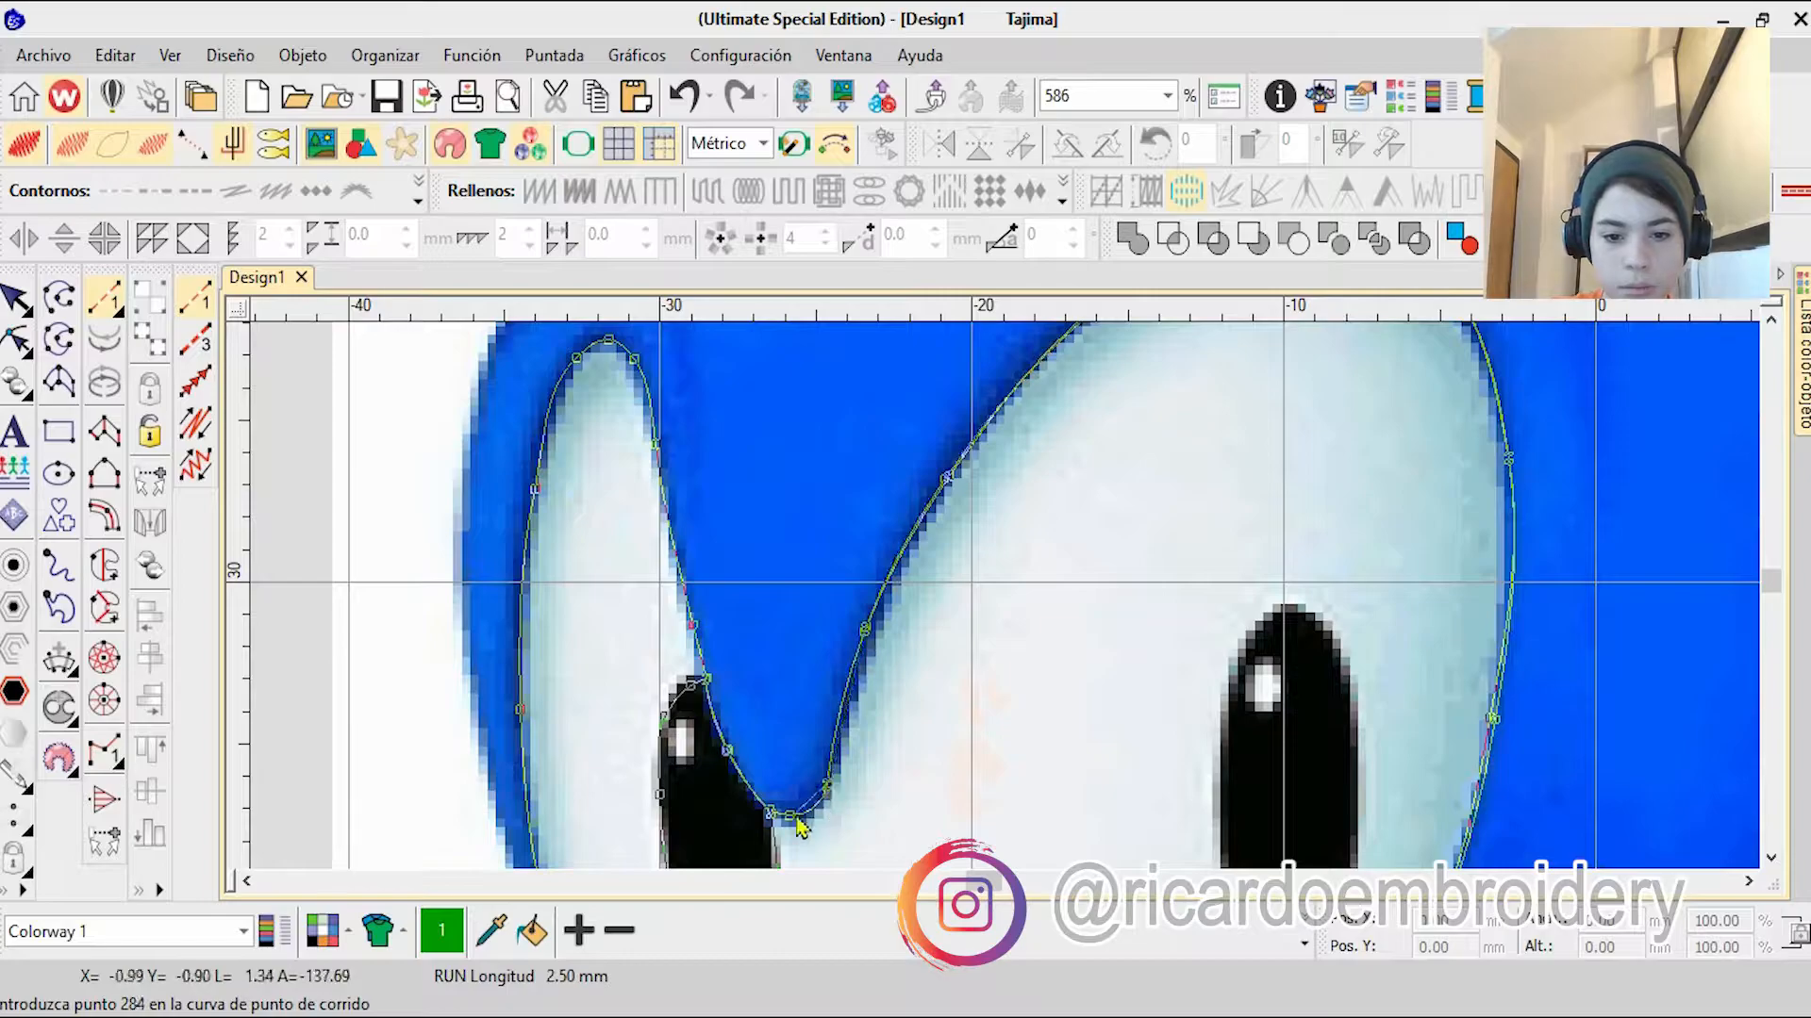
Step: Retrace the smaller eye's white up its inner side, over its top and down its outer side to the nose
{"action": "right_click", "coordinate": [694, 627]}
{"action": "right_click", "coordinate": [657, 444]}
{"action": "right_click", "coordinate": [635, 358]}
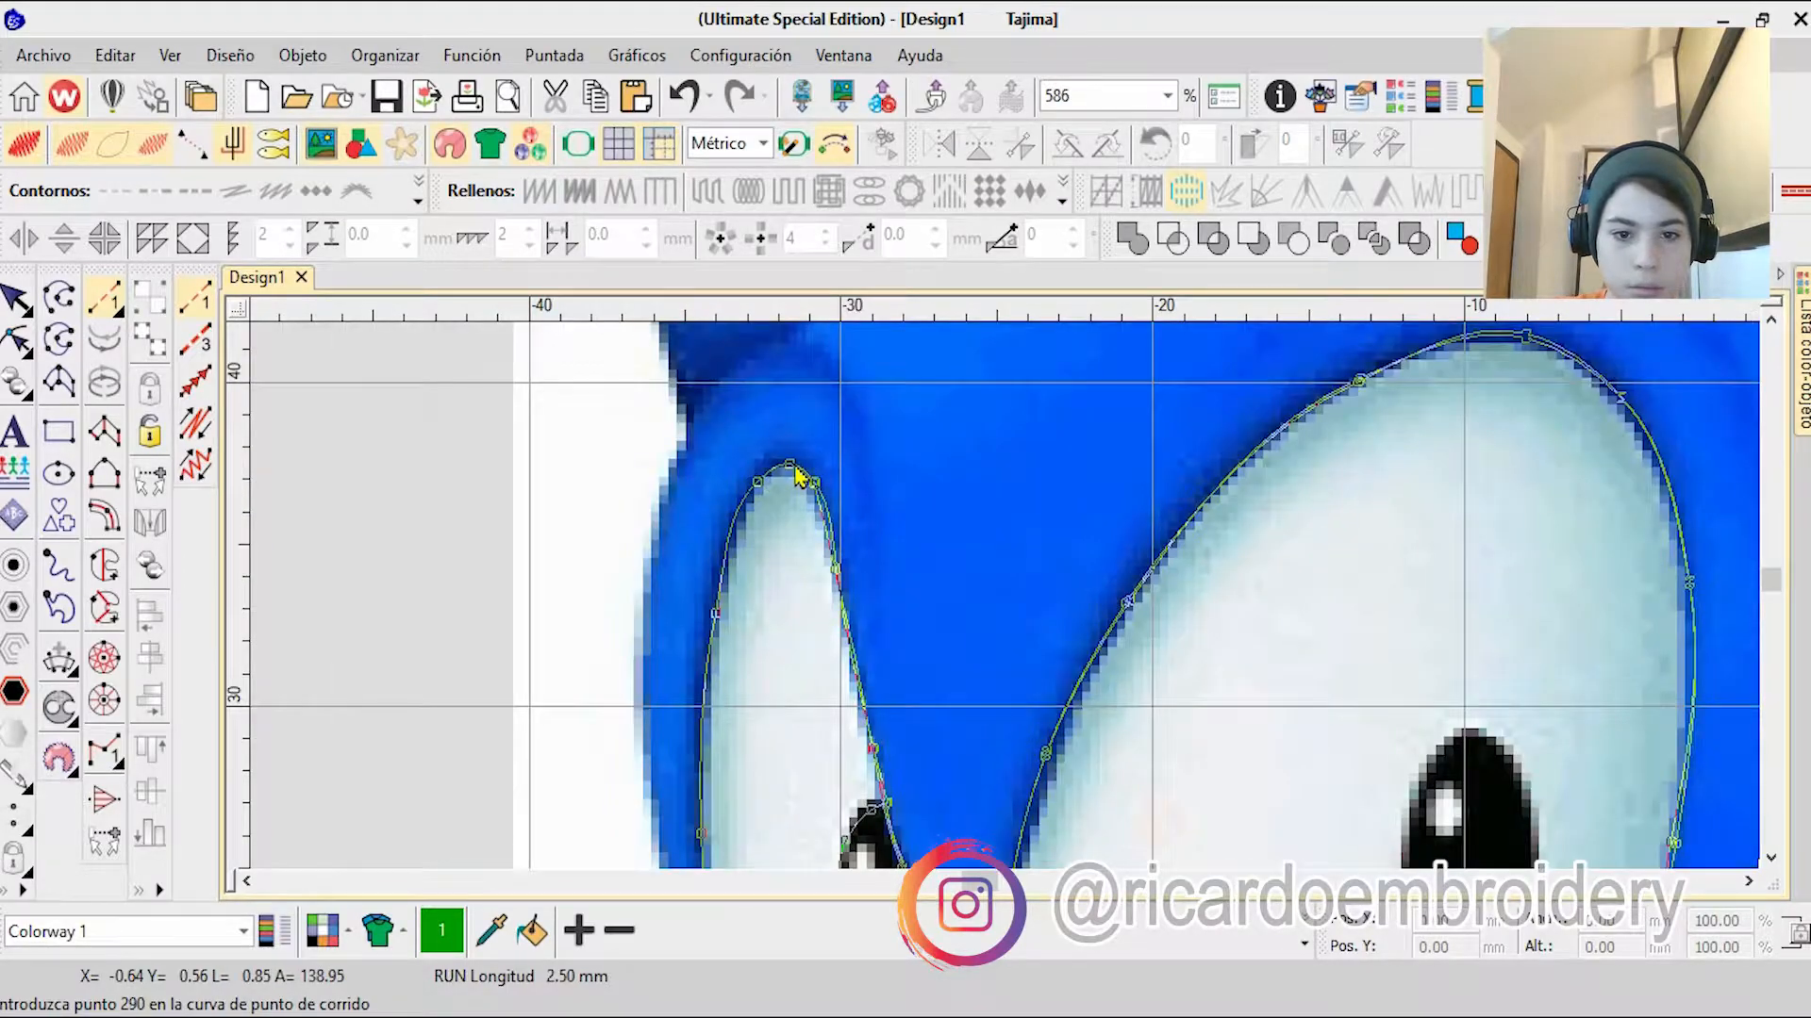
{"action": "right_click", "coordinate": [717, 604]}
{"action": "right_click", "coordinate": [941, 639]}
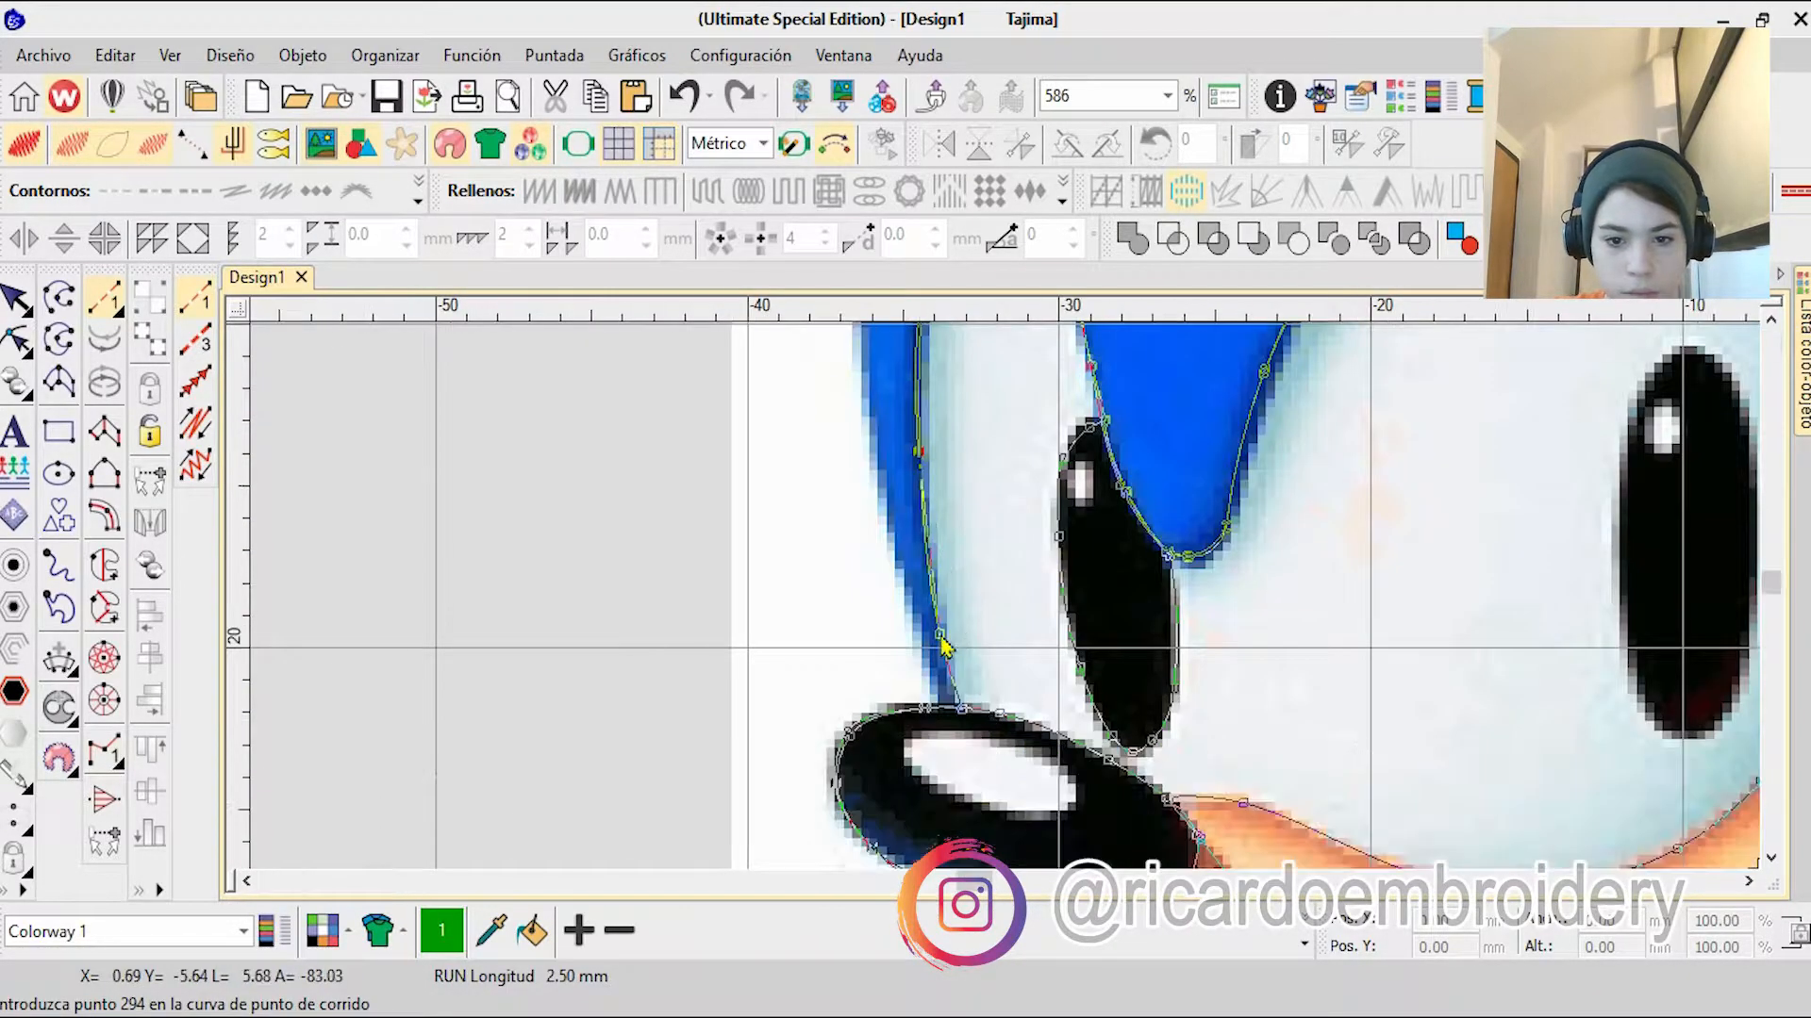
Step: Trace the blue outer edge of the face up from the nose and follow the ear's inner edge toward the head
{"action": "left_click", "coordinate": [941, 708]}
{"action": "right_click", "coordinate": [901, 570]}
{"action": "right_click", "coordinate": [909, 394]}
{"action": "right_click", "coordinate": [1089, 452]}
{"action": "right_click", "coordinate": [1167, 405]}
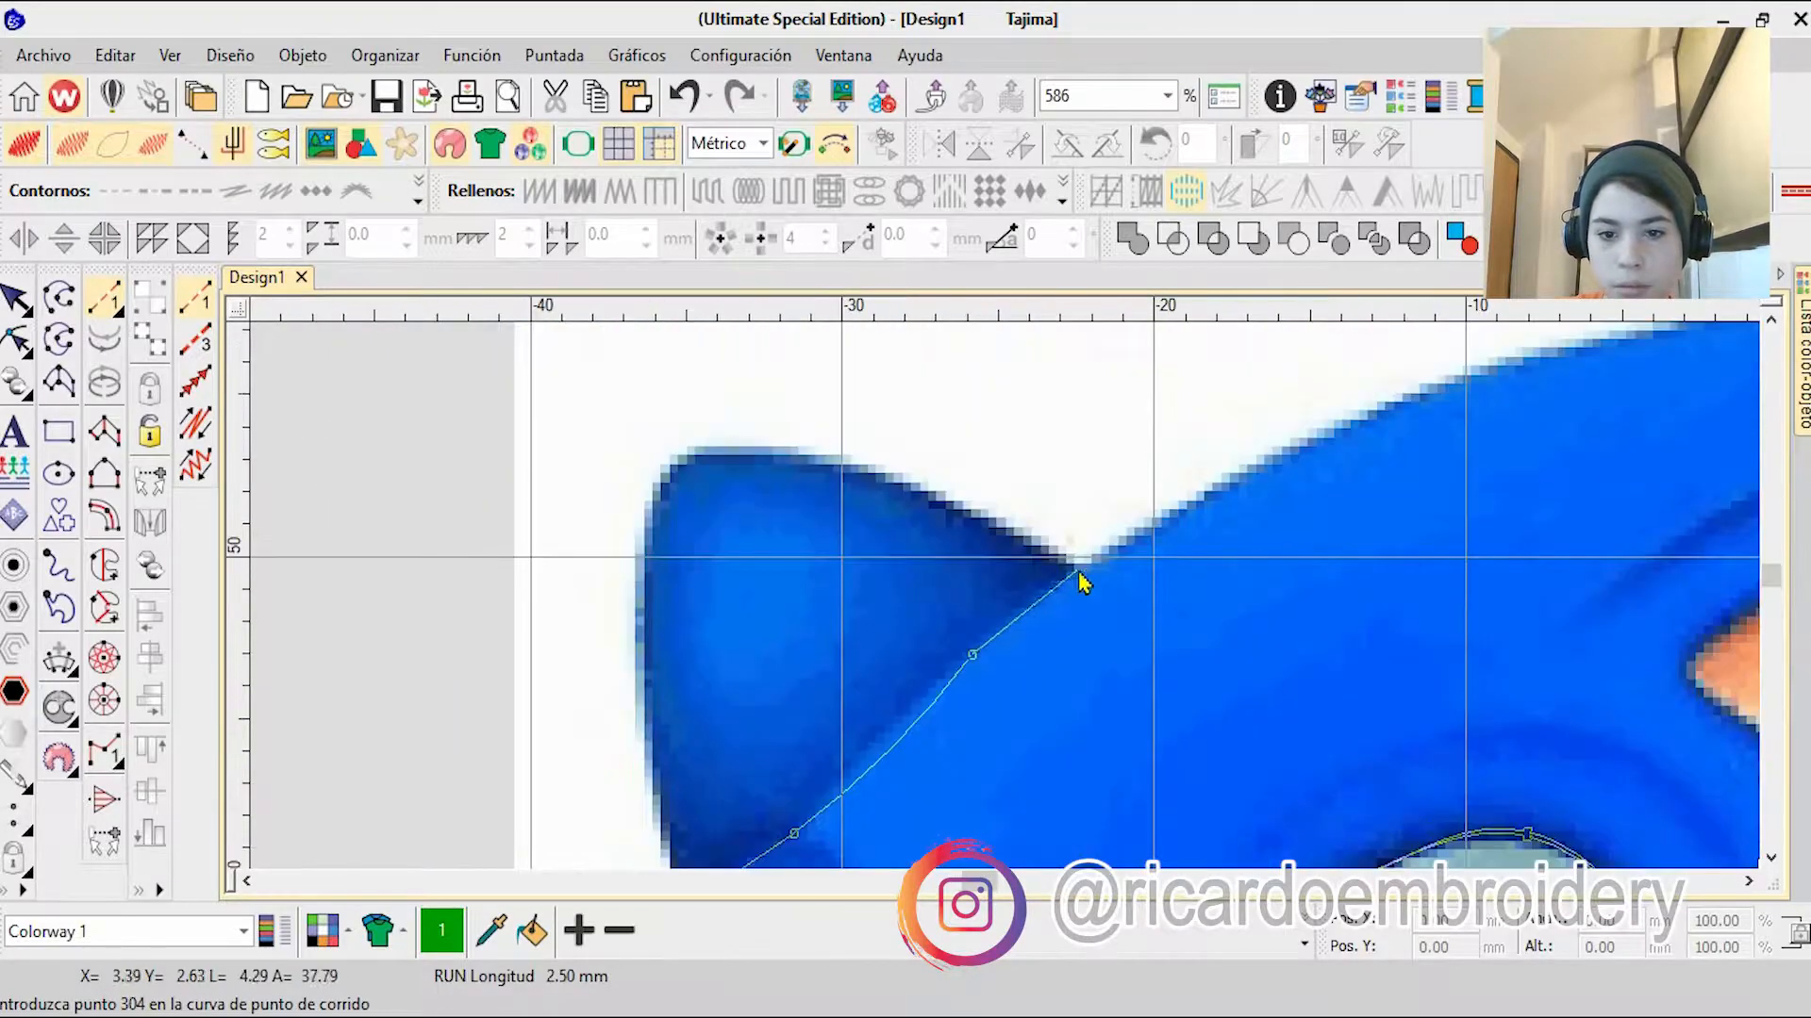
Step: Outline the small outer ear along its upper edge, around its tip, down its outer side and back to the head
{"action": "left_click", "coordinate": [1075, 570]}
{"action": "right_click", "coordinate": [966, 515]}
{"action": "right_click", "coordinate": [806, 464]}
{"action": "right_click", "coordinate": [685, 459]}
{"action": "right_click", "coordinate": [653, 499]}
{"action": "right_click", "coordinate": [639, 647]}
{"action": "right_click", "coordinate": [1141, 529]}
{"action": "left_click", "coordinate": [1244, 443]}
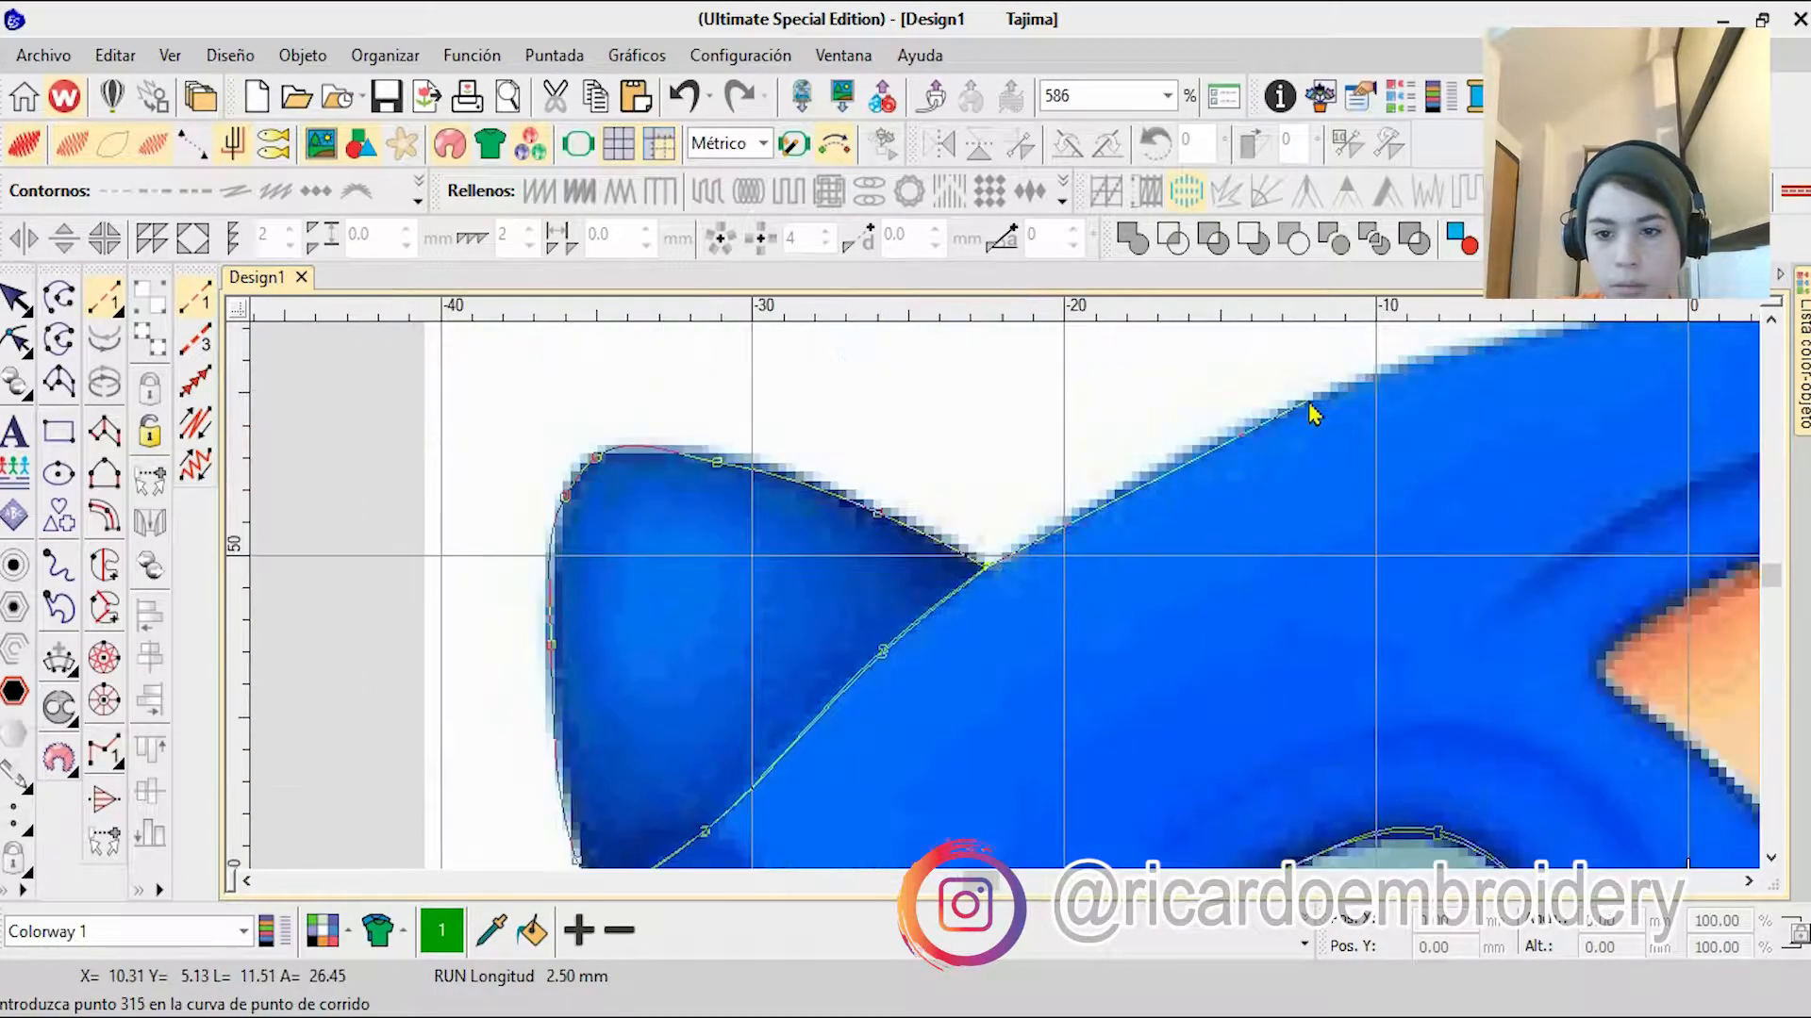
Step: Trace the top of the head from the ear's corner to the tip of the uppermost spike
{"action": "right_click", "coordinate": [1313, 412]}
{"action": "right_click", "coordinate": [1410, 425]}
{"action": "right_click", "coordinate": [1487, 544]}
{"action": "right_click", "coordinate": [1444, 585]}
{"action": "right_click", "coordinate": [1380, 672]}
{"action": "right_click", "coordinate": [1267, 704]}
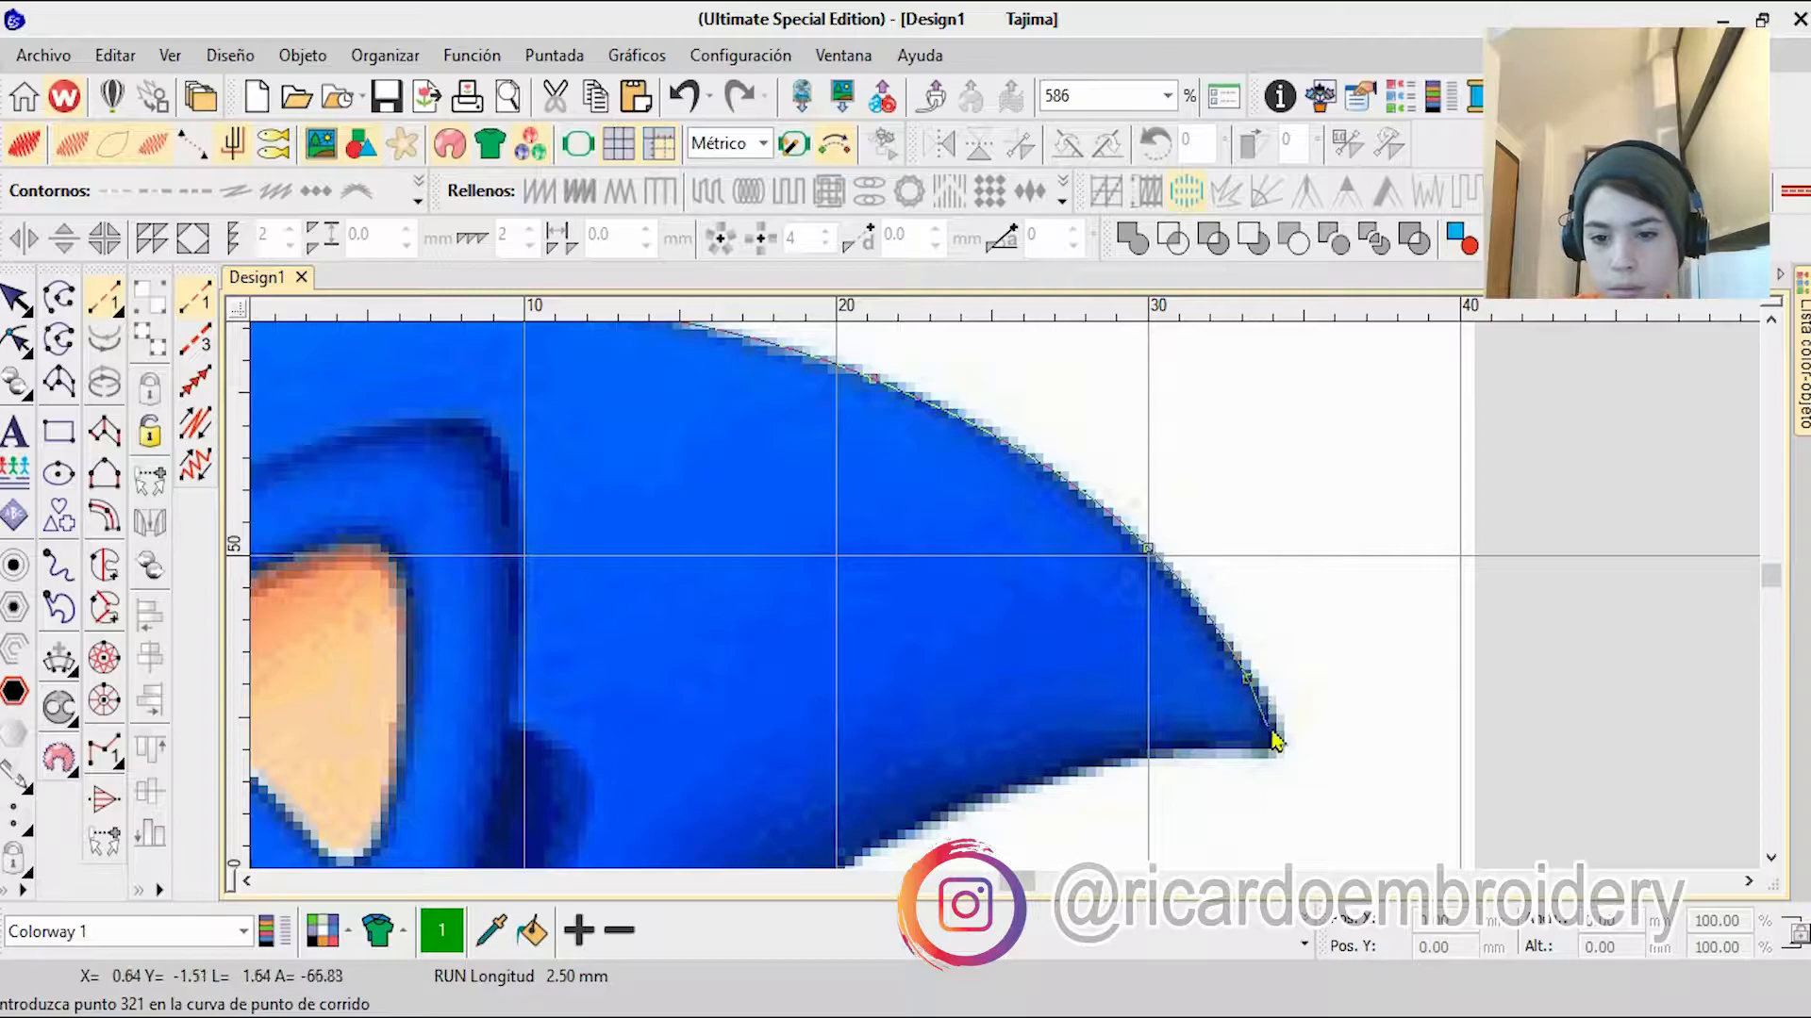
{"action": "left_click", "coordinate": [1273, 734]}
Step: Trace the underside of the uppermost spike back to the notch above the second spike
{"action": "right_click", "coordinate": [1200, 745]}
{"action": "right_click", "coordinate": [1031, 779]}
{"action": "right_click", "coordinate": [835, 767]}
{"action": "right_click", "coordinate": [873, 738]}
Step: Outline the second spike along its outer edge, around its tip and along its underside to the pointing finger
{"action": "right_click", "coordinate": [1030, 807]}
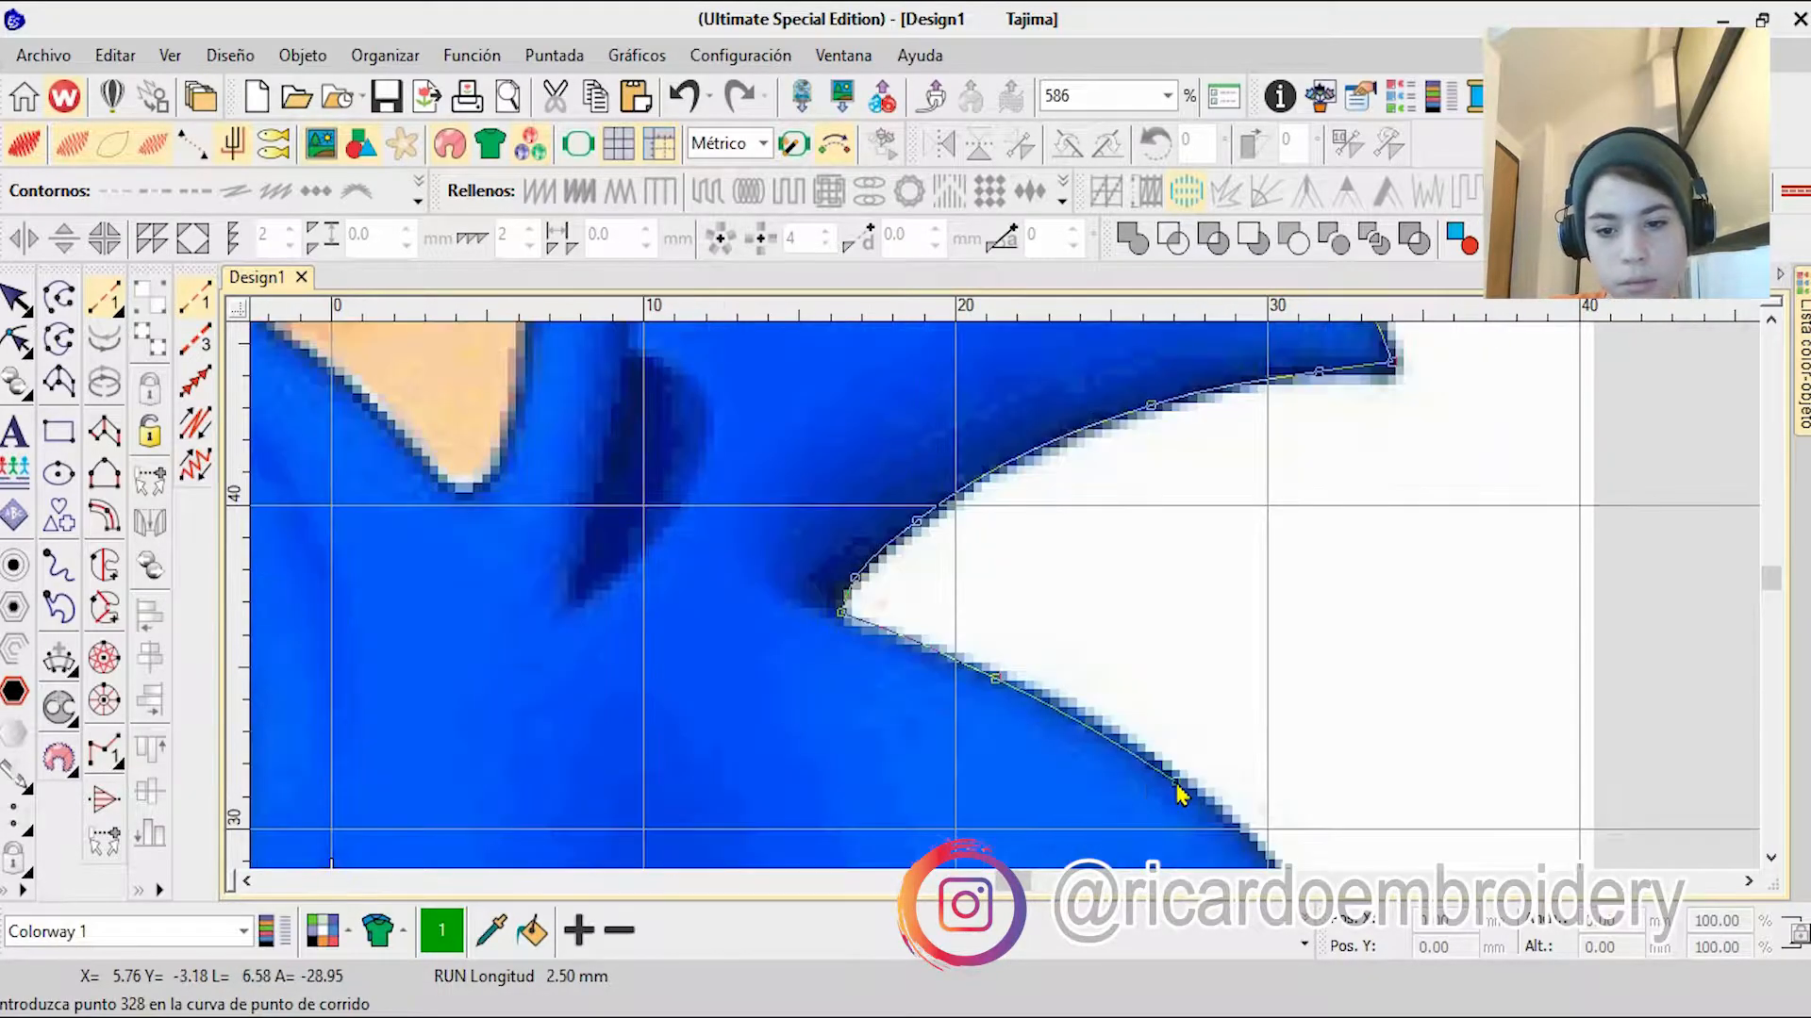
{"action": "right_click", "coordinate": [1180, 789]}
{"action": "right_click", "coordinate": [1140, 749]}
{"action": "right_click", "coordinate": [1055, 728]}
{"action": "right_click", "coordinate": [1039, 800]}
{"action": "right_click", "coordinate": [1021, 829]}
{"action": "right_click", "coordinate": [981, 830]}
{"action": "right_click", "coordinate": [886, 807]}
{"action": "right_click", "coordinate": [697, 812]}
{"action": "left_click", "coordinate": [670, 816]}
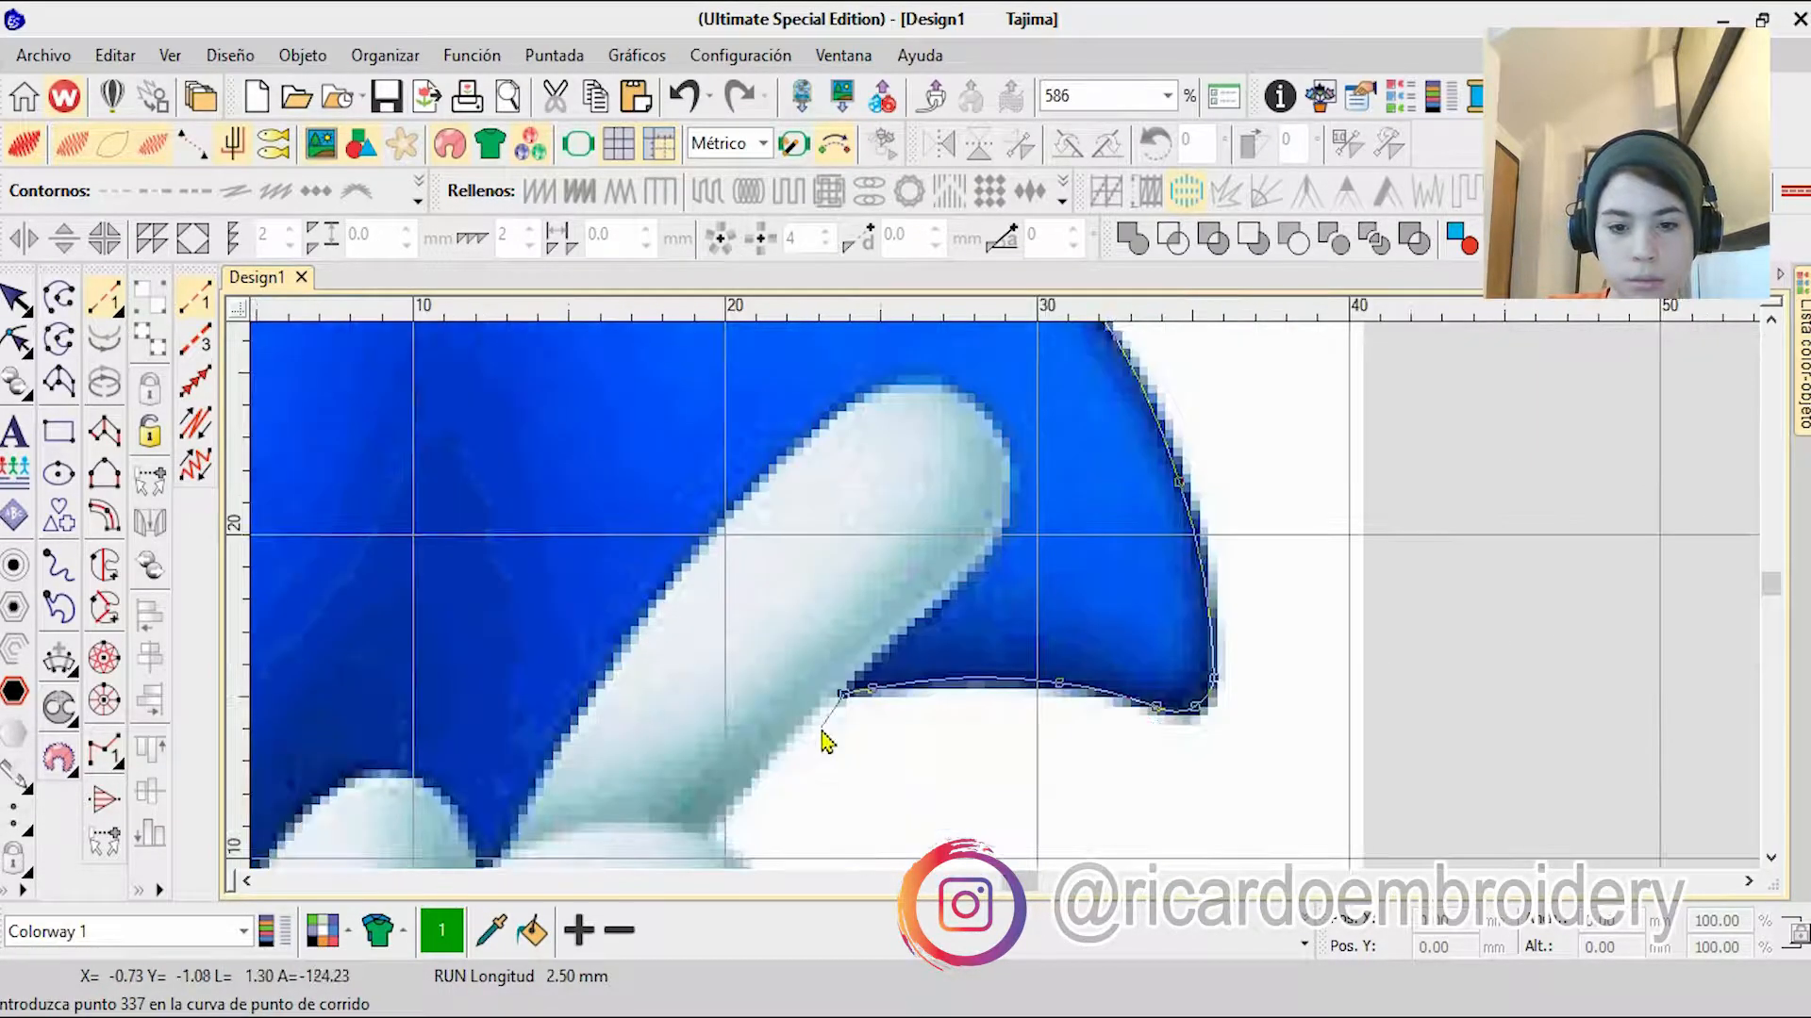
Step: Outline the glove's pointing finger from the spike over the fingertip and down its inner side to the knuckles
{"action": "scroll", "coordinate": [824, 727], "scroll_direction": "down", "scroll_amount": 1}
{"action": "right_click", "coordinate": [1100, 493]}
{"action": "right_click", "coordinate": [1154, 431]}
{"action": "right_click", "coordinate": [1059, 473]}
{"action": "right_click", "coordinate": [992, 454]}
{"action": "left_click", "coordinate": [834, 717]}
Step: Outline the uppermost folded finger down its inner side, along its lower edge and back over its upper edge
{"action": "right_click", "coordinate": [800, 732]}
{"action": "right_click", "coordinate": [753, 791]}
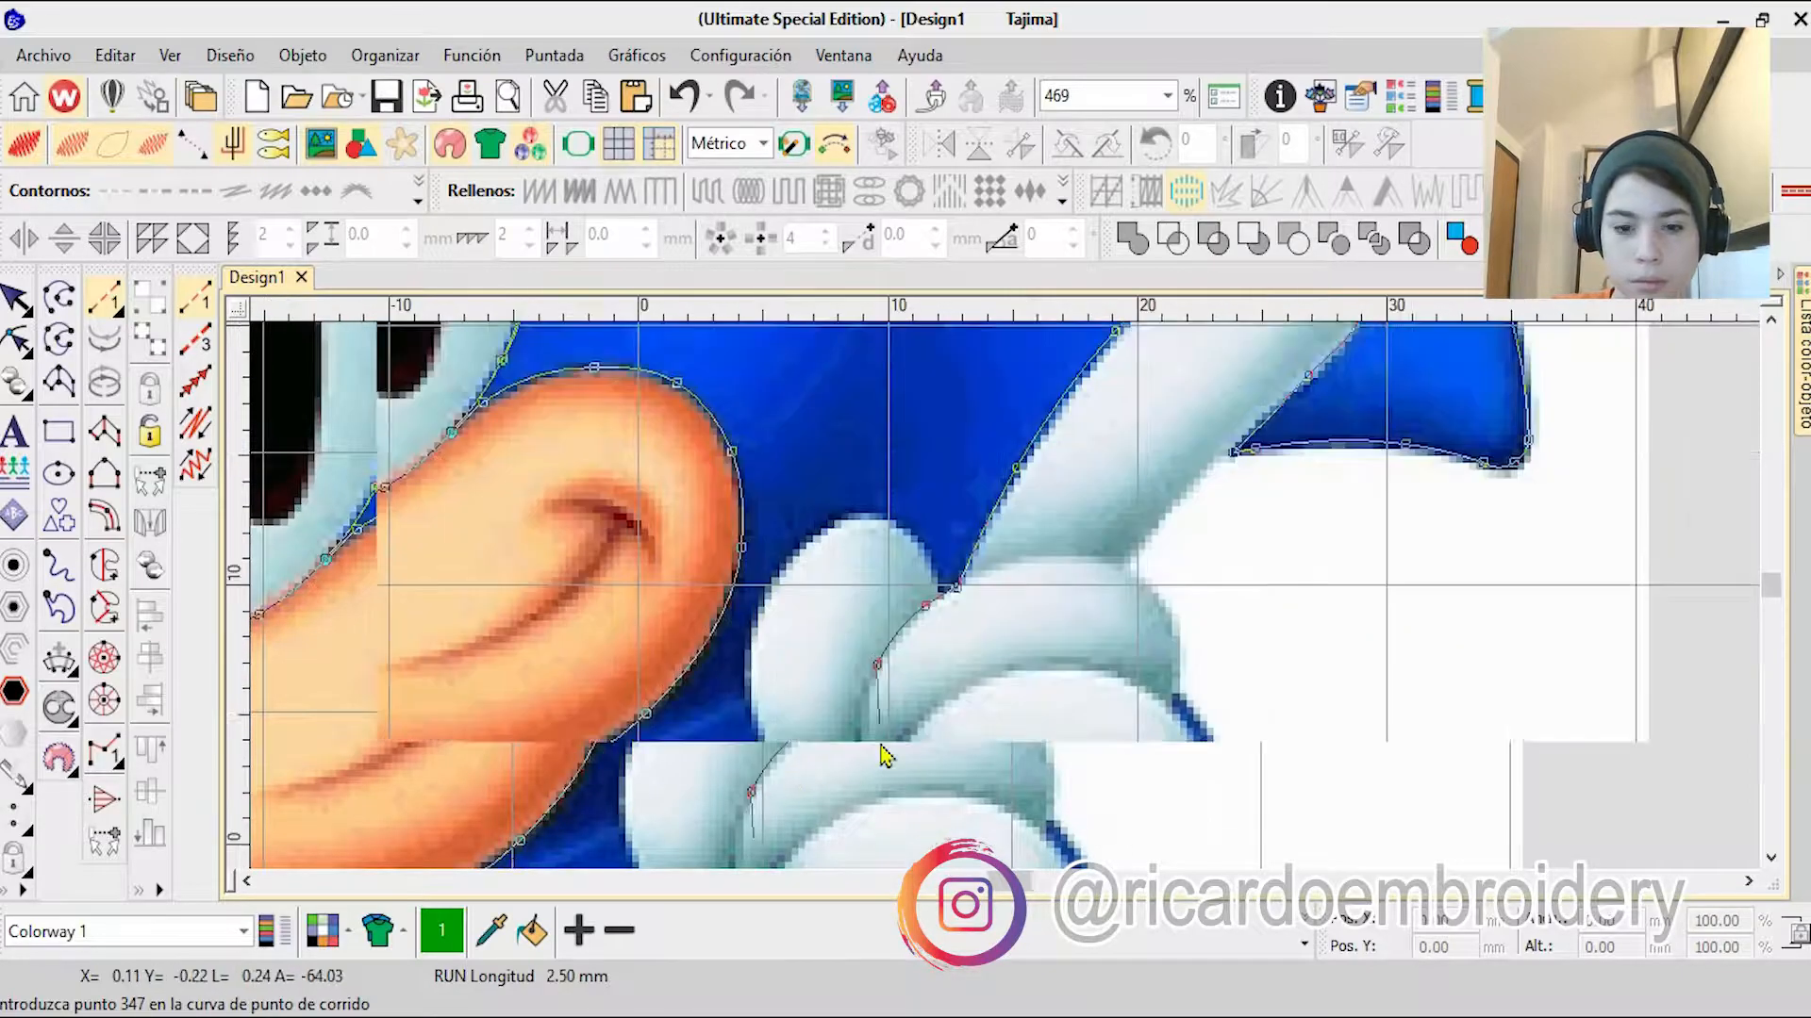
{"action": "left_click", "coordinate": [869, 743]}
{"action": "scroll", "coordinate": [869, 745], "scroll_direction": "up", "scroll_amount": 3}
{"action": "right_click", "coordinate": [1192, 497]}
{"action": "right_click", "coordinate": [1386, 515]}
{"action": "left_click", "coordinate": [1459, 575]}
{"action": "right_click", "coordinate": [1477, 446]}
{"action": "right_click", "coordinate": [1192, 459]}
{"action": "right_click", "coordinate": [1058, 412]}
{"action": "left_click", "coordinate": [827, 468]}
Step: Trace the pointing finger's base and its outer side to the spike, returning to the notch beside the thumb
{"action": "right_click", "coordinate": [1059, 412]}
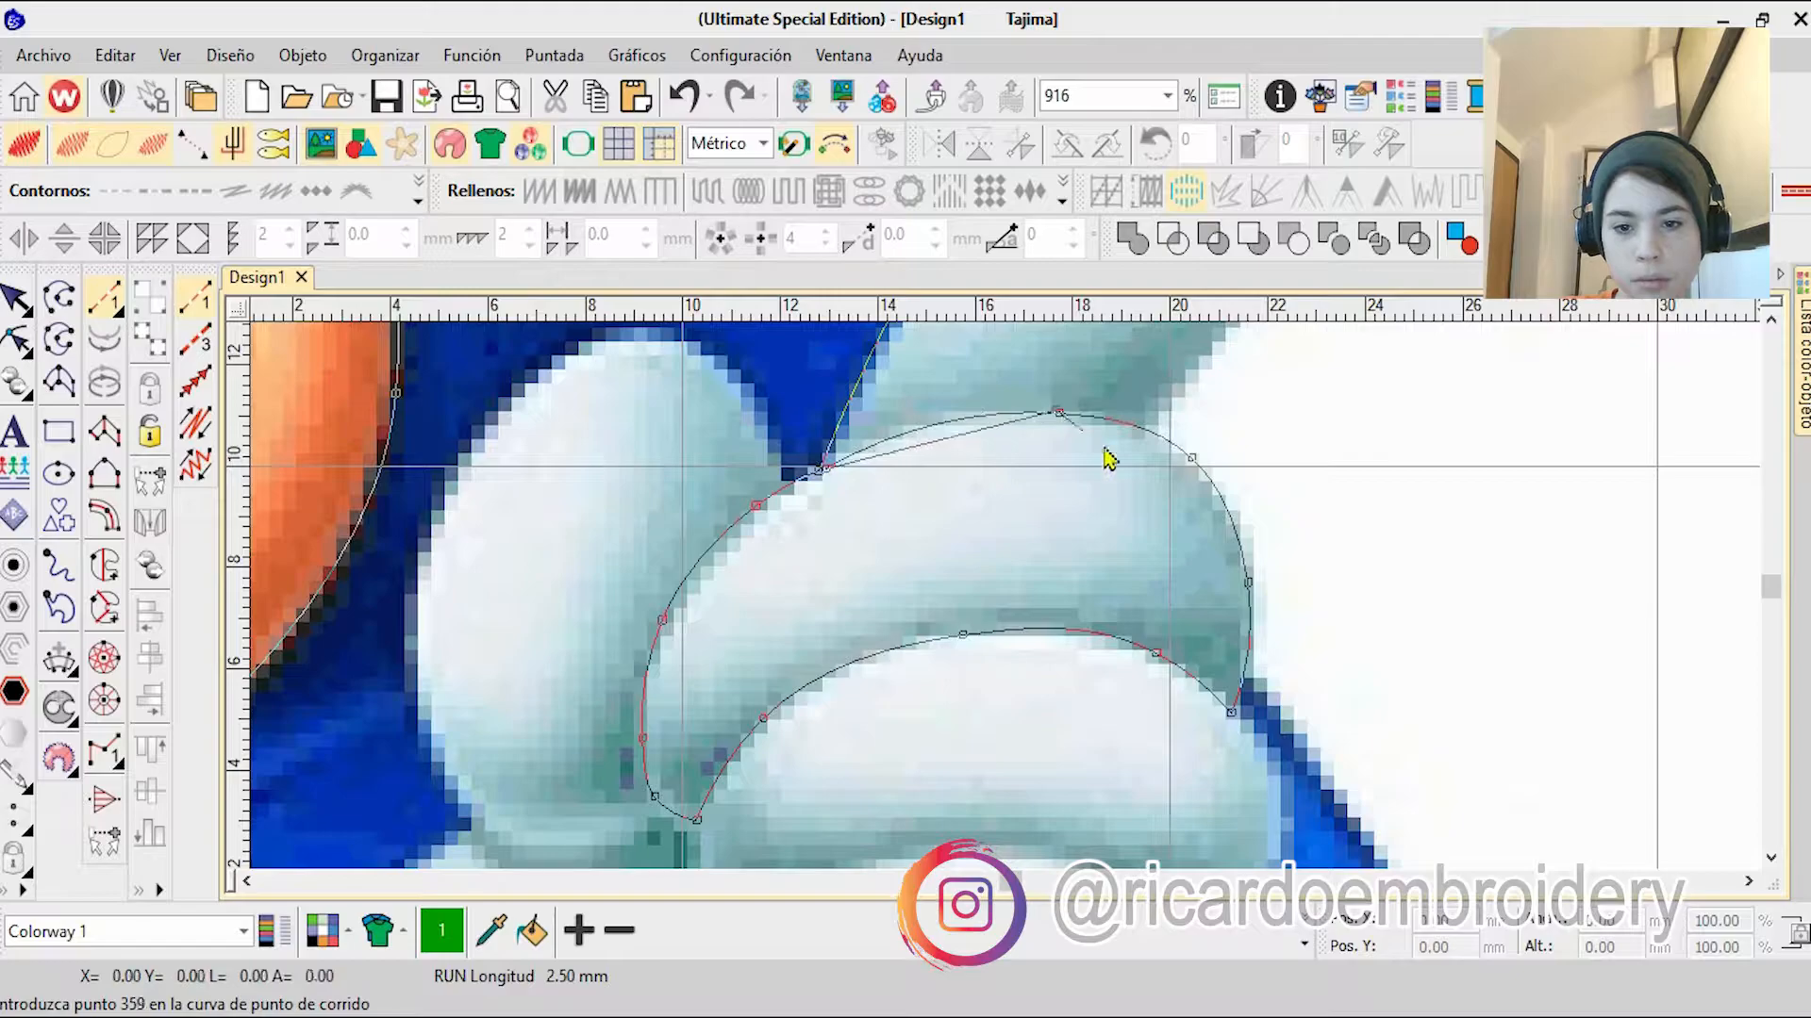
{"action": "left_click", "coordinate": [1151, 430]}
{"action": "right_click", "coordinate": [1158, 407]}
{"action": "left_click", "coordinate": [1153, 465]}
{"action": "right_click", "coordinate": [1067, 534]}
{"action": "left_click", "coordinate": [948, 689]}
{"action": "right_click", "coordinate": [853, 668]}
{"action": "left_click", "coordinate": [586, 741]}
Step: Outline the glove's thumb from the notch over its rounded tip, down its outer side and along its lower end
{"action": "right_click", "coordinate": [555, 676]}
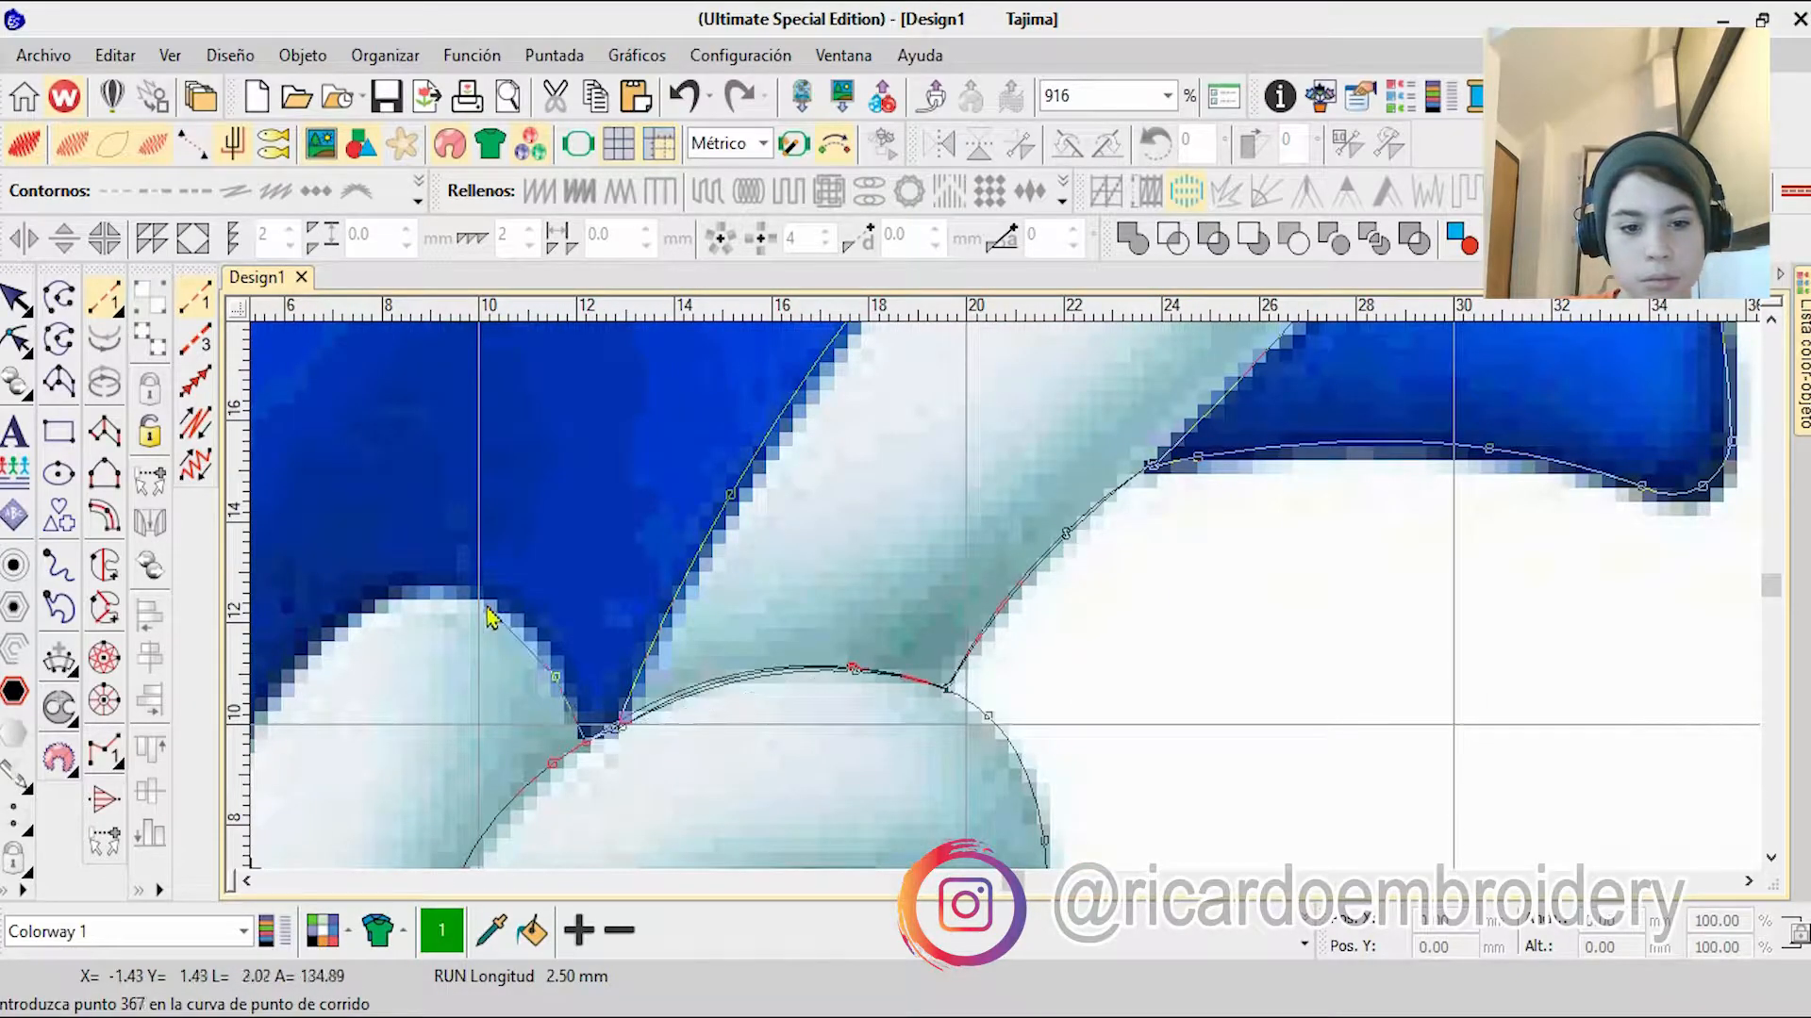
{"action": "right_click", "coordinate": [478, 598]}
{"action": "right_click", "coordinate": [385, 601]}
{"action": "right_click", "coordinate": [639, 645]}
{"action": "right_click", "coordinate": [578, 754]}
{"action": "right_click", "coordinate": [905, 707]}
{"action": "left_click", "coordinate": [960, 813]}
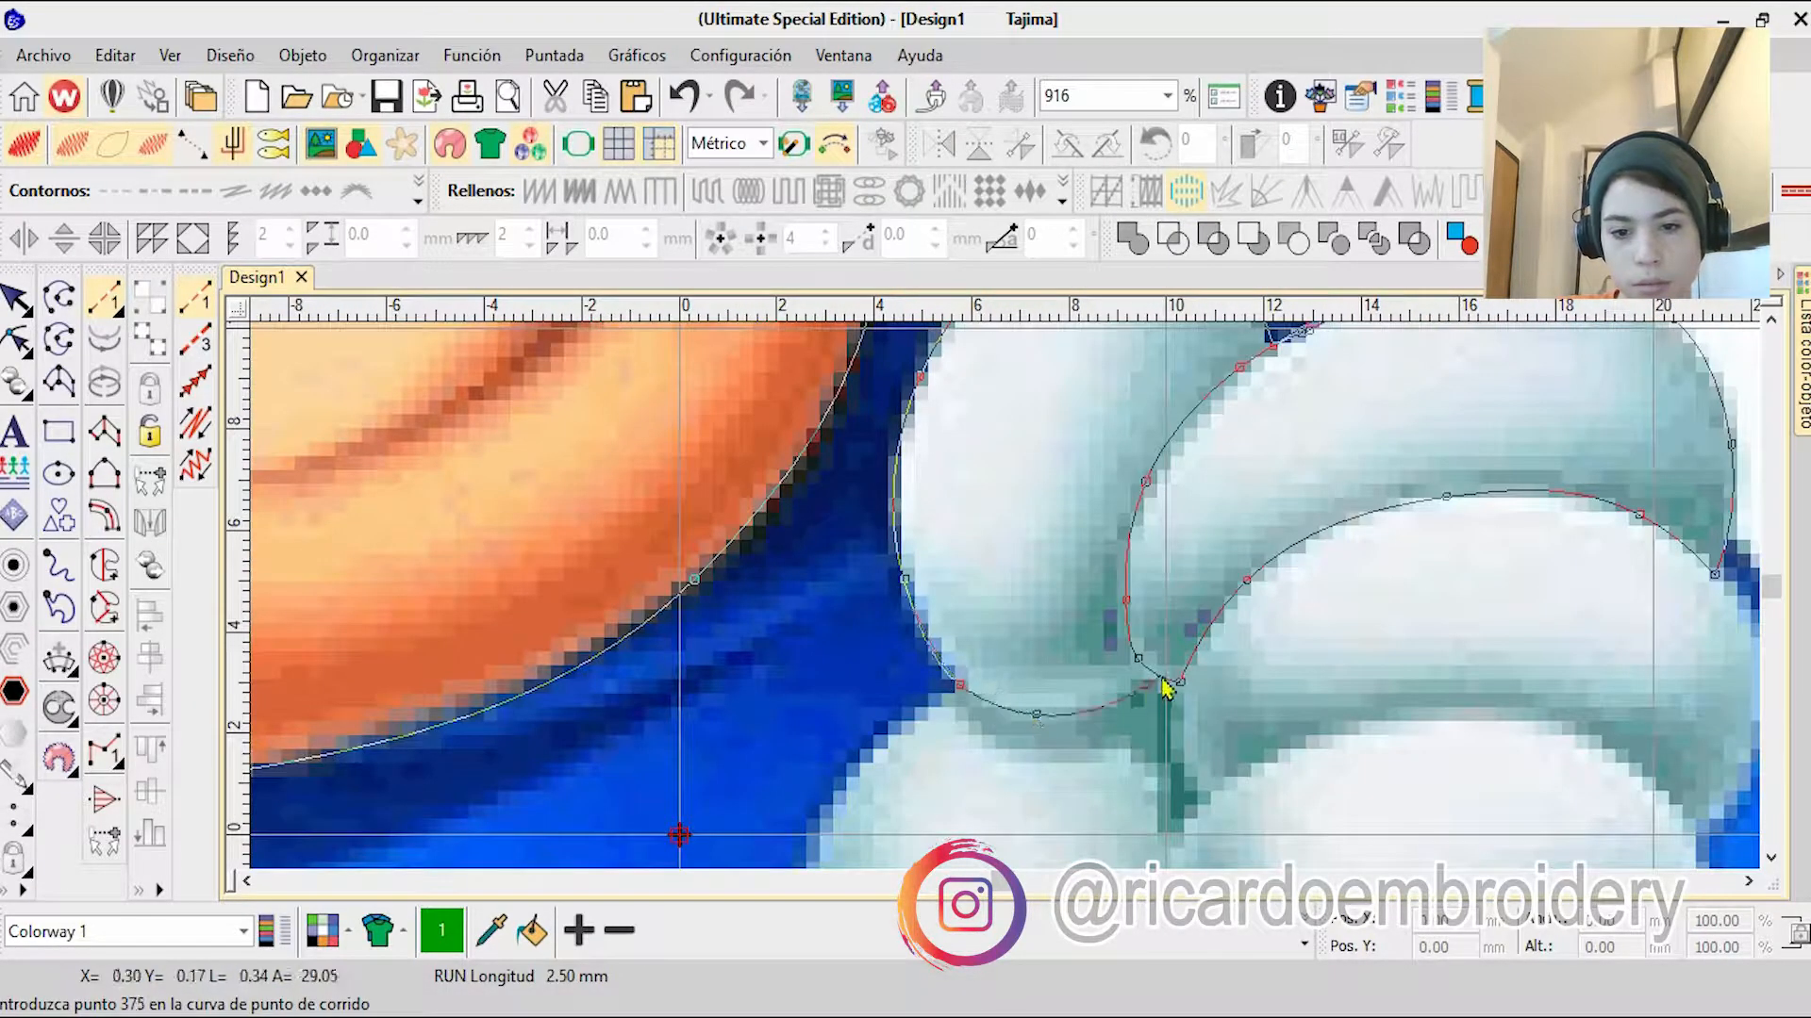
Step: Outline the middle folded finger along its lower edge and up its outer end to the finger above
{"action": "right_click", "coordinate": [1353, 721]}
{"action": "right_click", "coordinate": [1569, 727]}
{"action": "left_click", "coordinate": [1700, 839]}
{"action": "right_click", "coordinate": [1409, 676]}
{"action": "right_click", "coordinate": [1423, 556]}
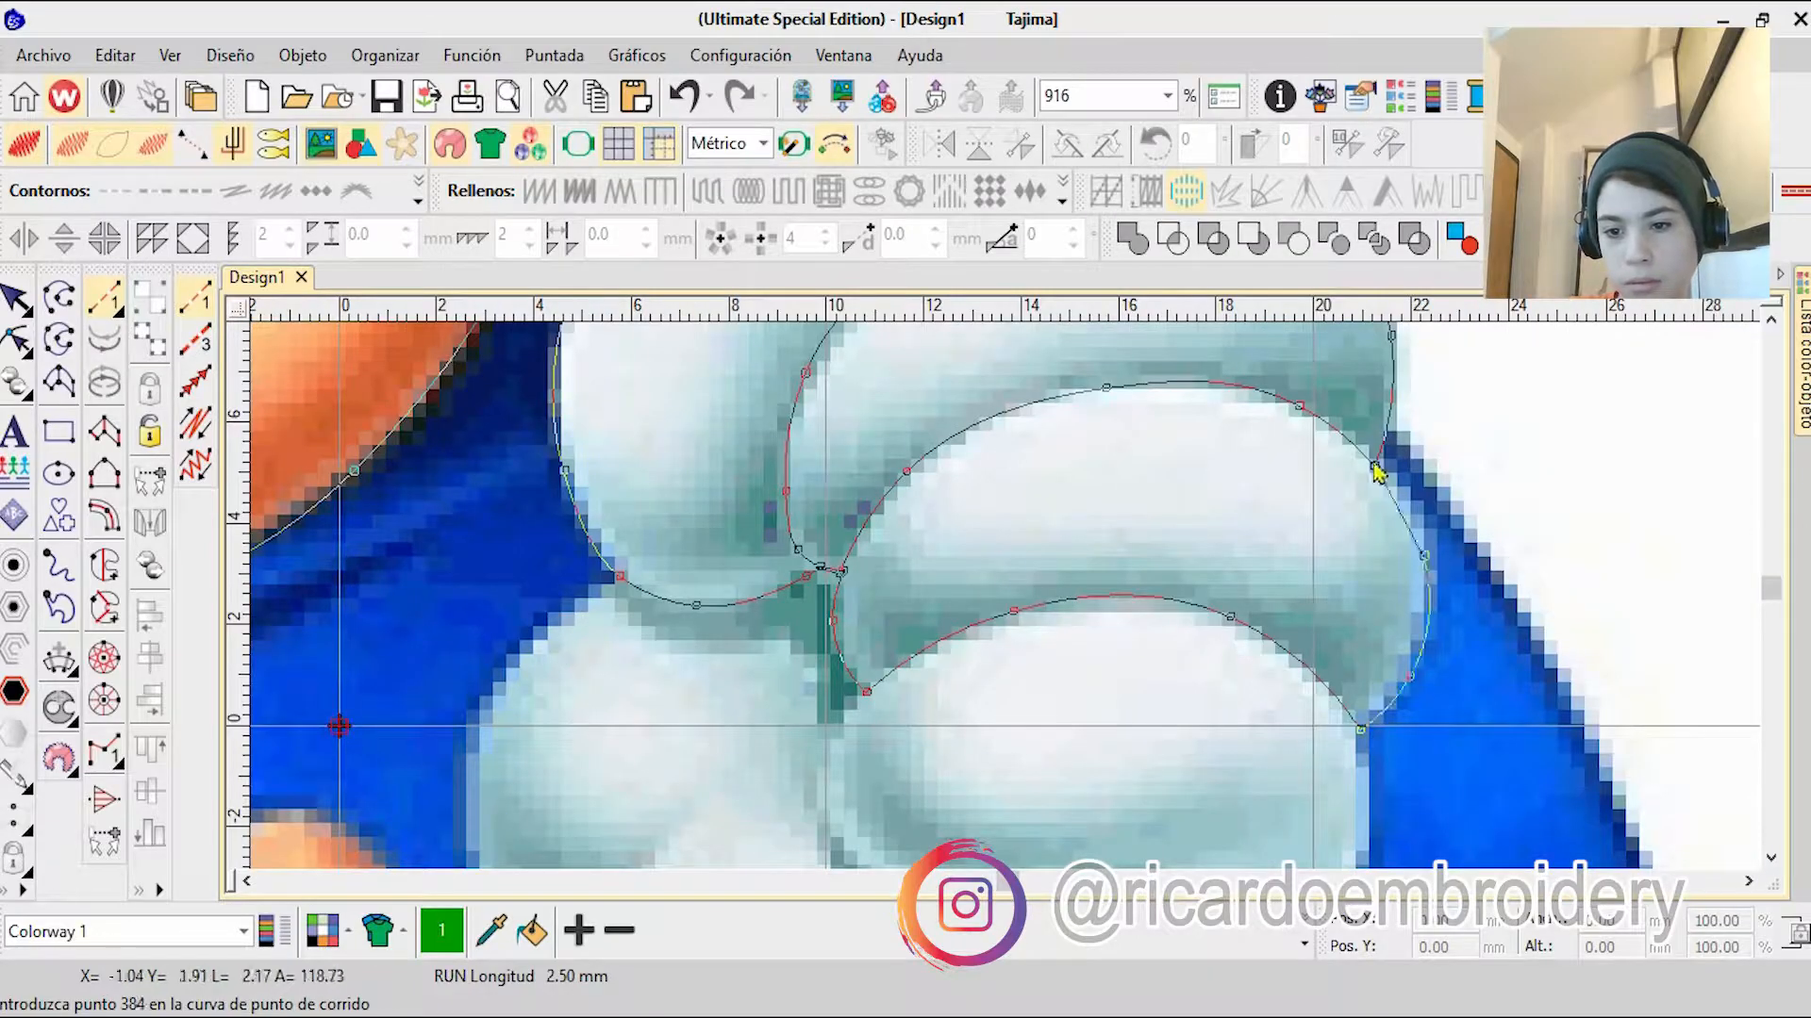
Step: Trace the spike behind the glove down its outer edge, around its tip and along its underside to the glove
{"action": "right_click", "coordinate": [1624, 816]}
{"action": "right_click", "coordinate": [1022, 608]}
{"action": "right_click", "coordinate": [1043, 846]}
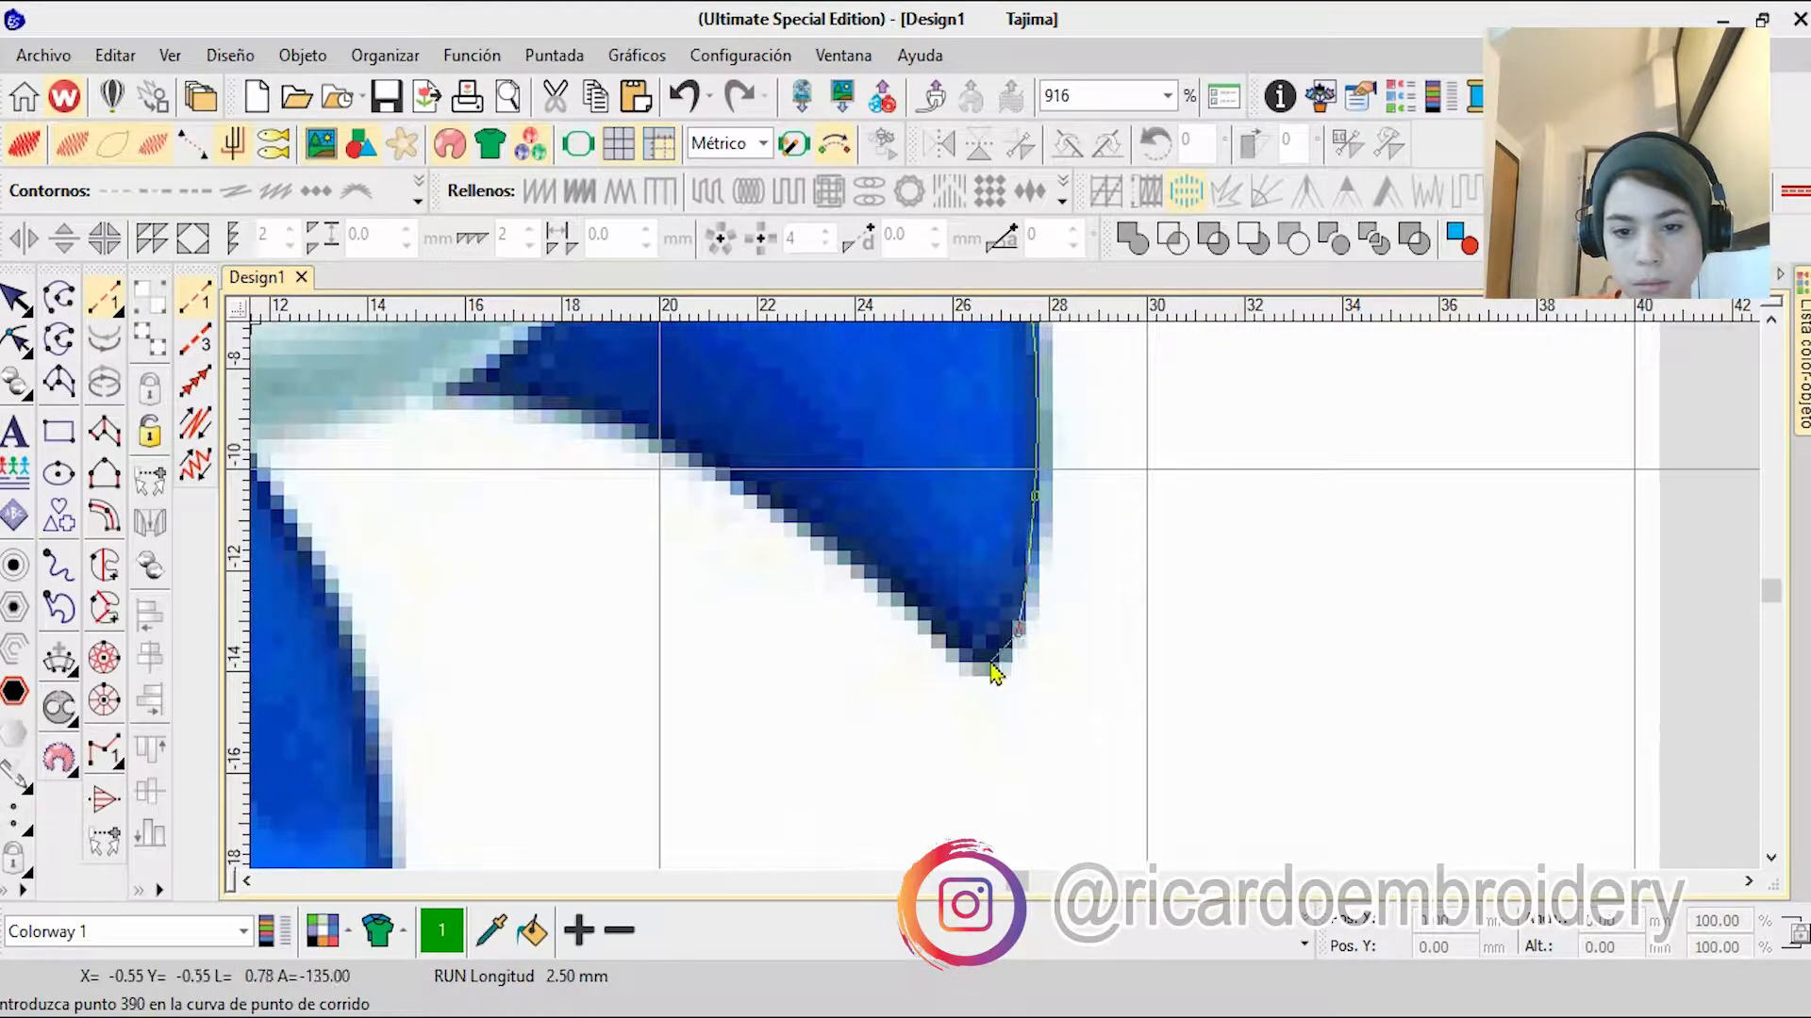
{"action": "right_click", "coordinate": [761, 506]}
{"action": "right_click", "coordinate": [587, 413]}
{"action": "left_click", "coordinate": [484, 393]}
Step: Trace the glove's outer edge from the spike's underside up to the corner between the lower folded fingers
{"action": "right_click", "coordinate": [943, 612]}
{"action": "right_click", "coordinate": [1021, 487]}
{"action": "left_click", "coordinate": [1023, 339]}
Step: Trace the lowest folded finger over its top and inner side, and outline the dark curved crease beneath it
{"action": "right_click", "coordinate": [953, 475]}
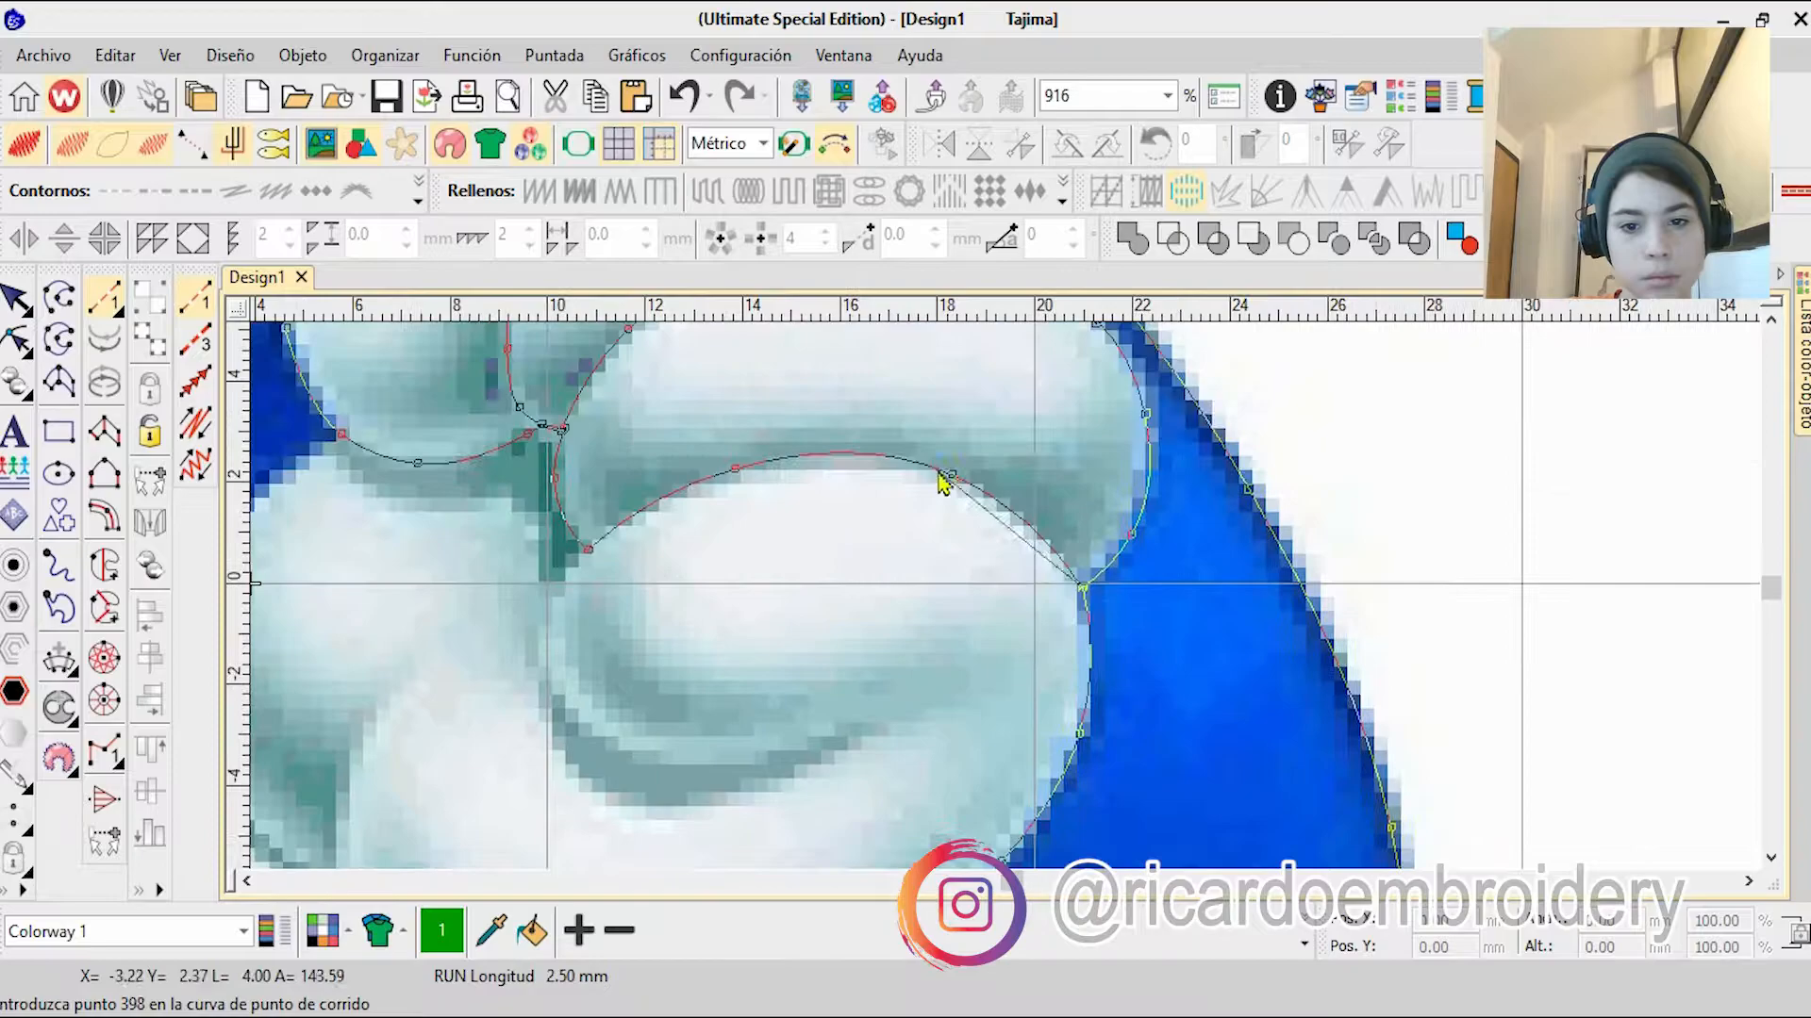
{"action": "right_click", "coordinate": [733, 471]}
{"action": "right_click", "coordinate": [590, 728]}
{"action": "right_click", "coordinate": [756, 758]}
{"action": "left_click", "coordinate": [875, 727]}
{"action": "right_click", "coordinate": [857, 745]}
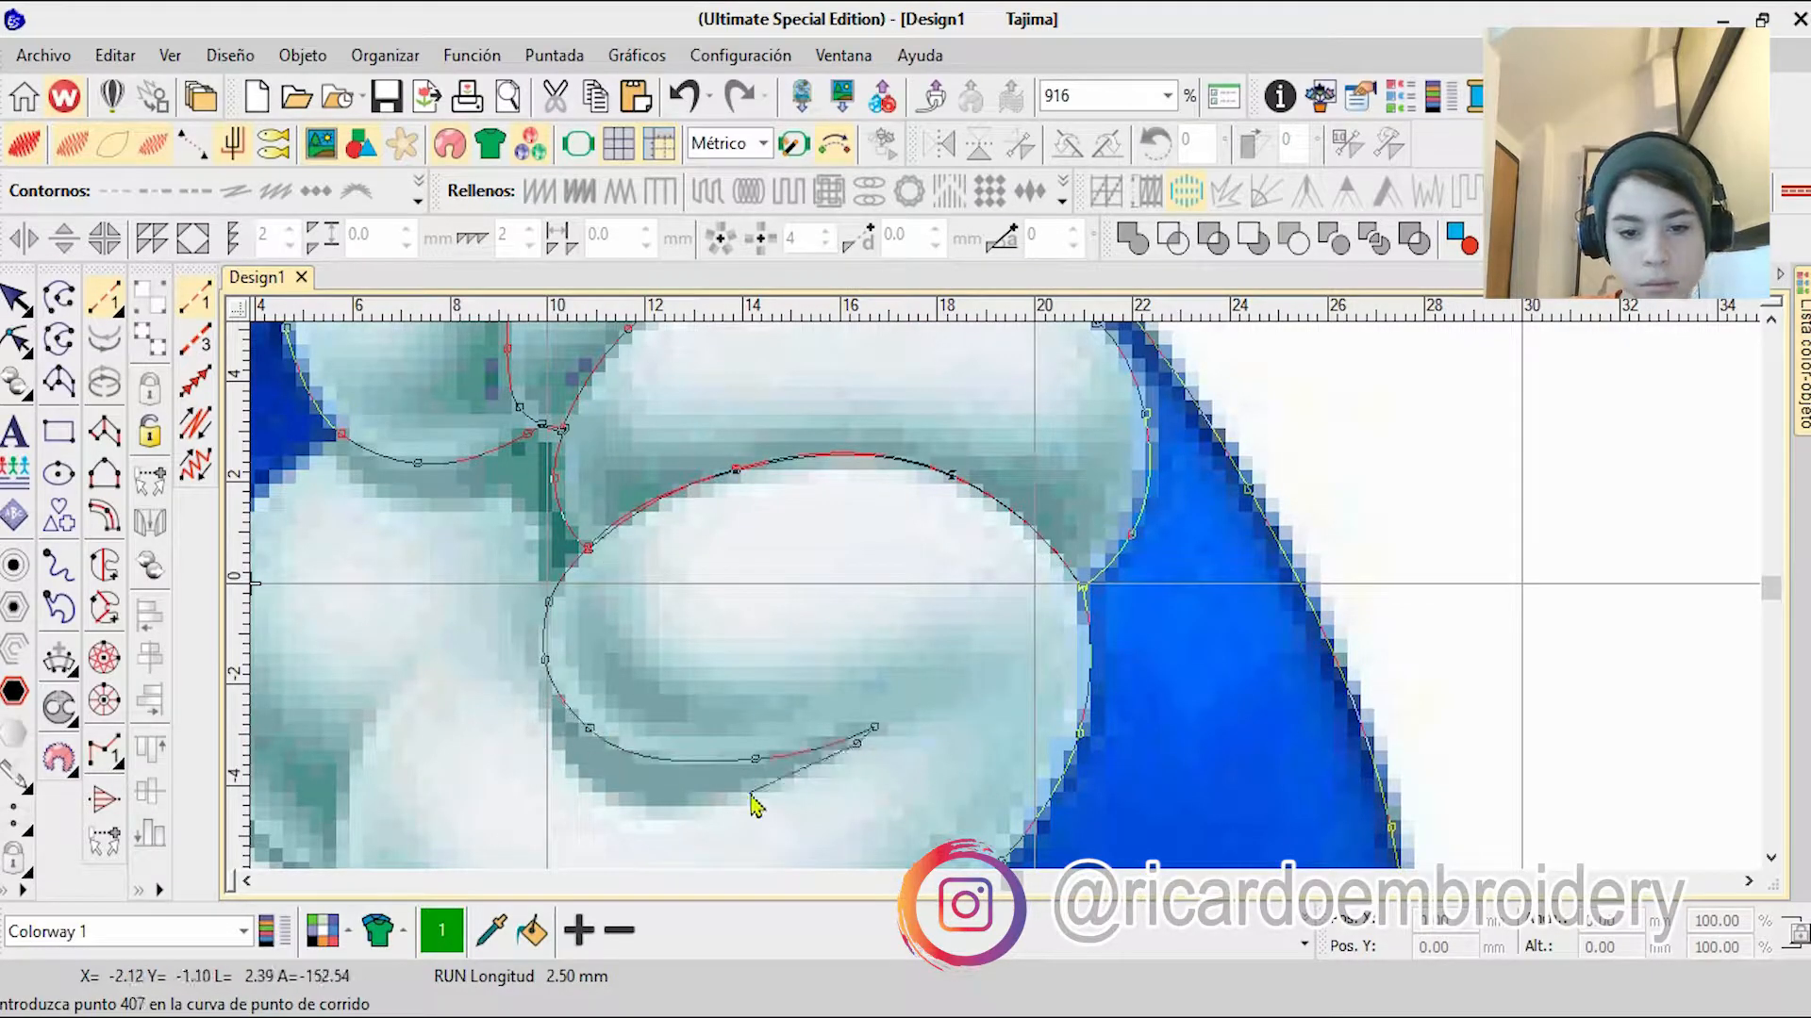
{"action": "right_click", "coordinate": [544, 661]}
Step: Outline the dark shadow below the thumb, and trace the palm's outer edge down to the inner crease
{"action": "scroll", "coordinate": [590, 500], "scroll_direction": "up", "scroll_amount": 1}
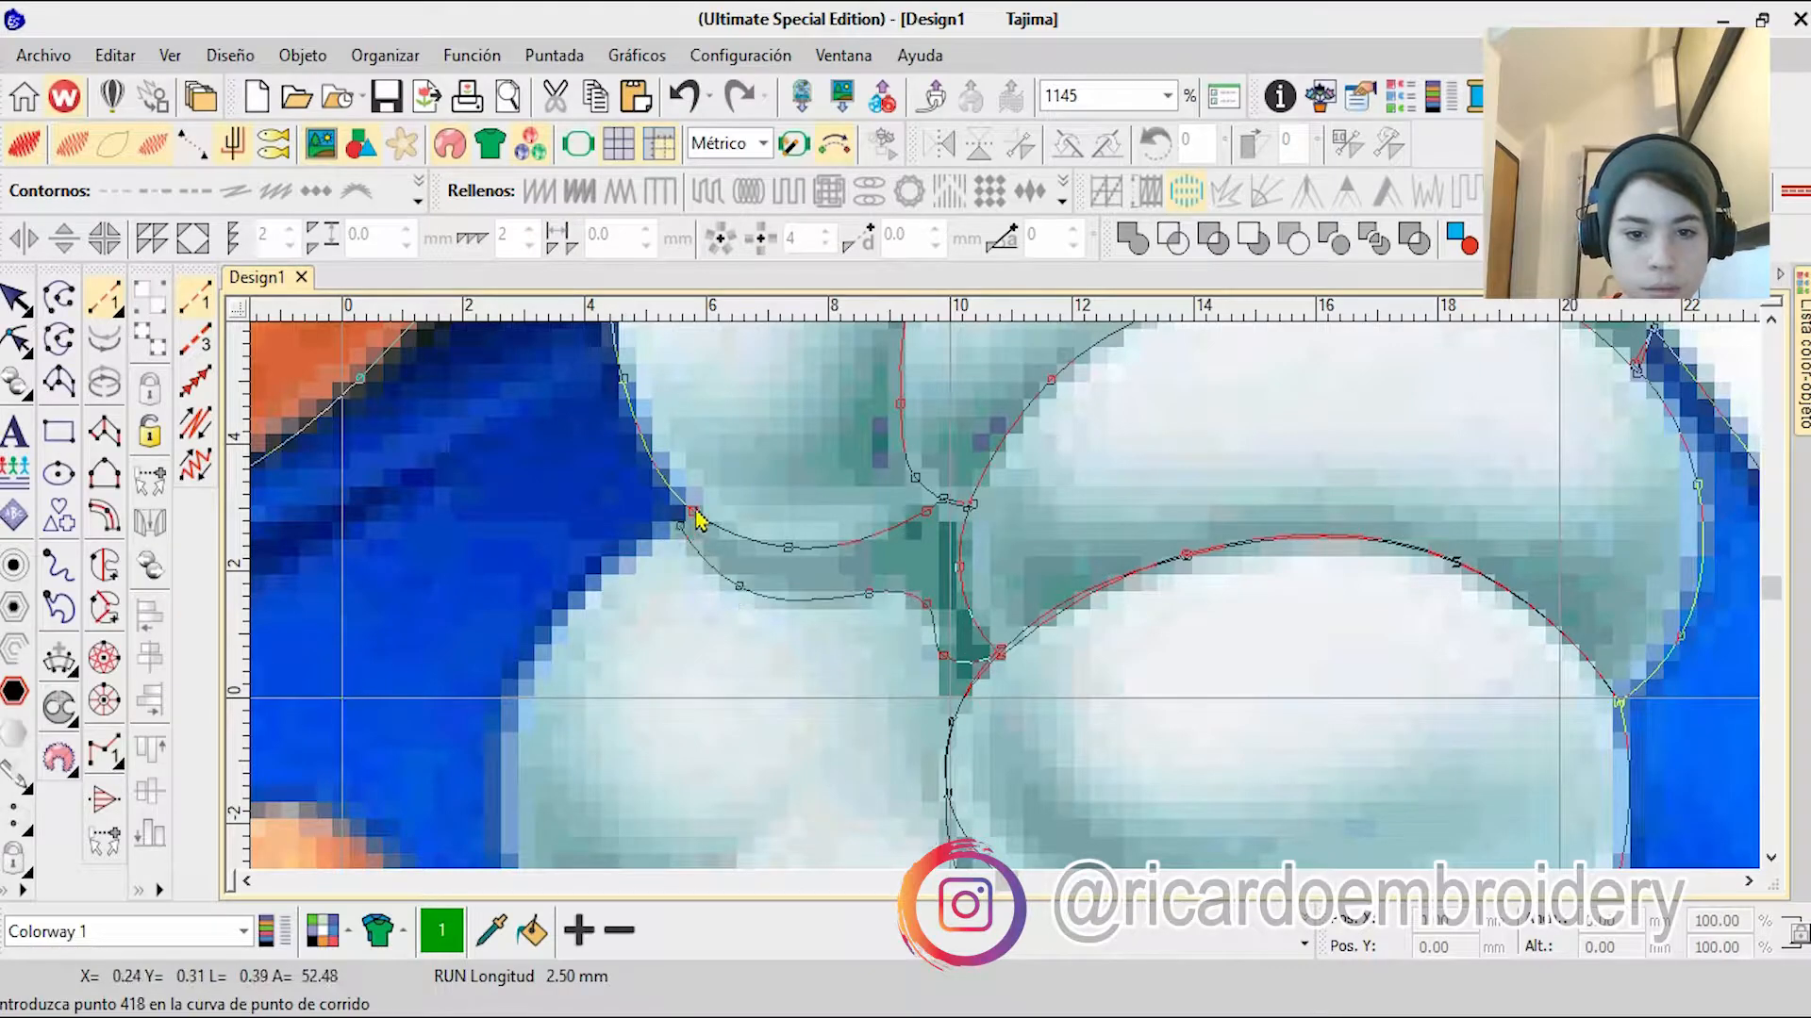
{"action": "left_click", "coordinate": [693, 511]}
{"action": "right_click", "coordinate": [679, 526]}
{"action": "right_click", "coordinate": [582, 615]}
{"action": "right_click", "coordinate": [513, 698]}
{"action": "right_click", "coordinate": [754, 746]}
{"action": "right_click", "coordinate": [895, 595]}
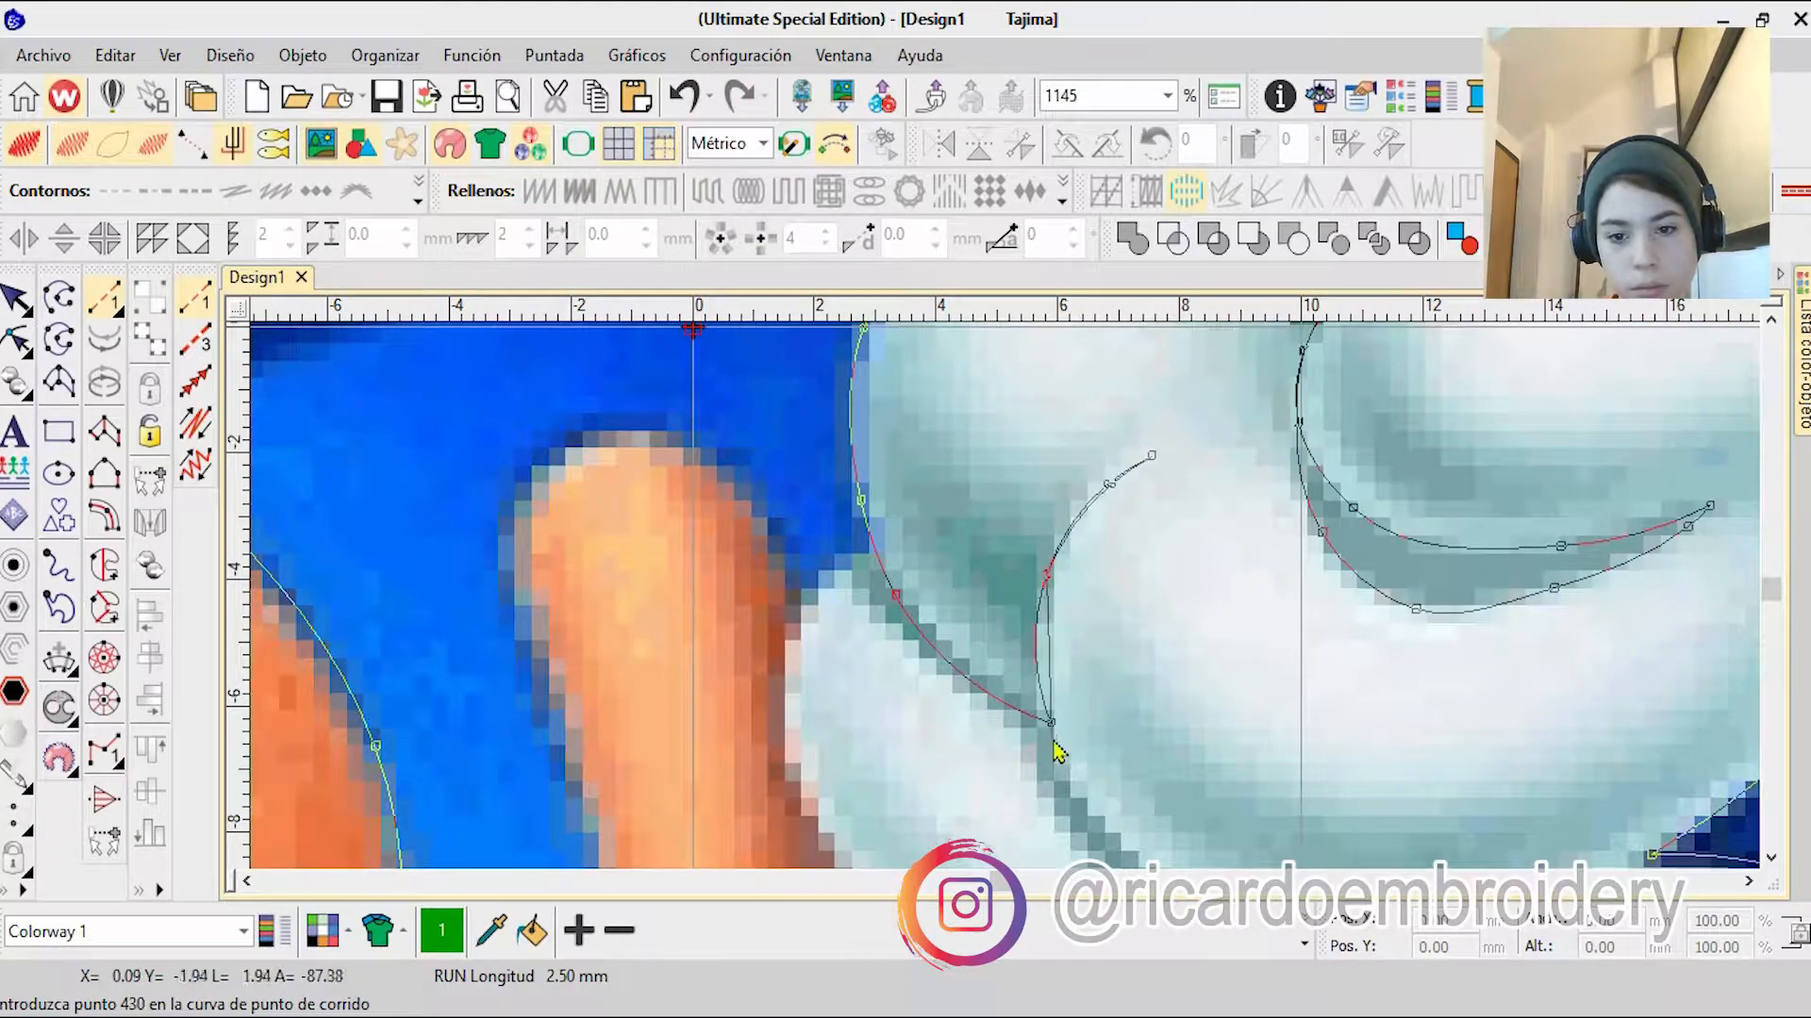
Step: Trace the palm's lower edge from the inner crease along the cuff to the corner of the spike
{"action": "right_click", "coordinate": [1051, 722]}
{"action": "right_click", "coordinate": [1067, 698]}
{"action": "right_click", "coordinate": [1150, 757]}
{"action": "right_click", "coordinate": [1347, 775]}
{"action": "right_click", "coordinate": [1156, 748]}
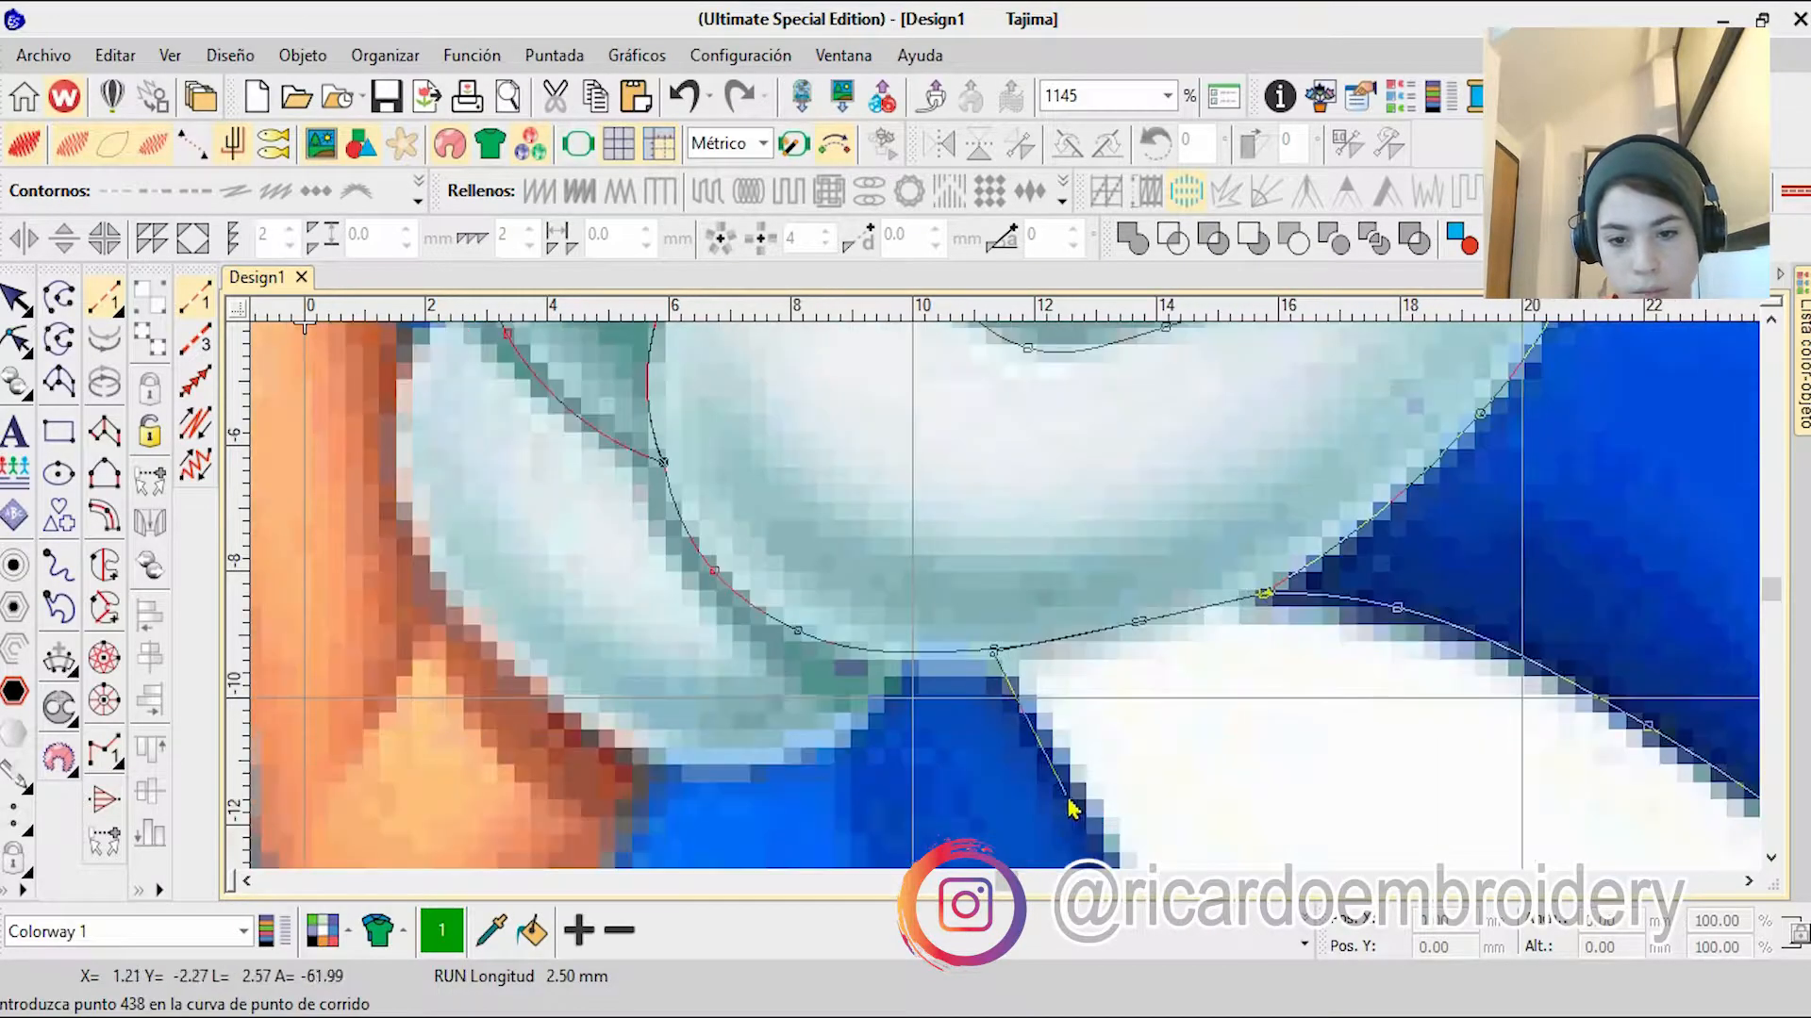
Step: Trace the lower back spike from the glove down its outer edge, around its tip and along its underside
{"action": "right_click", "coordinate": [1071, 800]}
{"action": "right_click", "coordinate": [1085, 726]}
{"action": "right_click", "coordinate": [1039, 639]}
{"action": "right_click", "coordinate": [1018, 695]}
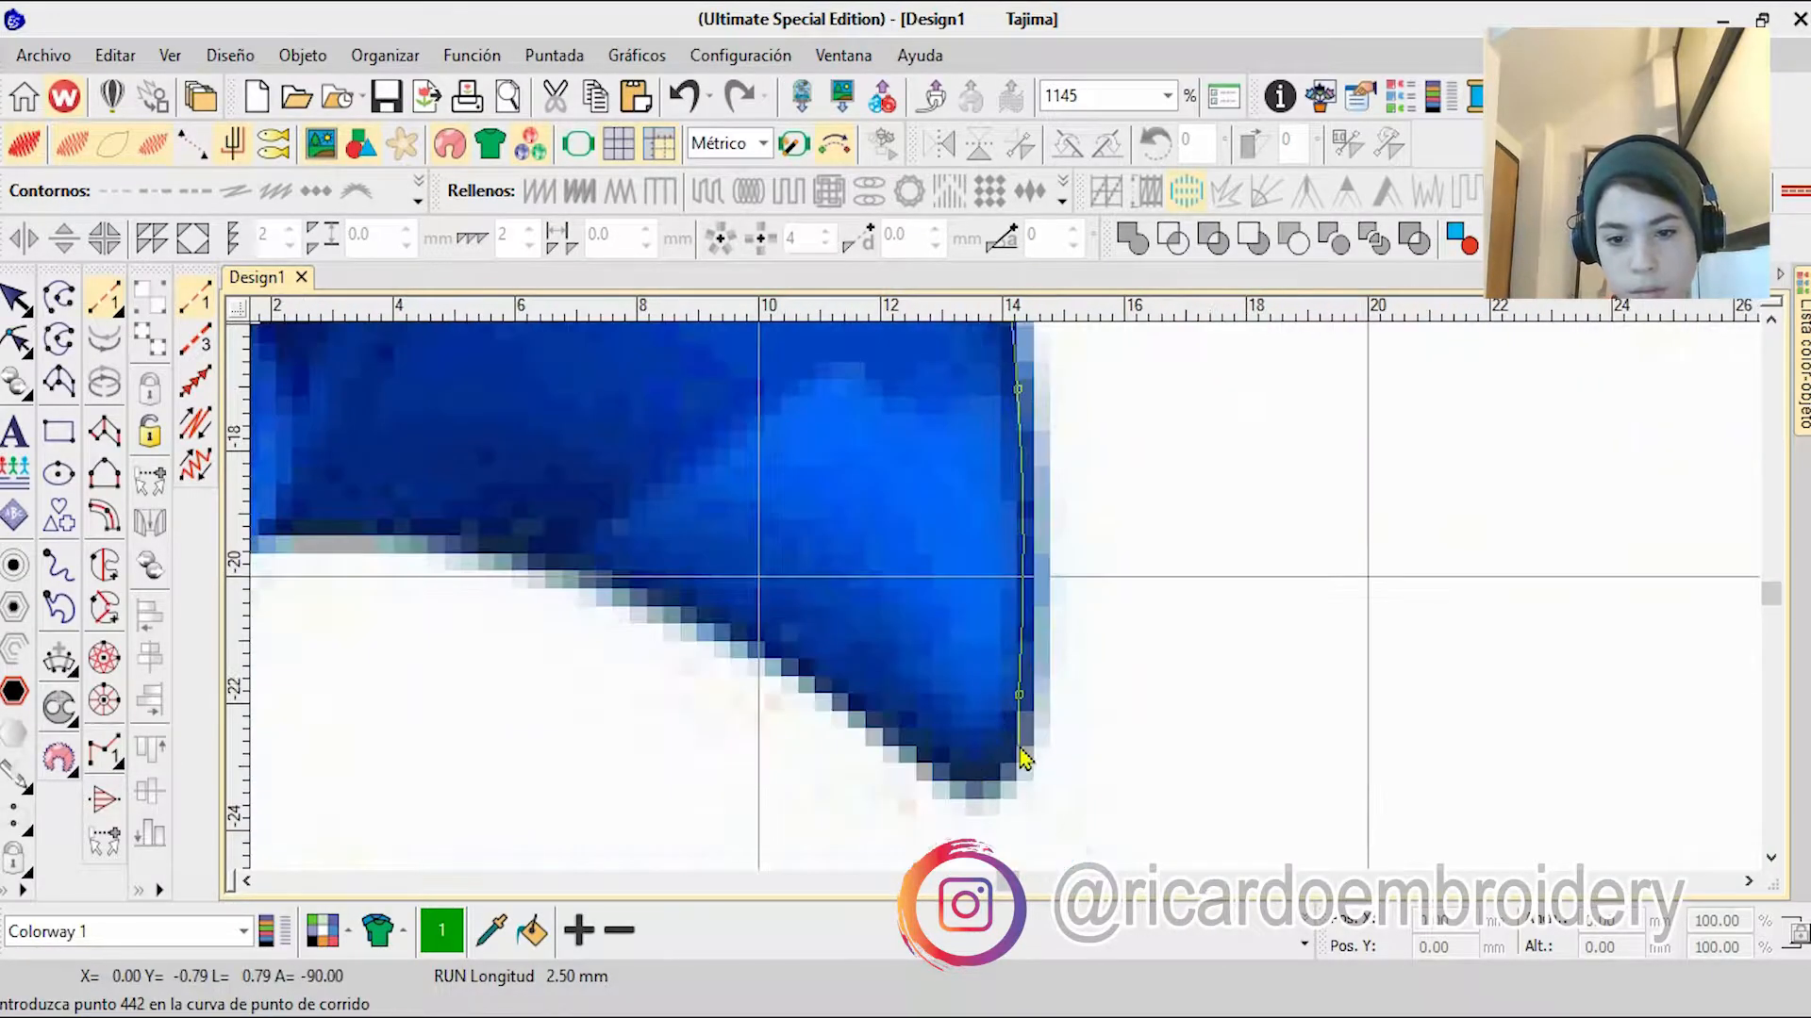
{"action": "right_click", "coordinate": [755, 638]}
{"action": "right_click", "coordinate": [523, 541]}
{"action": "left_click", "coordinate": [608, 543]}
Step: Trace the body's edge below the back spike and the thin blue tail's outer edge to its tip
{"action": "right_click", "coordinate": [521, 628]}
{"action": "left_click", "coordinate": [688, 652]}
{"action": "scroll", "coordinate": [690, 653], "scroll_direction": "down", "scroll_amount": 3}
{"action": "scroll", "coordinate": [1007, 613], "scroll_direction": "up", "scroll_amount": 2}
{"action": "right_click", "coordinate": [1053, 727]}
{"action": "right_click", "coordinate": [1056, 712]}
{"action": "scroll", "coordinate": [1087, 811], "scroll_direction": "up", "scroll_amount": 4}
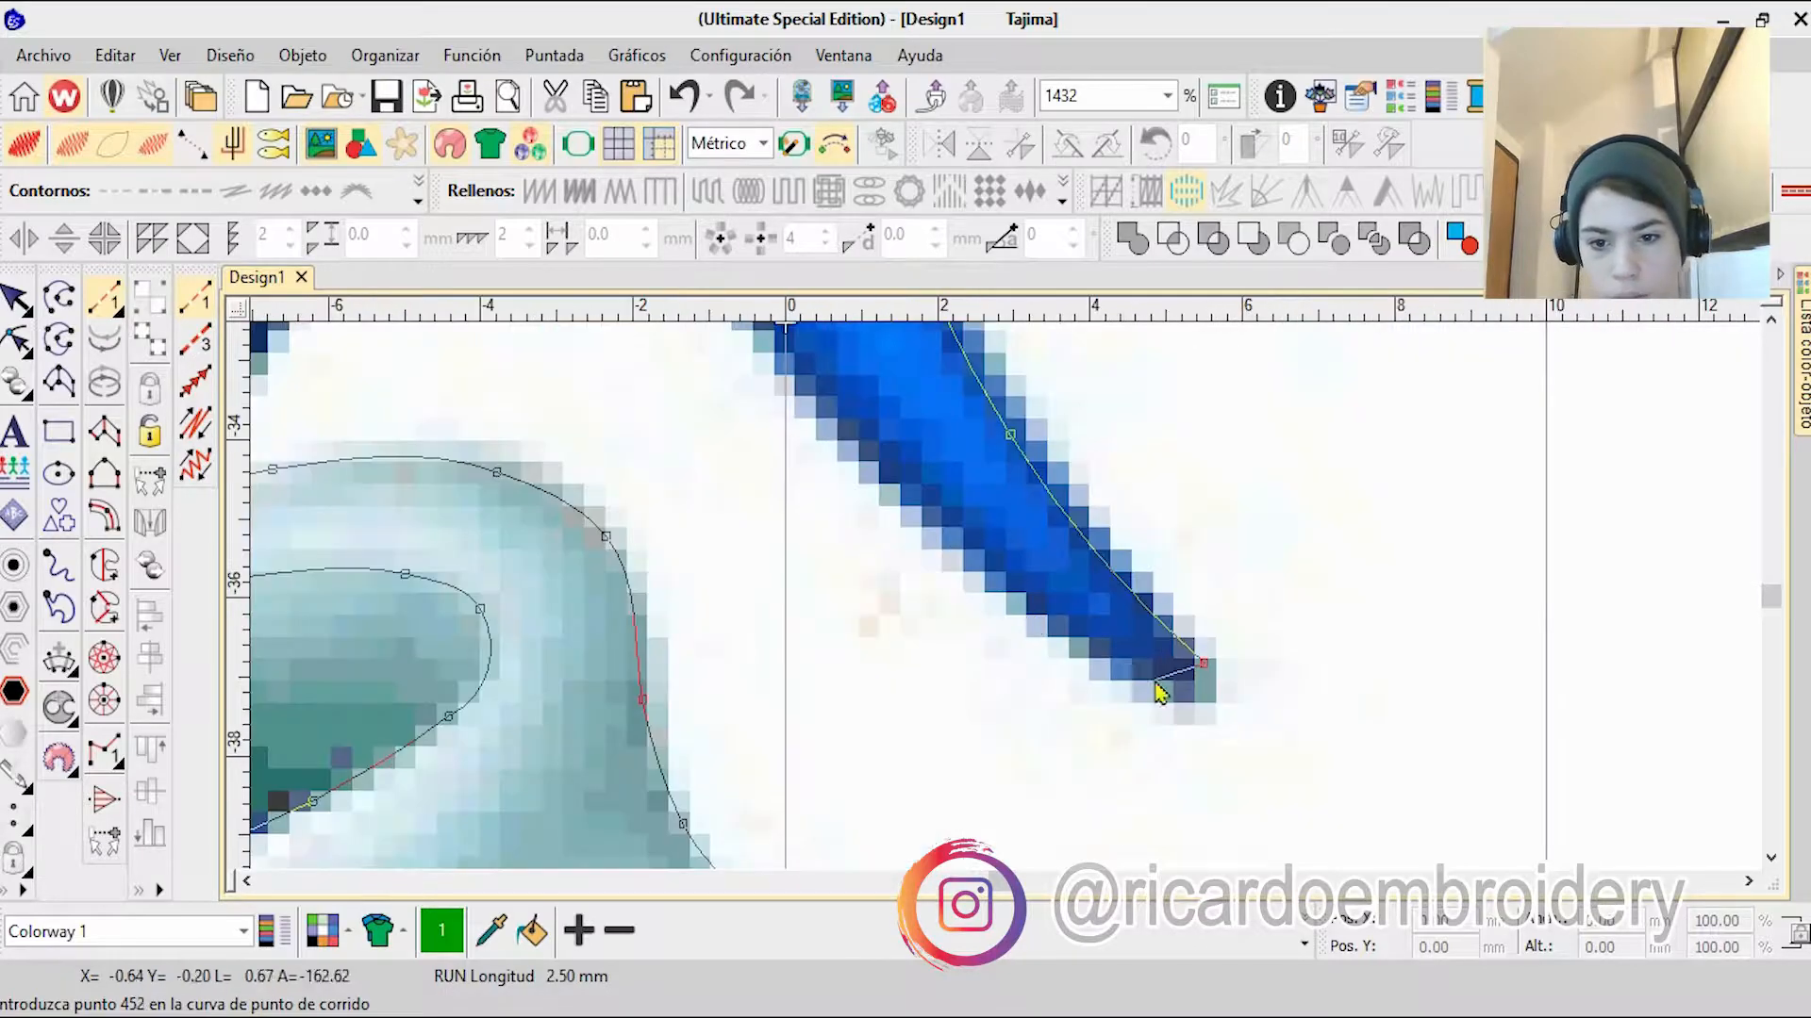
Step: Trace the thin tail's inner edge from its tip up to the body, and close its base along the body's lower edge
{"action": "left_click", "coordinate": [1158, 689]}
{"action": "right_click", "coordinate": [898, 454]}
{"action": "right_click", "coordinate": [845, 431]}
{"action": "right_click", "coordinate": [855, 412]}
{"action": "right_click", "coordinate": [865, 403]}
{"action": "left_click", "coordinate": [882, 376]}
{"action": "right_click", "coordinate": [1075, 471]}
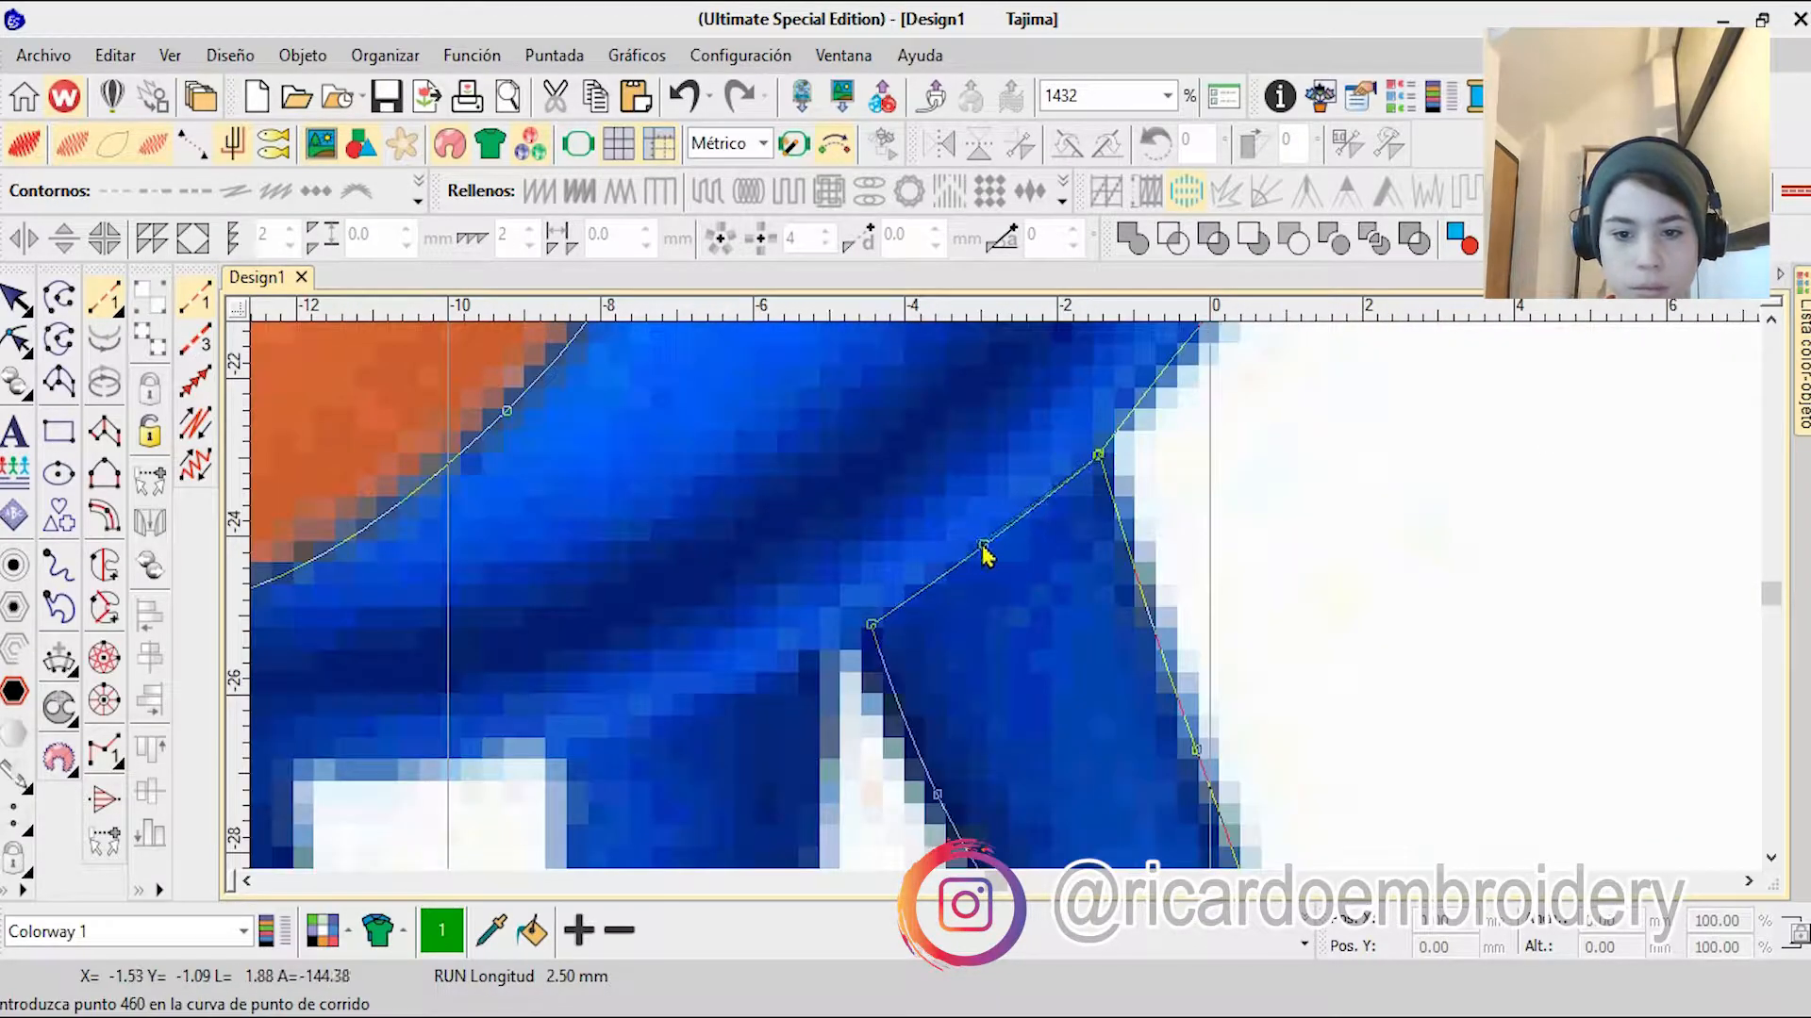
Step: Follow the body's lower edge and outline the white gap between the two legs
{"action": "right_click", "coordinate": [556, 734]}
{"action": "right_click", "coordinate": [409, 756]}
{"action": "left_click", "coordinate": [279, 760]}
{"action": "right_click", "coordinate": [650, 824]}
{"action": "right_click", "coordinate": [946, 736]}
{"action": "left_click", "coordinate": [960, 804]}
{"action": "right_click", "coordinate": [1158, 589]}
{"action": "left_click", "coordinate": [1153, 399]}
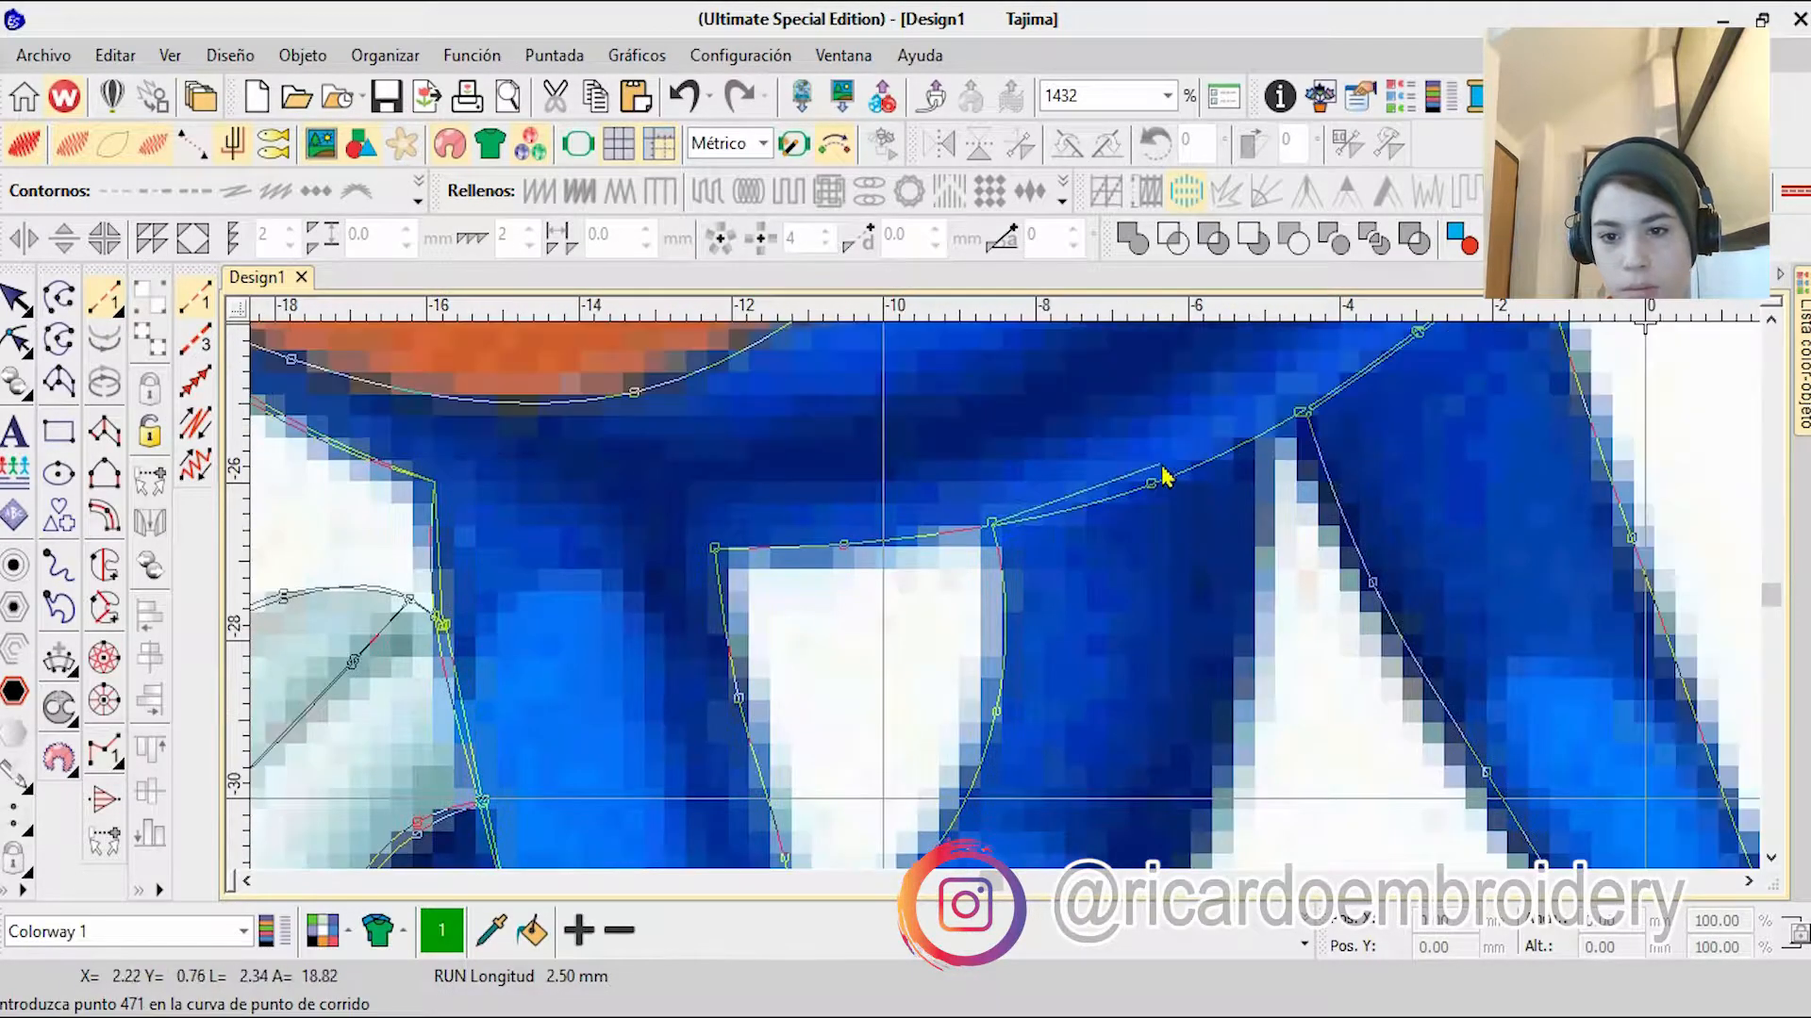
Step: Trace the leg's back edge down to the sock and replace the last misplaced point at the sock's corner
{"action": "right_click", "coordinate": [1220, 723]}
{"action": "right_click", "coordinate": [981, 813]}
{"action": "right_click", "coordinate": [932, 766]}
{"action": "left_click", "coordinate": [849, 719]}
{"action": "scroll", "coordinate": [915, 705], "scroll_direction": "up", "scroll_amount": 3}
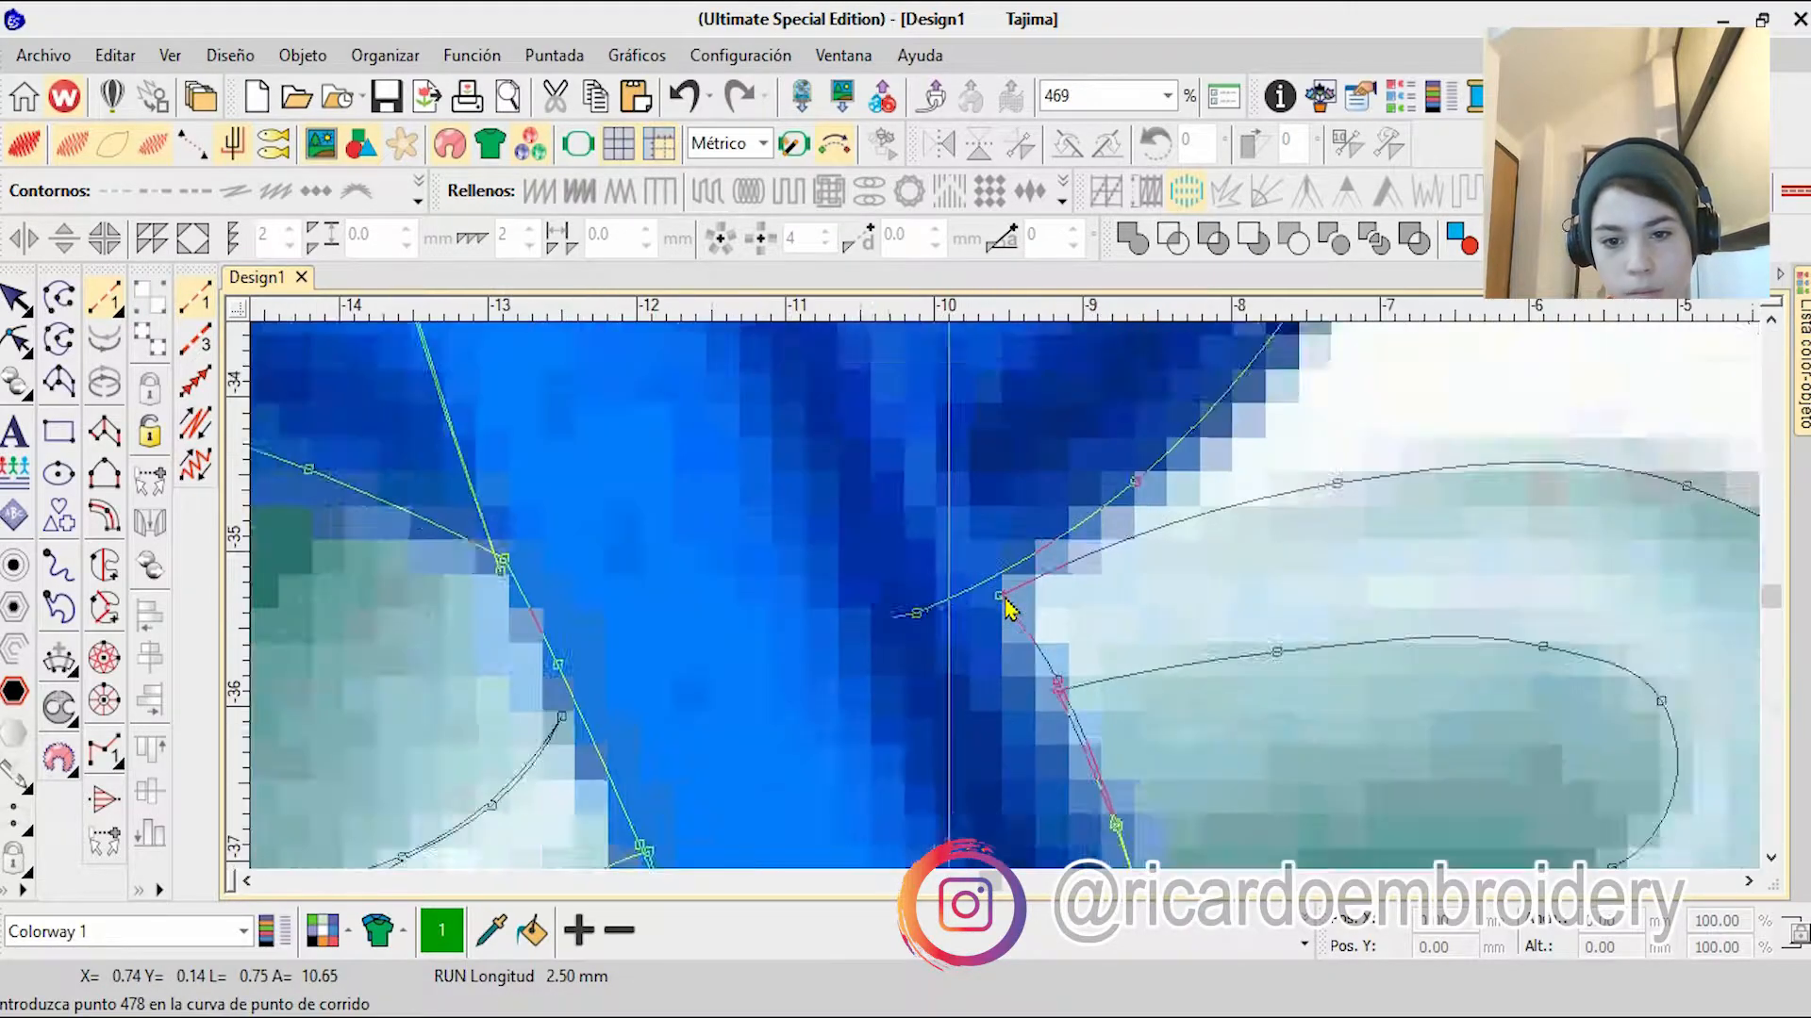
{"action": "key", "text": "BackSpace"}
{"action": "right_click", "coordinate": [998, 607]}
Step: Retrace the leg's back edge from the sock up to the body beside the tail
{"action": "scroll", "coordinate": [981, 660], "scroll_direction": "down", "scroll_amount": 15}
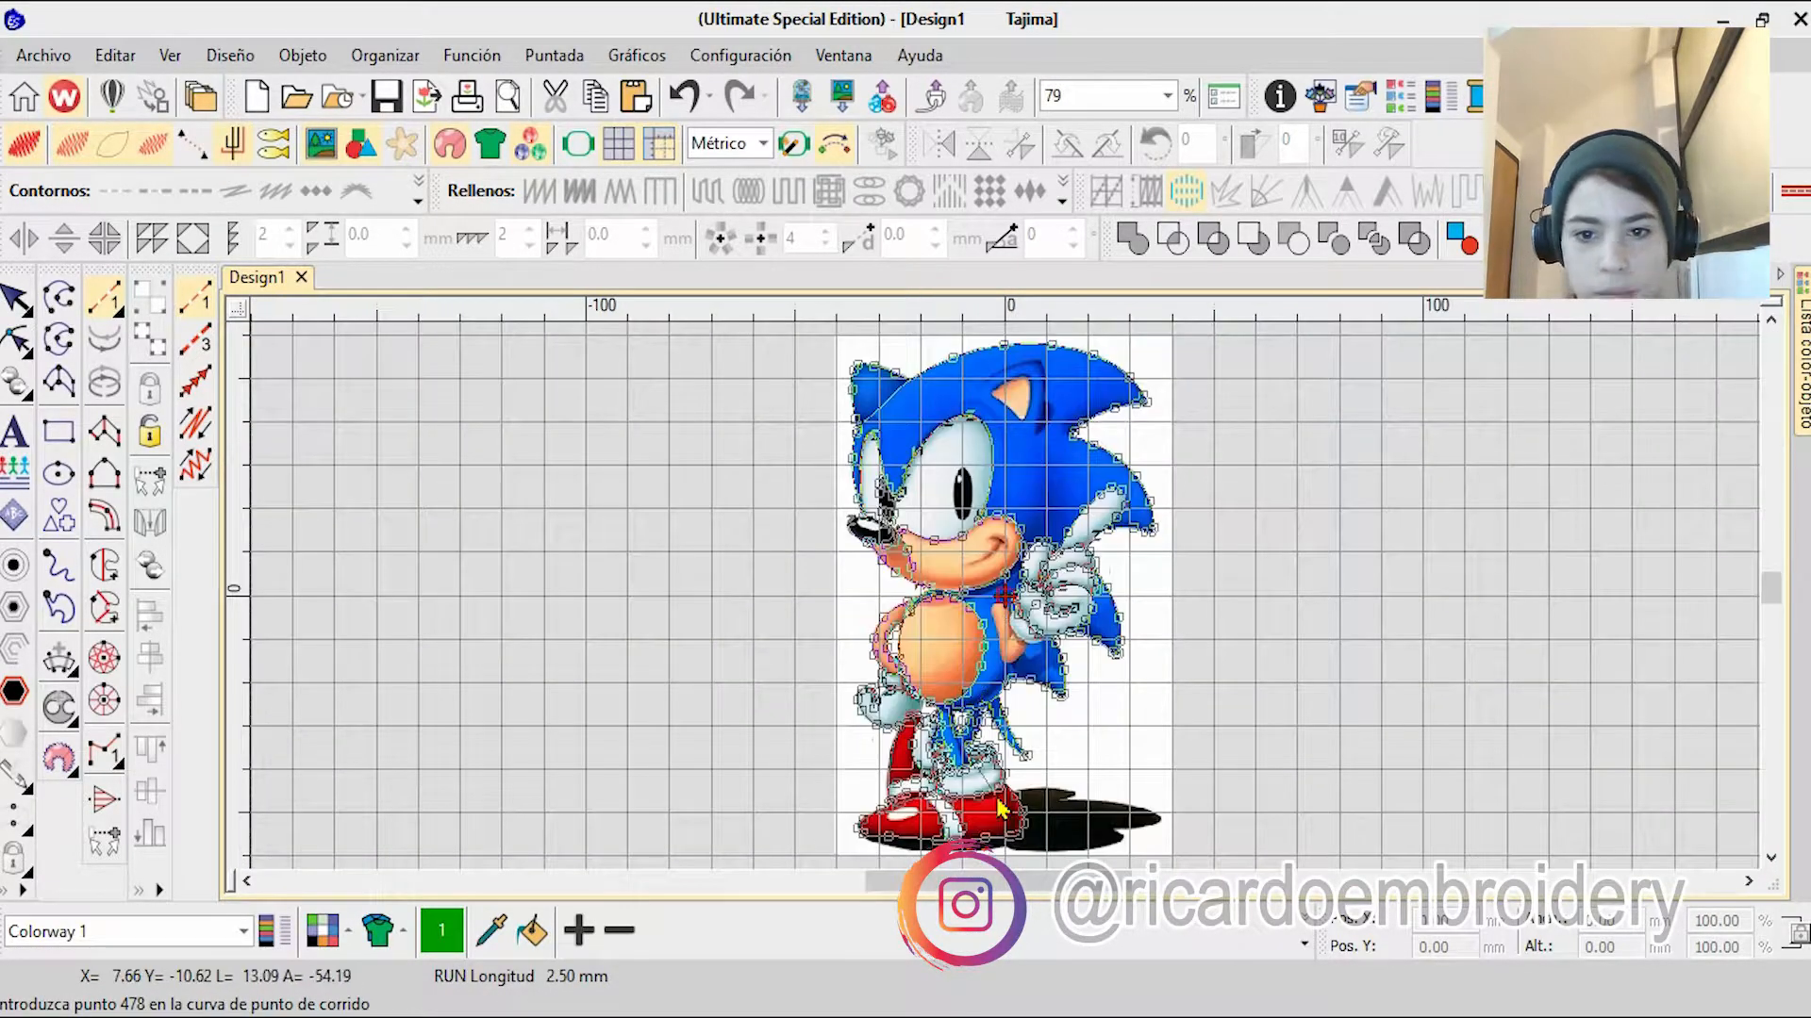
{"action": "scroll", "coordinate": [1005, 666], "scroll_direction": "up", "scroll_amount": 8}
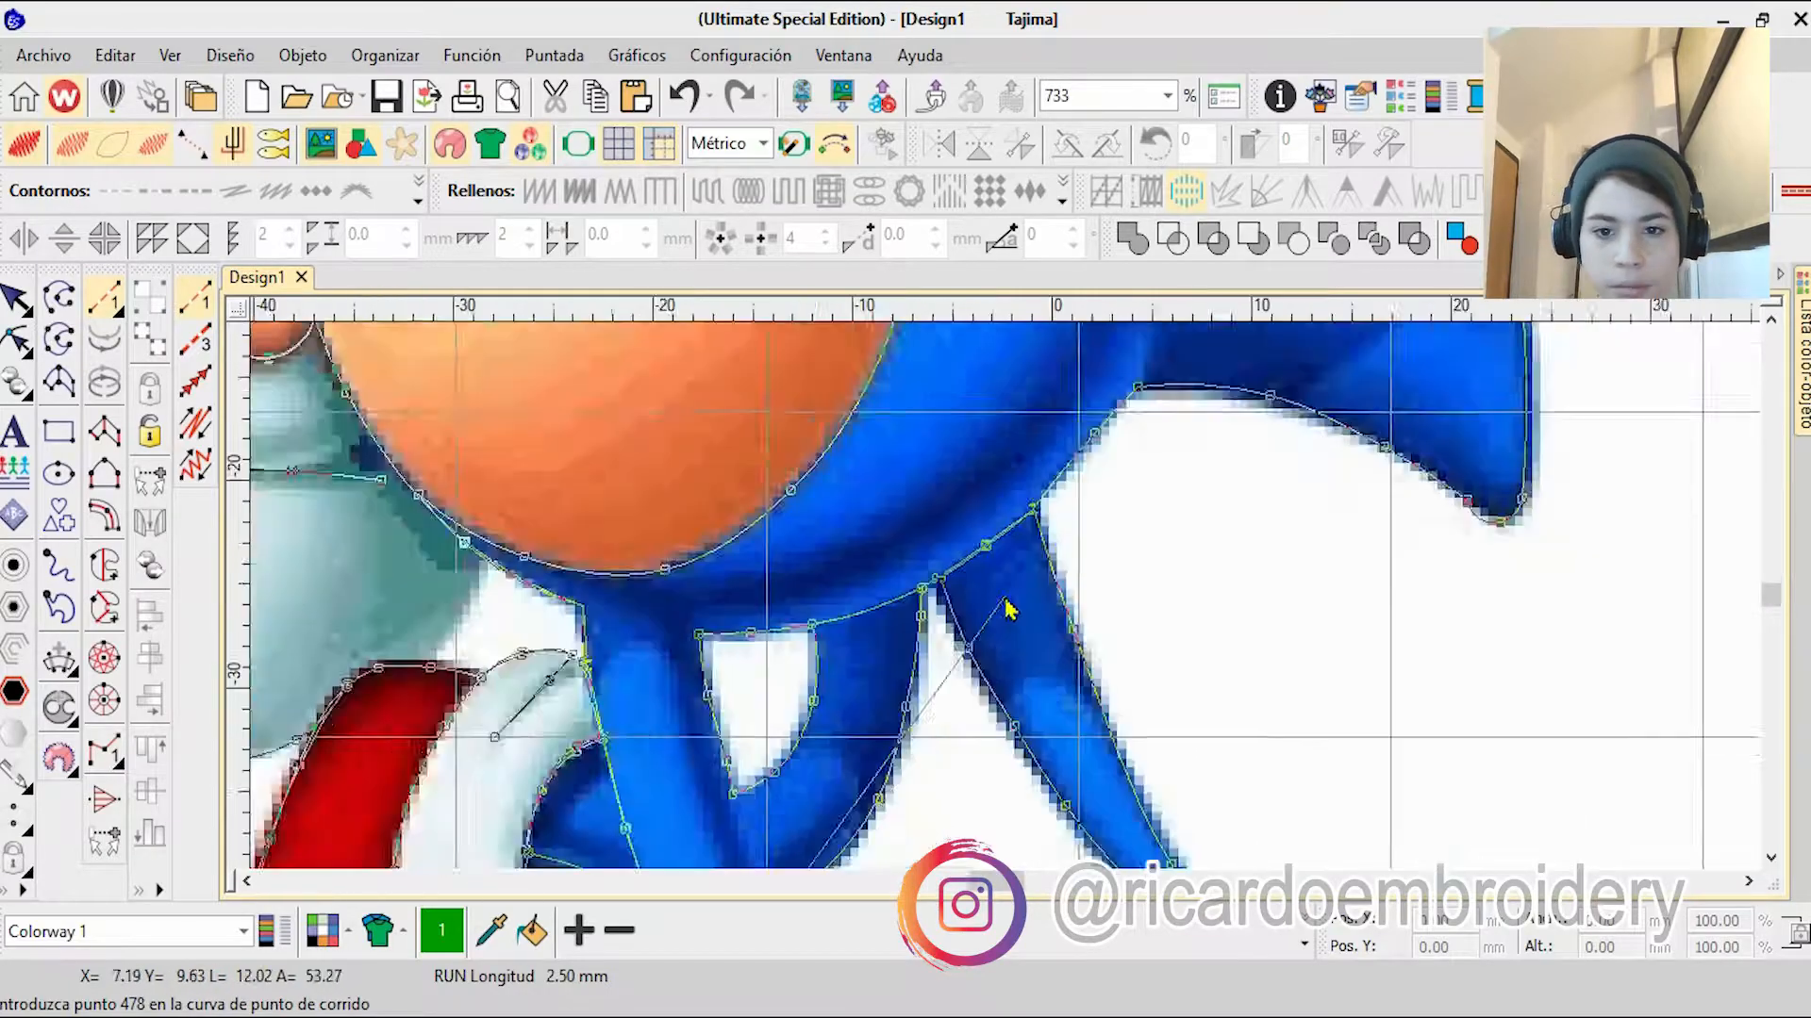
{"action": "scroll", "coordinate": [1007, 608], "scroll_direction": "down", "scroll_amount": 5}
{"action": "scroll", "coordinate": [1007, 609], "scroll_direction": "up", "scroll_amount": 4}
{"action": "right_click", "coordinate": [1177, 406]}
{"action": "right_click", "coordinate": [1063, 529]}
{"action": "left_click", "coordinate": [1062, 479]}
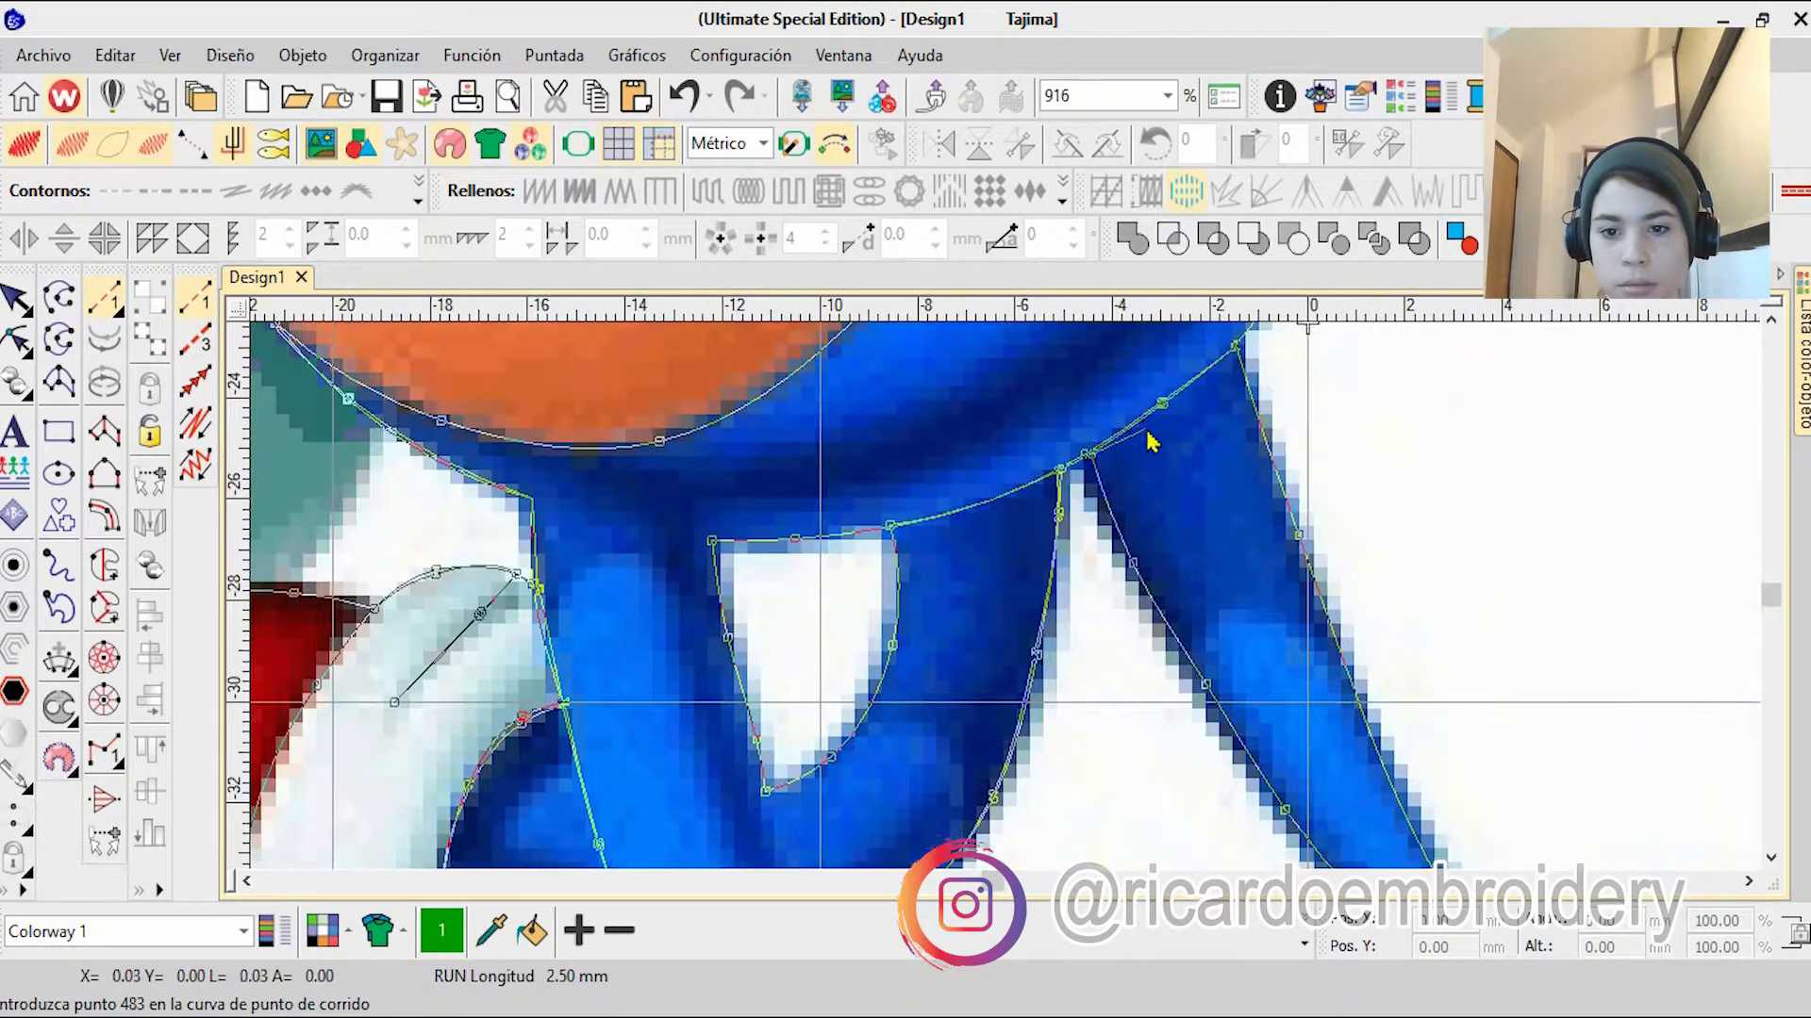
Step: Trace the body's lower edge from the leg past the tail and spine base up to the bent arm's elbow
{"action": "right_click", "coordinate": [1087, 458]}
{"action": "right_click", "coordinate": [1161, 406]}
{"action": "right_click", "coordinate": [1096, 481]}
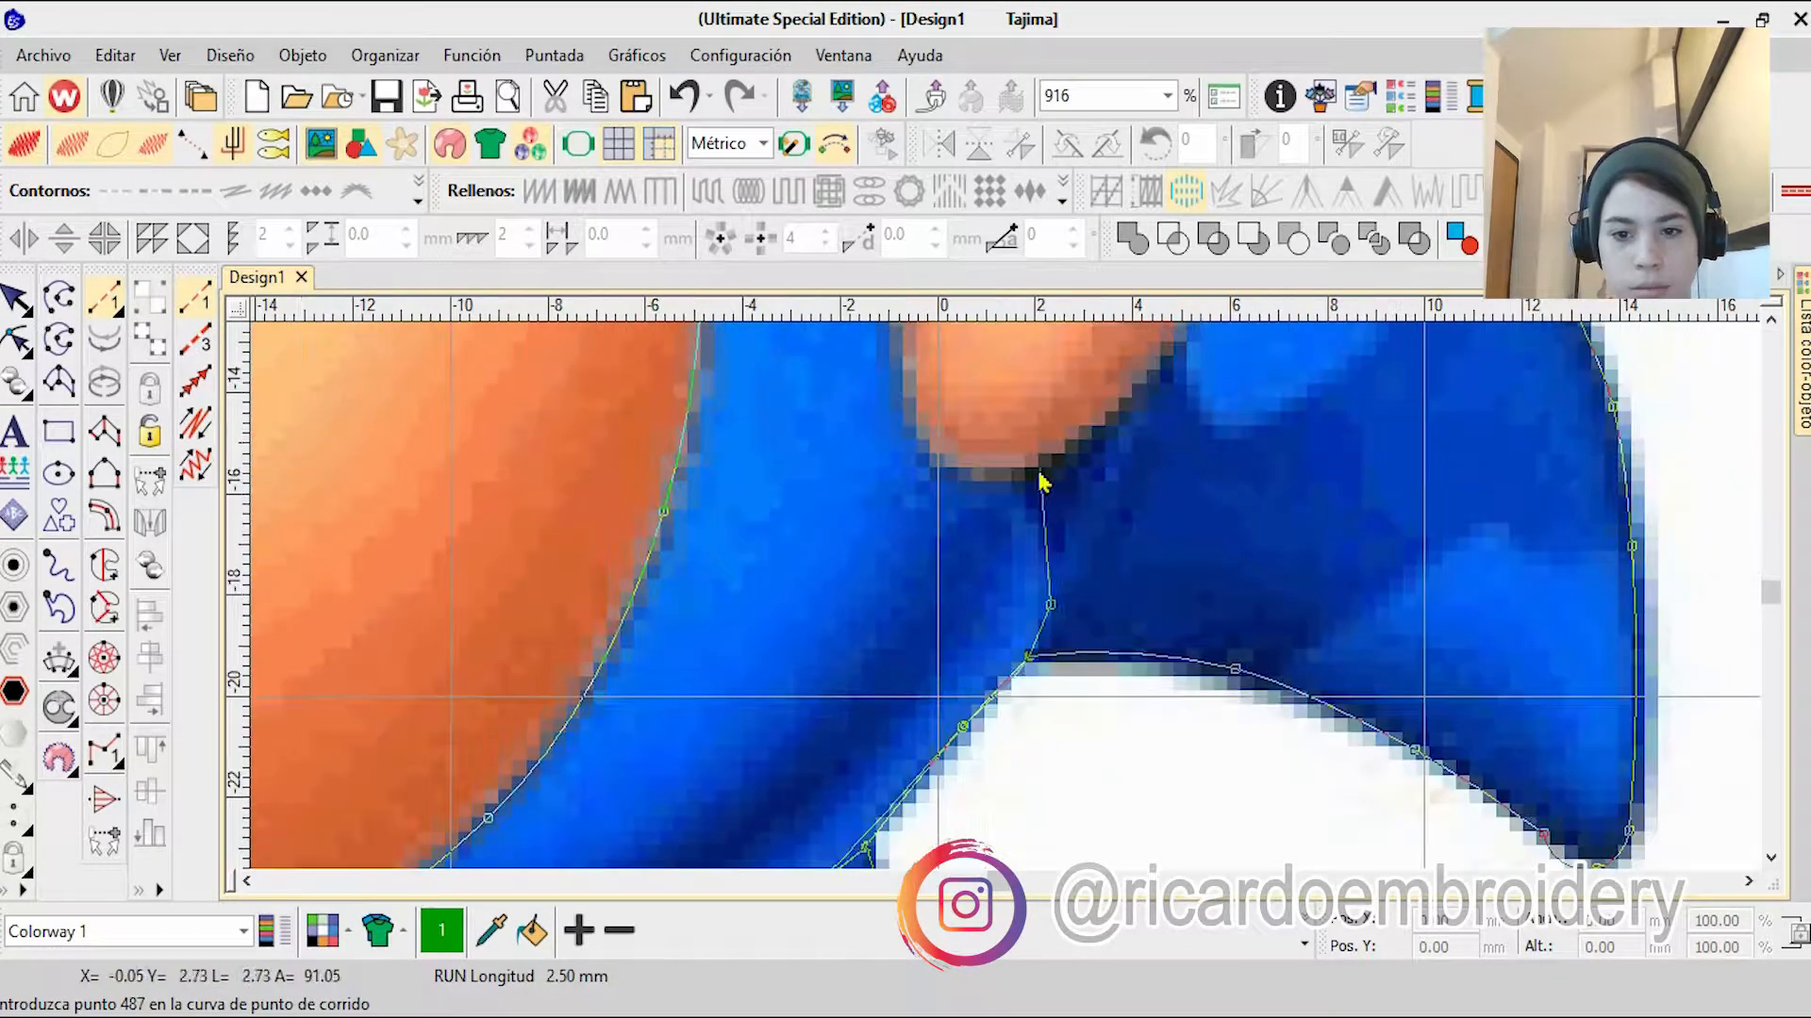
{"action": "left_click", "coordinate": [1043, 469]}
Step: Trace the bent elbow's outer edge up to the glove cuff and follow the cuff's edge to the arm
{"action": "right_click", "coordinate": [1136, 486]}
{"action": "right_click", "coordinate": [1163, 485]}
{"action": "scroll", "coordinate": [943, 660], "scroll_direction": "down", "scroll_amount": 7}
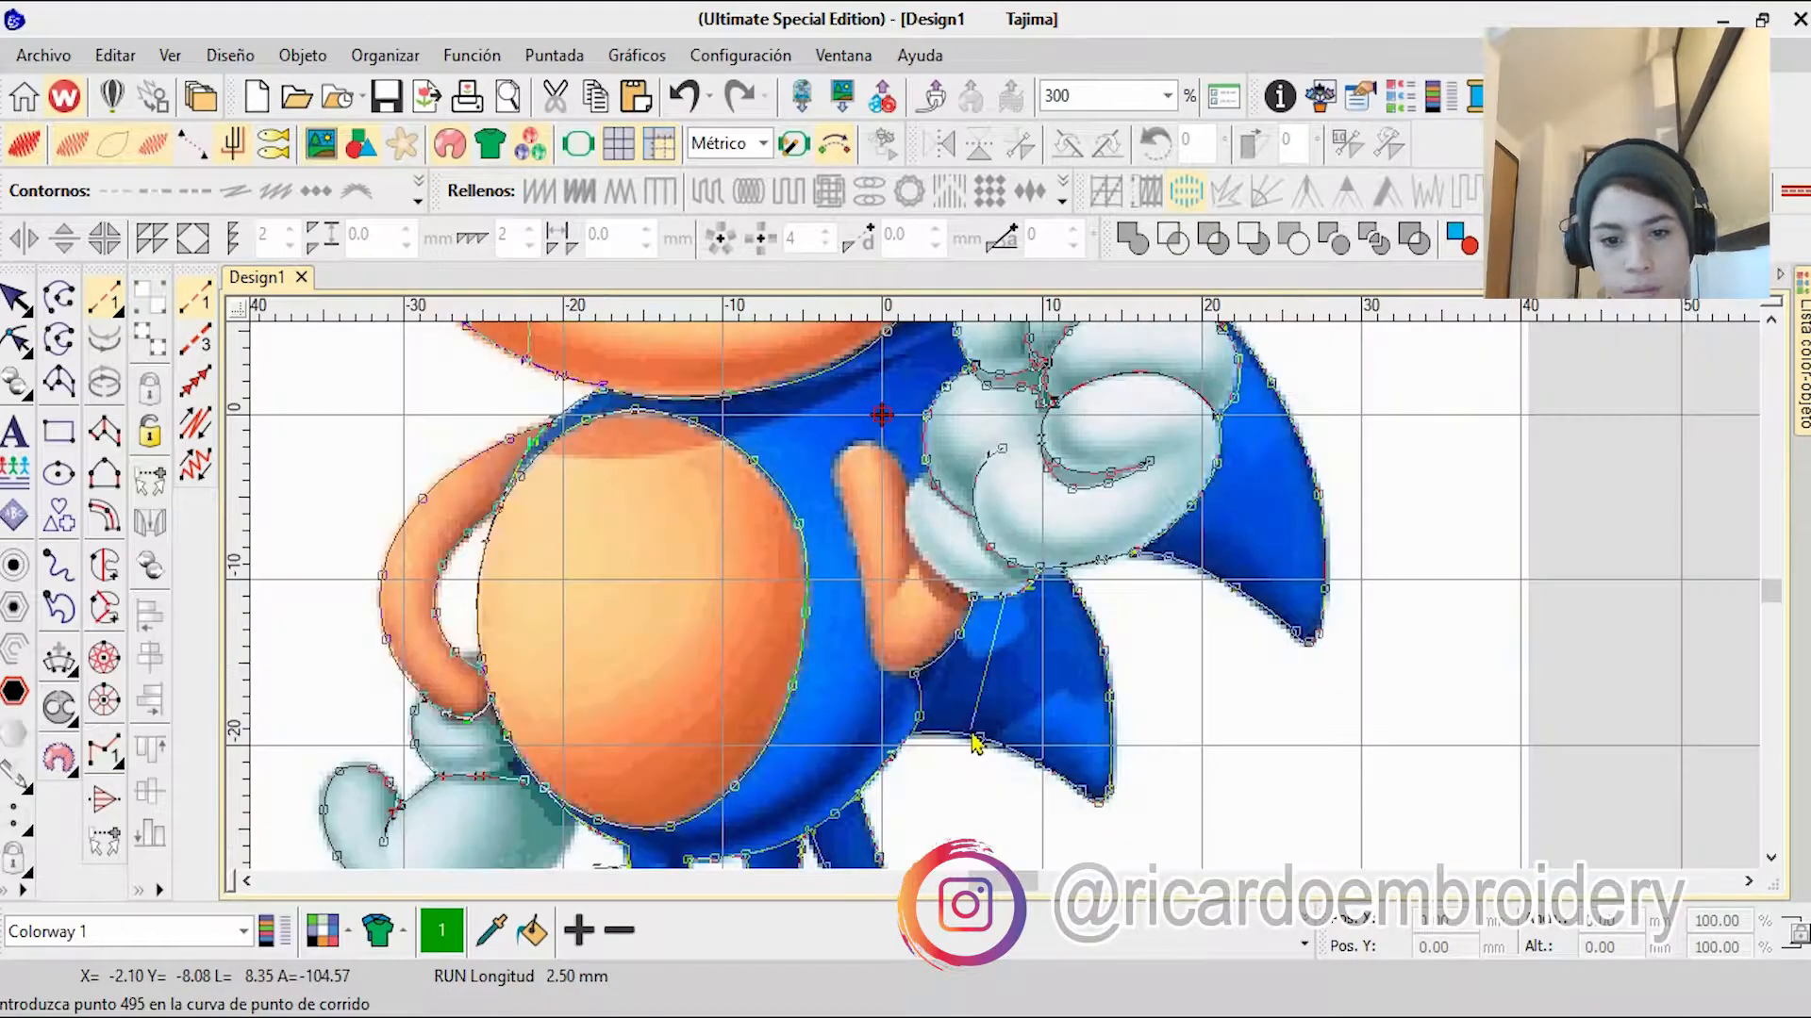
{"action": "scroll", "coordinate": [1047, 726], "scroll_direction": "up", "scroll_amount": 5}
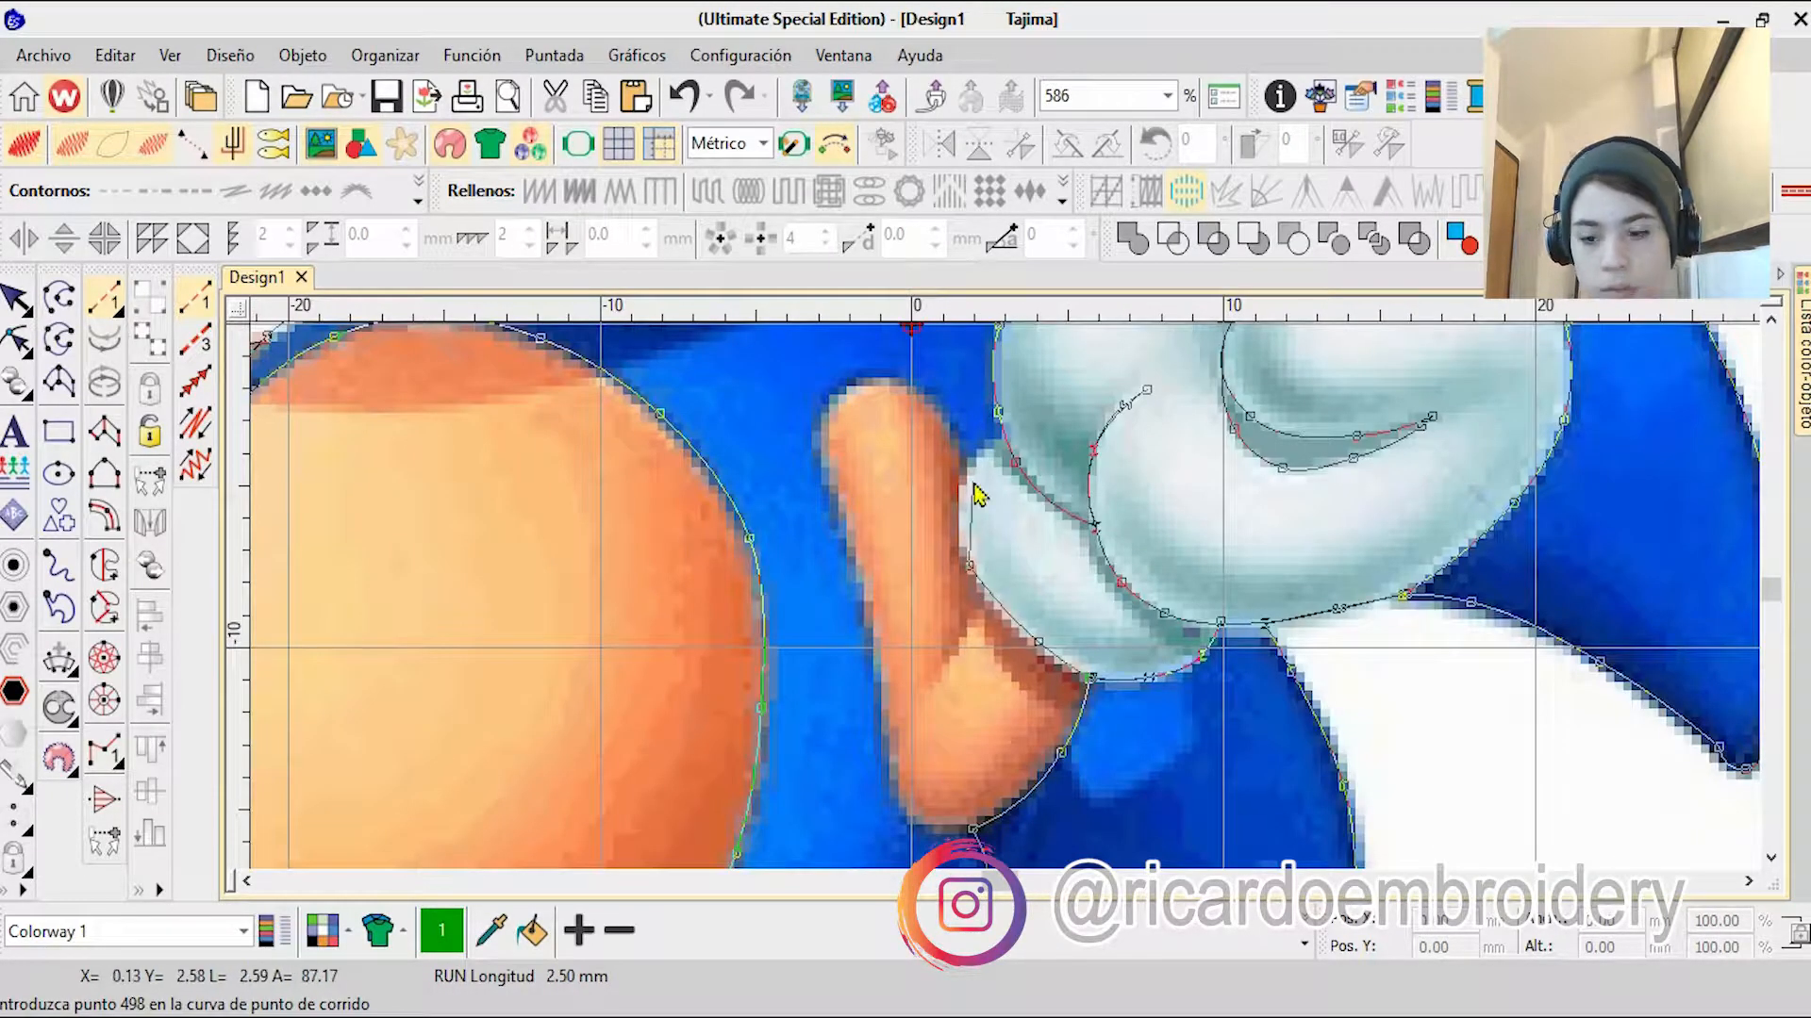
{"action": "right_click", "coordinate": [1006, 443]}
{"action": "scroll", "coordinate": [1006, 443], "scroll_direction": "up", "scroll_amount": 5}
Step: Trace around the bent arm's rounded upper end and down its inner edge to the bottom of the elbow
{"action": "right_click", "coordinate": [934, 497]}
{"action": "right_click", "coordinate": [831, 381]}
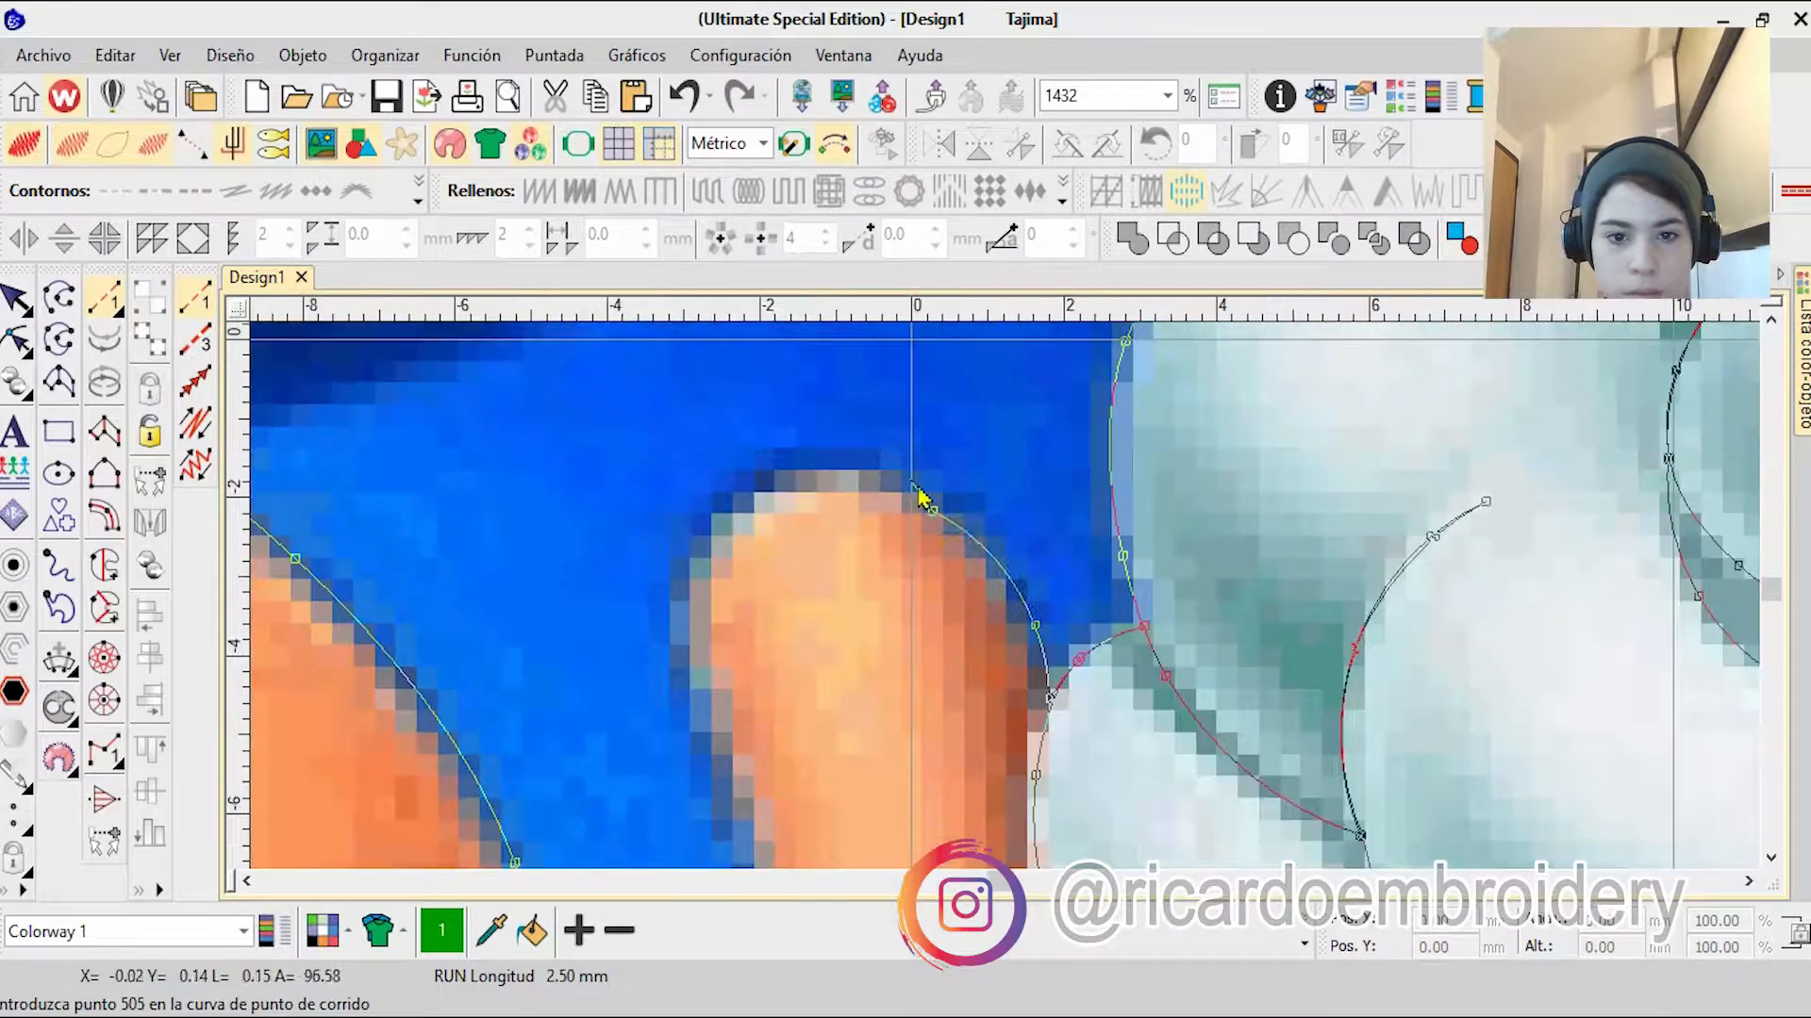
{"action": "right_click", "coordinate": [830, 479]}
{"action": "right_click", "coordinate": [728, 524]}
{"action": "right_click", "coordinate": [687, 632]}
{"action": "right_click", "coordinate": [728, 806]}
{"action": "right_click", "coordinate": [905, 783]}
{"action": "right_click", "coordinate": [976, 773]}
{"action": "right_click", "coordinate": [1034, 778]}
{"action": "left_click", "coordinate": [1043, 792]}
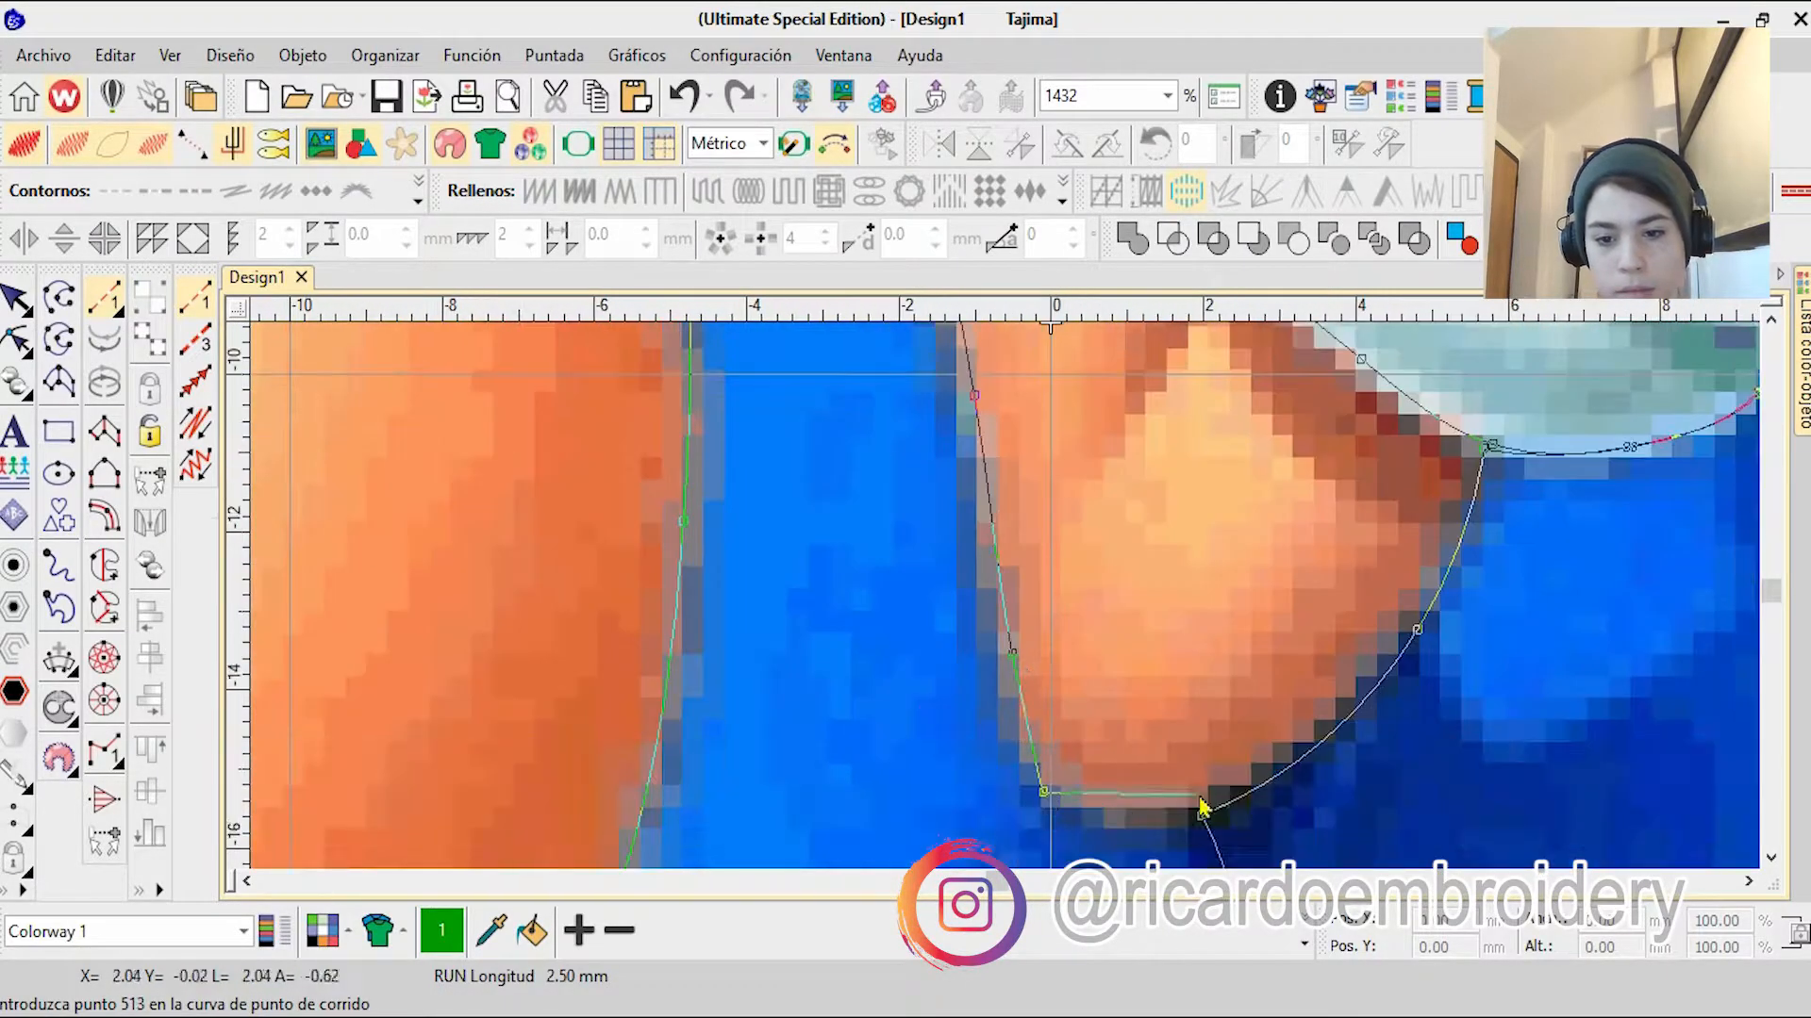
Step: Close the elbow back to the cuff, add the short edge beside the cuff, and finish the run-stitch curve
{"action": "right_click", "coordinate": [1419, 630]}
{"action": "right_click", "coordinate": [1488, 445]}
{"action": "right_click", "coordinate": [1005, 459]}
{"action": "right_click", "coordinate": [983, 528]}
{"action": "scroll", "coordinate": [1007, 604], "scroll_direction": "down", "scroll_amount": 8}
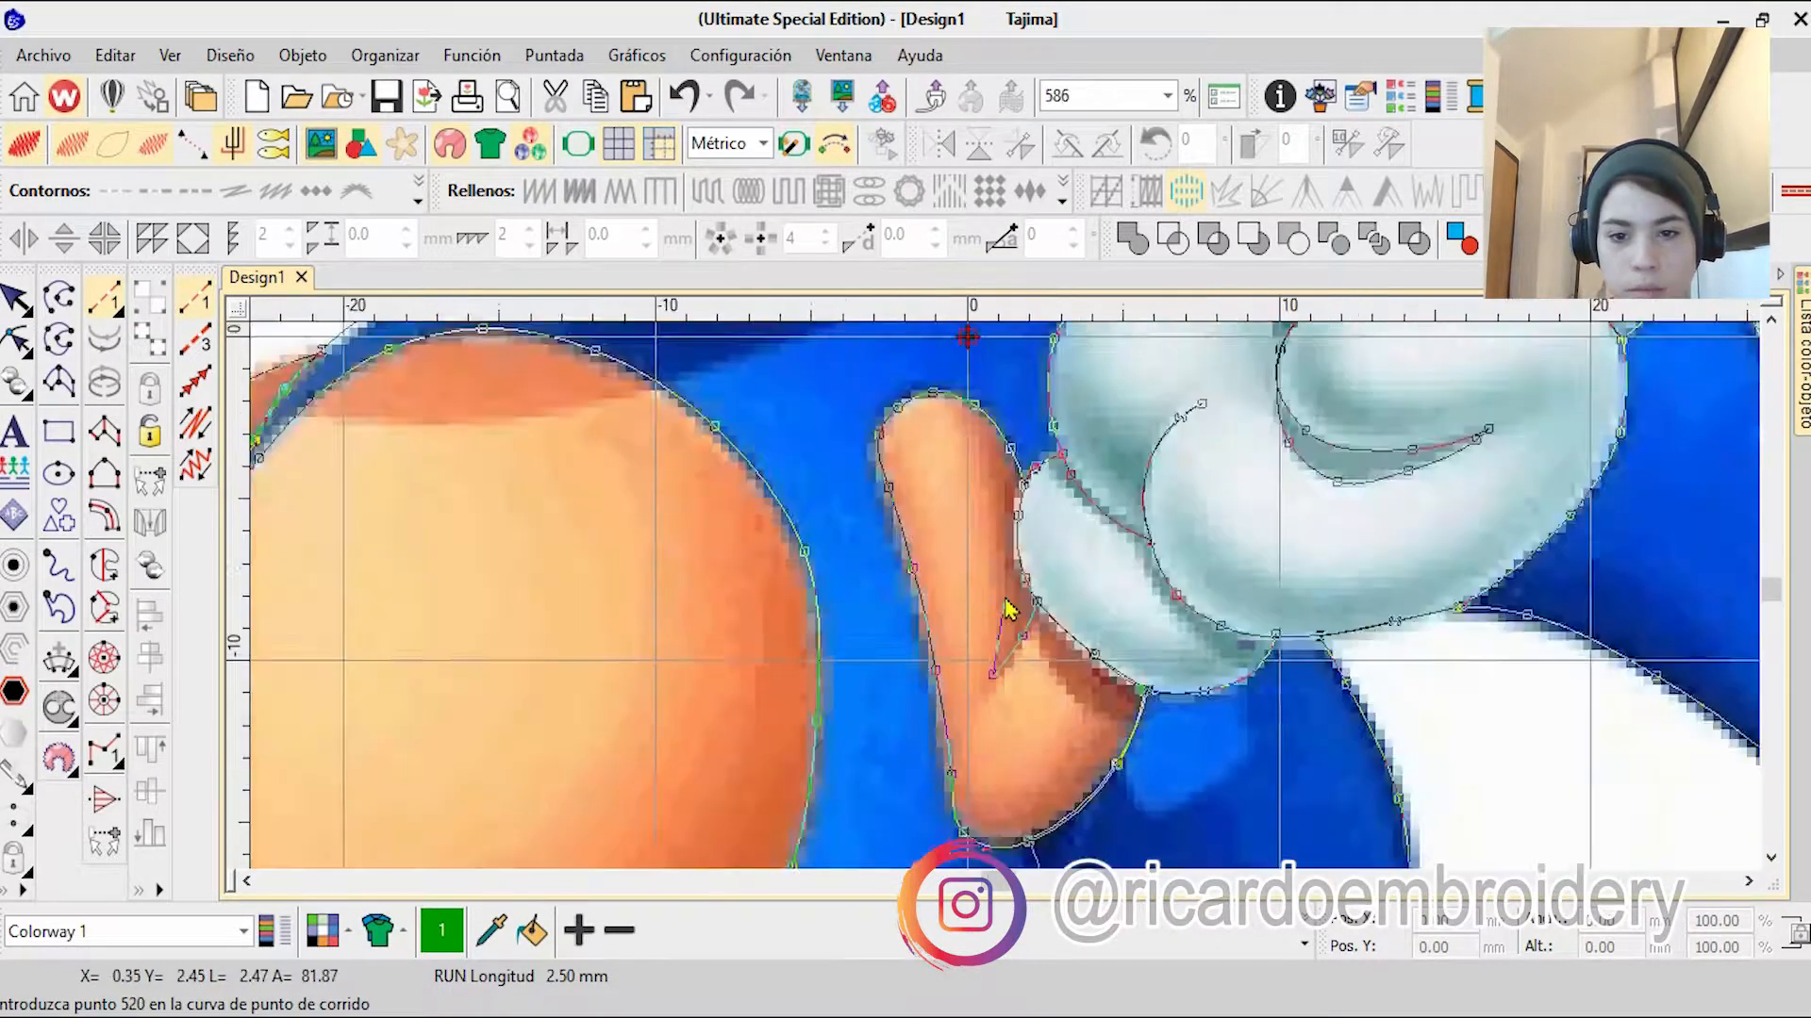
{"action": "key", "text": "Return"}
{"action": "key", "text": "d"}
{"action": "key", "text": "d"}
{"action": "scroll", "coordinate": [1006, 607], "scroll_direction": "up", "scroll_amount": 9}
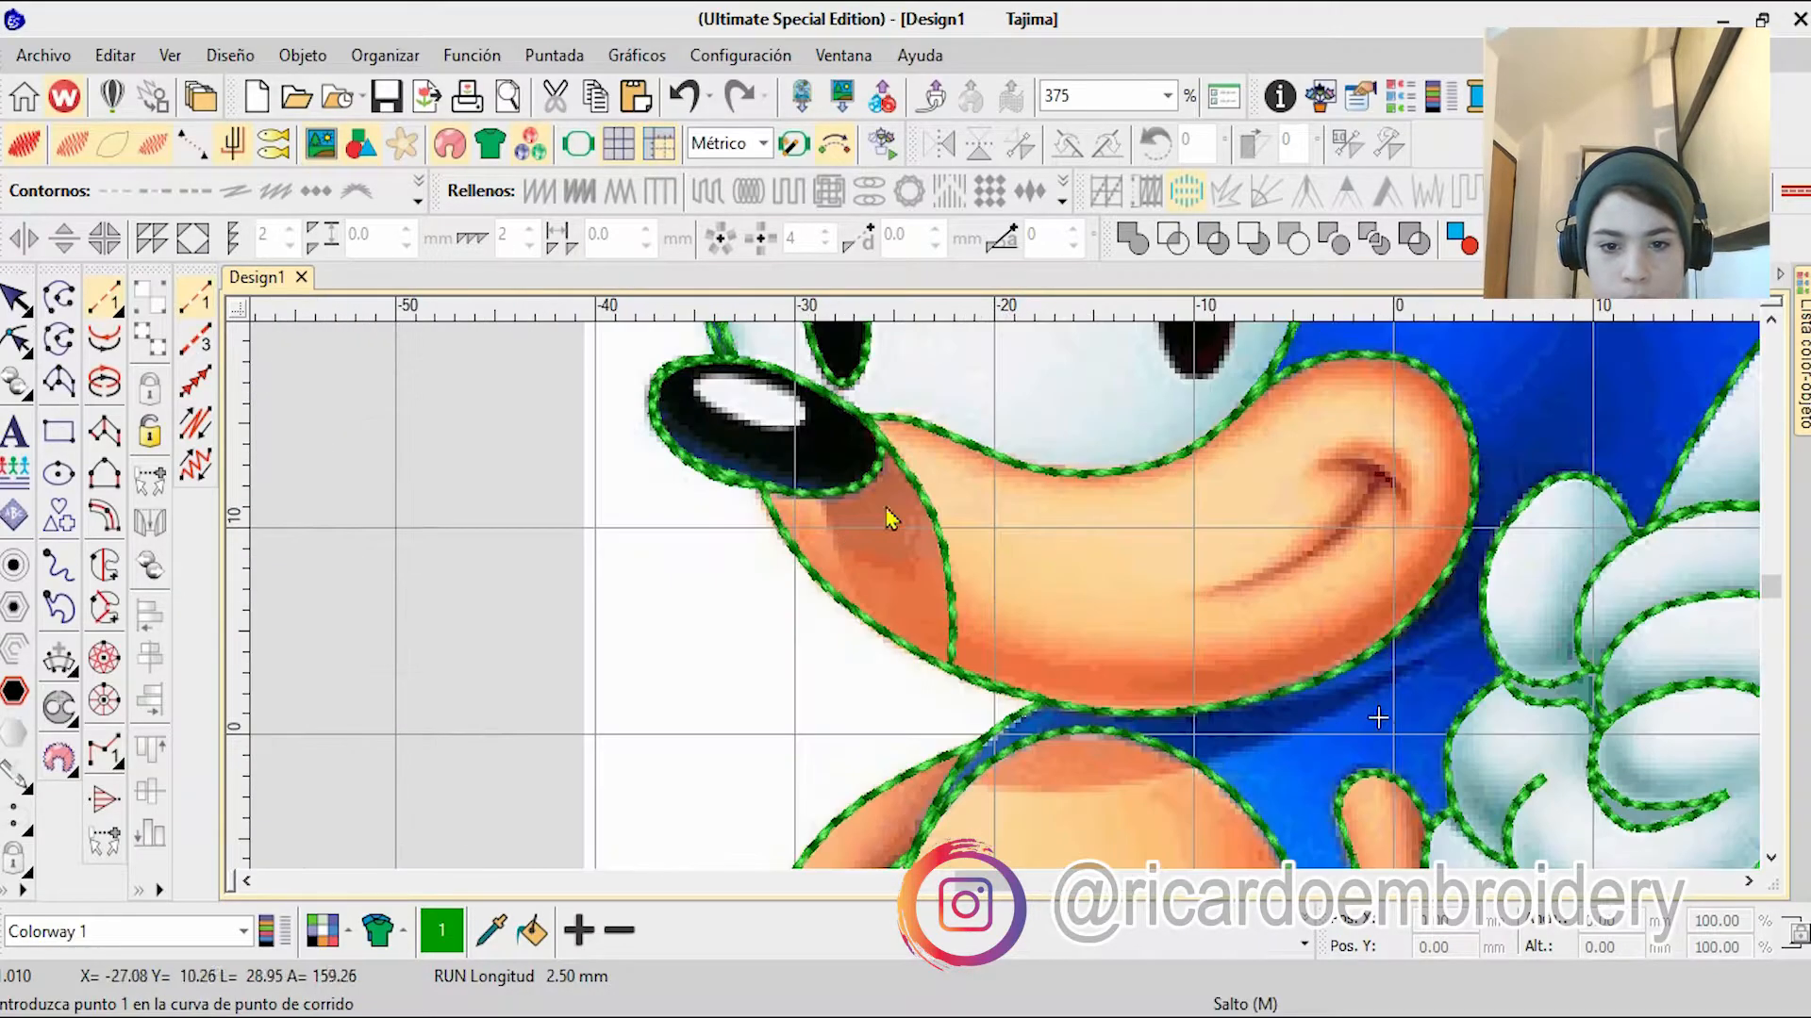
Step: Reshape the run outline below the nose, pulling nodes to form a mouth line from the nose to the chin
{"action": "scroll", "coordinate": [958, 600], "scroll_direction": "down", "scroll_amount": 8}
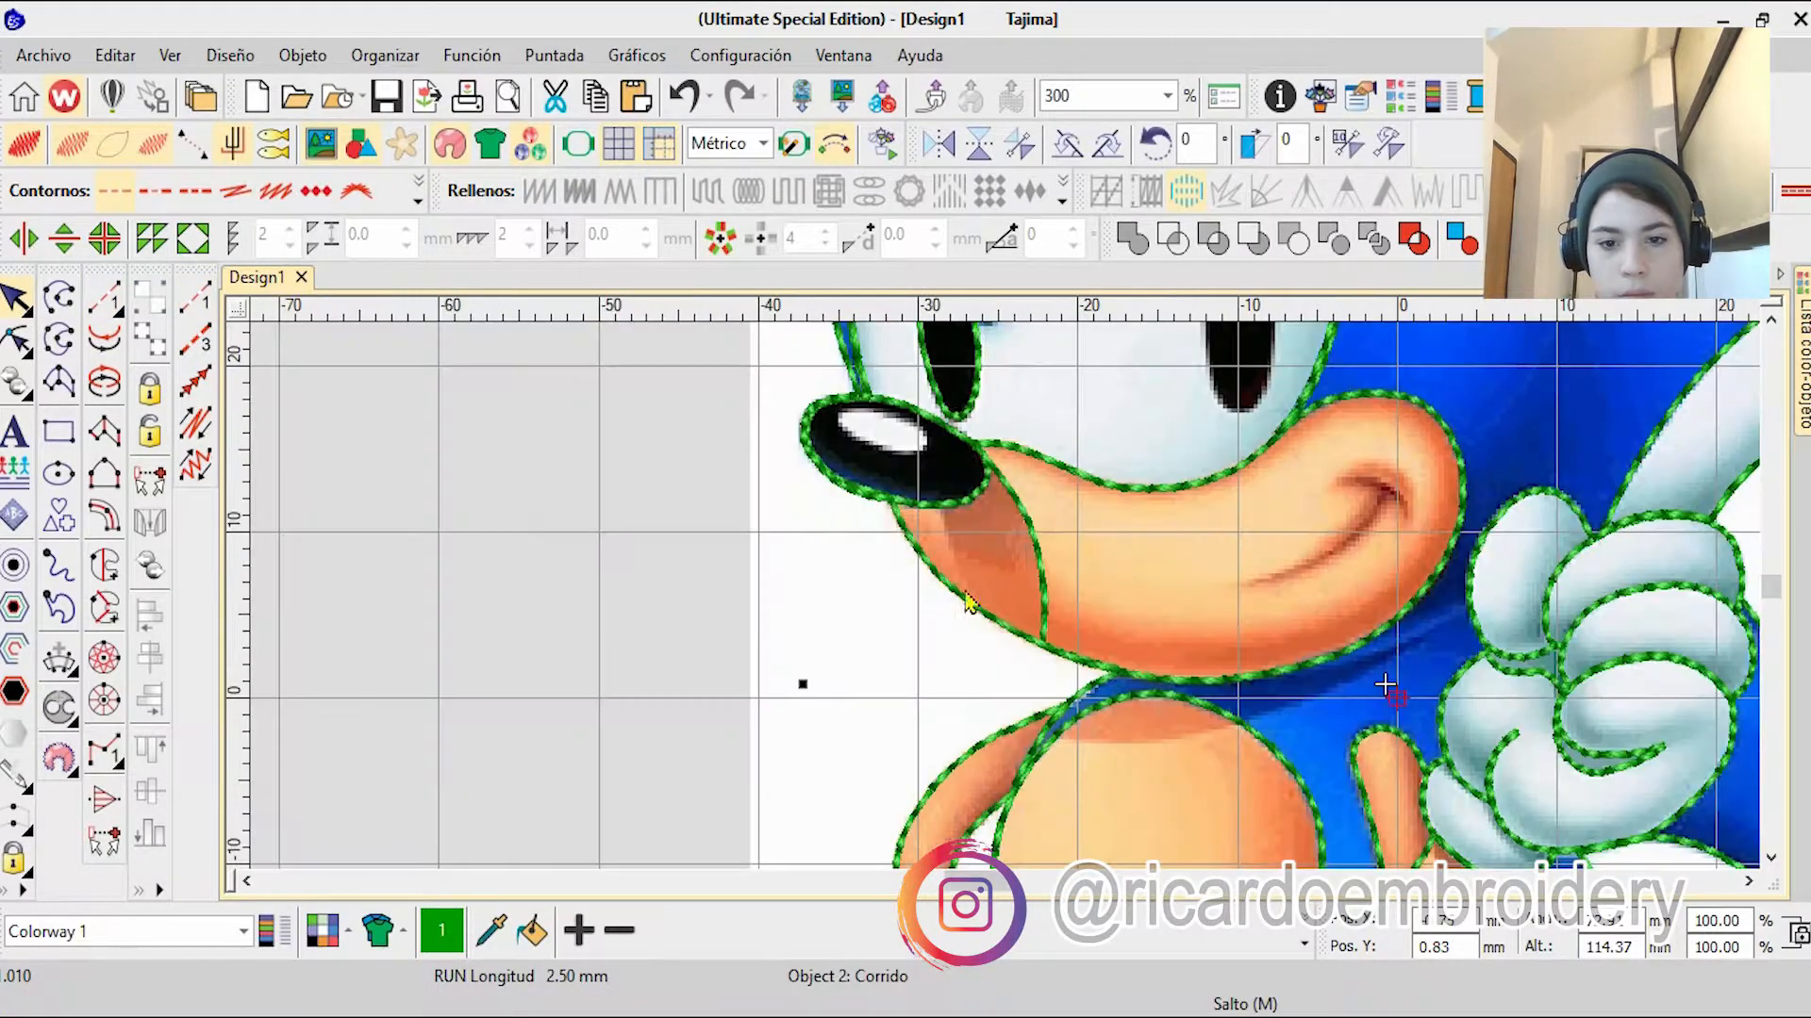
{"action": "scroll", "coordinate": [974, 580], "scroll_direction": "up", "scroll_amount": 3}
{"action": "key", "text": "h"}
{"action": "scroll", "coordinate": [999, 596], "scroll_direction": "up", "scroll_amount": 5}
{"action": "left_click_drag", "start_coordinate": [1078, 494], "coordinate": [841, 360]}
{"action": "scroll", "coordinate": [1078, 494], "scroll_direction": "down", "scroll_amount": 5}
{"action": "scroll", "coordinate": [1009, 349], "scroll_direction": "up", "scroll_amount": 5}
{"action": "scroll", "coordinate": [887, 585], "scroll_direction": "down", "scroll_amount": 4}
{"action": "scroll", "coordinate": [1036, 616], "scroll_direction": "up", "scroll_amount": 3}
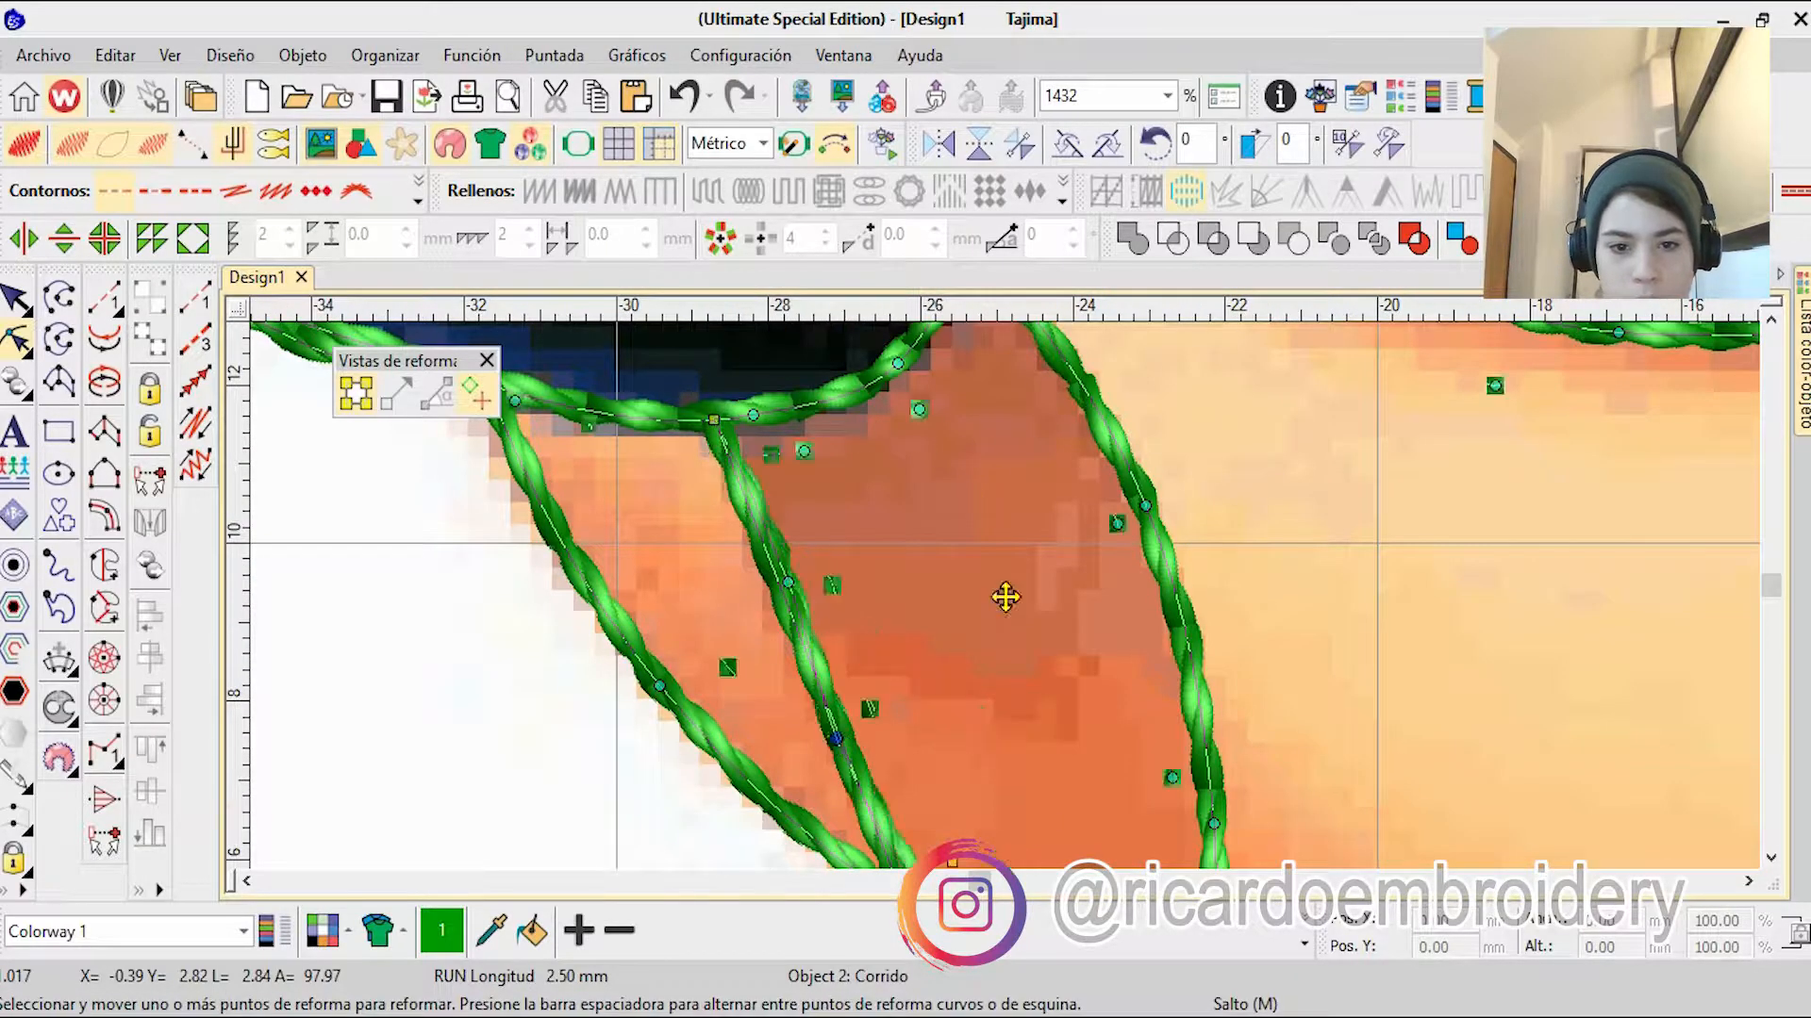
Step: Align the mouth line's lower nodes with each other on the chin outline
{"action": "scroll", "coordinate": [1018, 627], "scroll_direction": "up", "scroll_amount": 6}
{"action": "scroll", "coordinate": [1024, 565], "scroll_direction": "down", "scroll_amount": 5}
{"action": "scroll", "coordinate": [1000, 566], "scroll_direction": "up", "scroll_amount": 1}
{"action": "scroll", "coordinate": [982, 665], "scroll_direction": "down", "scroll_amount": 5}
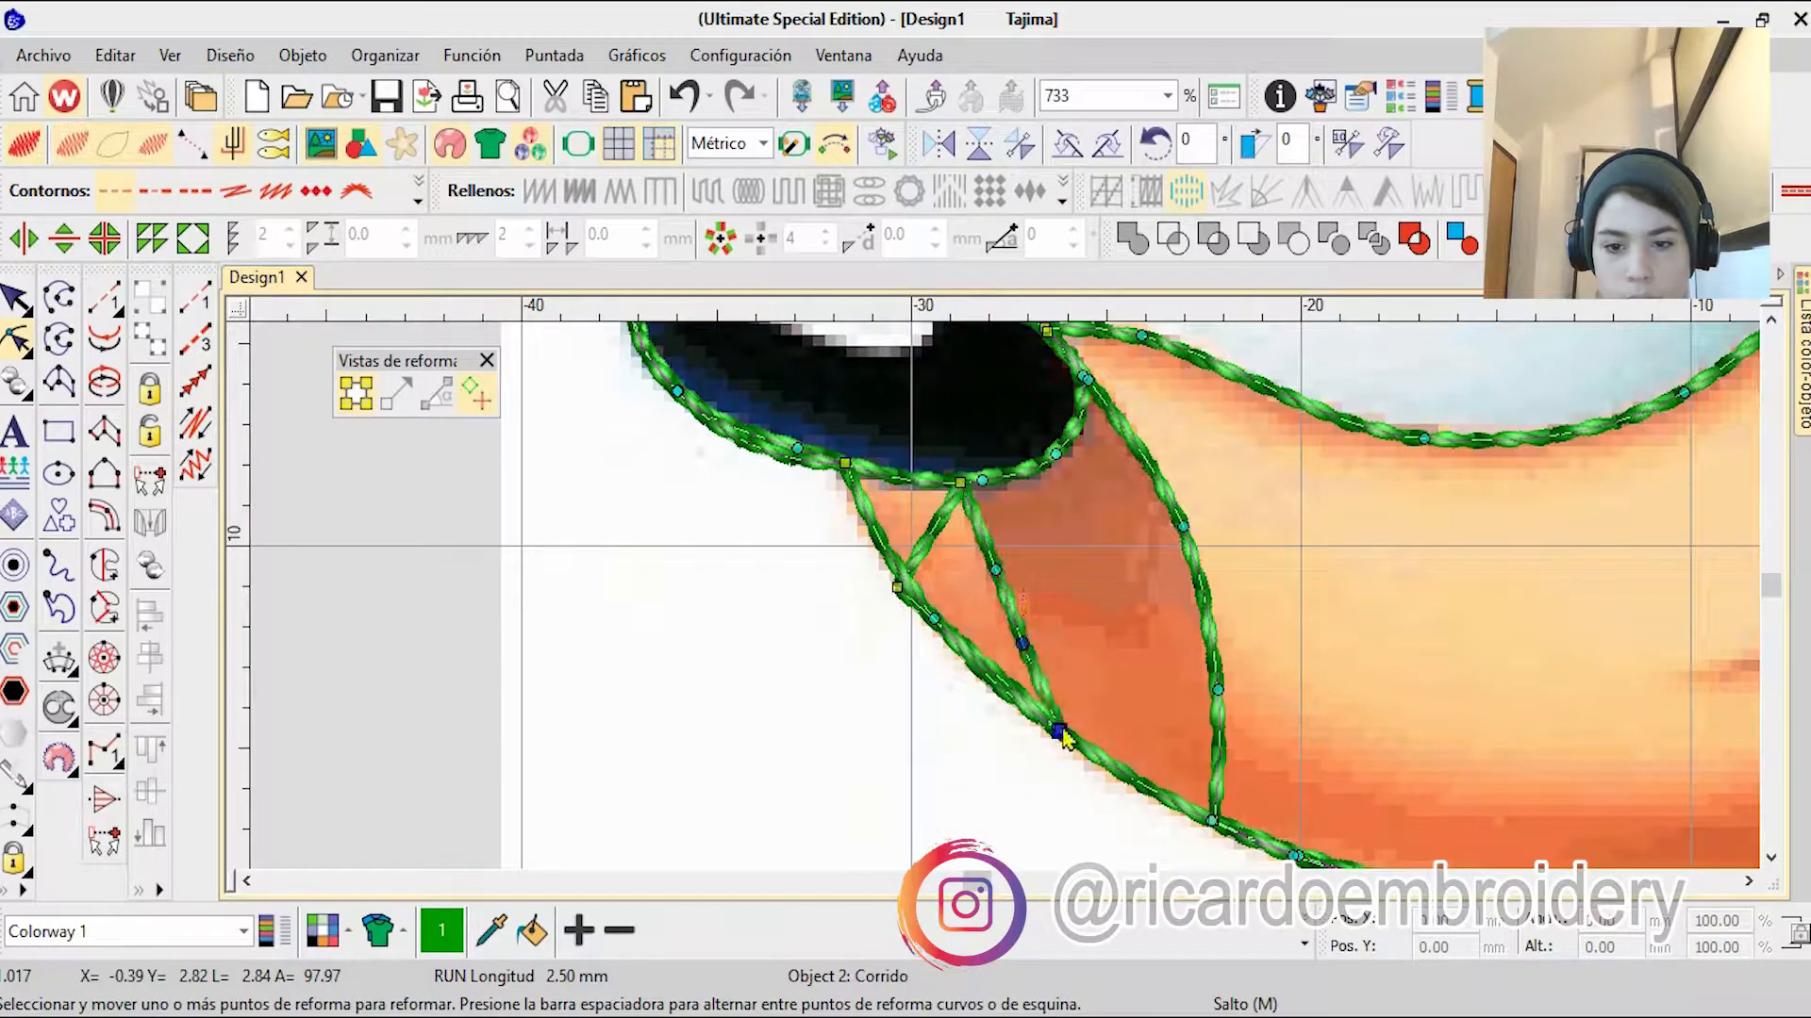
{"action": "scroll", "coordinate": [1063, 737], "scroll_direction": "up", "scroll_amount": 15}
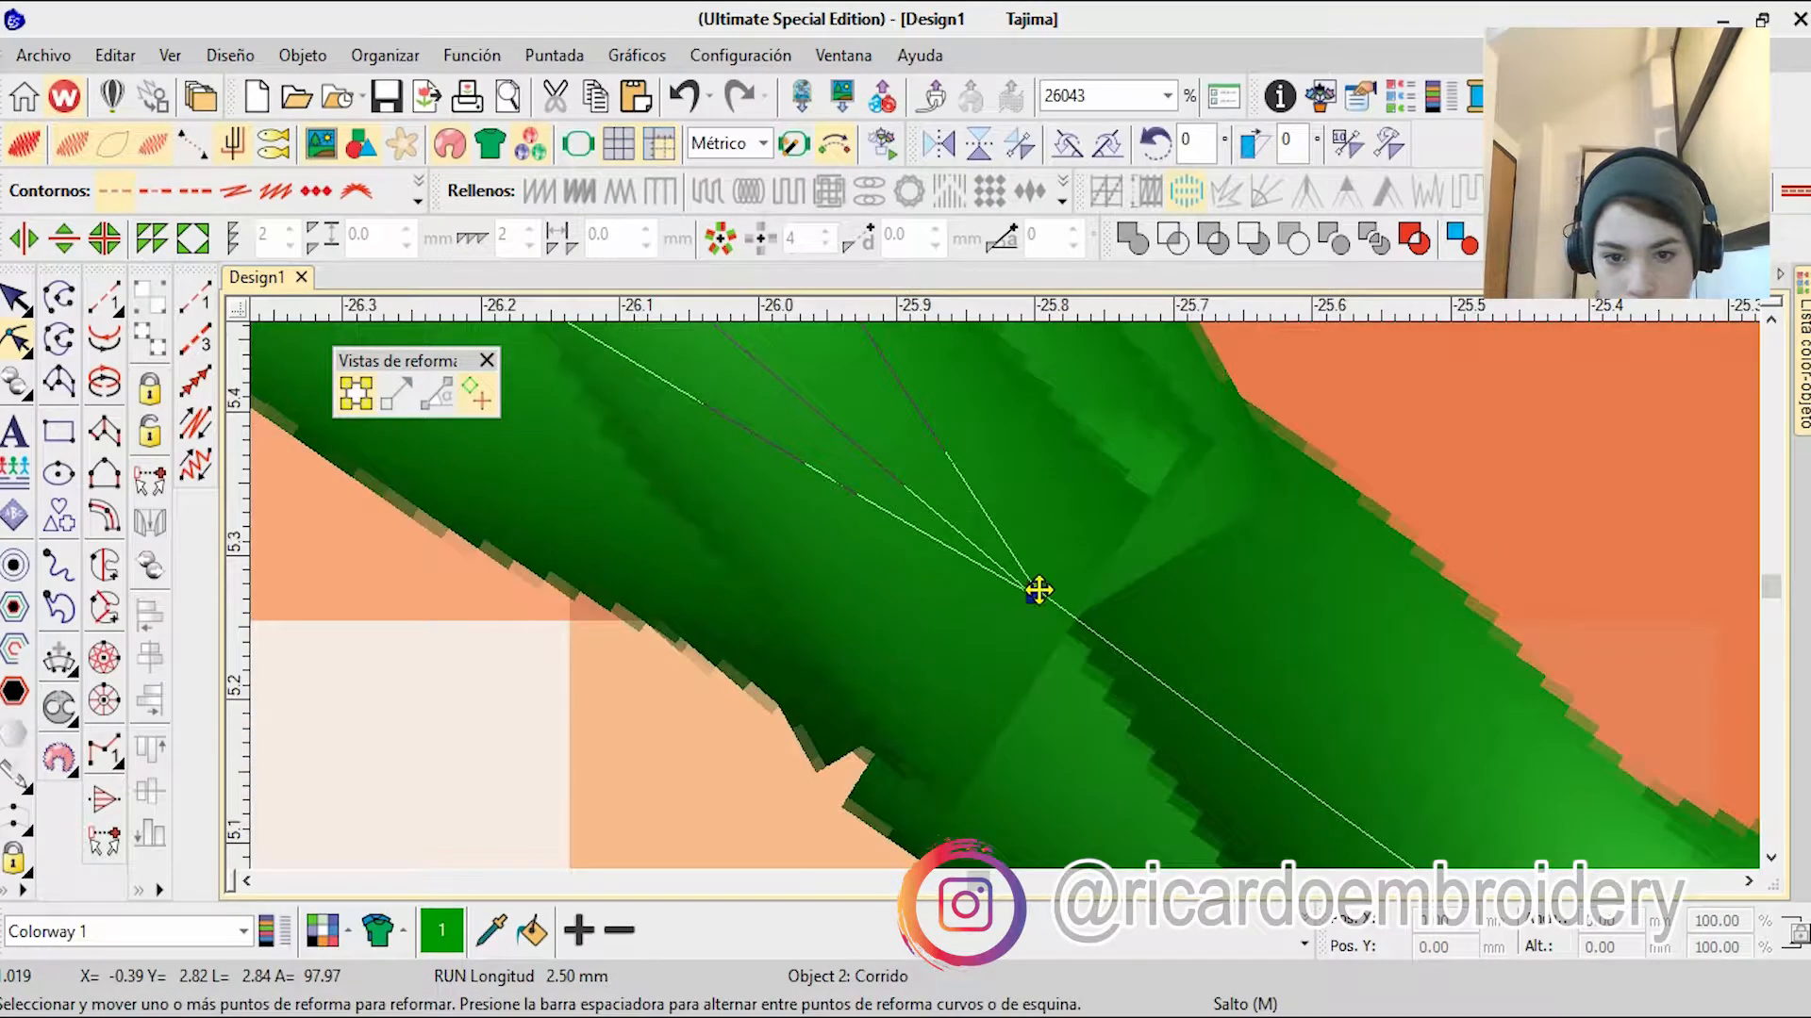
{"action": "left_click_drag", "start_coordinate": [1038, 591], "coordinate": [1055, 590]}
{"action": "scroll", "coordinate": [1042, 587], "scroll_direction": "down", "scroll_amount": 12}
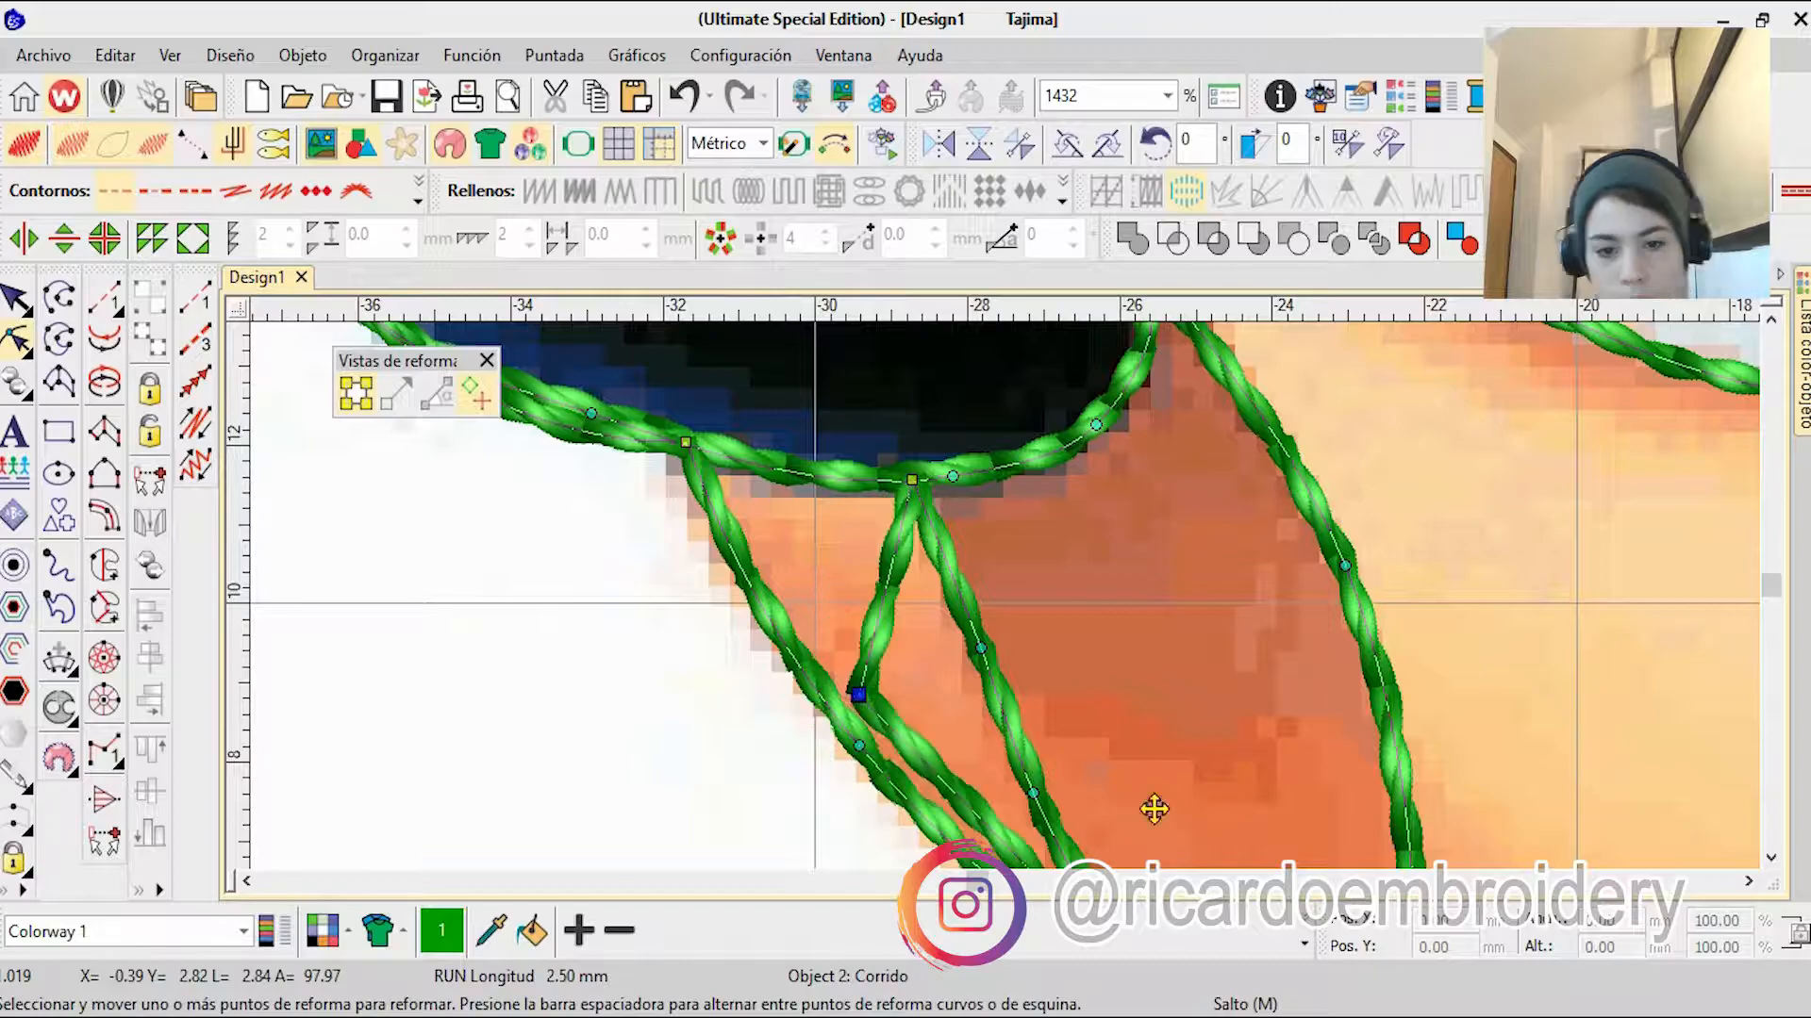
Step: Move the stray corner node onto the mouth line so both passes overlap, and leave reshaping
{"action": "scroll", "coordinate": [1228, 465], "scroll_direction": "up", "scroll_amount": 13}
{"action": "left_click_drag", "start_coordinate": [906, 703], "coordinate": [1034, 518]}
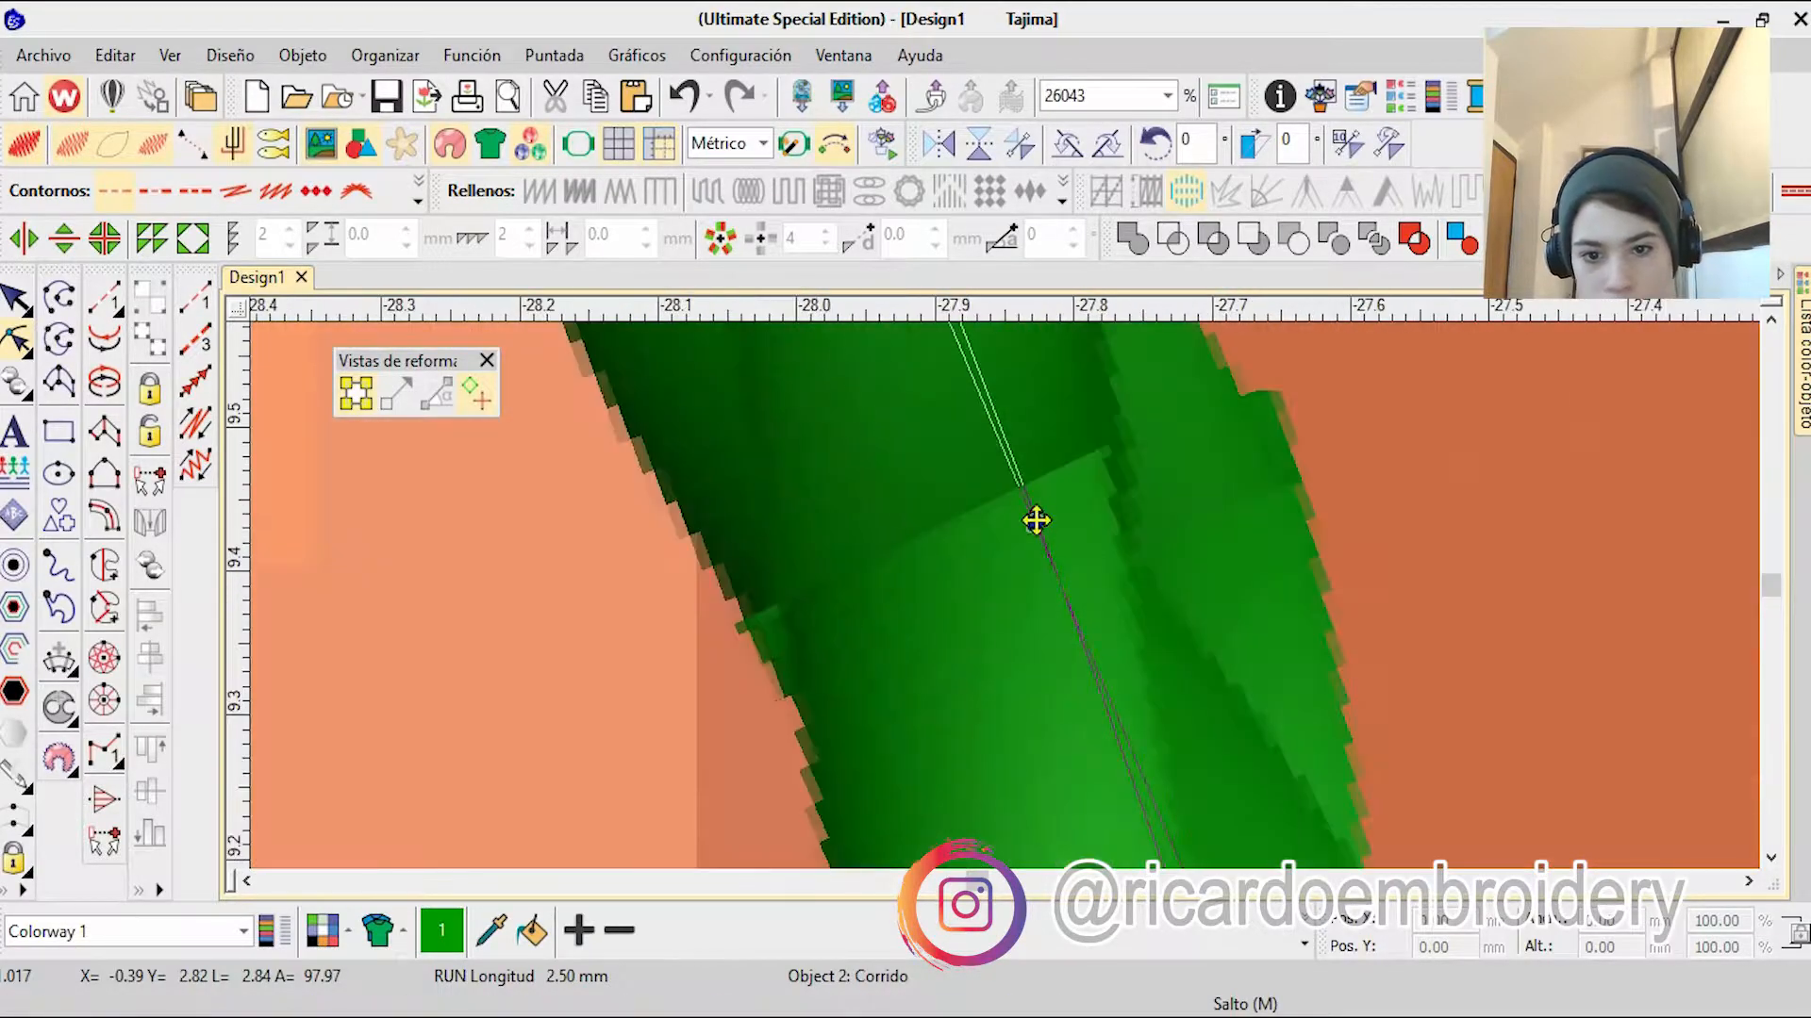
{"action": "scroll", "coordinate": [1035, 518], "scroll_direction": "down", "scroll_amount": 13}
{"action": "scroll", "coordinate": [1006, 610], "scroll_direction": "up", "scroll_amount": 11}
{"action": "scroll", "coordinate": [981, 635], "scroll_direction": "down", "scroll_amount": 17}
{"action": "key", "text": "Escape"}
{"action": "key", "text": "Escape"}
Step: Select the run-stitch outline in the object list and recolor it to black, color 8
{"action": "left_click", "coordinate": [1803, 363]}
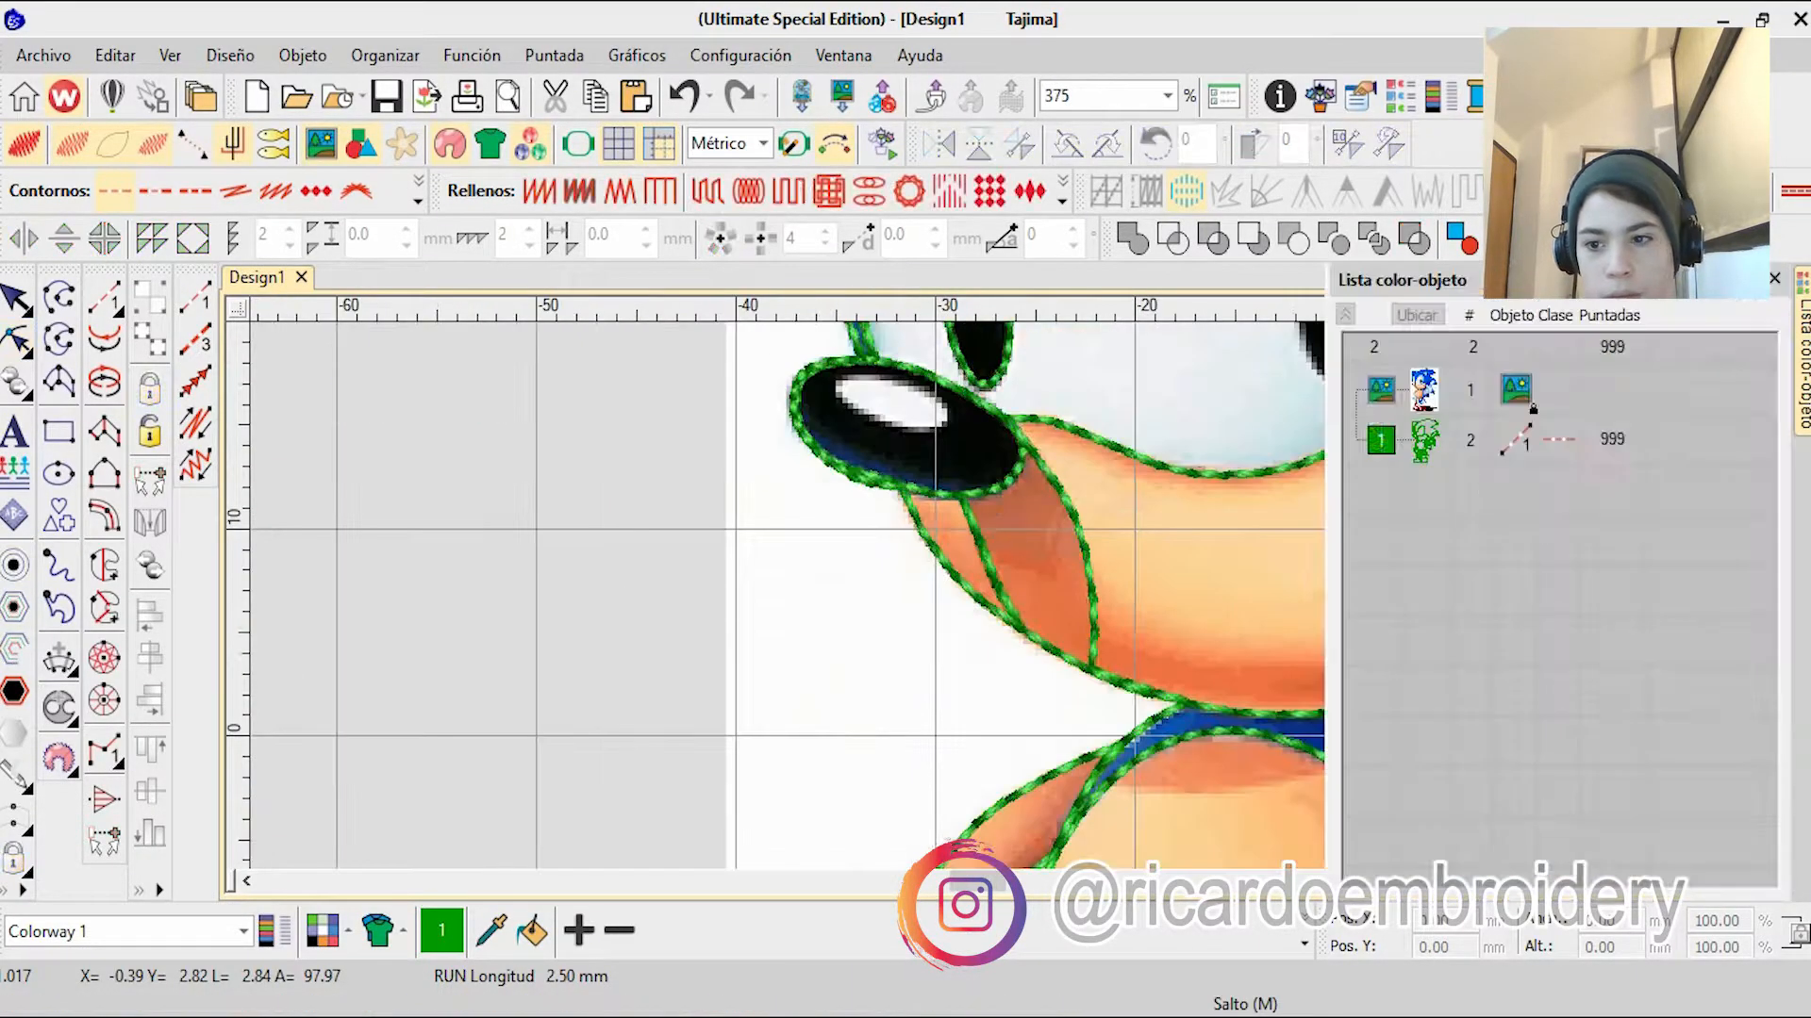
{"action": "left_click", "coordinate": [1304, 944]}
{"action": "left_click", "coordinate": [938, 833]}
{"action": "scroll", "coordinate": [396, 405], "scroll_direction": "down", "scroll_amount": 5}
{"action": "left_click", "coordinate": [1424, 440]}
{"action": "left_click", "coordinate": [1304, 944]}
{"action": "left_click", "coordinate": [937, 834]}
Step: Examine the black outline over the whole character with the background image hidden
{"action": "scroll", "coordinate": [654, 421], "scroll_direction": "down", "scroll_amount": 1}
{"action": "scroll", "coordinate": [1005, 603], "scroll_direction": "up", "scroll_amount": 1}
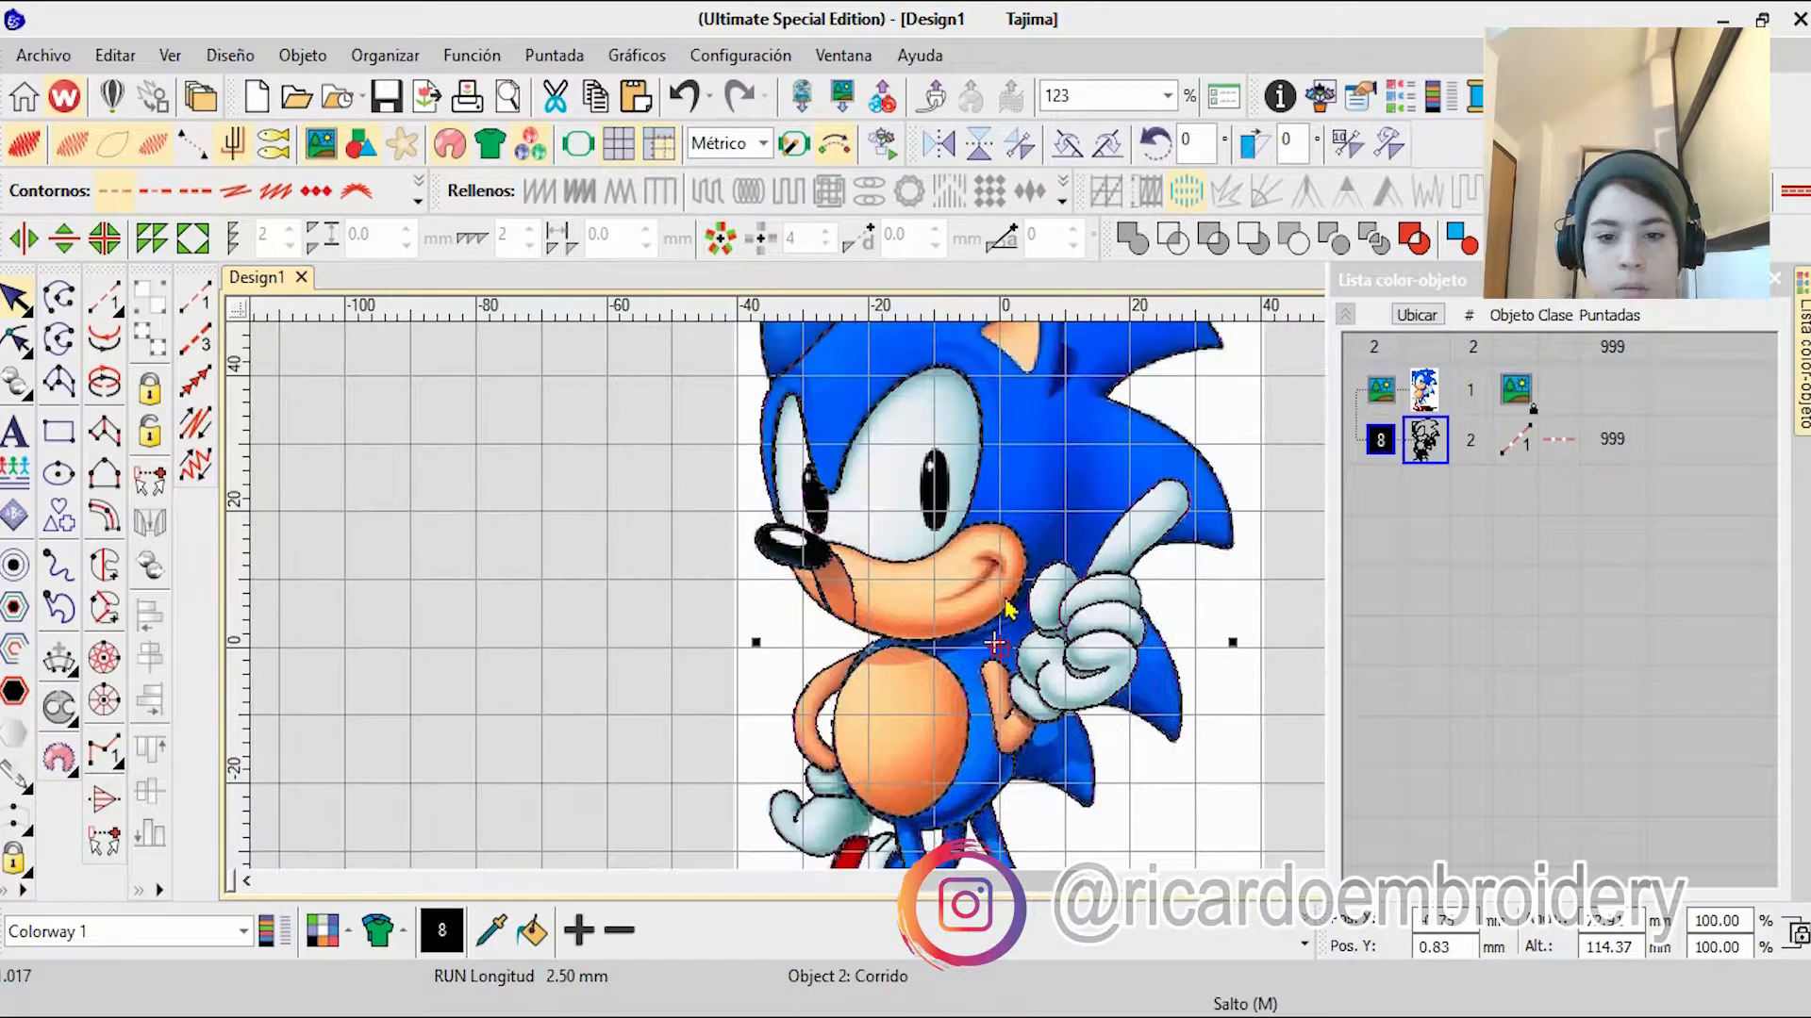
{"action": "scroll", "coordinate": [946, 582], "scroll_direction": "up", "scroll_amount": 2}
{"action": "scroll", "coordinate": [1006, 608], "scroll_direction": "down", "scroll_amount": 1}
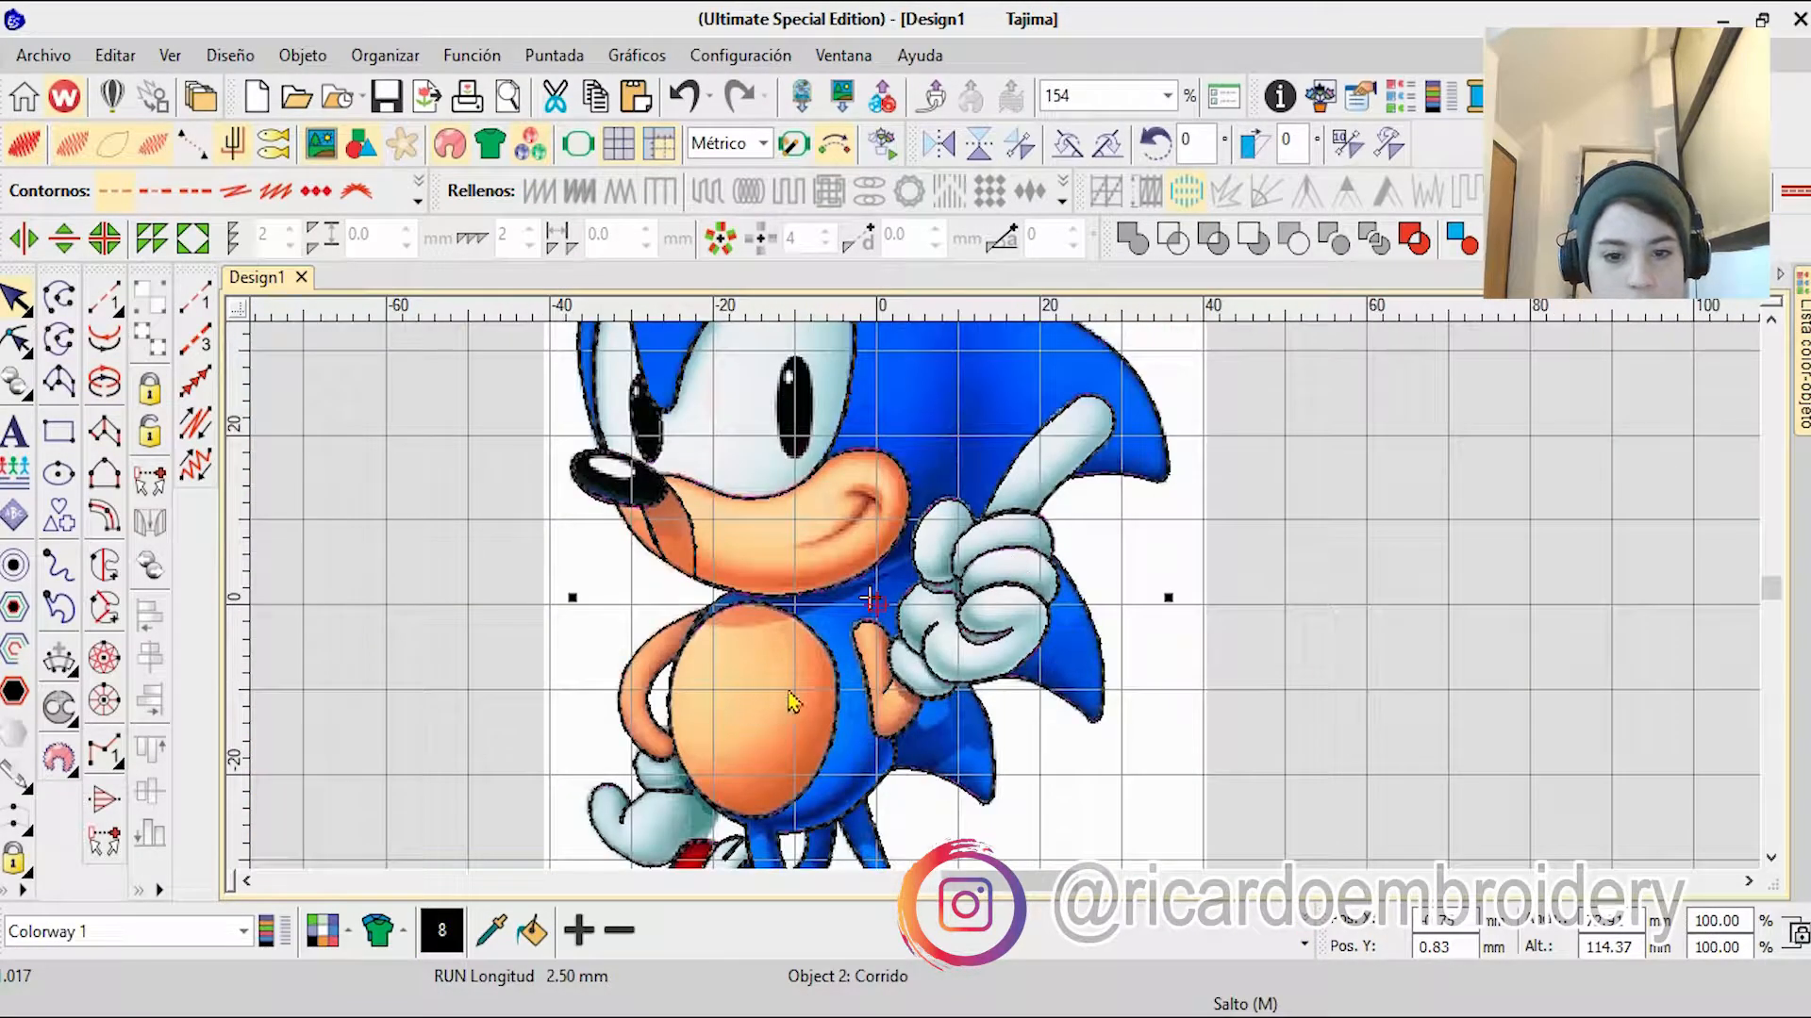
{"action": "scroll", "coordinate": [1023, 643], "scroll_direction": "down", "scroll_amount": 6}
{"action": "scroll", "coordinate": [1025, 656], "scroll_direction": "up", "scroll_amount": 3}
{"action": "key", "text": "d"}
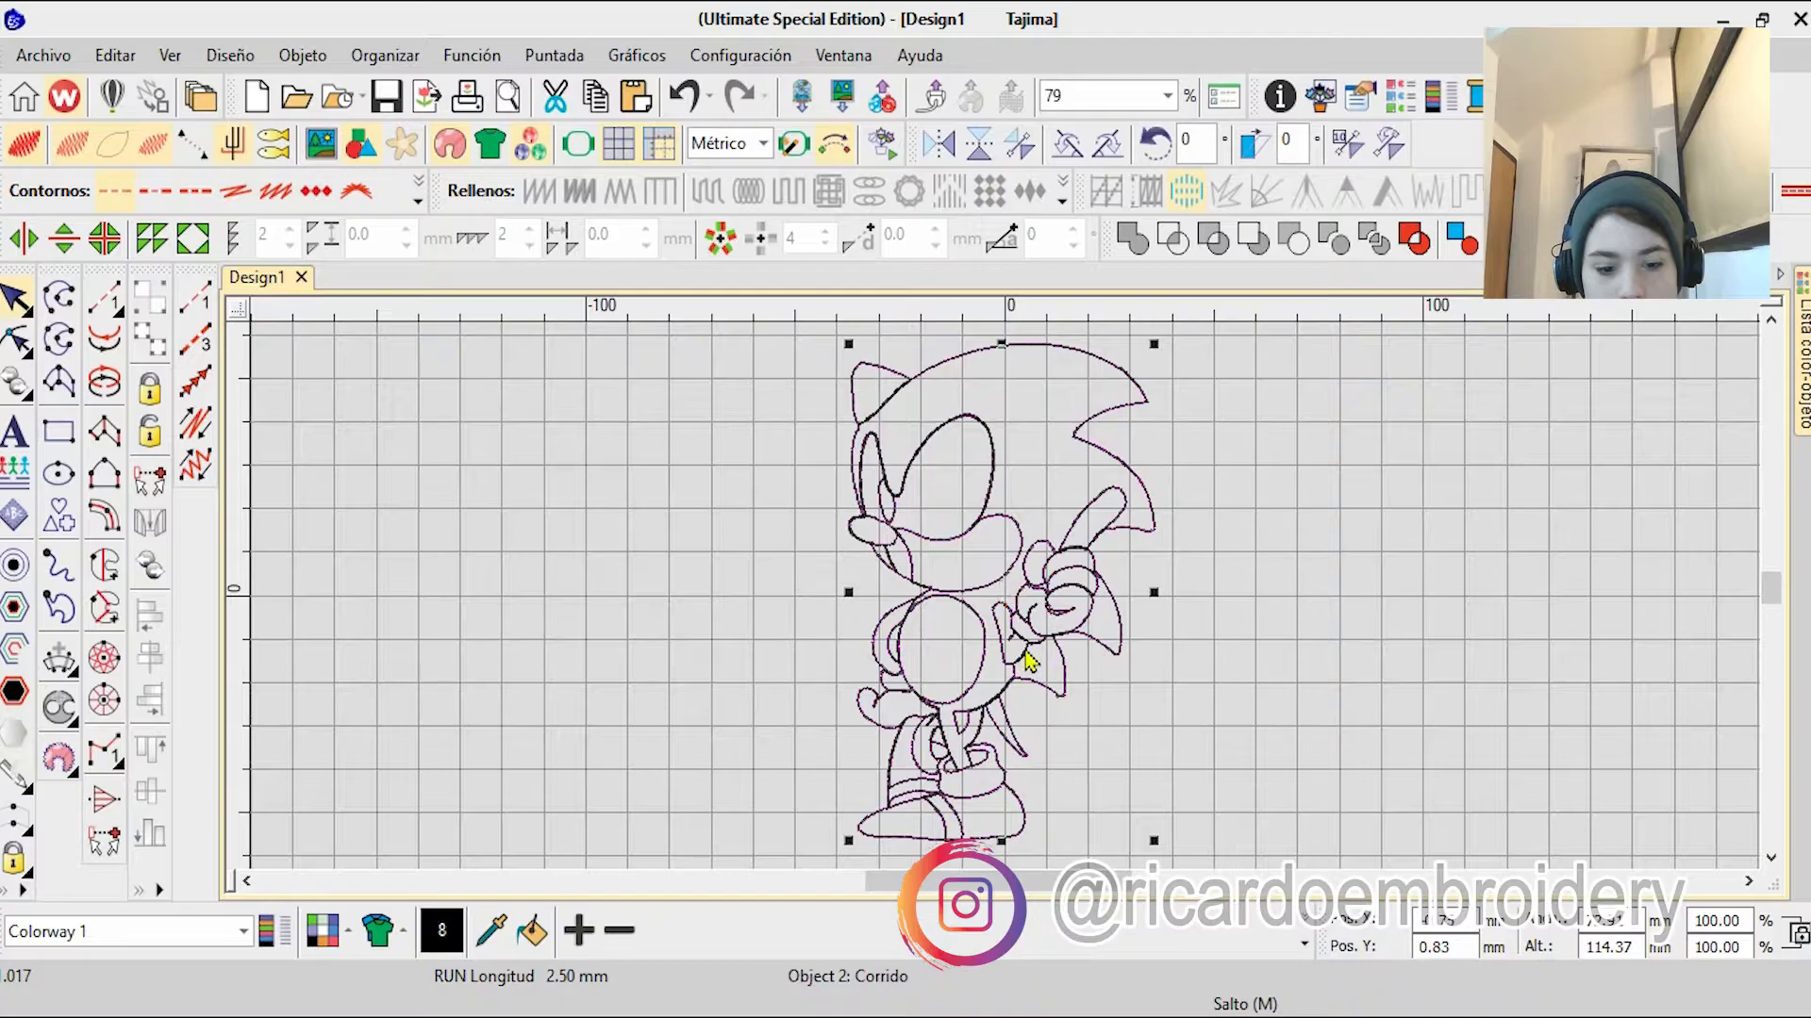
{"action": "scroll", "coordinate": [990, 596], "scroll_direction": "up", "scroll_amount": 6}
Step: Start a complex fill on the belly and plot its boundary along the upper and right edges
{"action": "left_click", "coordinate": [104, 566]}
{"action": "scroll", "coordinate": [821, 556], "scroll_direction": "up", "scroll_amount": 7}
{"action": "left_click", "coordinate": [557, 792]}
{"action": "right_click", "coordinate": [1118, 637]}
{"action": "left_click", "coordinate": [1540, 401]}
{"action": "right_click", "coordinate": [1516, 532]}
{"action": "right_click", "coordinate": [1511, 782]}
{"action": "right_click", "coordinate": [1353, 703]}
{"action": "right_click", "coordinate": [1007, 823]}
{"action": "right_click", "coordinate": [901, 815]}
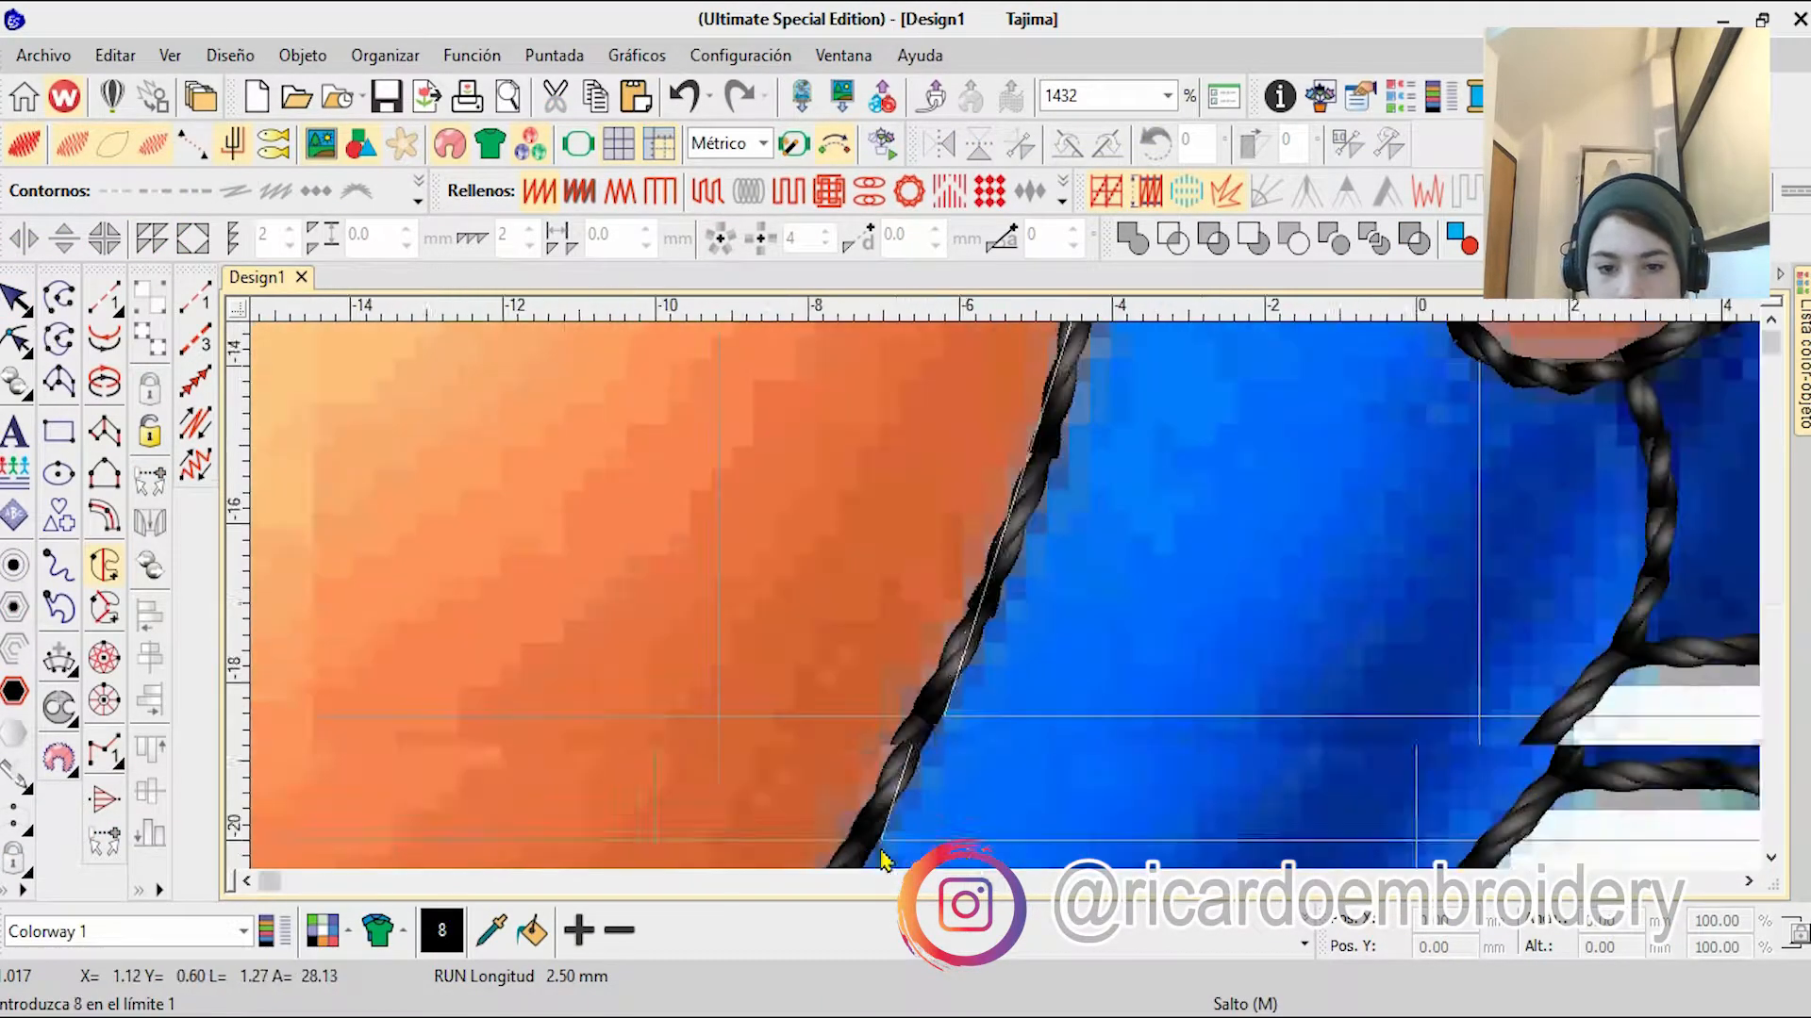
Step: Plot the belly fill's boundary along its bottom and left edges up to the start and generate the fill
{"action": "right_click", "coordinate": [811, 709]}
{"action": "right_click", "coordinate": [538, 724]}
{"action": "right_click", "coordinate": [602, 594]}
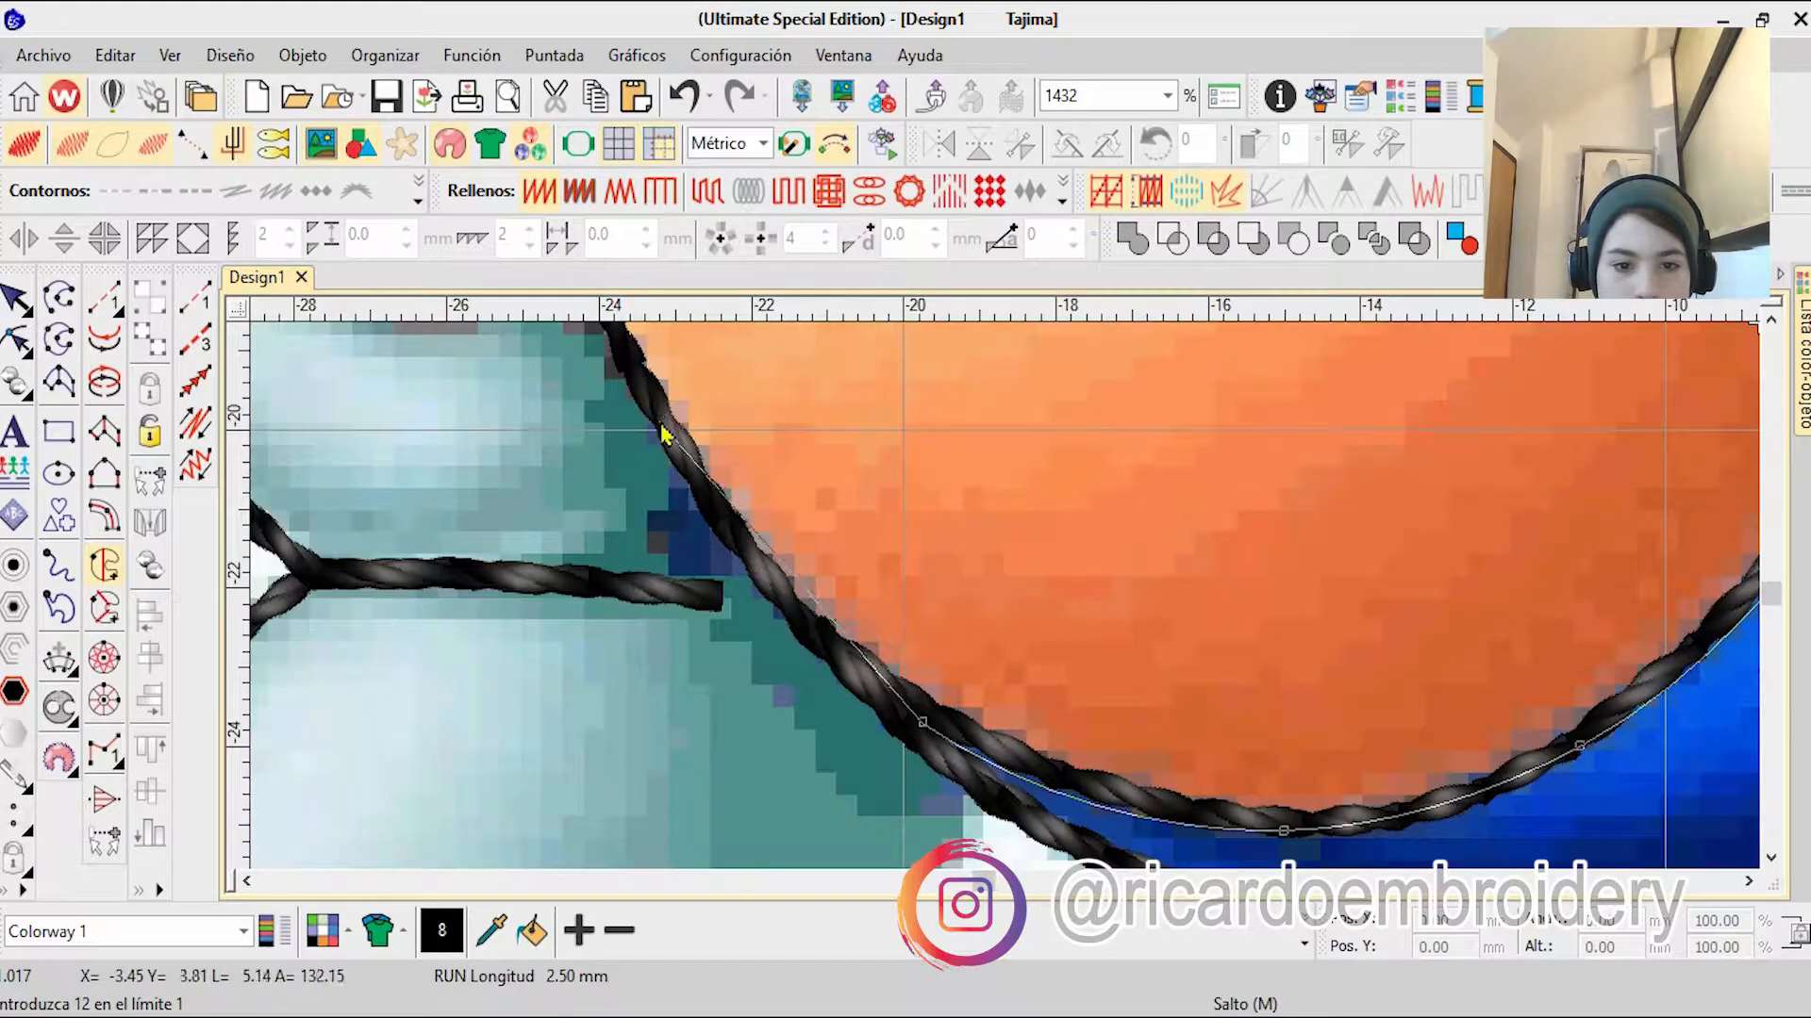
{"action": "right_click", "coordinate": [658, 416]}
{"action": "right_click", "coordinate": [928, 509]}
{"action": "right_click", "coordinate": [980, 473]}
{"action": "right_click", "coordinate": [1049, 385]}
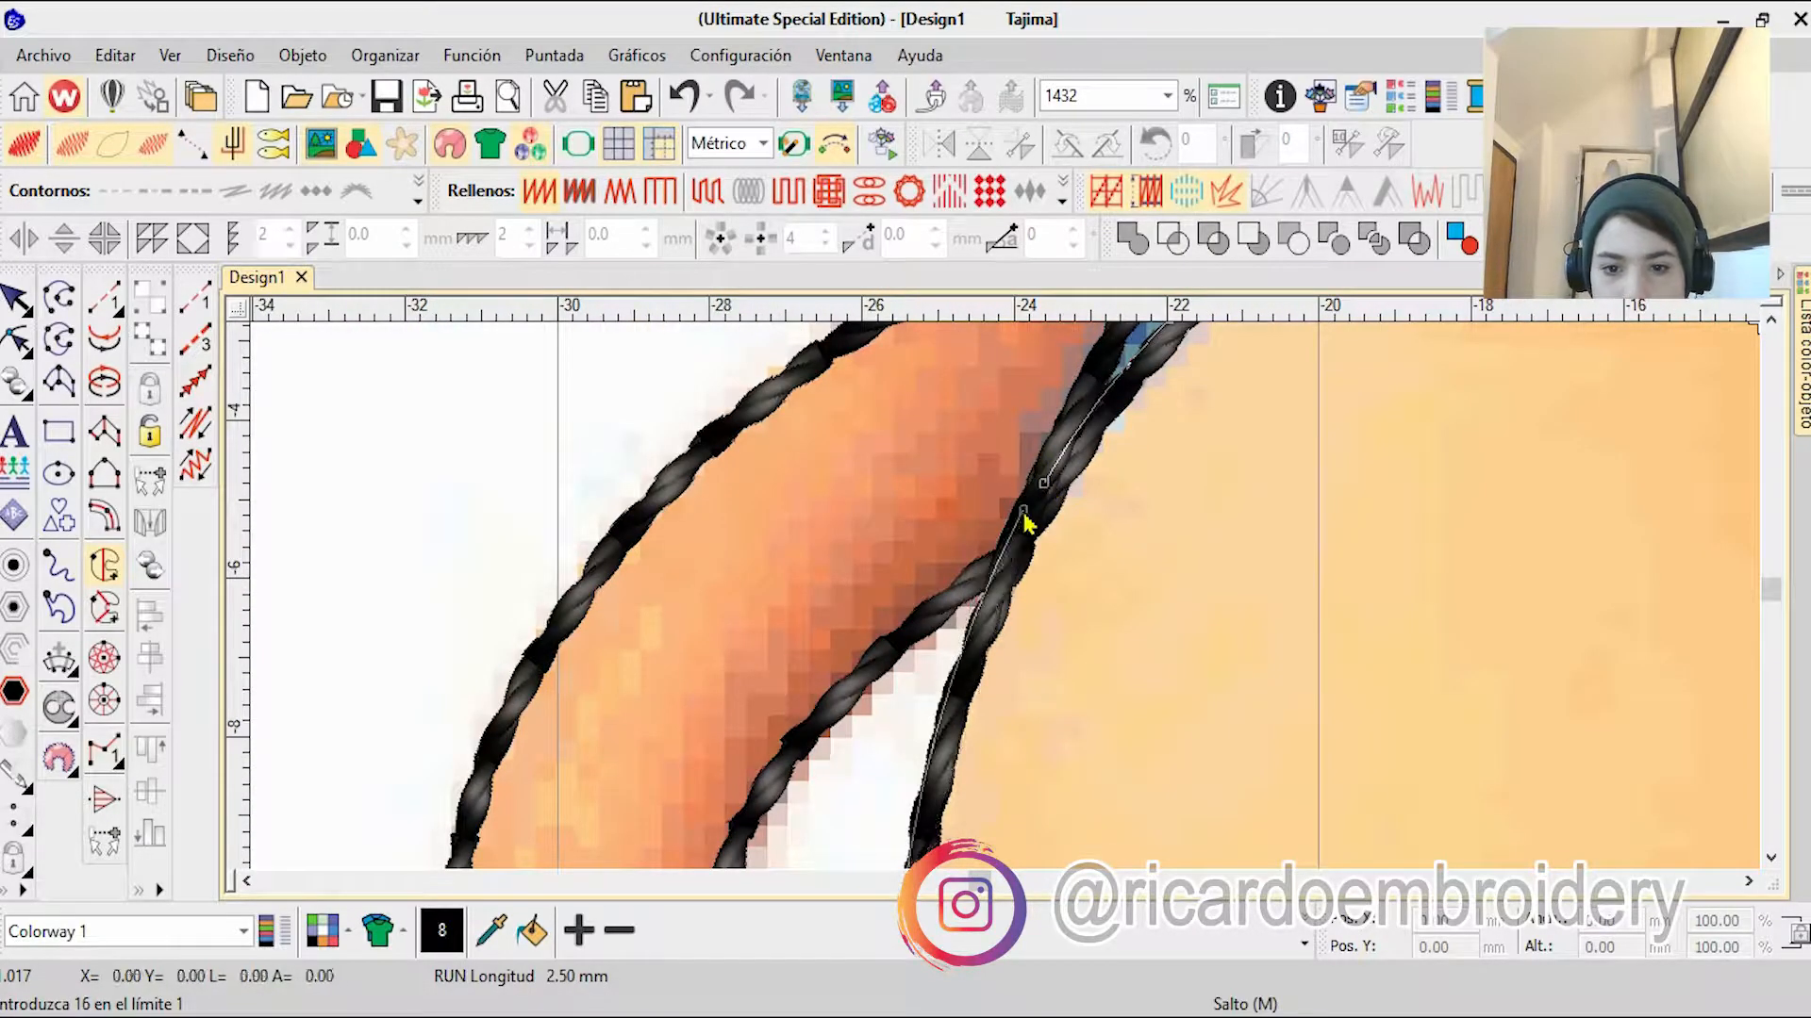
{"action": "key", "text": "Return"}
{"action": "key", "text": "Return"}
{"action": "key", "text": "Return"}
{"action": "scroll", "coordinate": [1016, 566], "scroll_direction": "down", "scroll_amount": 12}
{"action": "key", "text": "Escape"}
Step: Recolor the belly fill to orange, color 12, make it tatami, and move it before the black outline
{"action": "left_click", "coordinate": [1305, 943]}
{"action": "left_click", "coordinate": [1122, 835]}
{"action": "left_click", "coordinate": [723, 187]}
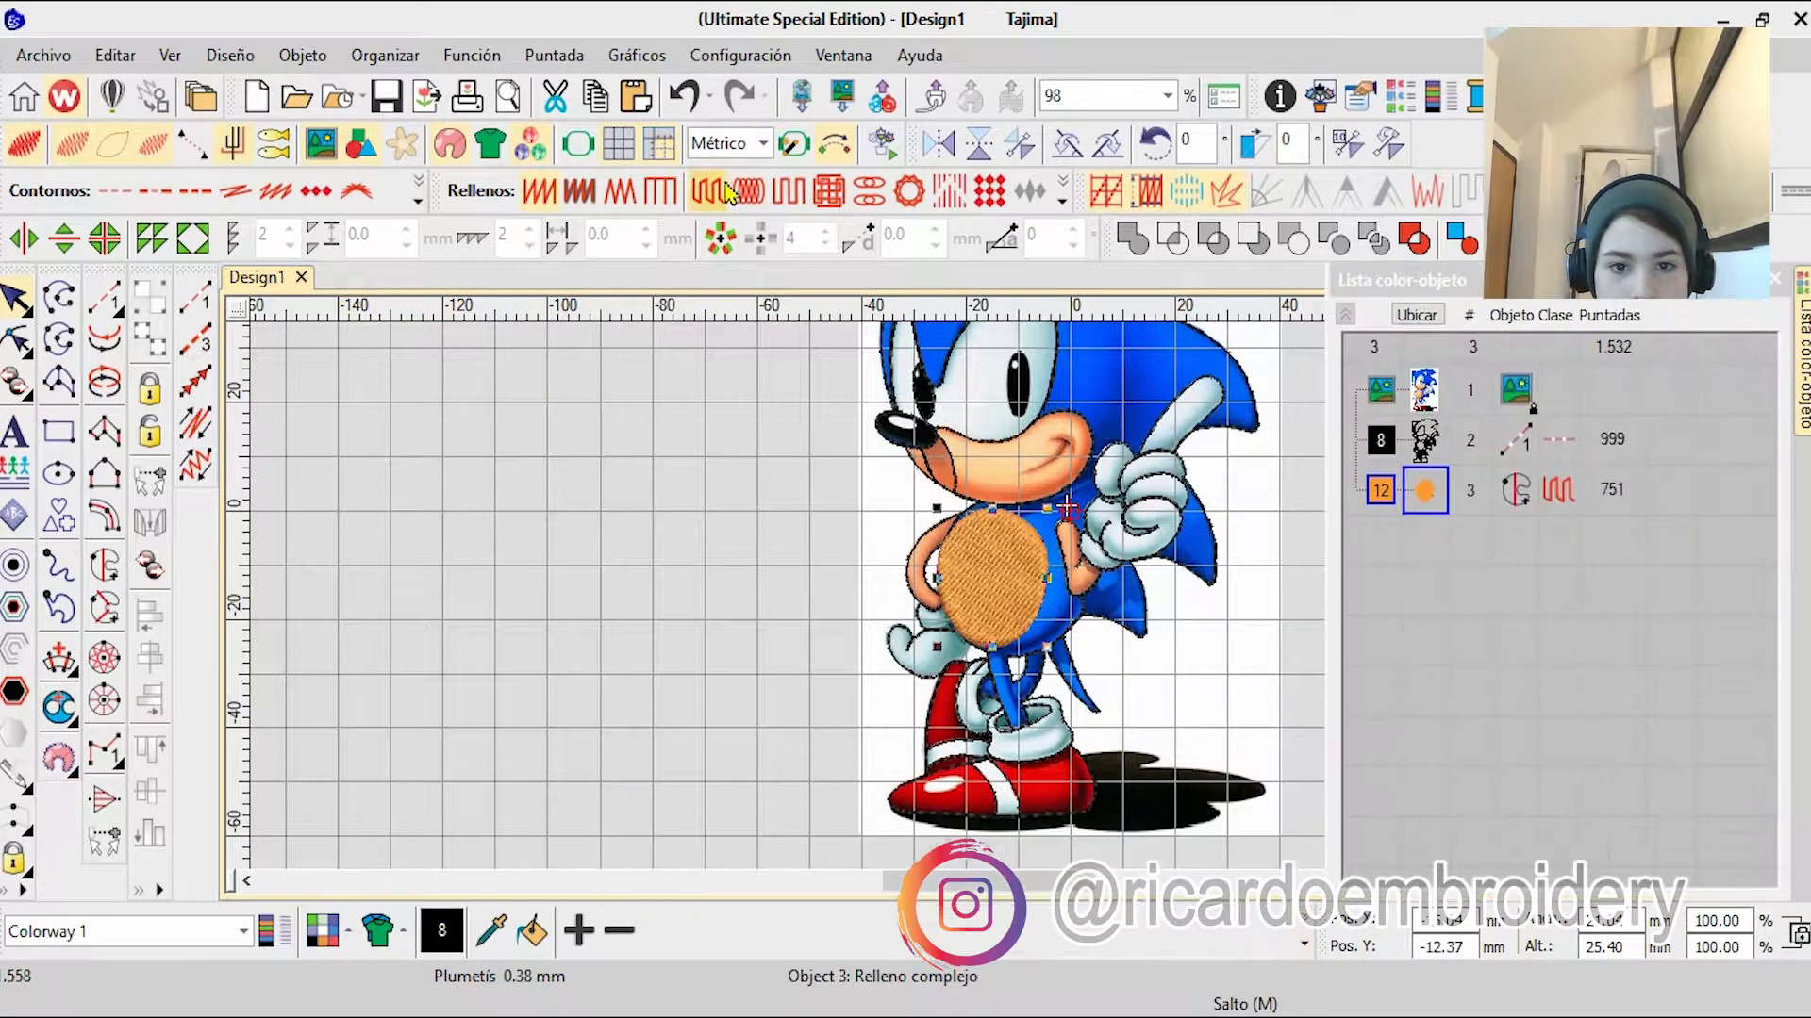
{"action": "left_click_drag", "start_coordinate": [1425, 490], "coordinate": [1425, 417]}
{"action": "left_click", "coordinate": [1069, 495]}
{"action": "scroll", "coordinate": [995, 517], "scroll_direction": "up", "scroll_amount": 7}
{"action": "scroll", "coordinate": [1146, 726], "scroll_direction": "up", "scroll_amount": 1}
{"action": "key", "text": "h"}
{"action": "left_click", "coordinate": [871, 401]}
{"action": "scroll", "coordinate": [871, 400], "scroll_direction": "up", "scroll_amount": 3}
{"action": "scroll", "coordinate": [1011, 608], "scroll_direction": "down", "scroll_amount": 14}
{"action": "key", "text": "Escape"}
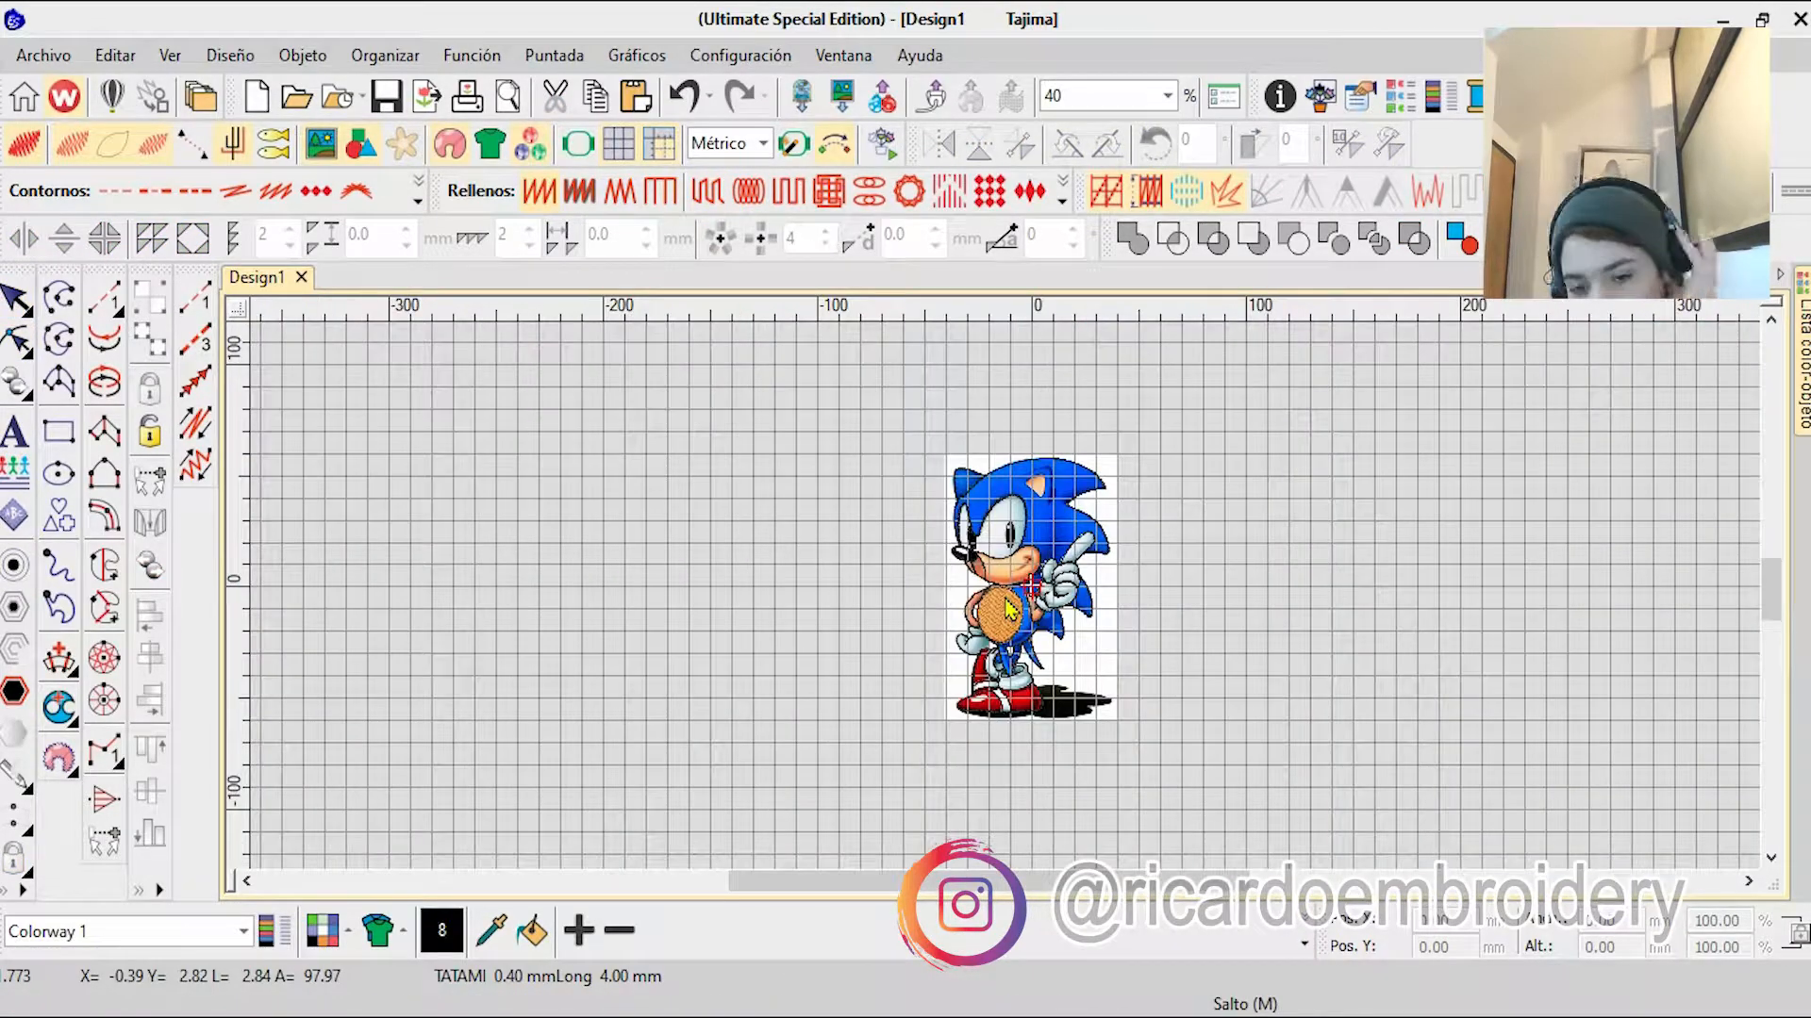
Step: Trace the front ear's outer edge with a new run-stitch curve, over its tip and down the far side
{"action": "scroll", "coordinate": [1028, 529], "scroll_direction": "up", "scroll_amount": 12}
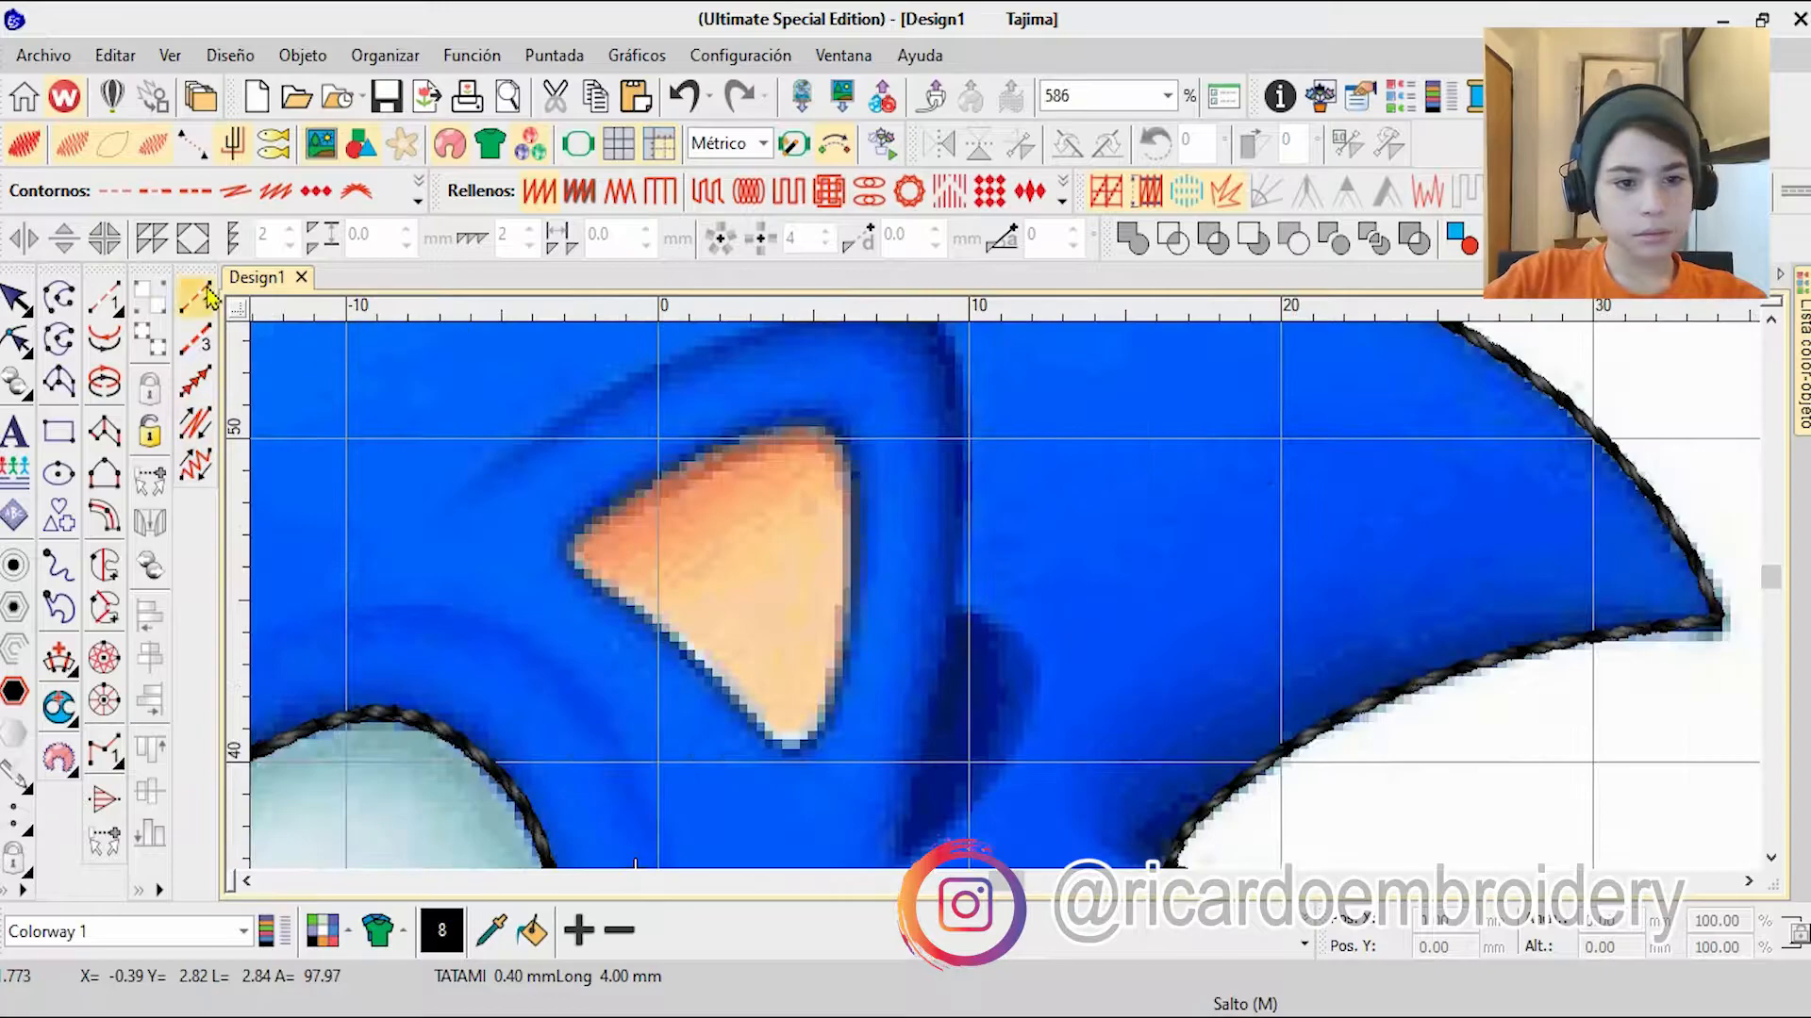
{"action": "left_click", "coordinate": [196, 300]}
{"action": "scroll", "coordinate": [951, 580], "scroll_direction": "up", "scroll_amount": 2}
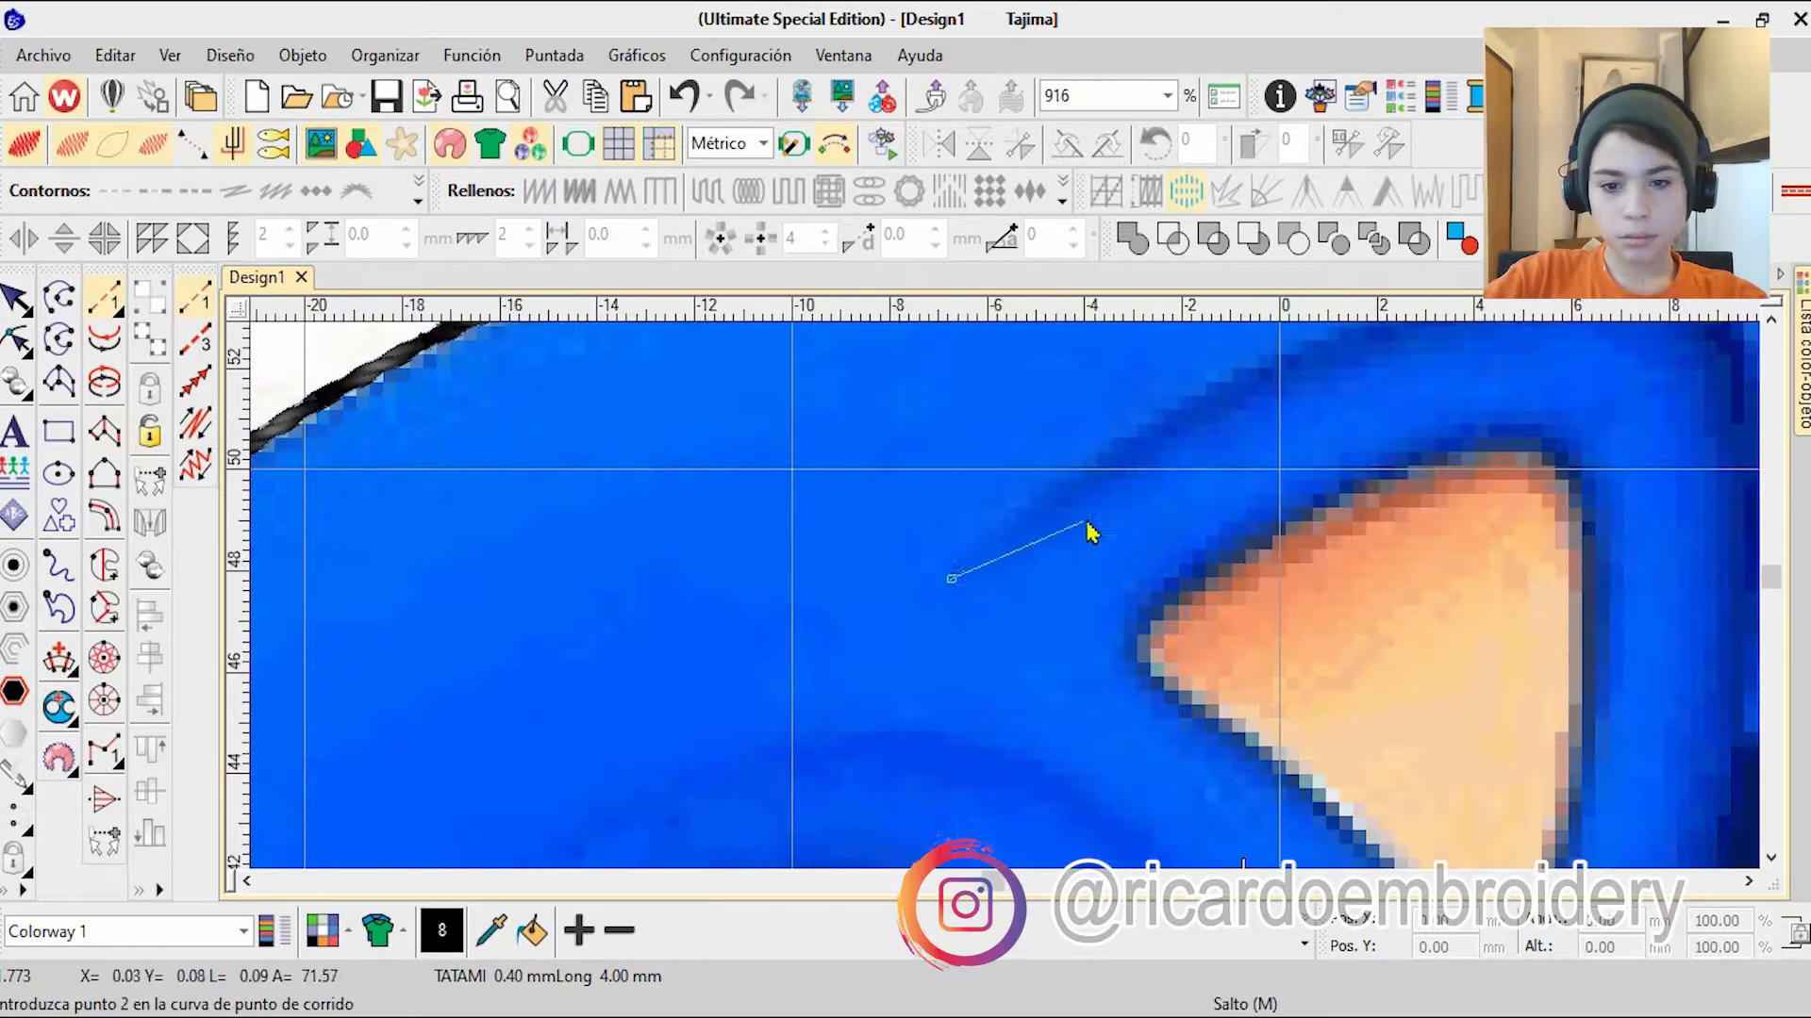
{"action": "left_click", "coordinate": [950, 578]}
{"action": "left_click", "coordinate": [972, 577]}
{"action": "left_click", "coordinate": [1277, 433]}
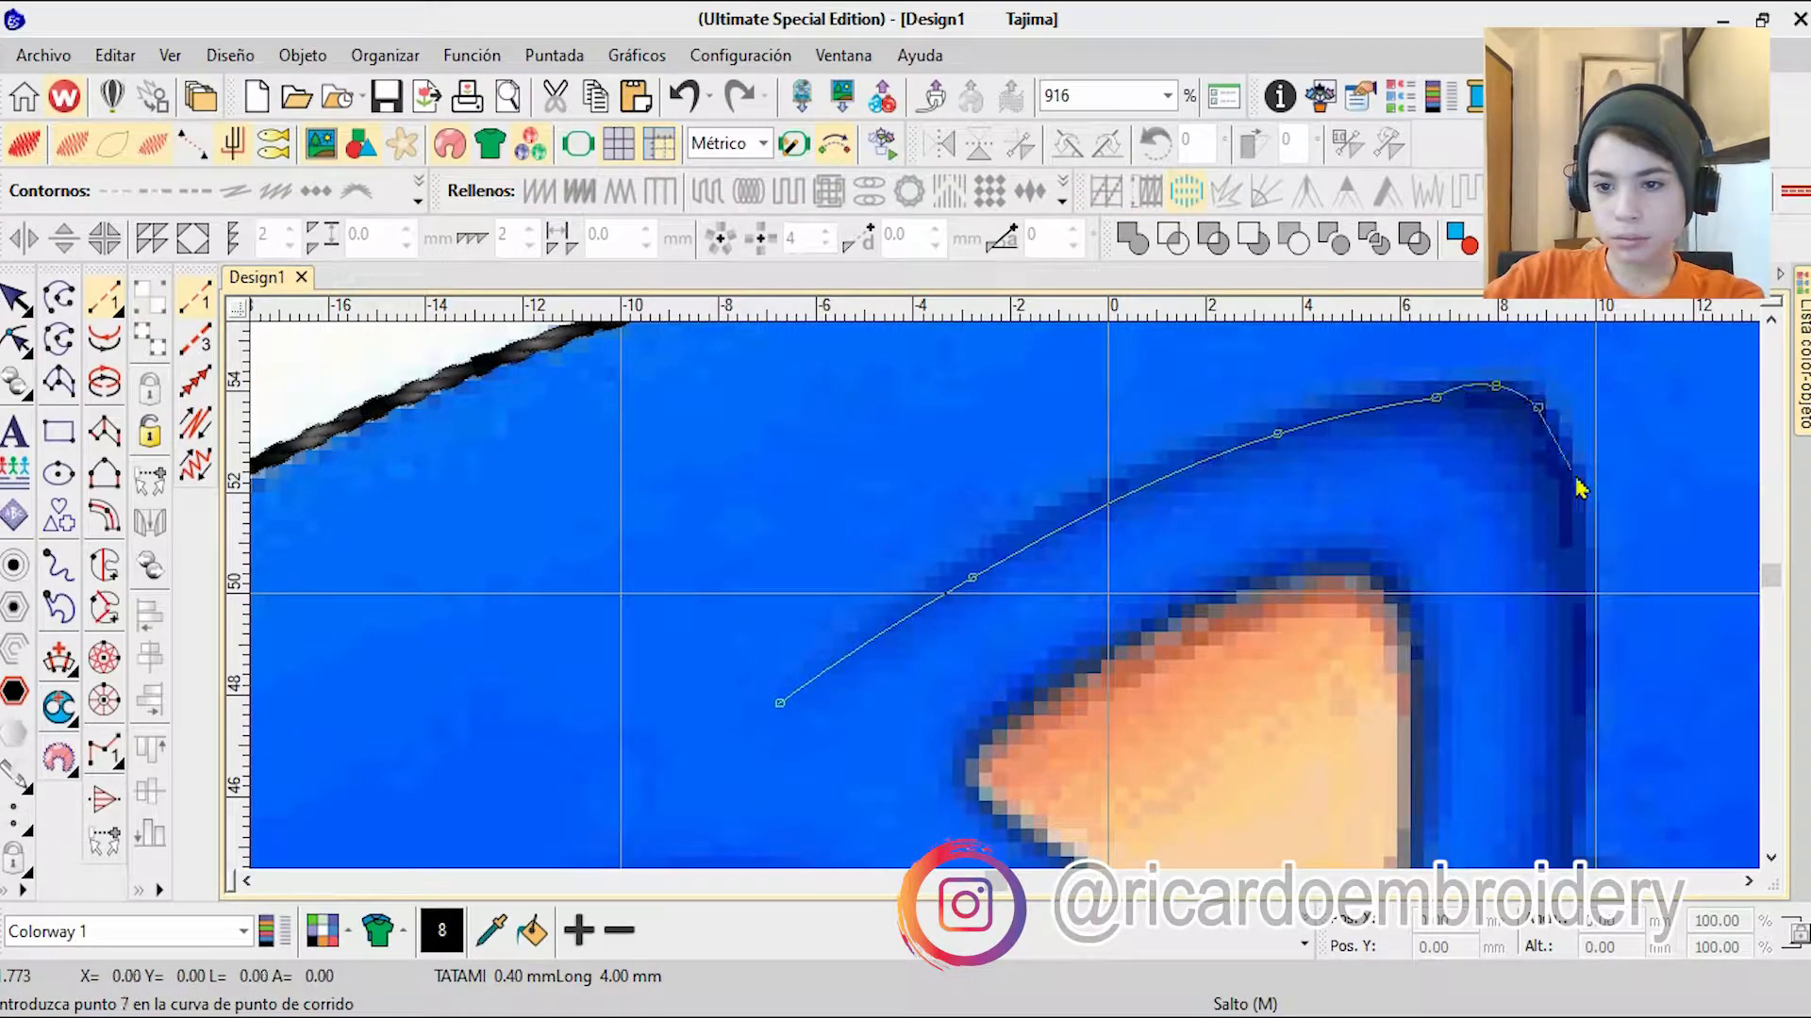
{"action": "left_click", "coordinate": [1567, 849]}
Step: Continue the ear curve to its lower point, around the dark shadow back to the ear edge, and finish it
{"action": "left_click", "coordinate": [1144, 775]}
{"action": "left_click", "coordinate": [1014, 767]}
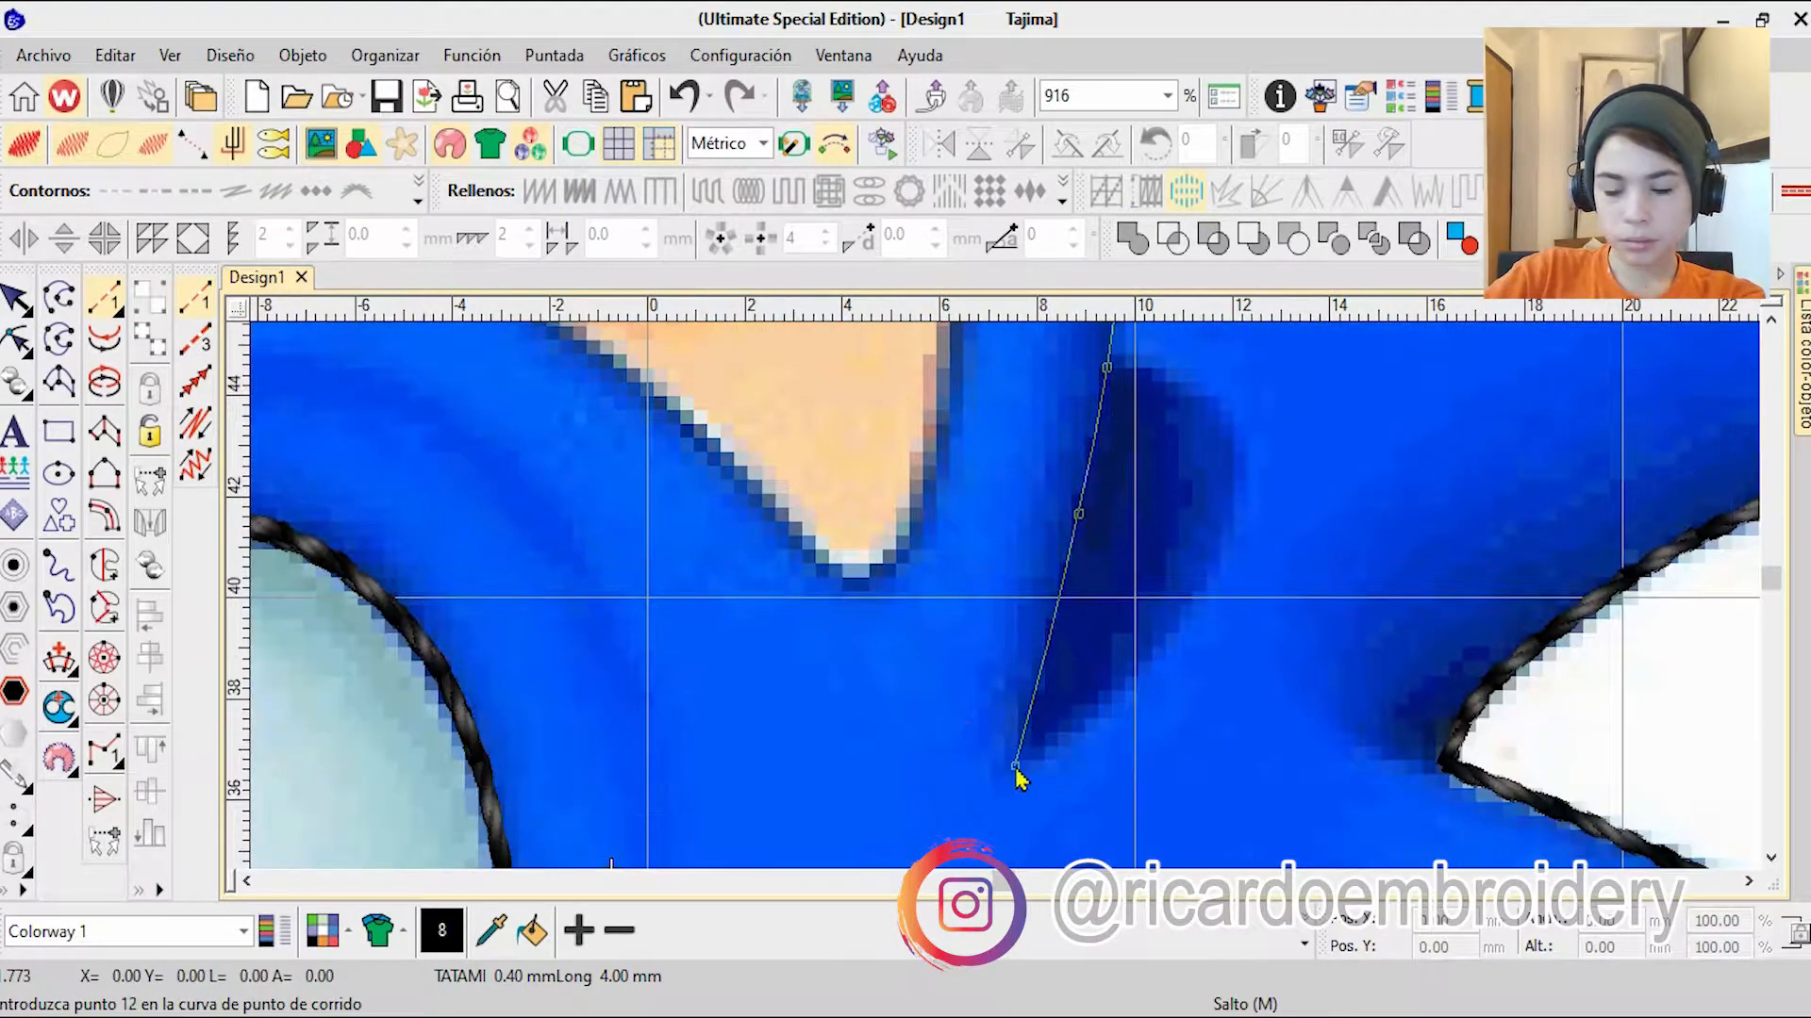
{"action": "right_click", "coordinate": [1243, 483]}
{"action": "right_click", "coordinate": [1190, 379]}
{"action": "left_click", "coordinate": [1107, 366]}
{"action": "key", "text": "Return"}
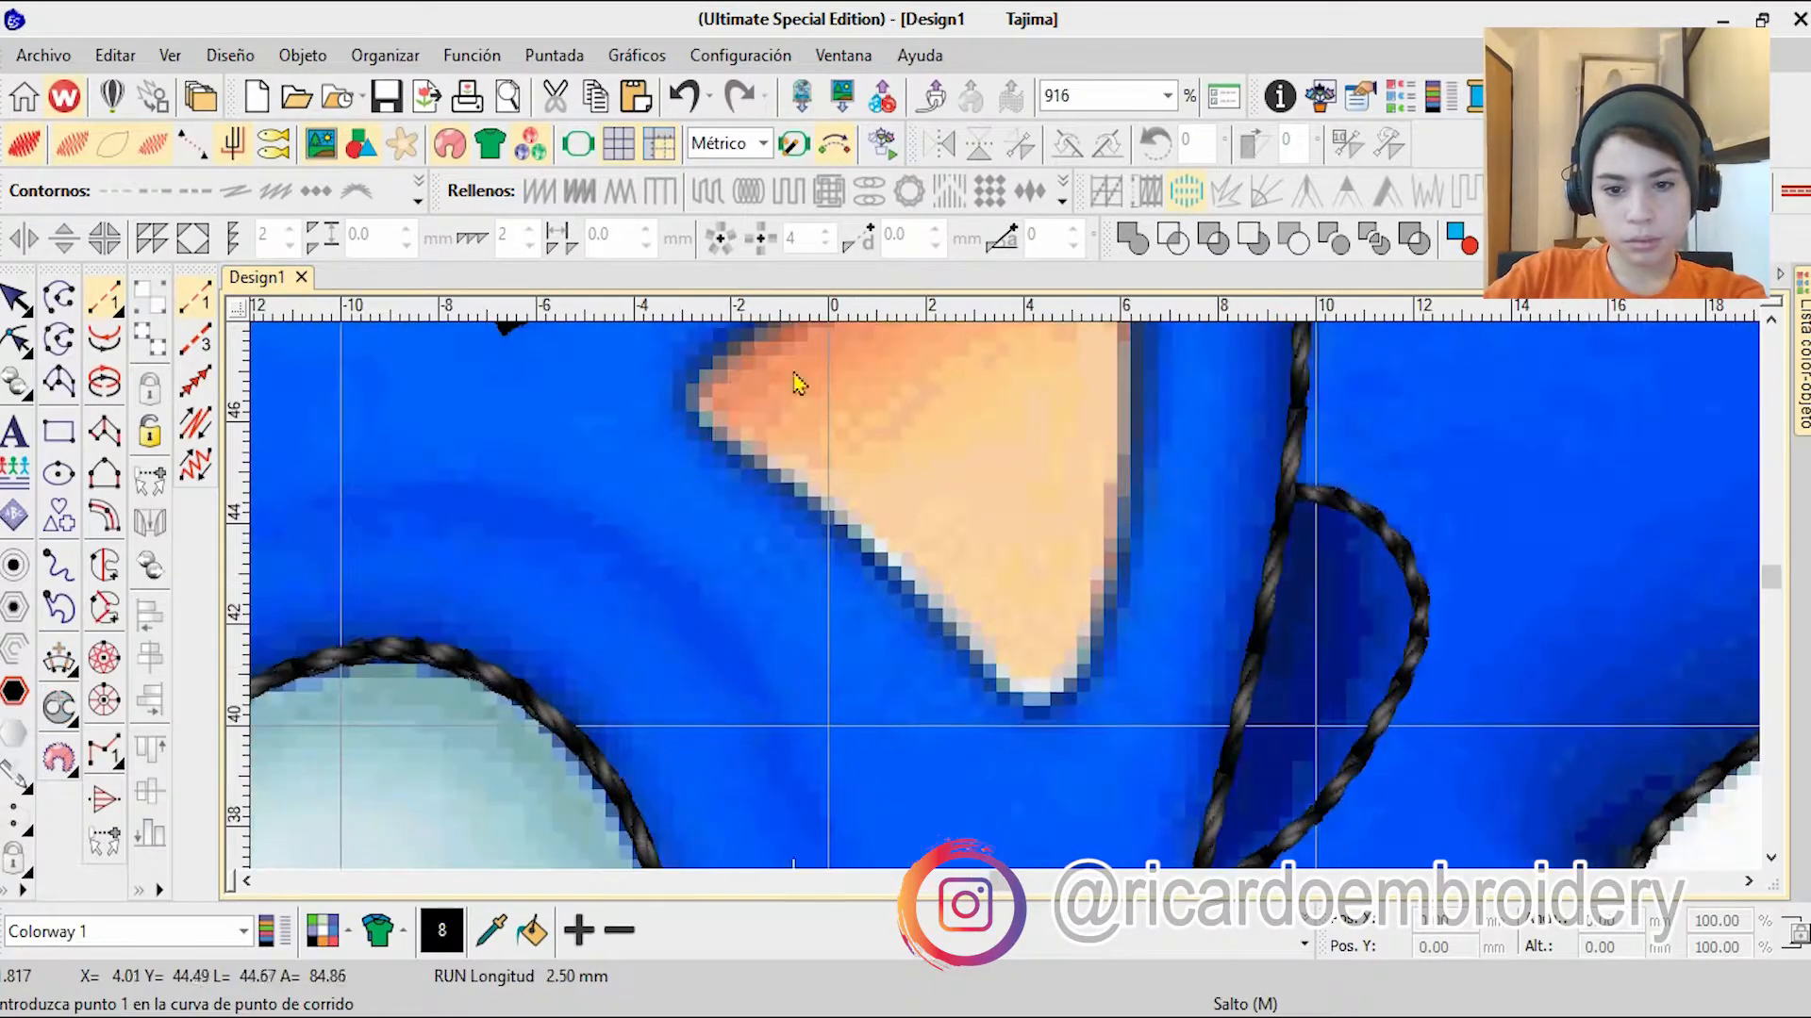
Step: Trace the orange inner ear with a run-stitch curve from its left corner over the top and down the right edge
{"action": "scroll", "coordinate": [796, 384], "scroll_direction": "up", "scroll_amount": 2}
{"action": "left_click", "coordinate": [823, 630]}
{"action": "left_click", "coordinate": [1030, 477]}
{"action": "left_click", "coordinate": [1250, 439]}
{"action": "right_click", "coordinate": [1386, 569]}
{"action": "right_click", "coordinate": [1389, 797]}
{"action": "right_click", "coordinate": [1075, 641]}
Step: Close the inner ear outline around its lower tip, and trace the brow arc above the large eye
{"action": "right_click", "coordinate": [1023, 815]}
{"action": "right_click", "coordinate": [979, 749]}
{"action": "right_click", "coordinate": [932, 750]}
{"action": "right_click", "coordinate": [827, 641]}
{"action": "right_click", "coordinate": [638, 464]}
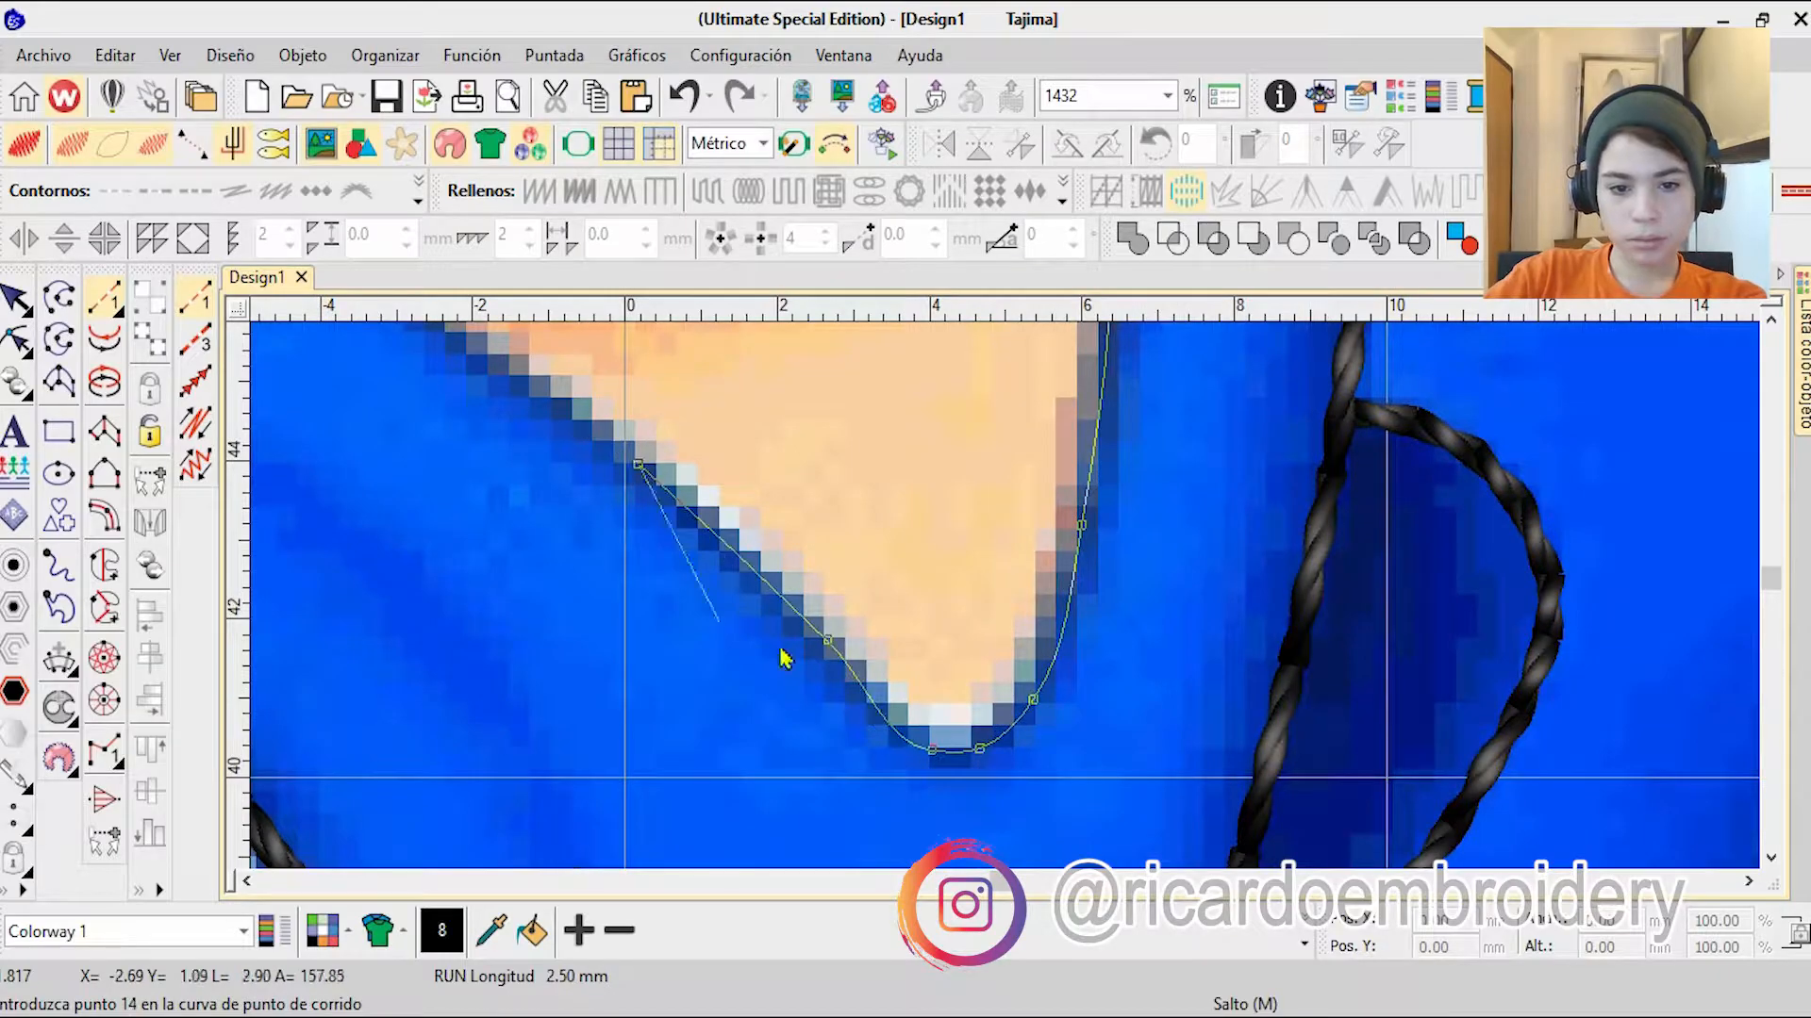
{"action": "right_click", "coordinate": [640, 384]}
{"action": "scroll", "coordinate": [1009, 613], "scroll_direction": "up", "scroll_amount": 4}
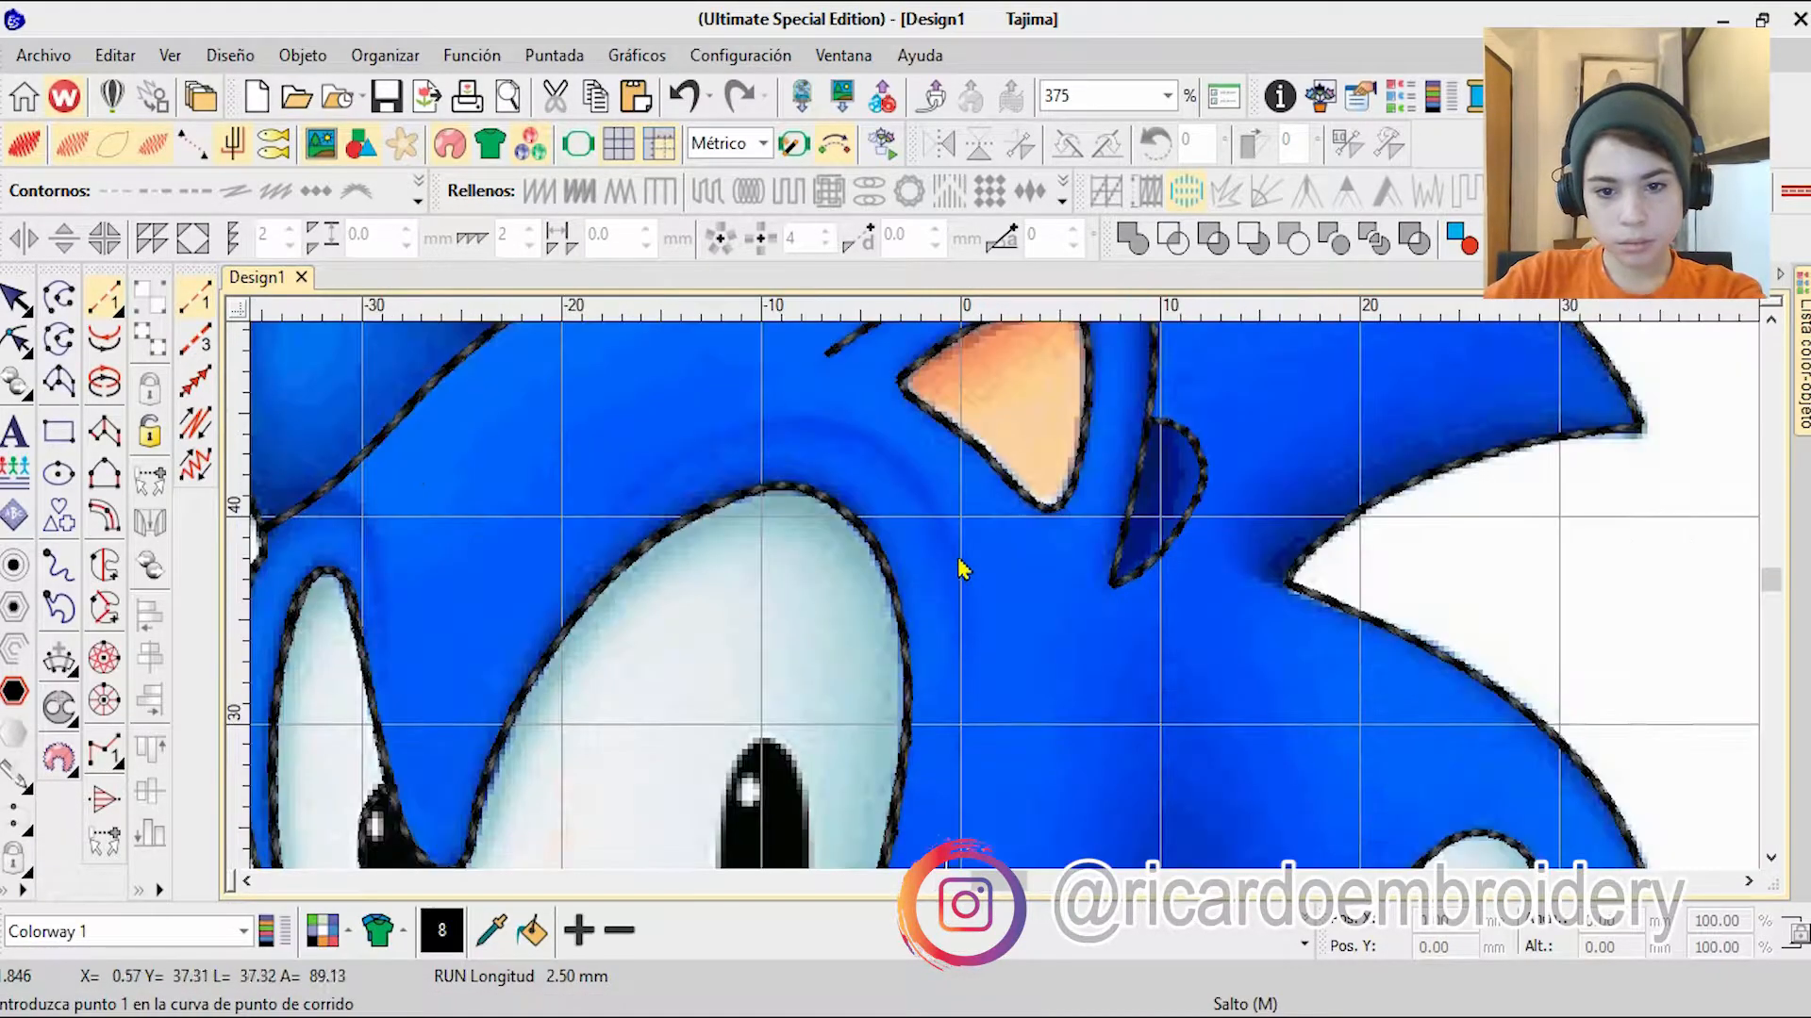
{"action": "key", "text": "Return"}
Step: Reshape the main outline at the forehead line, pulling nodes down beside the small eye to form a brow crease
{"action": "scroll", "coordinate": [1007, 608], "scroll_direction": "up", "scroll_amount": 3}
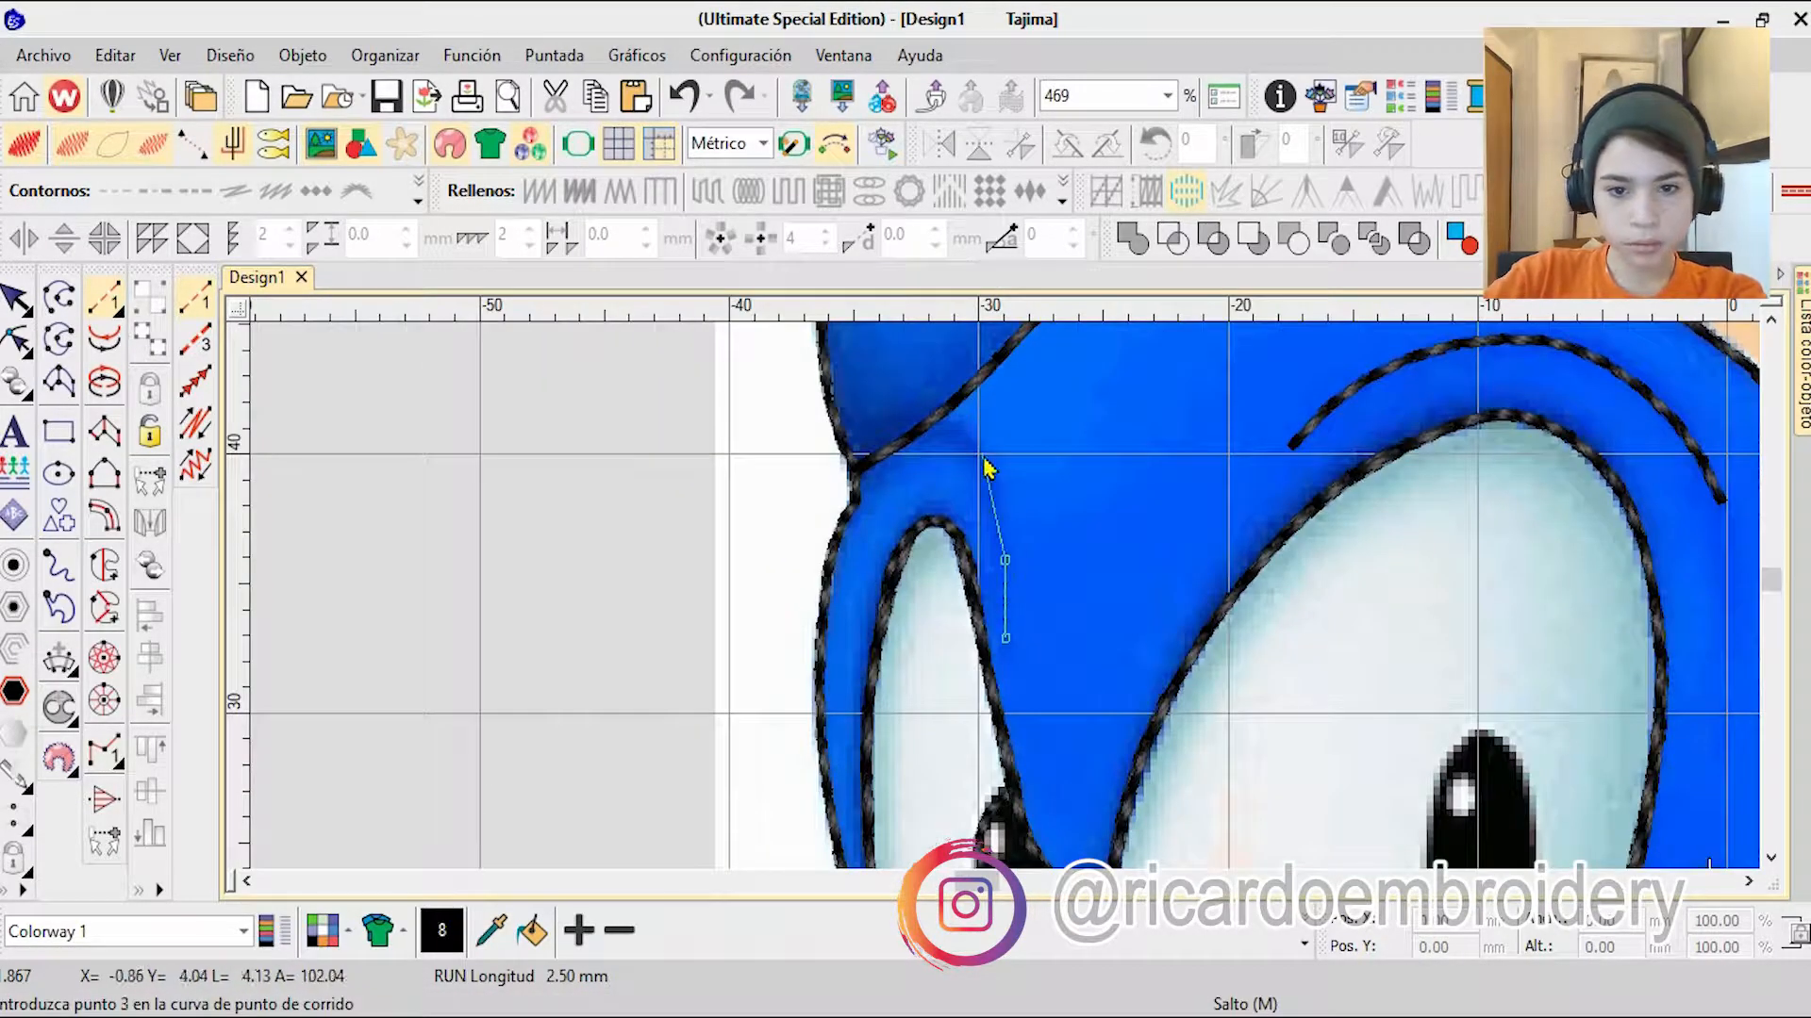
{"action": "left_click", "coordinate": [16, 340]}
{"action": "scroll", "coordinate": [909, 569], "scroll_direction": "up", "scroll_amount": 6}
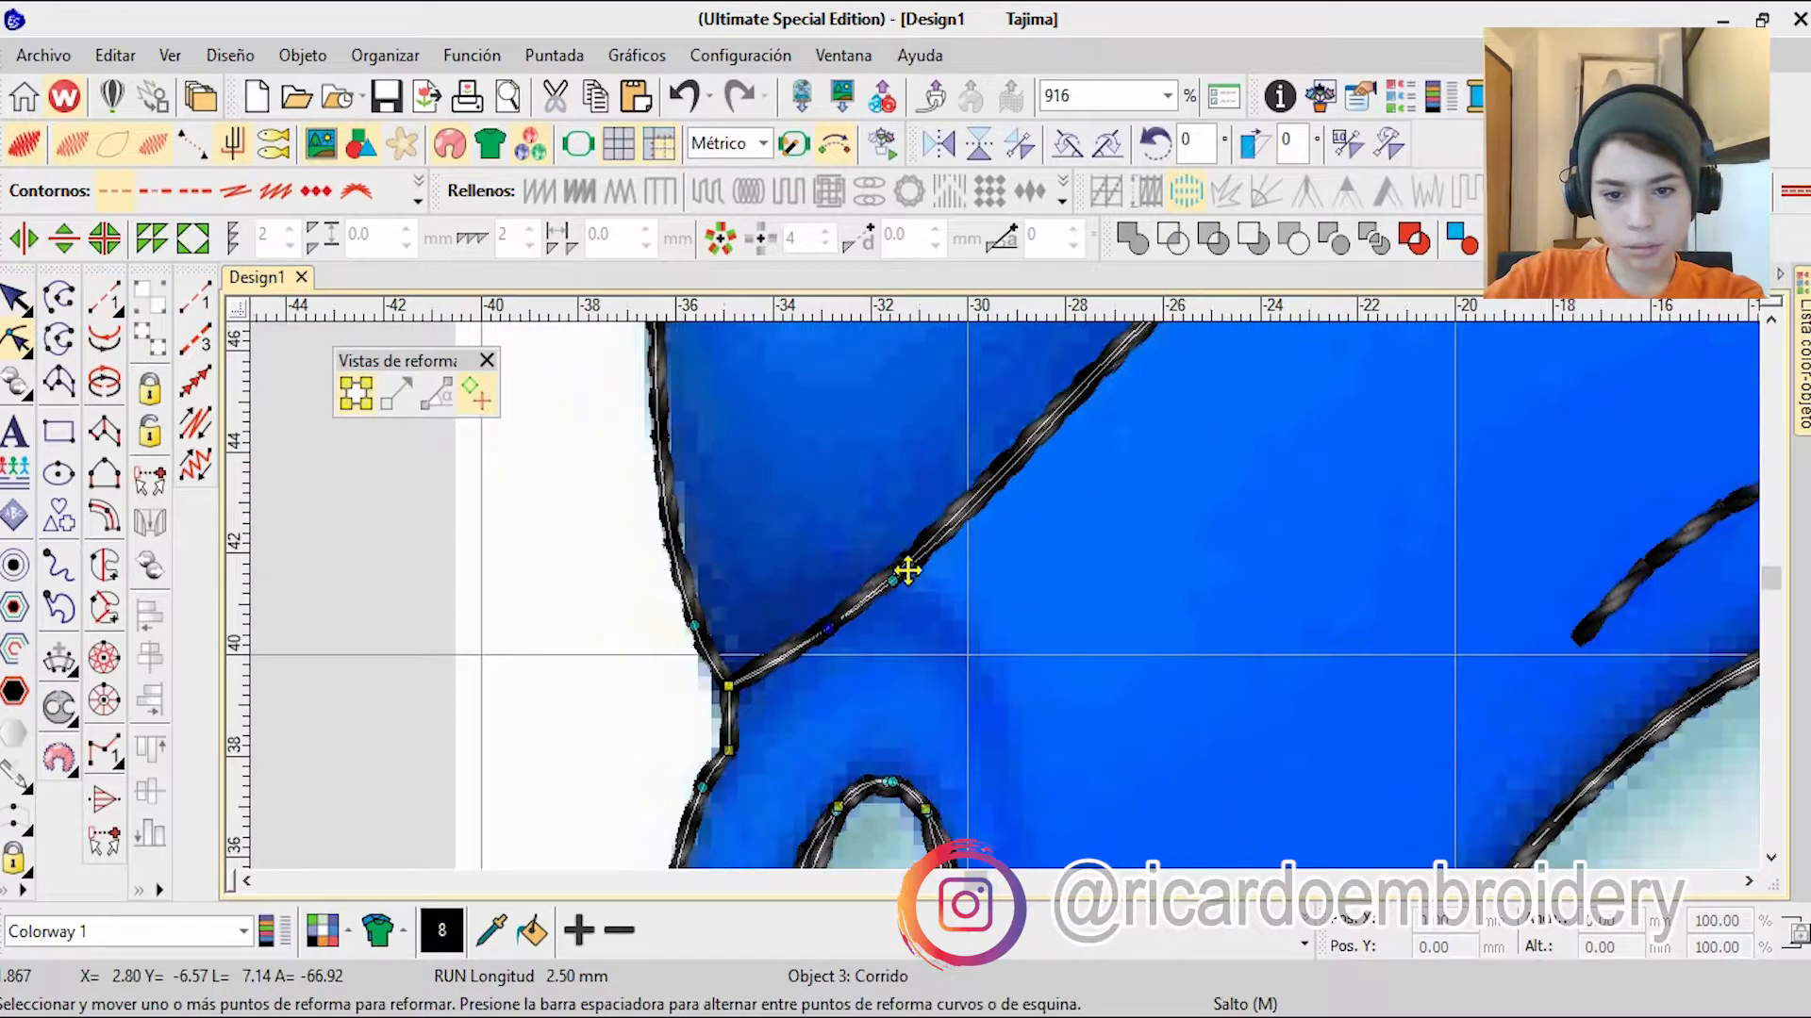
{"action": "scroll", "coordinate": [1001, 592], "scroll_direction": "down", "scroll_amount": 3}
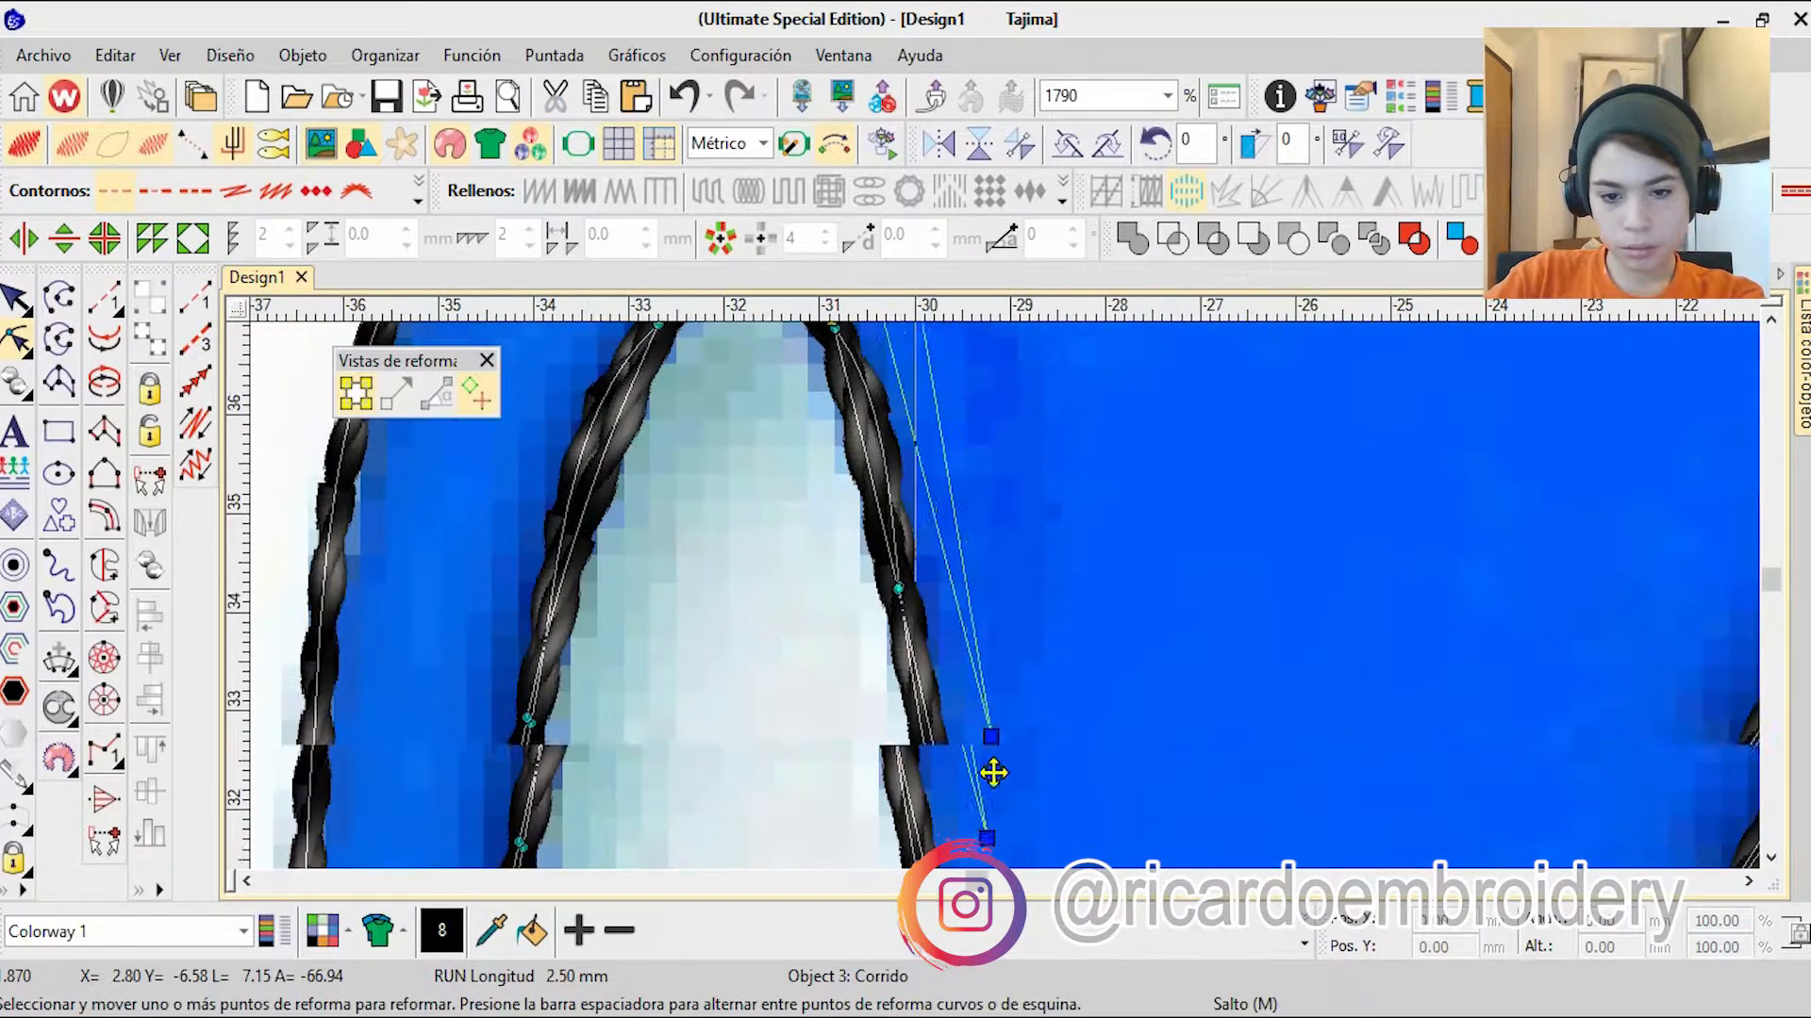
{"action": "scroll", "coordinate": [1005, 613], "scroll_direction": "down", "scroll_amount": 2}
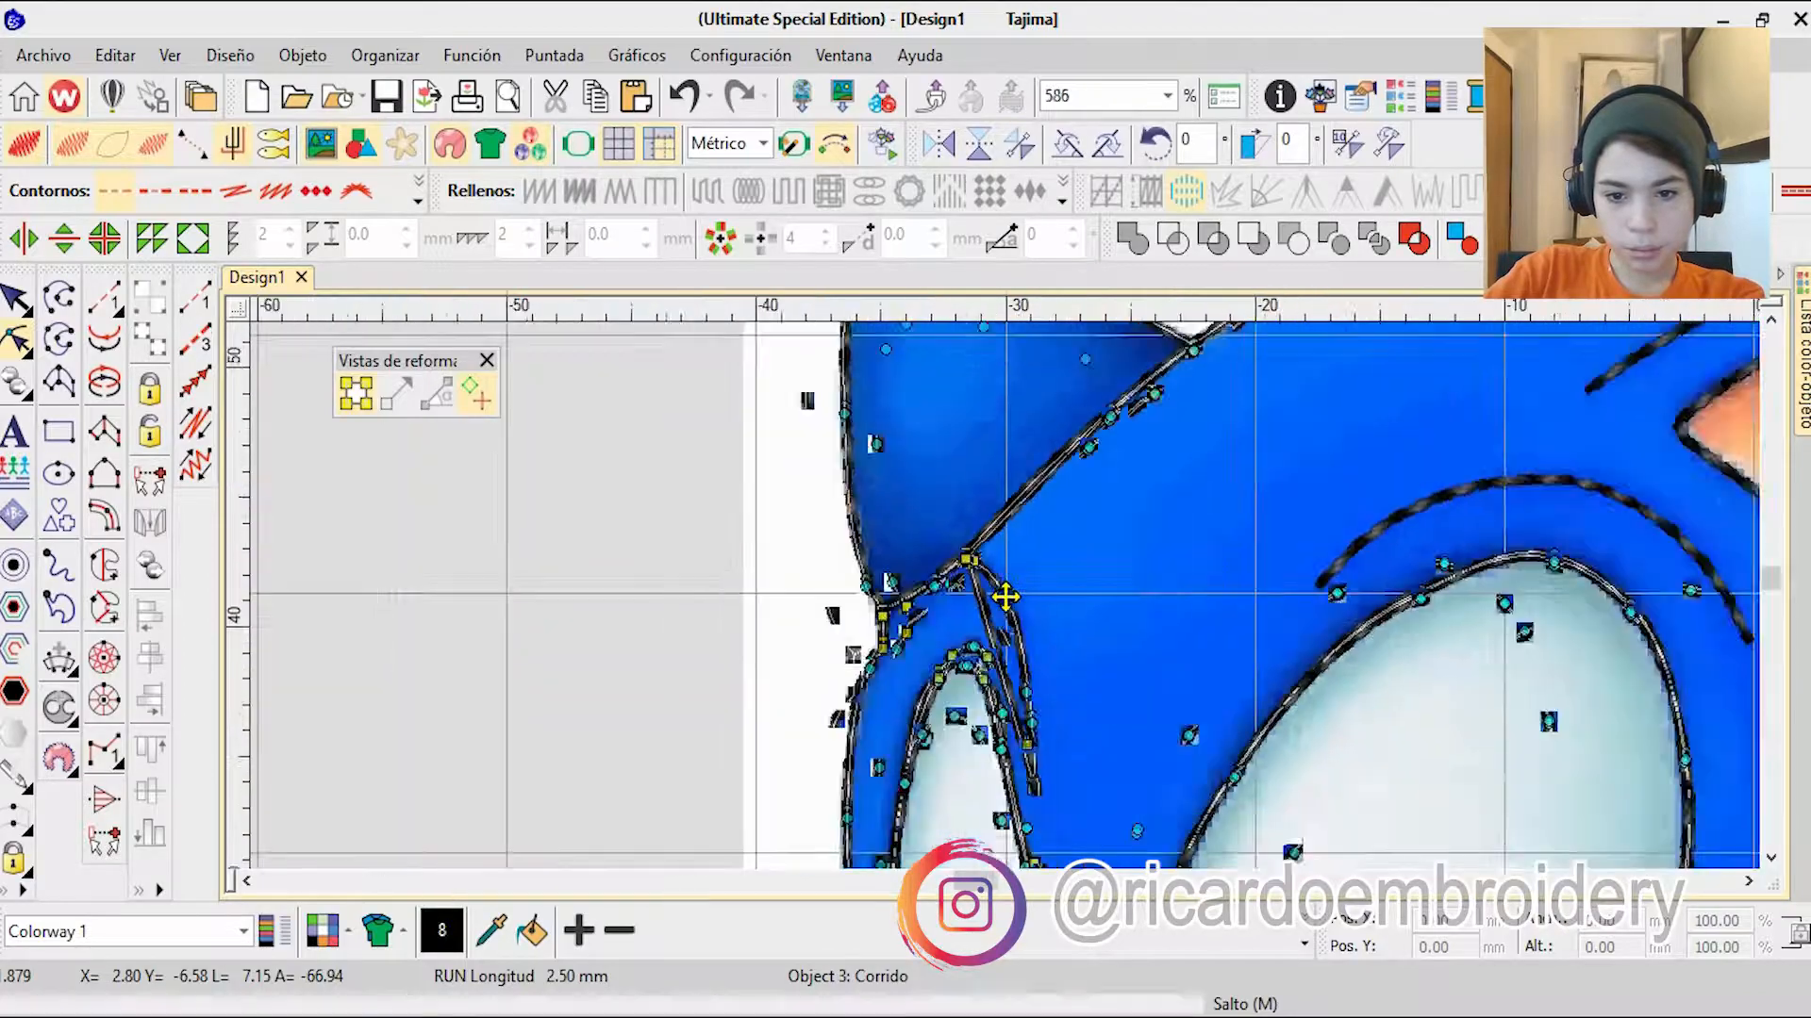
{"action": "scroll", "coordinate": [1003, 598], "scroll_direction": "up", "scroll_amount": 10}
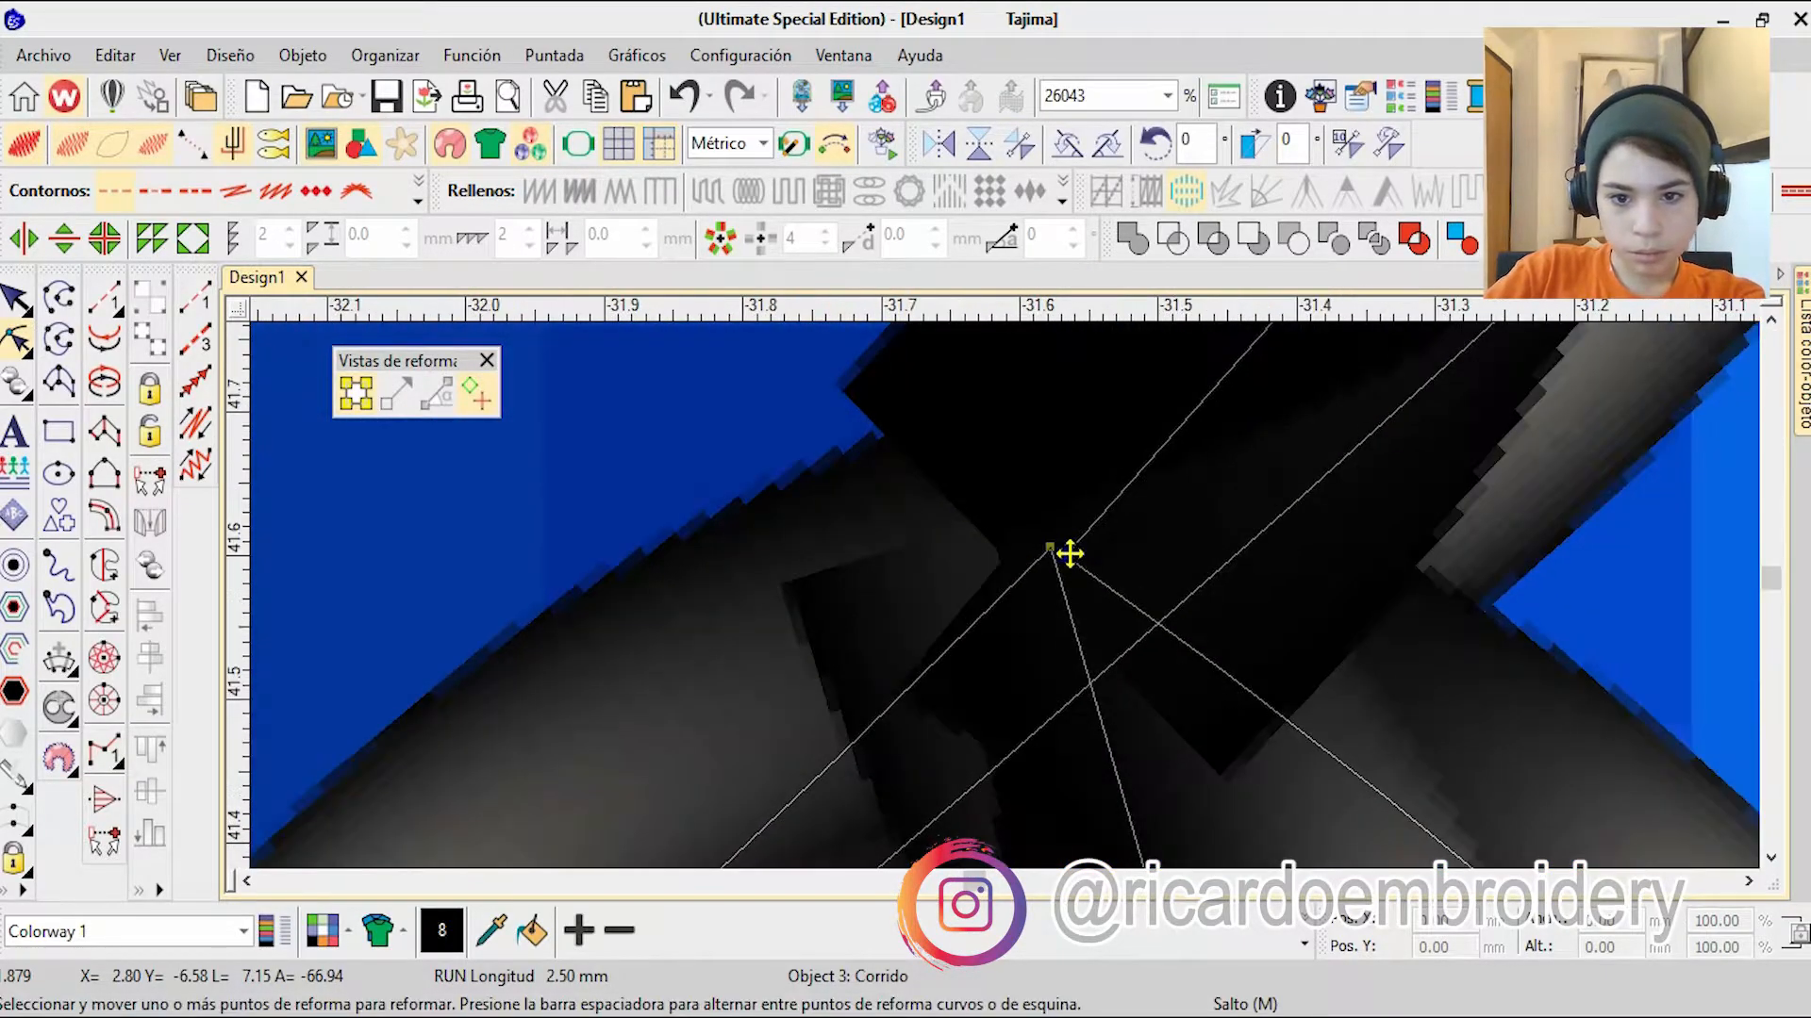
{"action": "left_click_drag", "start_coordinate": [1069, 554], "coordinate": [1102, 632]}
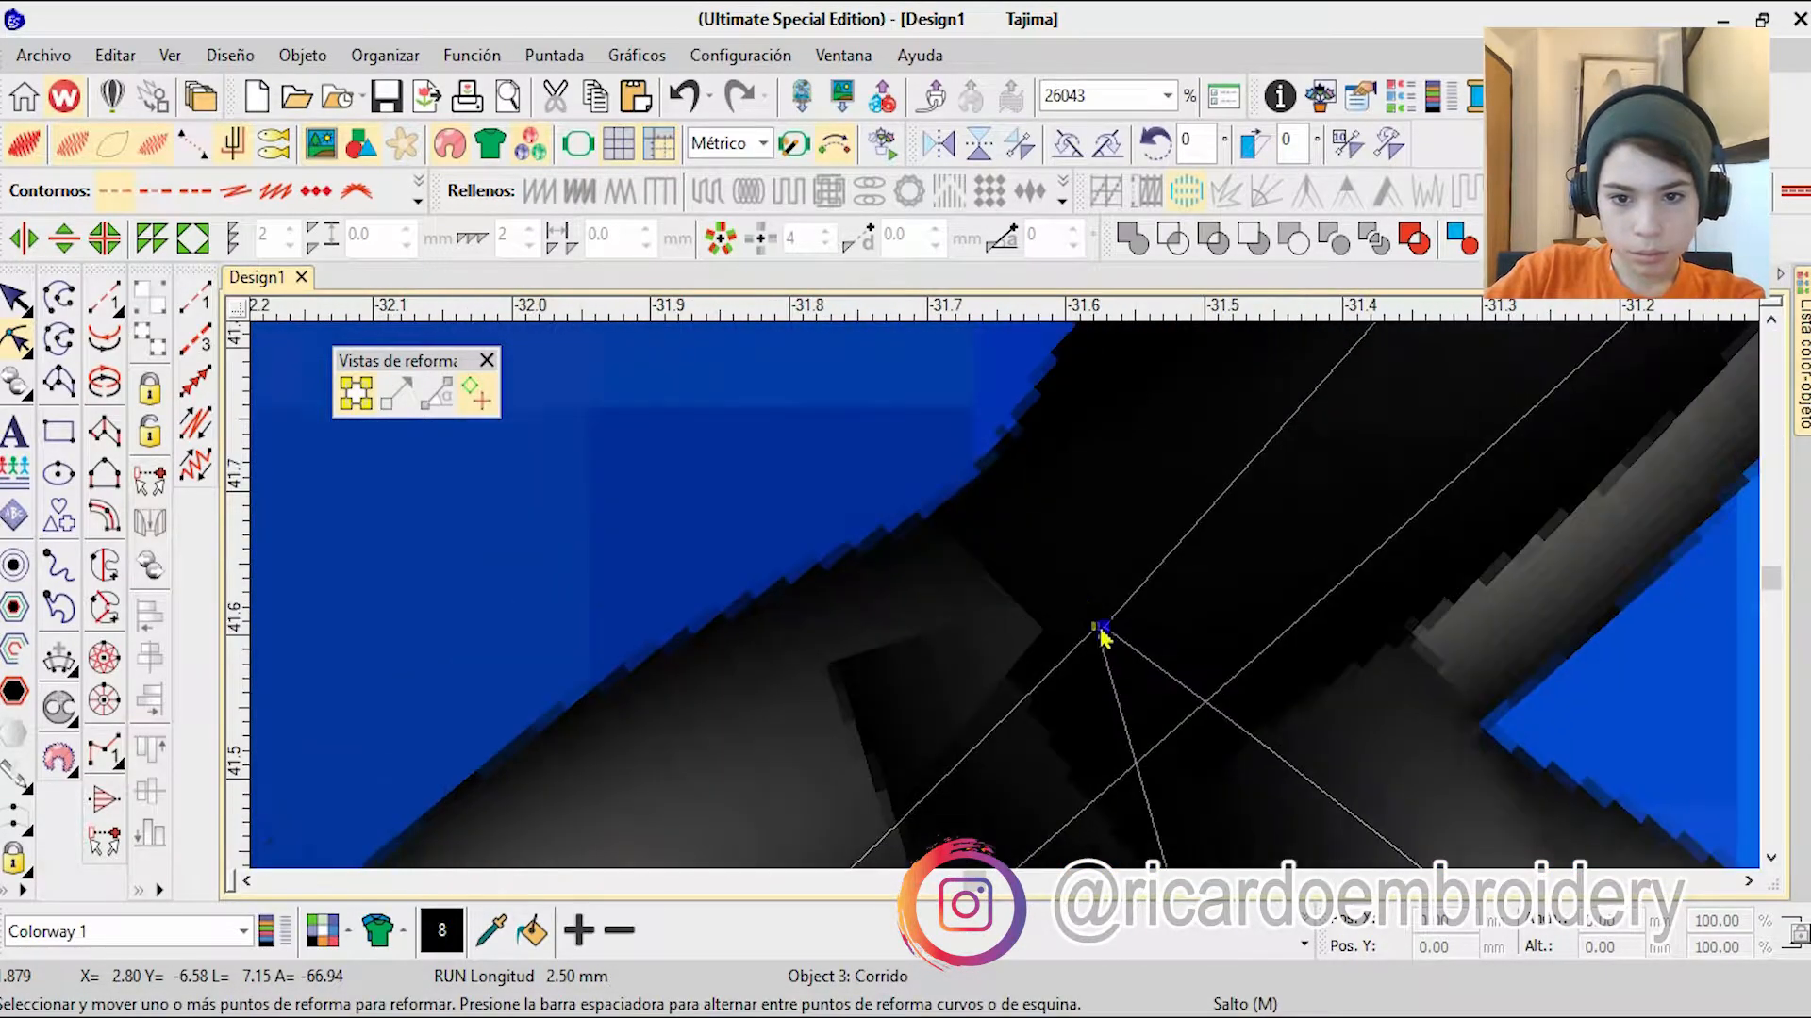
Step: Reshape the brow crease beside the small eye so its two sides run together as one line
{"action": "scroll", "coordinate": [1100, 623], "scroll_direction": "down", "scroll_amount": 5}
{"action": "scroll", "coordinate": [971, 630], "scroll_direction": "up", "scroll_amount": 5}
{"action": "scroll", "coordinate": [851, 632], "scroll_direction": "down", "scroll_amount": 10}
{"action": "scroll", "coordinate": [991, 610], "scroll_direction": "up", "scroll_amount": 2}
{"action": "double_click", "coordinate": [961, 605]}
{"action": "scroll", "coordinate": [906, 617], "scroll_direction": "up", "scroll_amount": 8}
{"action": "scroll", "coordinate": [816, 615], "scroll_direction": "down", "scroll_amount": 7}
{"action": "scroll", "coordinate": [813, 611], "scroll_direction": "down", "scroll_amount": 8}
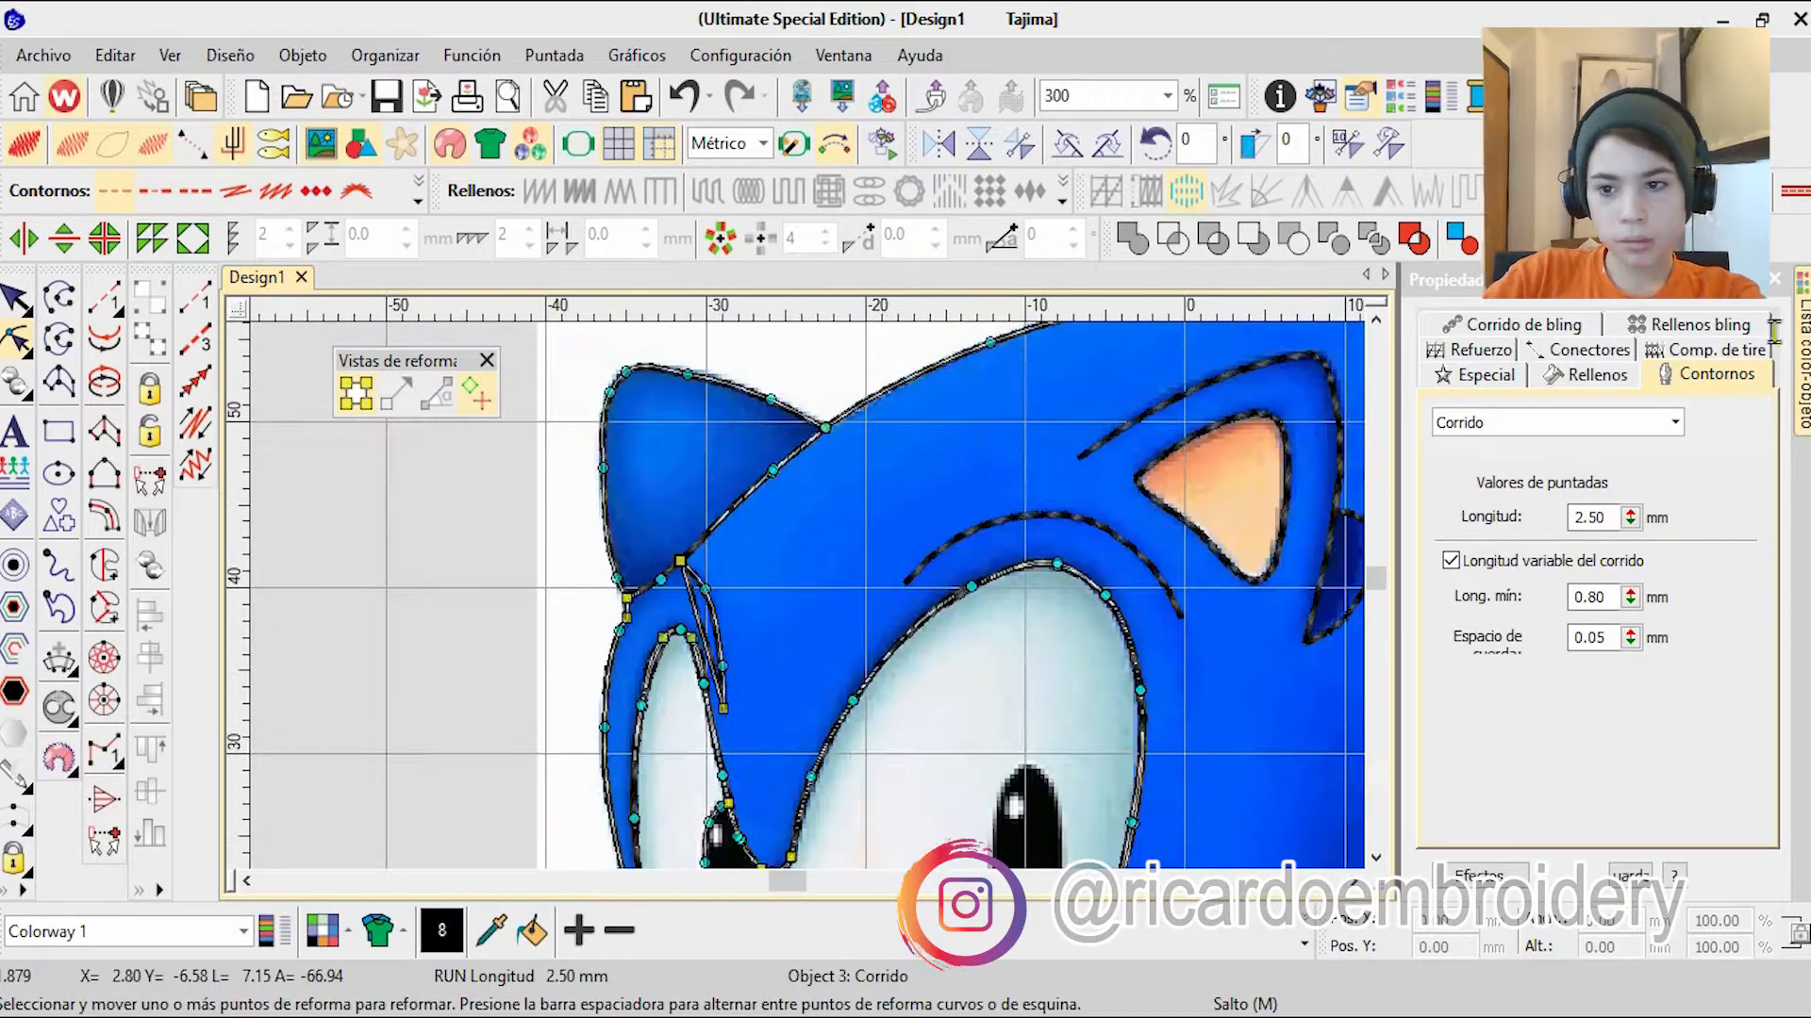
{"action": "scroll", "coordinate": [1164, 614], "scroll_direction": "up", "scroll_amount": 5}
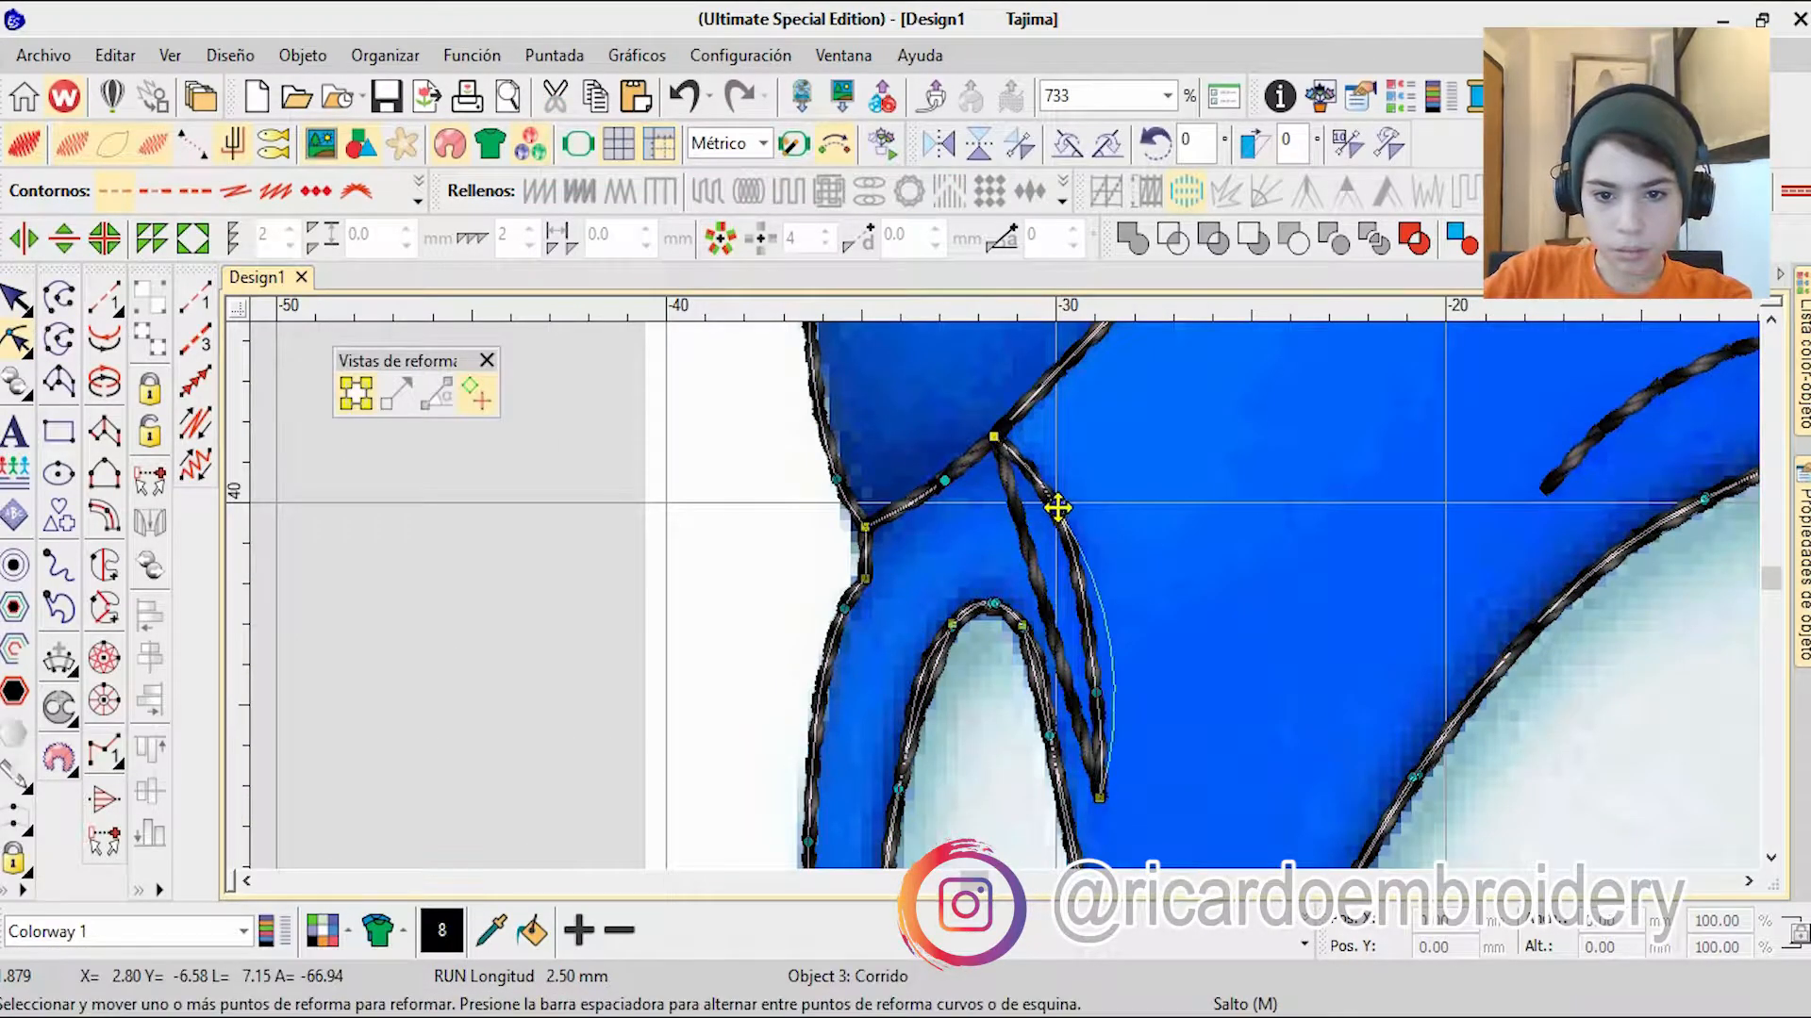
{"action": "scroll", "coordinate": [1097, 694], "scroll_direction": "down", "scroll_amount": 8}
{"action": "left_click", "coordinate": [1628, 637]}
{"action": "scroll", "coordinate": [1226, 716], "scroll_direction": "down", "scroll_amount": 2}
Step: Trace the smile with a run-stitch curve, covering the cheek corner arc and the mouth line down across the muzzle
{"action": "left_click", "coordinate": [195, 300]}
{"action": "scroll", "coordinate": [981, 405], "scroll_direction": "up", "scroll_amount": 4}
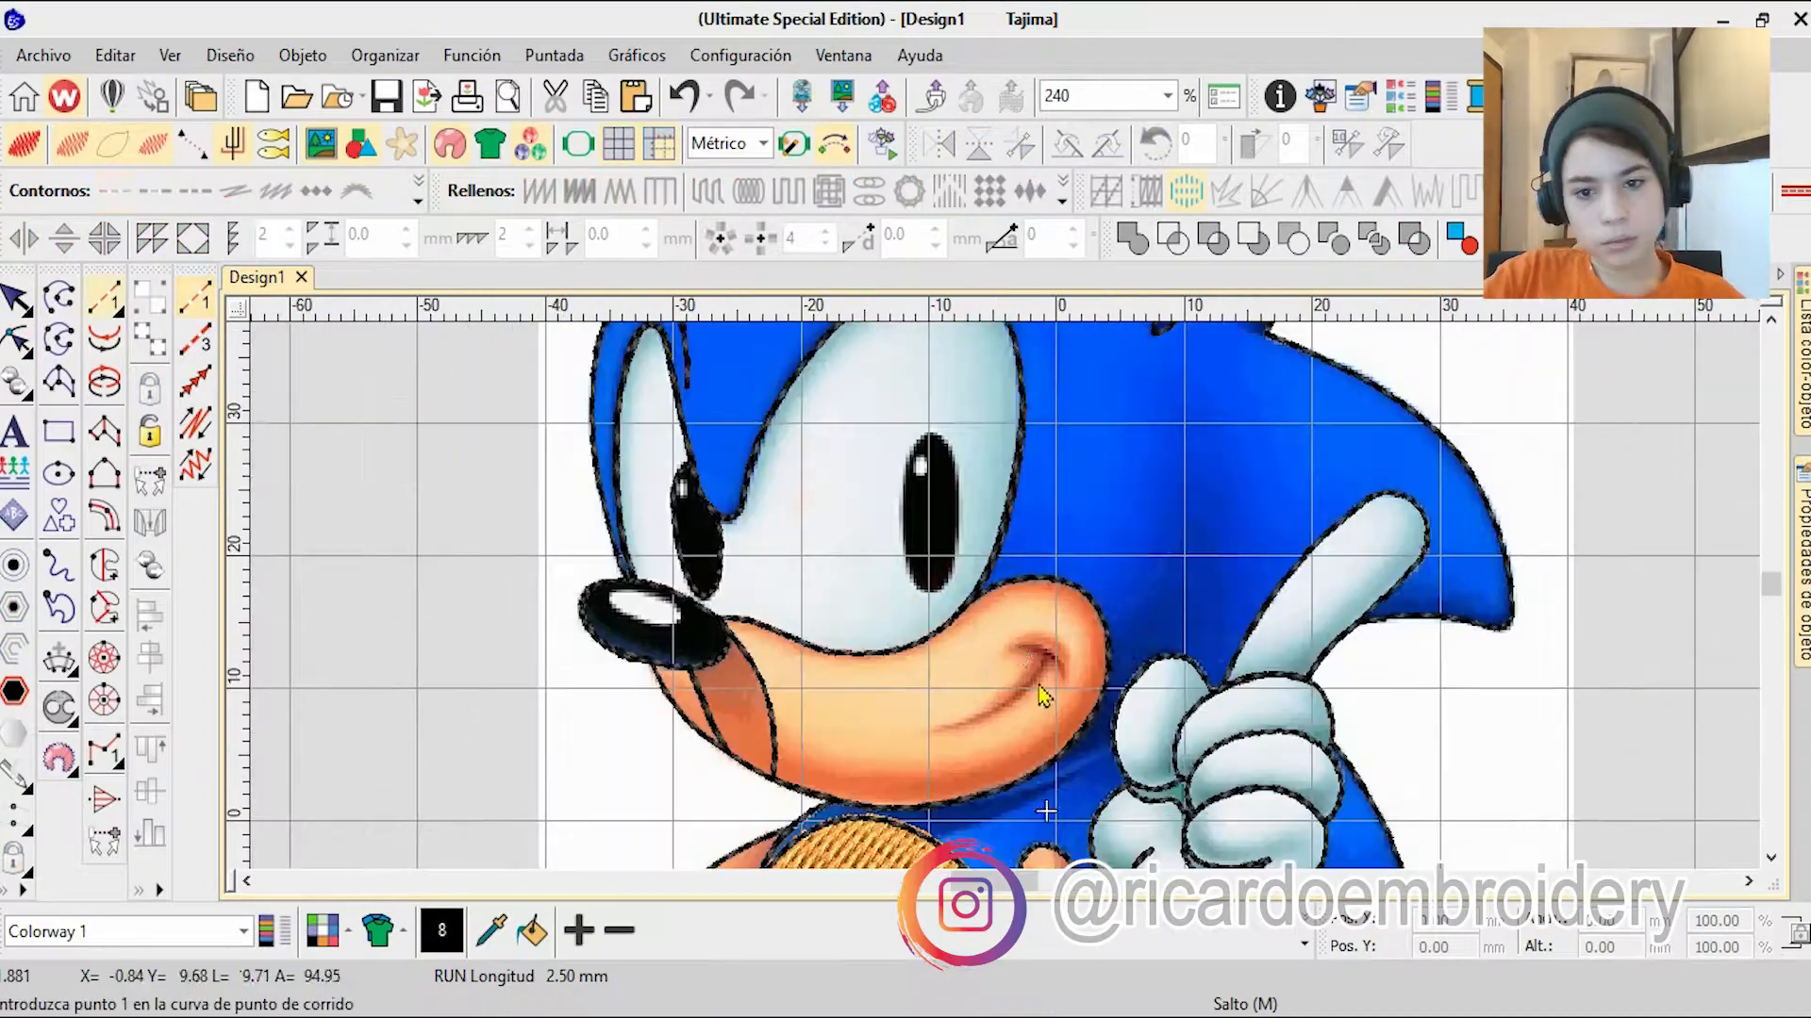
{"action": "scroll", "coordinate": [1023, 650], "scroll_direction": "up", "scroll_amount": 5}
{"action": "left_click", "coordinate": [1092, 603]}
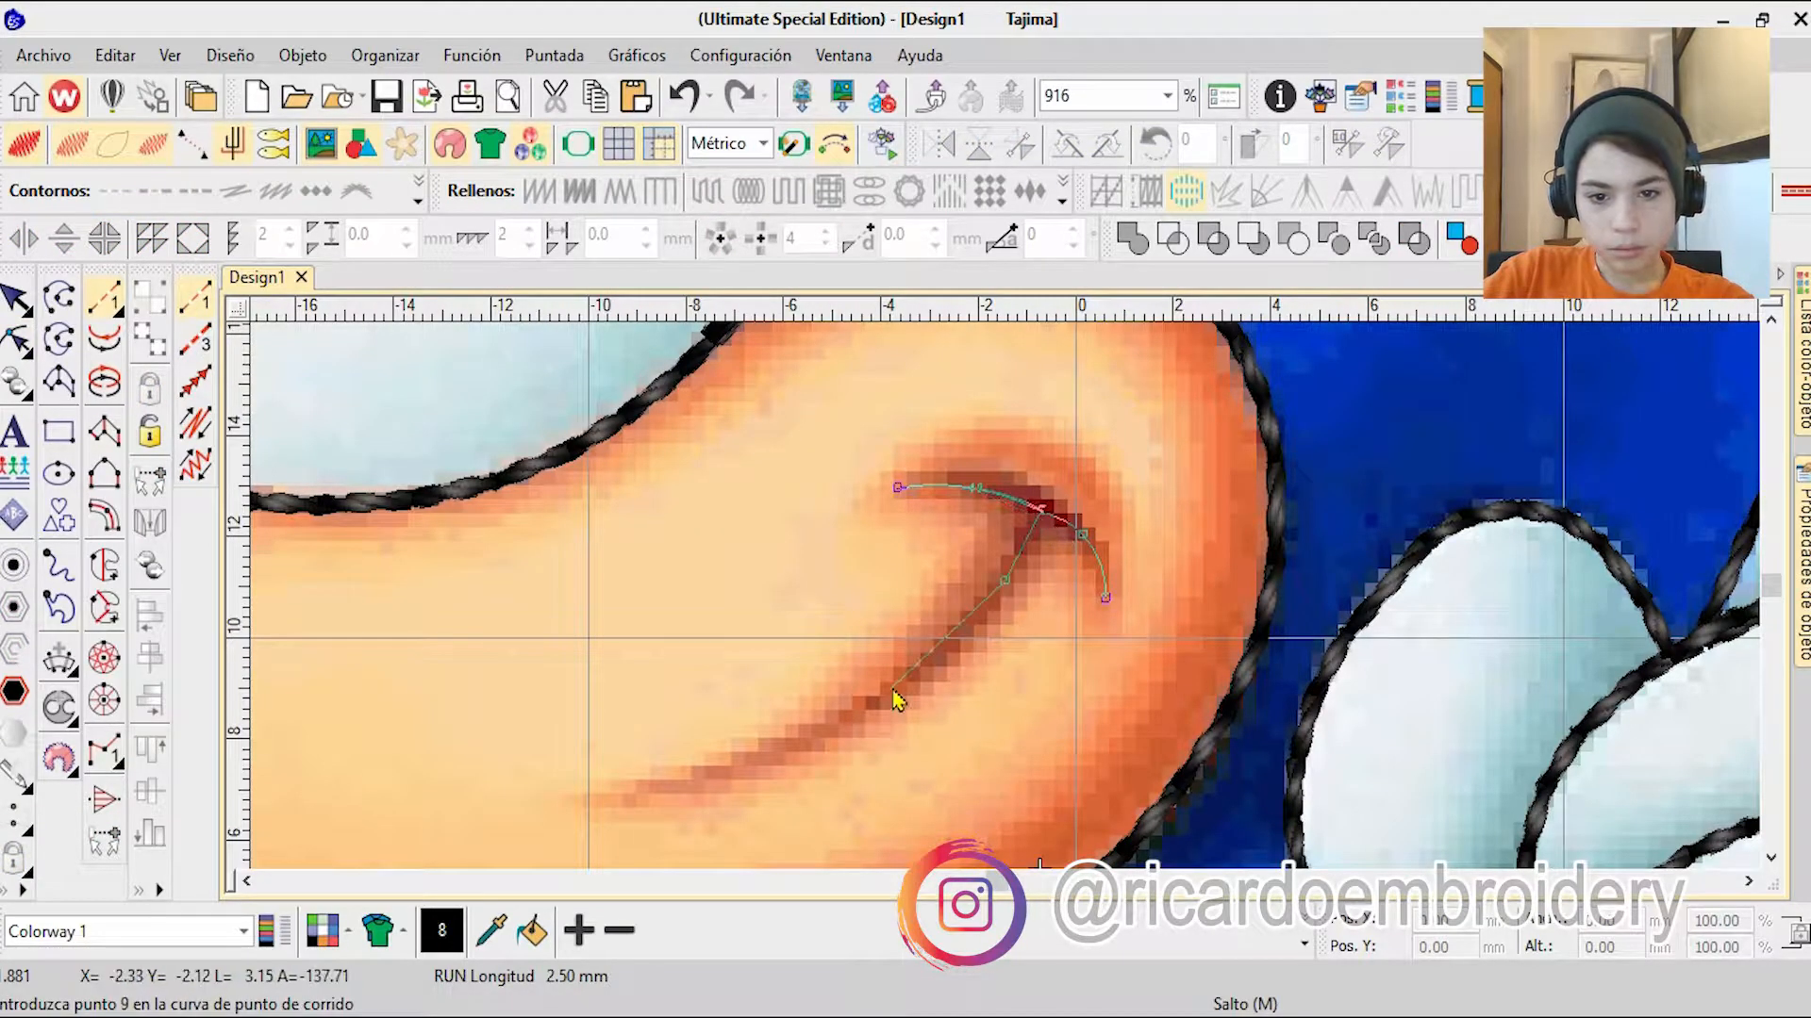
{"action": "scroll", "coordinate": [618, 806], "scroll_direction": "down", "scroll_amount": 8}
{"action": "scroll", "coordinate": [1019, 507], "scroll_direction": "up", "scroll_amount": 4}
{"action": "key", "text": "Return"}
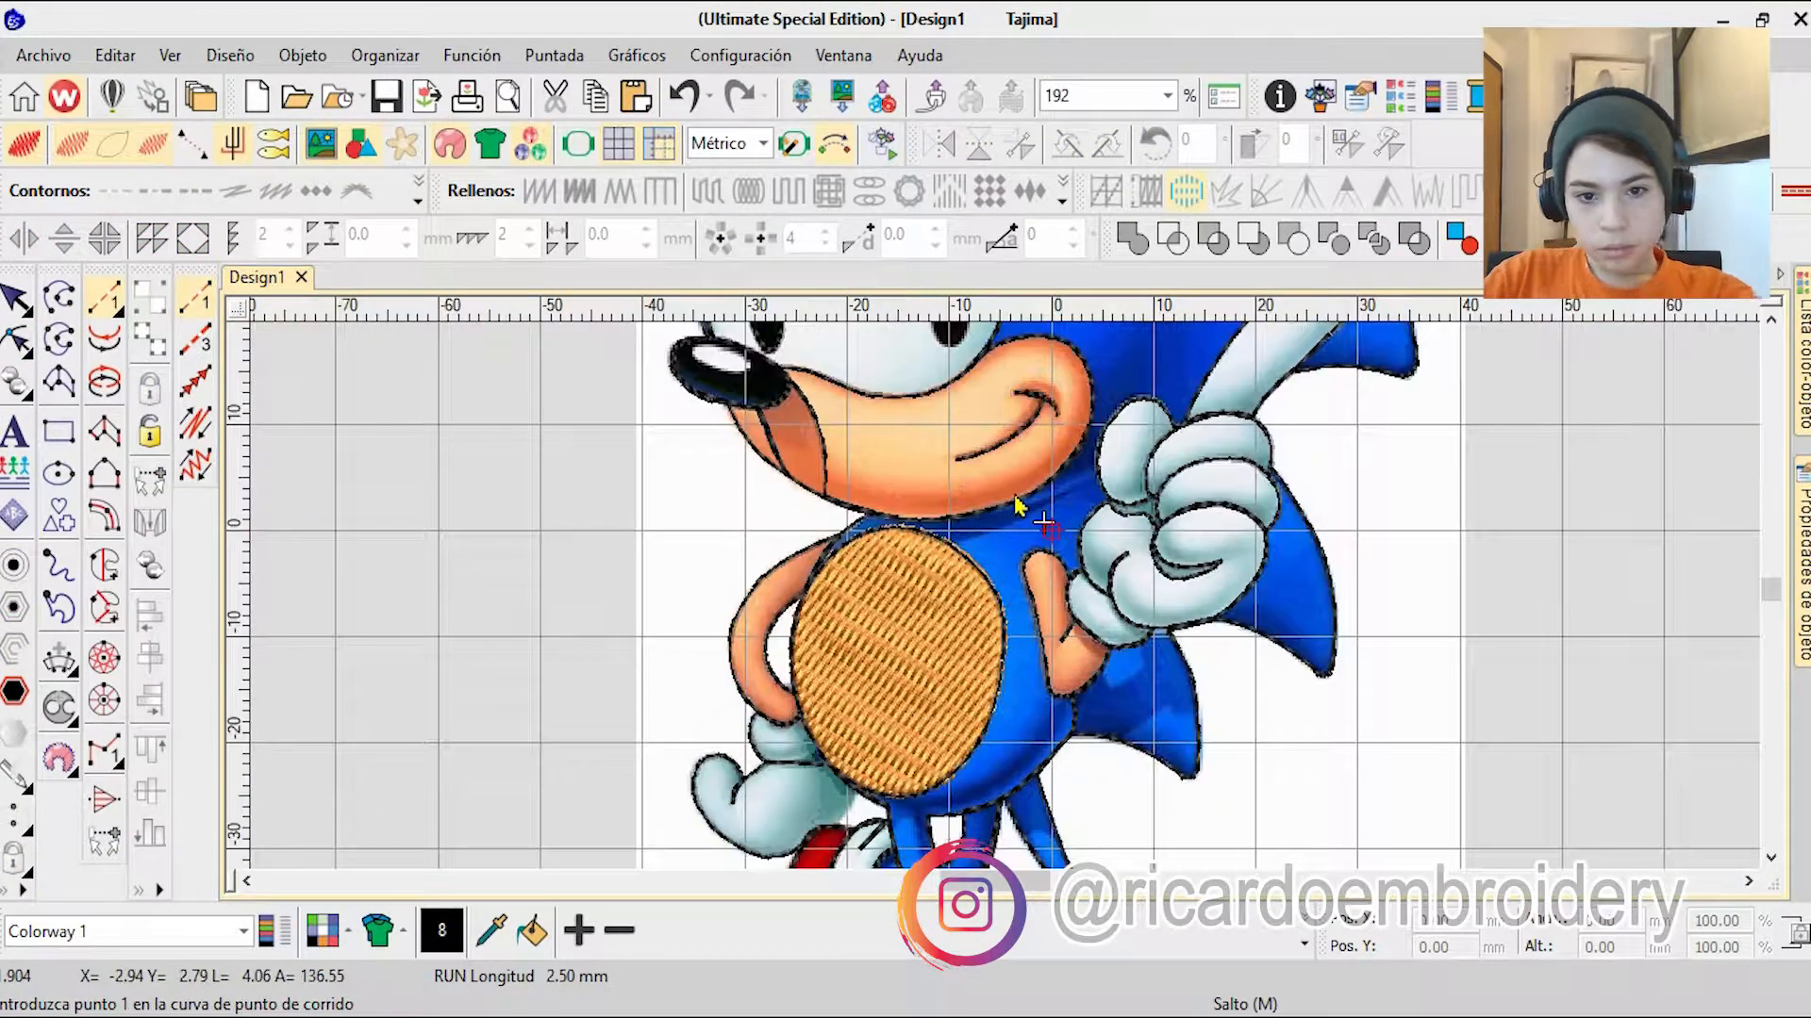
Step: Adjust the main outline's node around the junction of arm and torso below the chin
{"action": "scroll", "coordinate": [980, 498], "scroll_direction": "up", "scroll_amount": 4}
{"action": "scroll", "coordinate": [983, 547], "scroll_direction": "down", "scroll_amount": 4}
{"action": "scroll", "coordinate": [983, 594], "scroll_direction": "up", "scroll_amount": 2}
{"action": "left_click", "coordinate": [13, 312]}
{"action": "left_click", "coordinate": [16, 339]}
{"action": "scroll", "coordinate": [1026, 388], "scroll_direction": "up", "scroll_amount": 5}
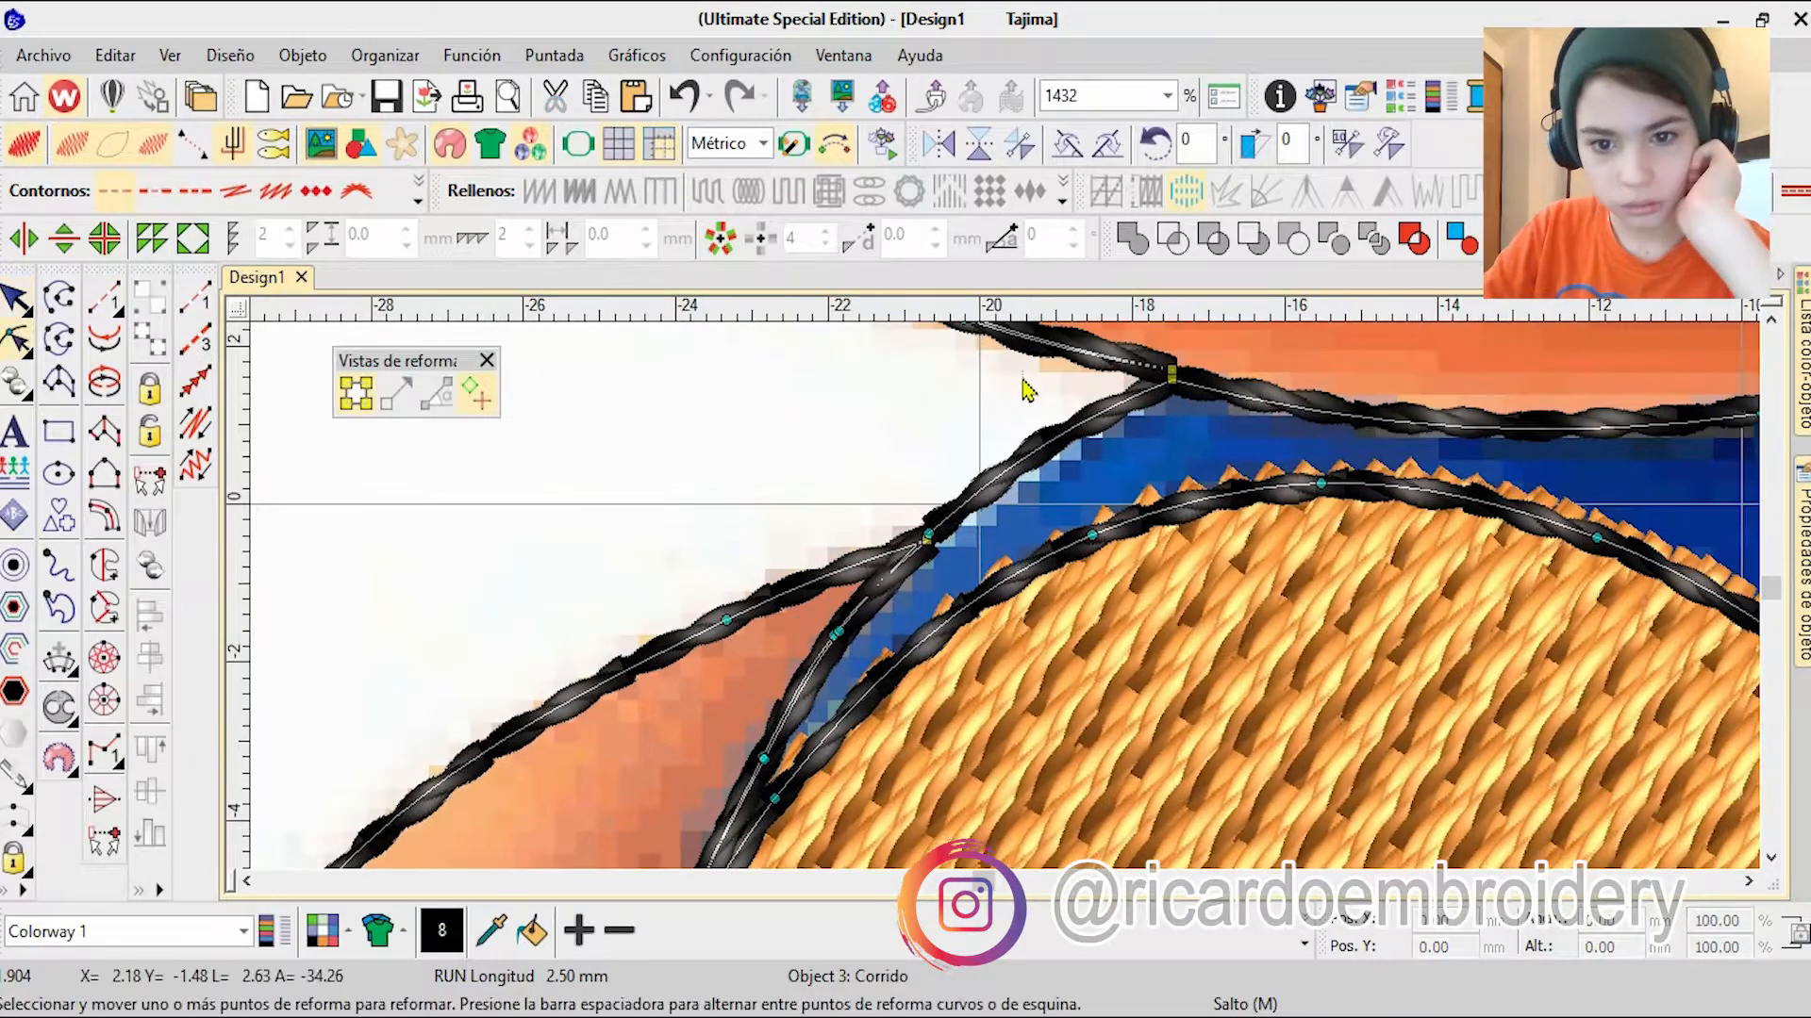
{"action": "scroll", "coordinate": [1026, 388], "scroll_direction": "down", "scroll_amount": 4}
{"action": "scroll", "coordinate": [981, 598], "scroll_direction": "up", "scroll_amount": 9}
{"action": "left_click_drag", "start_coordinate": [978, 598], "coordinate": [1006, 596]}
Step: Pull the nodes of the shadow line on the muzzle away from the shadow and toward the nose's lower edge
{"action": "scroll", "coordinate": [1006, 597], "scroll_direction": "down", "scroll_amount": 2}
{"action": "scroll", "coordinate": [1006, 597], "scroll_direction": "down", "scroll_amount": 10}
{"action": "scroll", "coordinate": [829, 410], "scroll_direction": "up", "scroll_amount": 8}
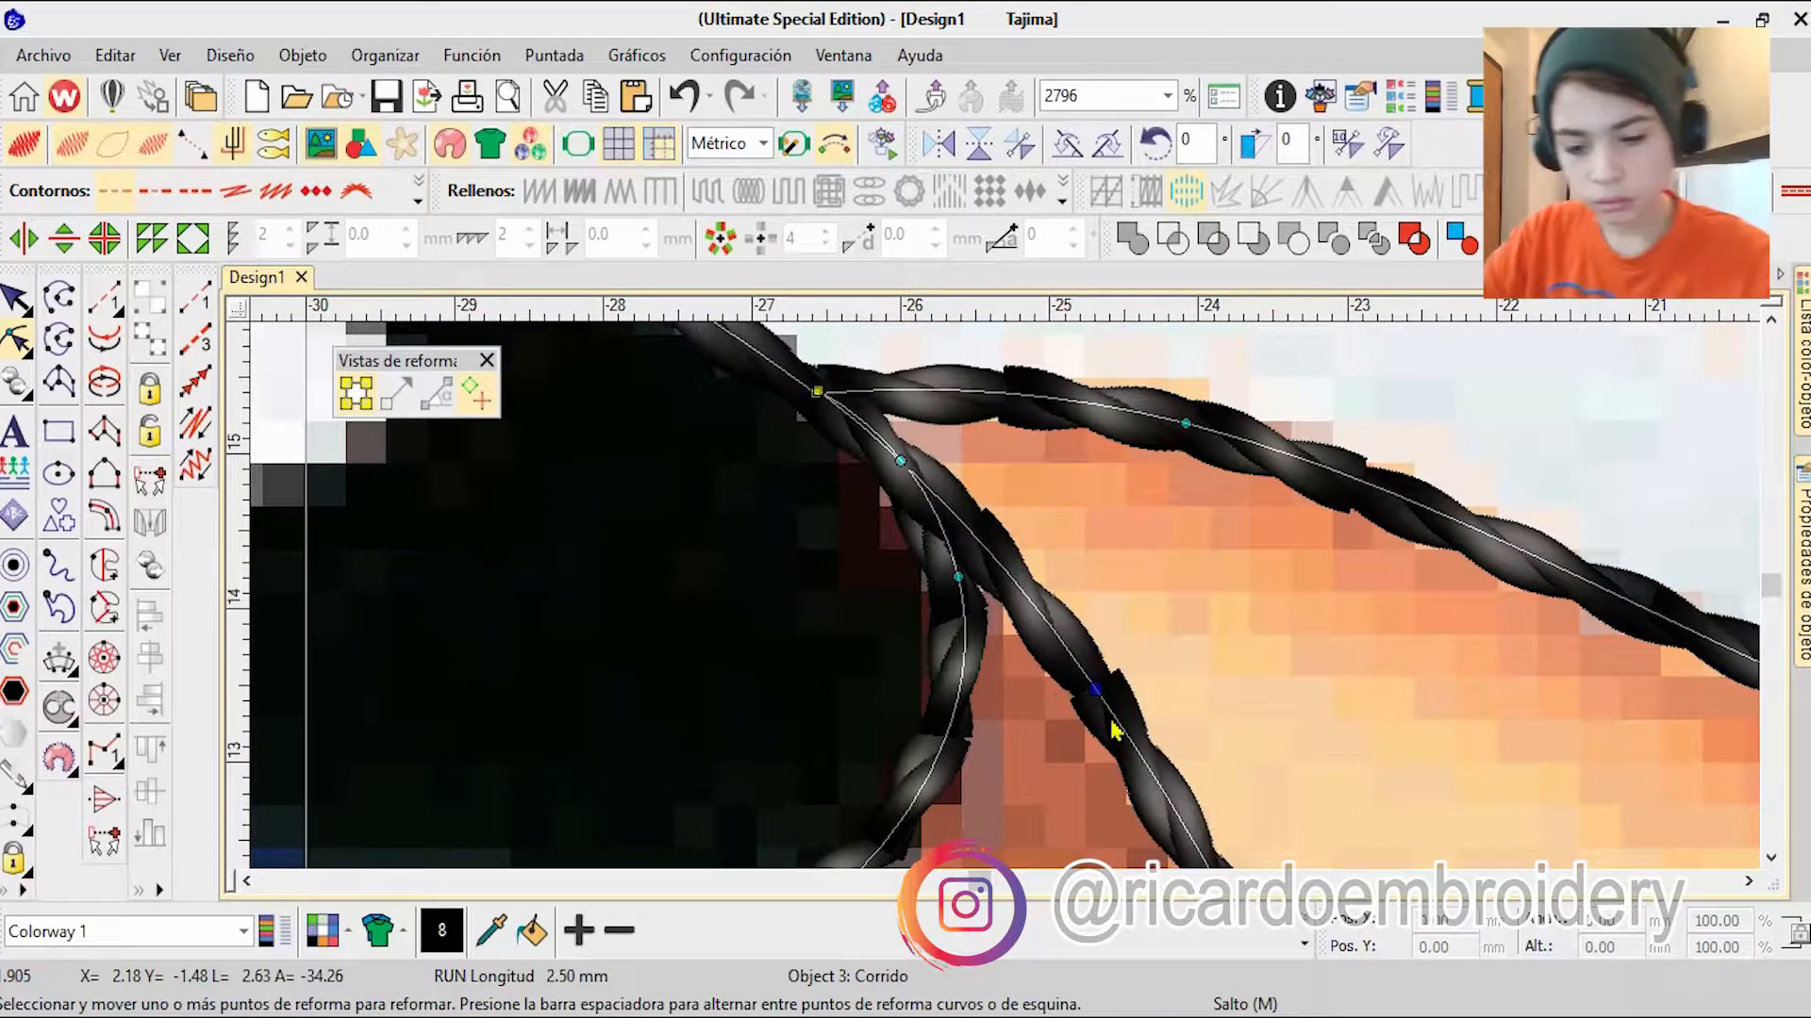
{"action": "scroll", "coordinate": [1003, 608], "scroll_direction": "down", "scroll_amount": 5}
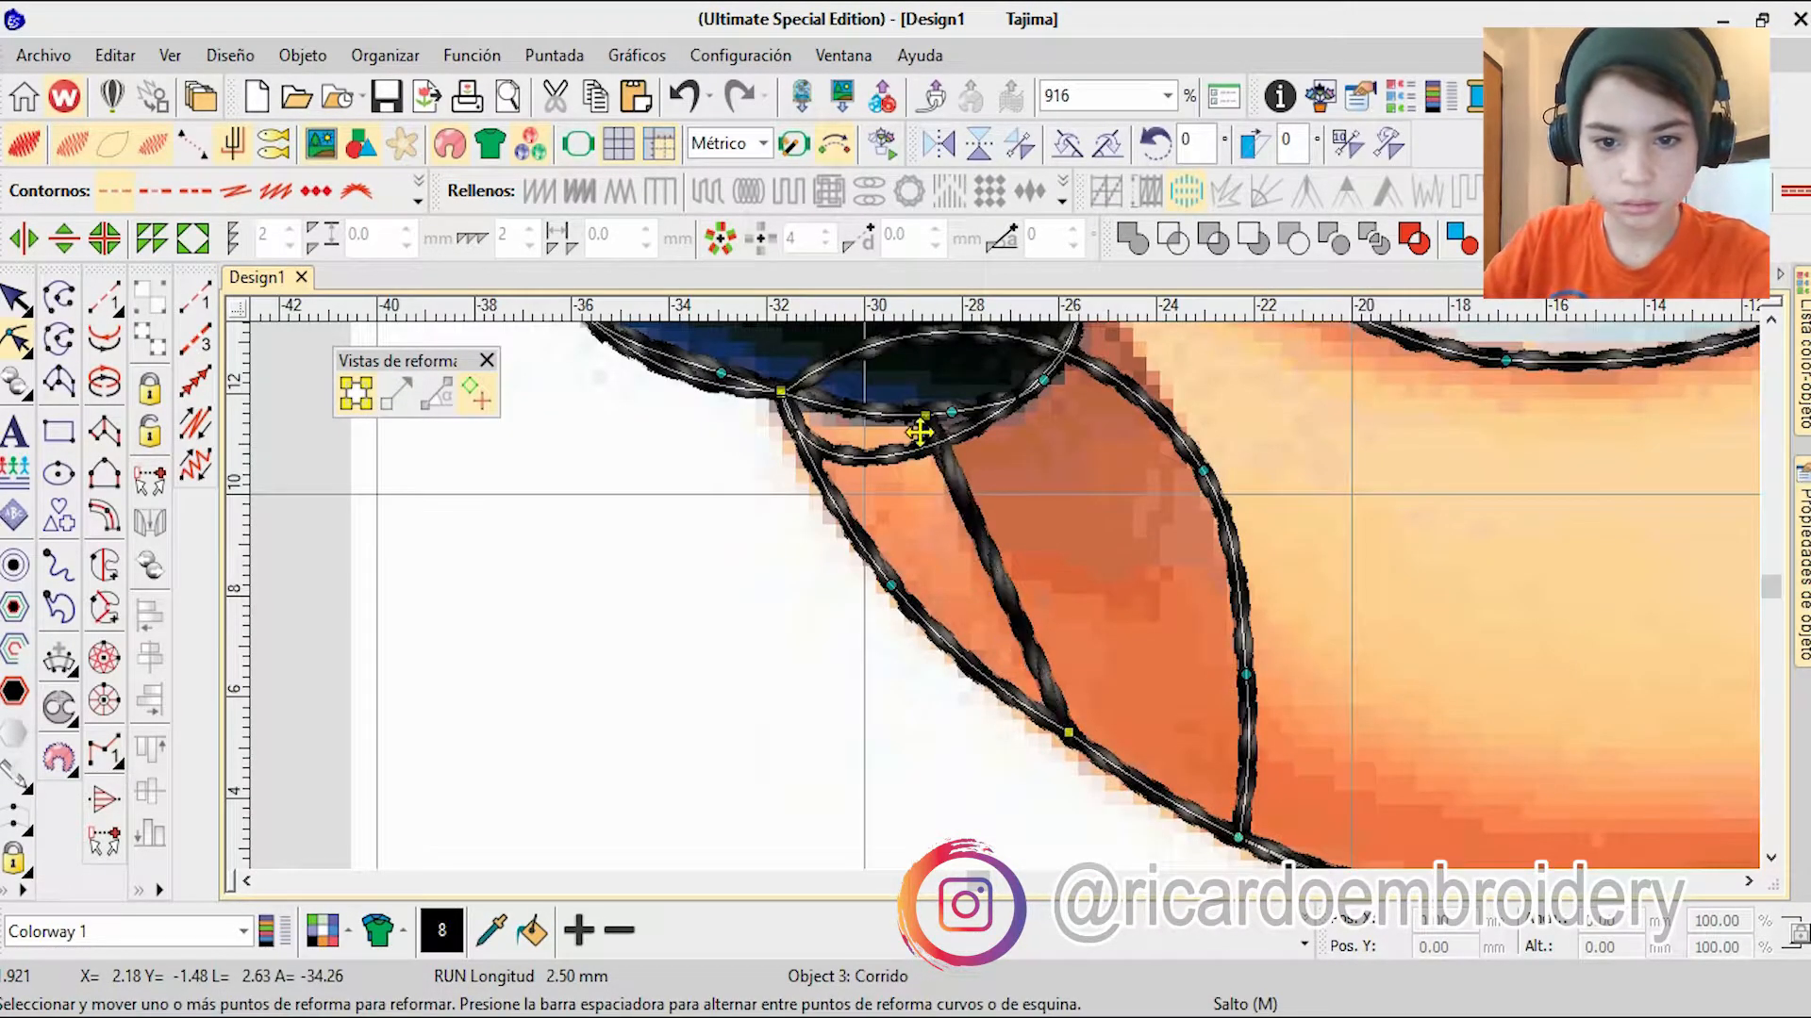
{"action": "left_click_drag", "start_coordinate": [1206, 572], "coordinate": [1131, 776]}
{"action": "left_click_drag", "start_coordinate": [992, 726], "coordinate": [891, 585]}
{"action": "left_click_drag", "start_coordinate": [1245, 675], "coordinate": [1307, 550]}
Step: Align the remaining shadow-line nodes with the nose's right and lower outline, and finish reshaping
{"action": "scroll", "coordinate": [890, 408], "scroll_direction": "up", "scroll_amount": 3}
{"action": "scroll", "coordinate": [1360, 391], "scroll_direction": "up", "scroll_amount": 2}
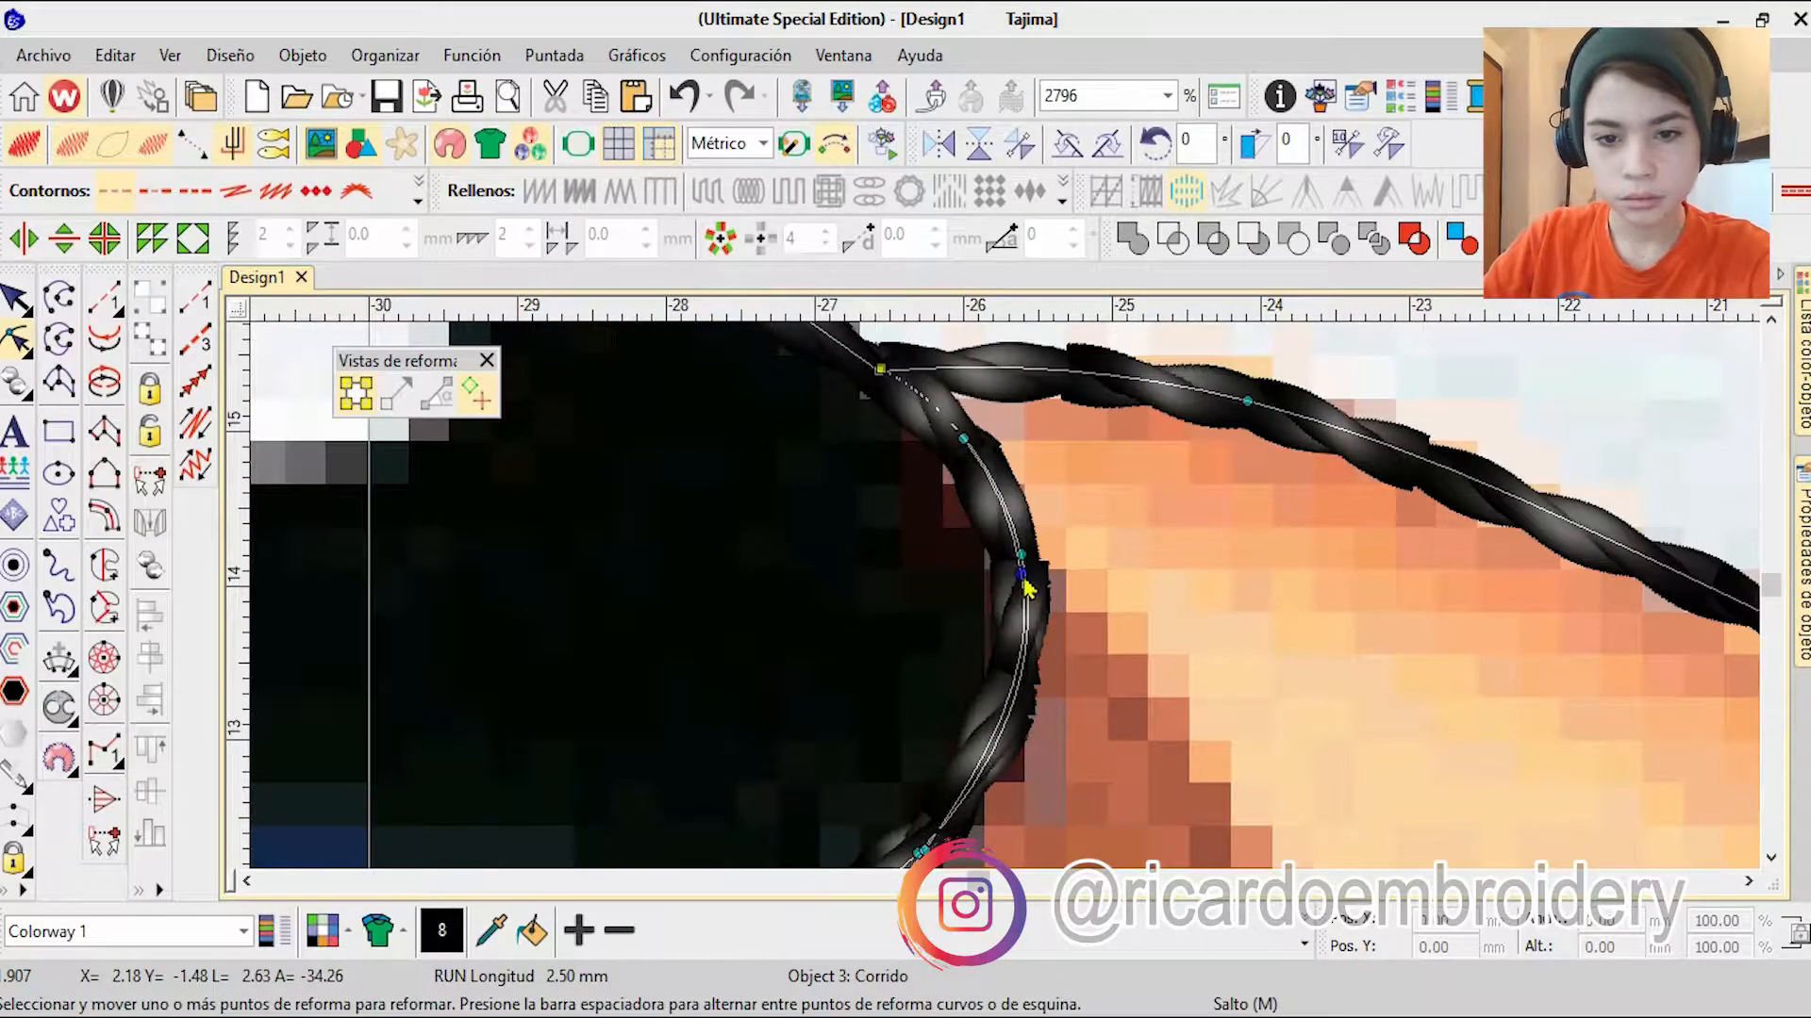
{"action": "scroll", "coordinate": [1007, 608], "scroll_direction": "down", "scroll_amount": 3}
{"action": "left_click_drag", "start_coordinate": [964, 545], "coordinate": [962, 551]}
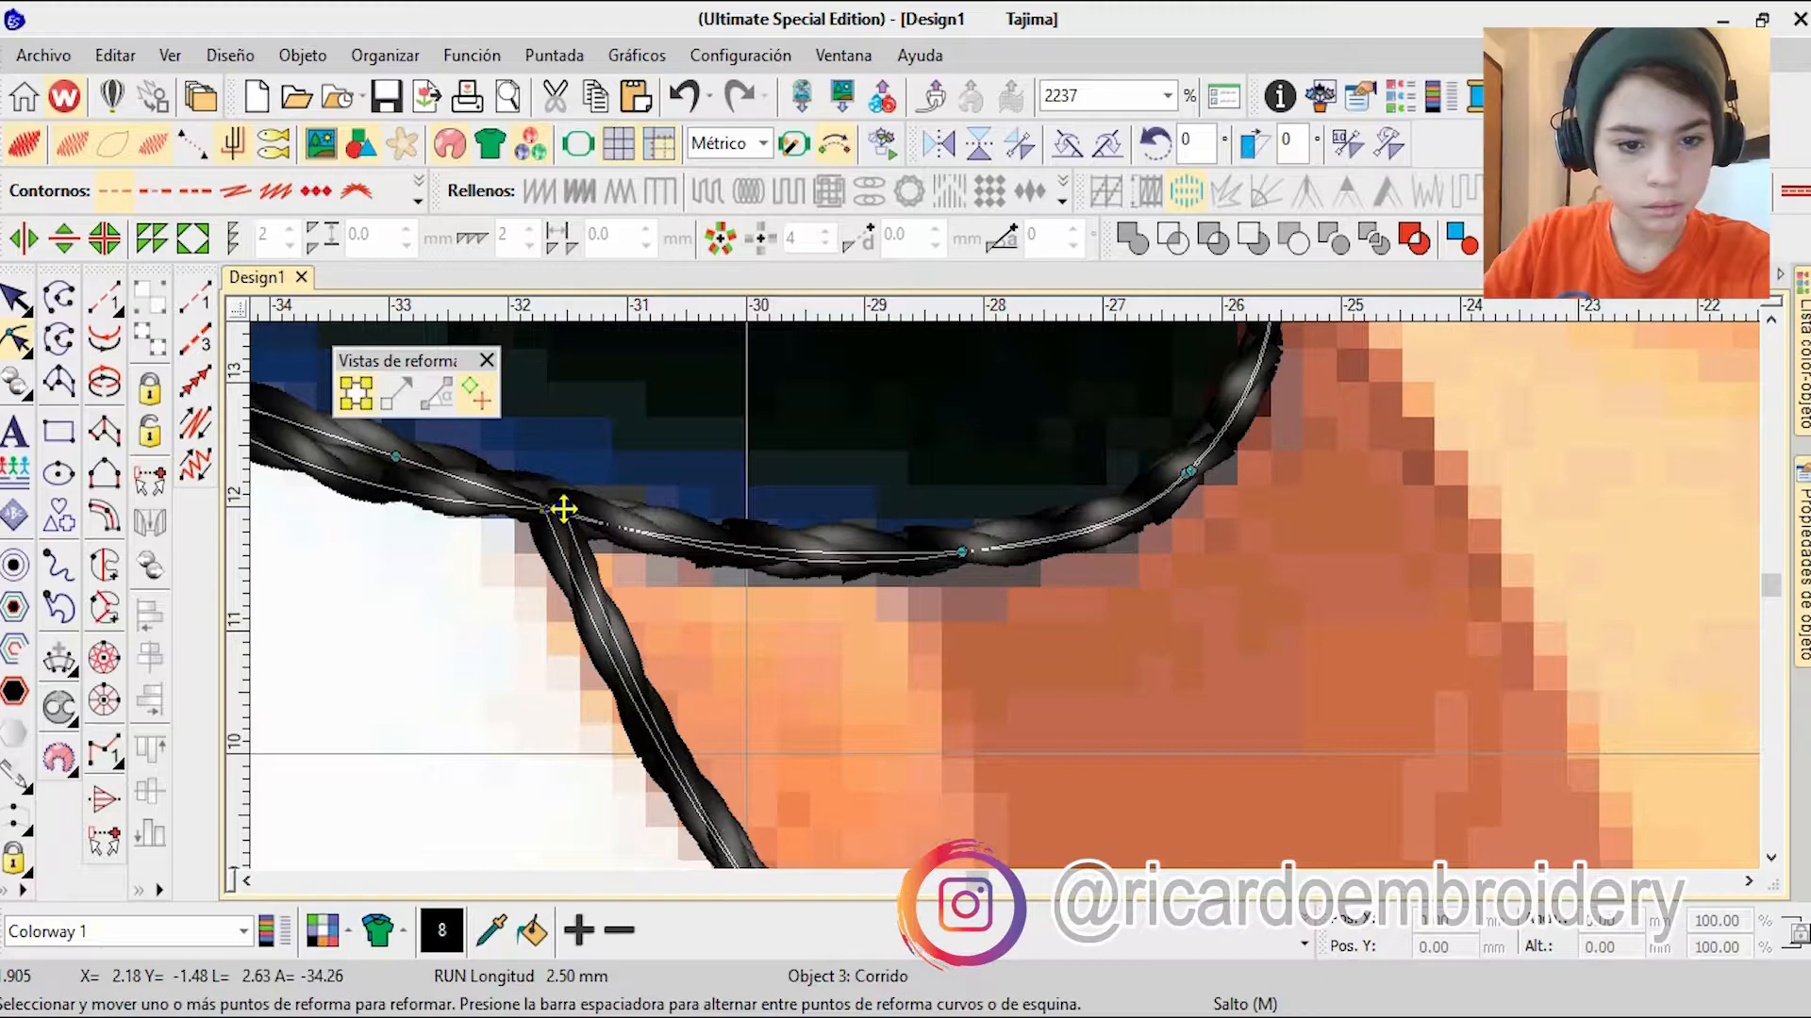
{"action": "scroll", "coordinate": [999, 623], "scroll_direction": "down", "scroll_amount": 10}
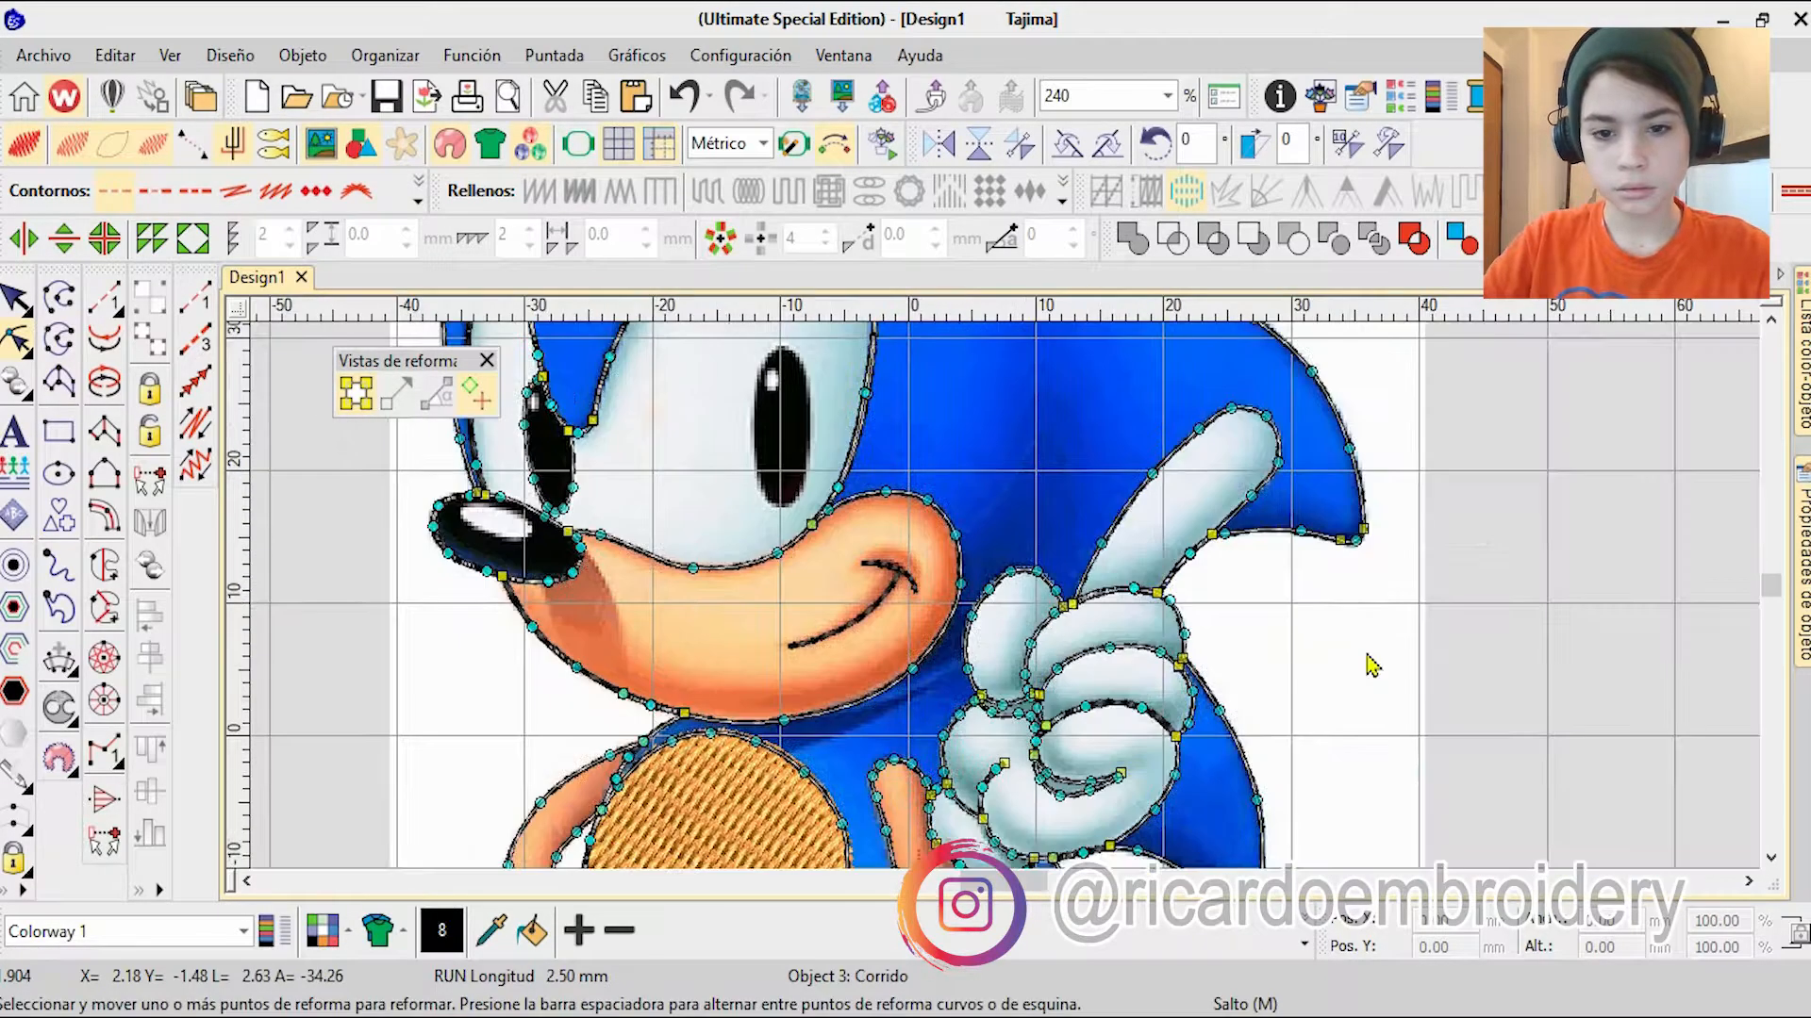
{"action": "key", "text": "Escape"}
Step: Start a complex fill for the eye whites at the nose, following the muzzle's upper edge to the large eye's right side
{"action": "scroll", "coordinate": [1372, 666], "scroll_direction": "down", "scroll_amount": 4}
{"action": "scroll", "coordinate": [922, 547], "scroll_direction": "up", "scroll_amount": 4}
{"action": "scroll", "coordinate": [843, 486], "scroll_direction": "down", "scroll_amount": 4}
{"action": "scroll", "coordinate": [872, 348], "scroll_direction": "up", "scroll_amount": 7}
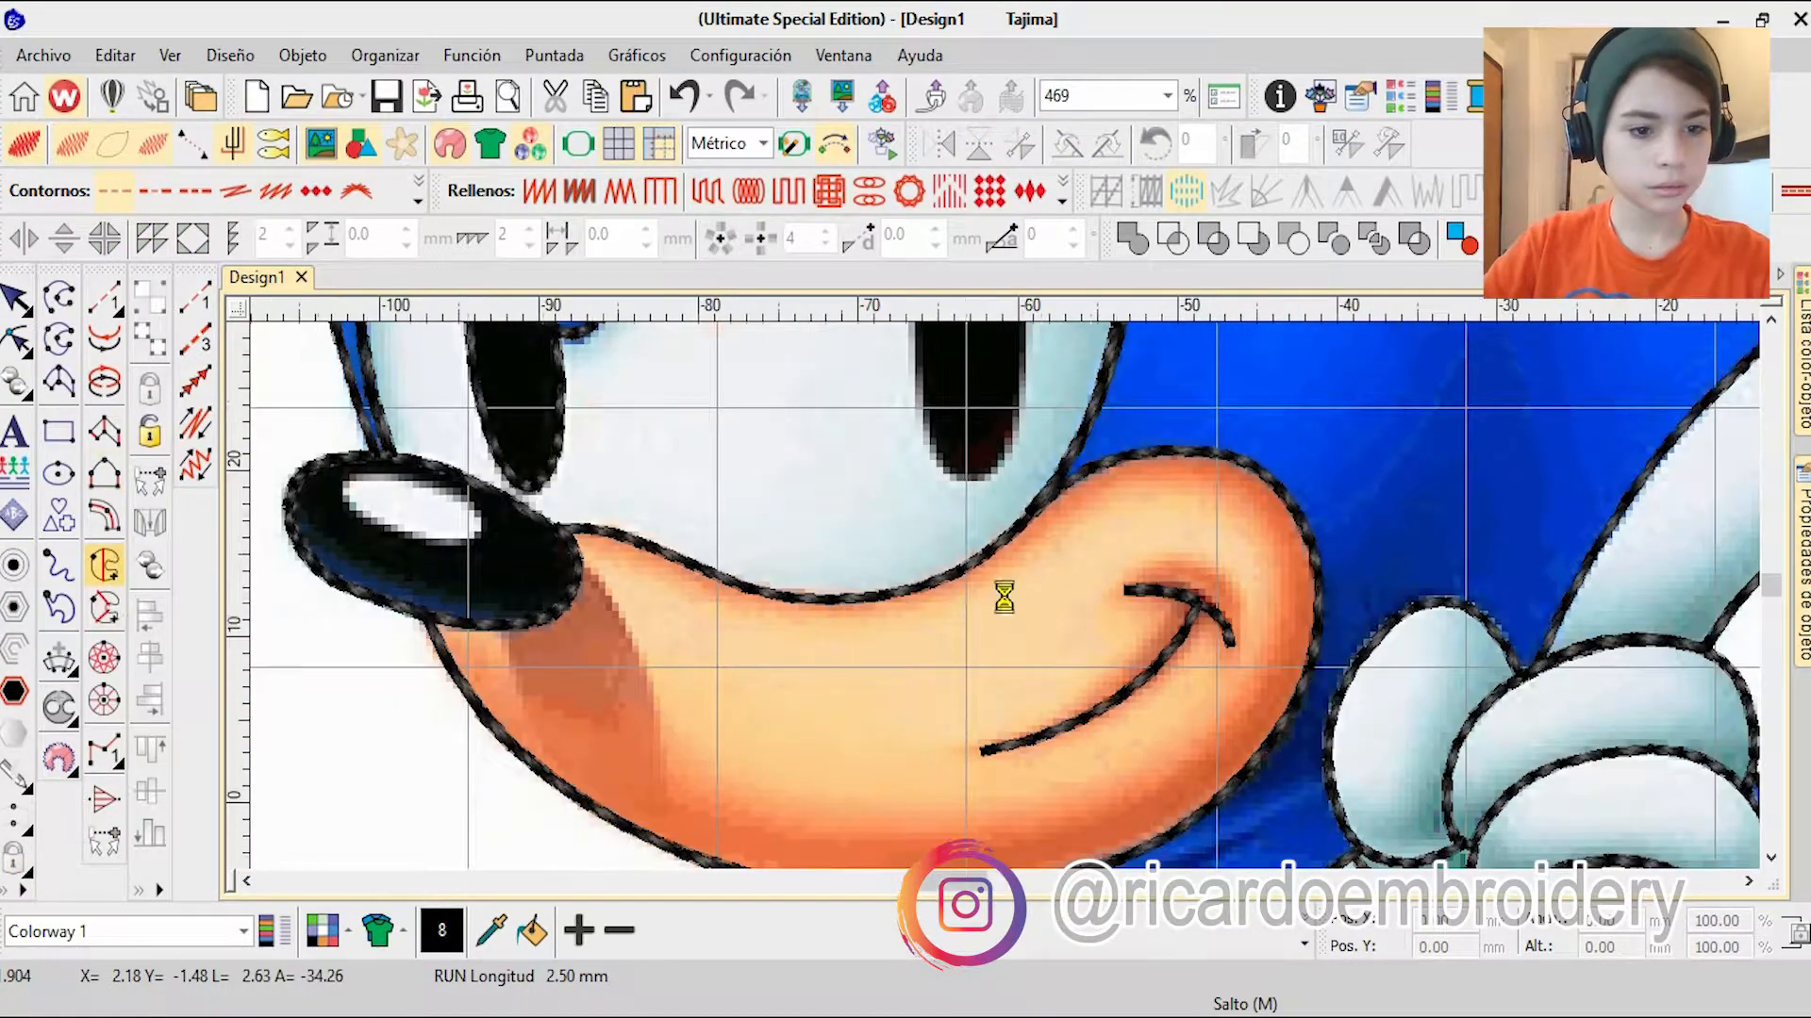
{"action": "scroll", "coordinate": [1004, 596], "scroll_direction": "down", "scroll_amount": 3}
{"action": "scroll", "coordinate": [732, 635], "scroll_direction": "up", "scroll_amount": 10}
{"action": "left_click", "coordinate": [941, 543]}
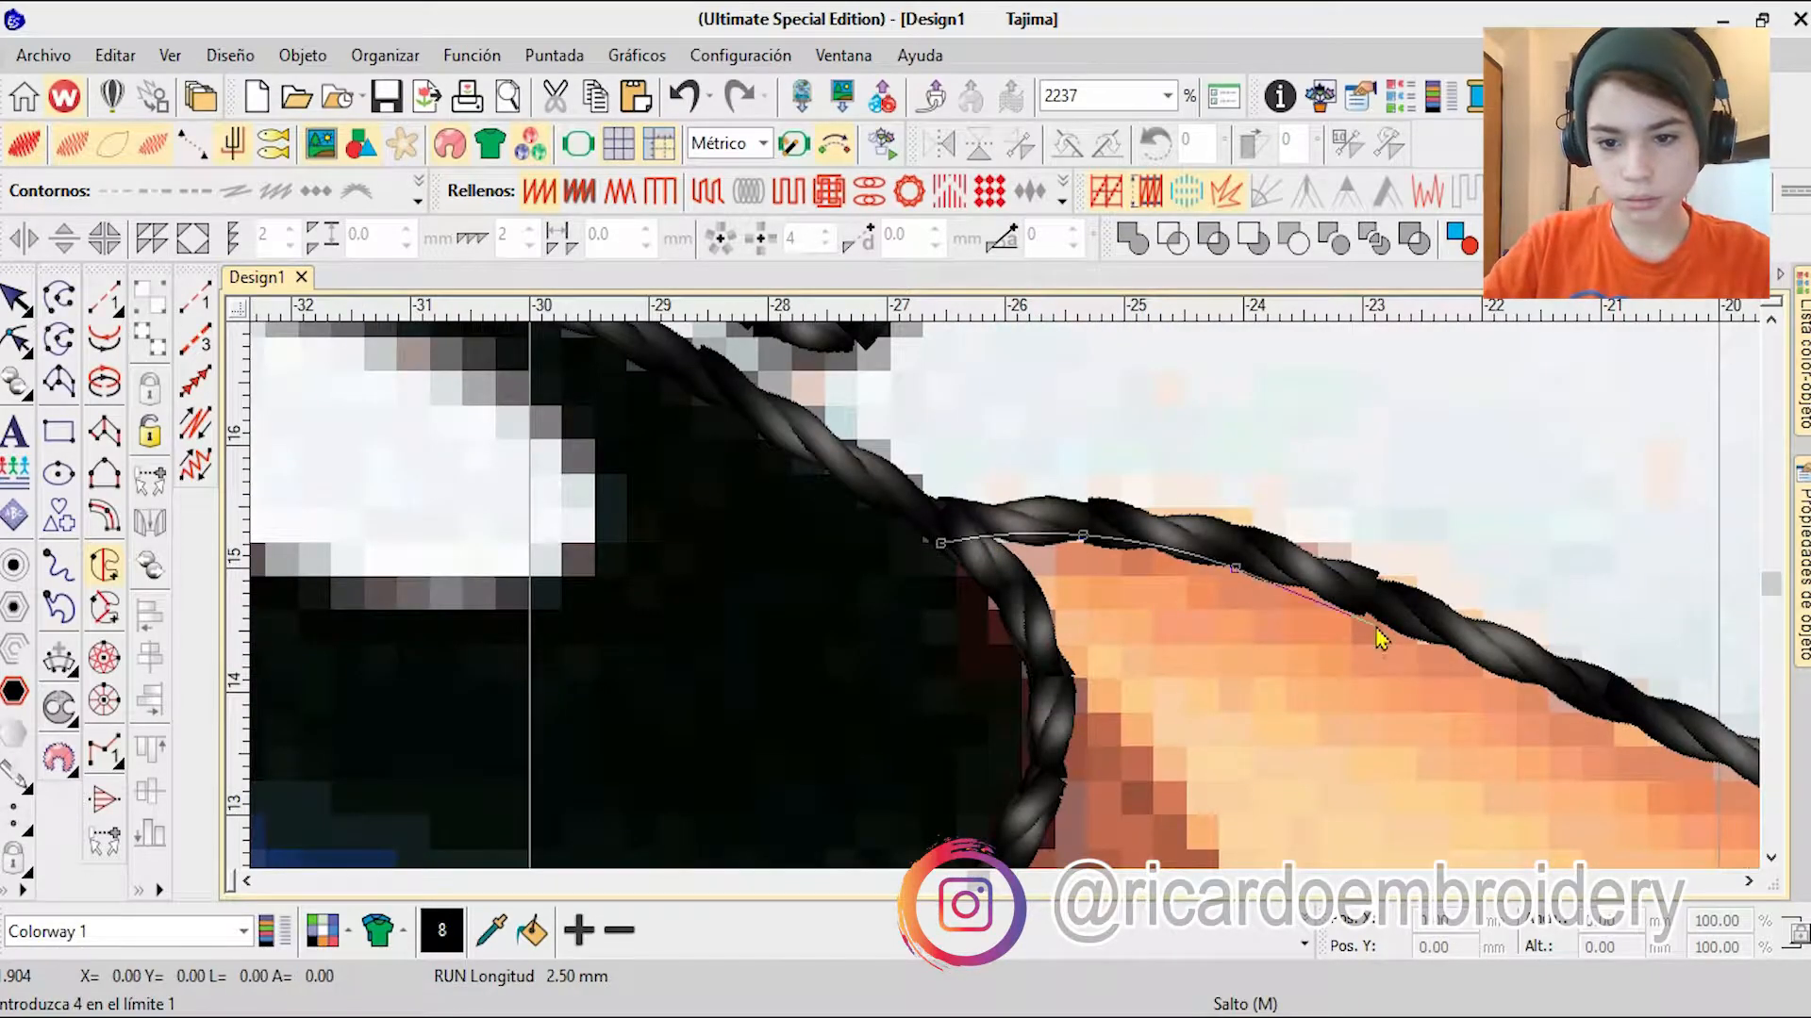
{"action": "left_click", "coordinate": [1505, 674]}
{"action": "left_click", "coordinate": [1279, 775]}
{"action": "left_click", "coordinate": [1473, 564]}
{"action": "left_click", "coordinate": [1264, 566]}
{"action": "left_click", "coordinate": [986, 518]}
{"action": "scroll", "coordinate": [1075, 422], "scroll_direction": "down", "scroll_amount": 3}
{"action": "scroll", "coordinate": [1032, 367], "scroll_direction": "up", "scroll_amount": 3}
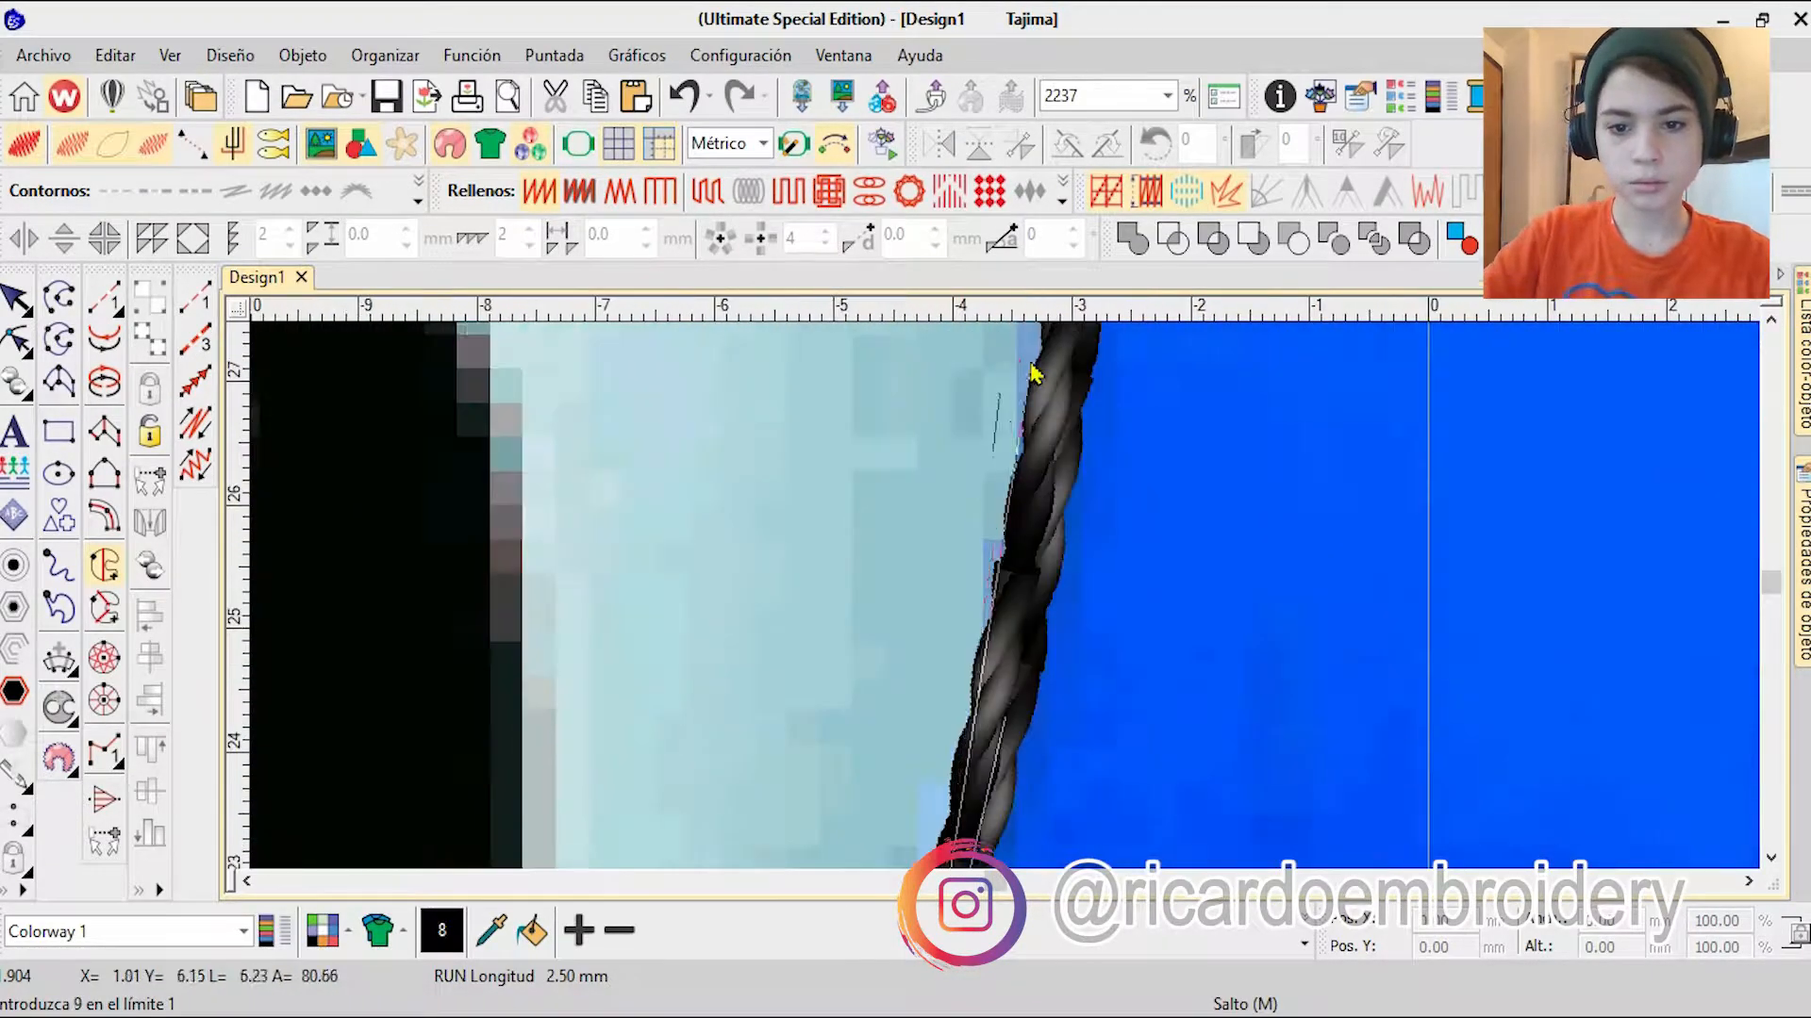
Step: Continue the fill boundary up the large eye's right edge and over its top
{"action": "left_click", "coordinate": [1031, 364]}
{"action": "scroll", "coordinate": [1045, 365], "scroll_direction": "down", "scroll_amount": 3}
{"action": "left_click", "coordinate": [944, 409]}
{"action": "scroll", "coordinate": [944, 412], "scroll_direction": "down", "scroll_amount": 2}
{"action": "scroll", "coordinate": [953, 561], "scroll_direction": "up", "scroll_amount": 2}
{"action": "right_click", "coordinate": [637, 562]}
{"action": "scroll", "coordinate": [638, 566], "scroll_direction": "down", "scroll_amount": 2}
{"action": "scroll", "coordinate": [542, 618], "scroll_direction": "up", "scroll_amount": 2}
{"action": "right_click", "coordinate": [629, 681]}
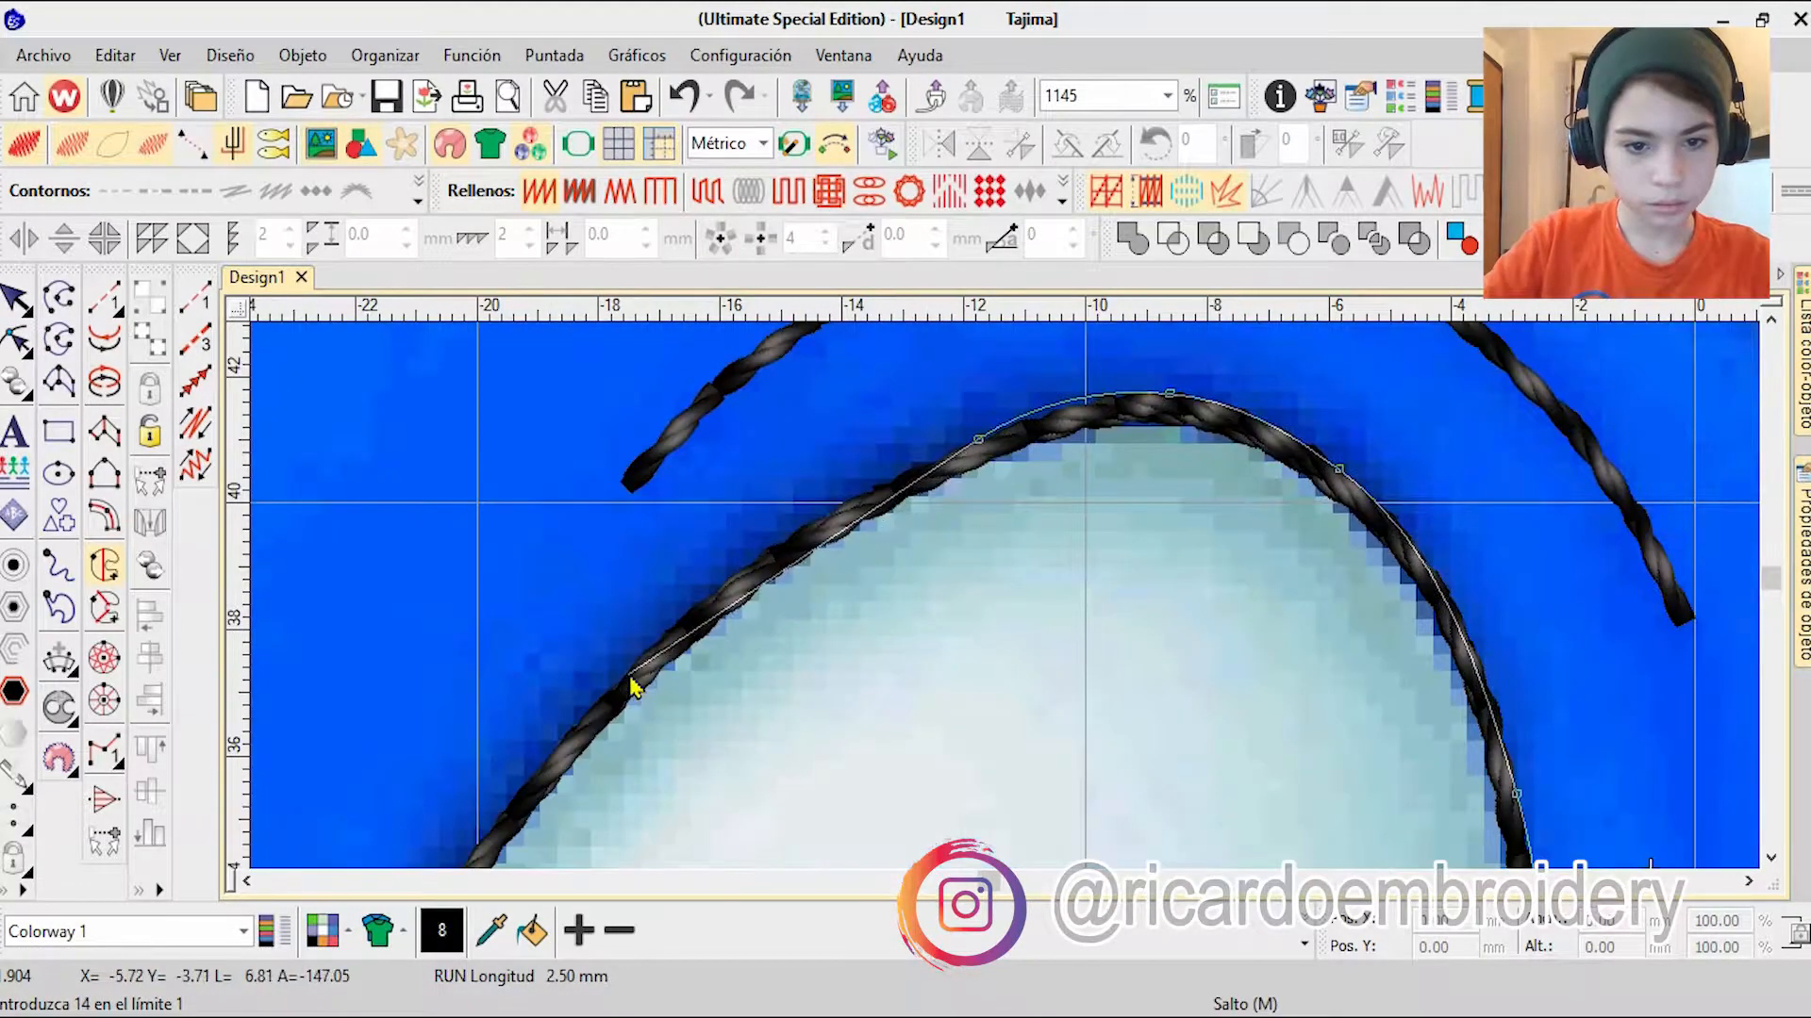
Step: Continue the boundary down the large eye's left edge, around the blue point between the eyes, and up the small eye
{"action": "right_click", "coordinate": [900, 657]}
{"action": "right_click", "coordinate": [843, 790]}
{"action": "right_click", "coordinate": [981, 600]}
{"action": "right_click", "coordinate": [963, 679]}
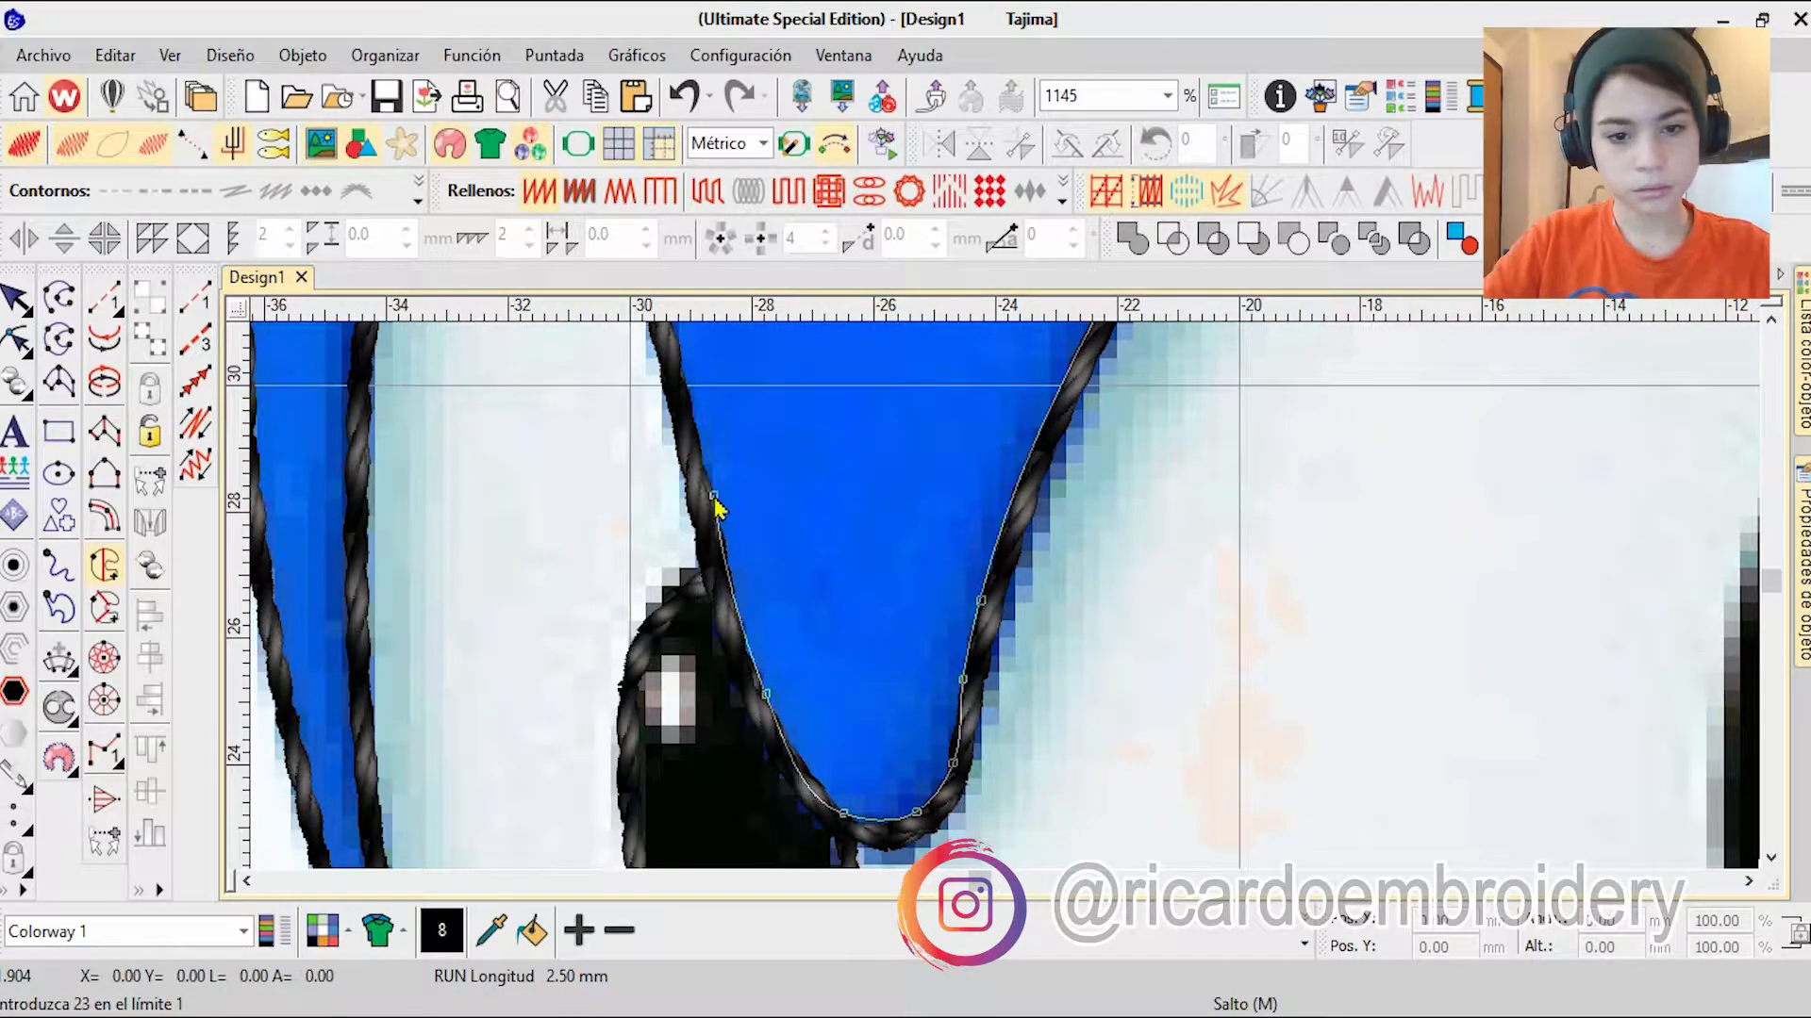
{"action": "right_click", "coordinate": [745, 643]}
{"action": "right_click", "coordinate": [804, 467]}
{"action": "right_click", "coordinate": [976, 543]}
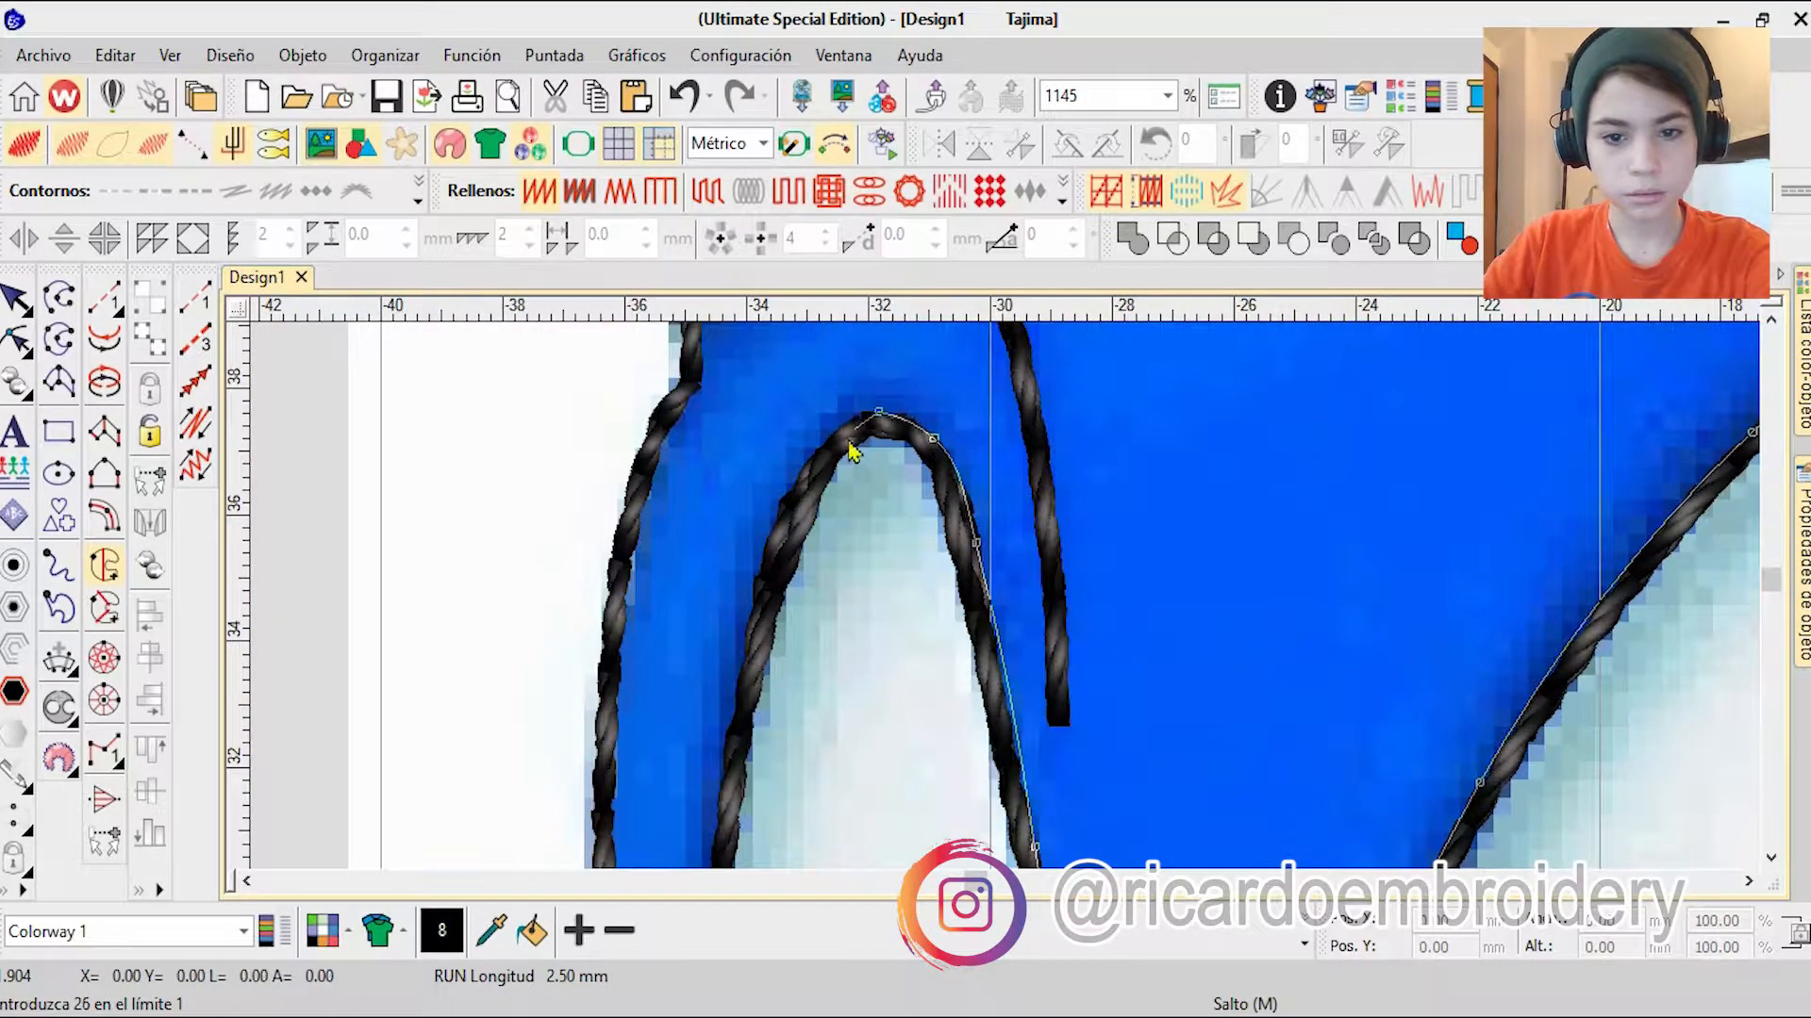
Step: Carry the boundary over the small eye and down its left edge, close it along the nose, and generate the fill
{"action": "right_click", "coordinate": [722, 770]}
{"action": "right_click", "coordinate": [919, 797]}
{"action": "right_click", "coordinate": [957, 766]}
{"action": "right_click", "coordinate": [997, 745]}
{"action": "left_click", "coordinate": [1016, 762]}
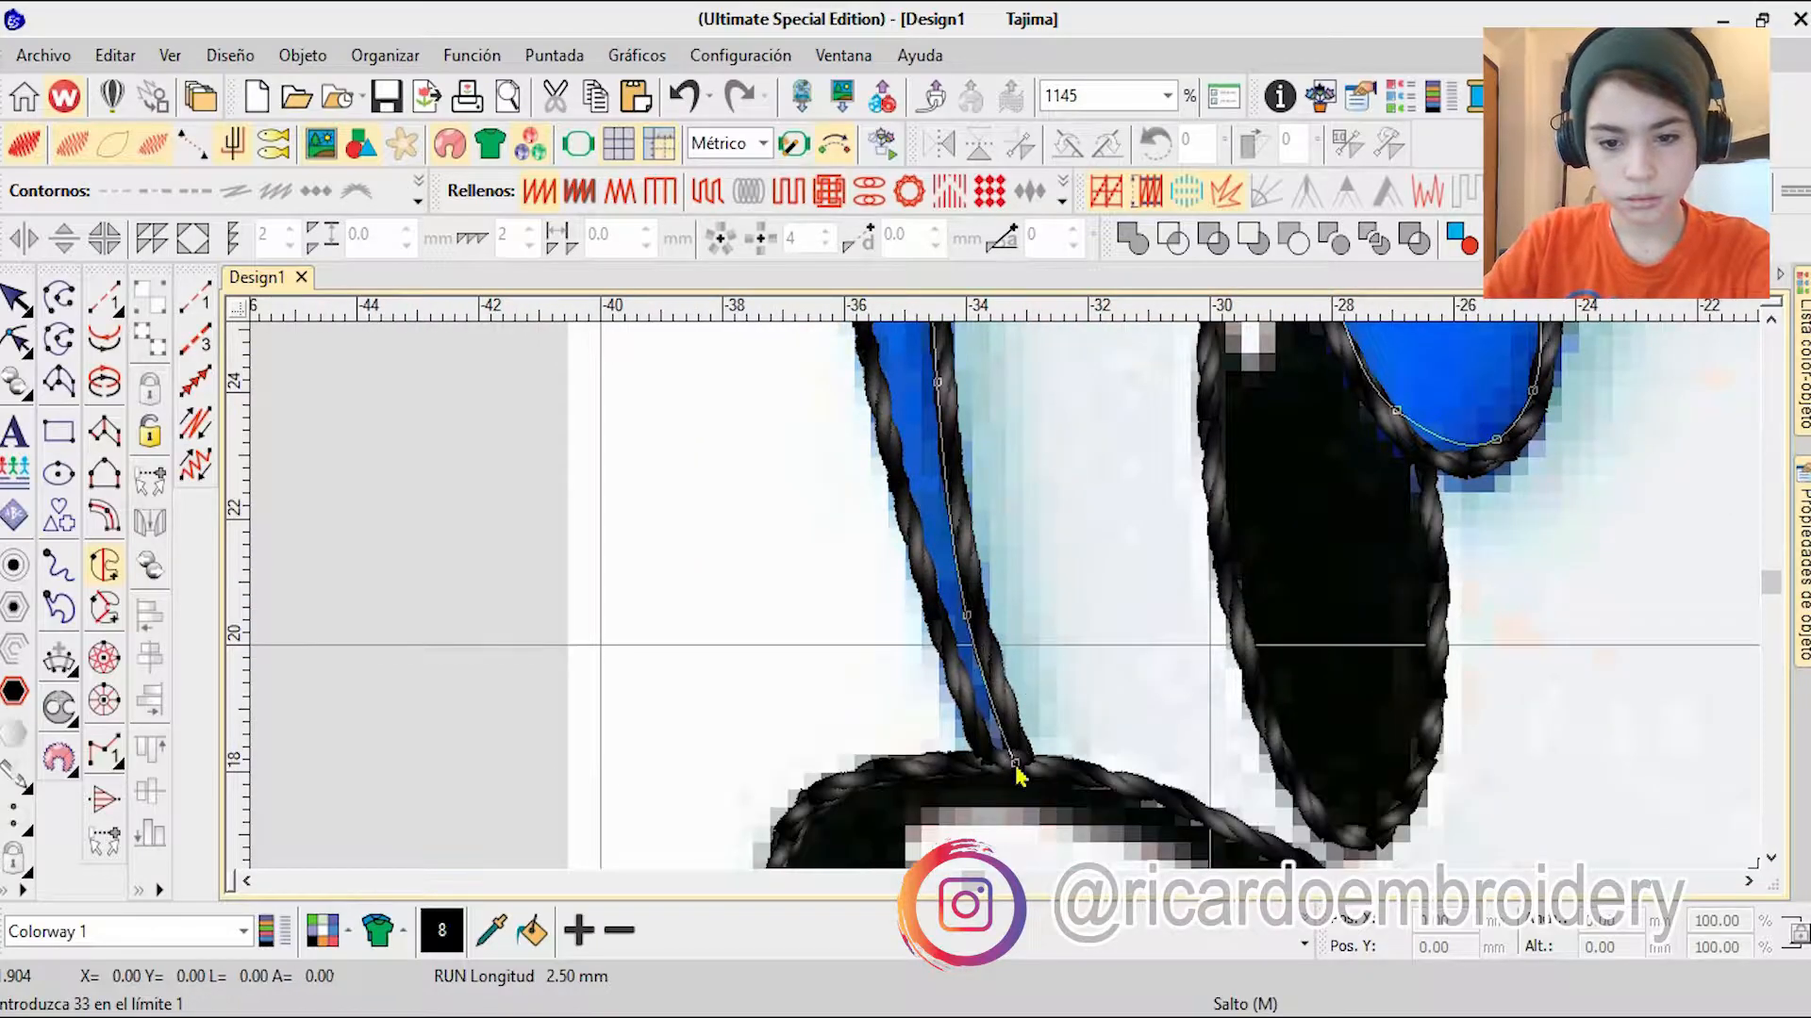
{"action": "left_click", "coordinate": [1119, 695]}
{"action": "right_click", "coordinate": [1232, 756]}
{"action": "scroll", "coordinate": [1298, 802], "scroll_direction": "up", "scroll_amount": 1}
{"action": "key", "text": "Return"}
{"action": "key", "text": "Return"}
{"action": "key", "text": "Return"}
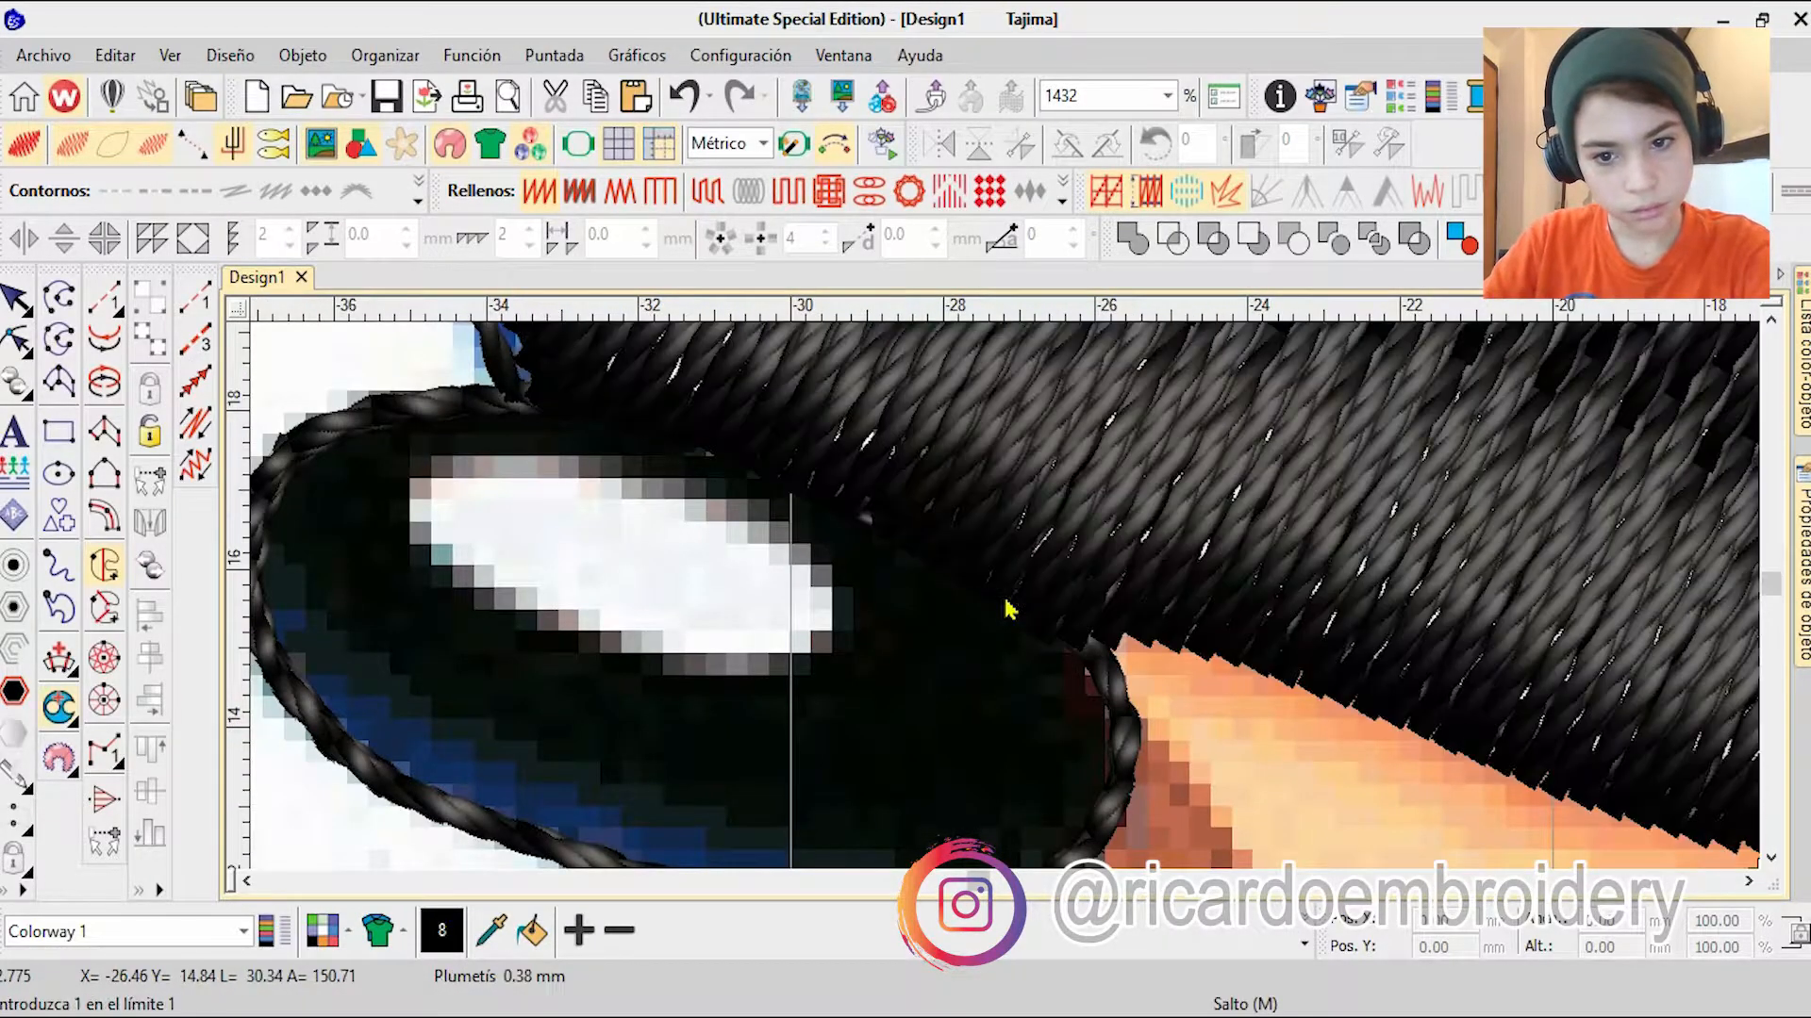
Step: Change the eye fill to white tatami and place it before the black outlines in the stitching order
{"action": "scroll", "coordinate": [1009, 608], "scroll_direction": "down", "scroll_amount": 6}
{"action": "left_click", "coordinate": [16, 298]}
{"action": "left_click", "coordinate": [1304, 943]}
{"action": "left_click", "coordinate": [986, 833]}
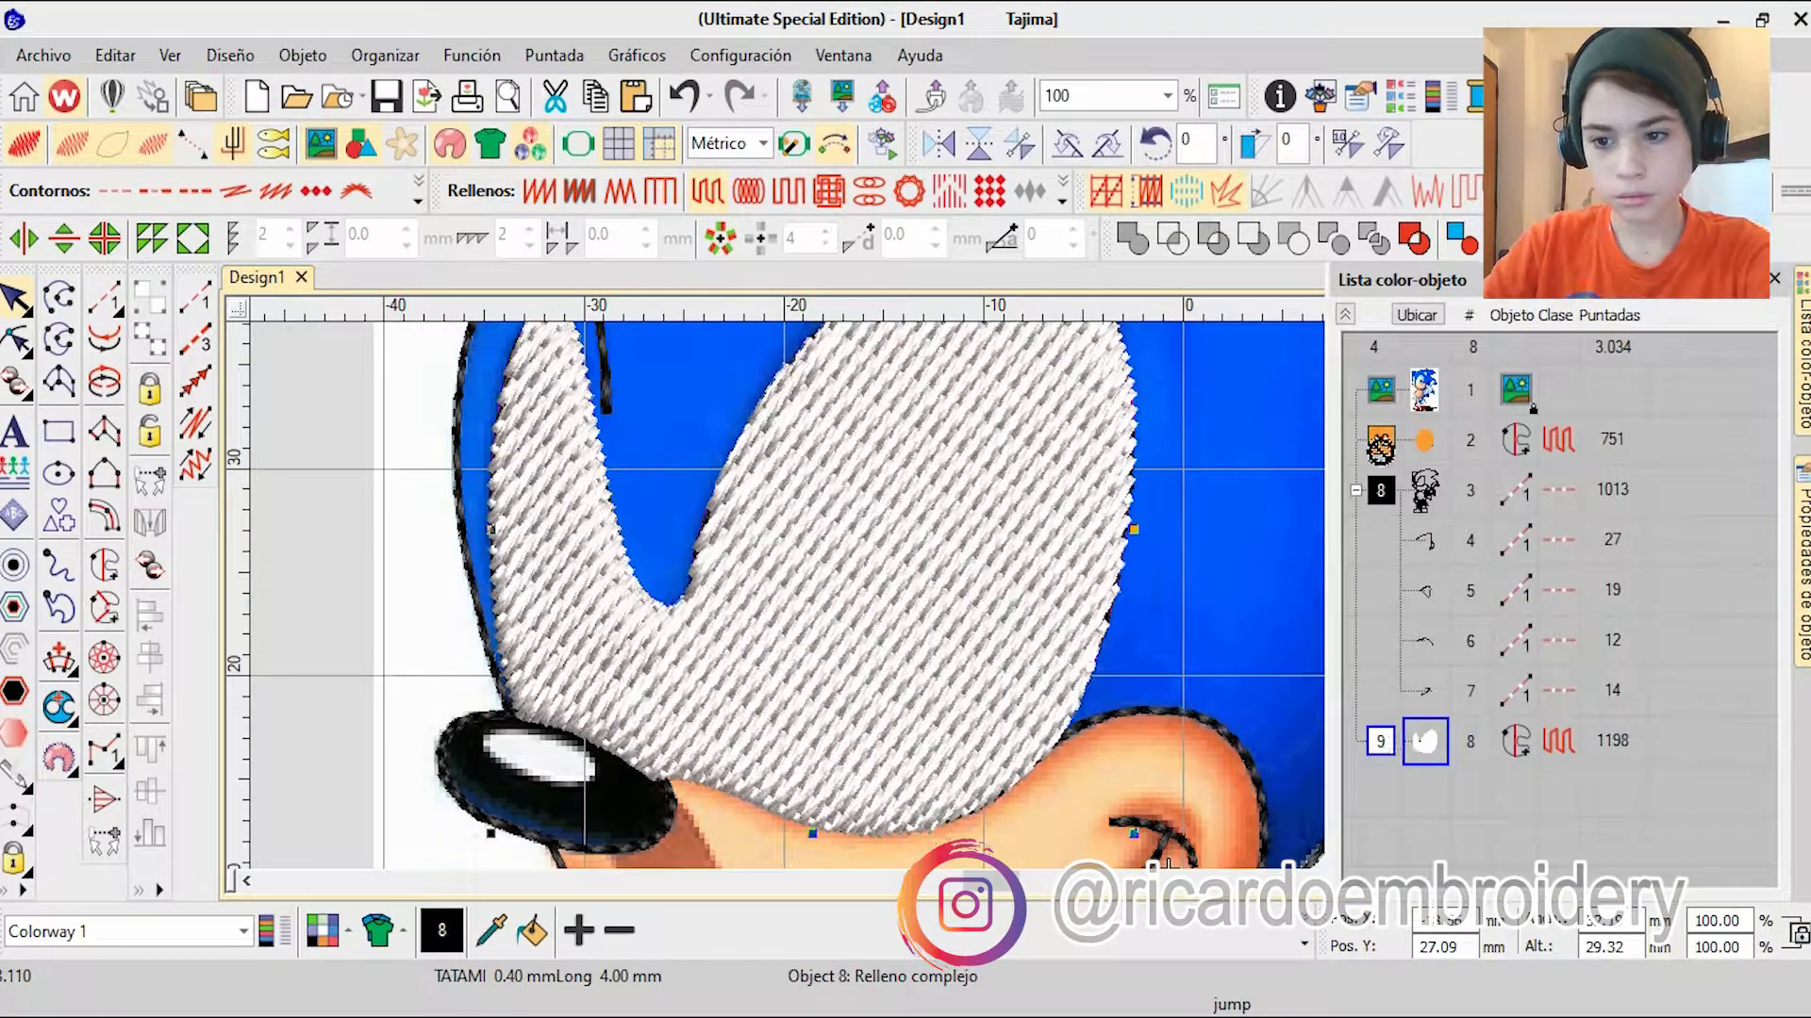
{"action": "left_click", "coordinate": [623, 836]}
{"action": "left_click", "coordinate": [1305, 944]}
{"action": "left_click", "coordinate": [987, 834]}
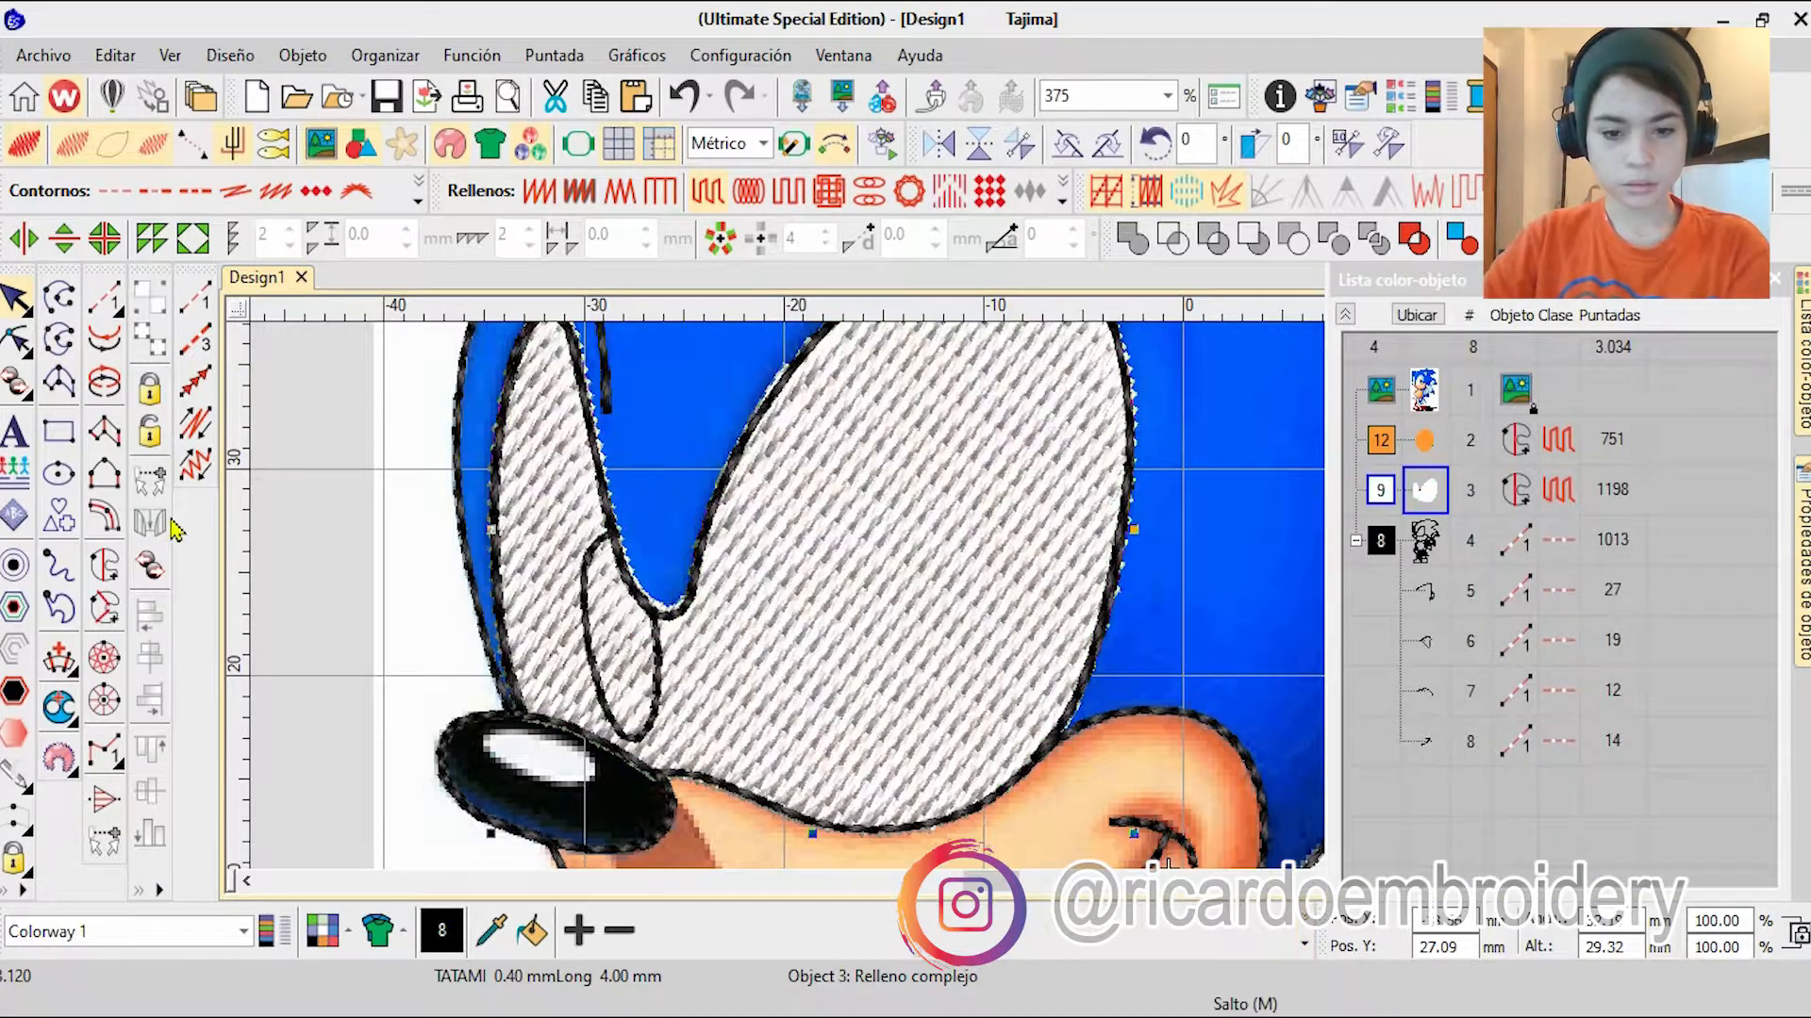
Step: Set the current thread colour to green, colour 1
{"action": "left_click", "coordinate": [59, 705]}
{"action": "left_click", "coordinate": [1305, 944]}
{"action": "left_click", "coordinate": [623, 836]}
{"action": "scroll", "coordinate": [1007, 608], "scroll_direction": "down", "scroll_amount": 9}
{"action": "scroll", "coordinate": [1007, 608], "scroll_direction": "up", "scroll_amount": 9}
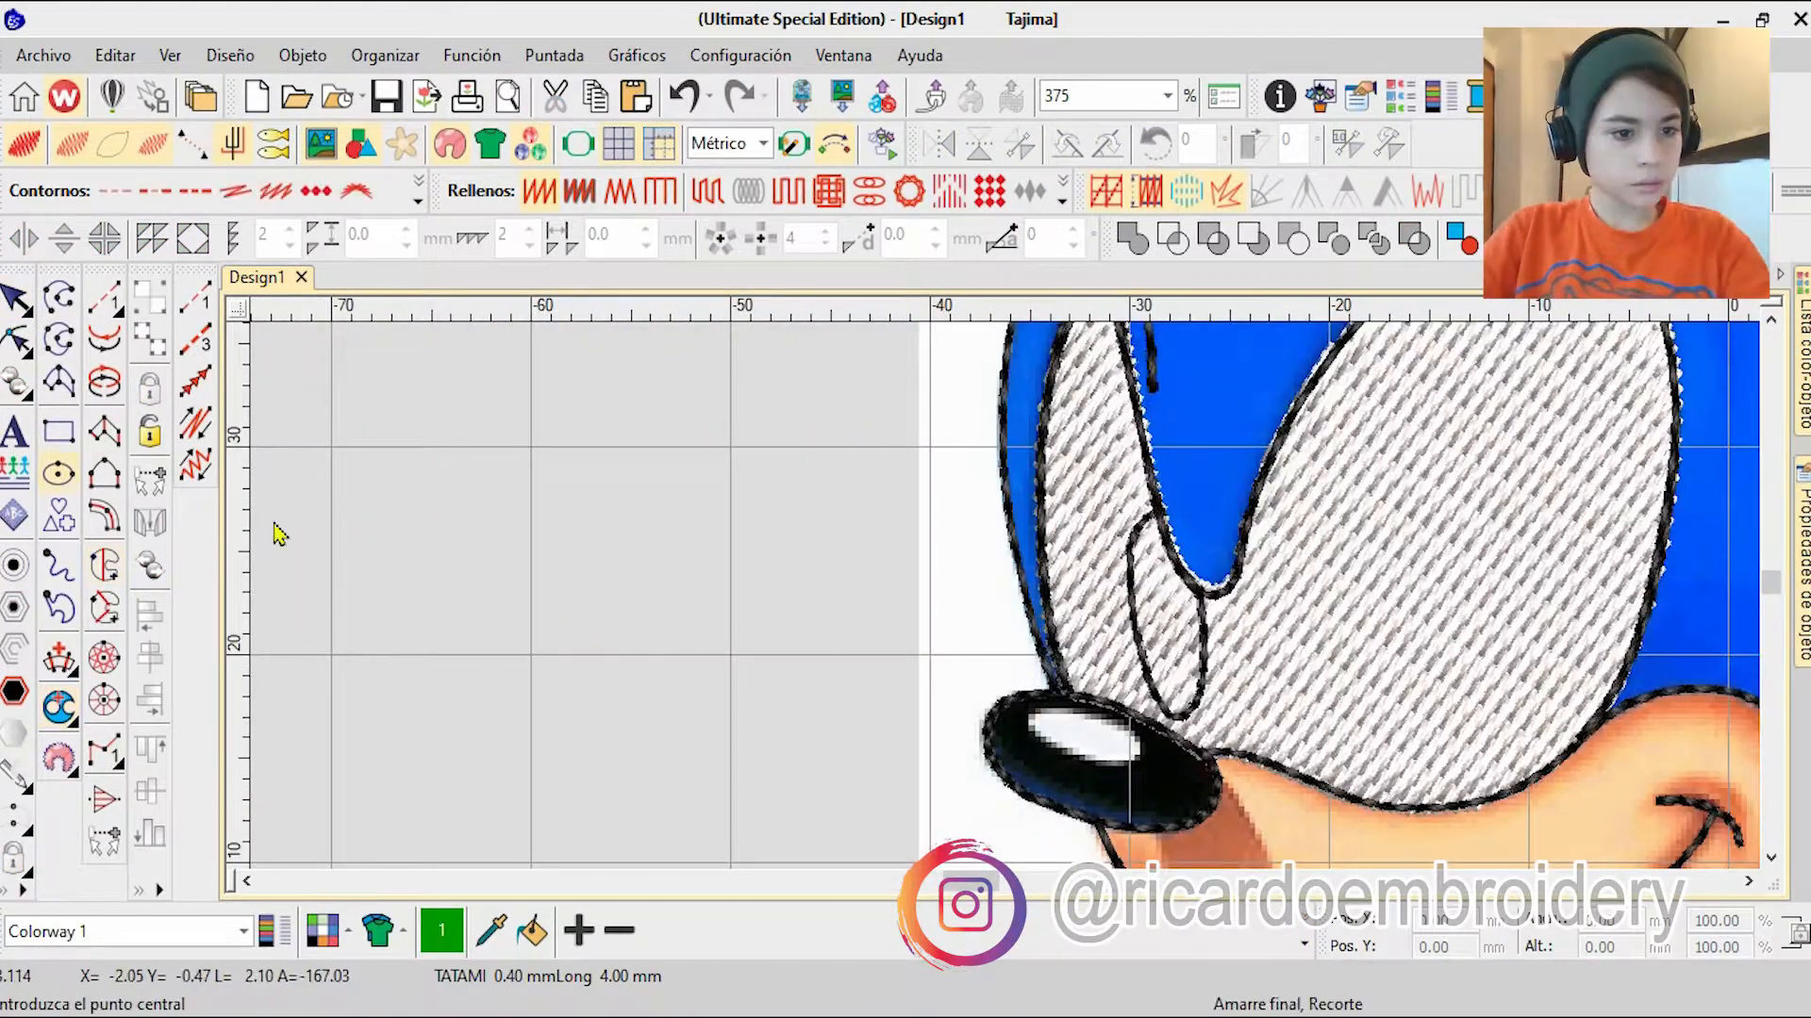
Step: Trace the large eye's pupil with a green run-stitch curve from its top, around the bottom and back up
{"action": "key", "text": "s"}
{"action": "scroll", "coordinate": [1455, 590], "scroll_direction": "up", "scroll_amount": 4}
{"action": "left_click", "coordinate": [195, 298]}
{"action": "scroll", "coordinate": [1092, 374], "scroll_direction": "up", "scroll_amount": 2}
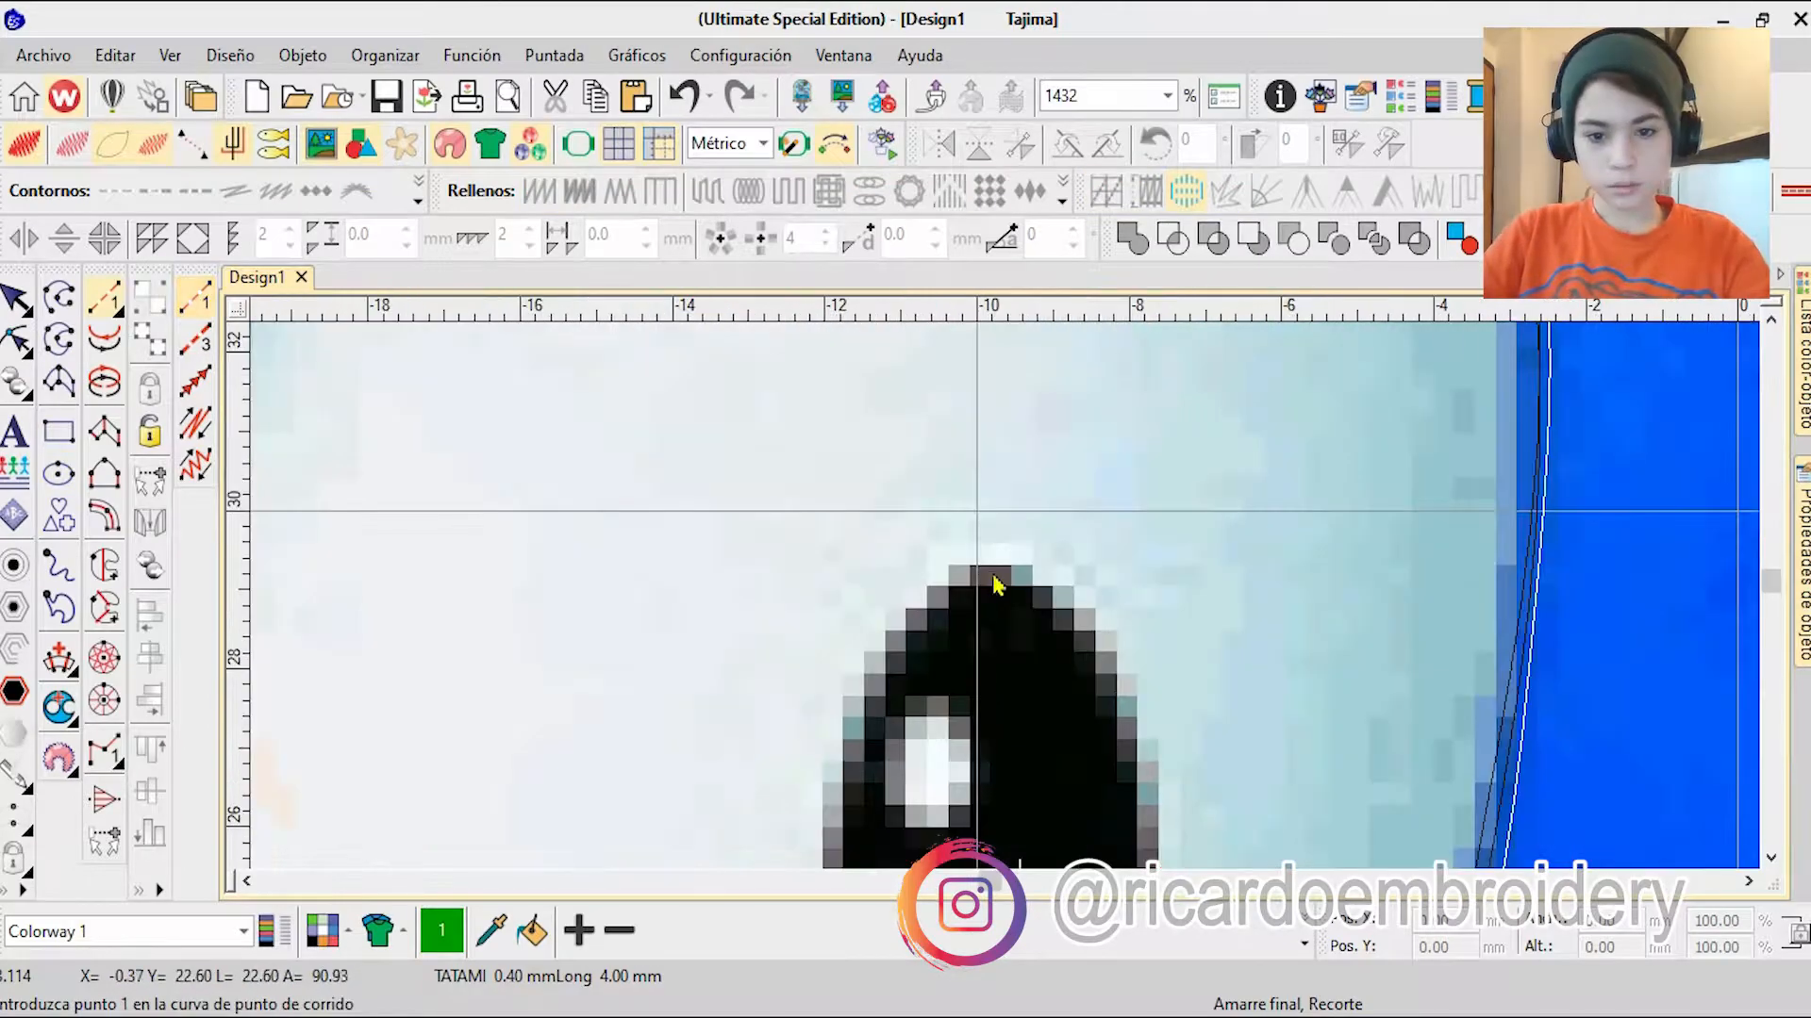
{"action": "right_click", "coordinate": [994, 576]}
{"action": "right_click", "coordinate": [915, 629]}
{"action": "right_click", "coordinate": [850, 796]}
{"action": "right_click", "coordinate": [965, 825]}
{"action": "right_click", "coordinate": [1027, 735]}
{"action": "right_click", "coordinate": [1089, 760]}
{"action": "right_click", "coordinate": [1182, 671]}
{"action": "right_click", "coordinate": [1034, 605]}
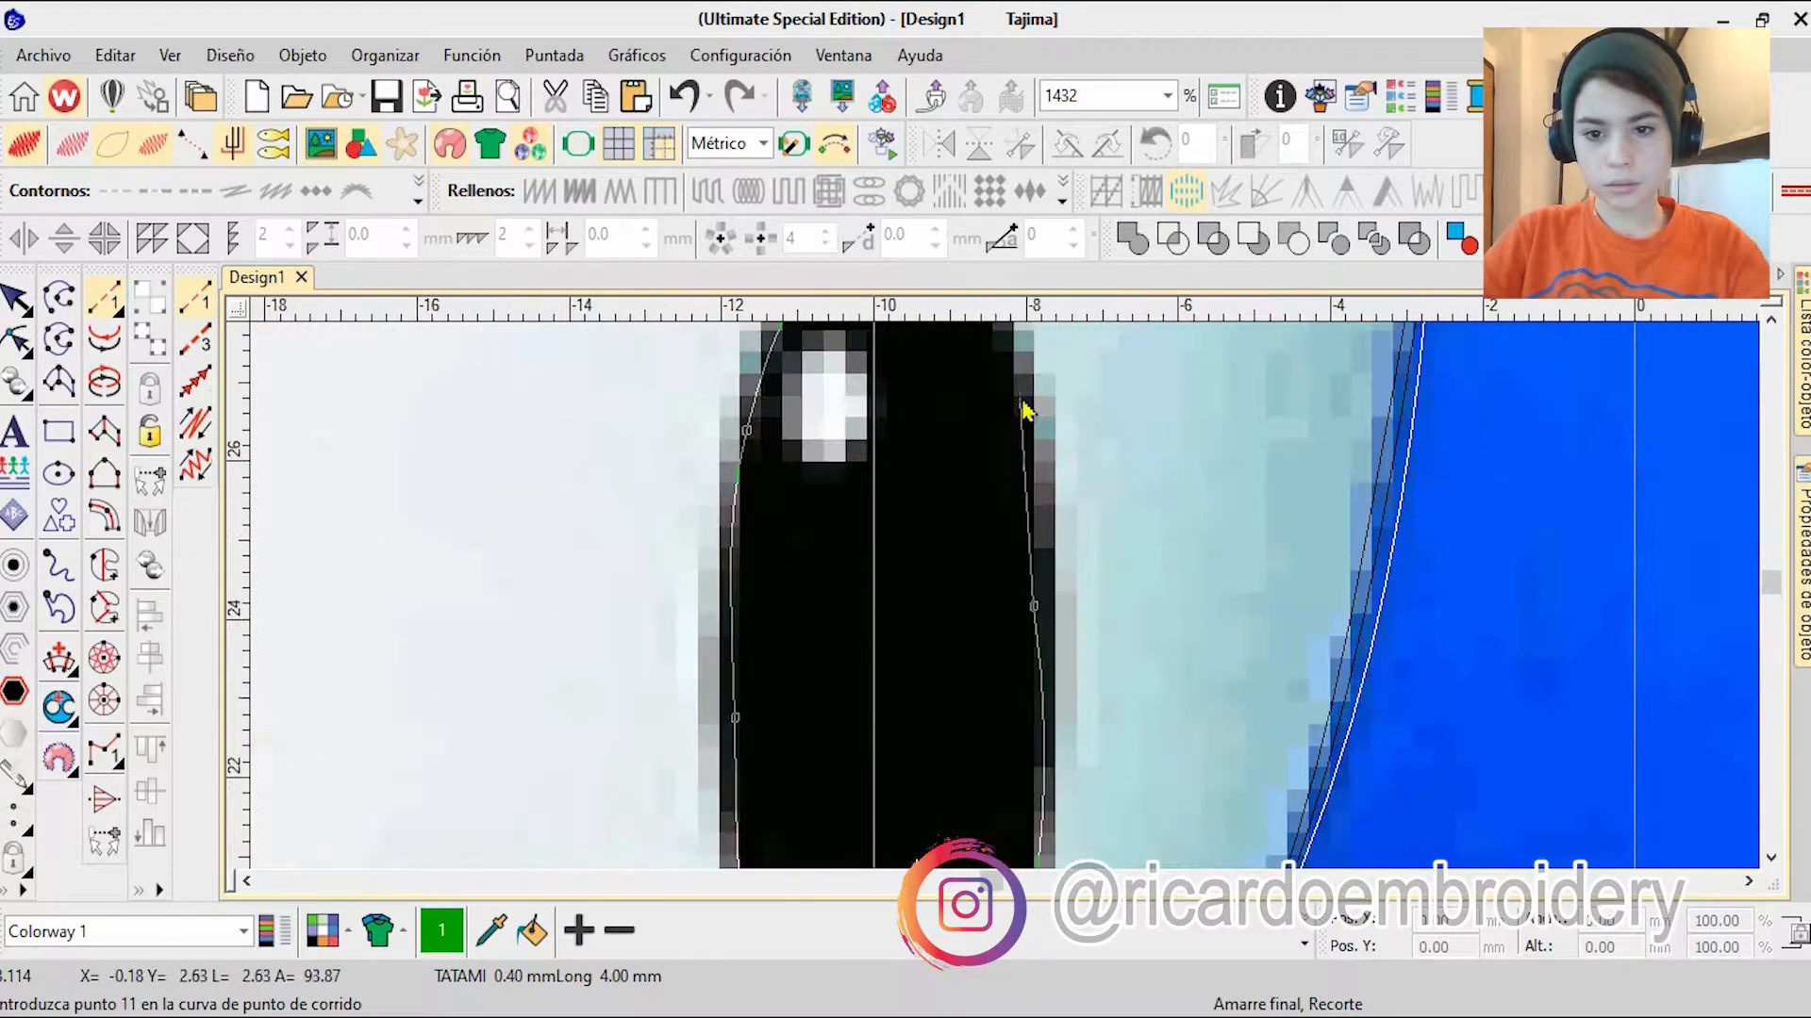
{"action": "right_click", "coordinate": [1025, 406]}
{"action": "right_click", "coordinate": [972, 479]}
{"action": "key", "text": "Return"}
Step: Try to adjust the top node of the pupil outline, and delete the outline
{"action": "left_click", "coordinate": [16, 339]}
{"action": "scroll", "coordinate": [1084, 439], "scroll_direction": "up", "scroll_amount": 3}
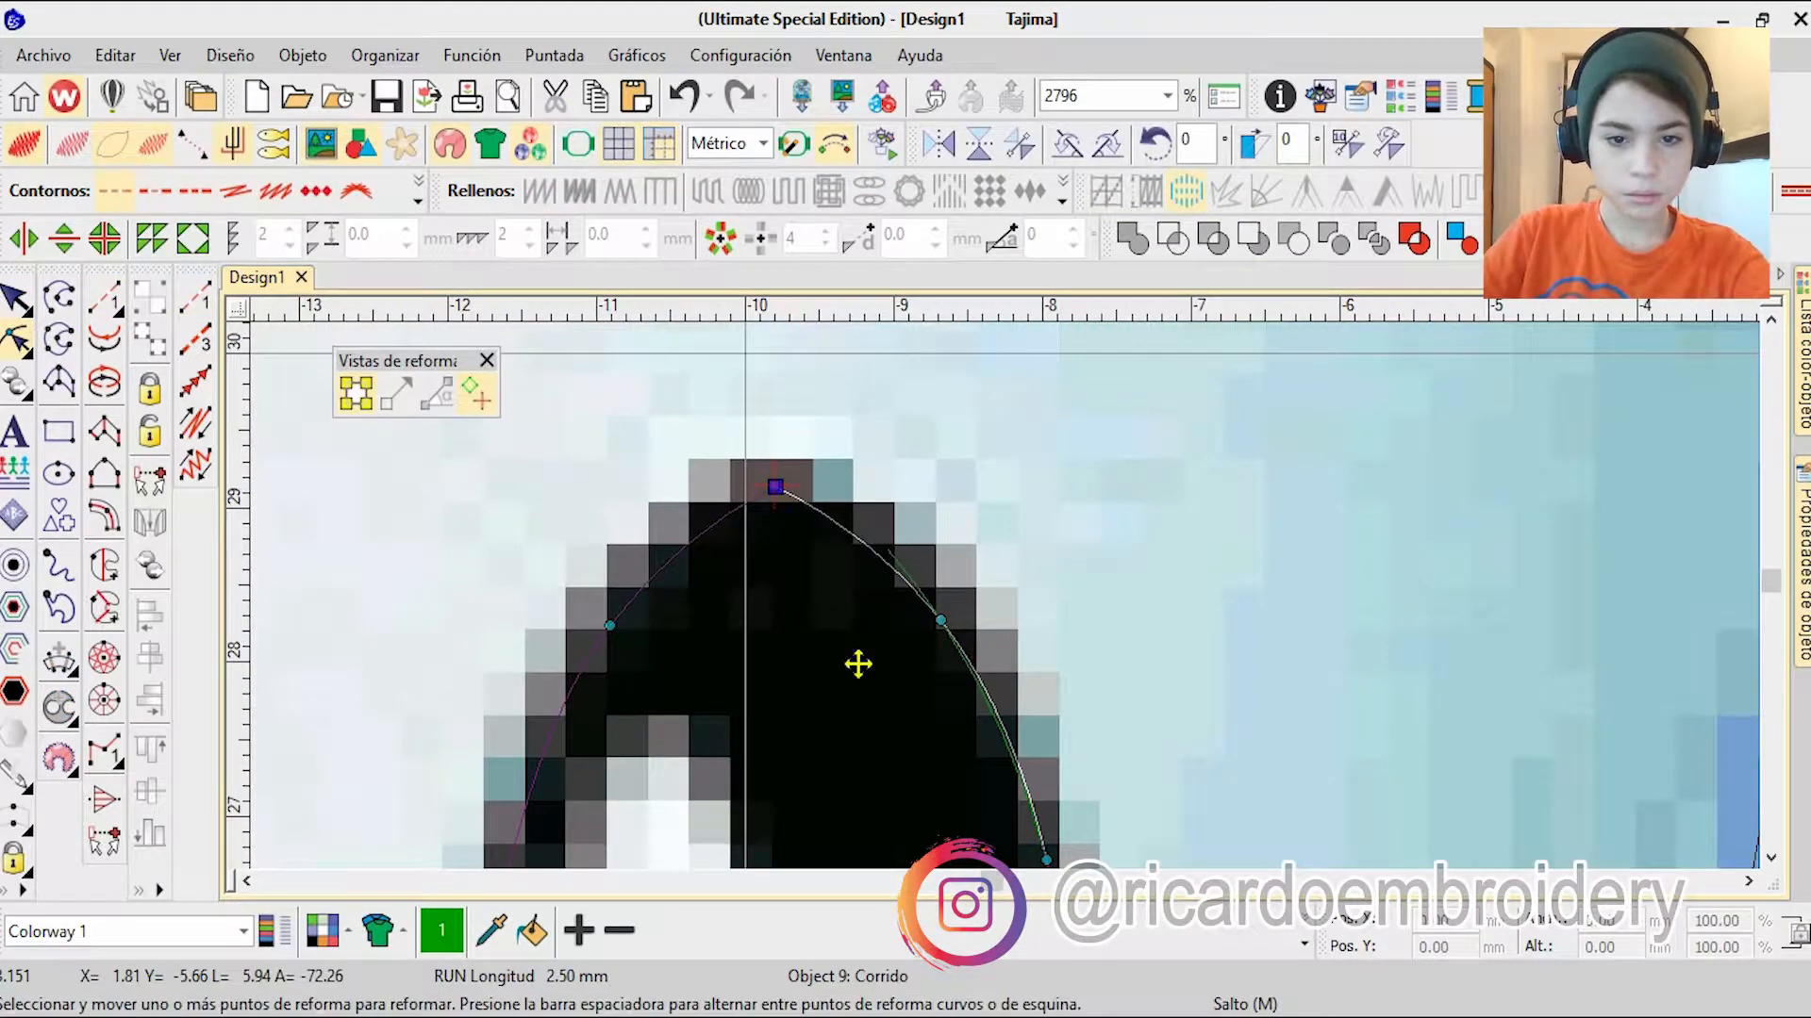
{"action": "left_click_drag", "start_coordinate": [778, 491], "coordinate": [778, 491]}
{"action": "scroll", "coordinate": [1047, 592], "scroll_direction": "down", "scroll_amount": 8}
{"action": "key", "text": "Escape"}
{"action": "key", "text": "t"}
{"action": "key", "text": "t"}
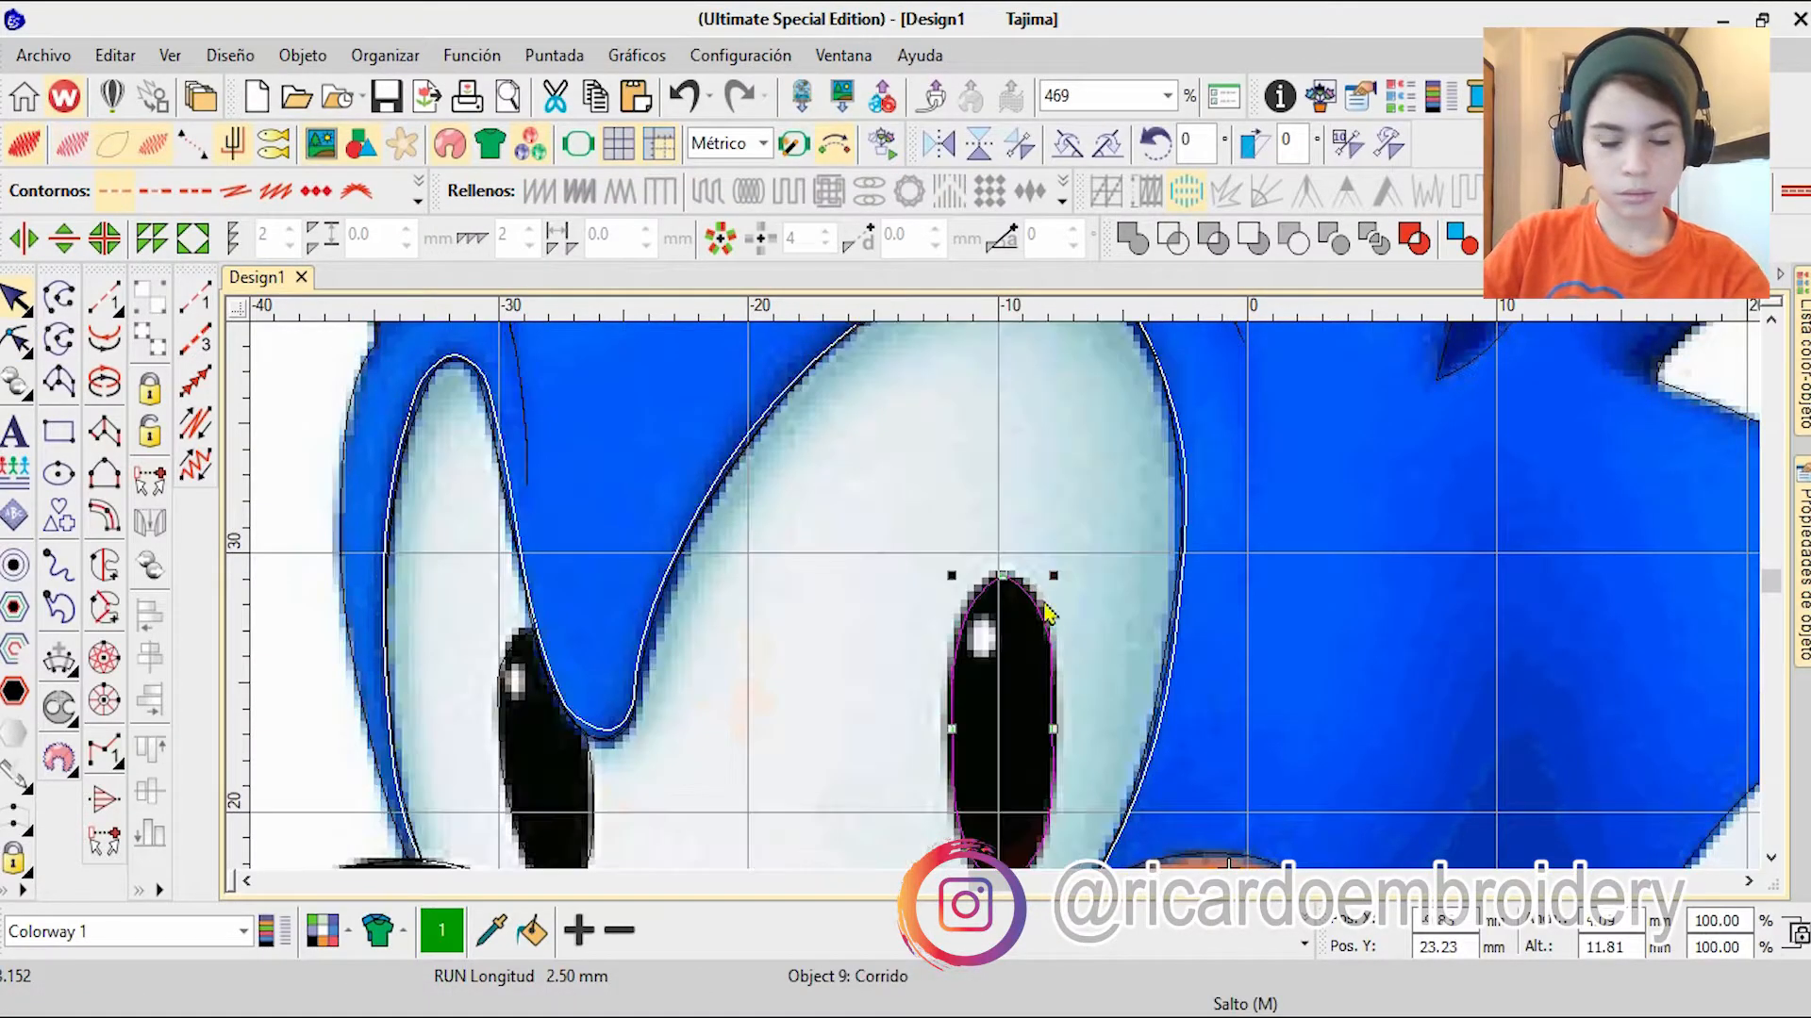
{"action": "key", "text": "Delete"}
Step: Start a green run-stitch outline of the large eye's pupil from its top, down the left edge to the bottom
{"action": "key", "text": "t"}
{"action": "key", "text": "t"}
{"action": "left_click", "coordinate": [104, 298]}
{"action": "scroll", "coordinate": [1004, 558], "scroll_direction": "up", "scroll_amount": 6}
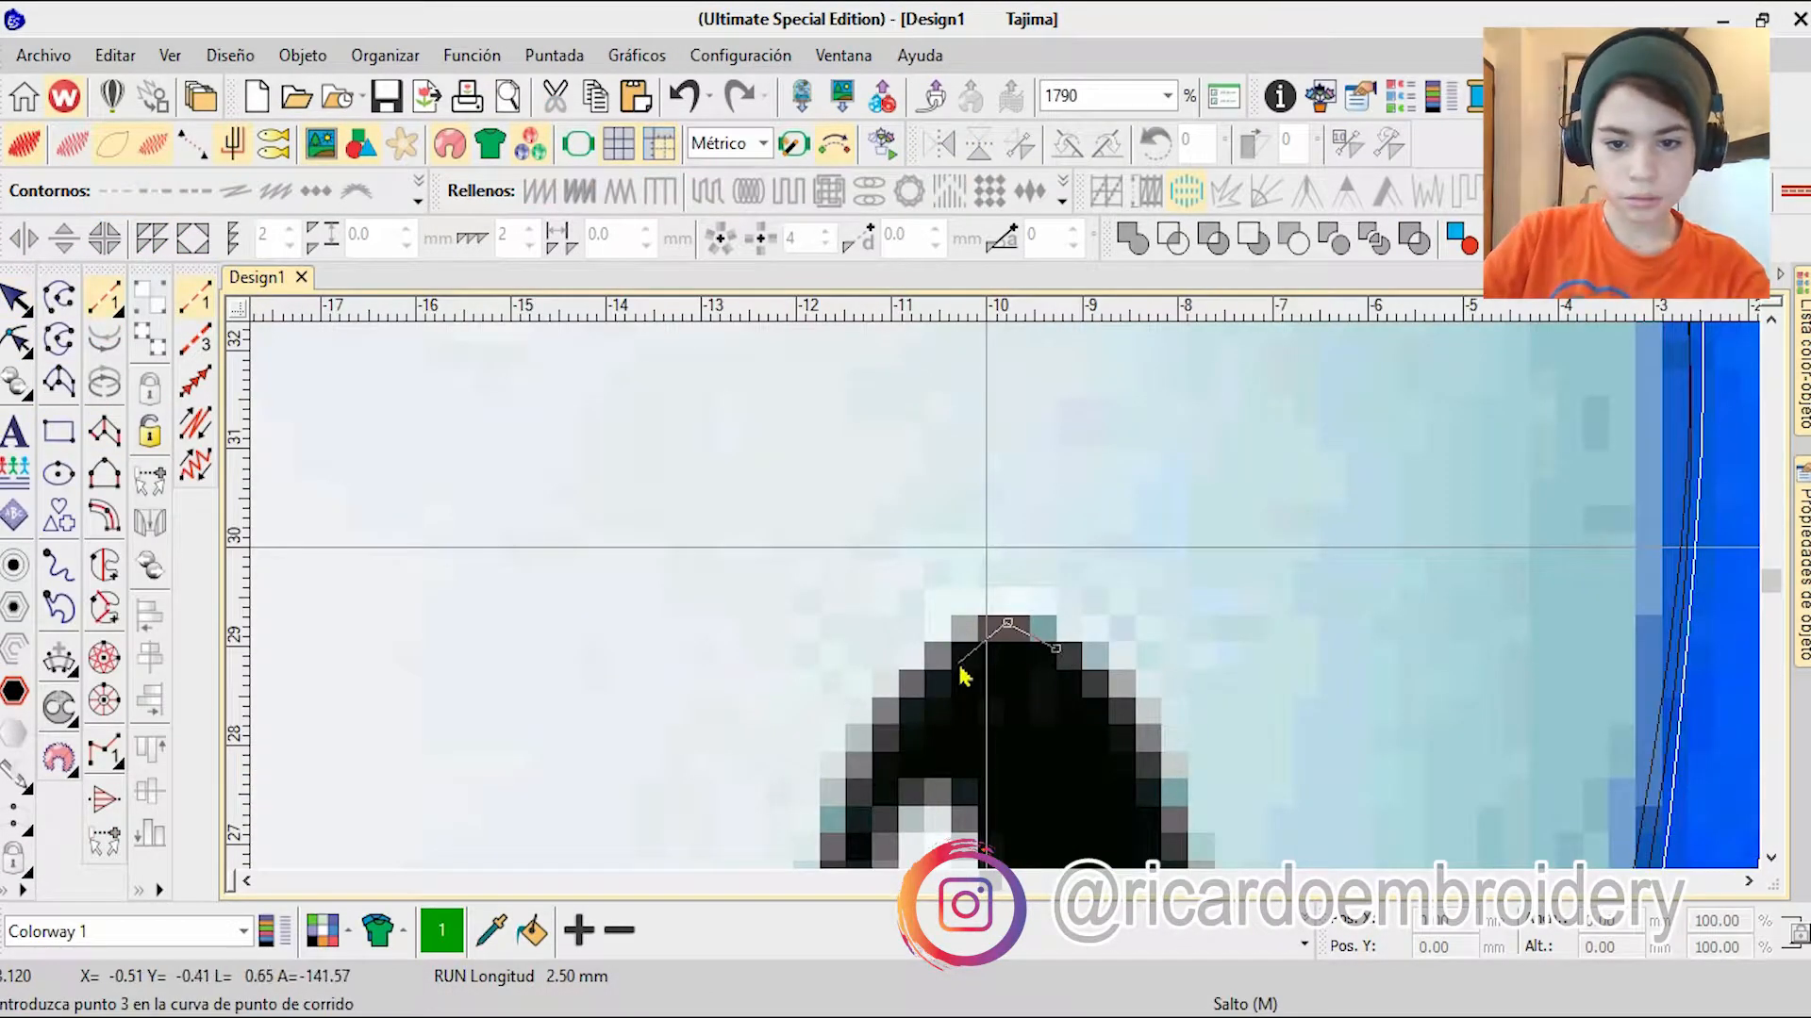
{"action": "right_click", "coordinate": [912, 706]}
{"action": "right_click", "coordinate": [849, 847]}
{"action": "right_click", "coordinate": [891, 832]}
{"action": "right_click", "coordinate": [947, 840]}
{"action": "right_click", "coordinate": [964, 802]}
{"action": "right_click", "coordinate": [1005, 736]}
{"action": "right_click", "coordinate": [1060, 832]}
{"action": "right_click", "coordinate": [1122, 800]}
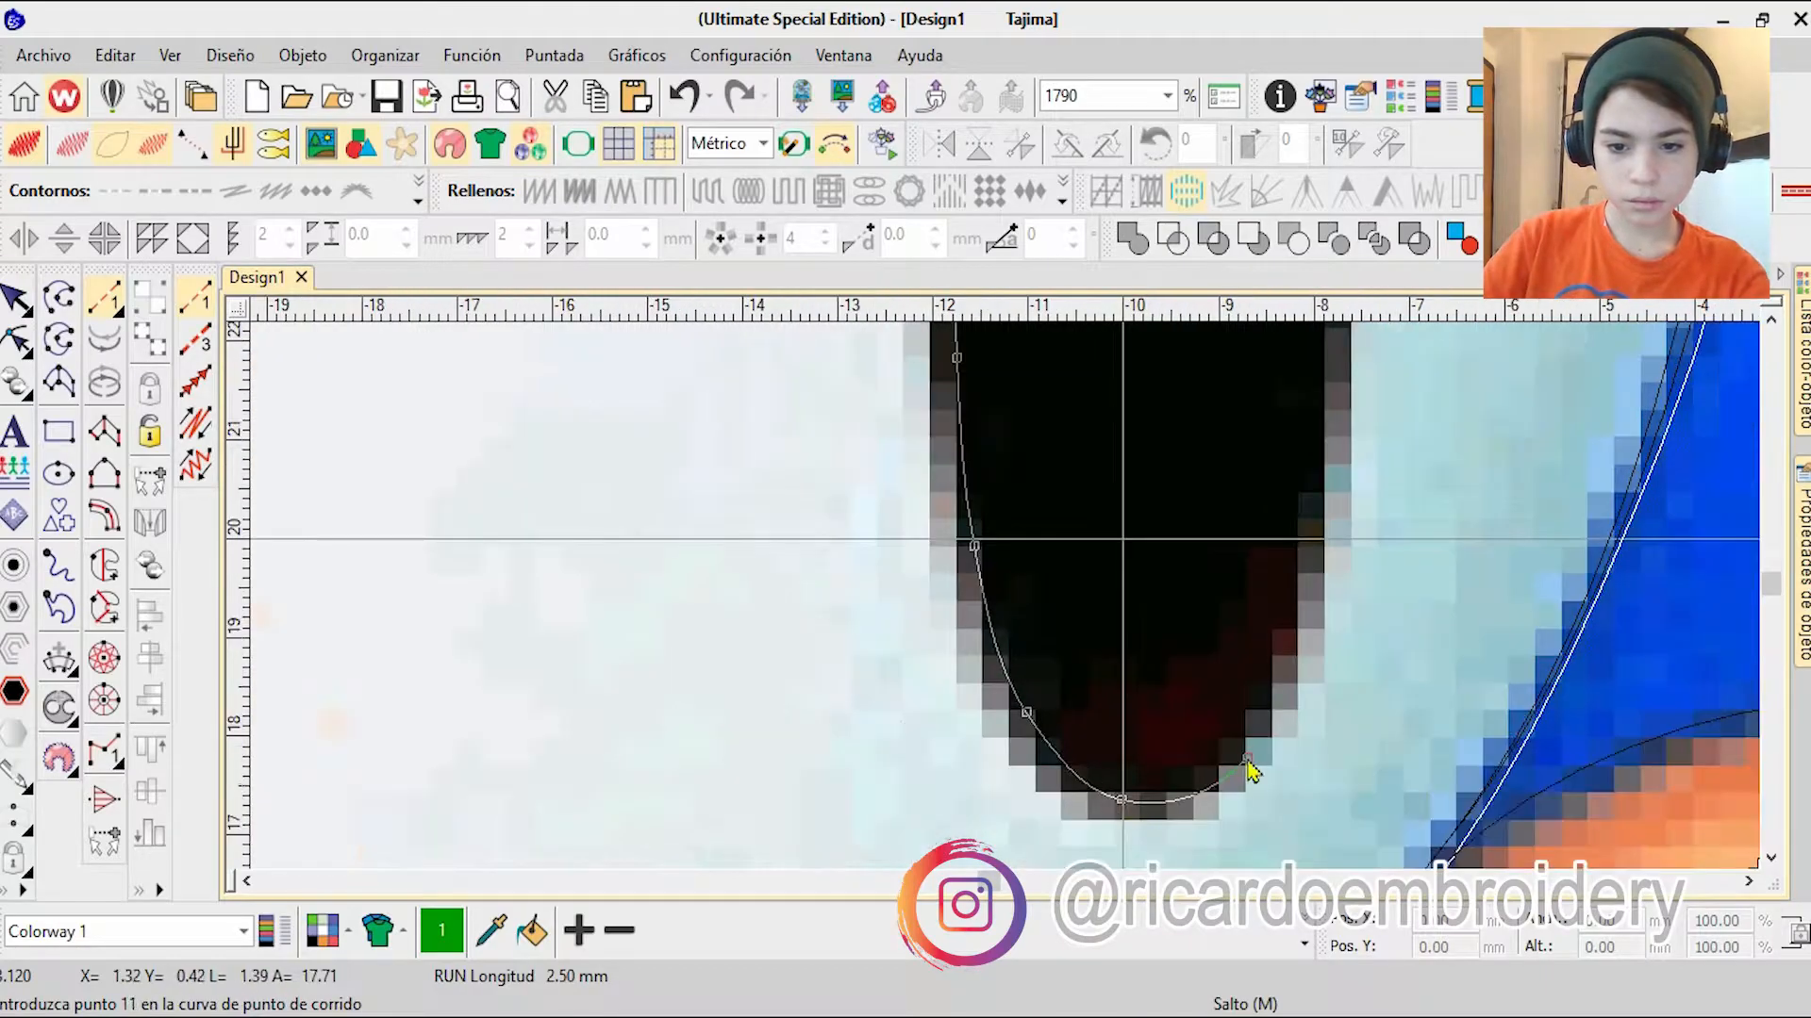
Step: Continue the pupil outline up its right edge to the starting point, finish it, and check its nodes
{"action": "right_click", "coordinate": [1250, 750]}
{"action": "right_click", "coordinate": [1305, 642]}
{"action": "right_click", "coordinate": [1035, 594]}
{"action": "right_click", "coordinate": [1035, 520]}
{"action": "right_click", "coordinate": [967, 364]}
{"action": "key", "text": "Return"}
{"action": "key", "text": "h"}
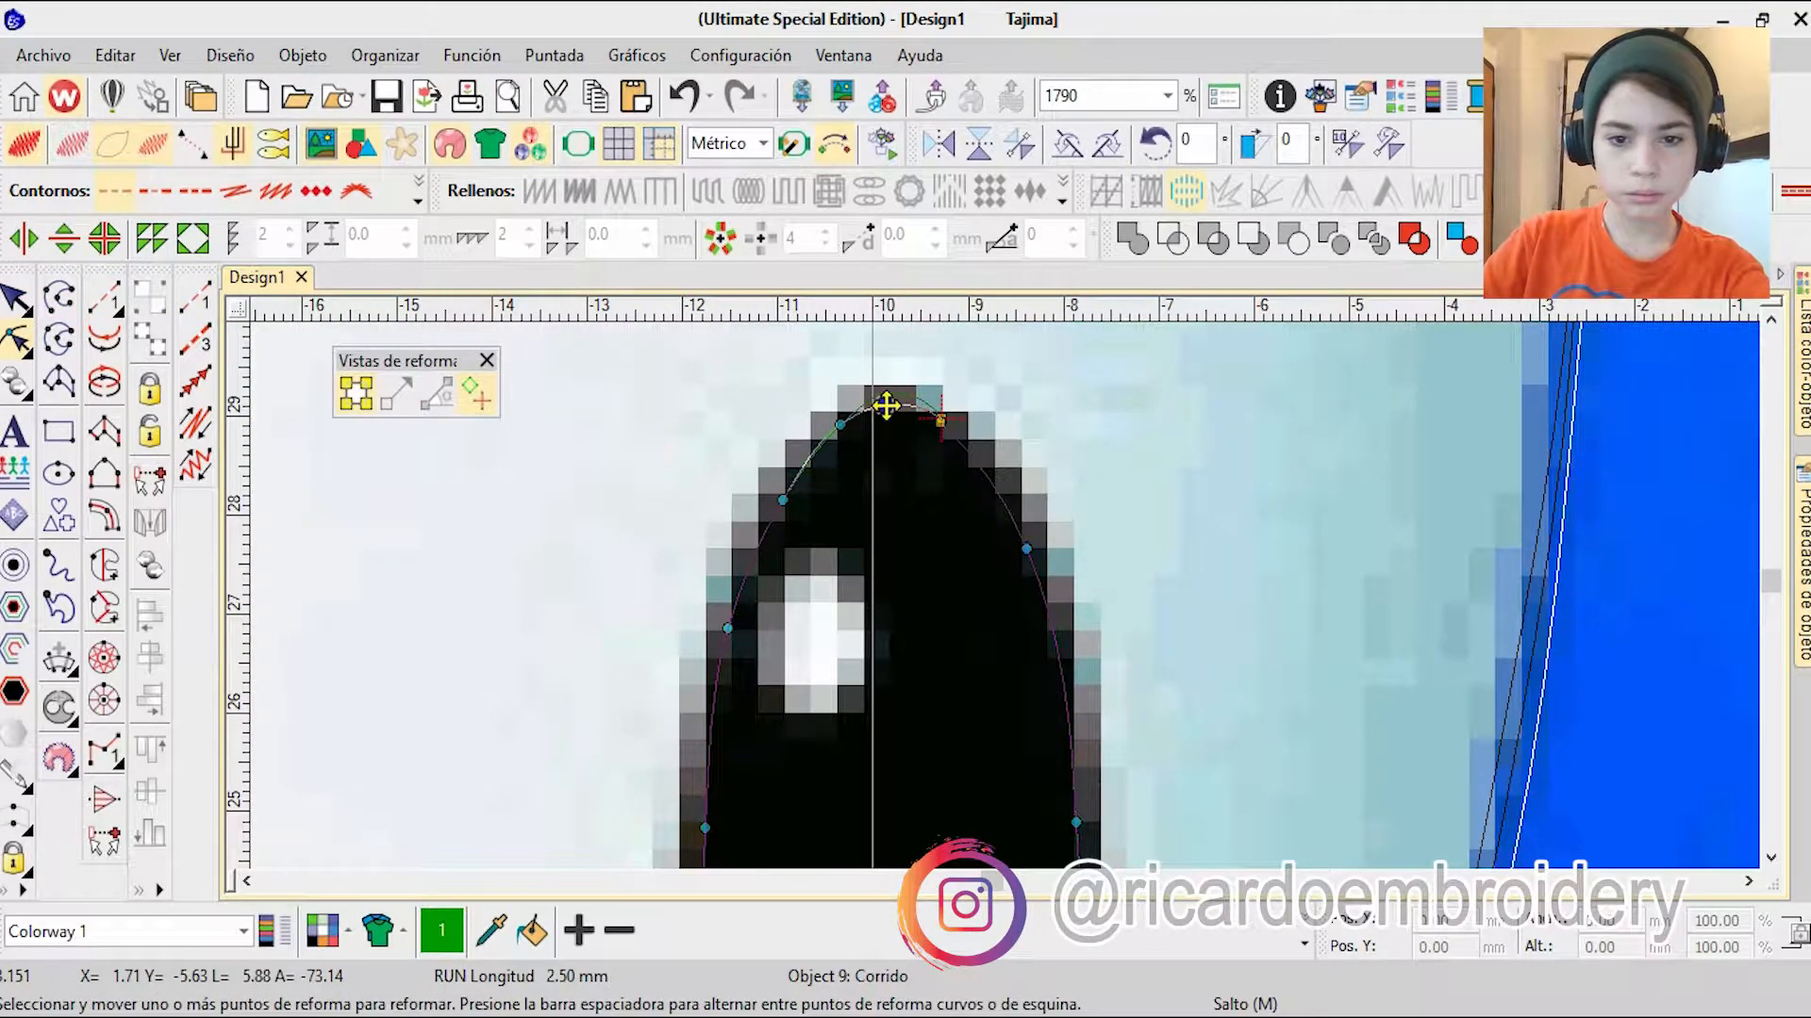
{"action": "scroll", "coordinate": [1009, 606], "scroll_direction": "down", "scroll_amount": 7}
{"action": "key", "text": "Escape"}
Step: Start a complex fill over the green pupil outline, placing boundary points from the top down the left edge
{"action": "left_click", "coordinate": [295, 667]}
{"action": "key", "text": "t"}
{"action": "left_click", "coordinate": [104, 565]}
{"action": "scroll", "coordinate": [1009, 606], "scroll_direction": "up", "scroll_amount": 6}
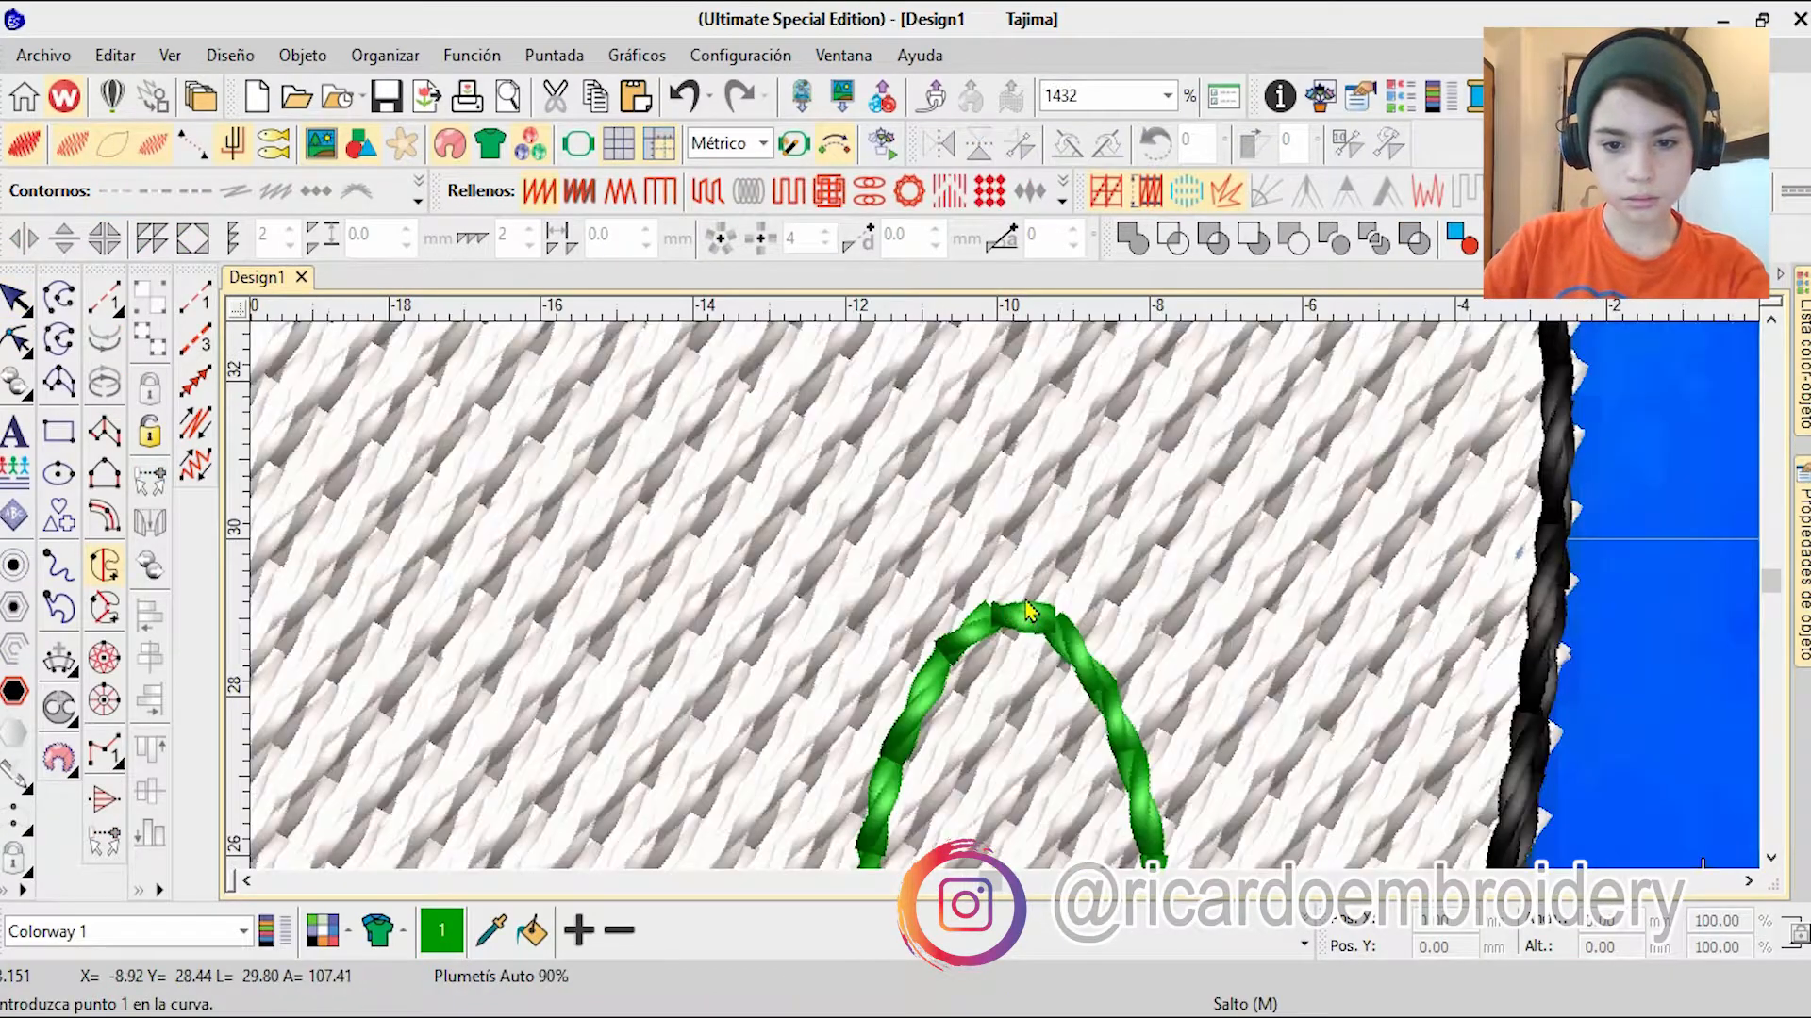
{"action": "right_click", "coordinate": [964, 625]}
{"action": "right_click", "coordinate": [898, 743]}
{"action": "right_click", "coordinate": [928, 801]}
{"action": "right_click", "coordinate": [981, 792]}
{"action": "right_click", "coordinate": [1045, 754]}
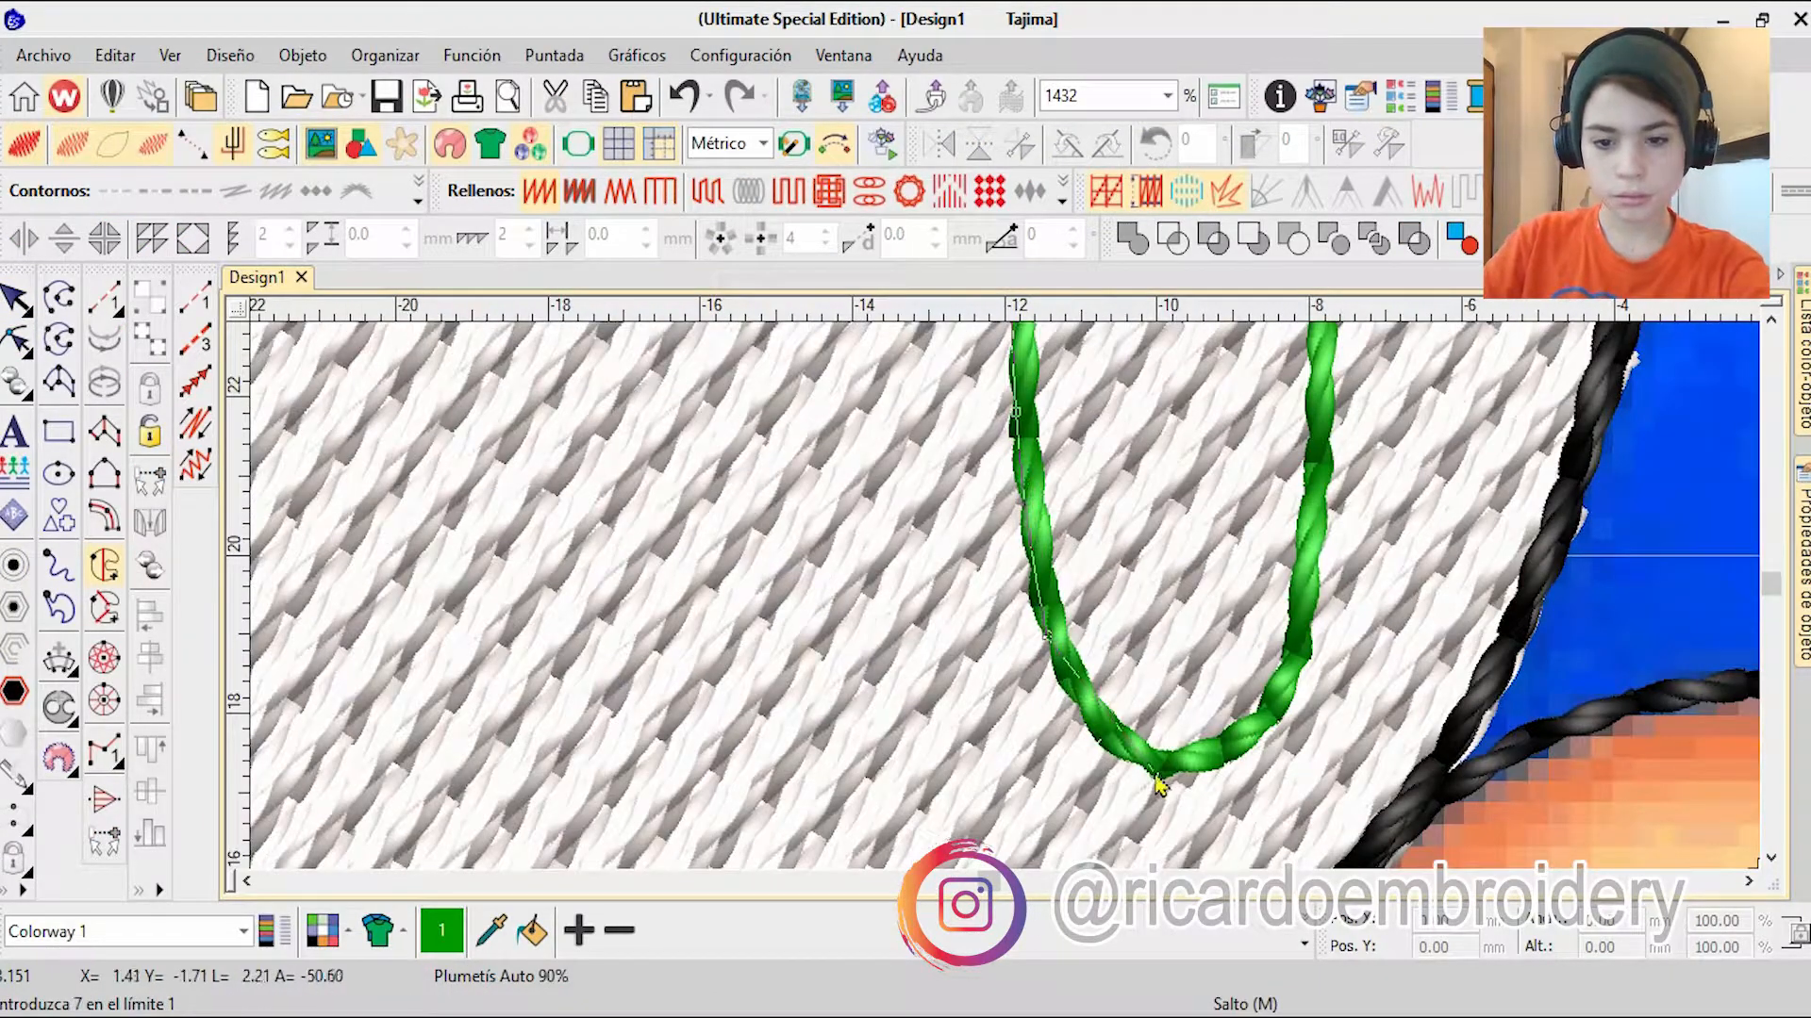
Step: Continue the pupil fill boundary up the right edge to the top, close it, and generate the fill
{"action": "right_click", "coordinate": [1313, 657]}
{"action": "right_click", "coordinate": [1326, 387]}
{"action": "right_click", "coordinate": [1170, 351]}
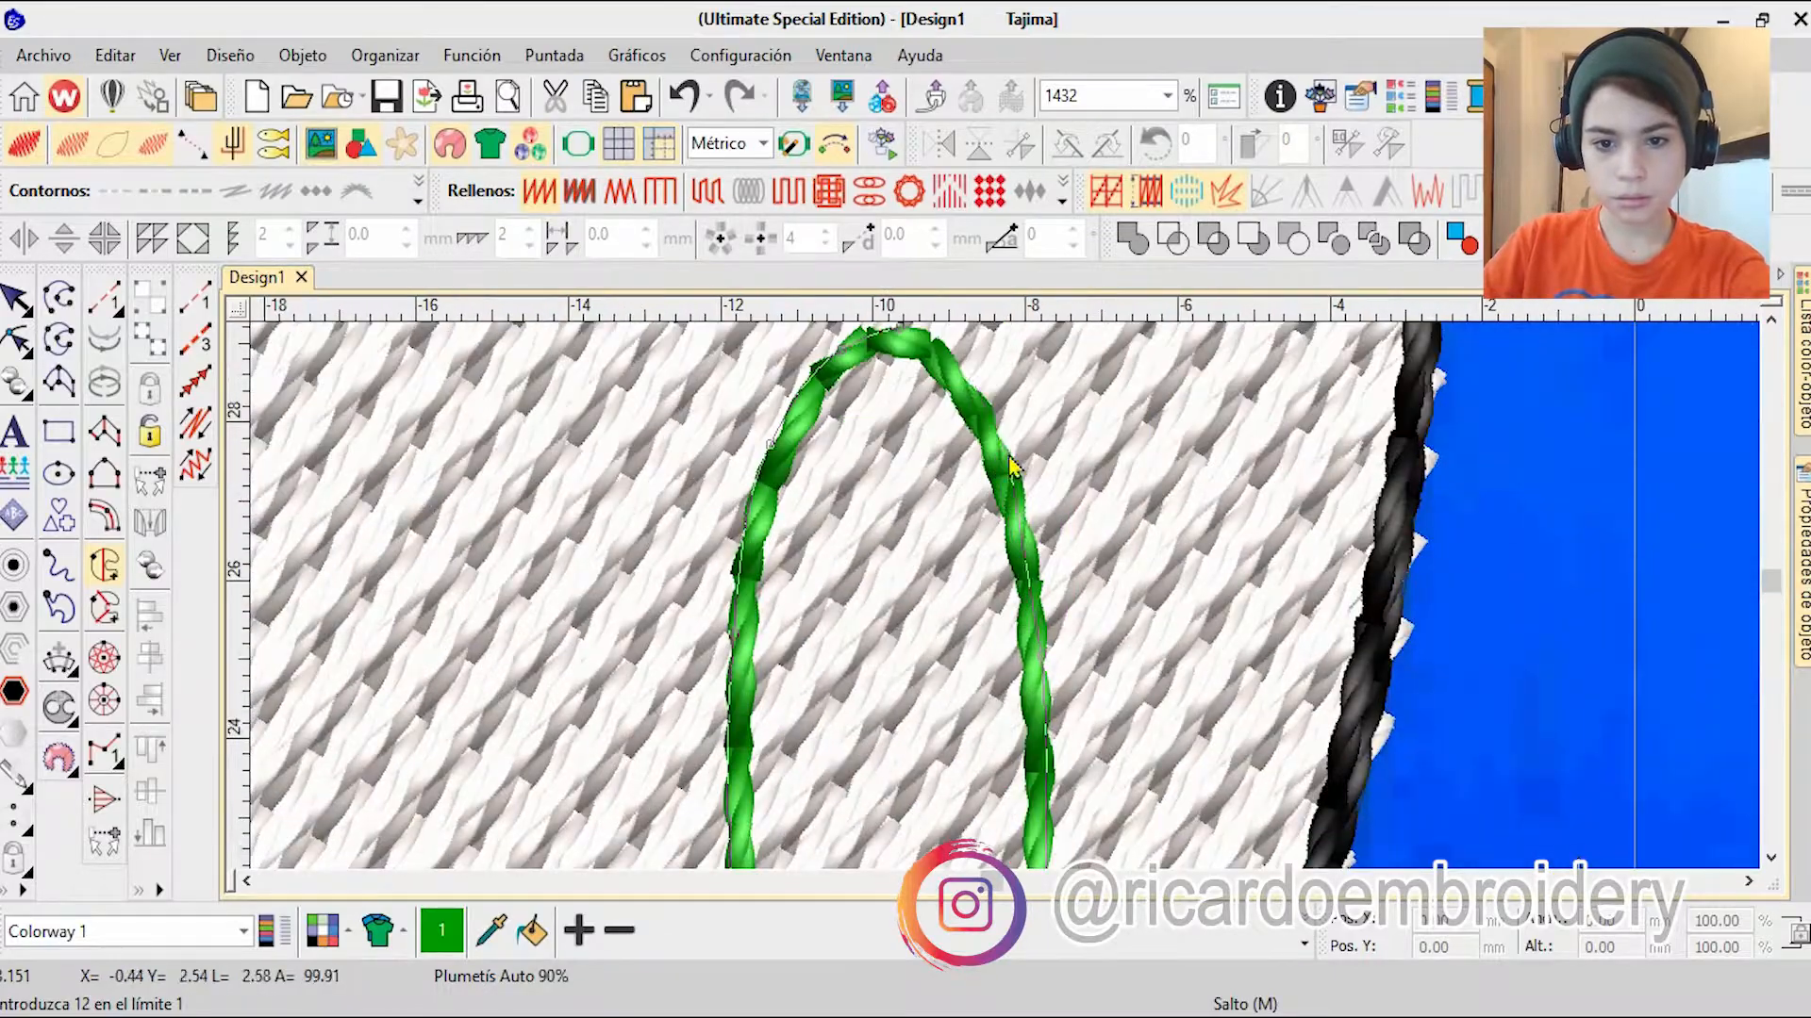
{"action": "right_click", "coordinate": [1010, 469]}
{"action": "right_click", "coordinate": [971, 469]}
{"action": "key", "text": "Return"}
{"action": "key", "text": "Return"}
Step: Change the pupil fill to tatami in black, colour 8
{"action": "key", "text": "h"}
{"action": "left_click", "coordinate": [707, 191]}
{"action": "left_click", "coordinate": [1802, 368]}
{"action": "left_click", "coordinate": [1304, 944]}
{"action": "left_click", "coordinate": [943, 839]}
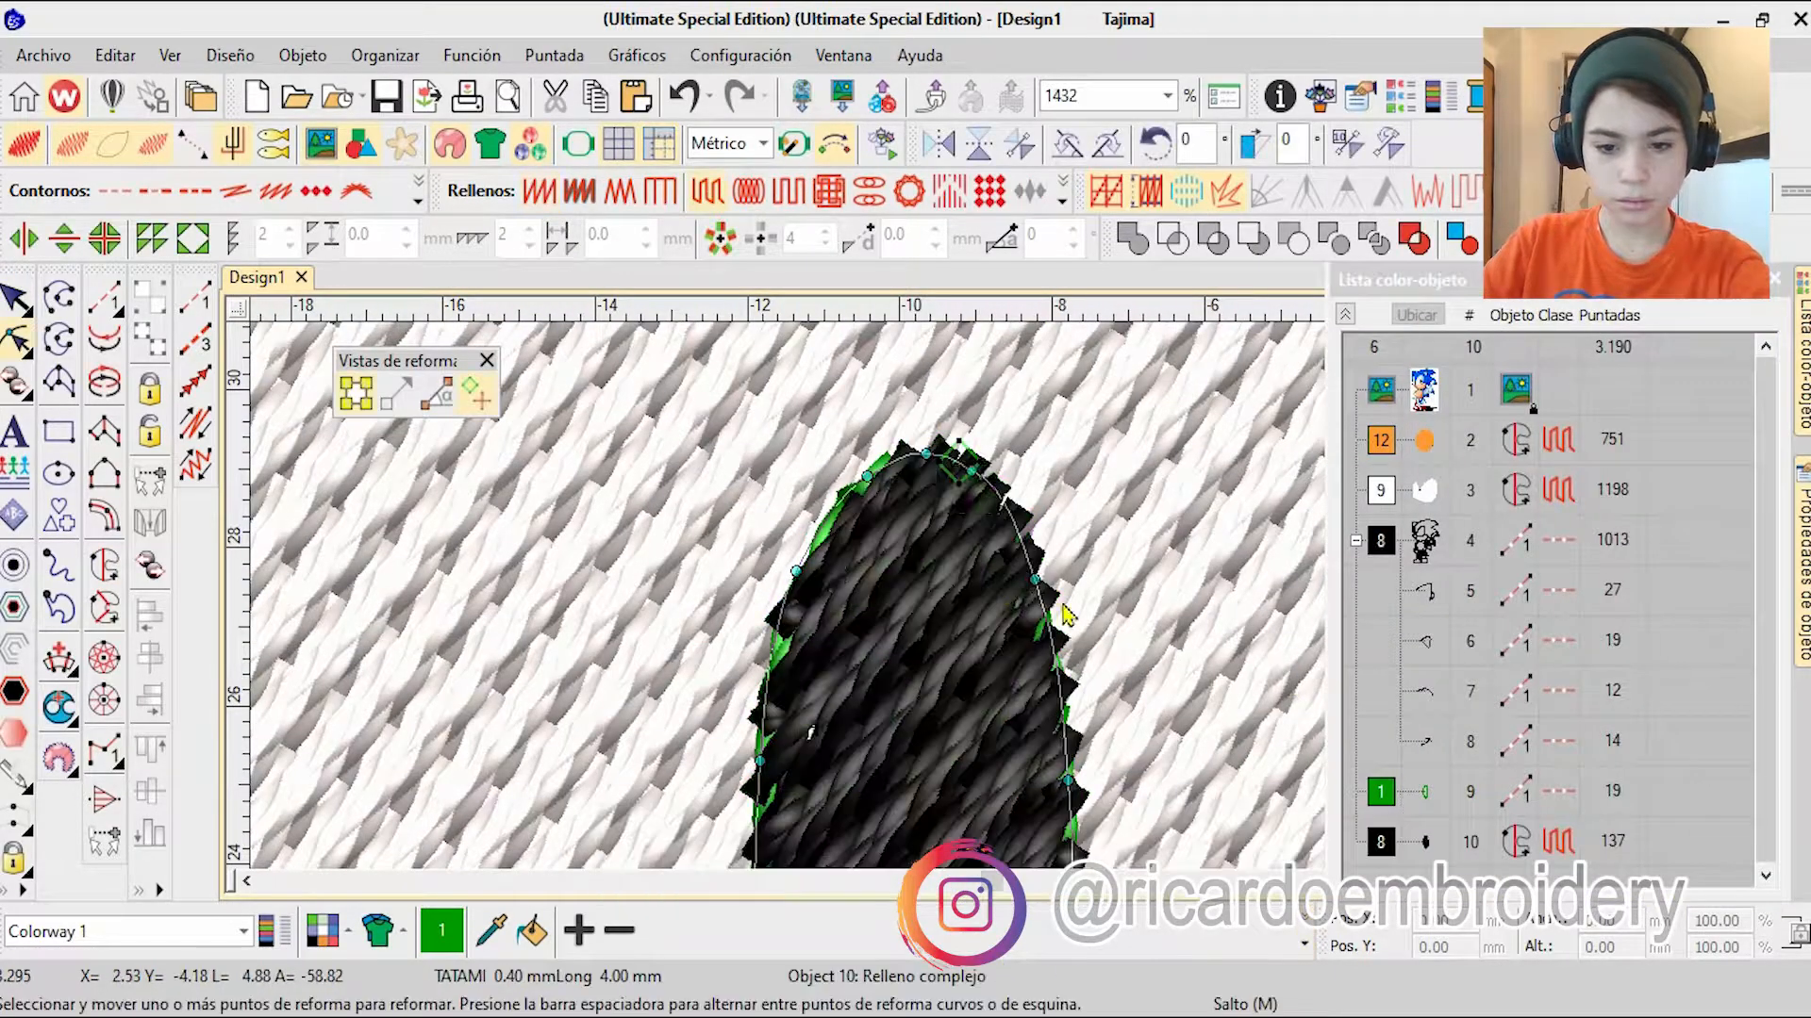
Step: Move the black pupil fill ahead of the outlines in the colour-object sequence and put the green pupil outline in the black group
{"action": "scroll", "coordinate": [915, 573], "scroll_direction": "down", "scroll_amount": 2}
{"action": "left_click", "coordinate": [1424, 842]}
{"action": "left_click_drag", "start_coordinate": [1424, 842], "coordinate": [1424, 565]}
{"action": "left_click_drag", "start_coordinate": [1424, 842], "coordinate": [1396, 801]}
{"action": "scroll", "coordinate": [1009, 604], "scroll_direction": "down", "scroll_amount": 5}
{"action": "left_click", "coordinate": [1415, 504]}
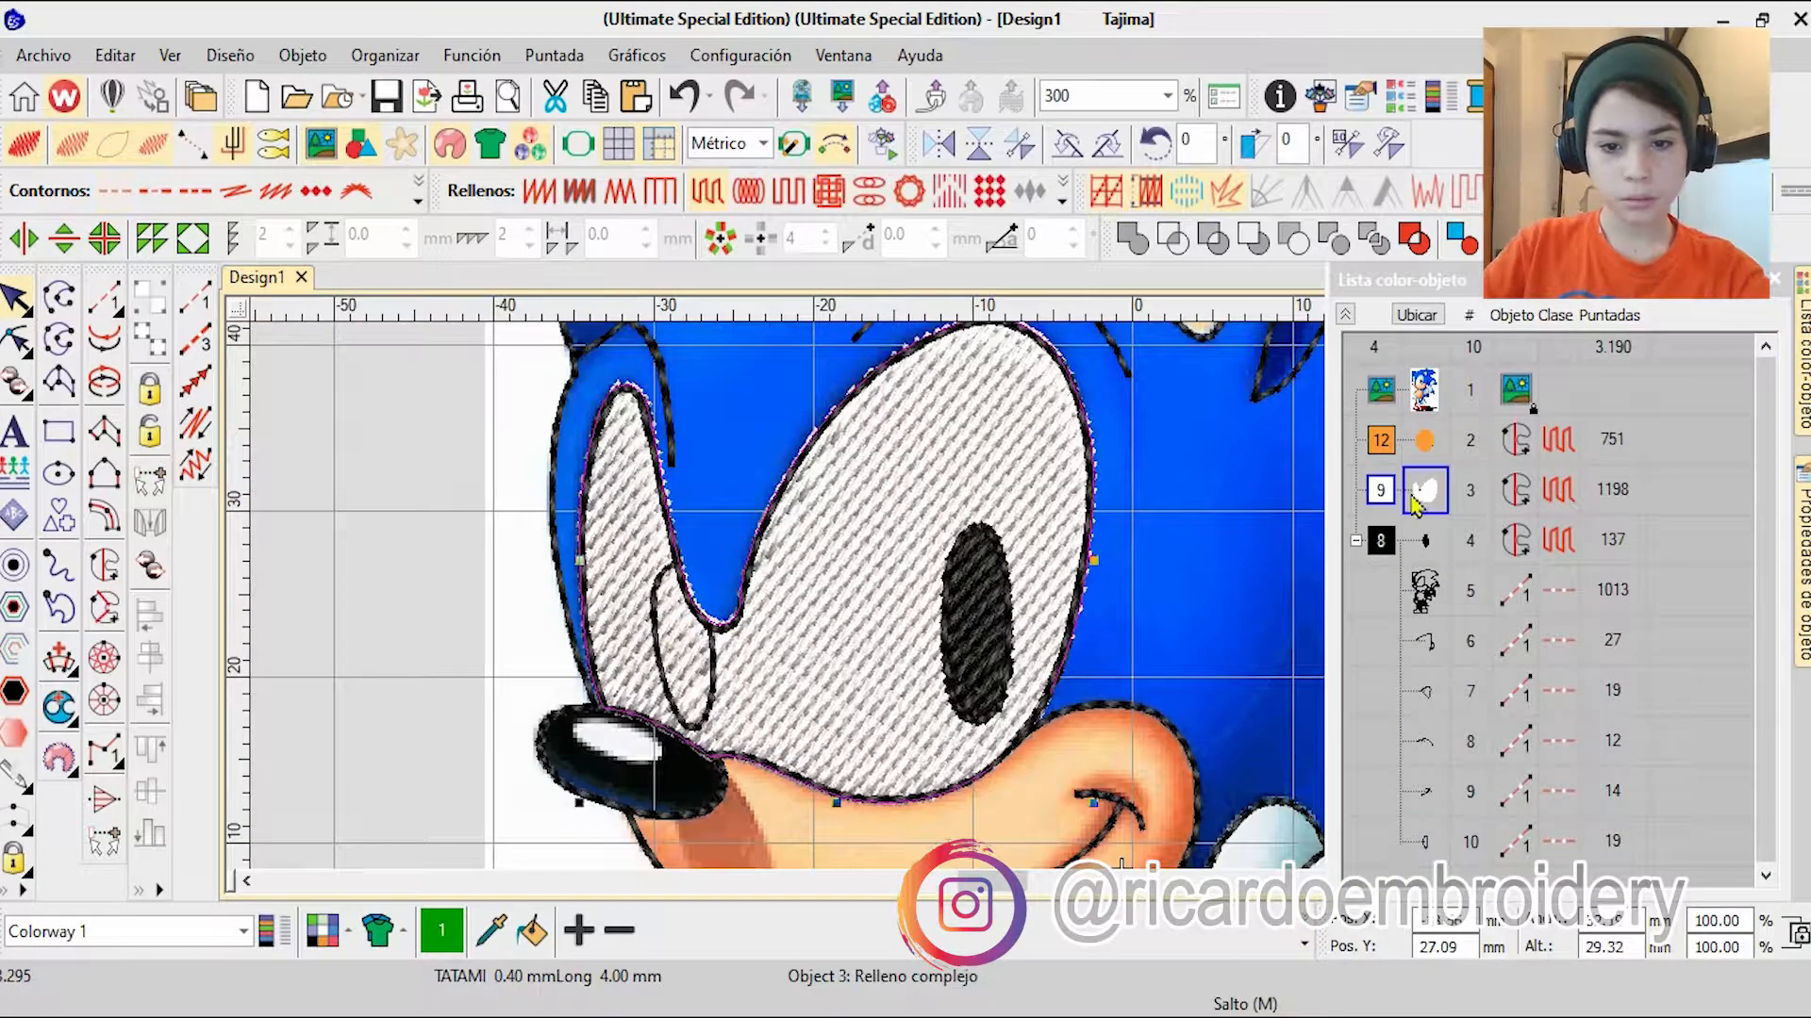
{"action": "left_click", "coordinate": [1802, 368]}
{"action": "left_click", "coordinate": [415, 382]}
Step: Start a complex fill over the smaller pupil beside the nose, placing boundary points down its inner edge to the lower tip
{"action": "scroll", "coordinate": [679, 564], "scroll_direction": "up", "scroll_amount": 5}
{"action": "left_click", "coordinate": [105, 566]}
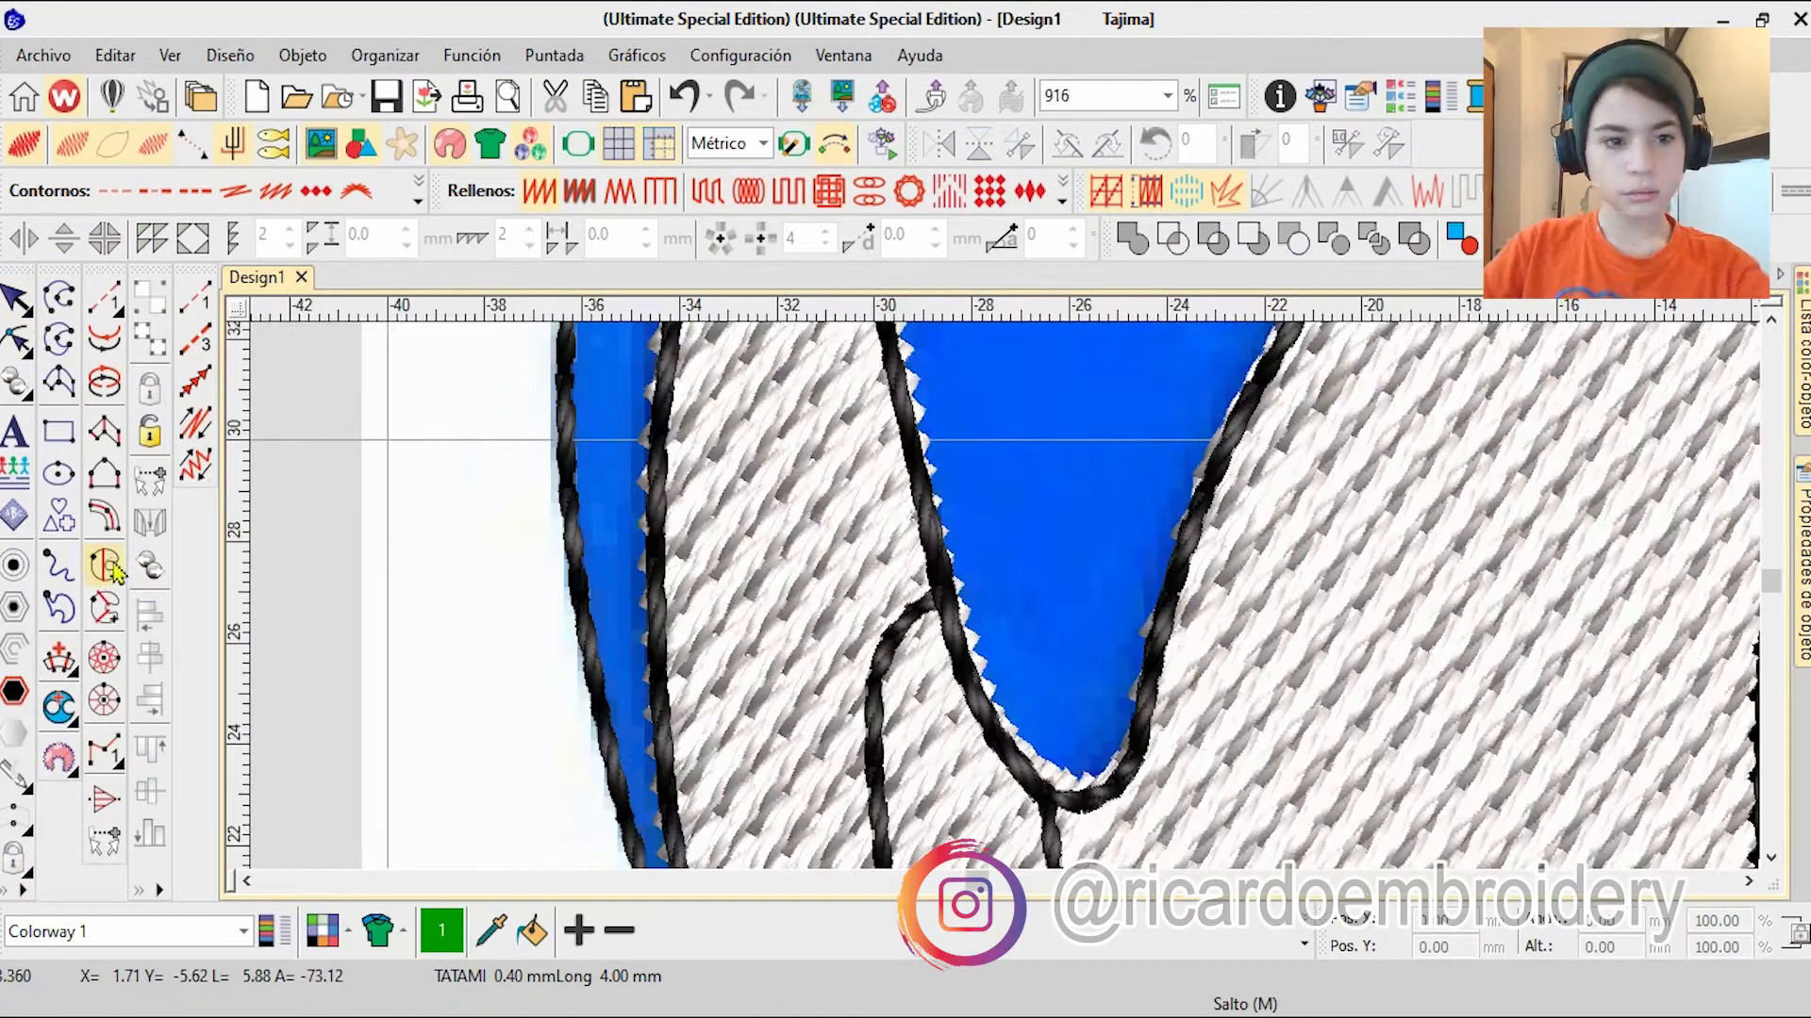
{"action": "scroll", "coordinate": [1050, 797], "scroll_direction": "up", "scroll_amount": 4}
{"action": "right_click", "coordinate": [1002, 596]}
{"action": "right_click", "coordinate": [1016, 722]}
{"action": "right_click", "coordinate": [1017, 801]}
{"action": "right_click", "coordinate": [1007, 761]}
{"action": "right_click", "coordinate": [1028, 678]}
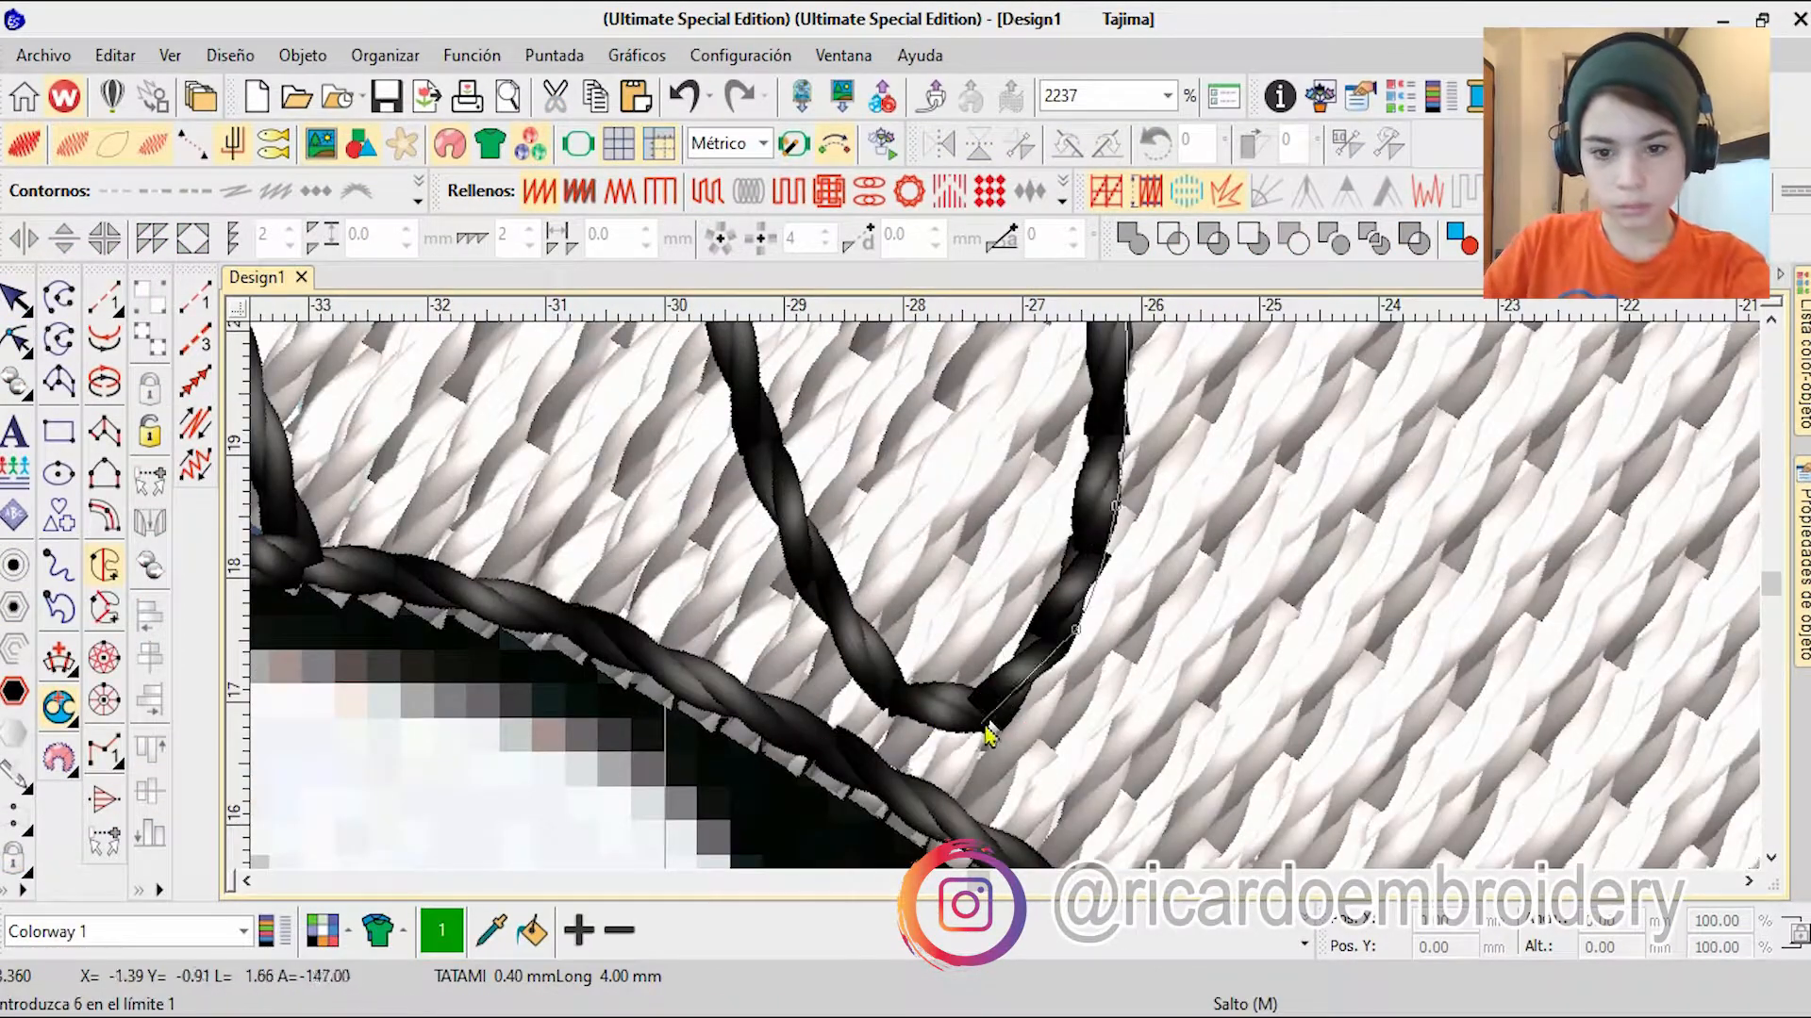
Step: Continue the smaller pupil's fill boundary up the outer edge to its top, close it, and generate the fill
{"action": "right_click", "coordinate": [977, 363]}
{"action": "right_click", "coordinate": [973, 386]}
{"action": "right_click", "coordinate": [973, 486]}
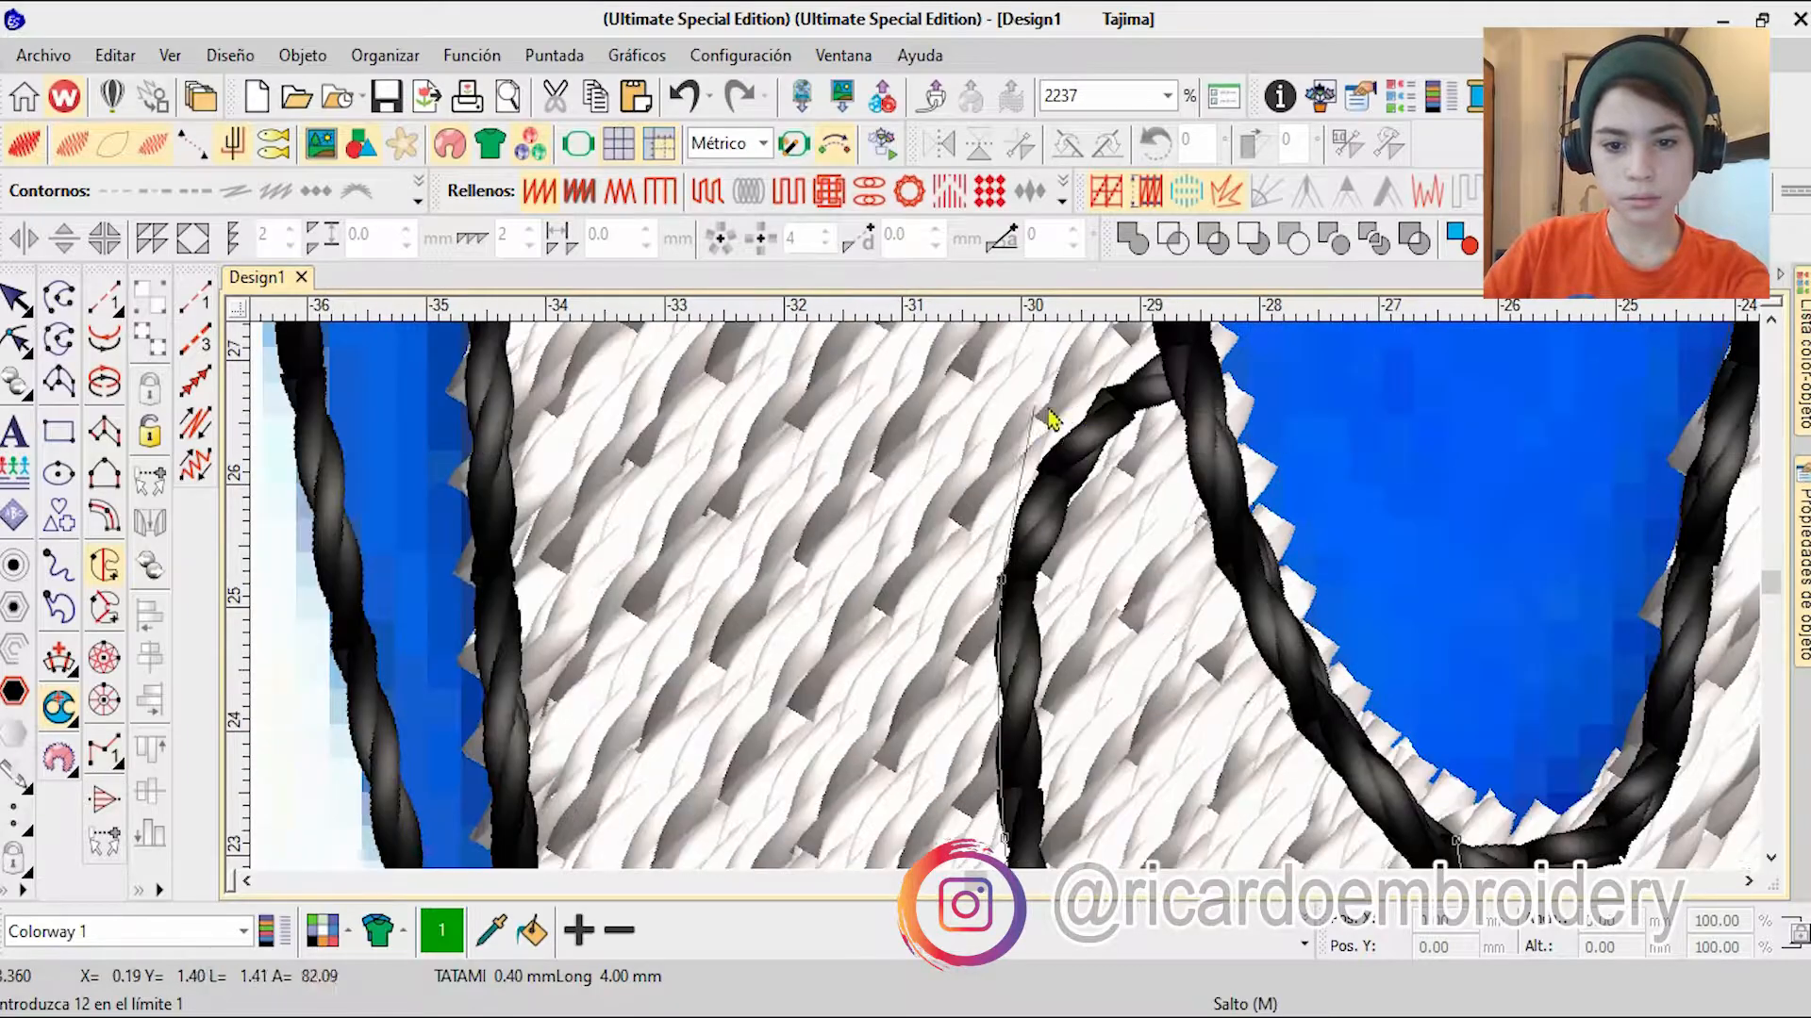
{"action": "right_click", "coordinate": [1069, 436]}
{"action": "right_click", "coordinate": [1120, 476]}
{"action": "right_click", "coordinate": [1163, 646]}
{"action": "key", "text": "Return"}
{"action": "key", "text": "Return"}
{"action": "key", "text": "Return"}
{"action": "key", "text": "1"}
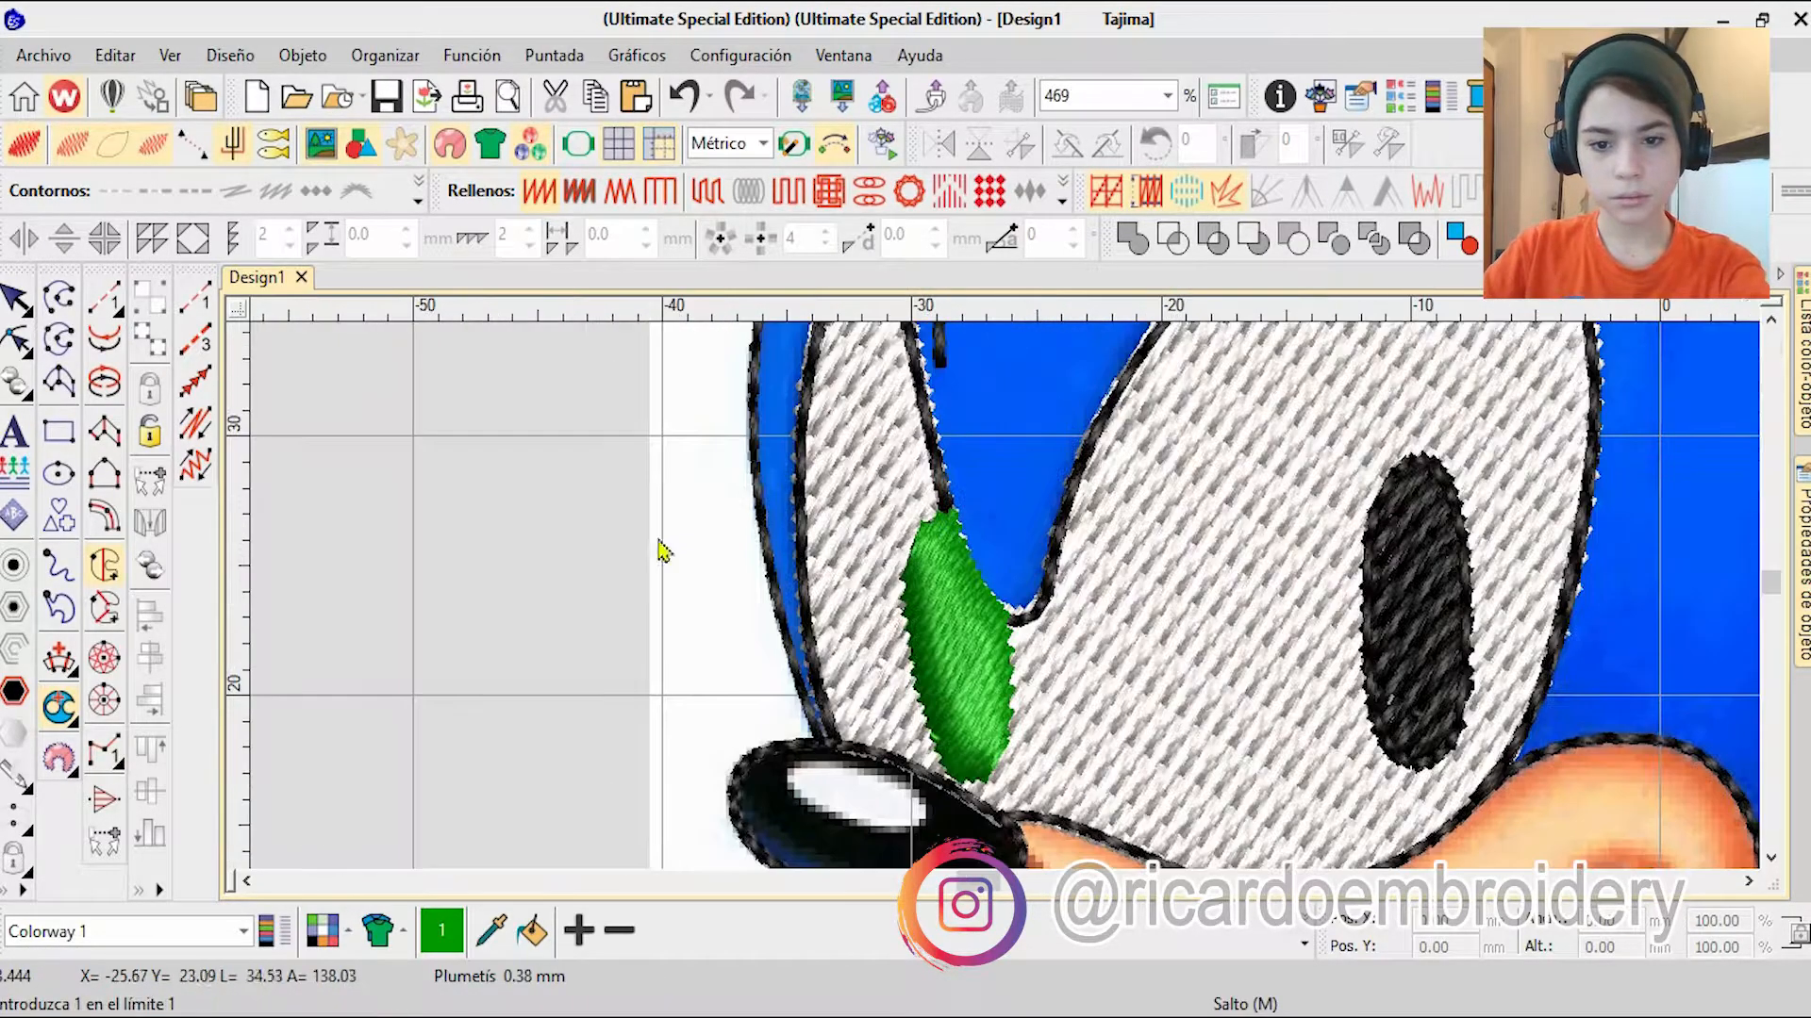
Step: Change the smaller pupil fill to tatami in black, colour 8, and place it before the outlines in the stitching sequence
{"action": "left_click", "coordinate": [15, 298]}
{"action": "left_click", "coordinate": [1304, 919]}
{"action": "left_click", "coordinate": [914, 832]}
{"action": "left_click", "coordinate": [1802, 368]}
{"action": "left_click_drag", "start_coordinate": [1424, 849], "coordinate": [1417, 530]}
{"action": "key", "text": "Escape"}
{"action": "scroll", "coordinate": [1132, 566], "scroll_direction": "down", "scroll_amount": 1}
{"action": "scroll", "coordinate": [1122, 792], "scroll_direction": "up", "scroll_amount": 3}
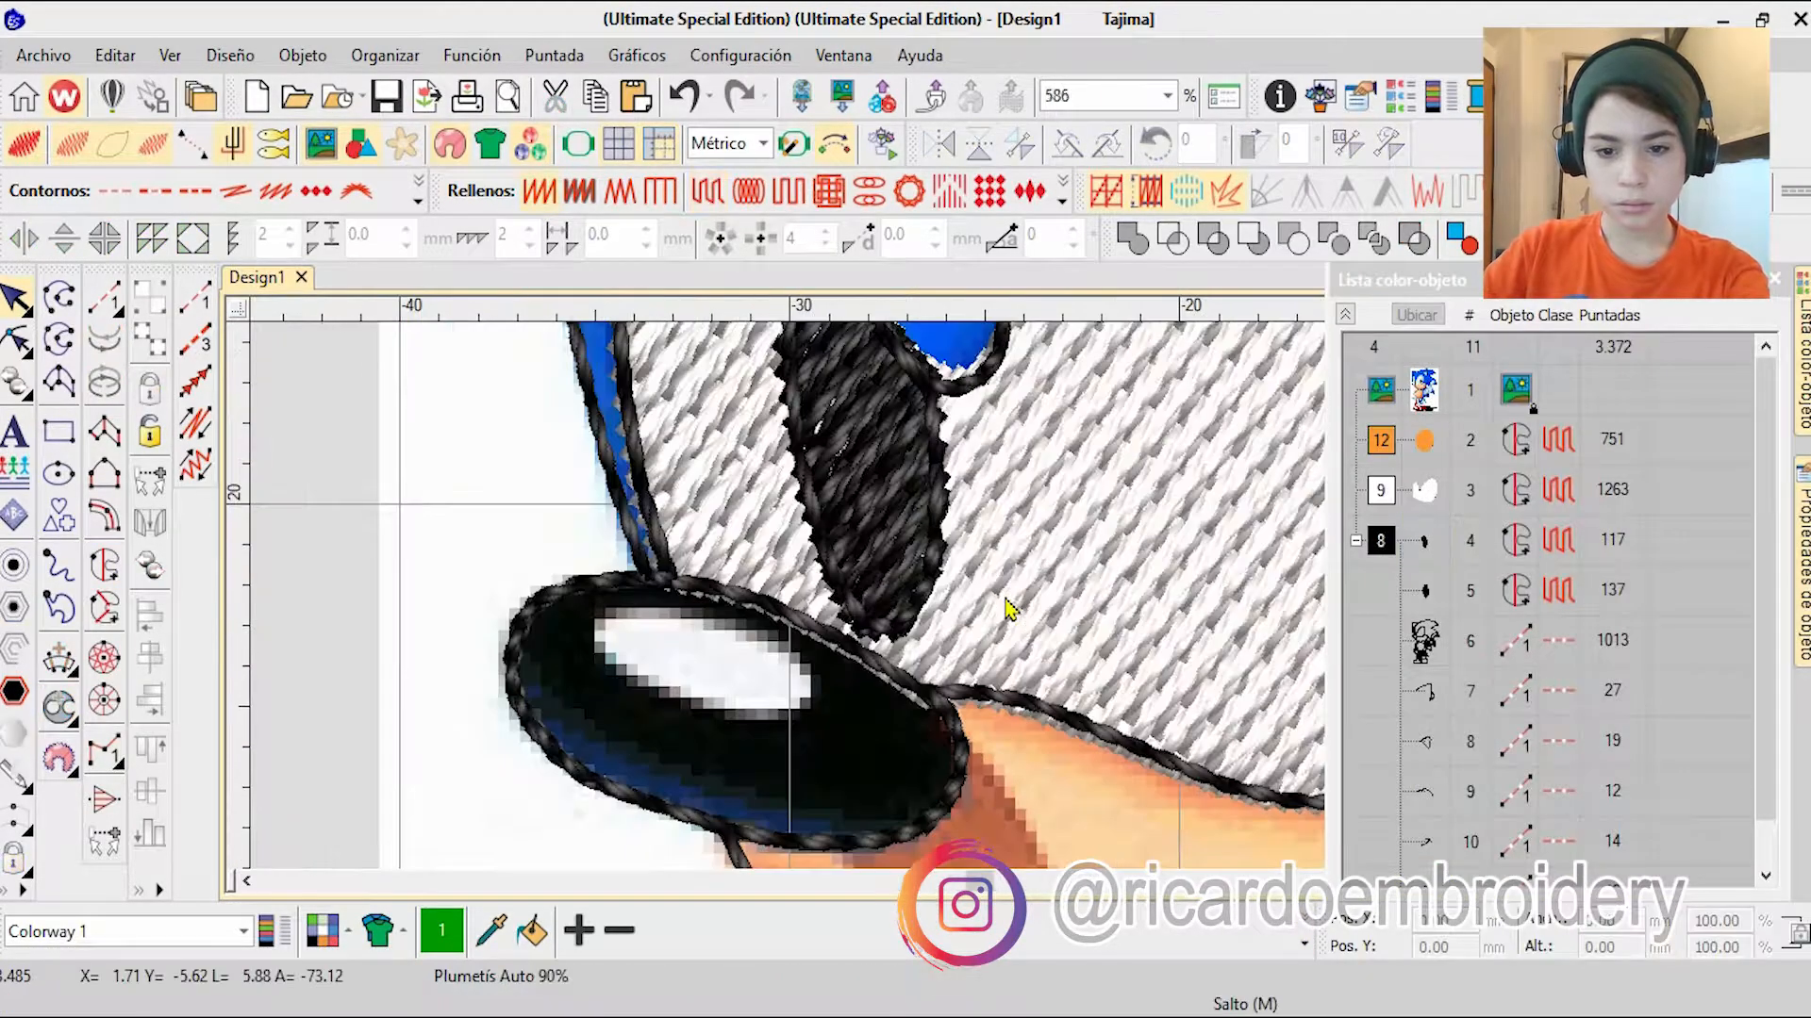
{"action": "scroll", "coordinate": [1028, 594], "scroll_direction": "down", "scroll_amount": 1}
{"action": "left_click", "coordinate": [1404, 577]}
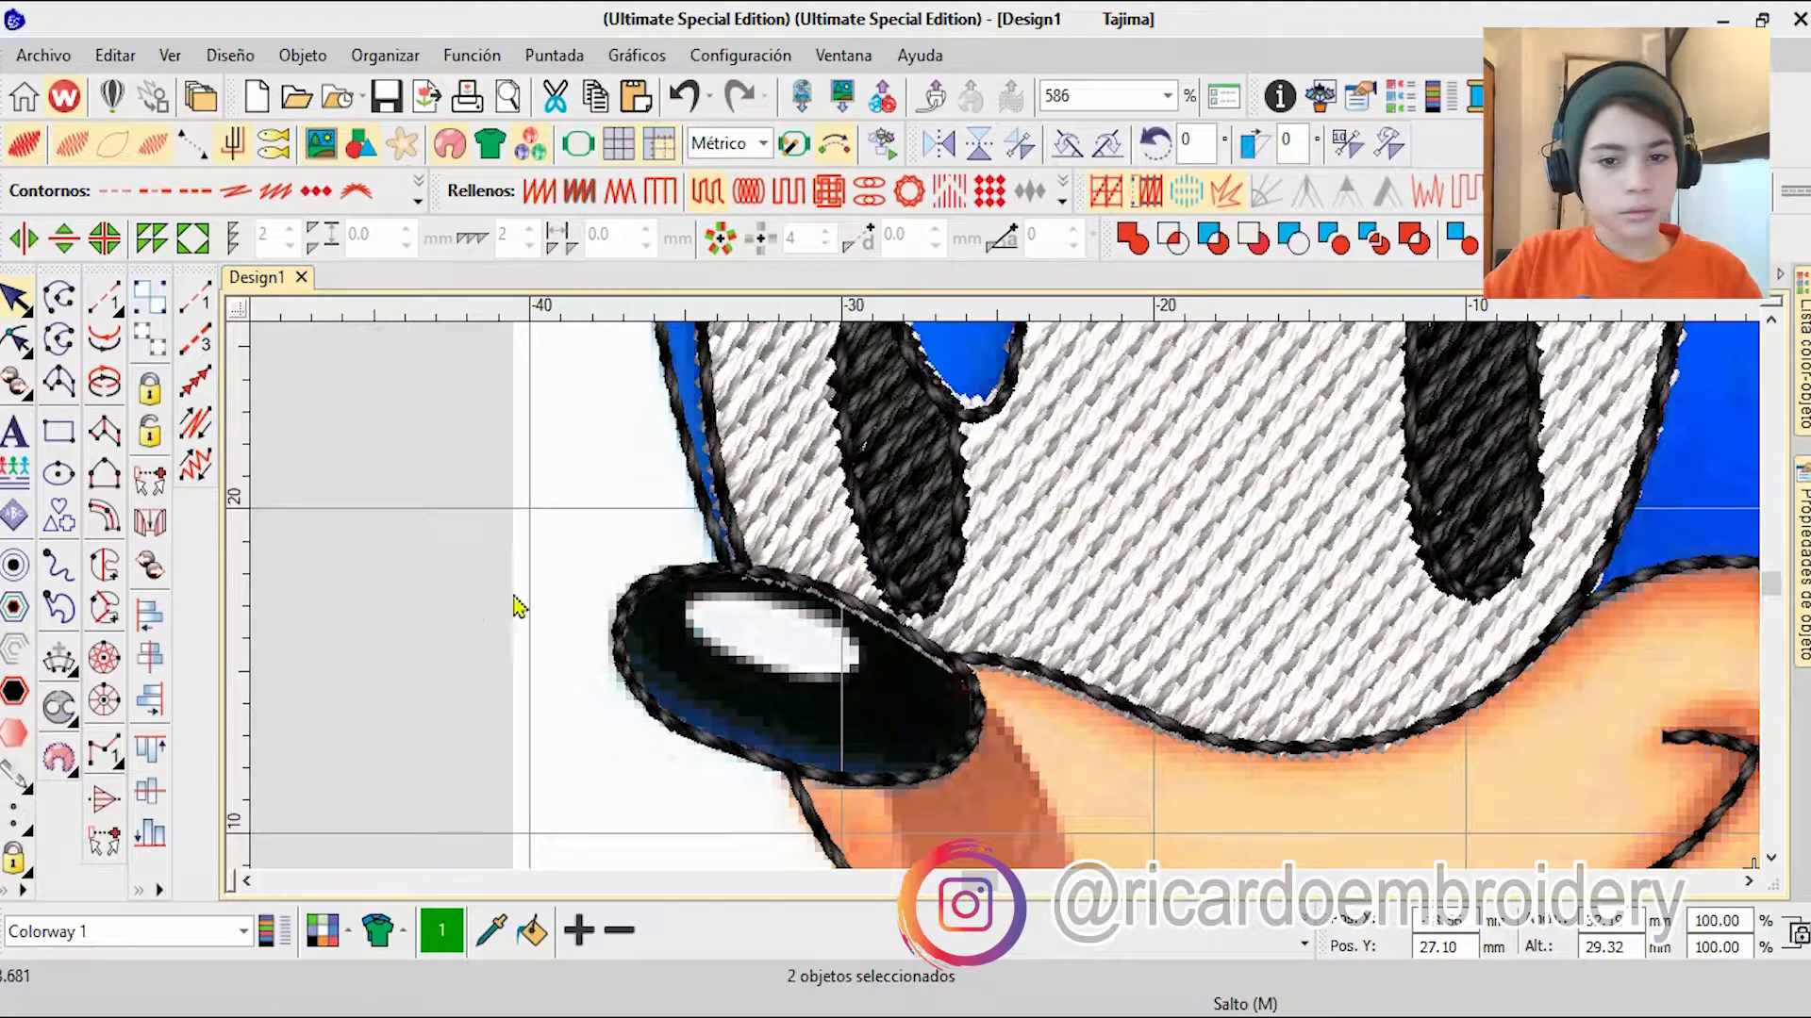
{"action": "left_click", "coordinate": [520, 605]}
Step: Start a complex fill over the nose, placing boundary points from the eye junction around its inner end and along the lower edge
{"action": "scroll", "coordinate": [853, 664], "scroll_direction": "down", "scroll_amount": 2}
{"action": "scroll", "coordinate": [903, 693], "scroll_direction": "up", "scroll_amount": 8}
{"action": "right_click", "coordinate": [881, 512]}
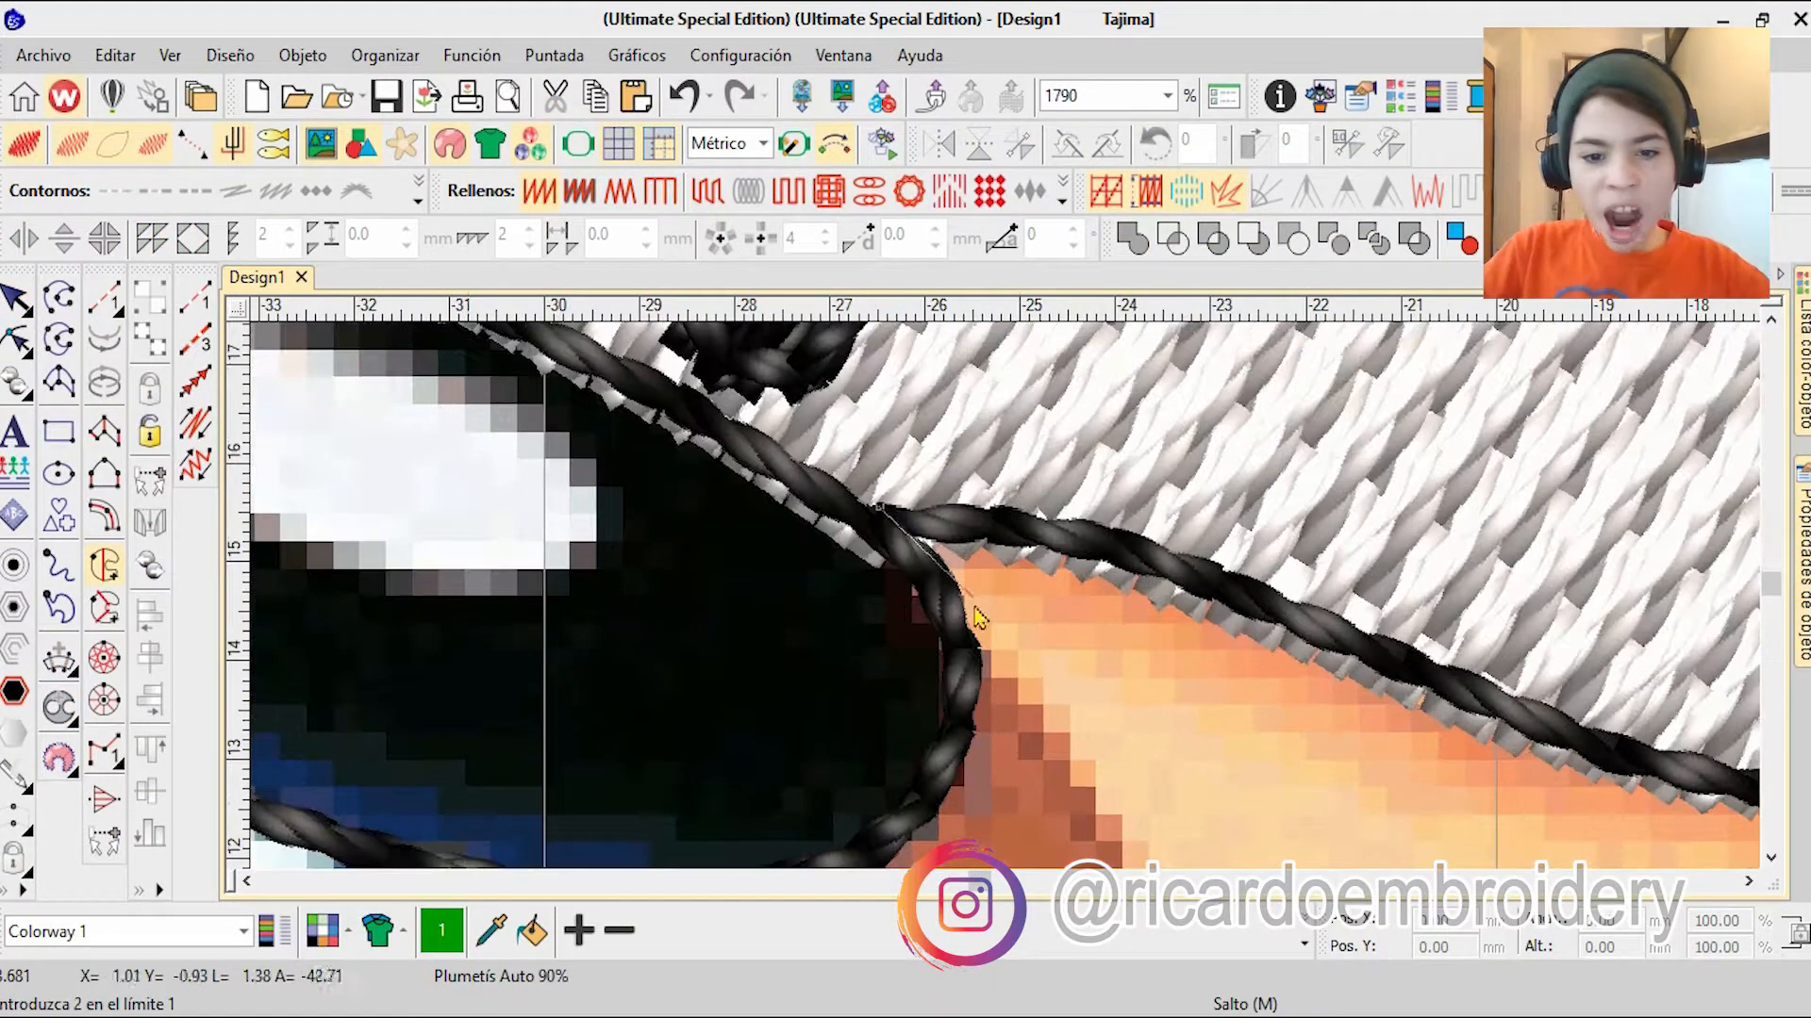
{"action": "right_click", "coordinate": [959, 612]}
{"action": "right_click", "coordinate": [953, 758]}
{"action": "right_click", "coordinate": [945, 720]}
{"action": "right_click", "coordinate": [739, 772]}
{"action": "right_click", "coordinate": [705, 634]}
{"action": "right_click", "coordinate": [708, 488]}
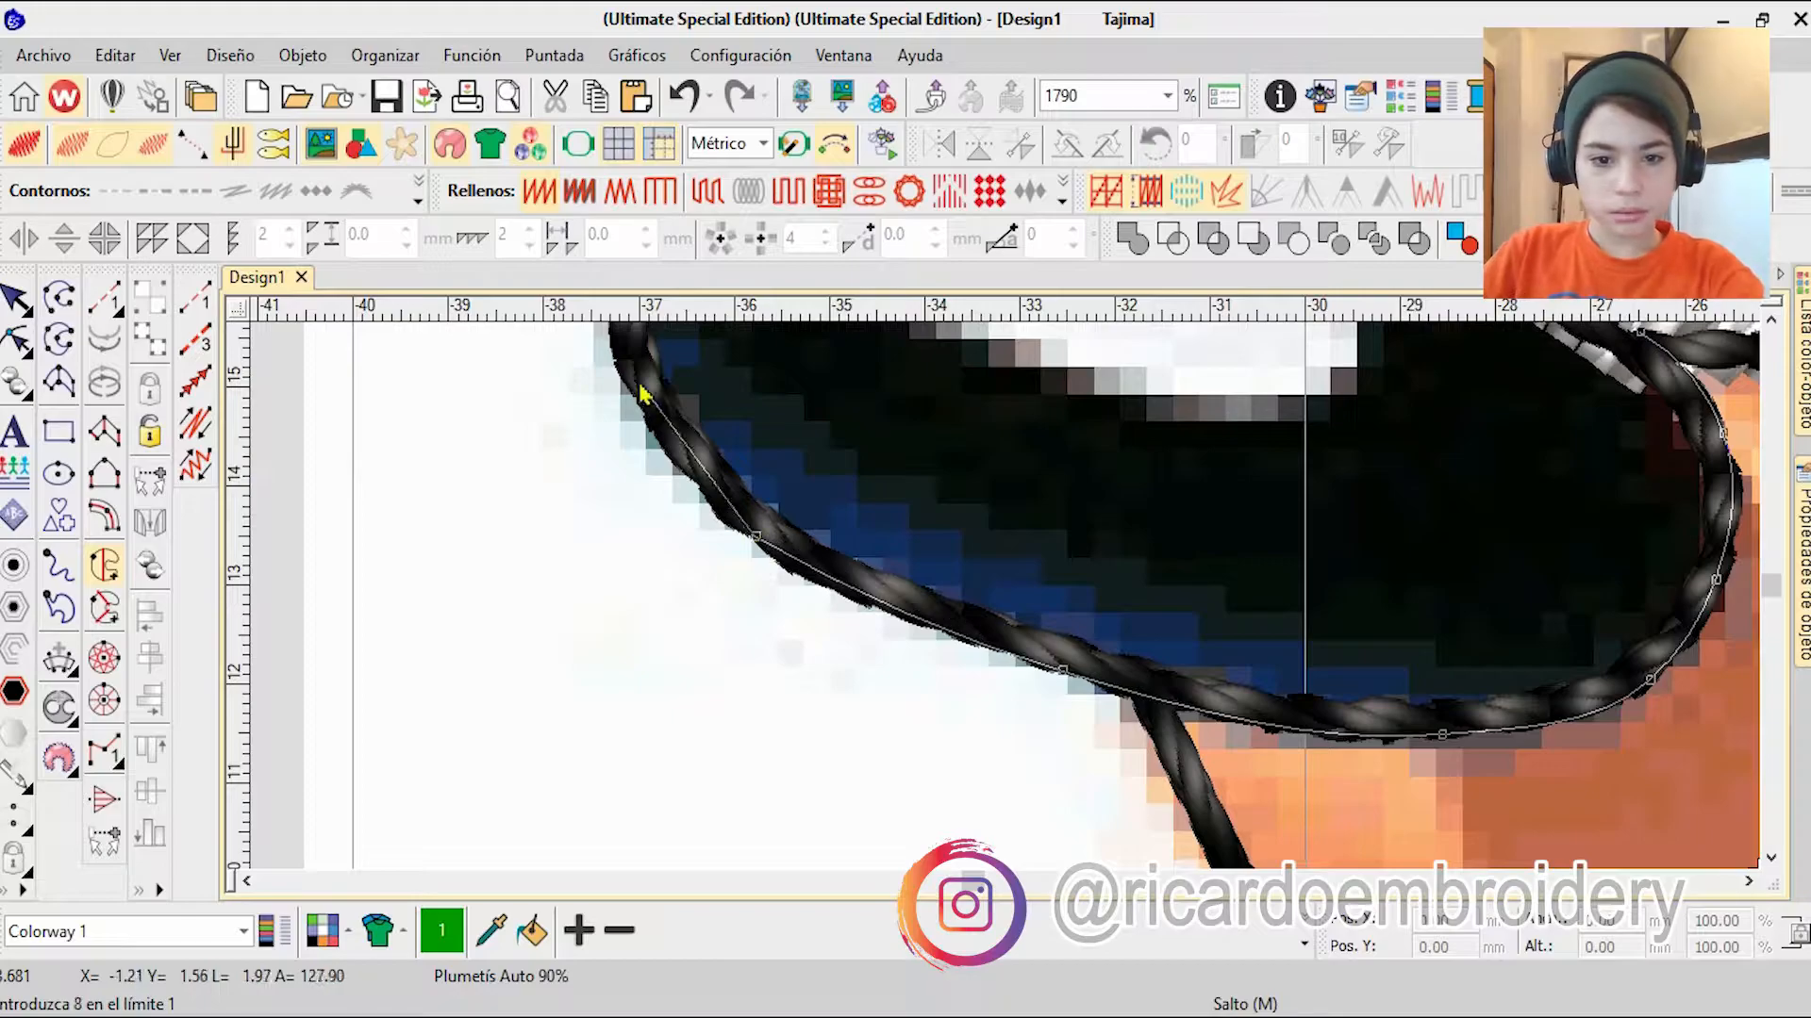
Step: Continue the nose fill boundary around the outer tip and along the upper edge, close it, and generate the fill
{"action": "right_click", "coordinate": [644, 401]}
{"action": "right_click", "coordinate": [900, 494]}
{"action": "right_click", "coordinate": [1033, 361]}
{"action": "right_click", "coordinate": [1533, 506]}
{"action": "key", "text": "Return"}
{"action": "key", "text": "Return"}
{"action": "key", "text": "Return"}
{"action": "key", "text": "Return"}
{"action": "scroll", "coordinate": [1565, 699], "scroll_direction": "down", "scroll_amount": 2}
Step: Colour the nose fill black, colour 8, and review the colour-object sequence
{"action": "key", "text": "Escape"}
{"action": "left_click", "coordinate": [1305, 944]}
{"action": "left_click", "coordinate": [952, 854]}
{"action": "left_click", "coordinate": [1803, 368]}
{"action": "scroll", "coordinate": [865, 585], "scroll_direction": "down", "scroll_amount": 2}
Step: Change both black pupil fills from tatami to satin stitch
{"action": "left_click", "coordinate": [920, 434]}
{"action": "left_click", "coordinate": [539, 193]}
{"action": "scroll", "coordinate": [585, 773], "scroll_direction": "down", "scroll_amount": 4}
{"action": "left_click", "coordinate": [932, 651]}
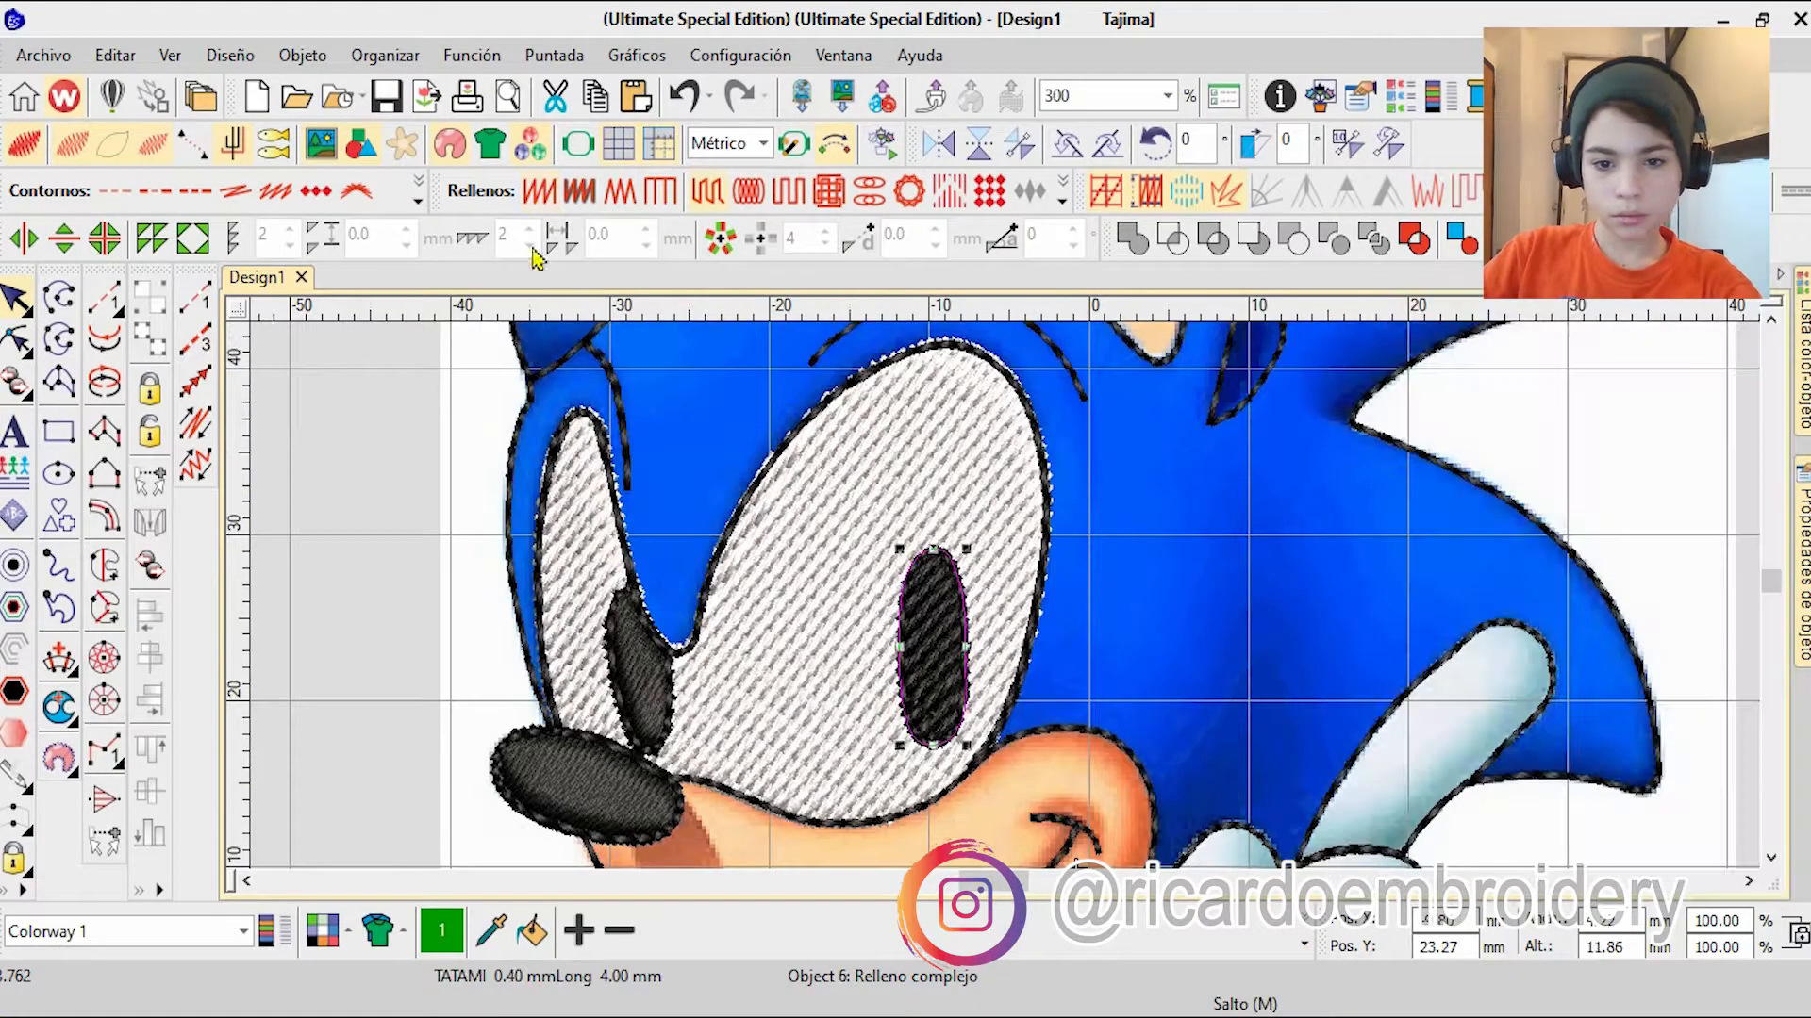
{"action": "left_click", "coordinate": [540, 192]}
Step: Reshape the large pupil's satin fill by rotating its stitch angle to about 16°
{"action": "key", "text": "h"}
{"action": "scroll", "coordinate": [867, 754], "scroll_direction": "up", "scroll_amount": 3}
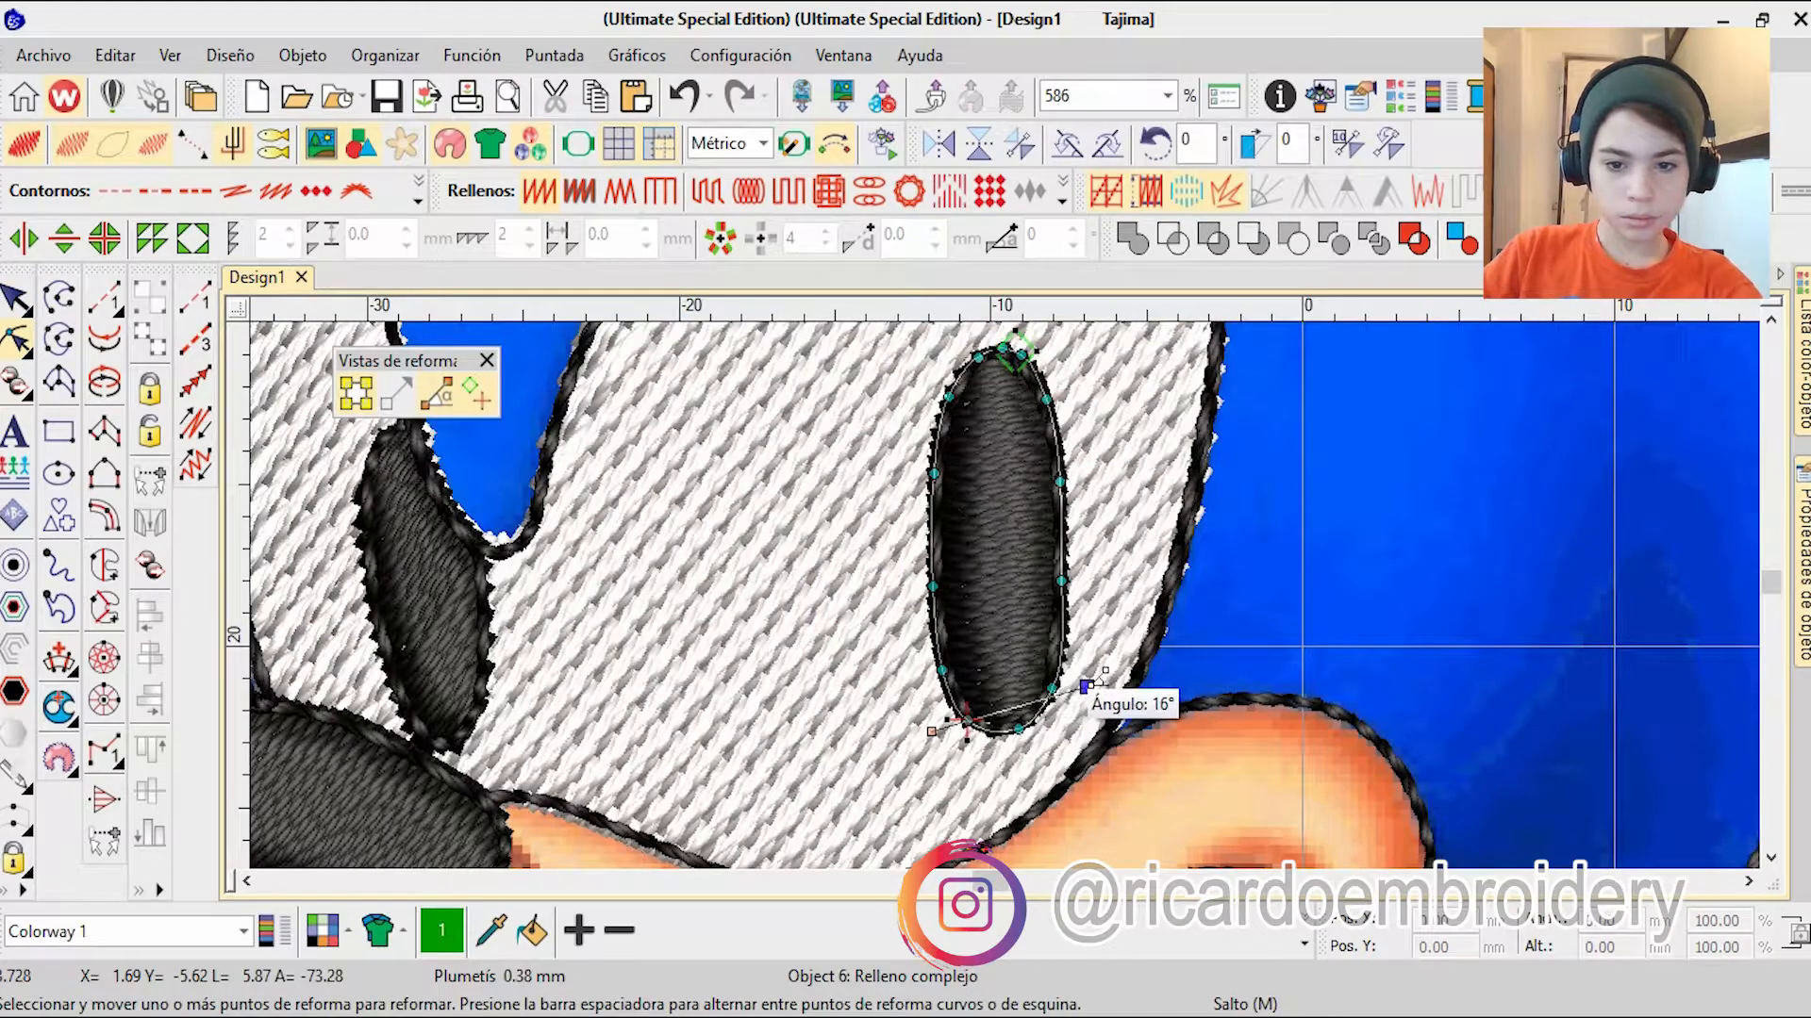
{"action": "scroll", "coordinate": [1084, 684], "scroll_direction": "down", "scroll_amount": 5}
{"action": "key", "text": "Escape"}
Step: Reshape the orange belly fill to change its stitch direction
{"action": "scroll", "coordinate": [1082, 802], "scroll_direction": "down", "scroll_amount": 1}
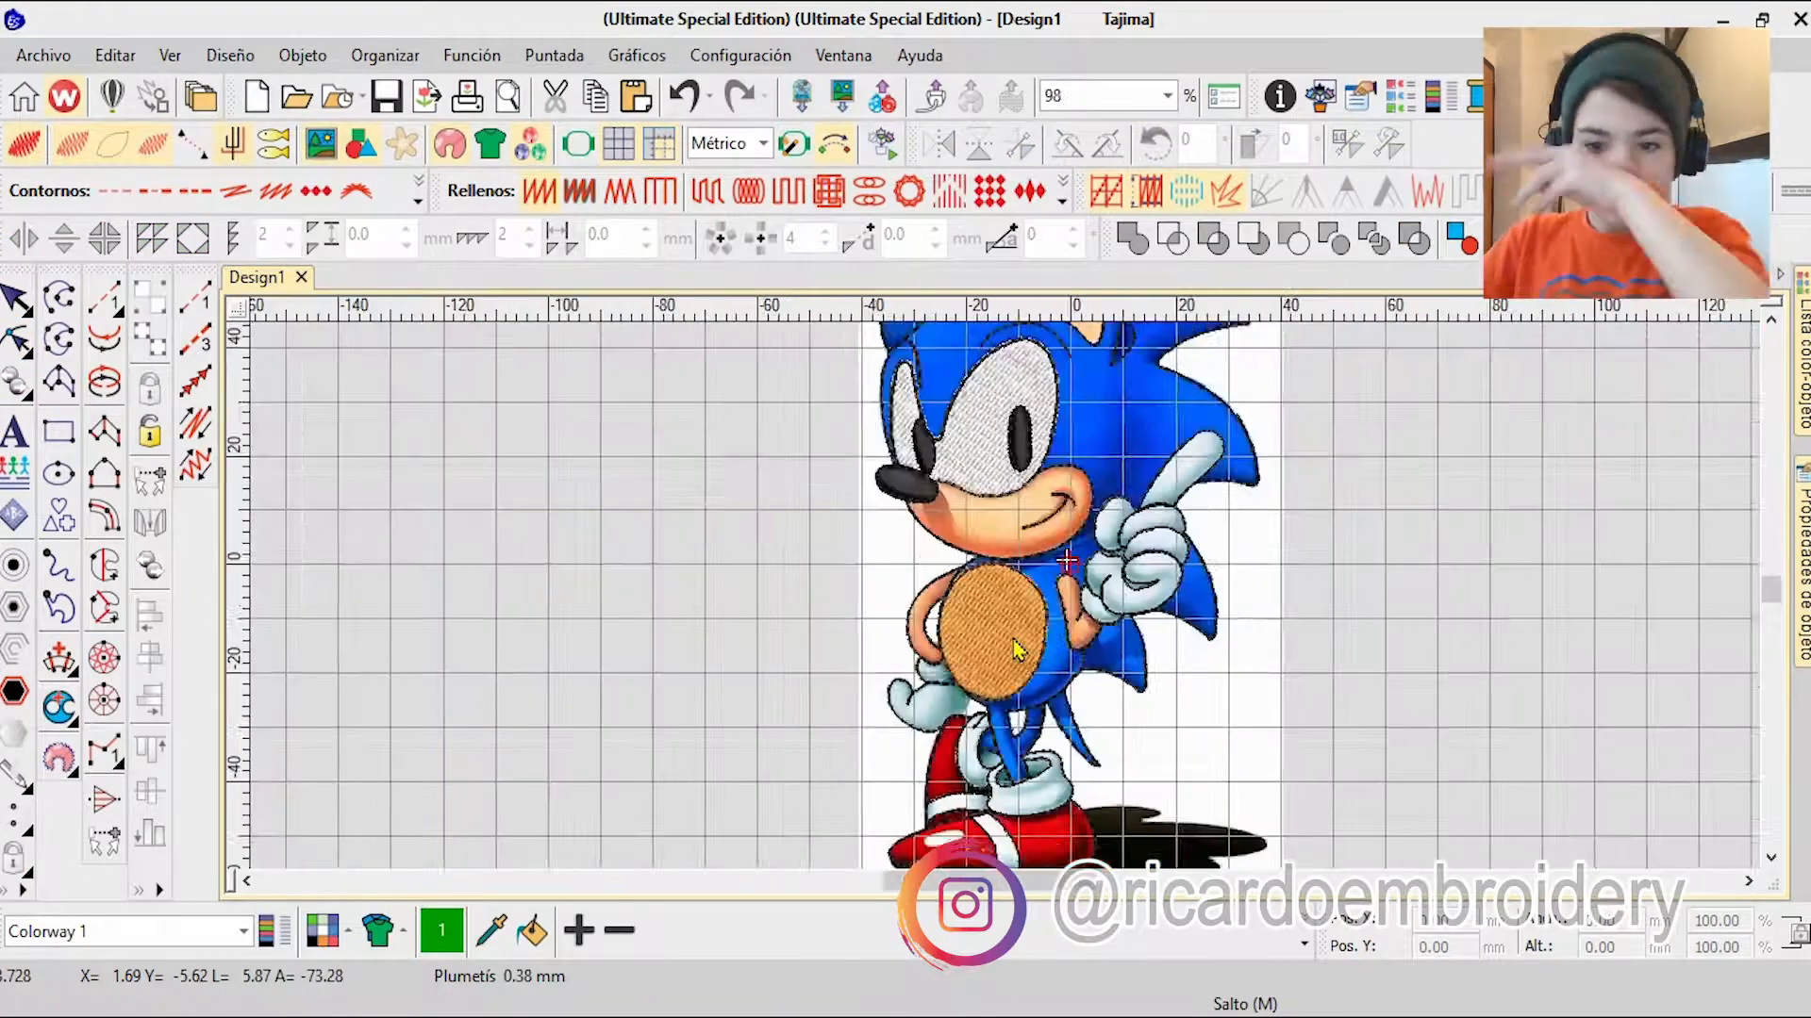
{"action": "scroll", "coordinate": [1007, 608], "scroll_direction": "up", "scroll_amount": 3}
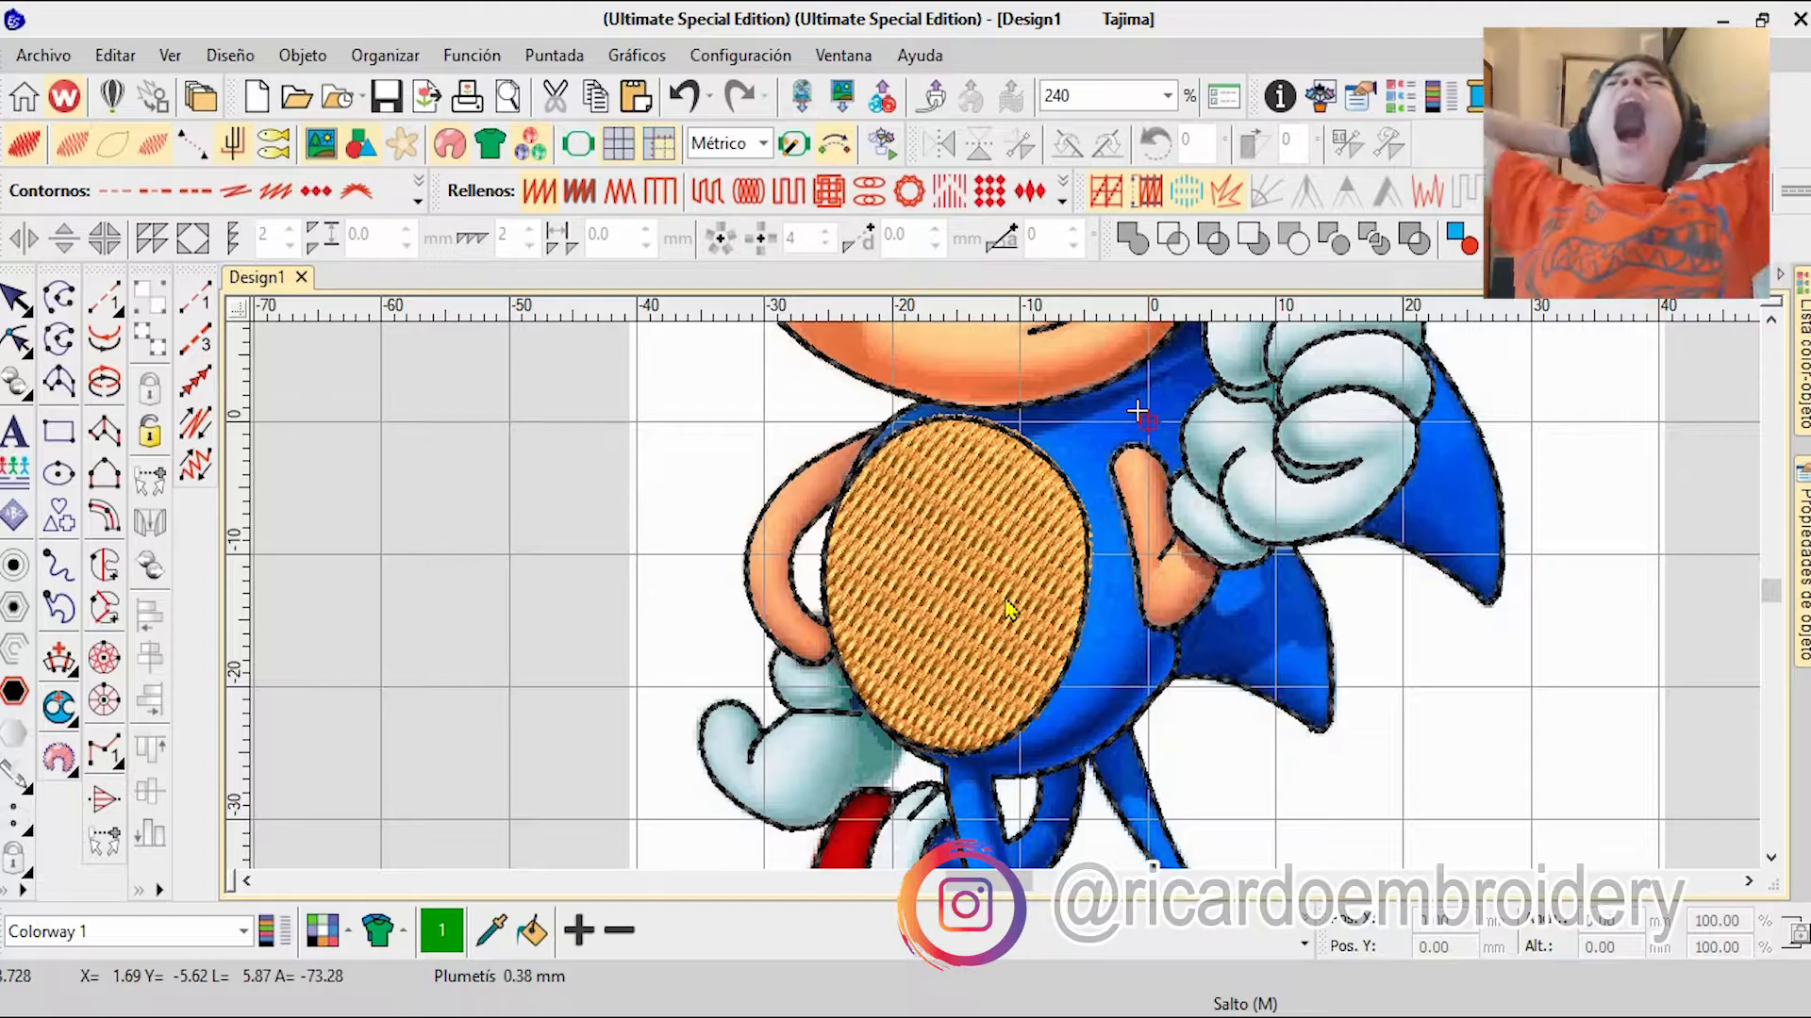
{"action": "left_click", "coordinate": [934, 549]}
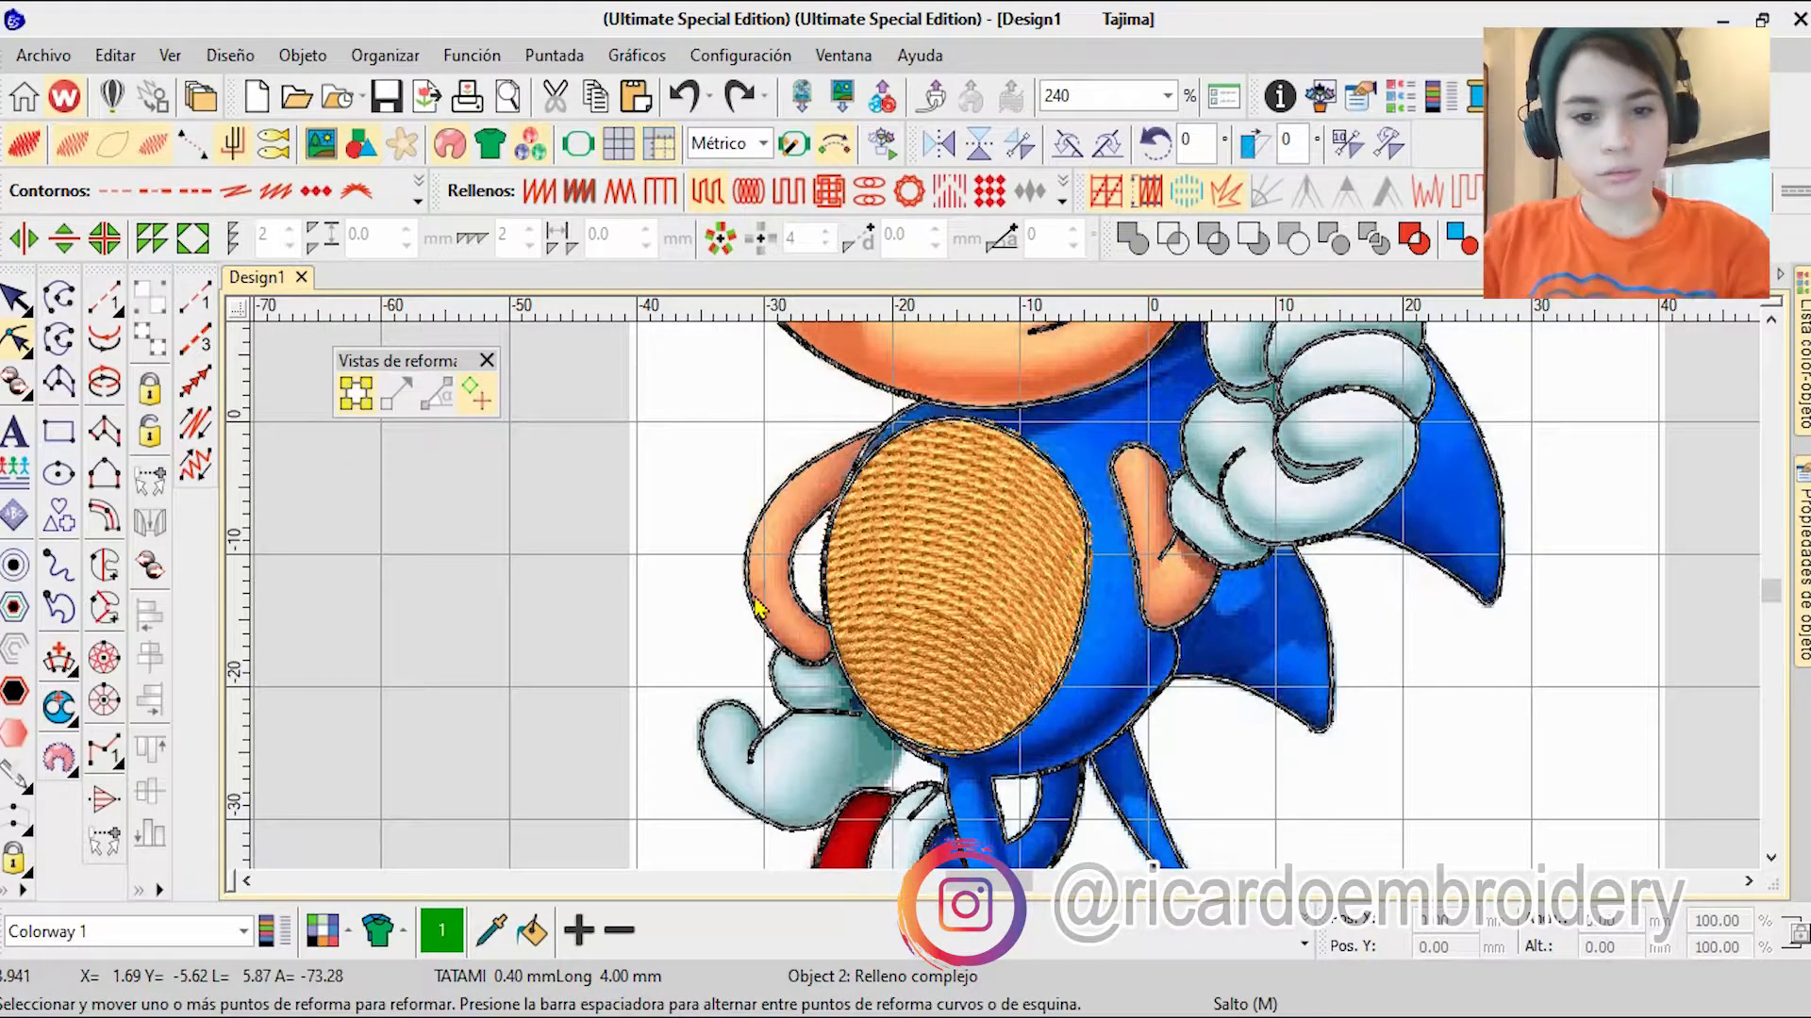
{"action": "double_click", "coordinate": [755, 604]}
{"action": "key", "text": "Escape"}
{"action": "left_click", "coordinate": [849, 528]}
{"action": "key", "text": "h"}
{"action": "key", "text": "Escape"}
Step: Start a complex fill over the front shoe's heel section, placing boundary points from the sock junction down the back edge
{"action": "scroll", "coordinate": [1000, 691], "scroll_direction": "down", "scroll_amount": 3}
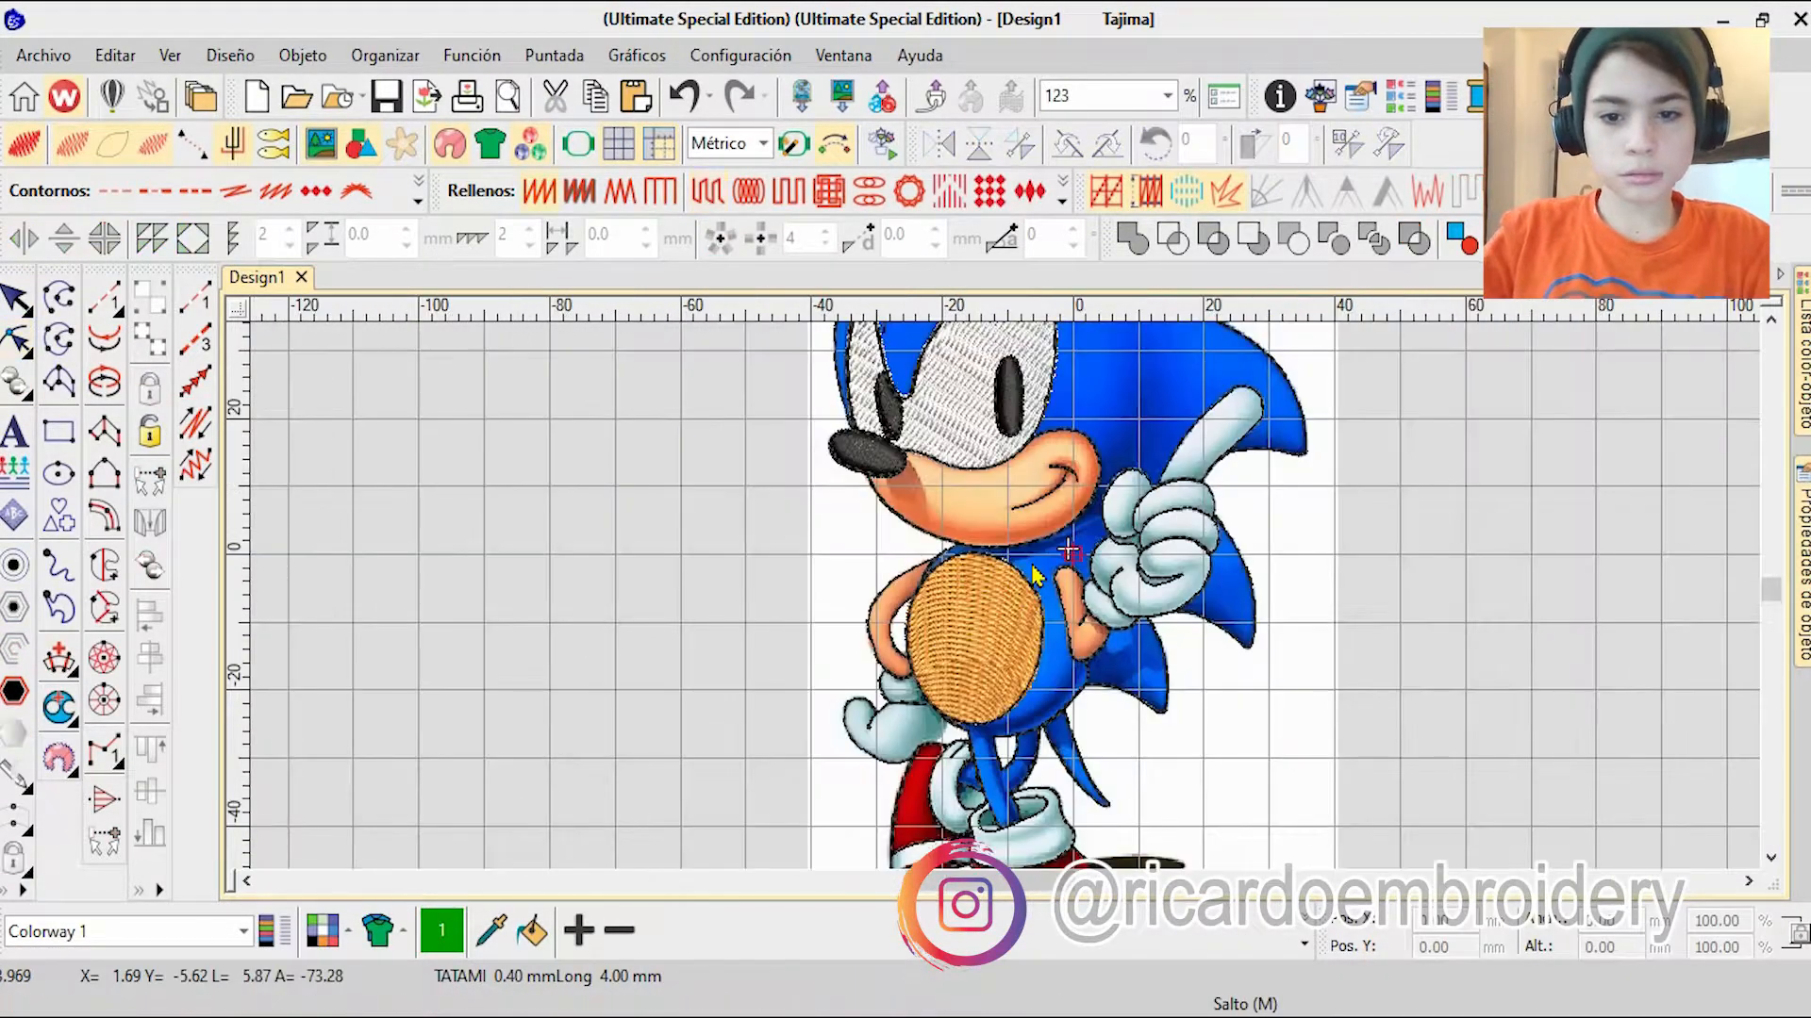
{"action": "scroll", "coordinate": [1035, 573], "scroll_direction": "down", "scroll_amount": 2}
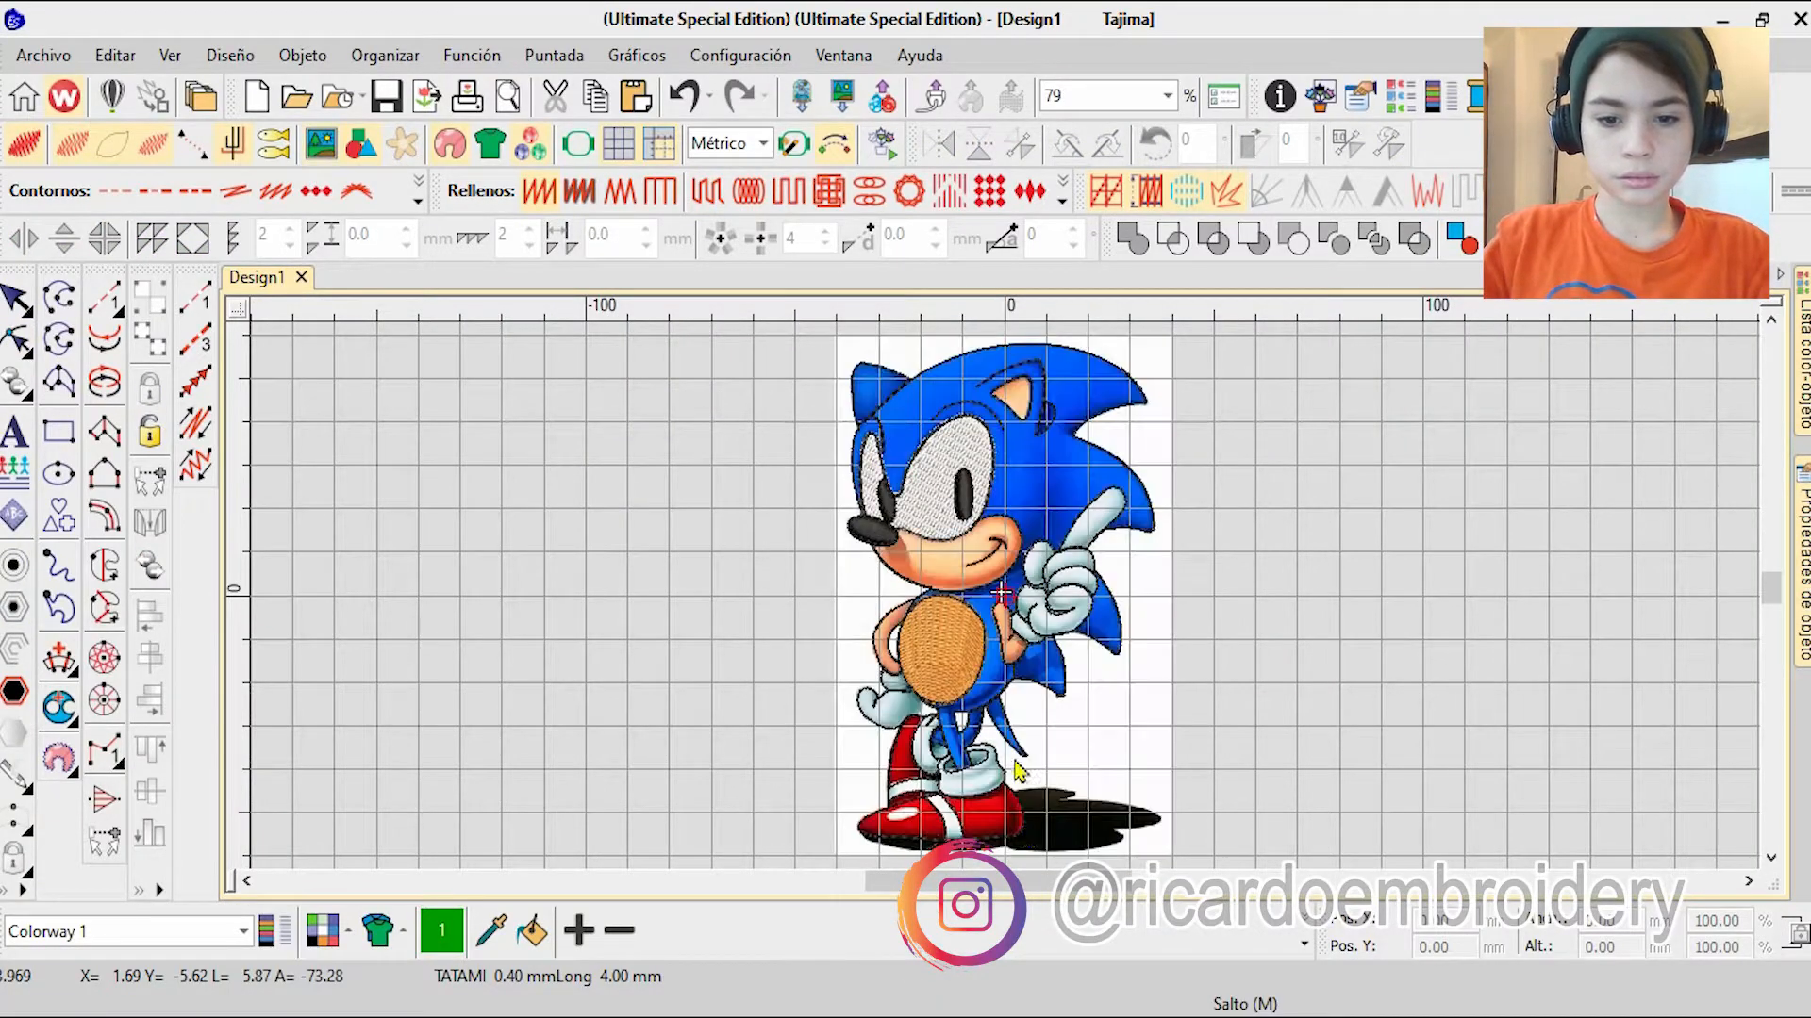
{"action": "scroll", "coordinate": [1019, 772], "scroll_direction": "up", "scroll_amount": 3}
{"action": "scroll", "coordinate": [1014, 559], "scroll_direction": "up", "scroll_amount": 12}
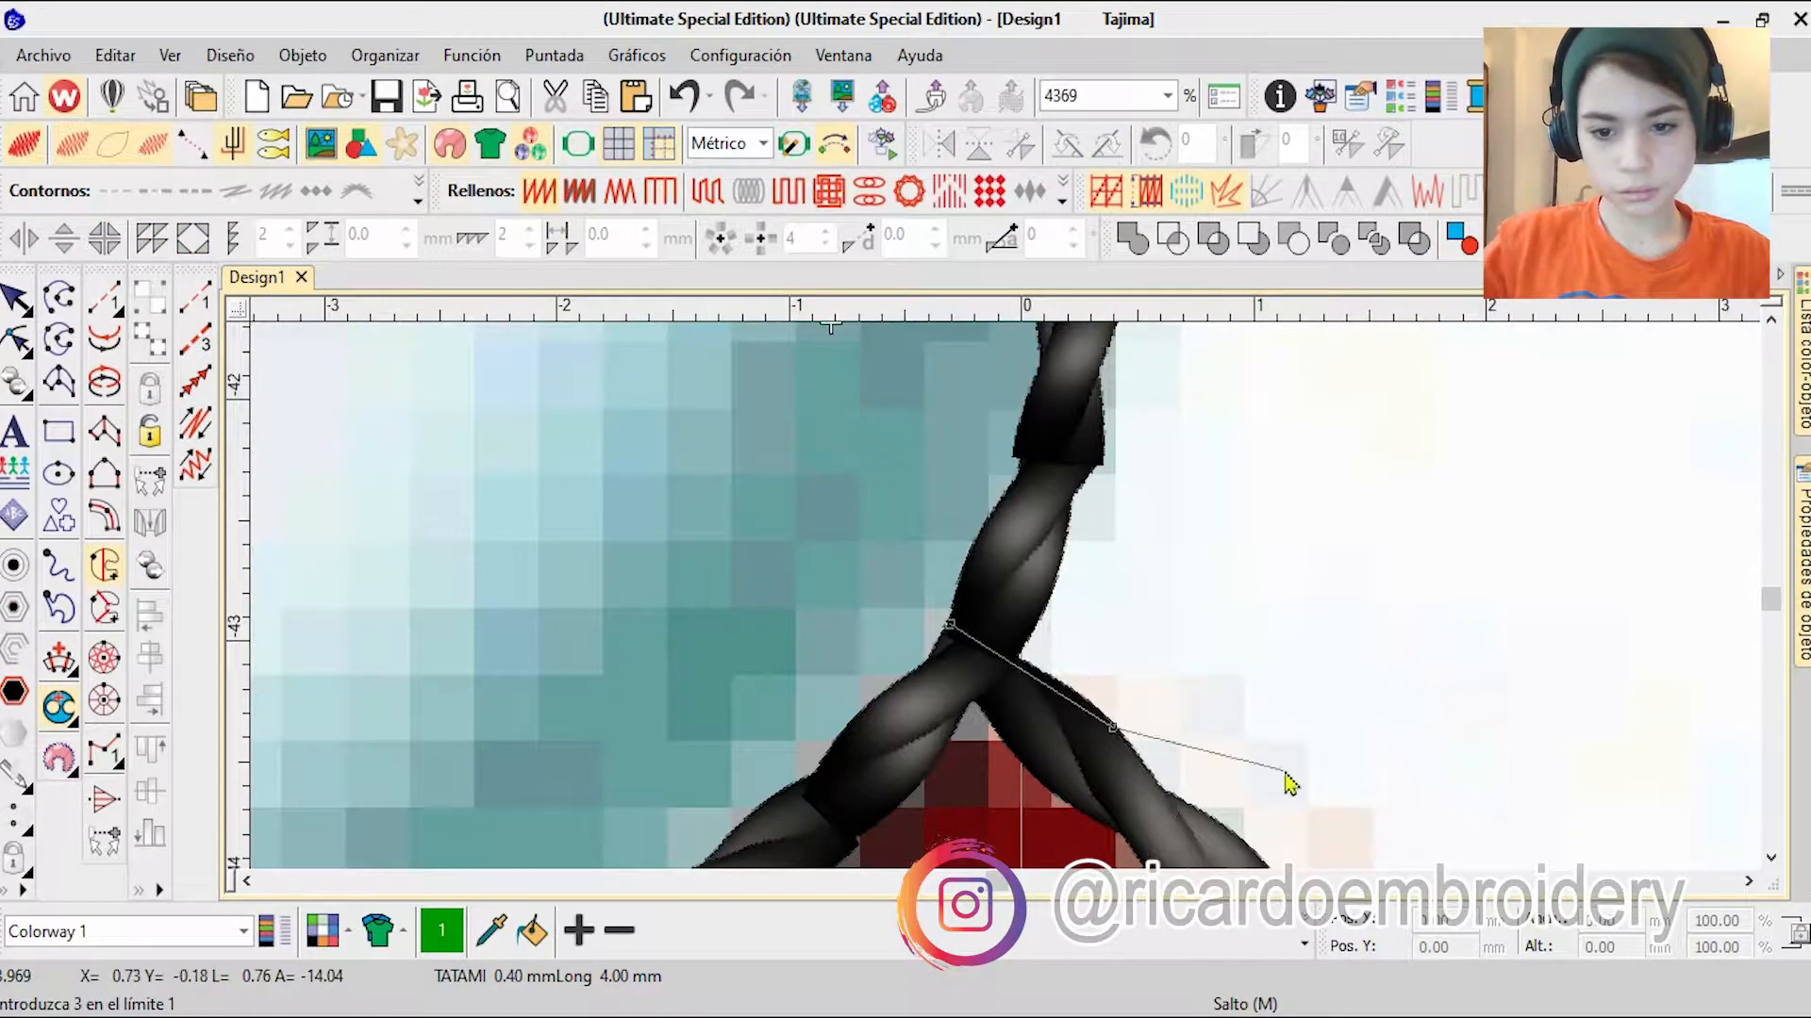
{"action": "right_click", "coordinate": [1083, 742]}
{"action": "right_click", "coordinate": [1132, 770]}
{"action": "right_click", "coordinate": [1111, 786]}
{"action": "right_click", "coordinate": [1052, 802]}
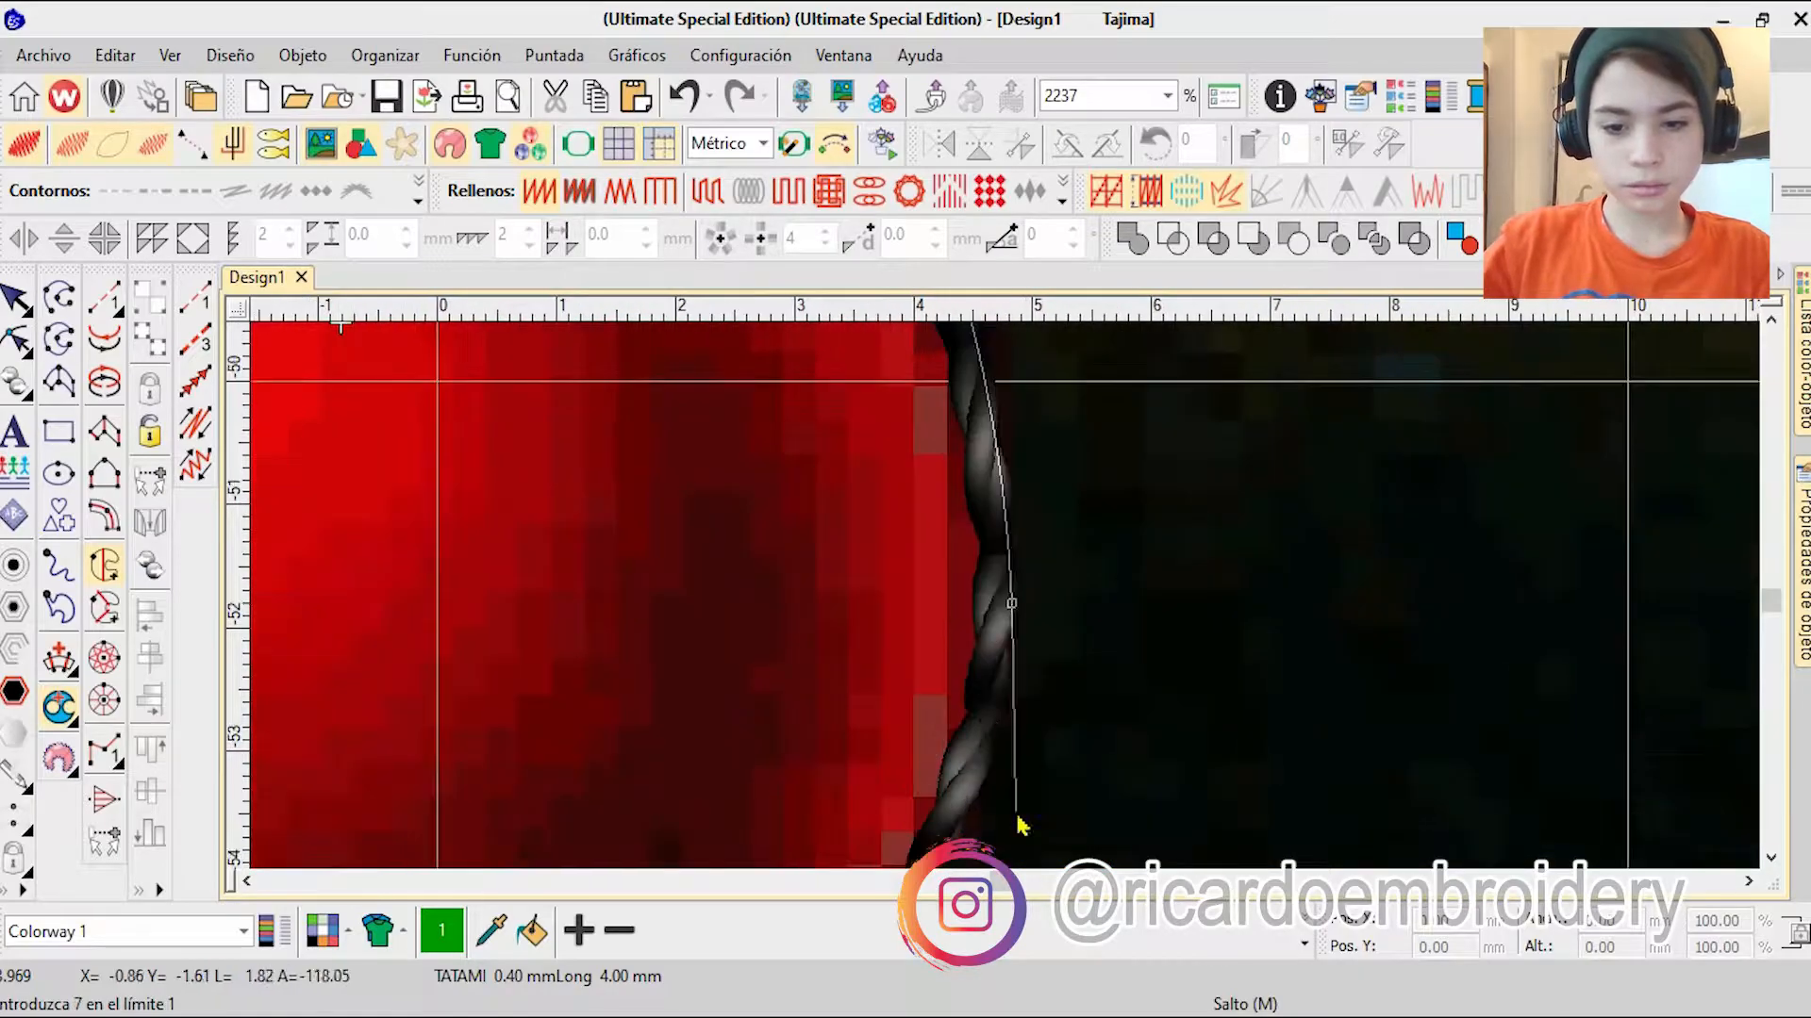
{"action": "right_click", "coordinate": [1000, 811]}
Step: Continue the heel fill boundary along the sole, up the edge of the white stripe, and back along the sock's lower edge
{"action": "scroll", "coordinate": [990, 660], "scroll_direction": "down", "scroll_amount": 5}
{"action": "right_click", "coordinate": [966, 648]}
{"action": "left_click", "coordinate": [433, 707]}
{"action": "right_click", "coordinate": [438, 653]}
{"action": "right_click", "coordinate": [391, 473]}
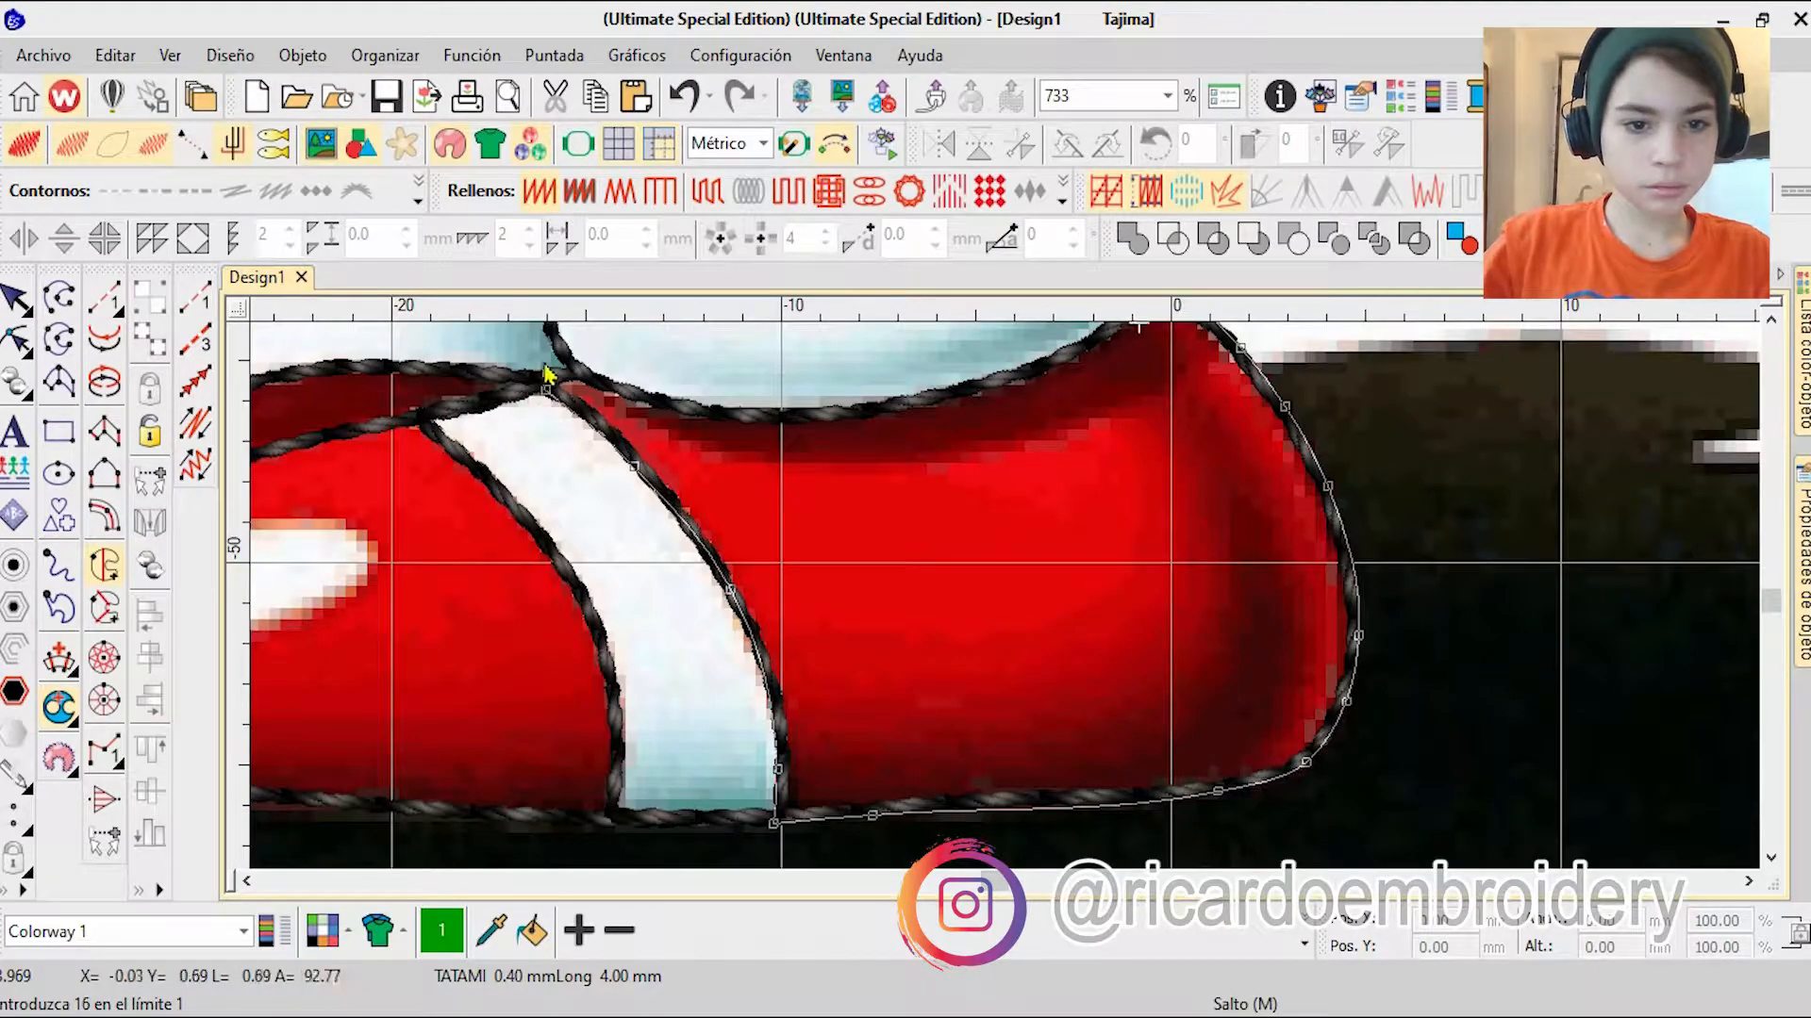
{"action": "right_click", "coordinate": [630, 385]}
{"action": "right_click", "coordinate": [795, 407]}
{"action": "scroll", "coordinate": [1022, 469], "scroll_direction": "up", "scroll_amount": 2}
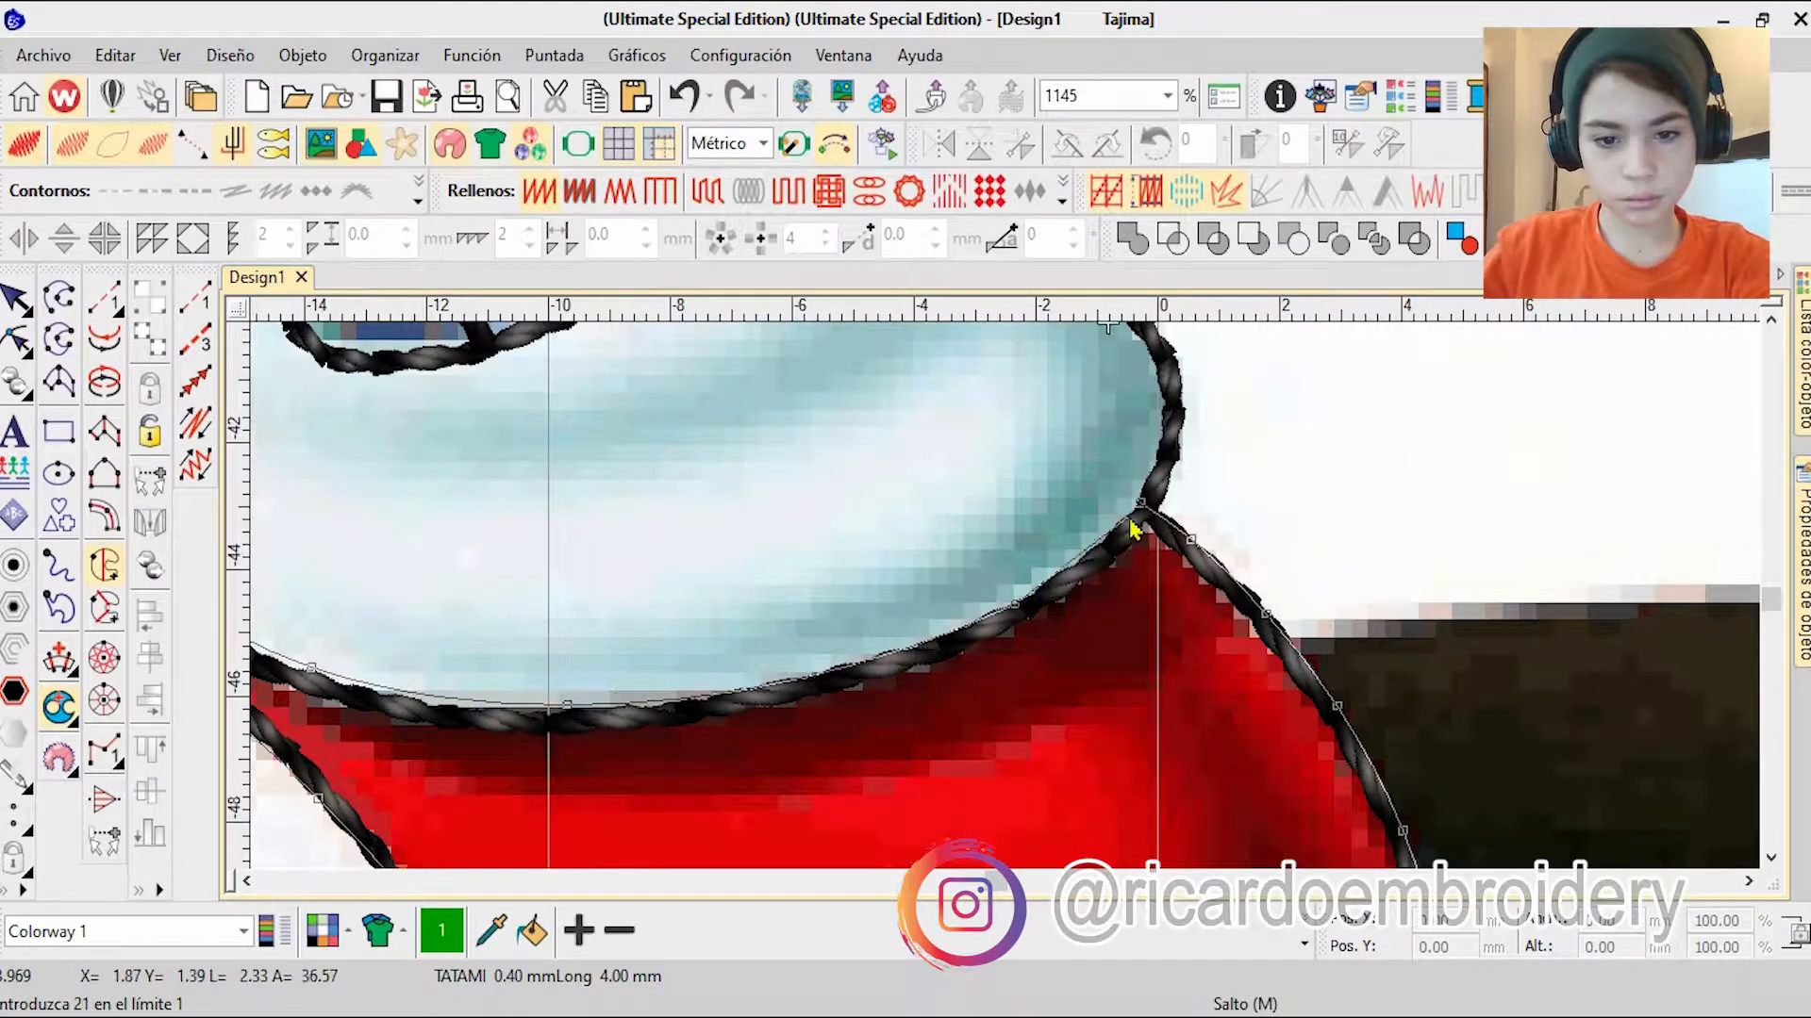
Step: Close the heel boundary, generate the fill, change it to tatami, and colour it red, colour 3
{"action": "key", "text": "Return"}
{"action": "key", "text": "Return"}
{"action": "key", "text": "Return"}
{"action": "scroll", "coordinate": [971, 453], "scroll_direction": "down", "scroll_amount": 4}
{"action": "key", "text": "Escape"}
{"action": "left_click", "coordinate": [708, 192]}
{"action": "left_click", "coordinate": [1304, 945]}
{"action": "left_click", "coordinate": [1078, 836]}
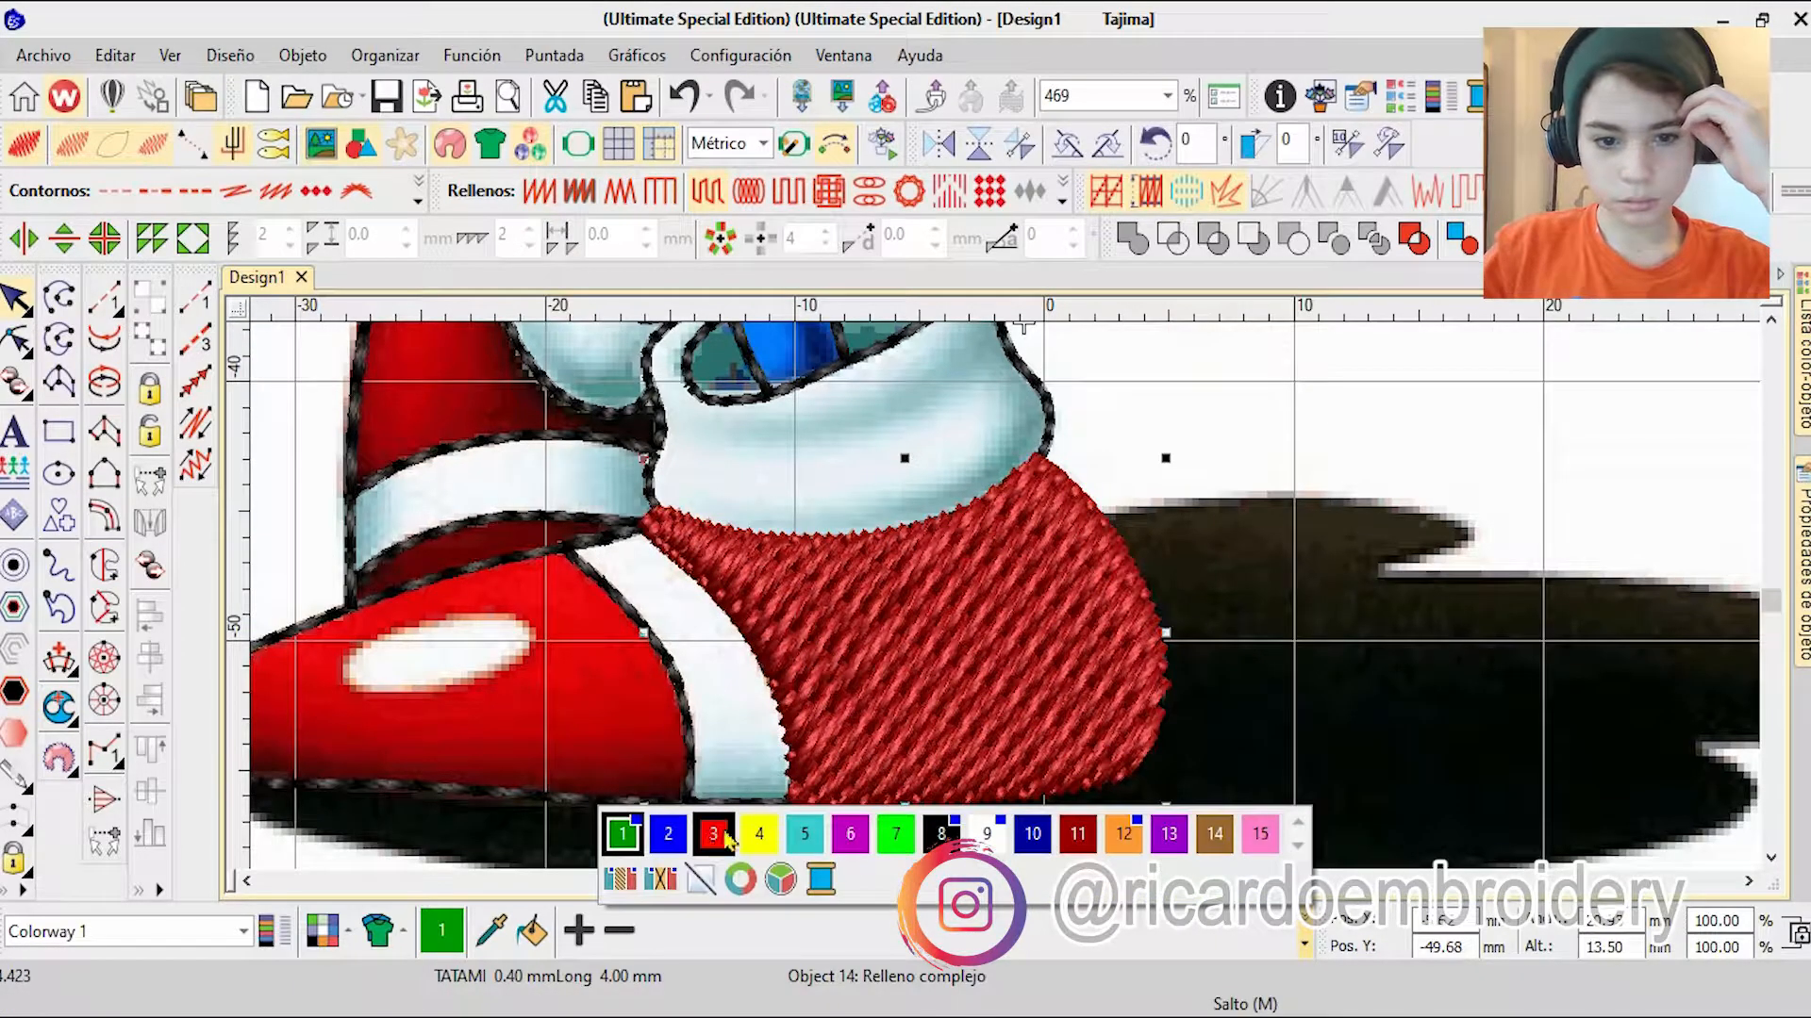
{"action": "left_click", "coordinate": [712, 834]}
Step: Move the heel fill before the black group in the stitching sequence and recolour it dark red, colour 11
{"action": "left_click", "coordinate": [1803, 368]}
{"action": "left_click", "coordinate": [1346, 314]}
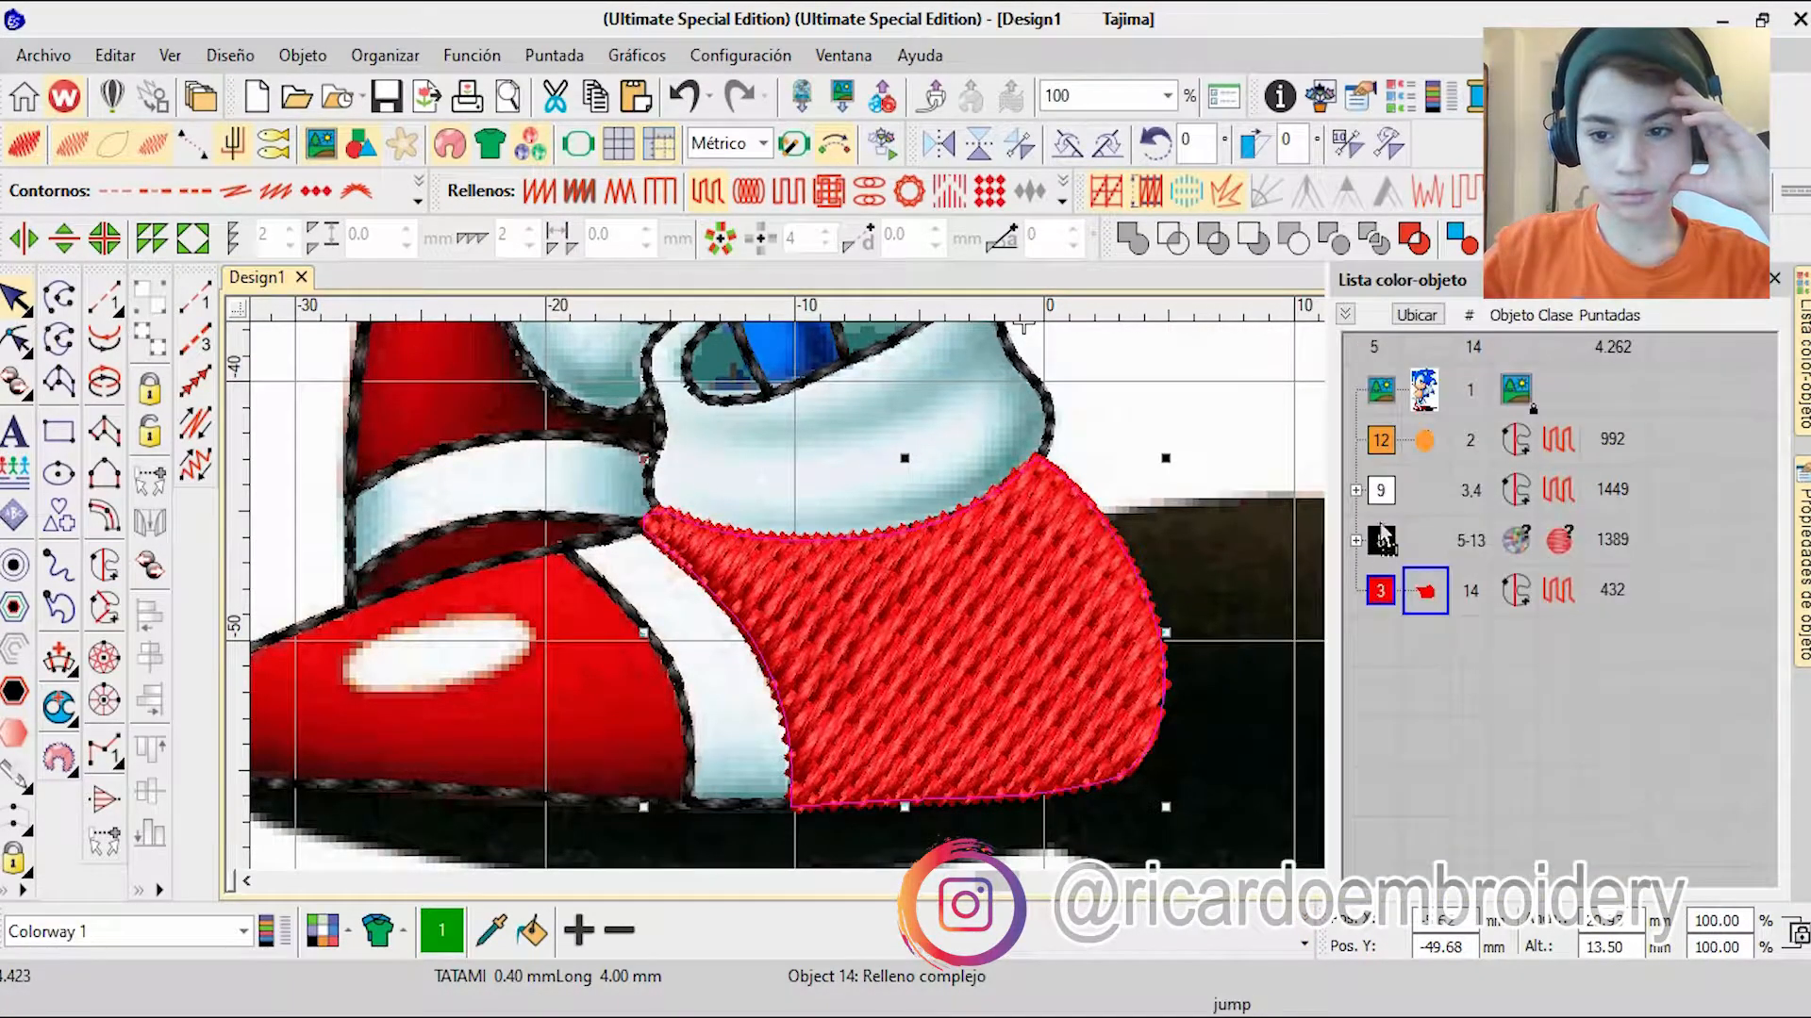
{"action": "left_click_drag", "start_coordinate": [1381, 590], "coordinate": [1382, 533]}
{"action": "scroll", "coordinate": [990, 598], "scroll_direction": "down", "scroll_amount": 4}
{"action": "left_click", "coordinate": [1304, 945]}
{"action": "left_click", "coordinate": [1077, 836]}
Step: Reshape the heel fill, adjusting its stitch angle and moving its end point out to the shadow beside the shoe
{"action": "left_click", "coordinate": [14, 338]}
{"action": "left_click", "coordinate": [1803, 368]}
{"action": "scroll", "coordinate": [849, 679], "scroll_direction": "up", "scroll_amount": 3}
{"action": "left_click_drag", "start_coordinate": [970, 720], "coordinate": [1333, 748]}
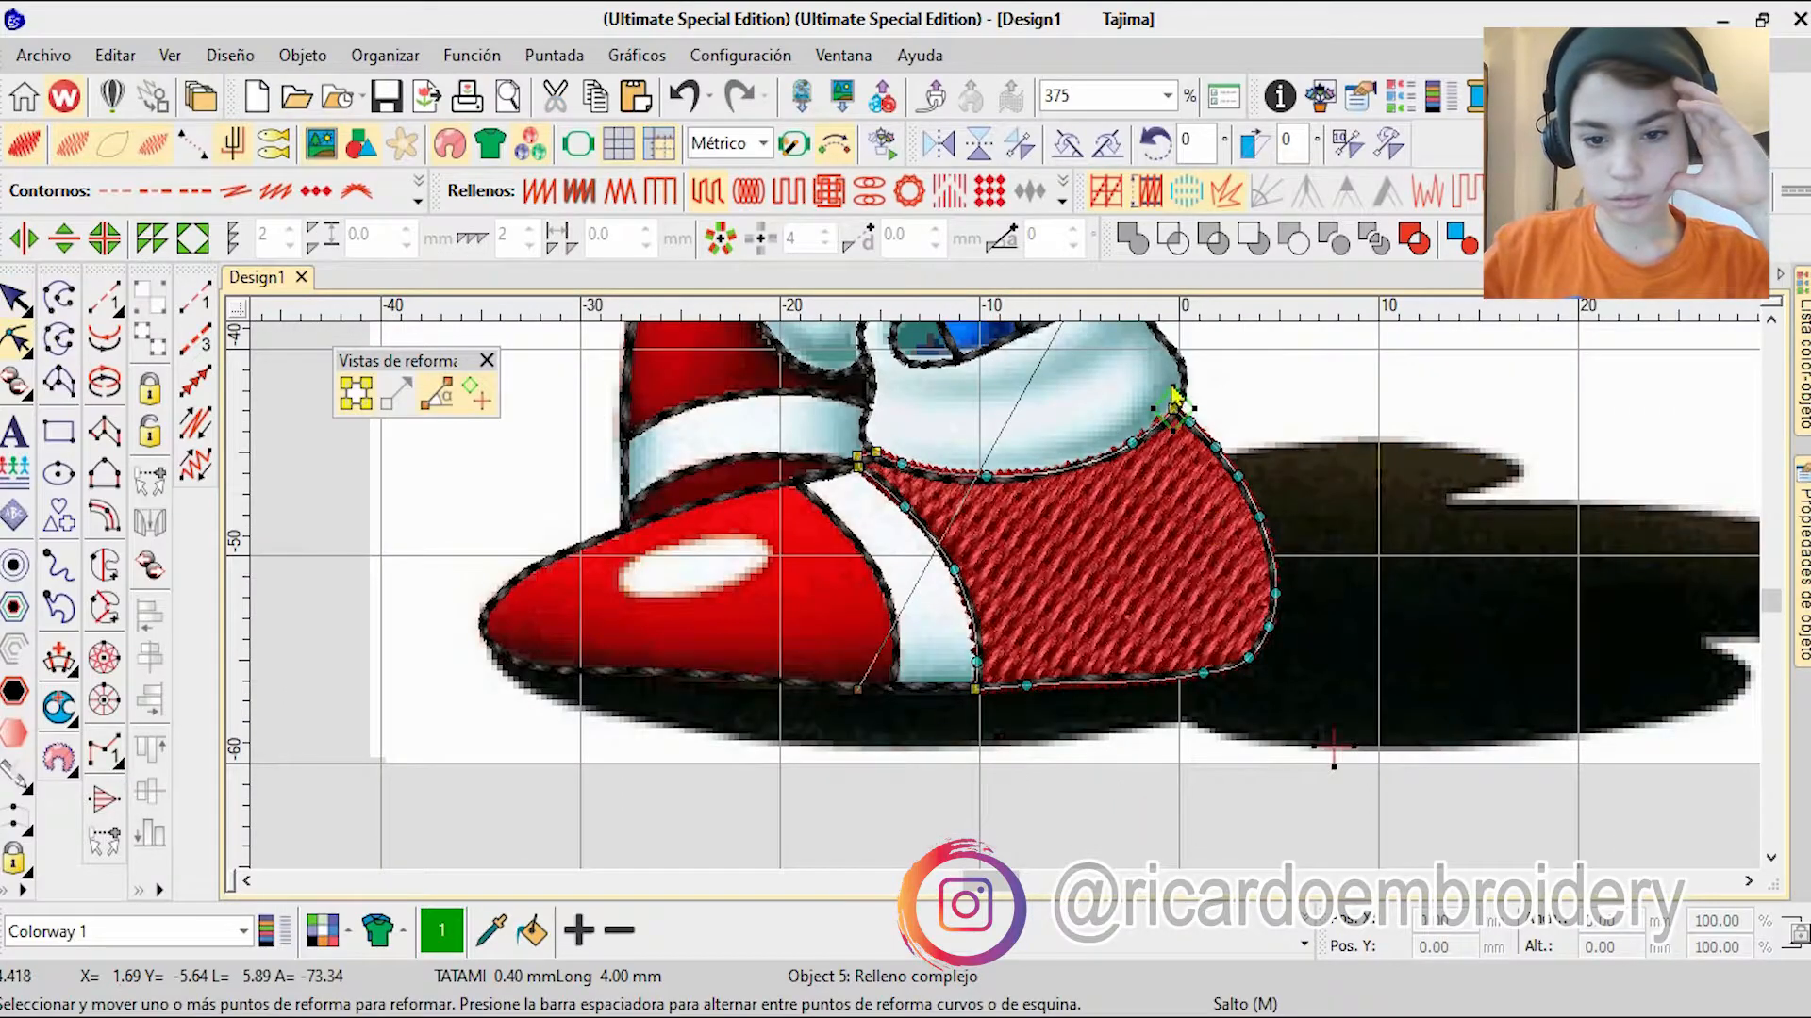
Step: Try the arrowhead program split and other fill types on the heel, and return it to tatami
{"action": "scroll", "coordinate": [957, 722], "scroll_direction": "down", "scroll_amount": 3}
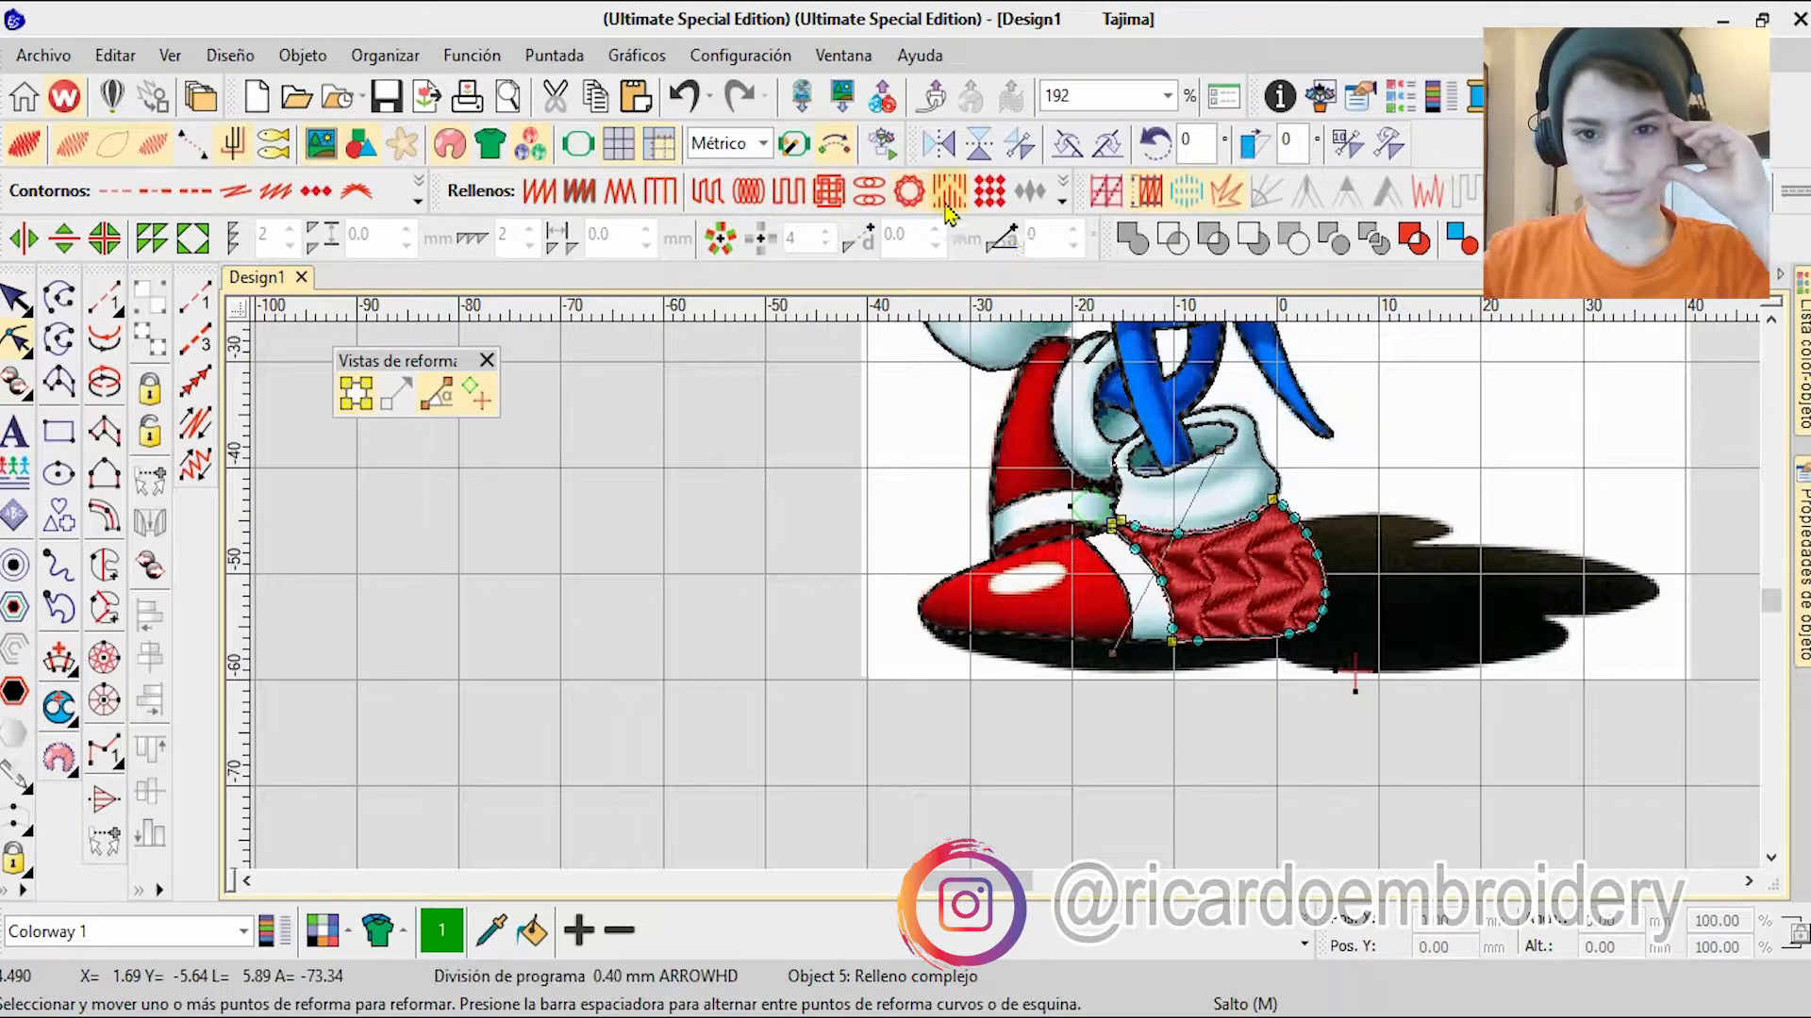
{"action": "left_click", "coordinate": [1063, 202]}
{"action": "left_click", "coordinate": [1053, 659]}
{"action": "left_click", "coordinate": [1063, 202]}
{"action": "left_click", "coordinate": [708, 192]}
Step: Digitize a column over the front shoe's white stripe, placing paired points along both edges down to the sole
{"action": "scroll", "coordinate": [1139, 528], "scroll_direction": "up", "scroll_amount": 1}
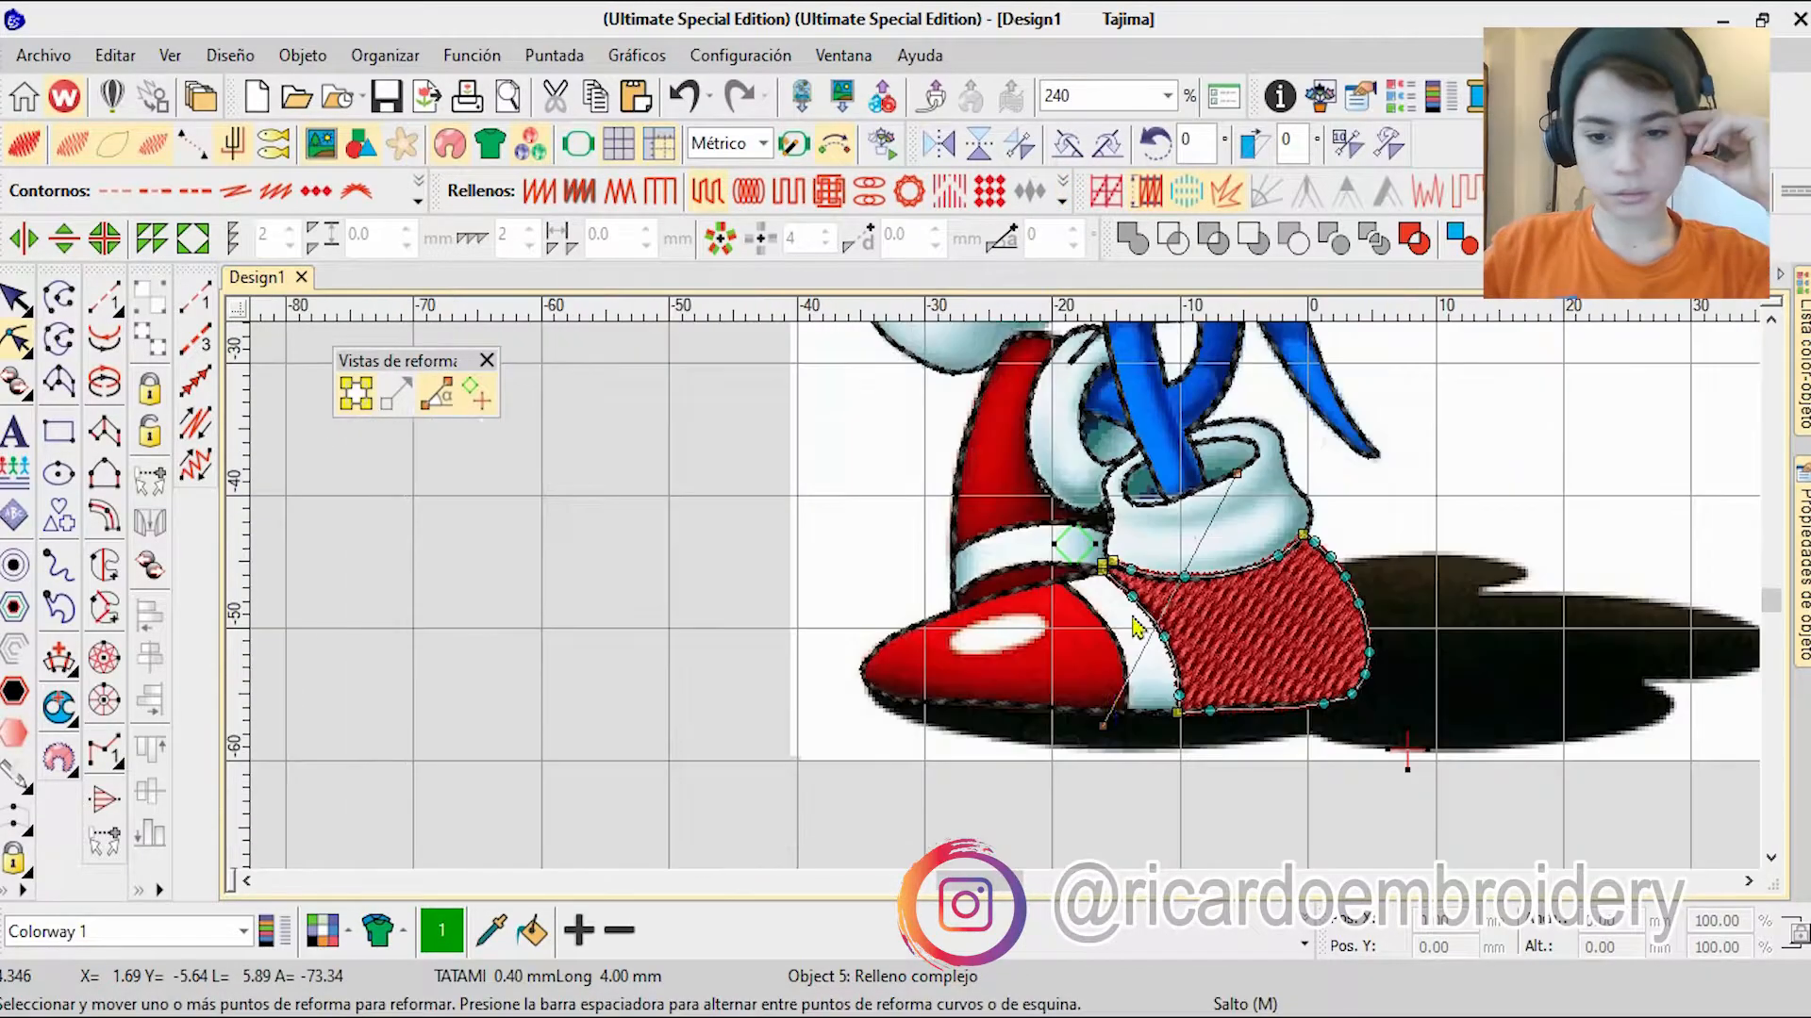
{"action": "scroll", "coordinate": [1136, 627], "scroll_direction": "up", "scroll_amount": 11}
{"action": "left_click", "coordinate": [629, 738]}
{"action": "left_click", "coordinate": [1362, 614]}
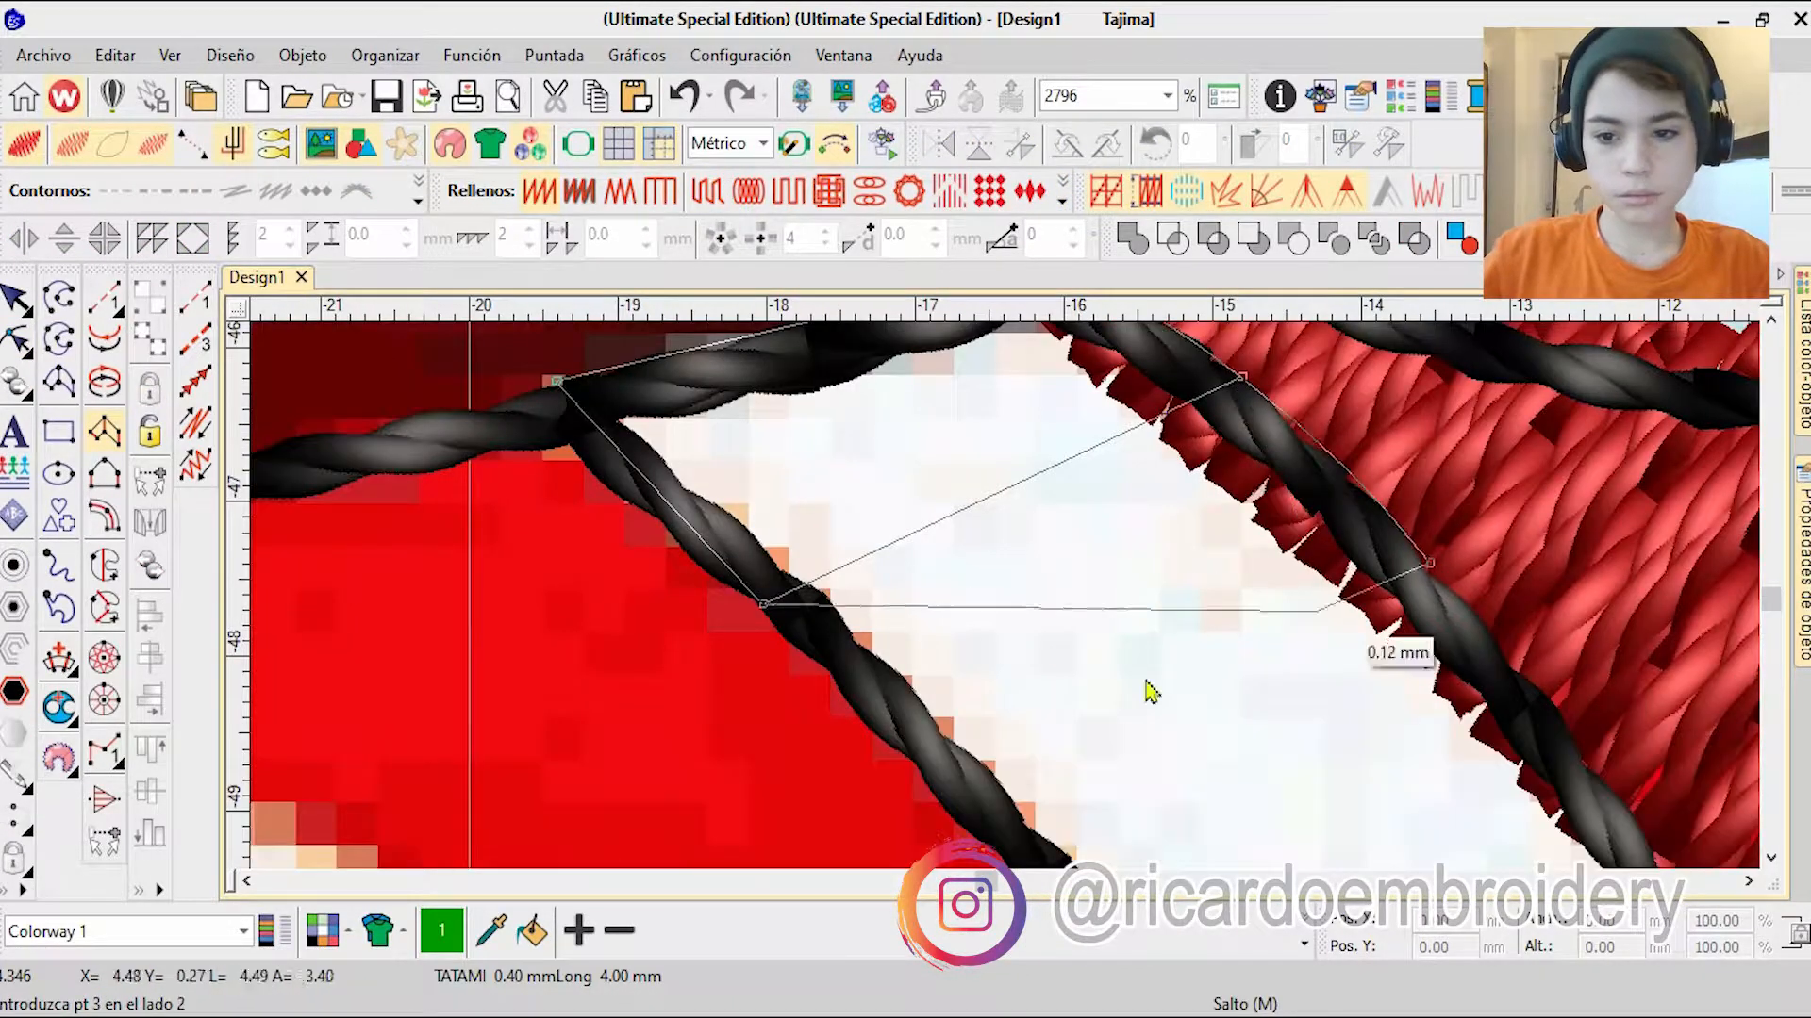
{"action": "left_click", "coordinate": [1037, 841]}
{"action": "scroll", "coordinate": [1301, 698], "scroll_direction": "down", "scroll_amount": 3}
{"action": "left_click", "coordinate": [1134, 560]}
{"action": "left_click", "coordinate": [842, 662]}
{"action": "left_click", "coordinate": [1211, 841]}
{"action": "left_click", "coordinate": [800, 732]}
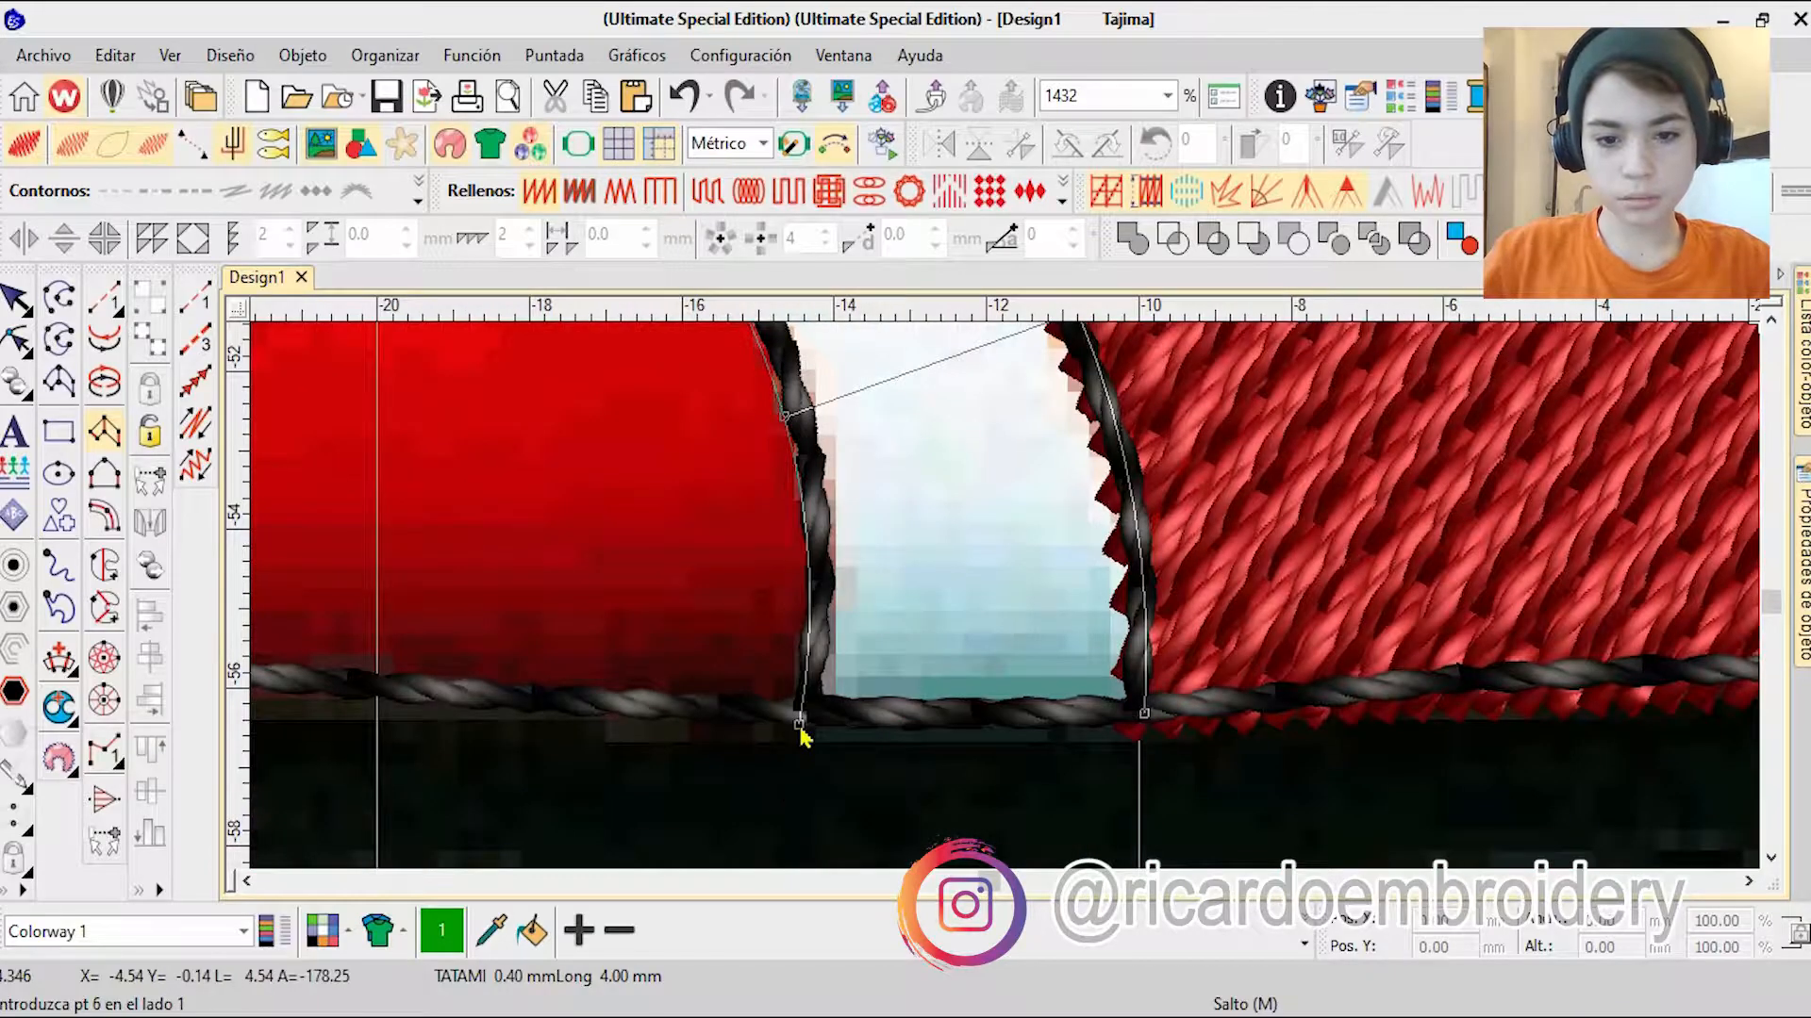
Step: Generate the stripe's column stitching, colour it white, colour 9, and move it into the white group of the sequence
{"action": "key", "text": "Return"}
{"action": "key", "text": "Return"}
{"action": "scroll", "coordinate": [1018, 622], "scroll_direction": "down", "scroll_amount": 8}
{"action": "scroll", "coordinate": [1049, 510], "scroll_direction": "up", "scroll_amount": 6}
{"action": "key", "text": "Escape"}
{"action": "left_click", "coordinate": [1304, 944]}
{"action": "left_click", "coordinate": [986, 842]}
{"action": "left_click", "coordinate": [1803, 368]}
{"action": "left_click_drag", "start_coordinate": [1384, 640], "coordinate": [1384, 528]}
Step: Delete the small white fill object lying beneath the pupil beside the nose
{"action": "left_click", "coordinate": [1412, 553]}
{"action": "scroll", "coordinate": [1009, 608], "scroll_direction": "down", "scroll_amount": 12}
{"action": "scroll", "coordinate": [971, 377], "scroll_direction": "up", "scroll_amount": 8}
{"action": "scroll", "coordinate": [860, 544], "scroll_direction": "up", "scroll_amount": 4}
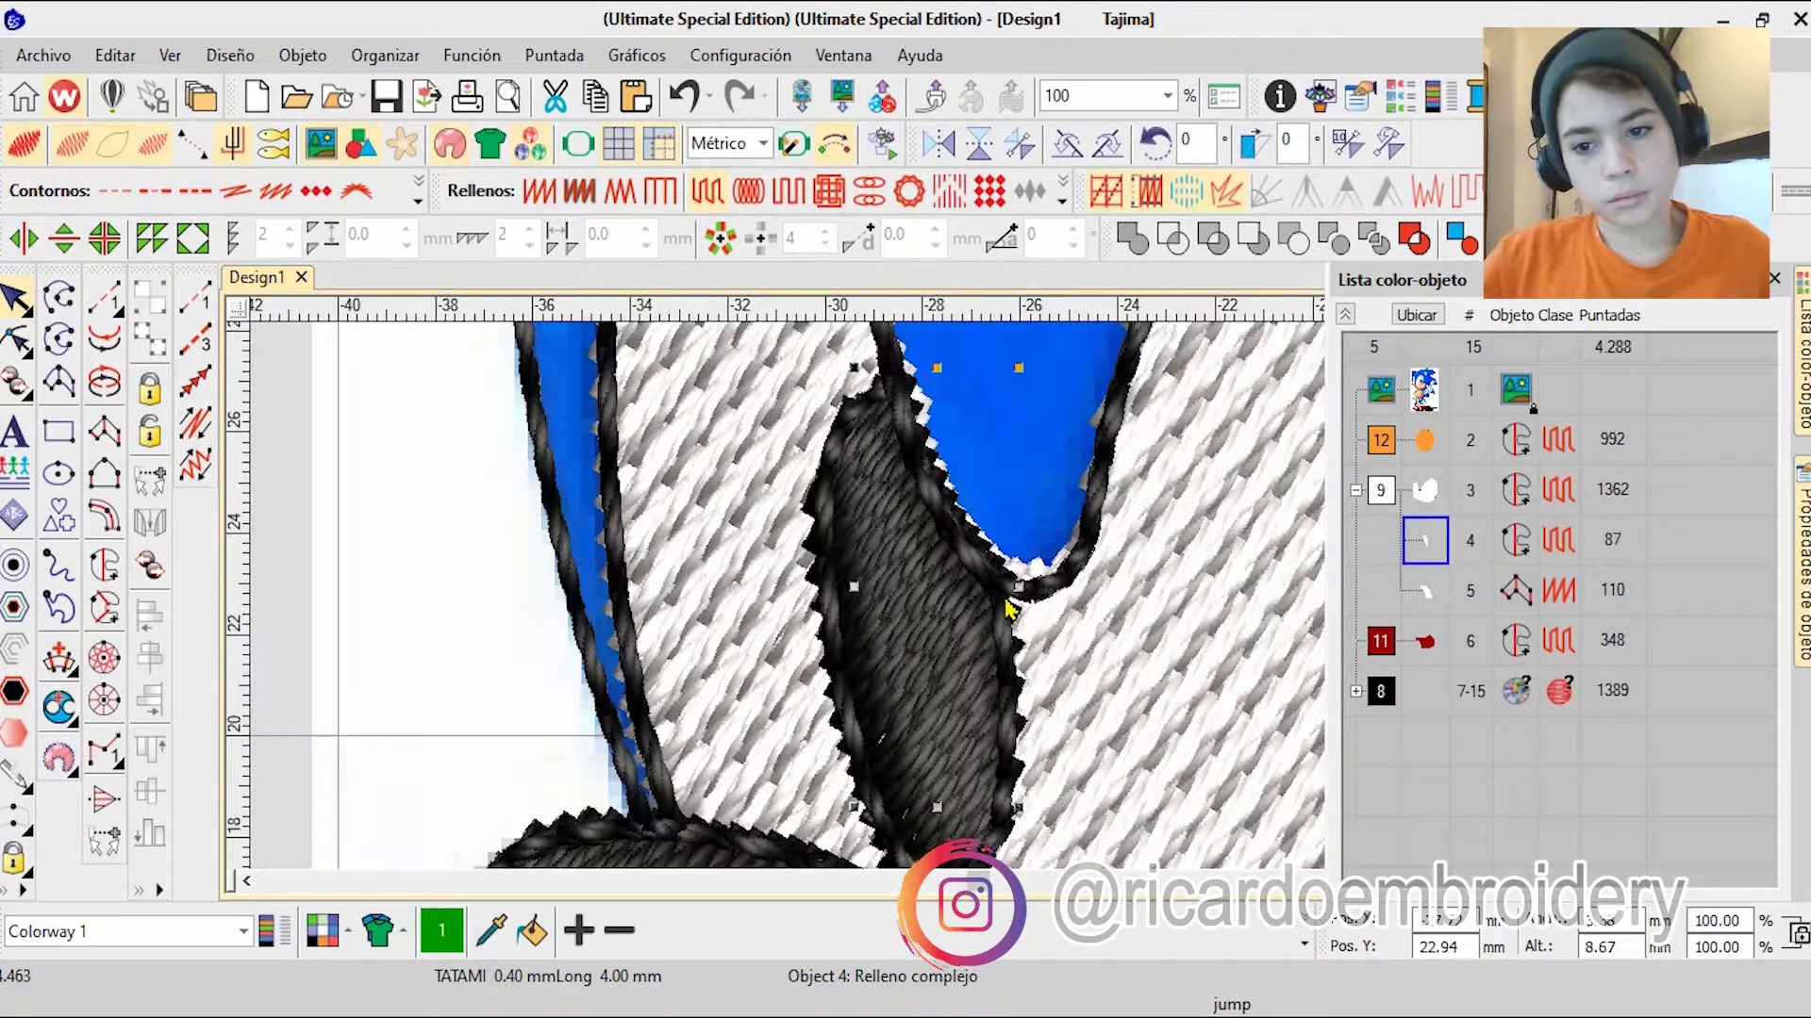
{"action": "key", "text": "Delete"}
Step: Reshape the white eye fill, adjusting its boundary nodes around the top of the smaller pupil
{"action": "left_click", "coordinate": [1293, 739]}
{"action": "scroll", "coordinate": [1259, 669], "scroll_direction": "down", "scroll_amount": 1}
{"action": "key", "text": "h"}
{"action": "scroll", "coordinate": [668, 502], "scroll_direction": "up", "scroll_amount": 4}
{"action": "left_click", "coordinate": [877, 547]}
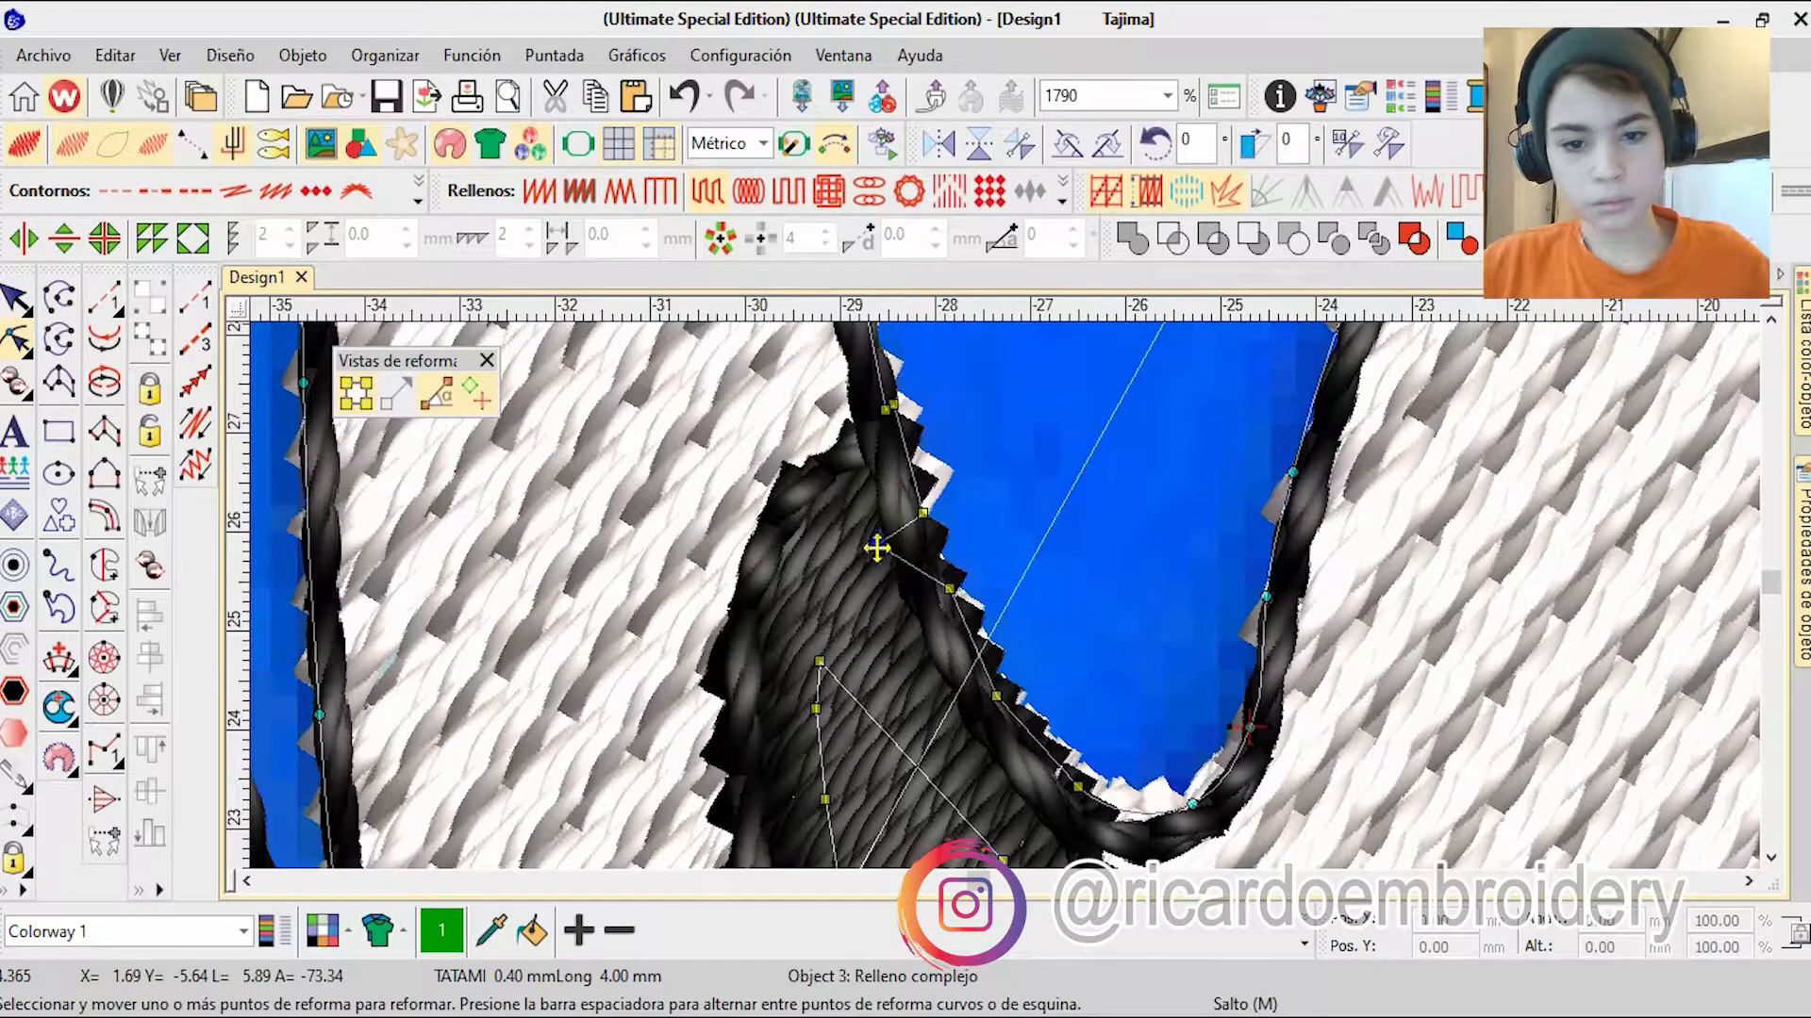
{"action": "scroll", "coordinate": [1136, 745], "scroll_direction": "down", "scroll_amount": 10}
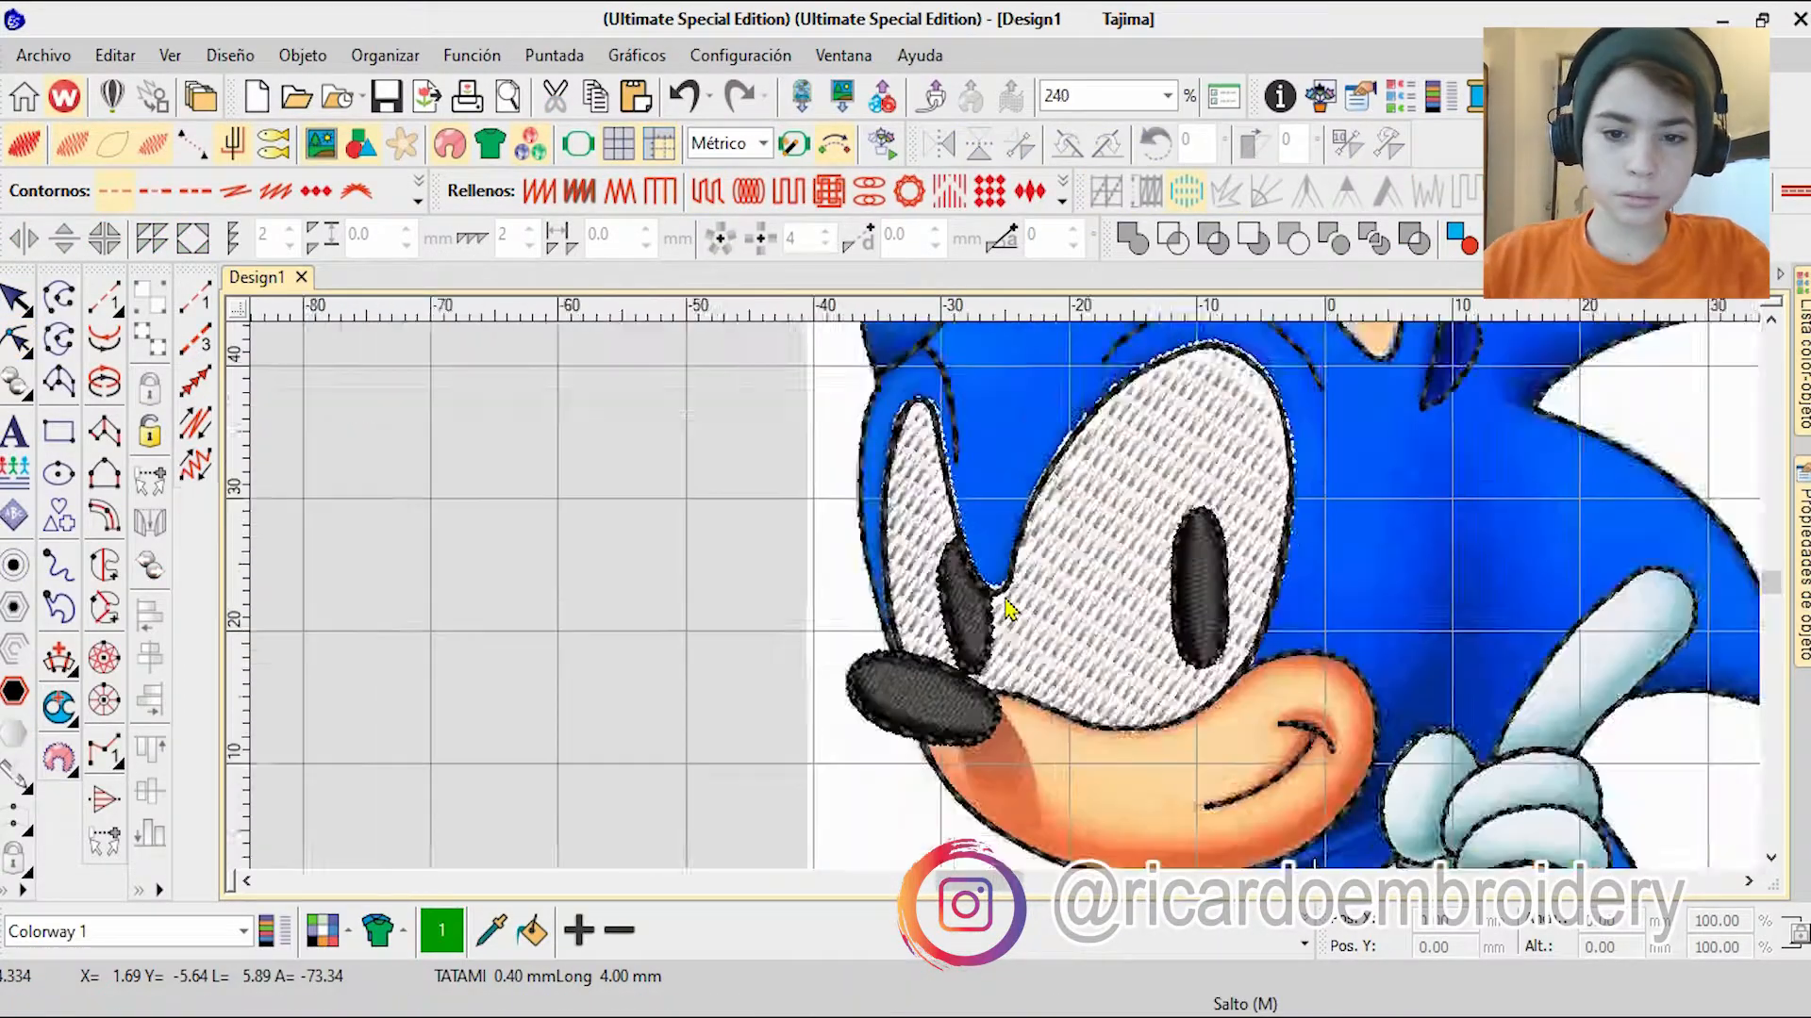
{"action": "scroll", "coordinate": [1483, 772], "scroll_direction": "up", "scroll_amount": 4}
{"action": "key", "text": "Escape"}
Step: Start a complex fill over the muzzle, placing boundary points from the eye's lower edge around the cheek toward the chin
{"action": "left_click", "coordinate": [104, 565]}
{"action": "scroll", "coordinate": [1021, 494], "scroll_direction": "up", "scroll_amount": 3}
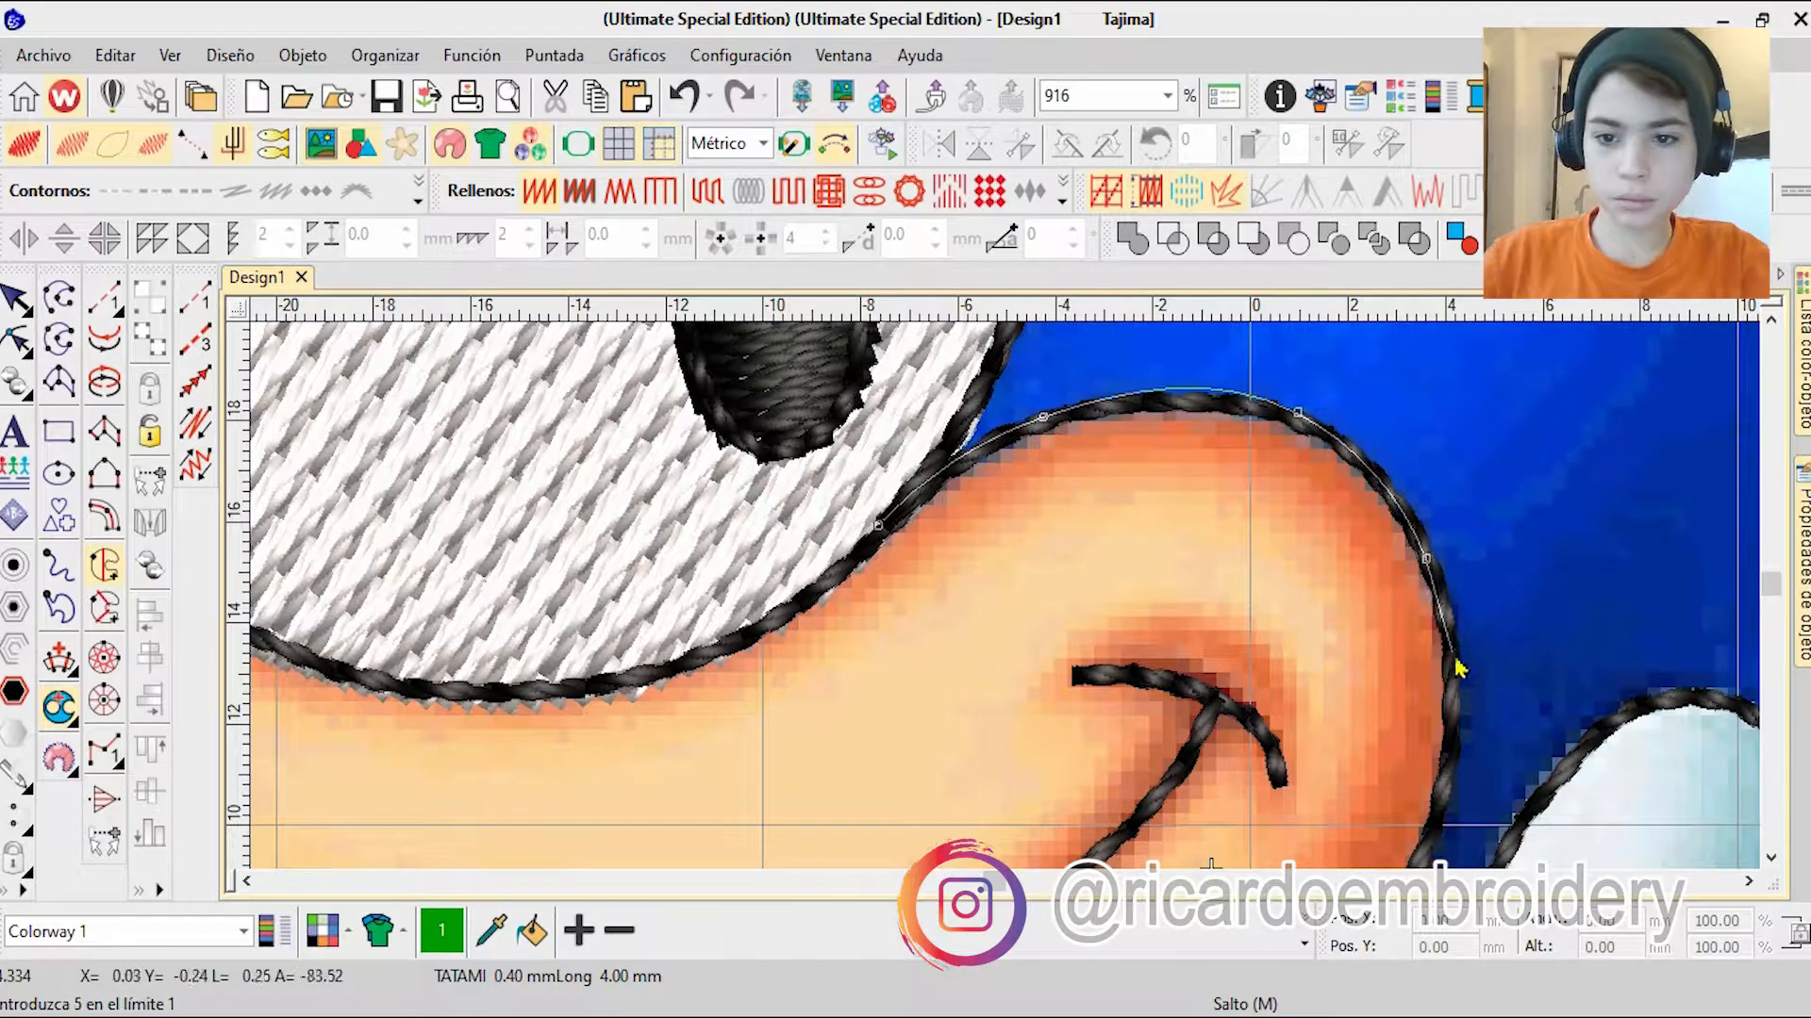
{"action": "left_click", "coordinate": [1146, 624]}
{"action": "left_click", "coordinate": [985, 828]}
{"action": "left_click", "coordinate": [977, 691]}
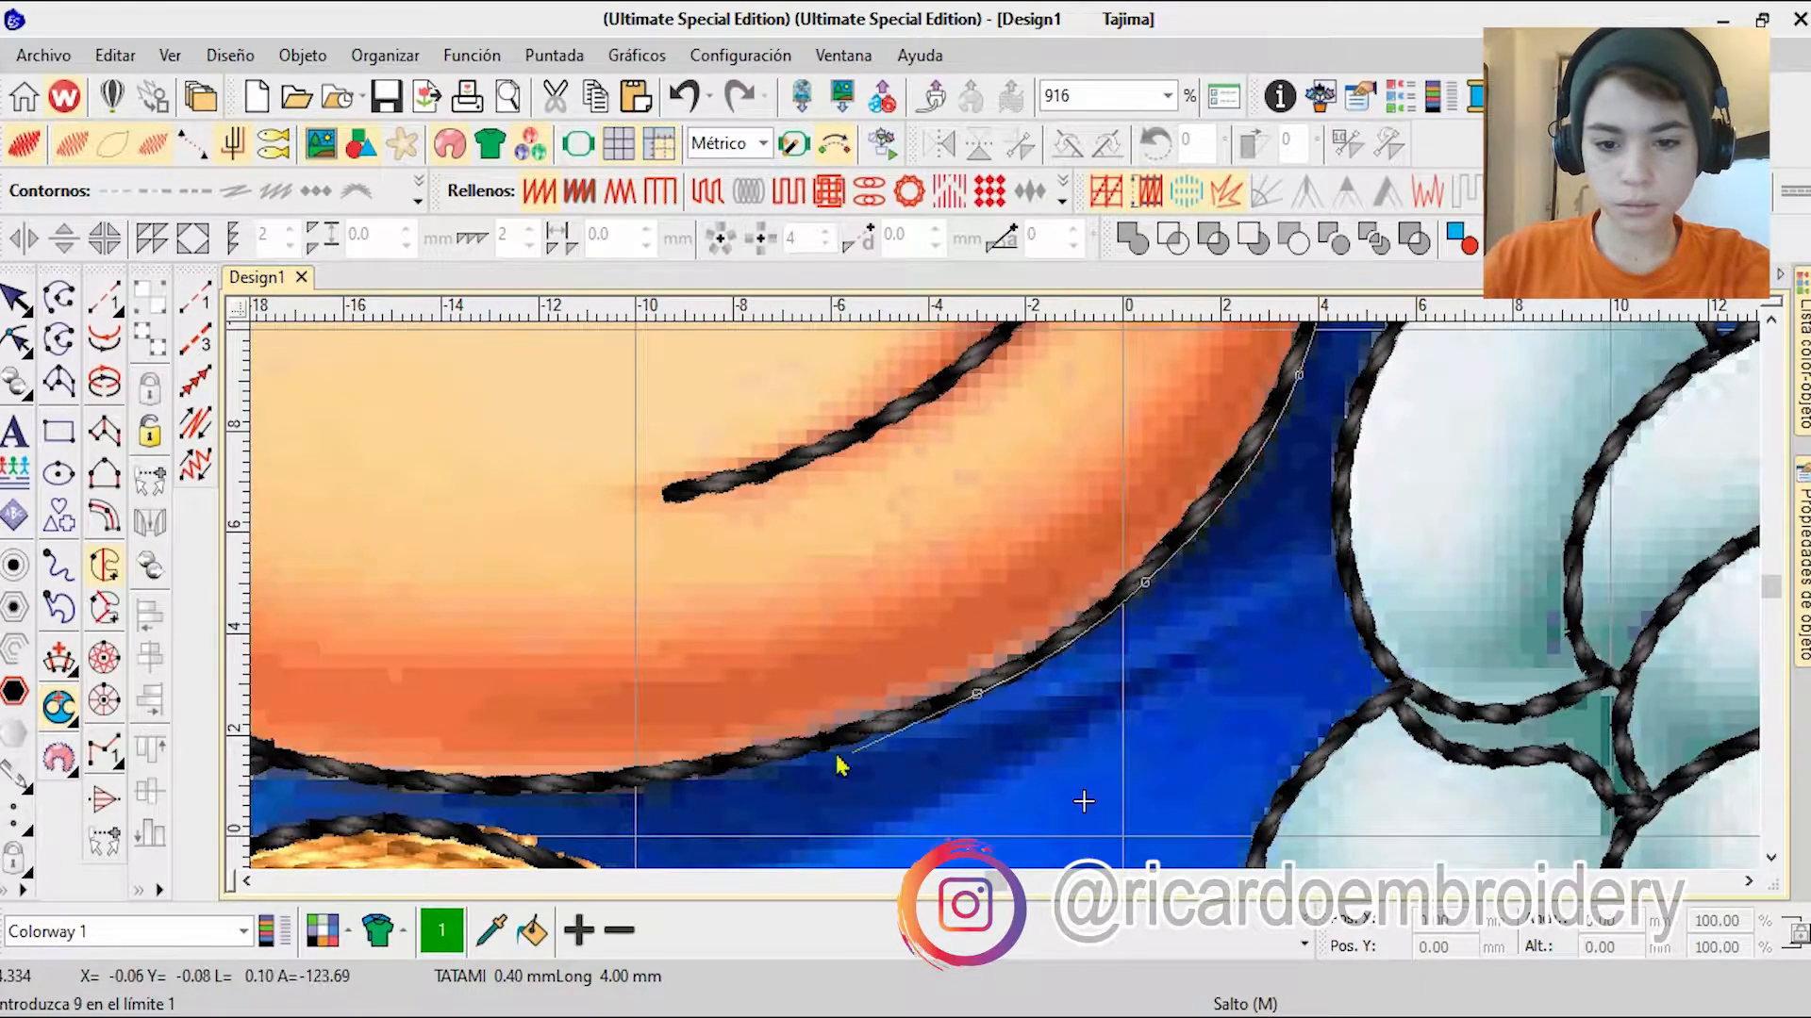
Step: Complete the muzzle fill's boundary along the chin, the nose's underside and the white eye's lower edge, and generate its stitching
{"action": "left_click", "coordinate": [1082, 674]}
{"action": "left_click", "coordinate": [406, 596]}
{"action": "left_click", "coordinate": [504, 500]}
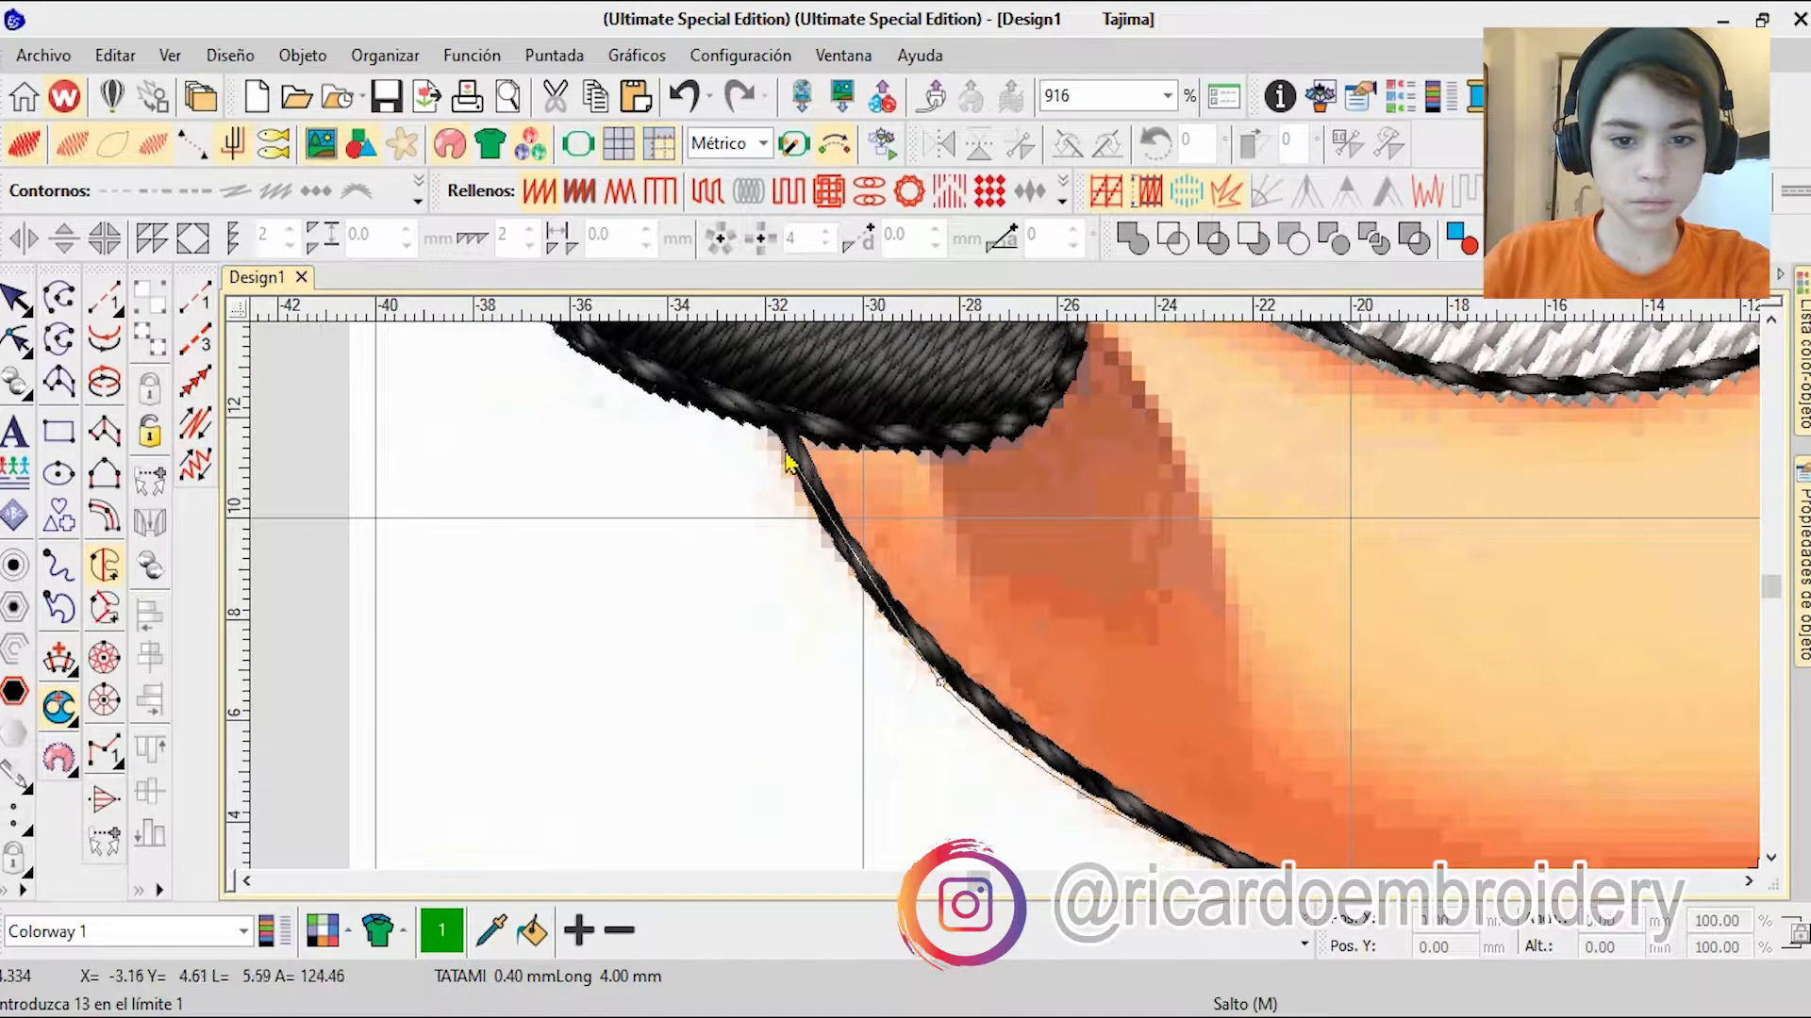
{"action": "right_click", "coordinate": [1009, 420]}
{"action": "right_click", "coordinate": [1070, 347]}
{"action": "right_click", "coordinate": [1030, 418]}
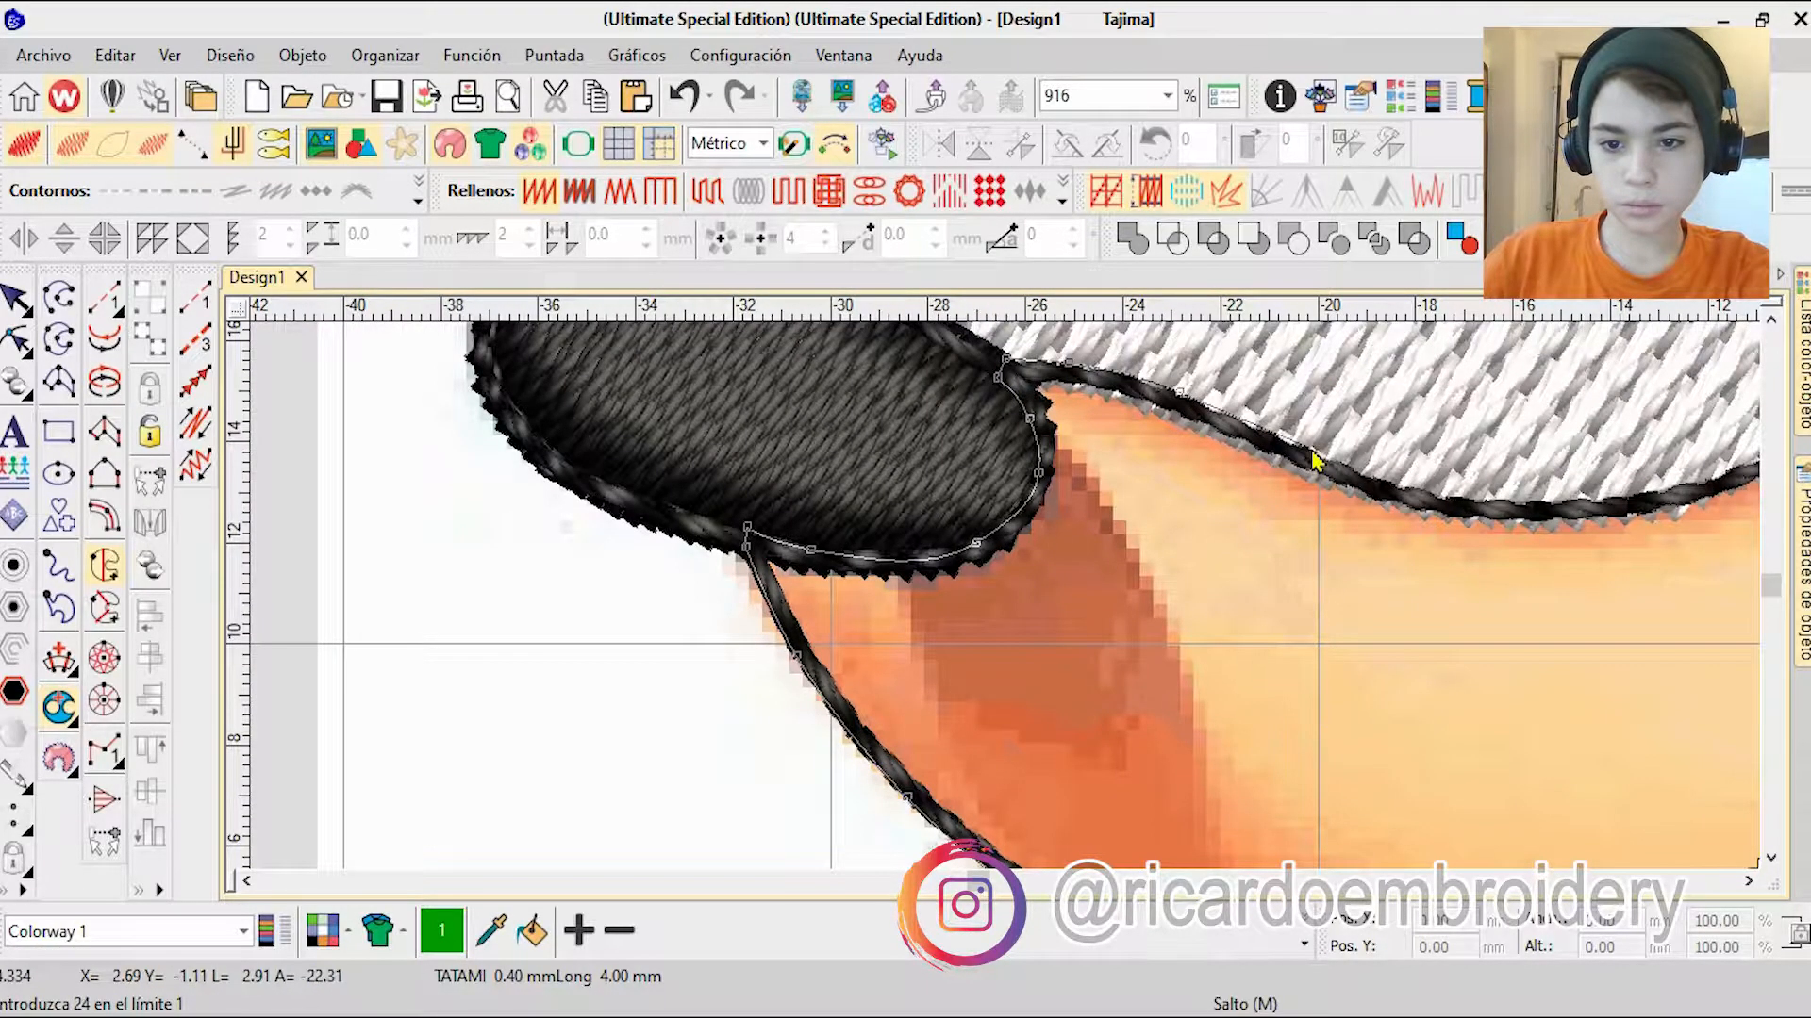
{"action": "right_click", "coordinate": [1312, 452]}
{"action": "right_click", "coordinate": [1446, 501]}
{"action": "right_click", "coordinate": [1396, 536]}
{"action": "right_click", "coordinate": [1322, 487]}
{"action": "key", "text": "Return"}
{"action": "key", "text": "Return"}
{"action": "key", "text": "Return"}
{"action": "scroll", "coordinate": [1268, 575], "scroll_direction": "down", "scroll_amount": 4}
{"action": "key", "text": "Escape"}
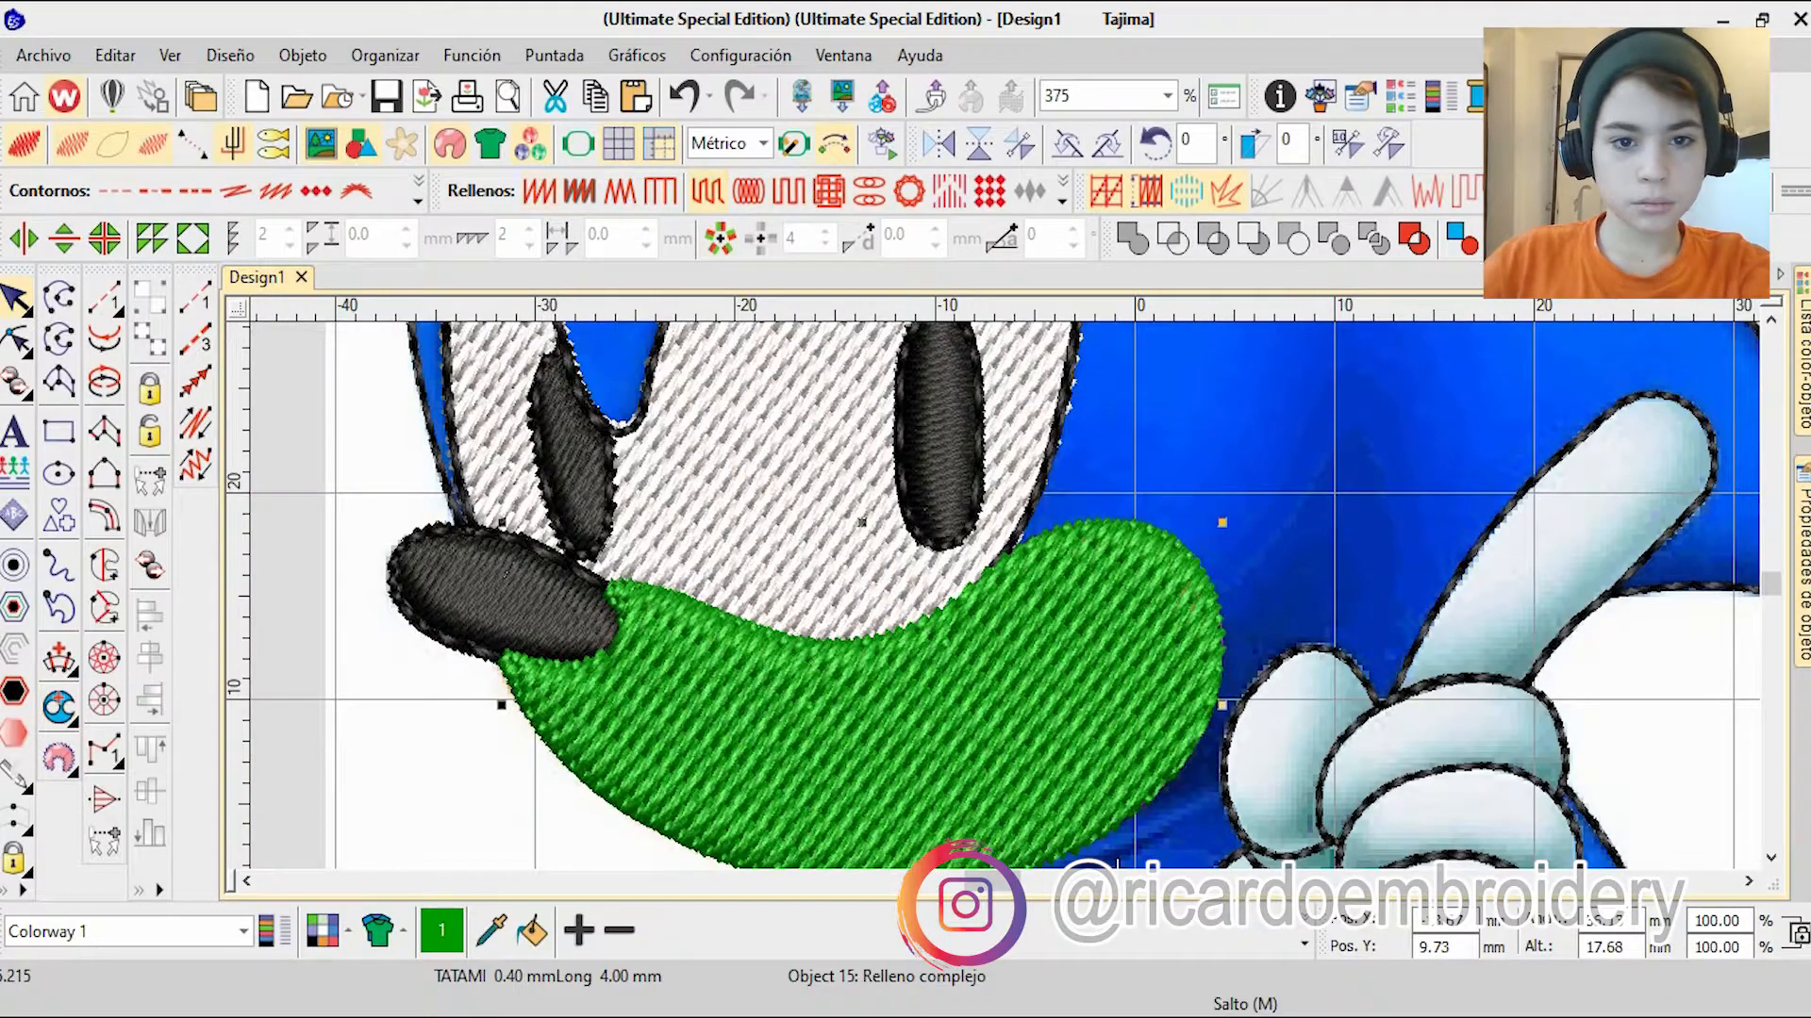
Step: Curve the muzzle fill's stitch guide through the middle of the muzzle and colour the fill orange, colour 12
{"action": "scroll", "coordinate": [1031, 496], "scroll_direction": "down", "scroll_amount": 3}
{"action": "key", "text": "h"}
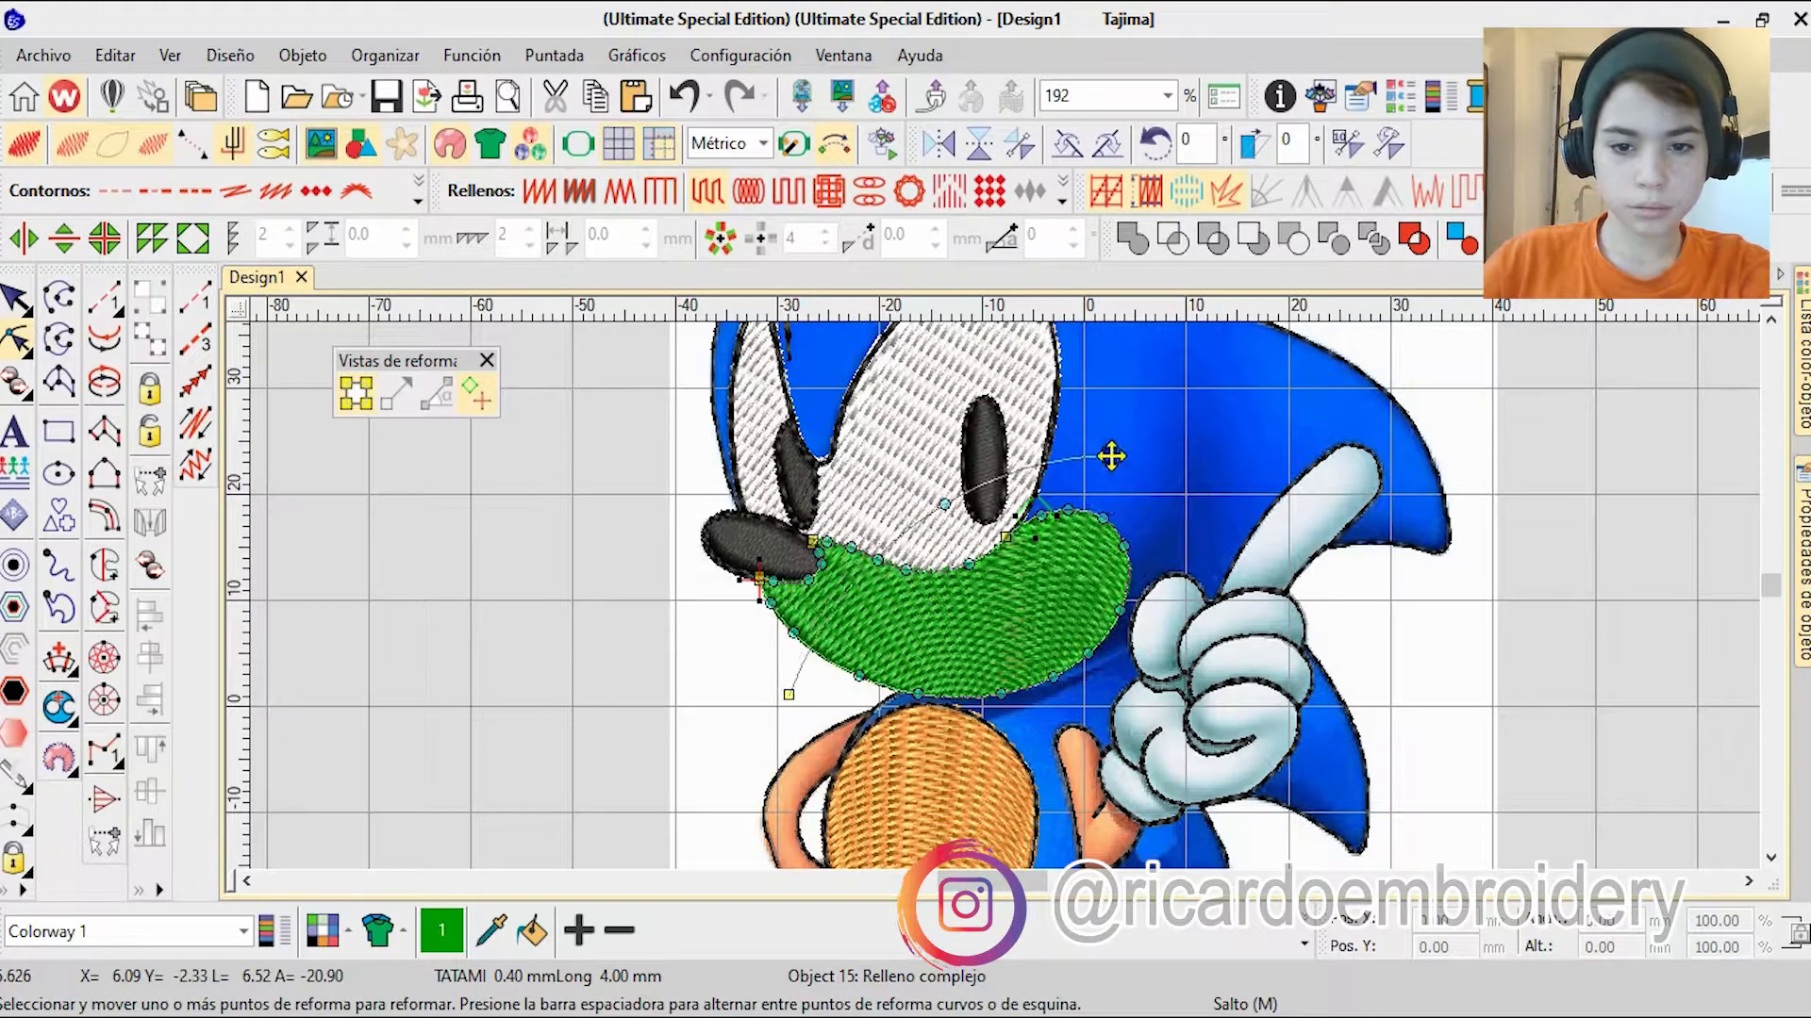
{"action": "left_click", "coordinate": [1304, 943]}
{"action": "left_click", "coordinate": [1000, 816]}
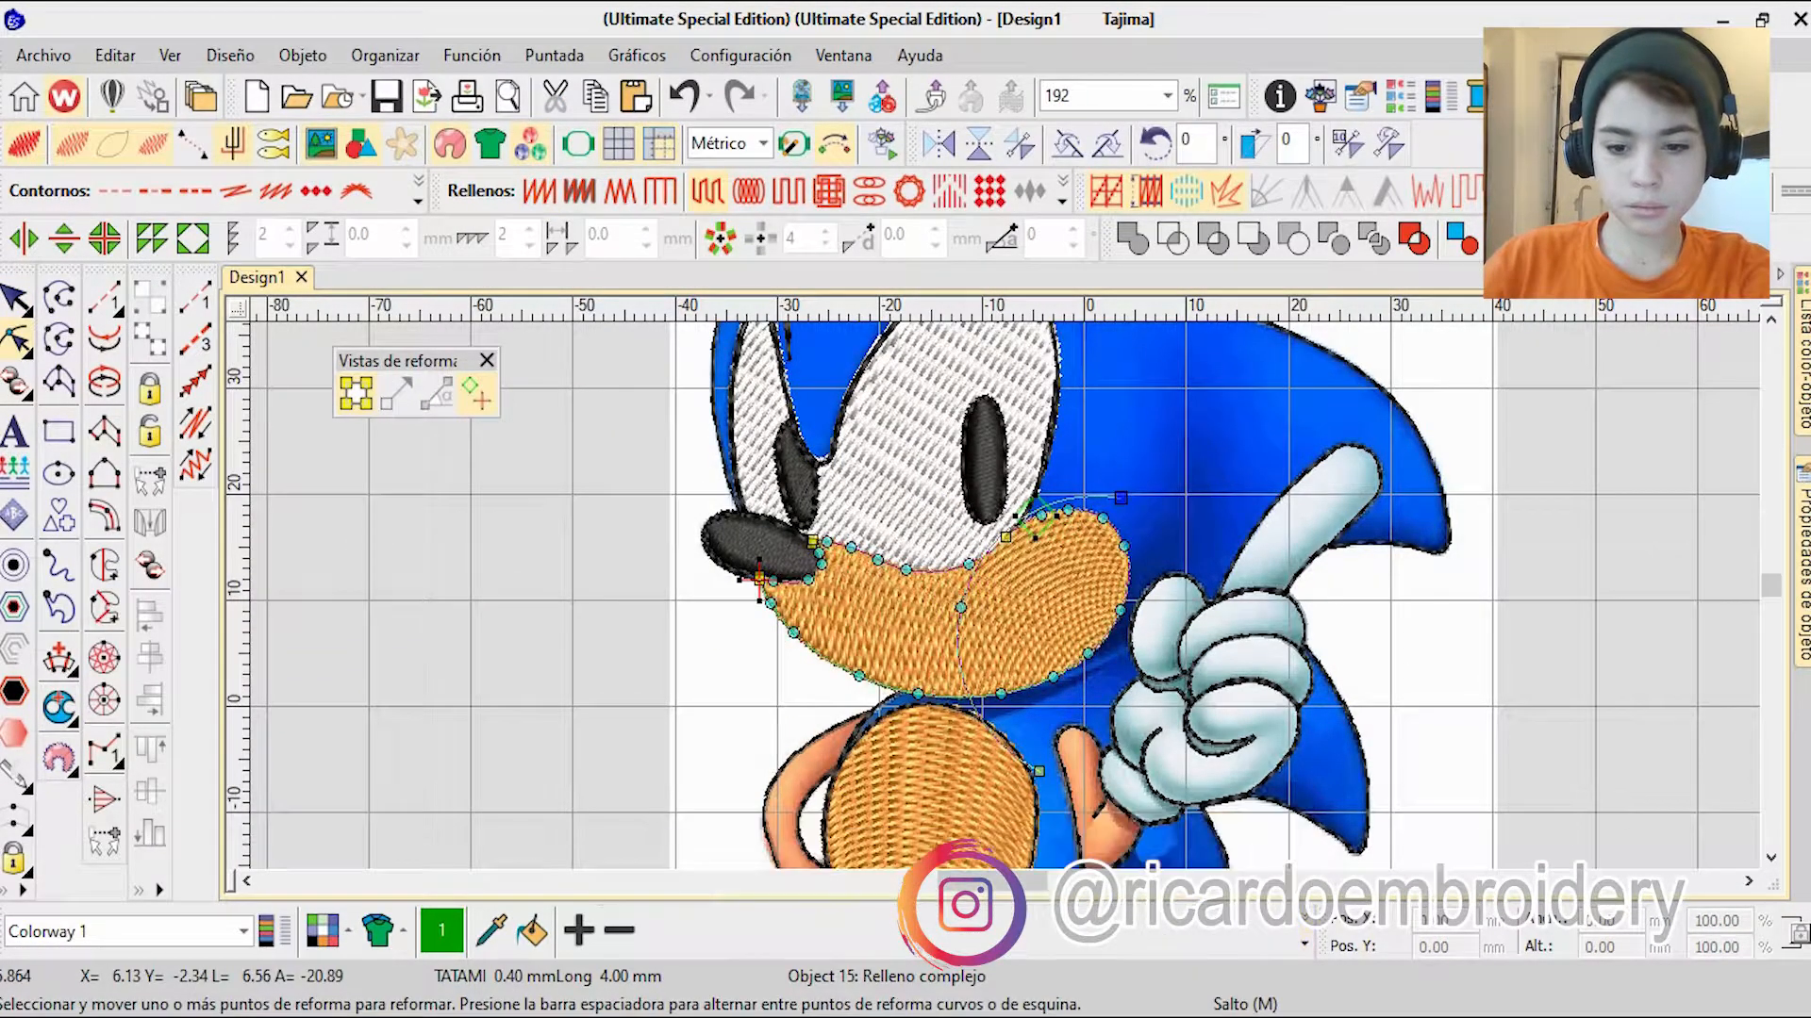
Step: Move the muzzle fill into the orange group of the sequence, directly after the belly fill
{"action": "left_click", "coordinate": [1803, 363]}
{"action": "left_click_drag", "start_coordinate": [1423, 691], "coordinate": [1423, 490]}
{"action": "key", "text": "Escape"}
Step: Examine the boundary nodes and curved stitch guides of the belly and muzzle fills
{"action": "scroll", "coordinate": [1084, 603], "scroll_direction": "down", "scroll_amount": 2}
{"action": "scroll", "coordinate": [1085, 604], "scroll_direction": "up", "scroll_amount": 2}
{"action": "scroll", "coordinate": [1084, 603], "scroll_direction": "down", "scroll_amount": 2}
{"action": "left_click", "coordinate": [980, 609]}
{"action": "left_click", "coordinate": [17, 339]}
{"action": "scroll", "coordinate": [1010, 610], "scroll_direction": "up", "scroll_amount": 4}
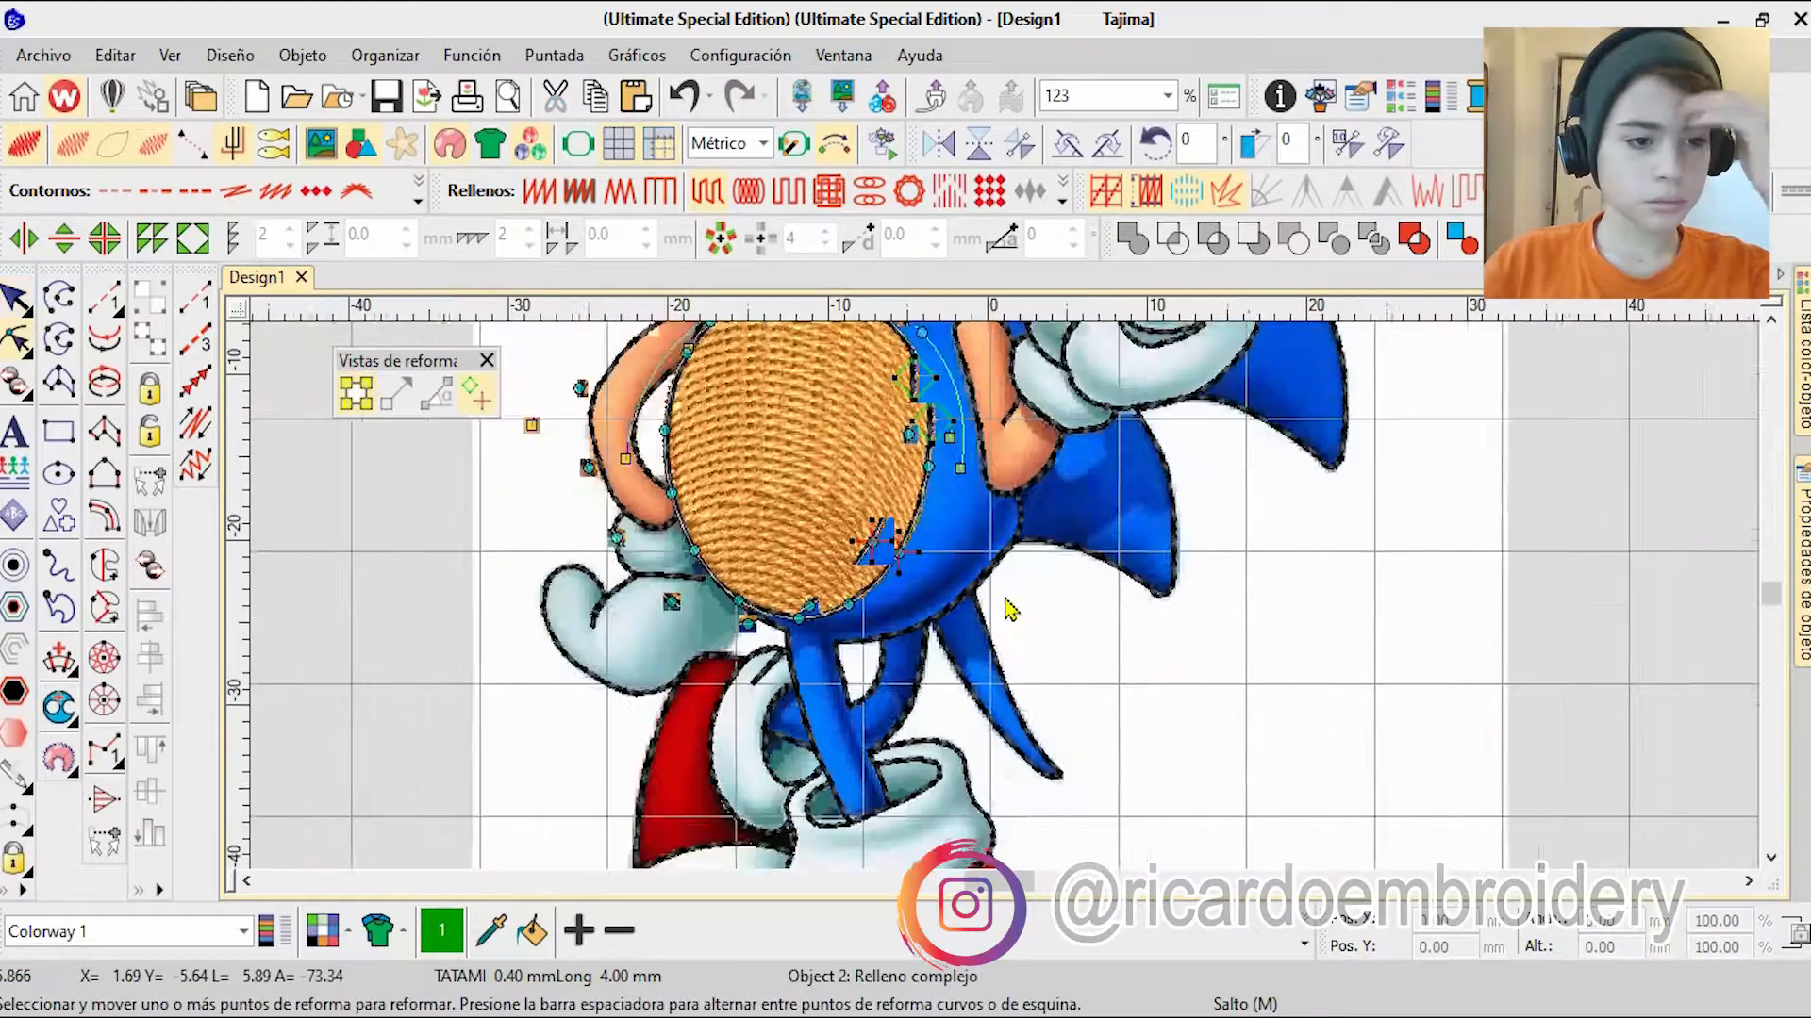
{"action": "scroll", "coordinate": [934, 452], "scroll_direction": "down", "scroll_amount": 2}
{"action": "left_click", "coordinate": [17, 299]}
{"action": "left_click", "coordinate": [1000, 513]}
{"action": "key", "text": "h"}
{"action": "scroll", "coordinate": [998, 561], "scroll_direction": "up", "scroll_amount": 2}
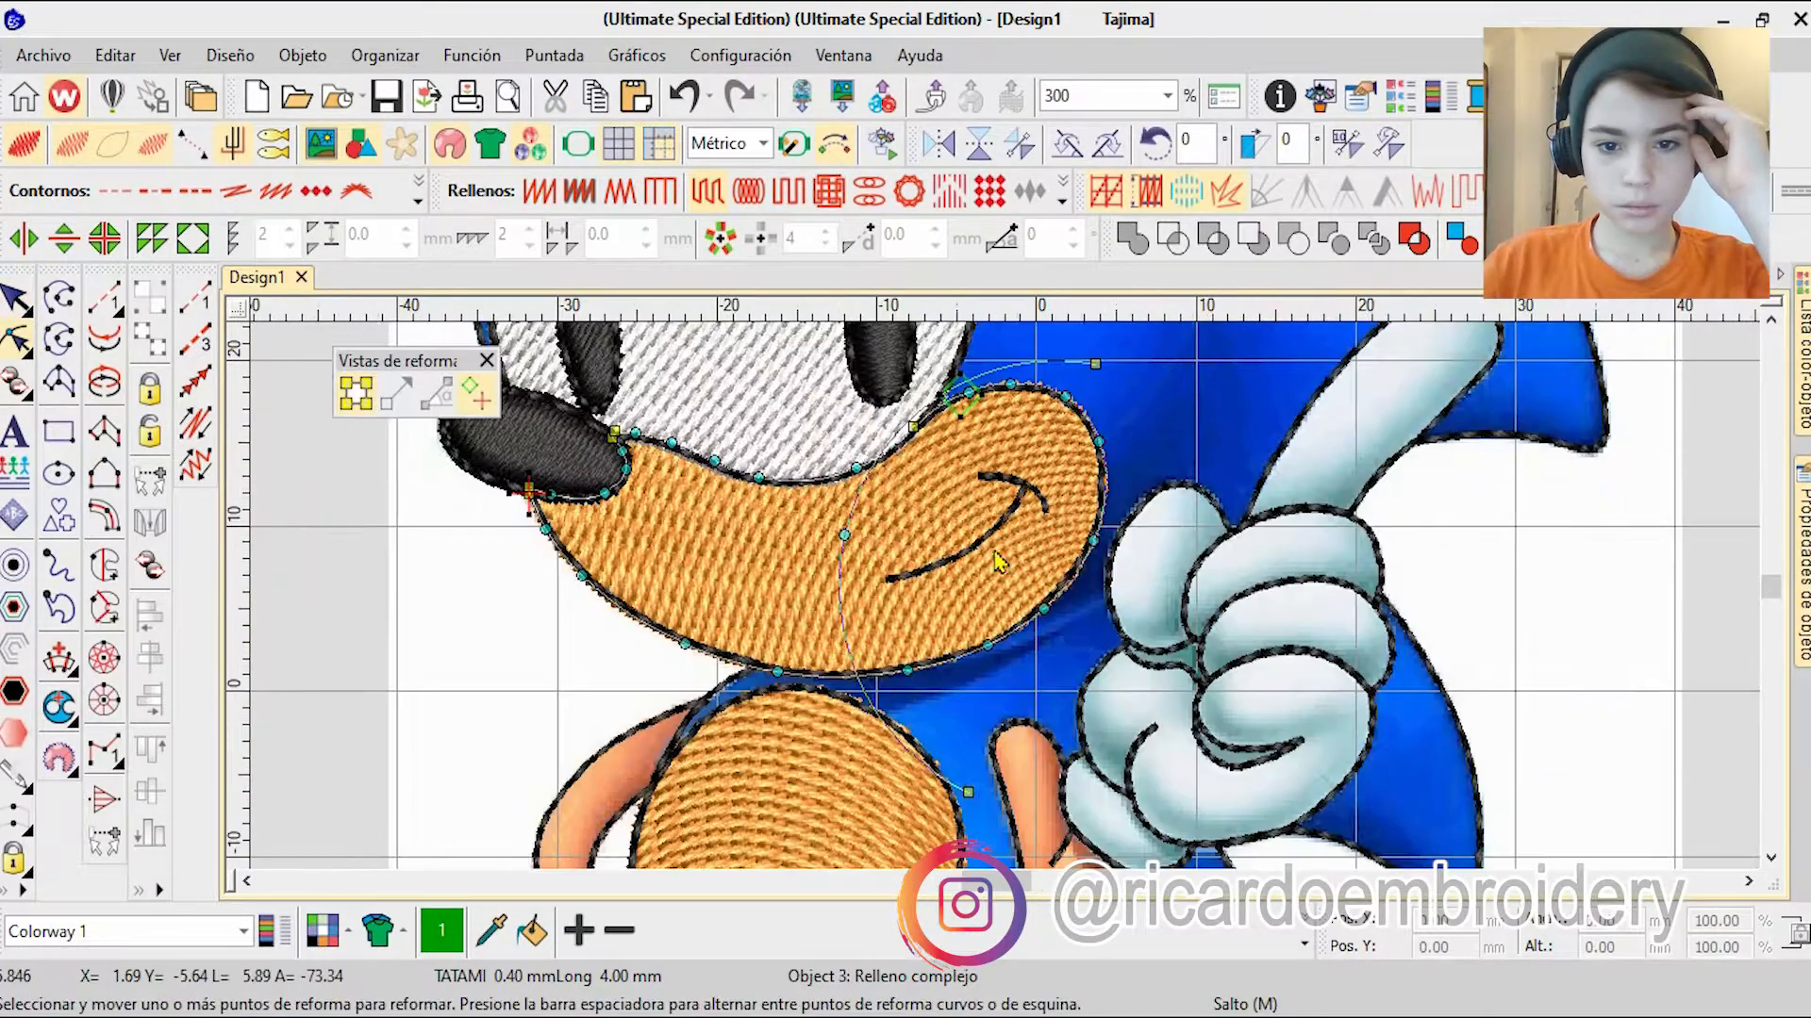
{"action": "left_click", "coordinate": [17, 299]}
{"action": "key", "text": "Escape"}
Step: Start a complex fill on the front shoe's toe, placing boundary points down the edge of the white stripe toward the sole
{"action": "scroll", "coordinate": [573, 508], "scroll_direction": "down", "scroll_amount": 3}
{"action": "scroll", "coordinate": [1007, 609], "scroll_direction": "up", "scroll_amount": 2}
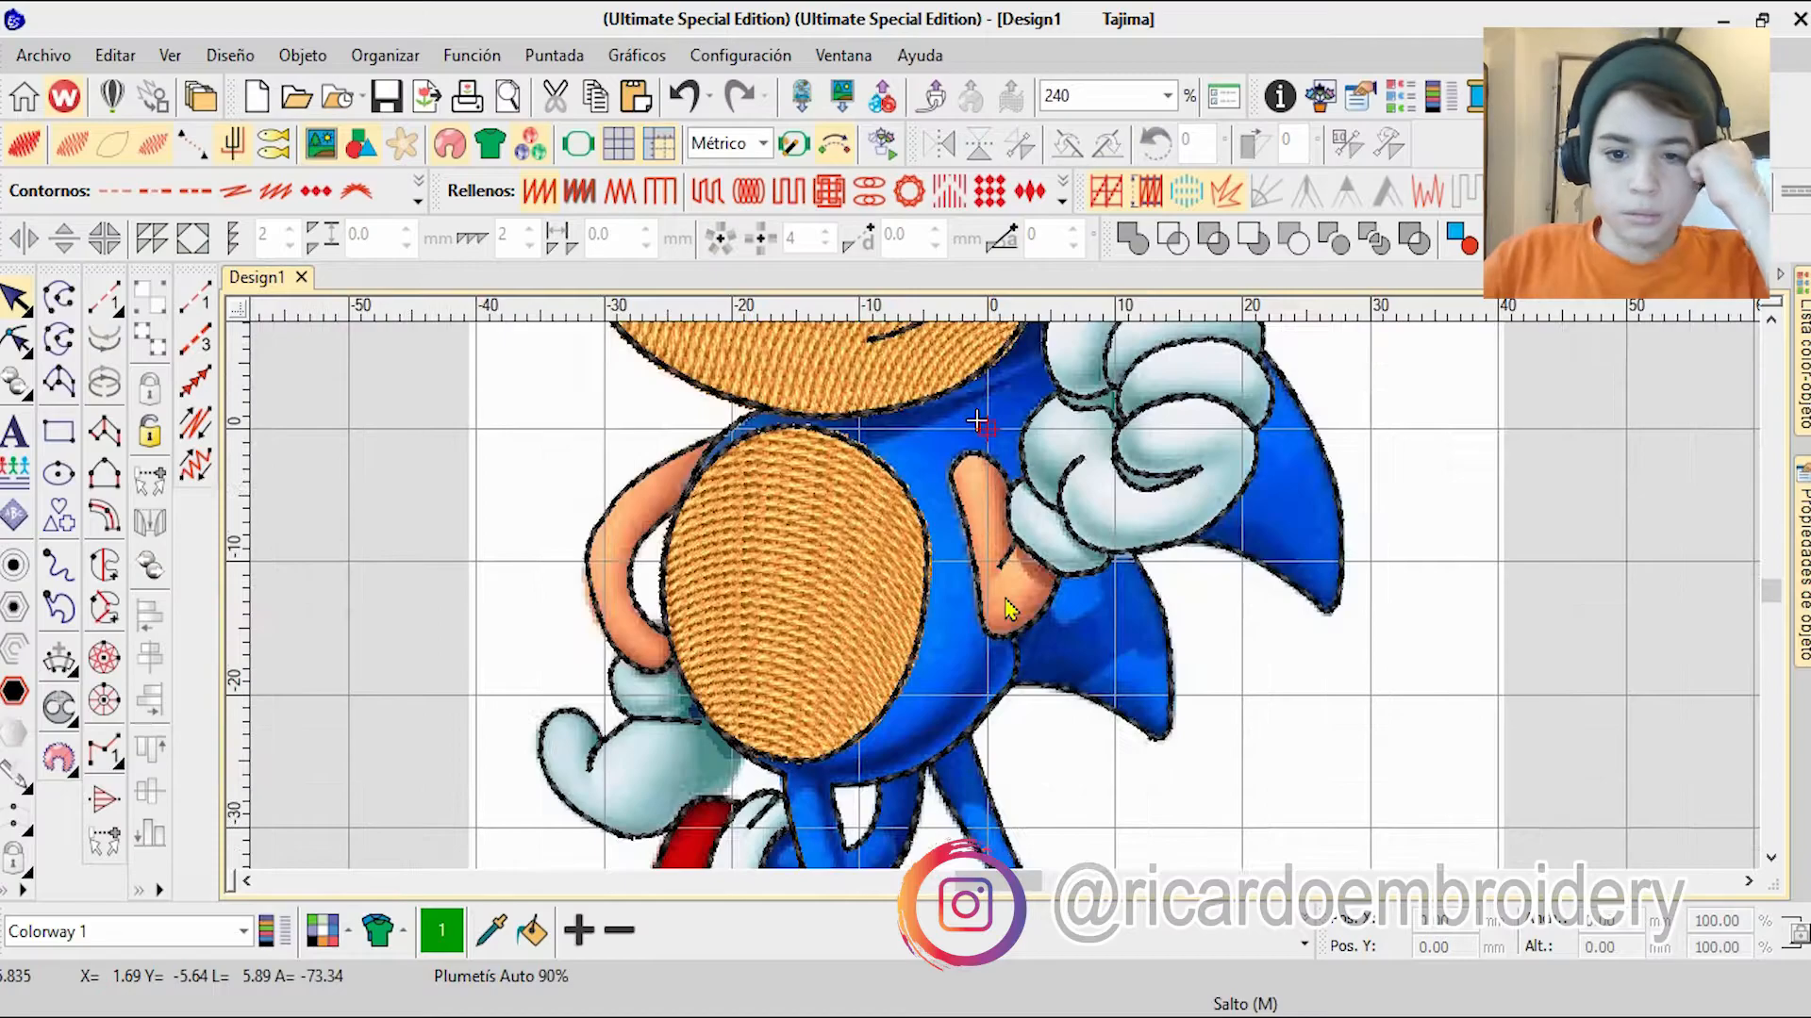
{"action": "scroll", "coordinate": [1007, 608], "scroll_direction": "down", "scroll_amount": 3}
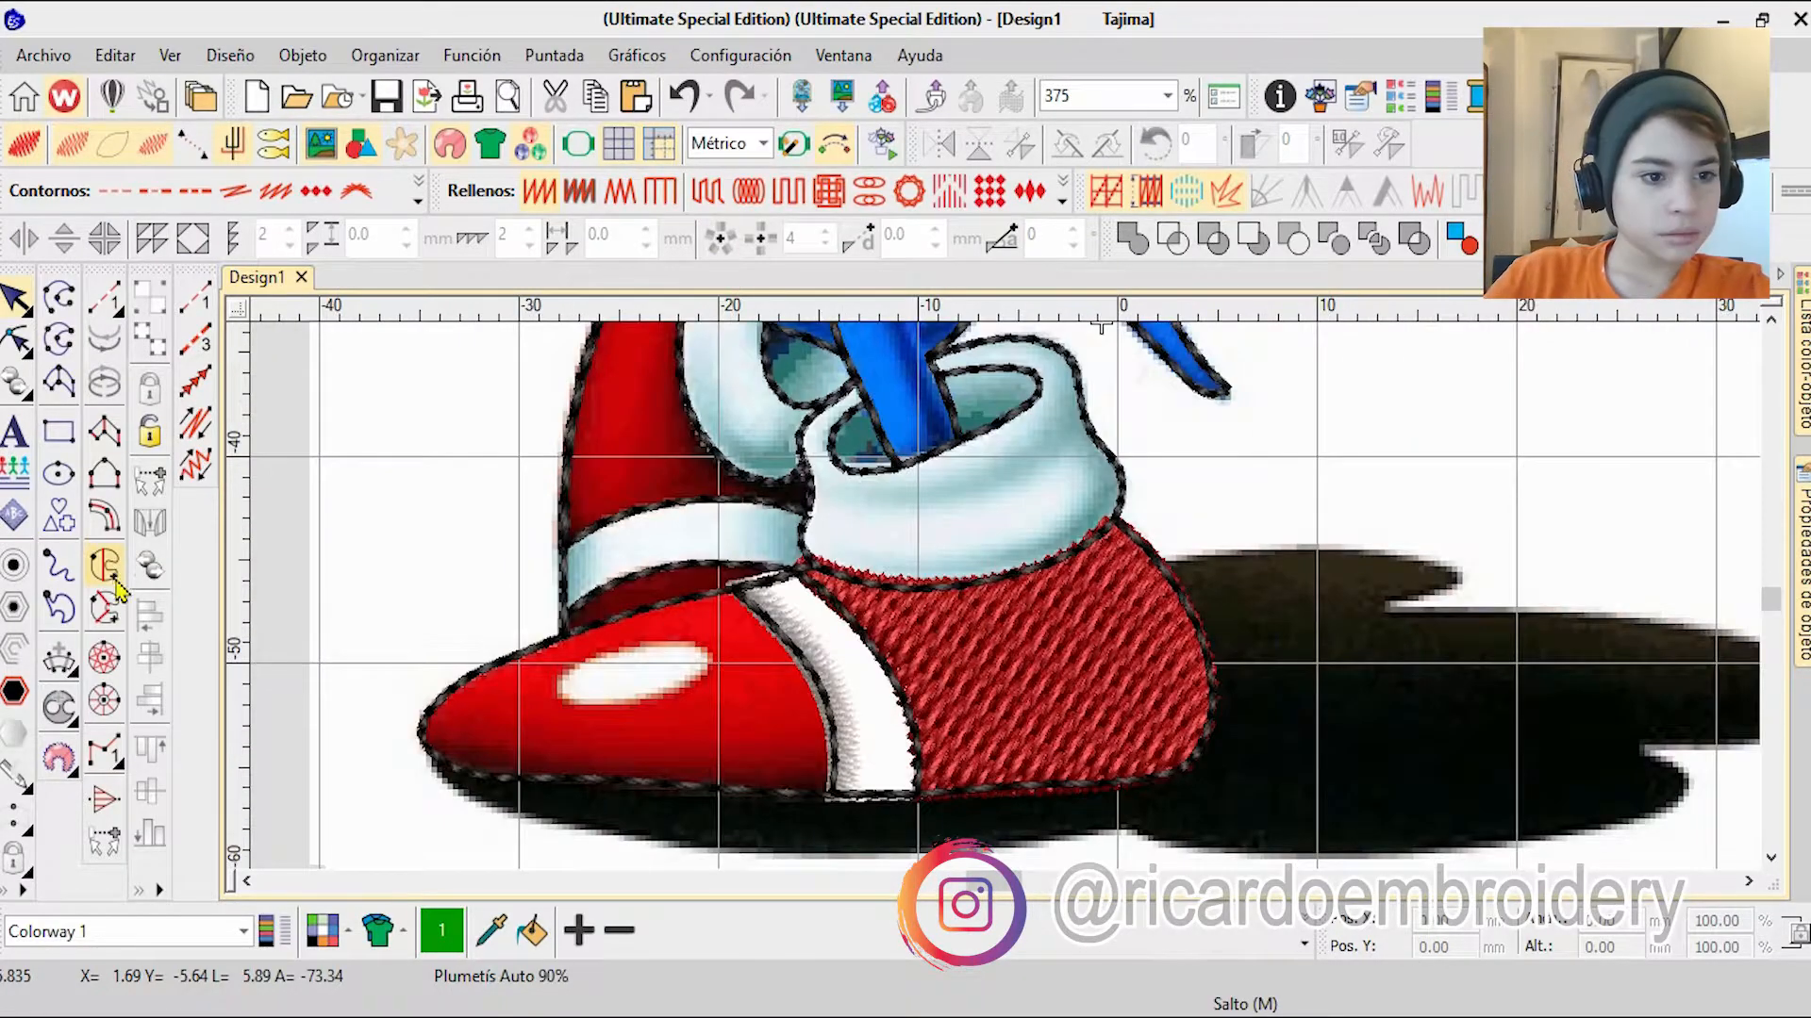
{"action": "left_click", "coordinate": [116, 580]}
{"action": "scroll", "coordinate": [741, 604], "scroll_direction": "up", "scroll_amount": 11}
{"action": "scroll", "coordinate": [796, 510], "scroll_direction": "up", "scroll_amount": 1}
{"action": "left_click", "coordinate": [796, 465]}
{"action": "scroll", "coordinate": [783, 448], "scroll_direction": "down", "scroll_amount": 3}
{"action": "right_click", "coordinate": [840, 529]}
{"action": "right_click", "coordinate": [1170, 788]}
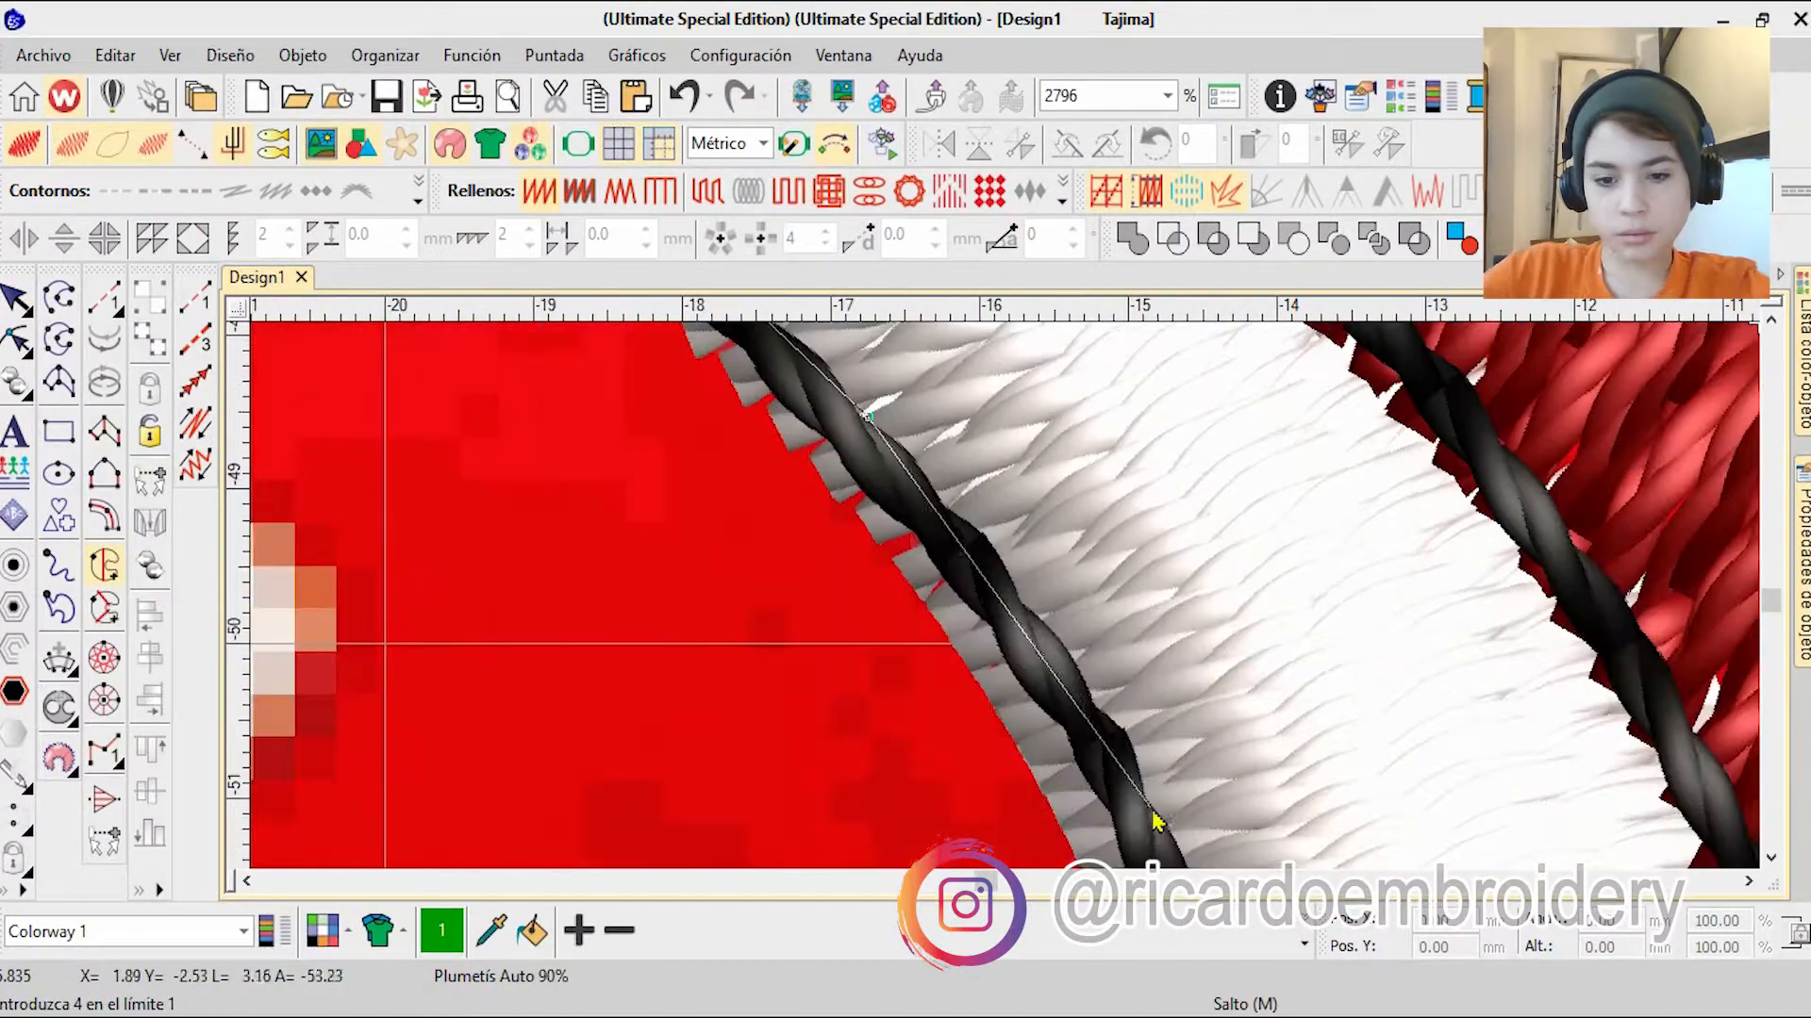
{"action": "right_click", "coordinate": [1141, 808]}
{"action": "scroll", "coordinate": [1141, 808], "scroll_direction": "down", "scroll_amount": 2}
{"action": "right_click", "coordinate": [1080, 822]}
{"action": "scroll", "coordinate": [1080, 824], "scroll_direction": "down", "scroll_amount": 1}
Step: Continue the toe fill's boundary along the sole, around the tip and back over the shoe's upper outline
{"action": "right_click", "coordinate": [1014, 695]}
{"action": "right_click", "coordinate": [796, 765]}
{"action": "right_click", "coordinate": [598, 662]}
{"action": "right_click", "coordinate": [489, 665]}
{"action": "right_click", "coordinate": [717, 655]}
{"action": "right_click", "coordinate": [935, 547]}
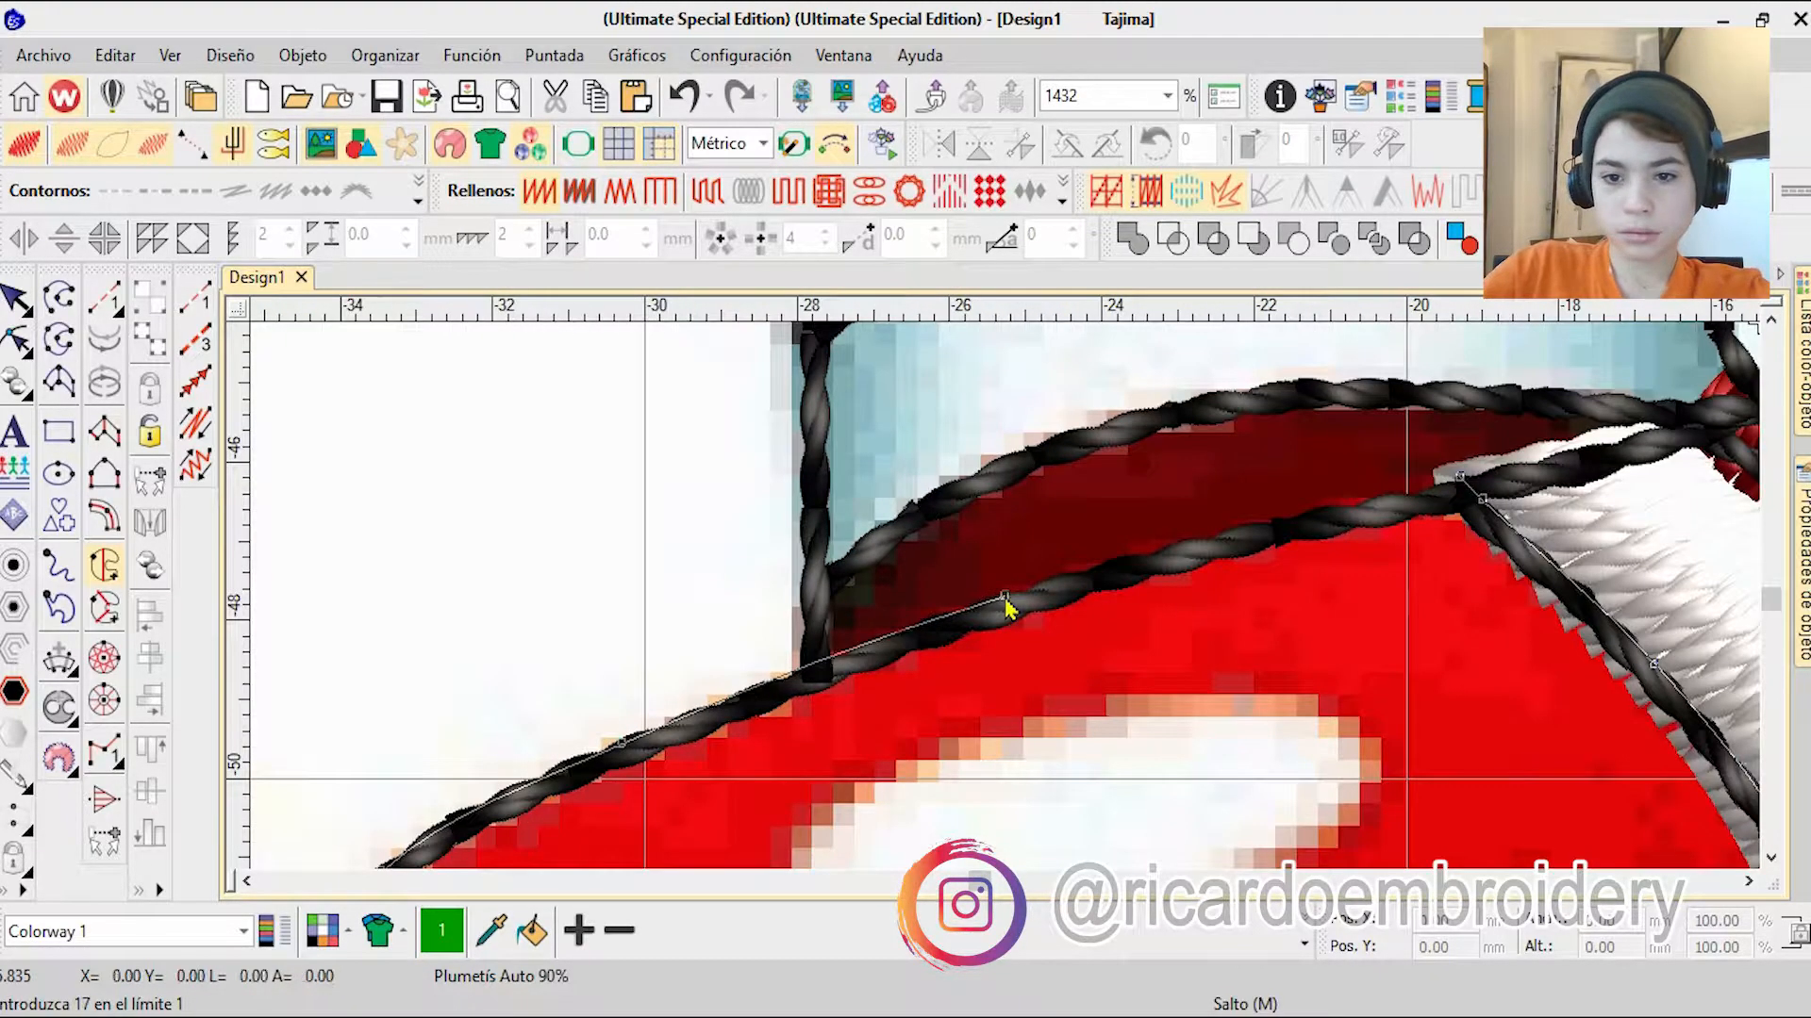
{"action": "right_click", "coordinate": [1010, 608]}
Step: Generate the toe fill with tatami stitching and colour it red, colour 11
{"action": "key", "text": "Return"}
{"action": "scroll", "coordinate": [1010, 606], "scroll_direction": "down", "scroll_amount": 6}
{"action": "key", "text": "Return"}
{"action": "key", "text": "Return"}
{"action": "key", "text": "Return"}
{"action": "key", "text": "Escape"}
{"action": "left_click", "coordinate": [706, 196]}
{"action": "left_click", "coordinate": [1304, 945]}
{"action": "left_click", "coordinate": [1079, 833]}
{"action": "key", "text": "Escape"}
Step: Group the toe fill with the red shoe fill in the sequence and place the white group between the red and black groups
{"action": "left_click", "coordinate": [1803, 366]}
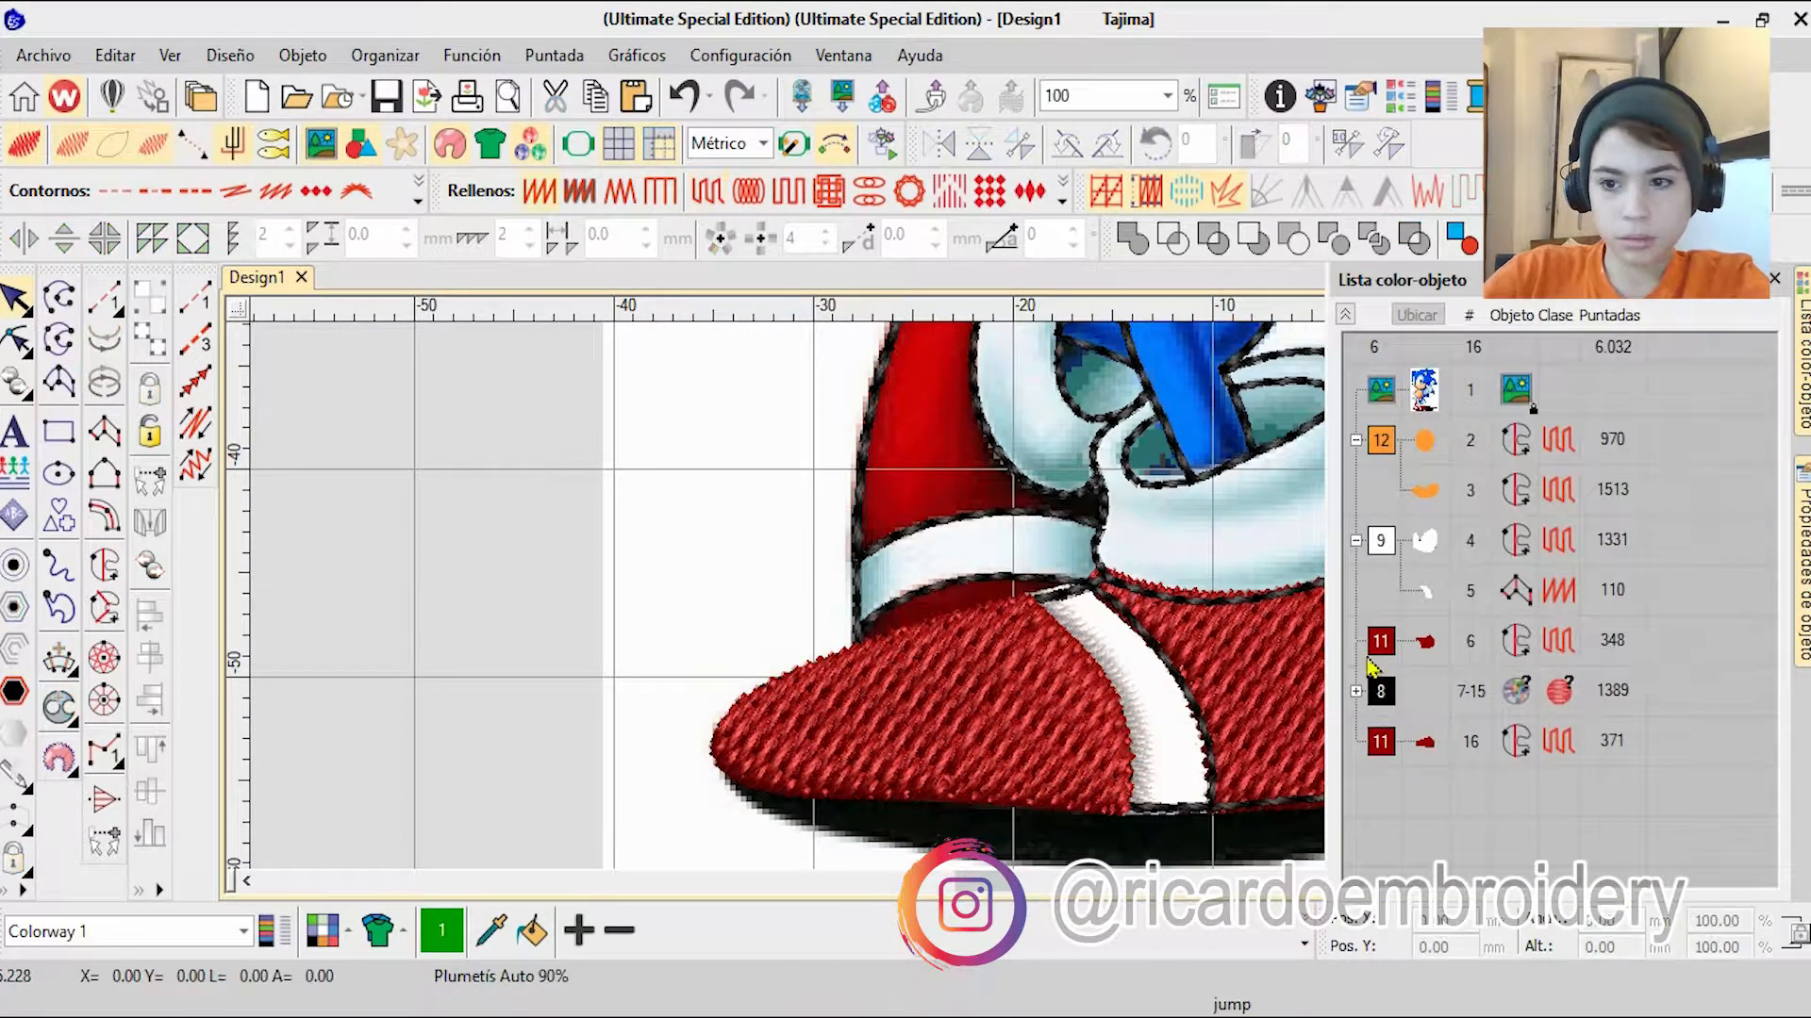
{"action": "left_click_drag", "start_coordinate": [1383, 681], "coordinate": [1381, 667]}
{"action": "left_click", "coordinate": [1381, 540]}
{"action": "left_click_drag", "start_coordinate": [1381, 540], "coordinate": [1382, 726]}
{"action": "key", "text": "Escape"}
{"action": "scroll", "coordinate": [1001, 758], "scroll_direction": "up", "scroll_amount": 9}
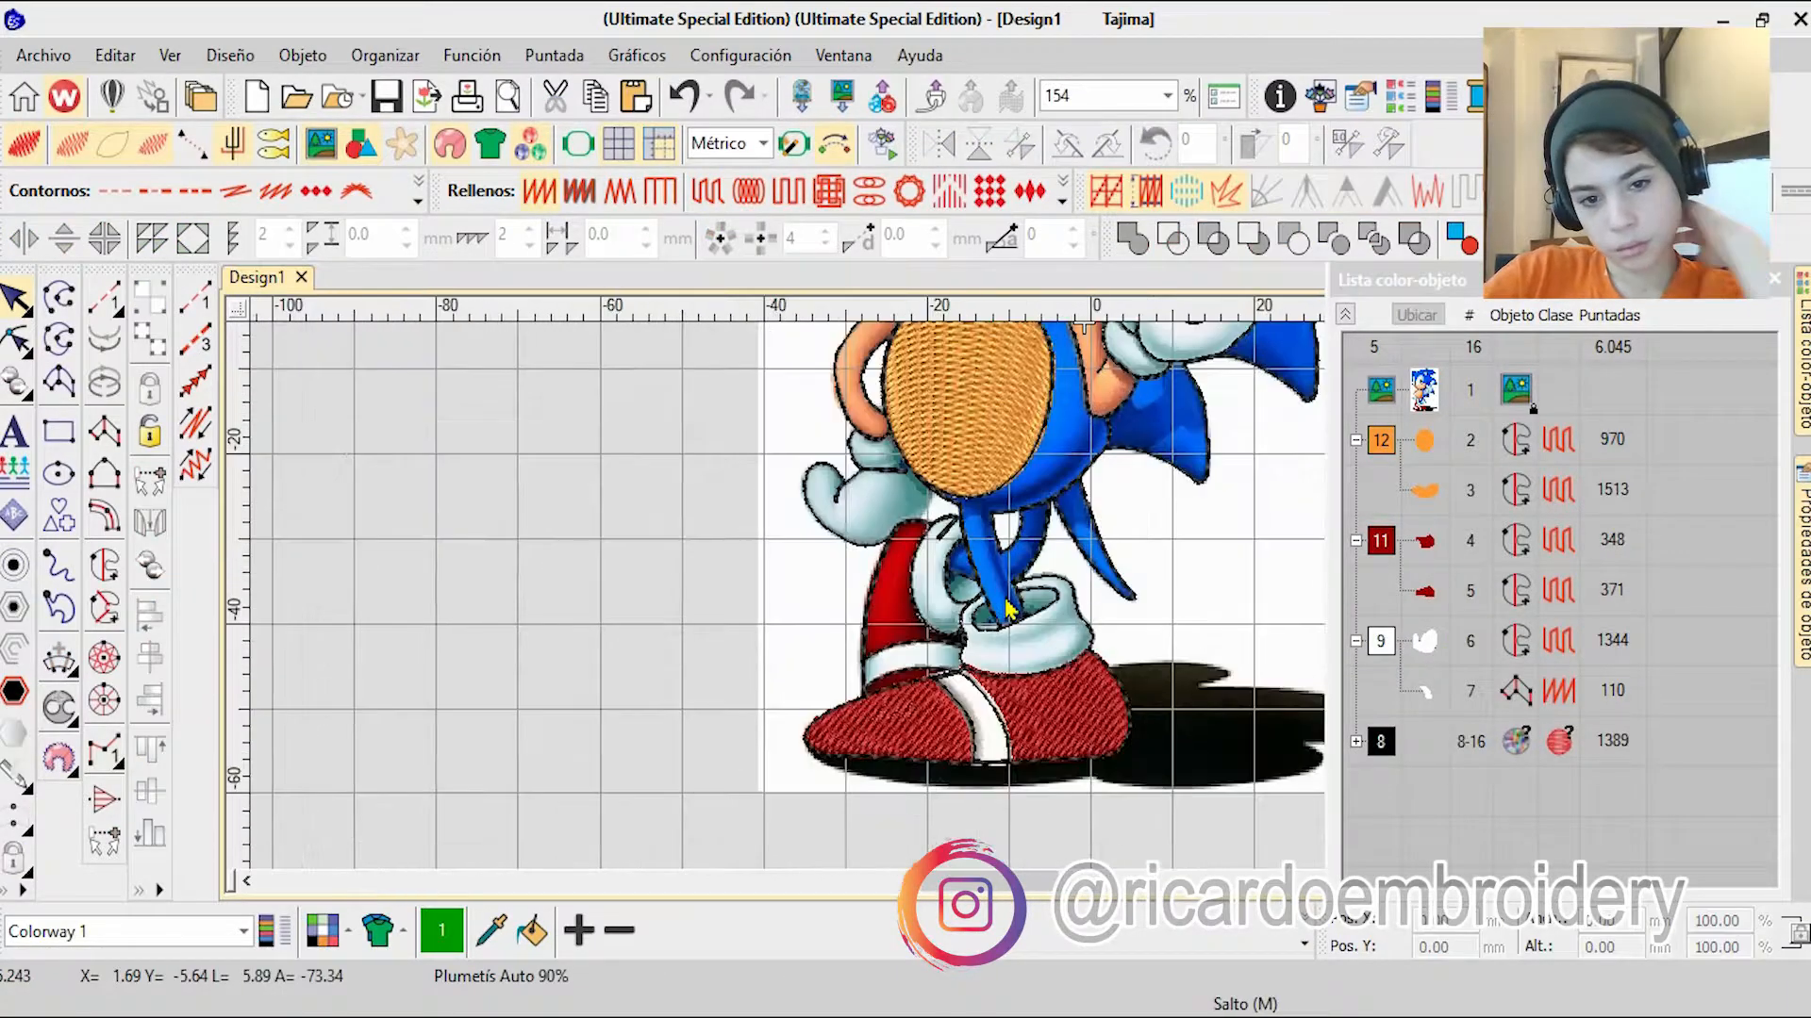
Step: Reshape the white shoe stripe, adjusting its lower corner nodes to the sole outline
{"action": "left_click", "coordinate": [17, 337]}
{"action": "left_click", "coordinate": [910, 693]}
{"action": "scroll", "coordinate": [664, 490], "scroll_direction": "up", "scroll_amount": 4}
{"action": "scroll", "coordinate": [1048, 687], "scroll_direction": "down", "scroll_amount": 5}
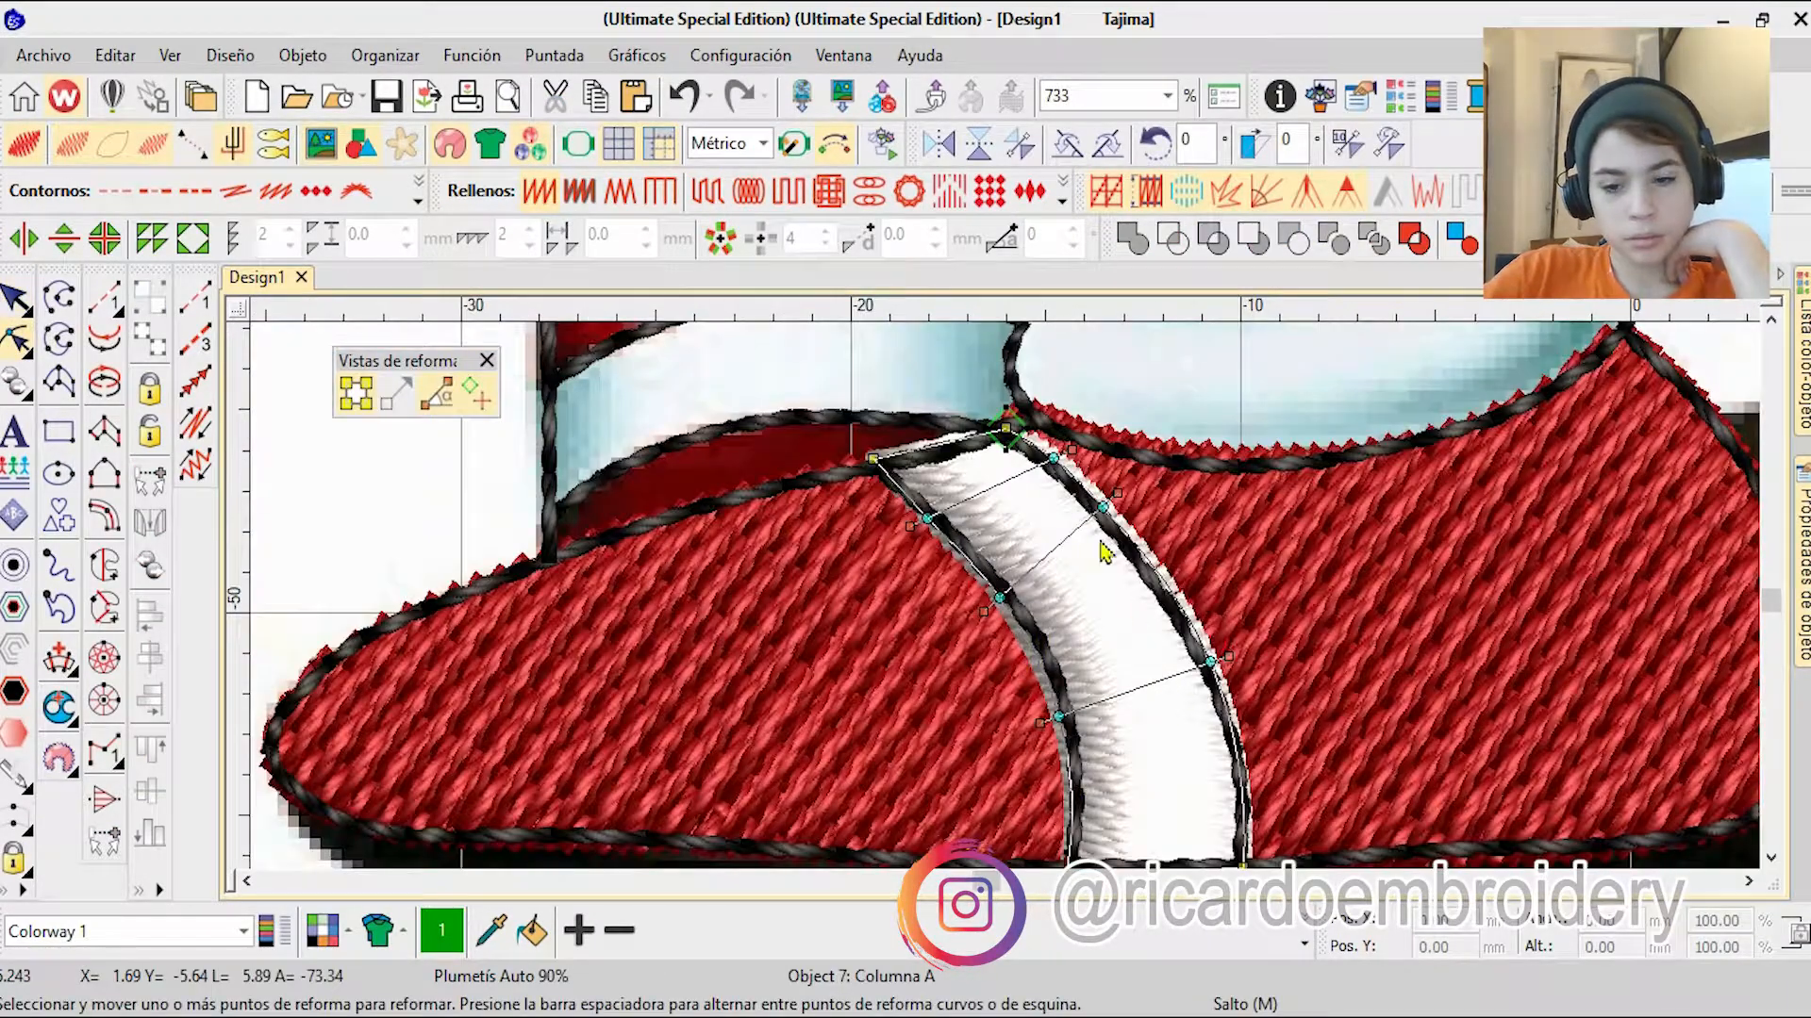
{"action": "scroll", "coordinate": [1116, 582], "scroll_direction": "up", "scroll_amount": 5}
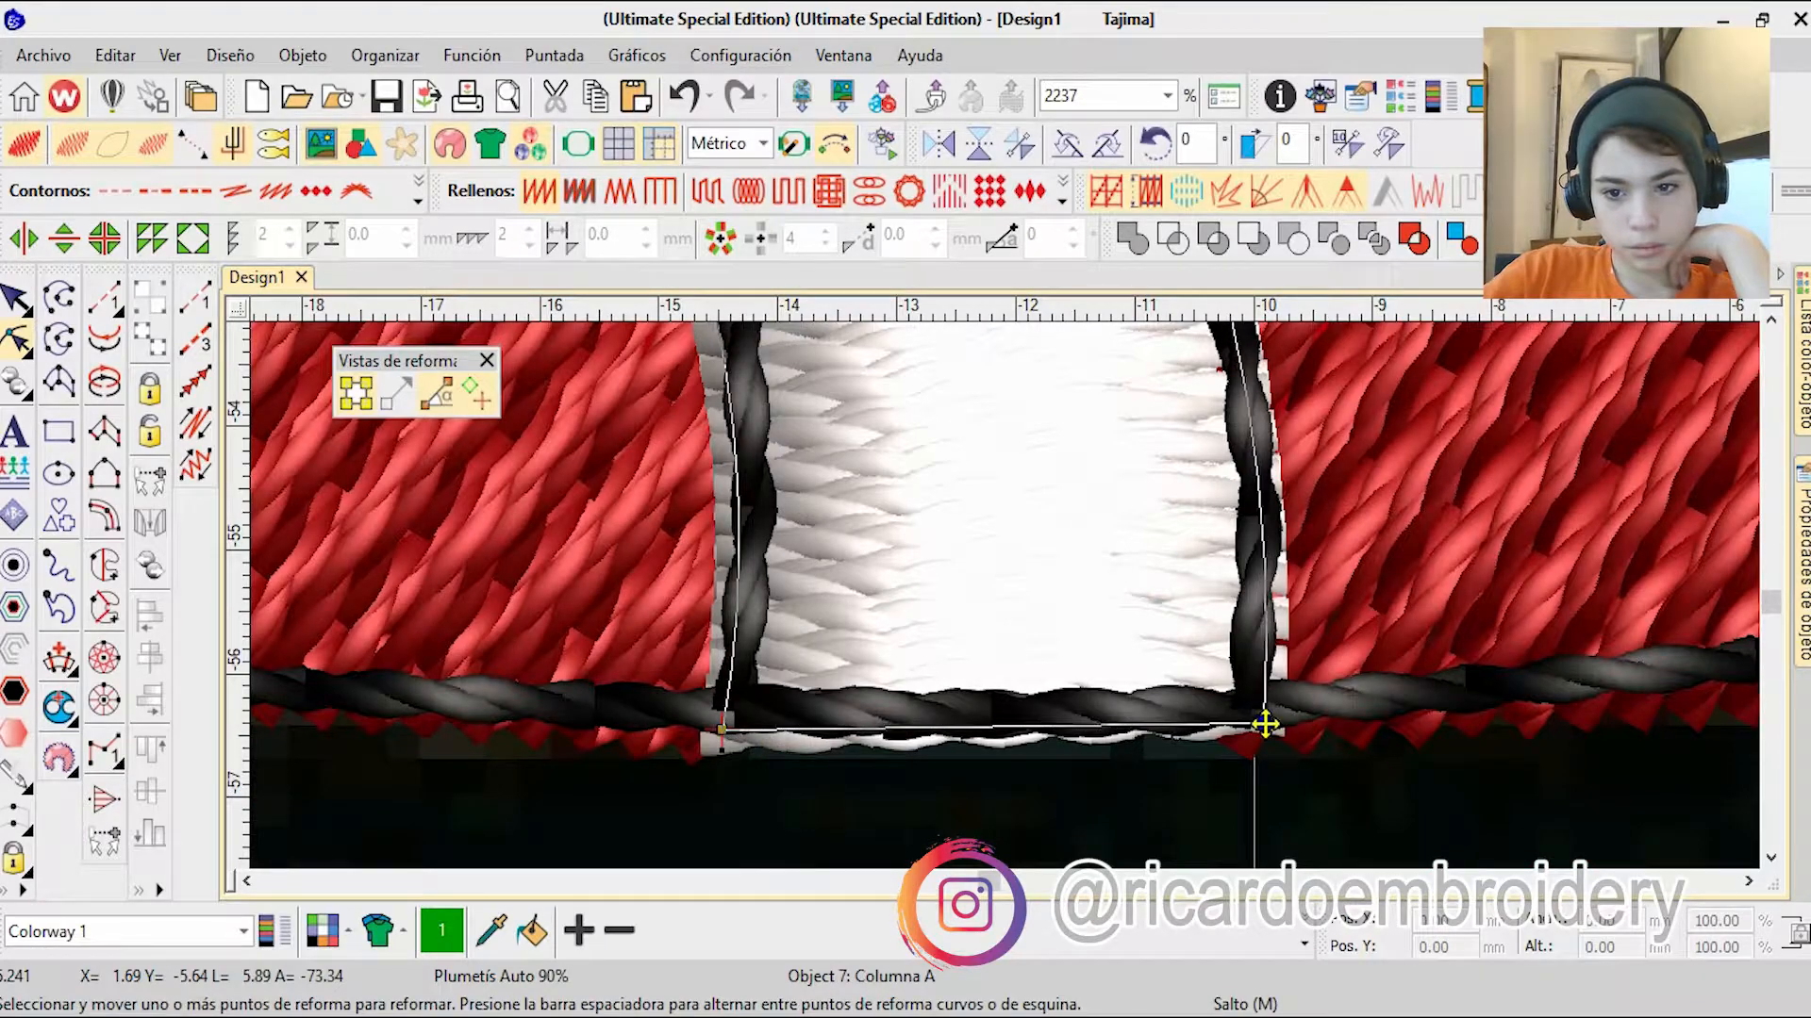
{"action": "key", "text": "Escape"}
Step: Draw a tilted elliptical satin fill about 7 by 2.7 mm over the toe's highlight and colour it white, colour 9
{"action": "scroll", "coordinate": [1265, 724], "scroll_direction": "down", "scroll_amount": 5}
{"action": "scroll", "coordinate": [1009, 609], "scroll_direction": "up", "scroll_amount": 3}
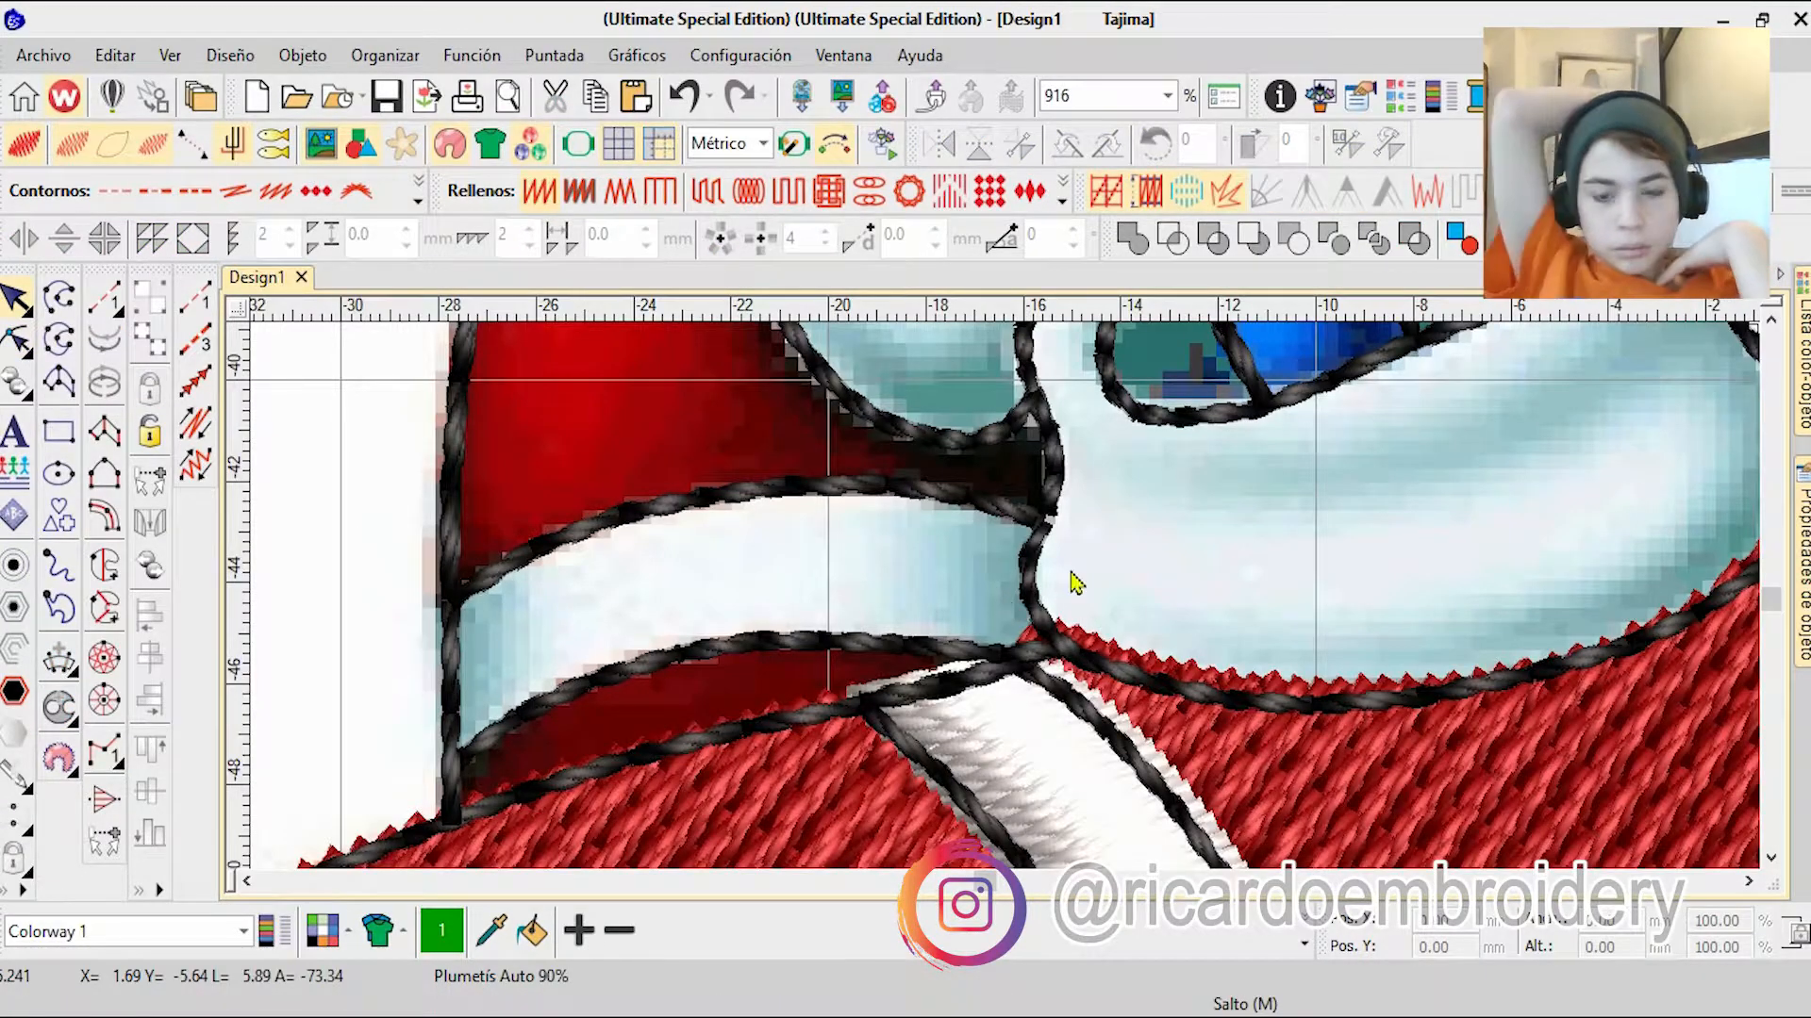
{"action": "scroll", "coordinate": [1075, 582], "scroll_direction": "down", "scroll_amount": 4}
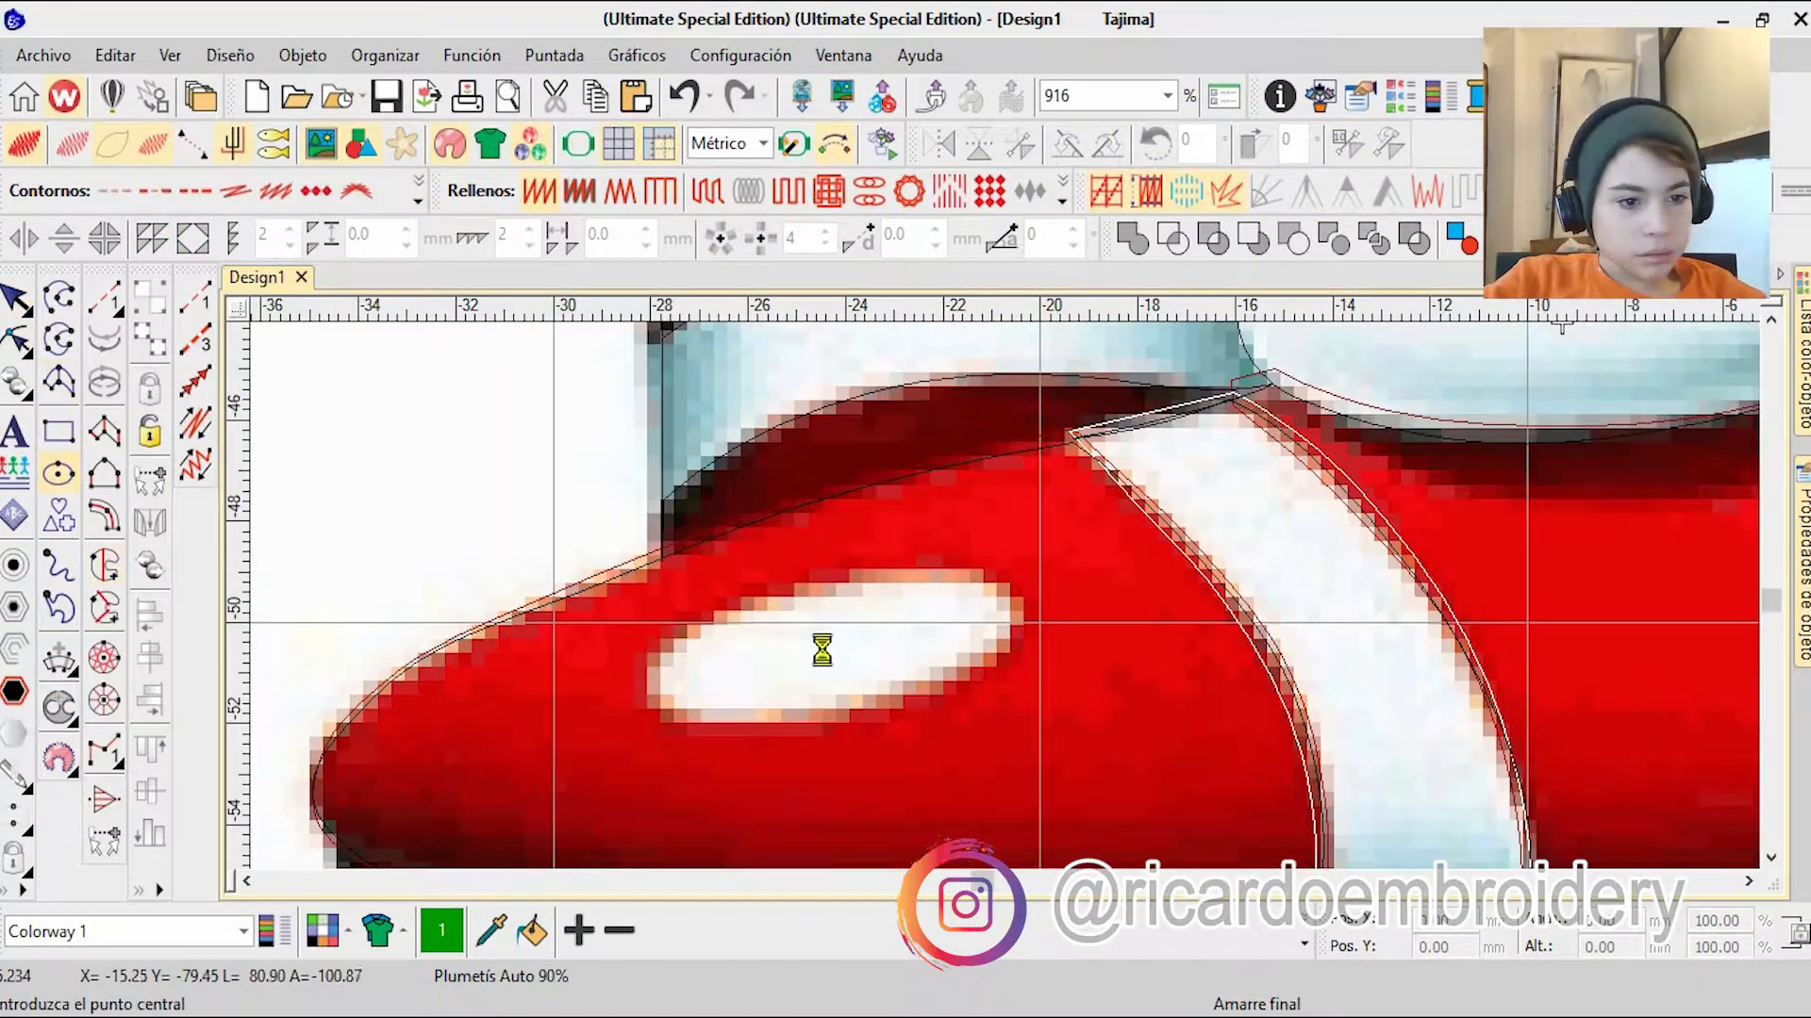
{"action": "key", "text": "Return"}
{"action": "key", "text": "Escape"}
{"action": "left_click", "coordinate": [1304, 944]}
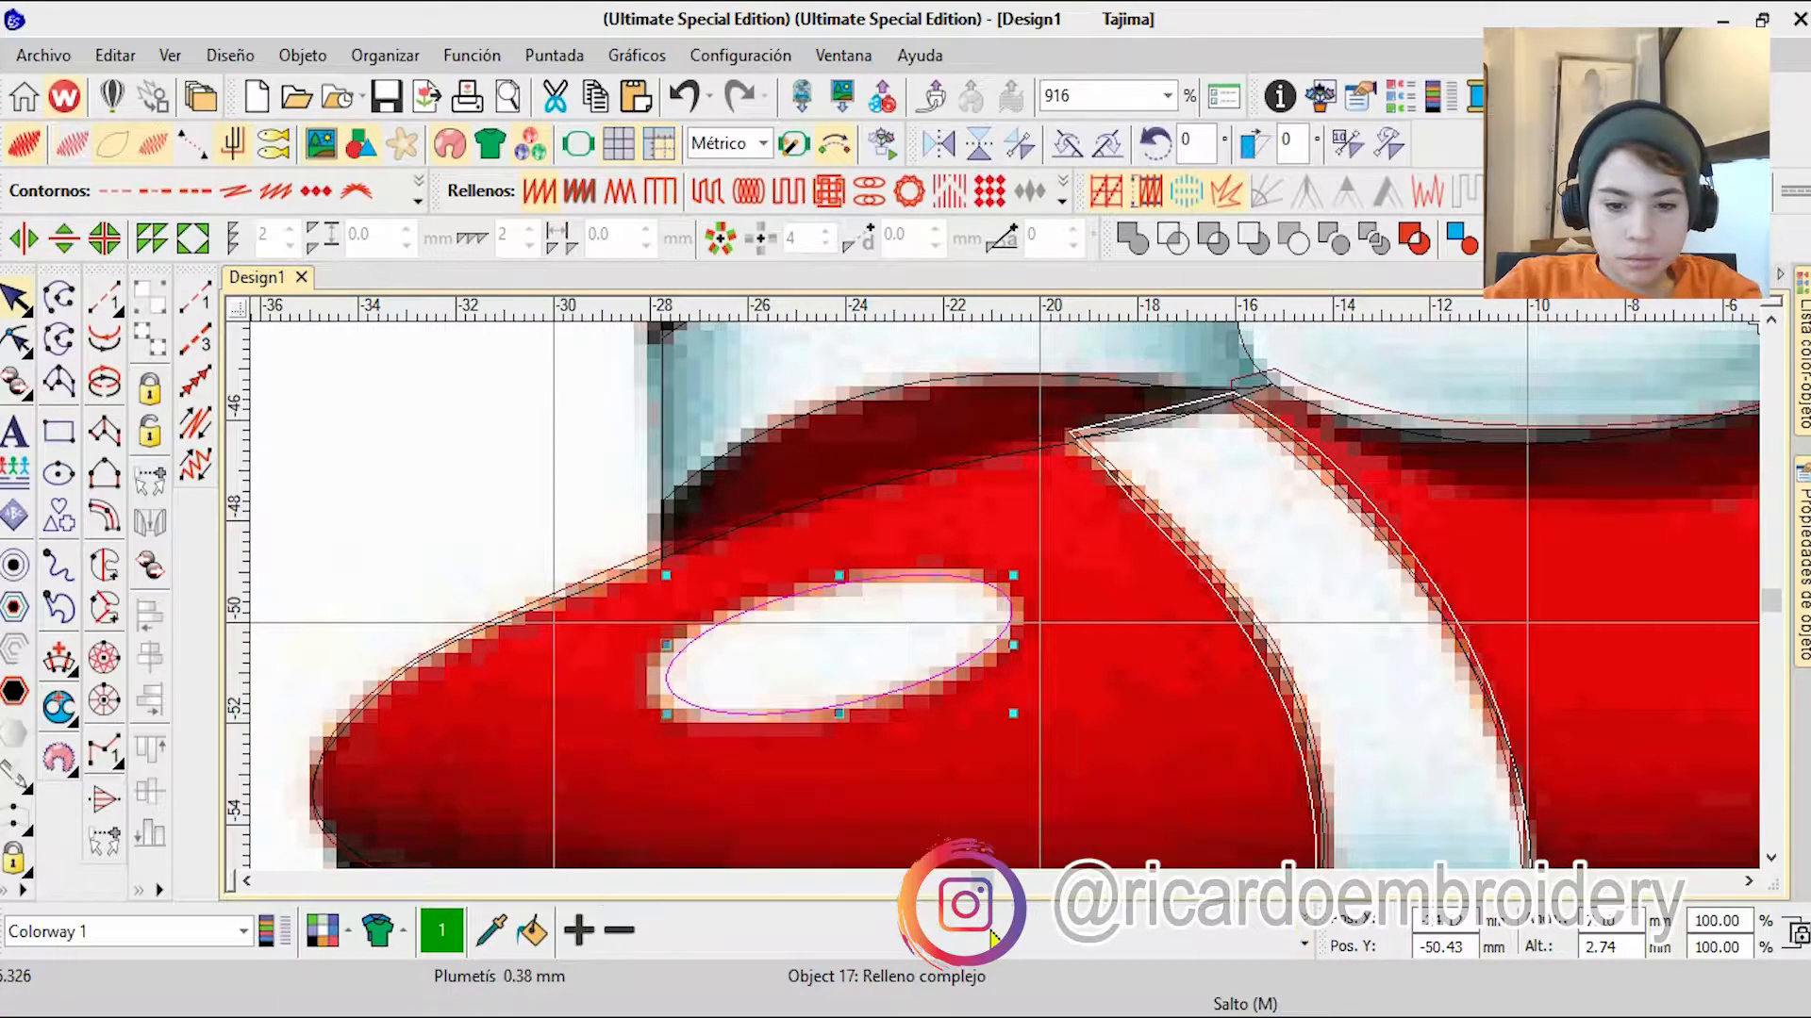
{"action": "key", "text": "t"}
{"action": "left_click", "coordinate": [1304, 944]}
{"action": "left_click", "coordinate": [987, 834]}
{"action": "left_click", "coordinate": [515, 606]}
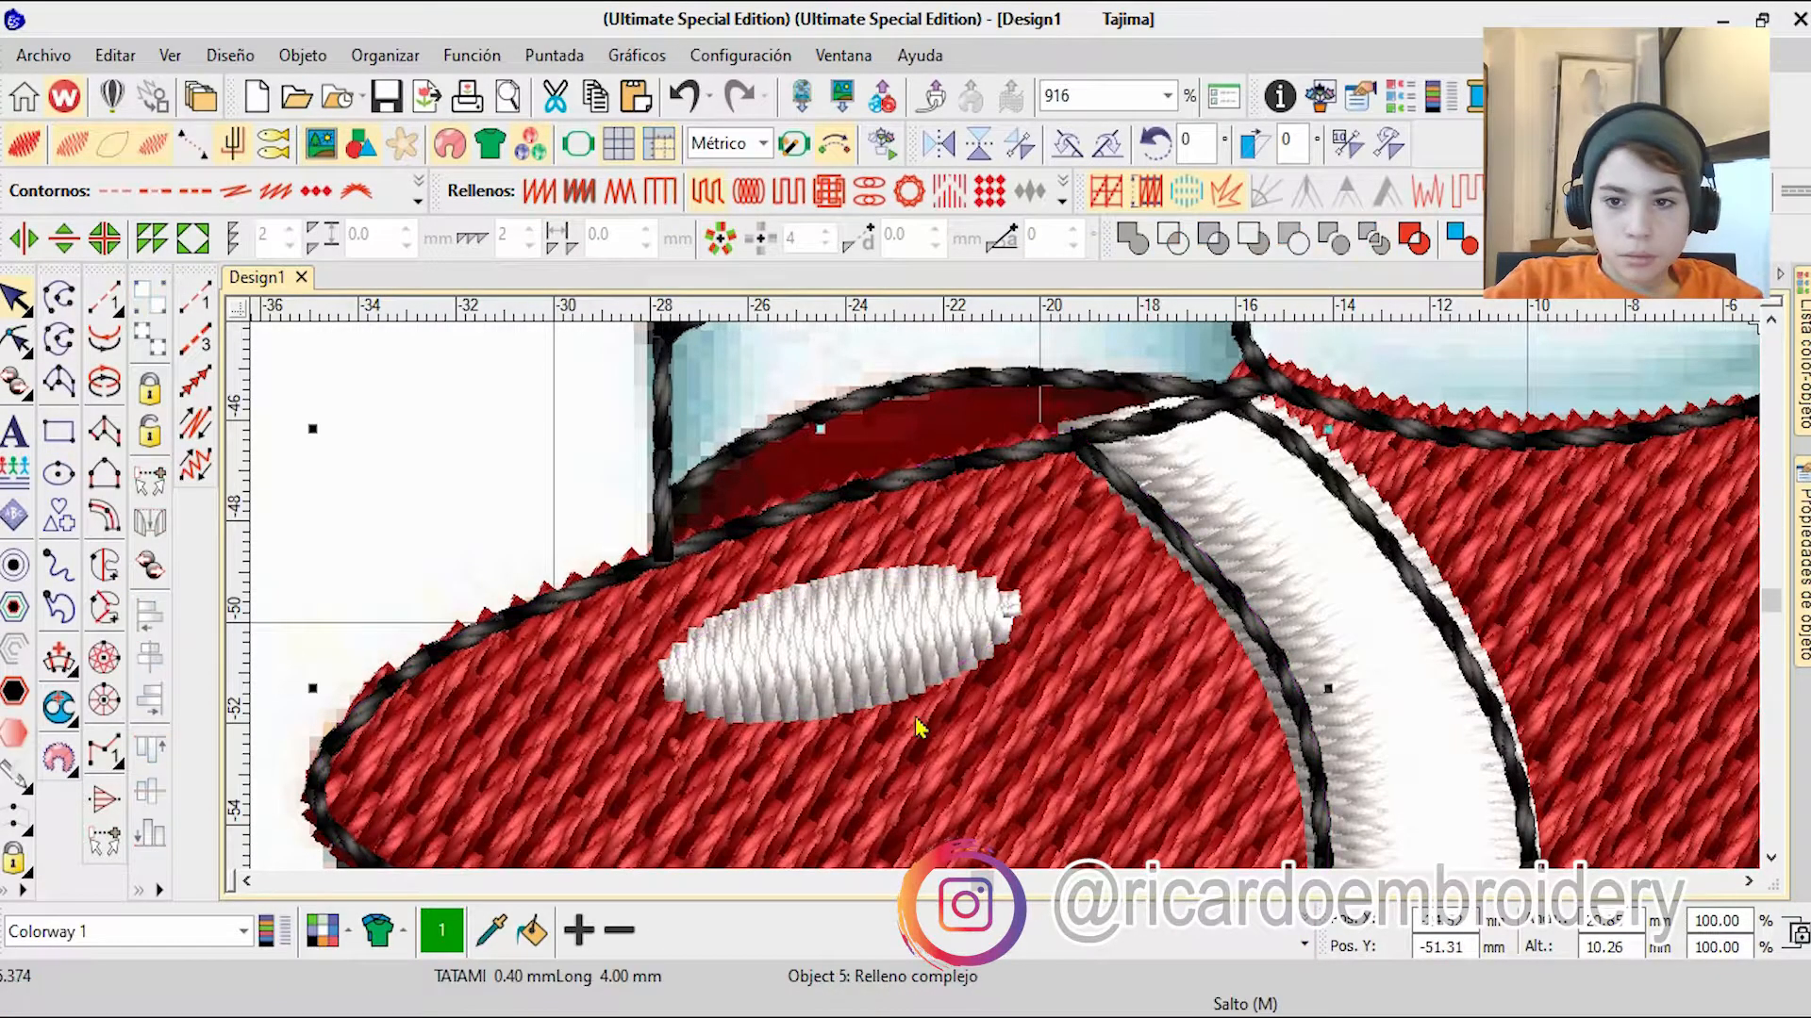
{"action": "key", "text": "h"}
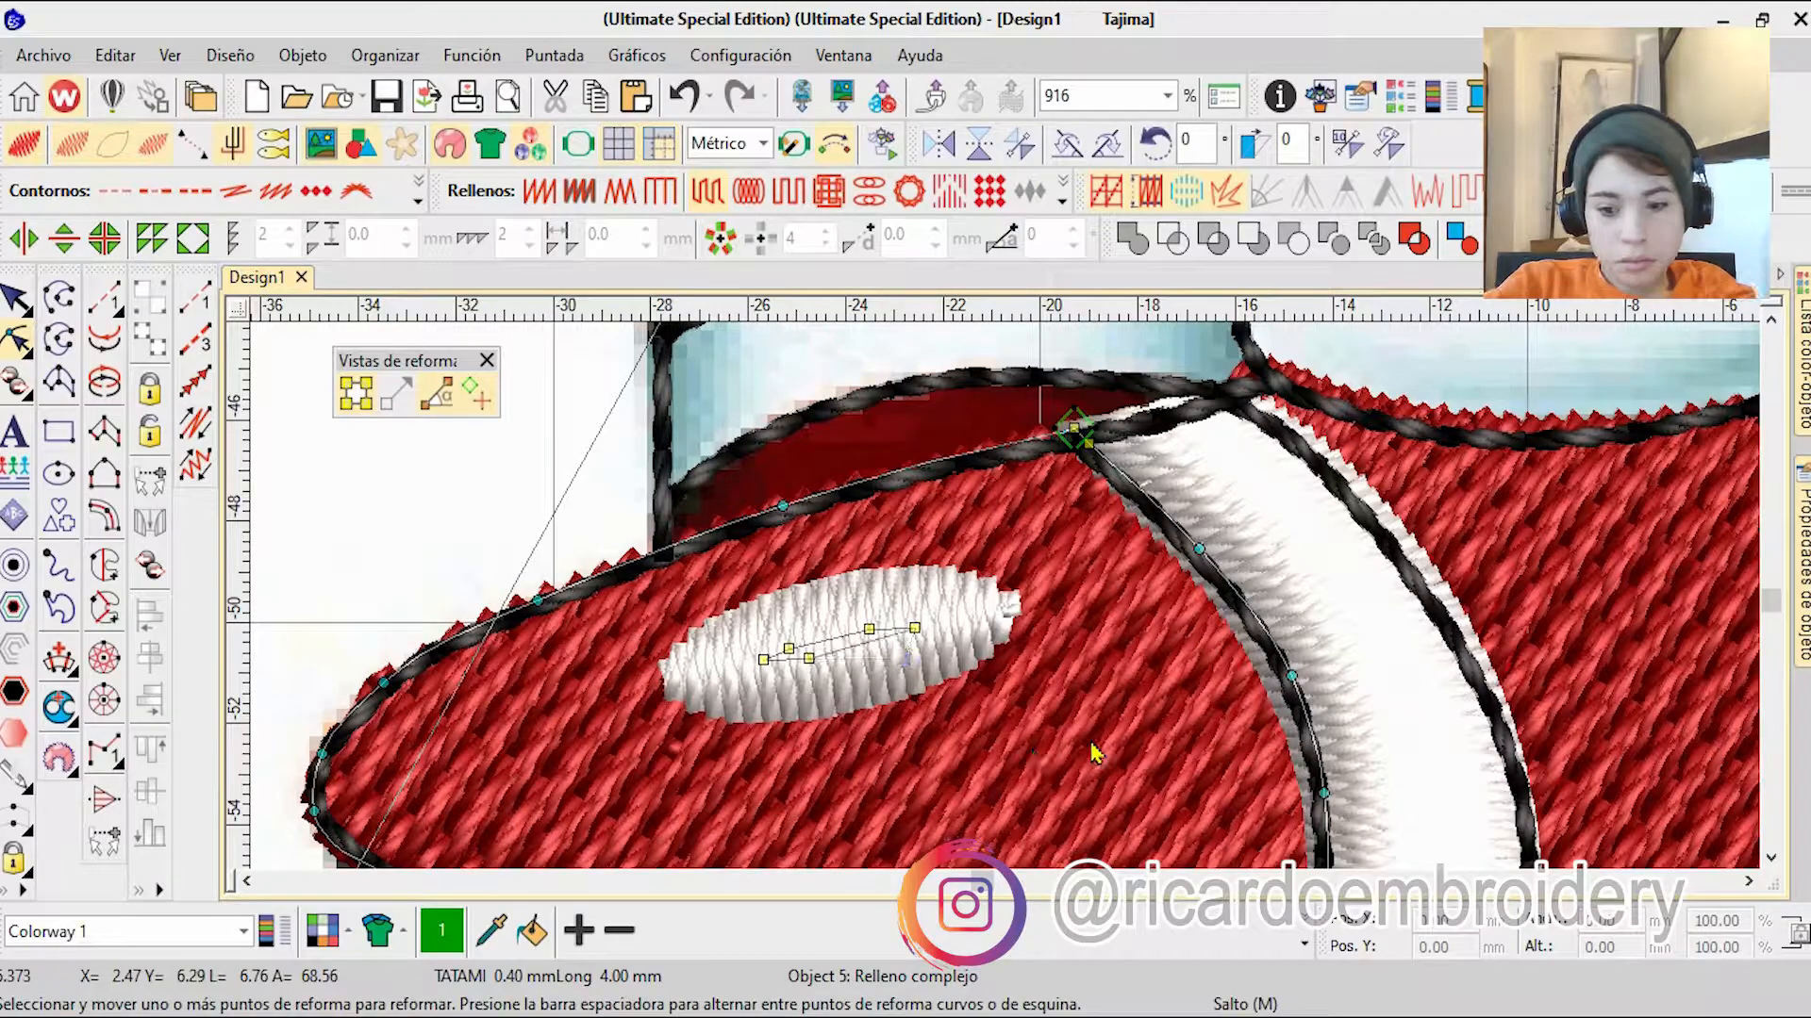
{"action": "scroll", "coordinate": [812, 662], "scroll_direction": "down", "scroll_amount": 3}
{"action": "key", "text": "Escape"}
Step: Trace a complex fill boundary around the narrow dark red strip between the rear shoe's white band and the front toe
{"action": "scroll", "coordinate": [1006, 610], "scroll_direction": "up", "scroll_amount": 4}
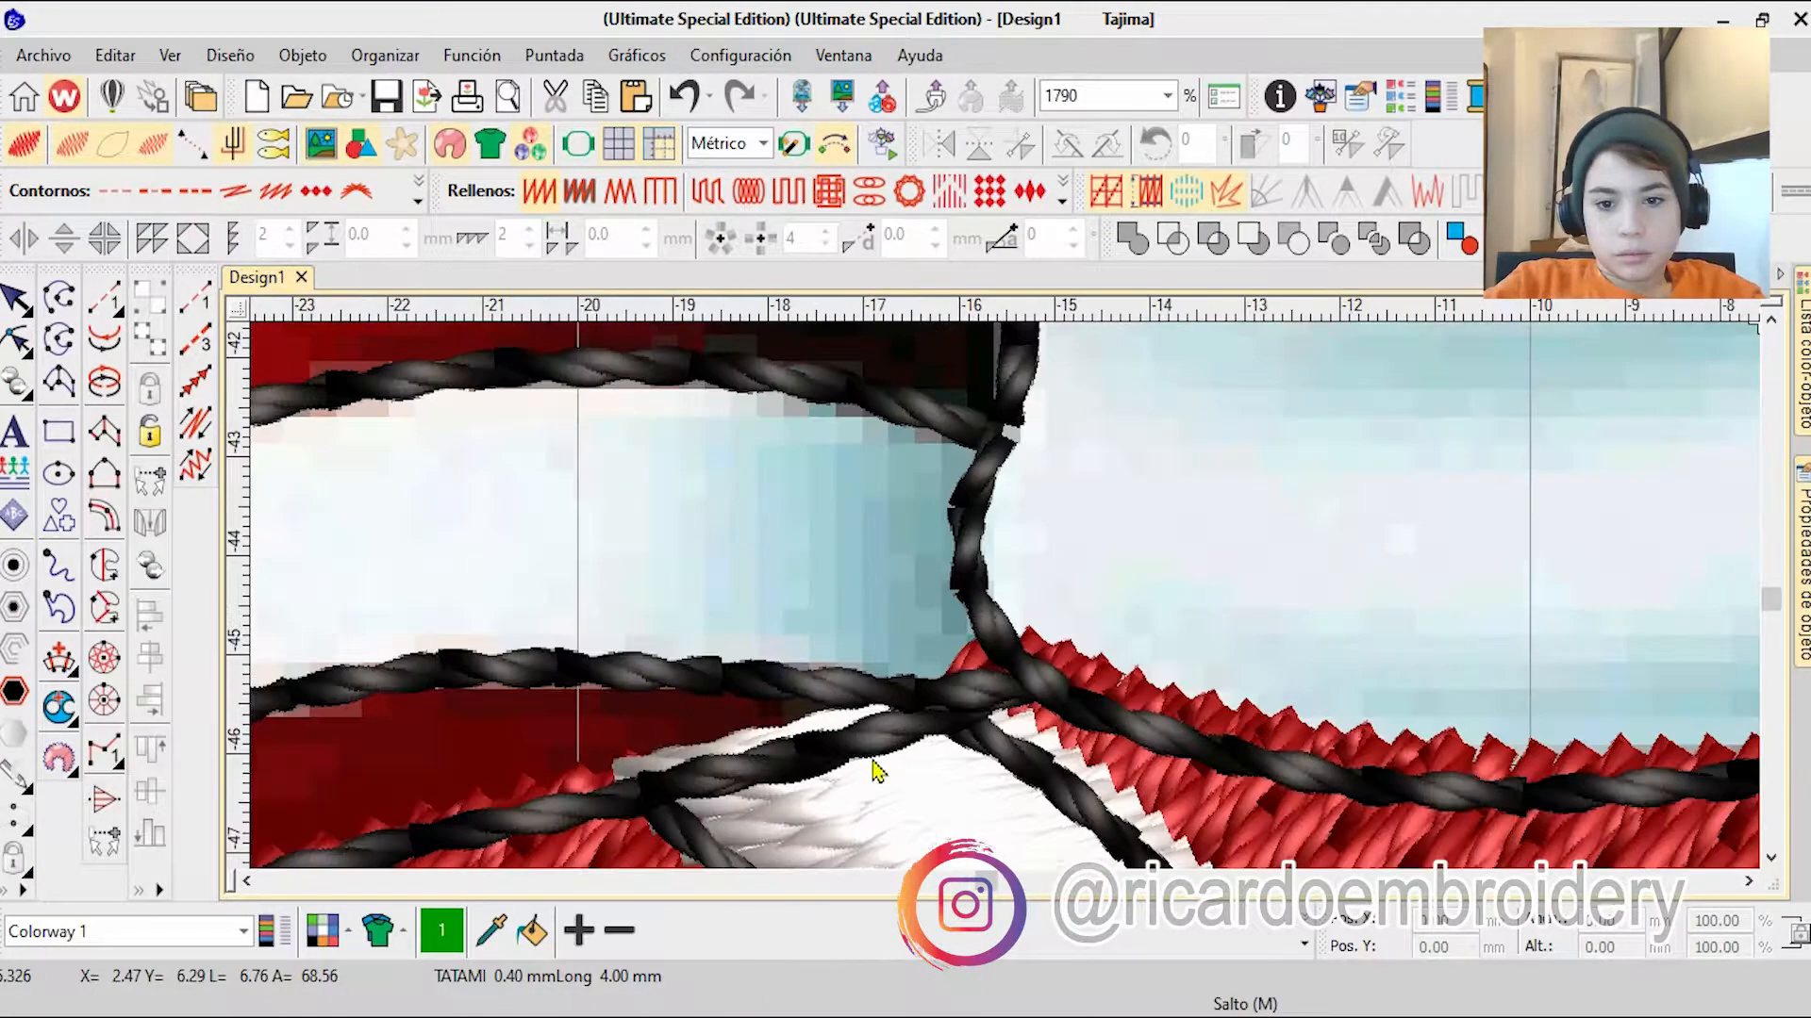
{"action": "scroll", "coordinate": [1000, 660], "scroll_direction": "up", "scroll_amount": 1}
{"action": "left_click", "coordinate": [1132, 608]}
{"action": "left_click", "coordinate": [1099, 574]}
{"action": "right_click", "coordinate": [577, 538]}
{"action": "right_click", "coordinate": [902, 581]}
{"action": "right_click", "coordinate": [620, 674]}
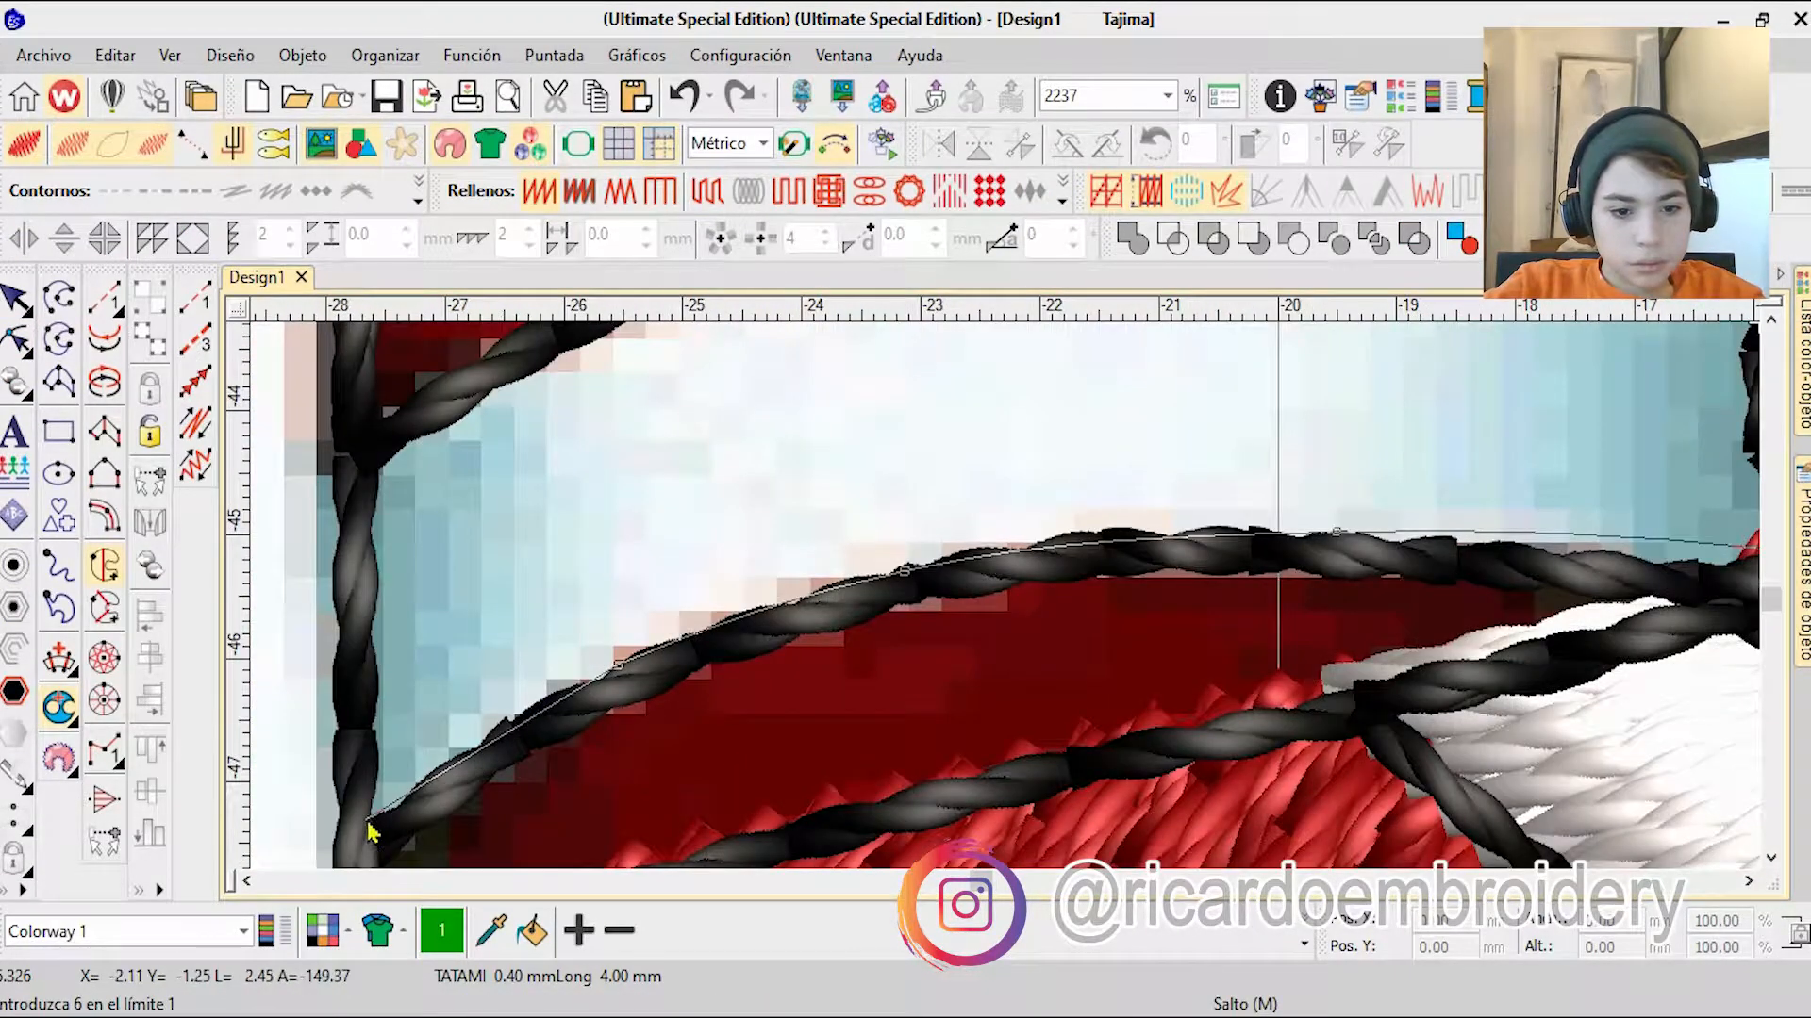
{"action": "left_click", "coordinate": [367, 829]}
{"action": "left_click", "coordinate": [834, 596]}
{"action": "left_click", "coordinate": [1617, 453]}
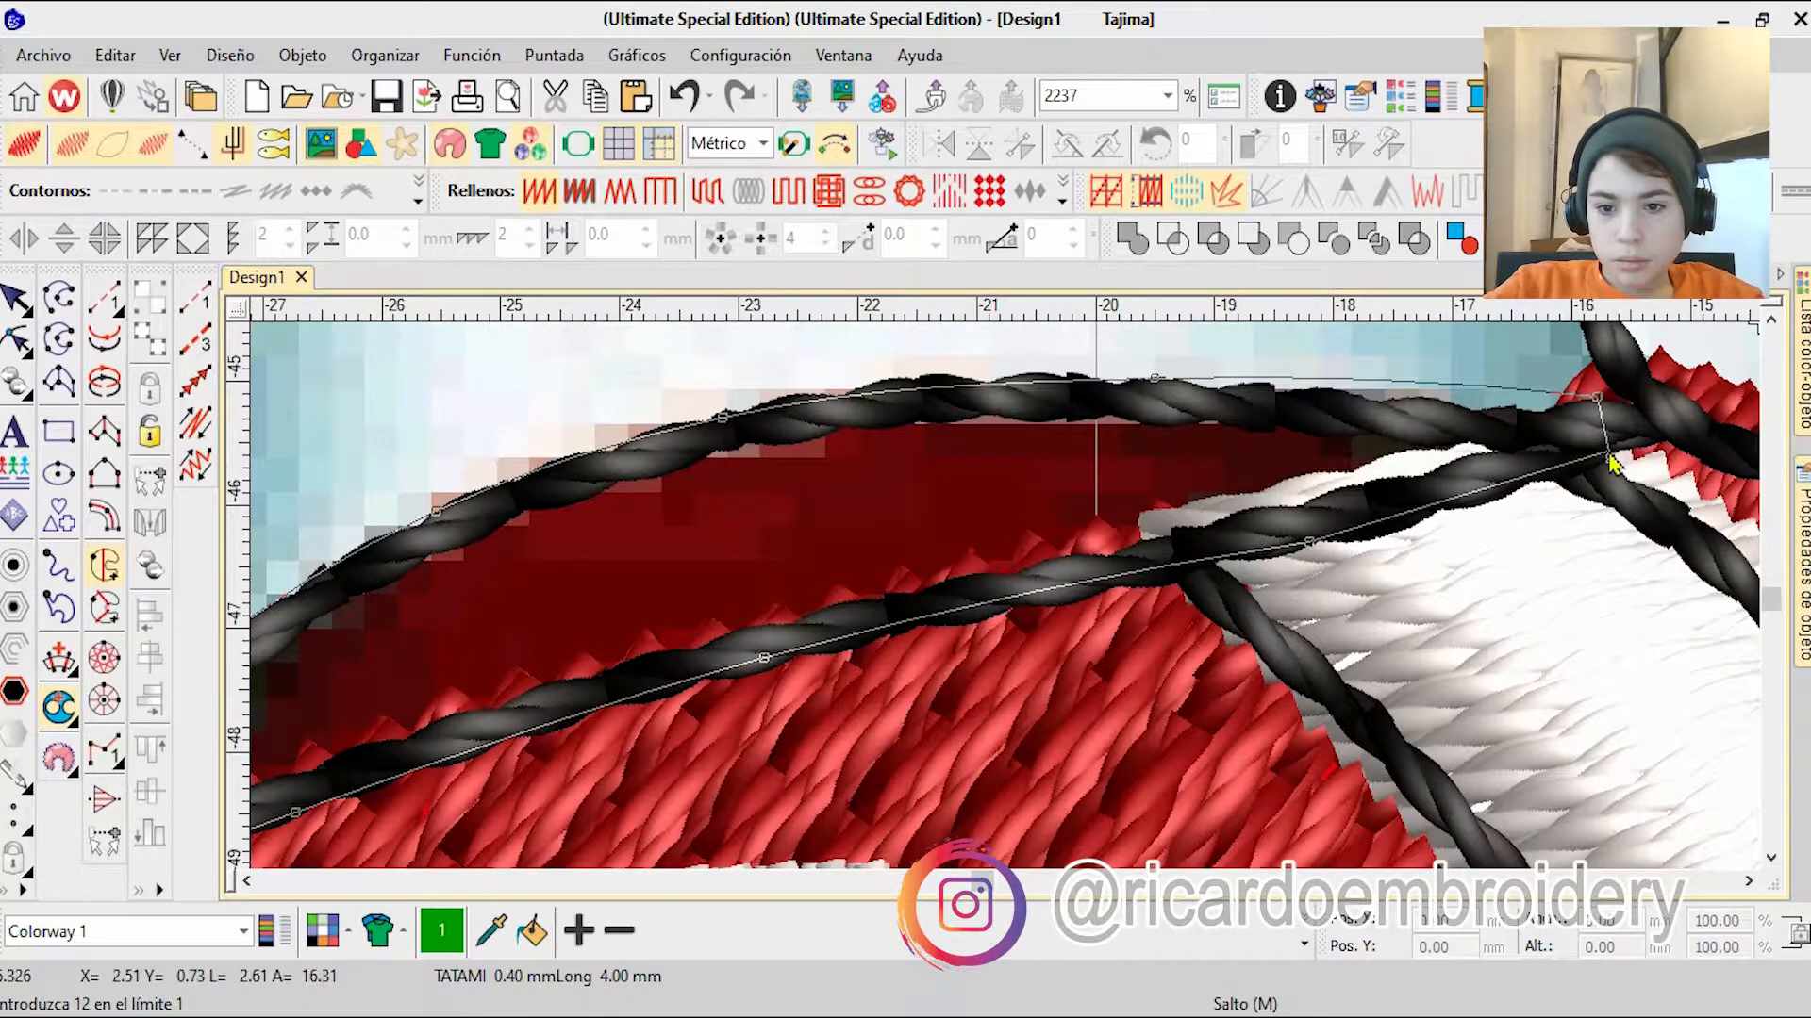
Step: Fill the strip with red satin stitching, colour 11, and move it into the red group of the sequence
{"action": "key", "text": "Return"}
{"action": "key", "text": "Return"}
{"action": "key", "text": "Return"}
{"action": "scroll", "coordinate": [936, 608], "scroll_direction": "down", "scroll_amount": 10}
{"action": "key", "text": "Escape"}
{"action": "left_click", "coordinate": [1305, 944]}
{"action": "left_click", "coordinate": [1079, 837]}
{"action": "mouse_move", "coordinate": [1802, 368]}
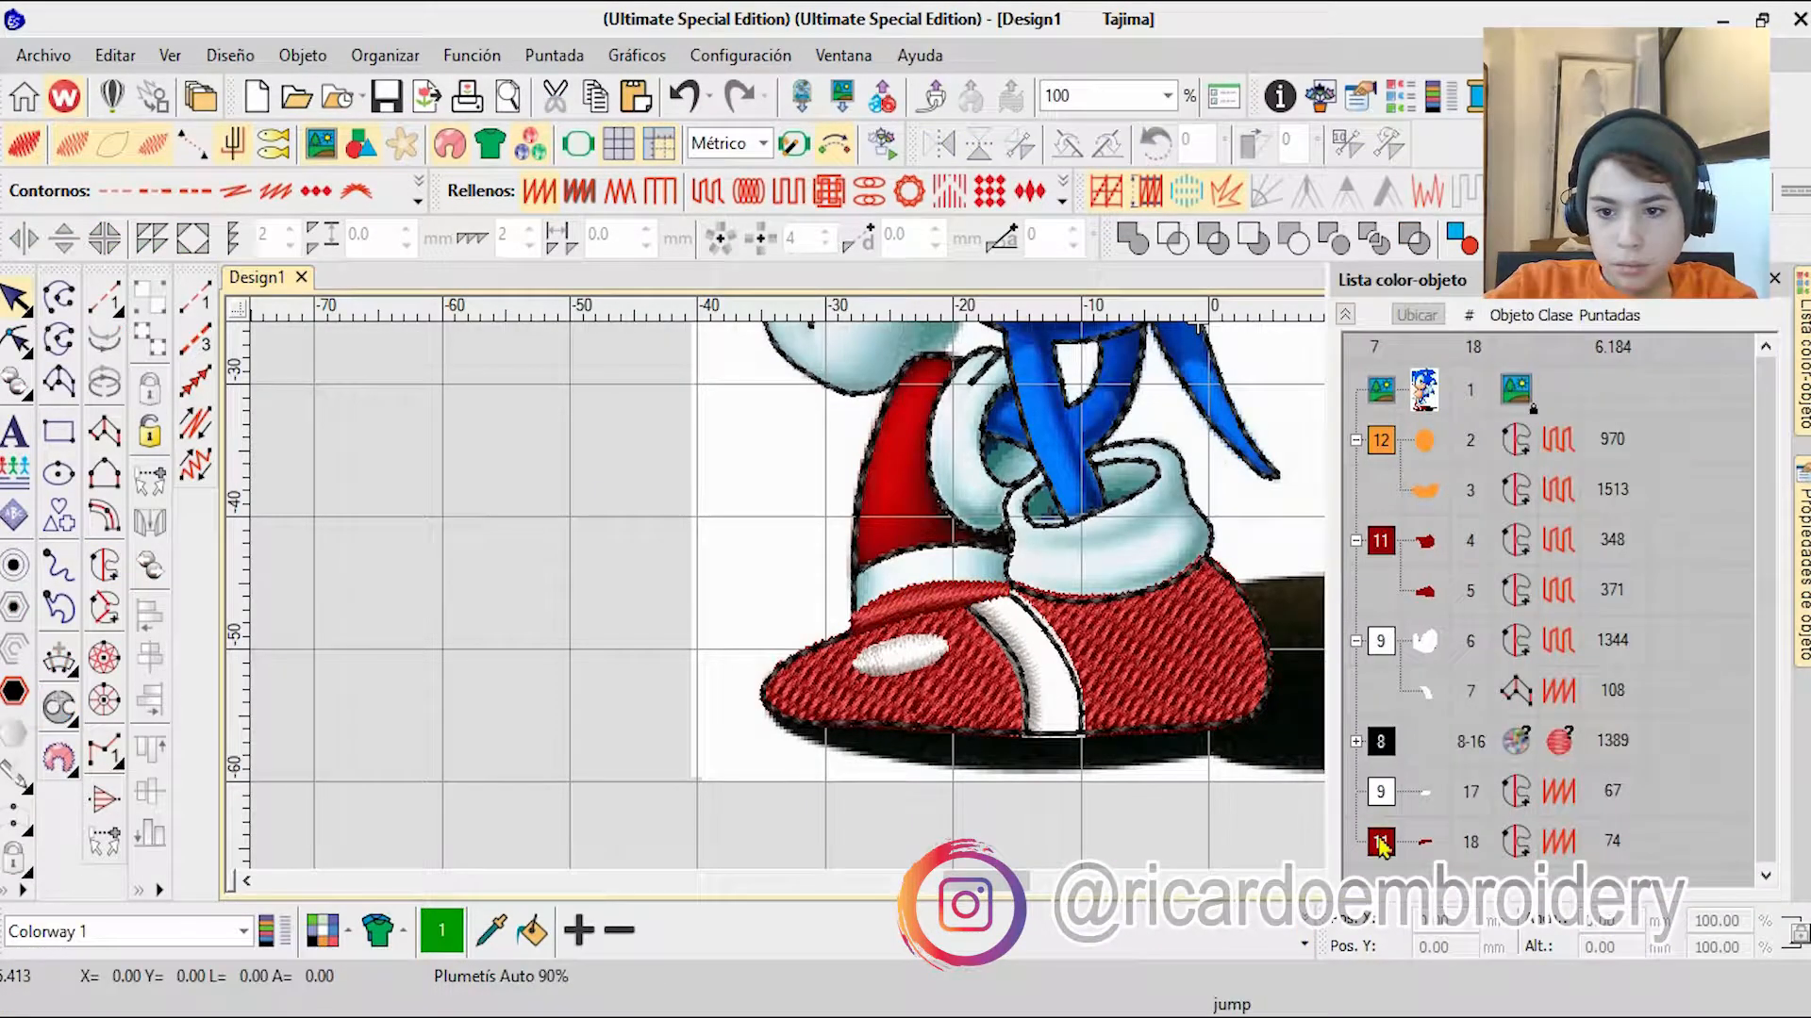
{"action": "left_click_drag", "start_coordinate": [1384, 841], "coordinate": [1382, 634]}
Step: Reshape the strip fill, setting its stitch angle nearly upright and moving its start and end points to the strip's opposite ends
{"action": "scroll", "coordinate": [945, 583], "scroll_direction": "up", "scroll_amount": 5}
{"action": "left_click", "coordinate": [1307, 944]}
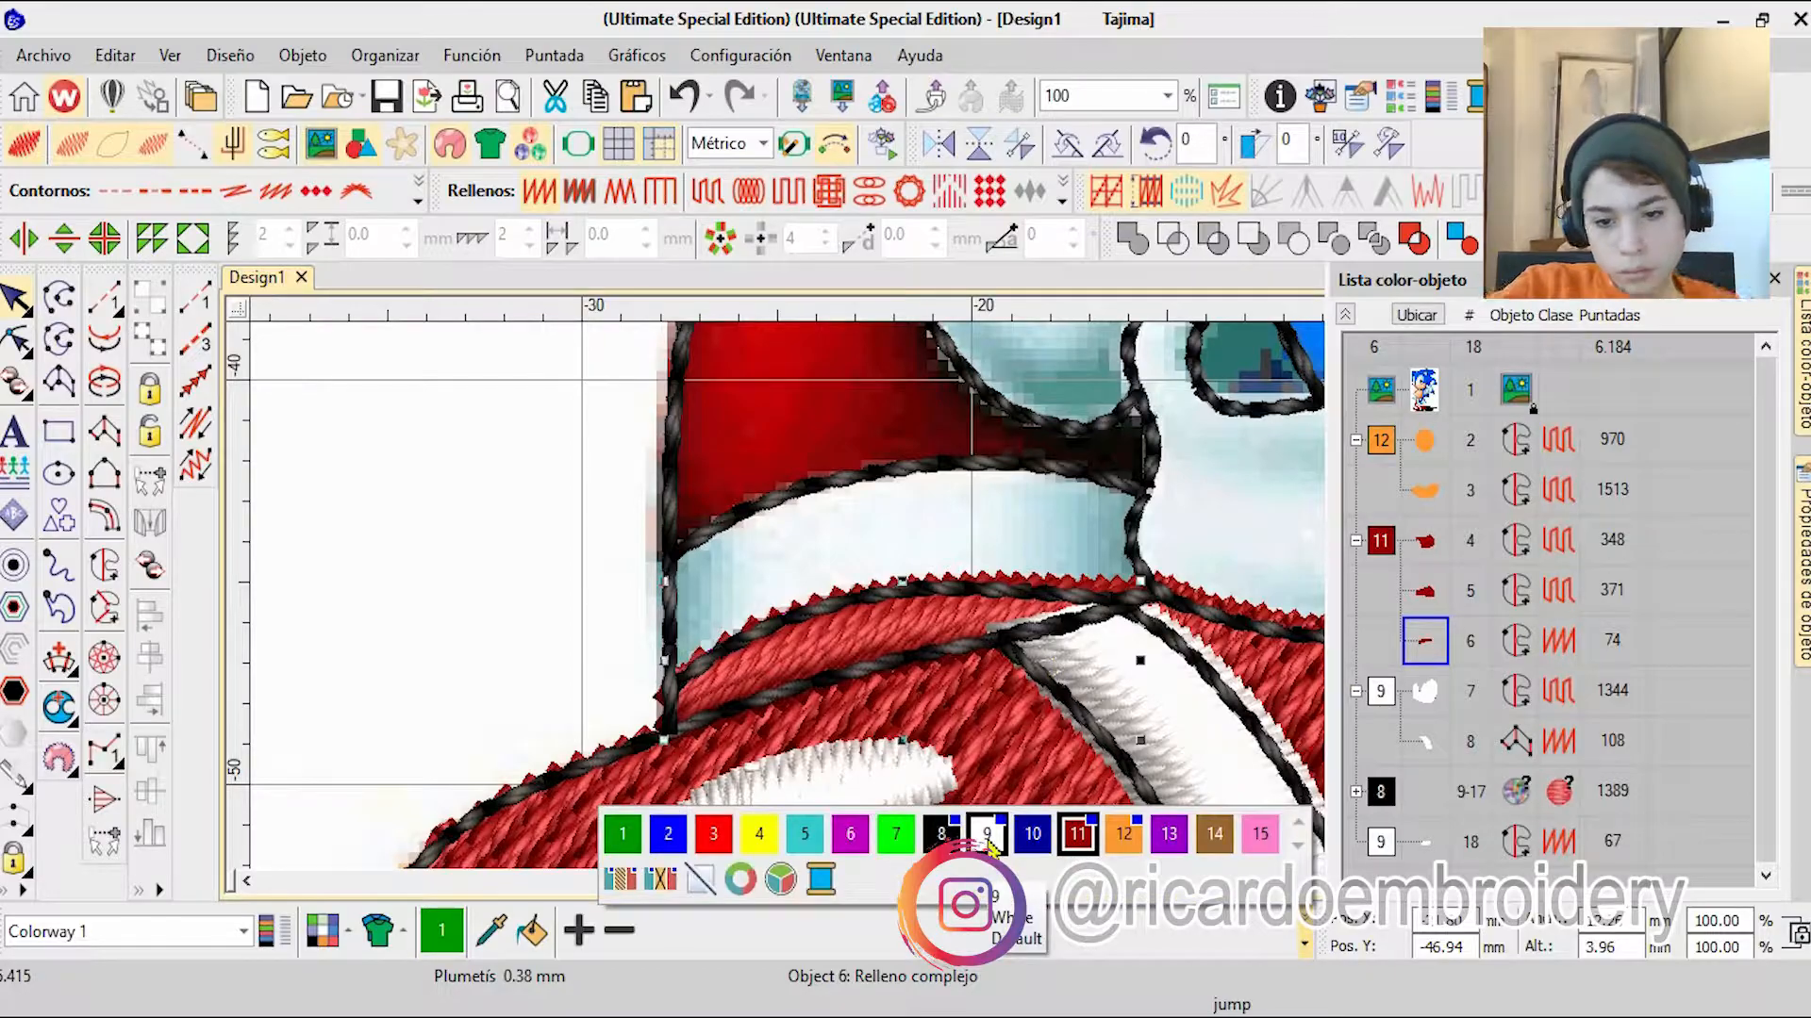
{"action": "left_click", "coordinate": [745, 171]}
{"action": "key", "text": "h"}
{"action": "scroll", "coordinate": [943, 471], "scroll_direction": "down", "scroll_amount": 2}
{"action": "scroll", "coordinate": [1037, 660], "scroll_direction": "up", "scroll_amount": 2}
{"action": "scroll", "coordinate": [929, 708], "scroll_direction": "down", "scroll_amount": 1}
{"action": "scroll", "coordinate": [929, 702], "scroll_direction": "up", "scroll_amount": 1}
{"action": "scroll", "coordinate": [903, 662], "scroll_direction": "up", "scroll_amount": 4}
{"action": "scroll", "coordinate": [849, 651], "scroll_direction": "down", "scroll_amount": 3}
{"action": "left_click_drag", "start_coordinate": [949, 695], "coordinate": [934, 611]}
{"action": "left_click_drag", "start_coordinate": [976, 388], "coordinate": [953, 401]}
{"action": "left_click_drag", "start_coordinate": [881, 588], "coordinate": [726, 578]}
{"action": "left_click_drag", "start_coordinate": [792, 528], "coordinate": [1192, 456]}
{"action": "left_click_drag", "start_coordinate": [486, 703], "coordinate": [1147, 762]}
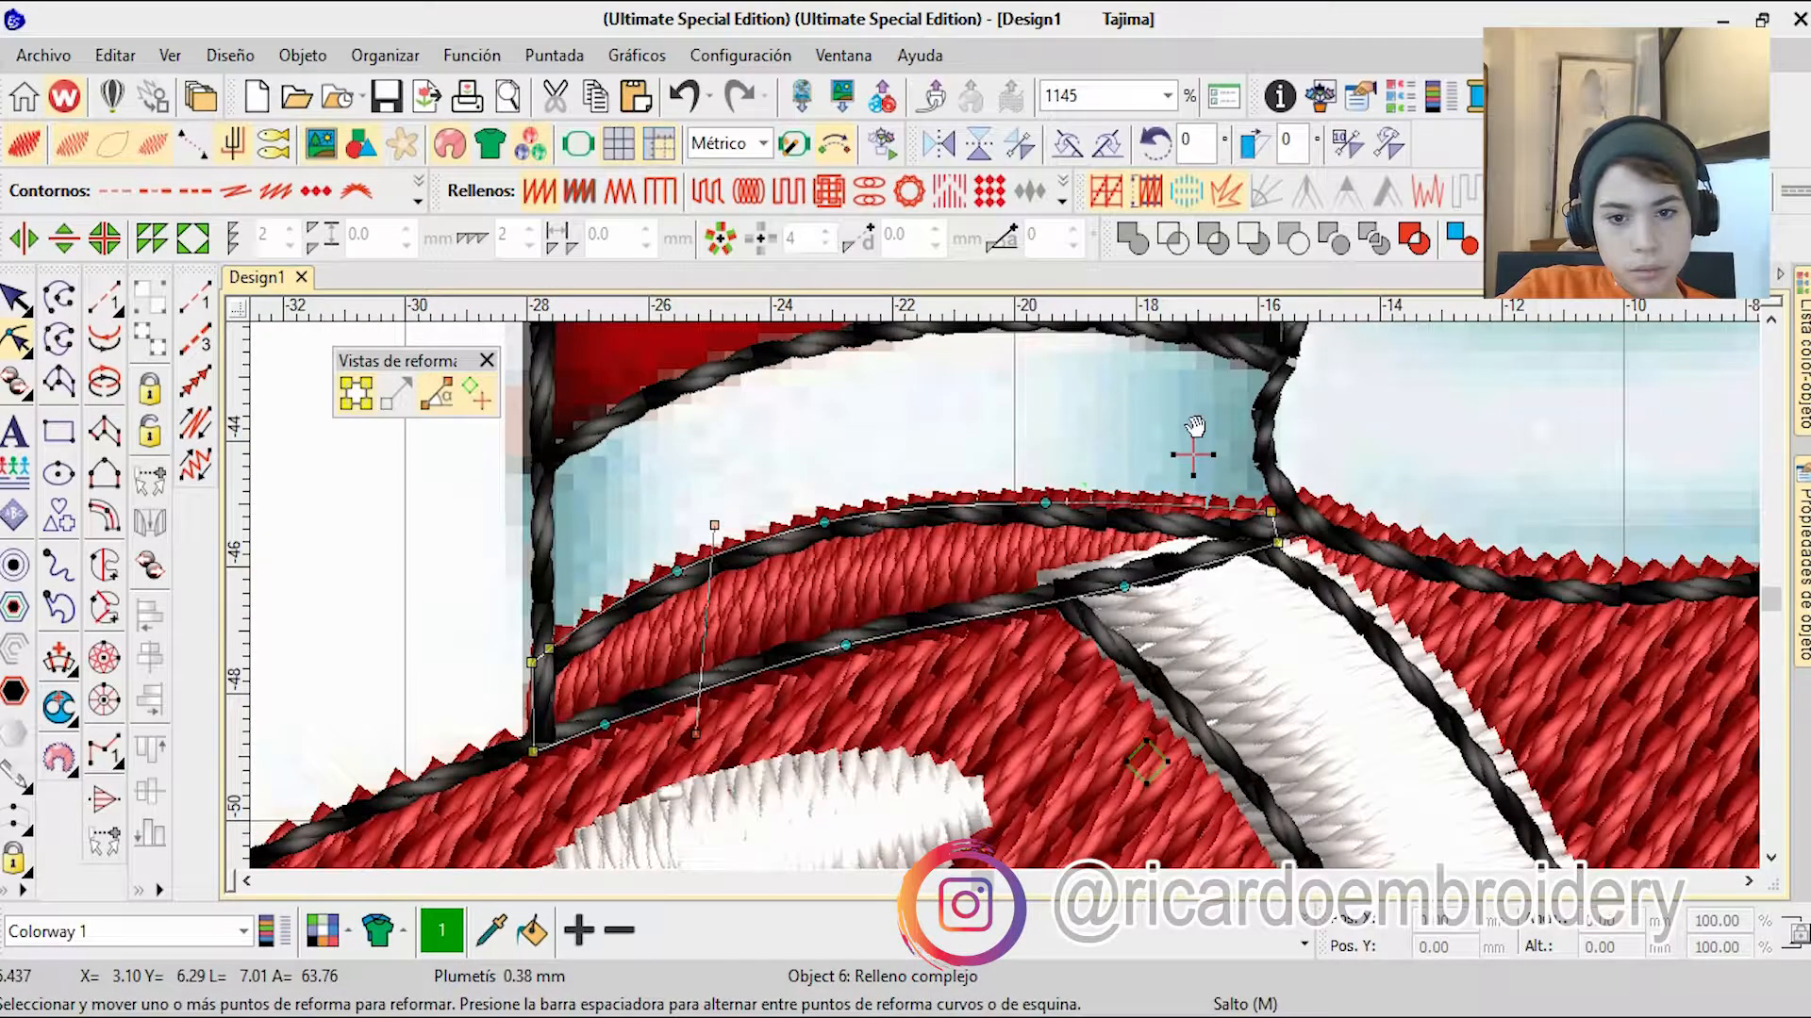
{"action": "left_click_drag", "start_coordinate": [1192, 456], "coordinate": [1320, 547]}
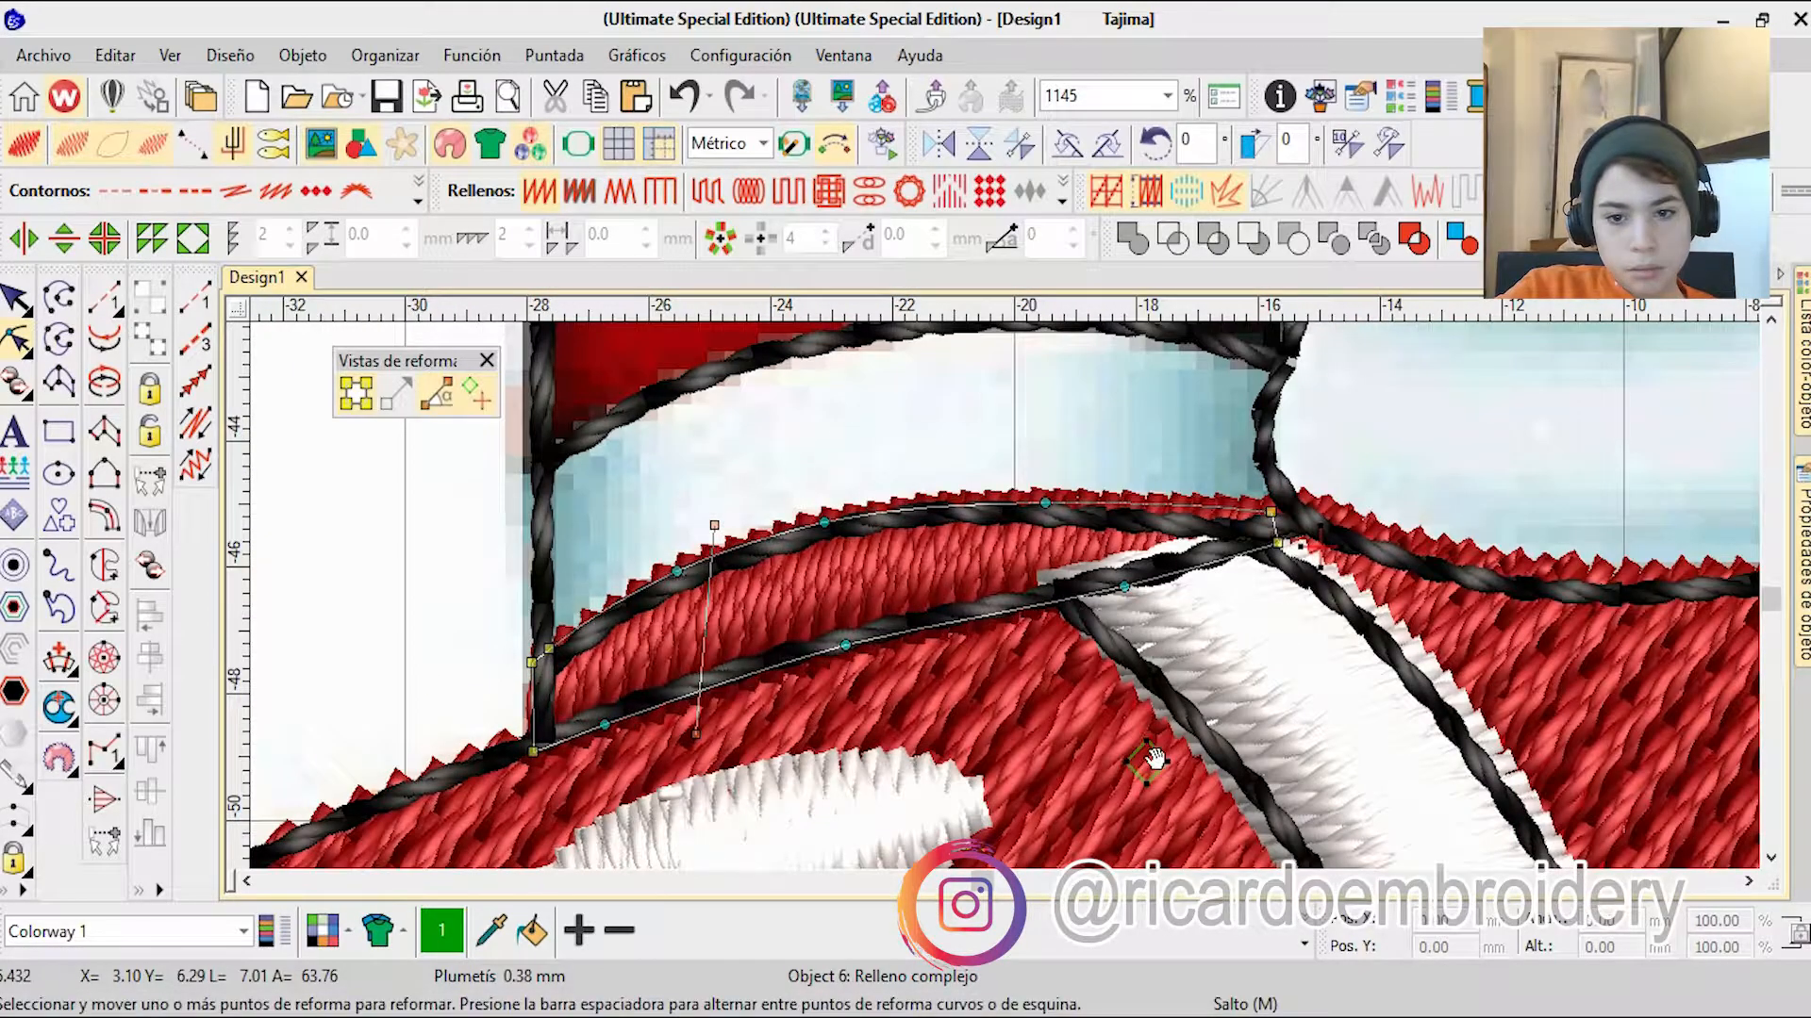
{"action": "left_click", "coordinate": [486, 360]}
Step: Start a complex fill on the rear shoe's red upper, placing boundary points along the white cuff's edge up to its top corner
{"action": "scroll", "coordinate": [1067, 823], "scroll_direction": "down", "scroll_amount": 5}
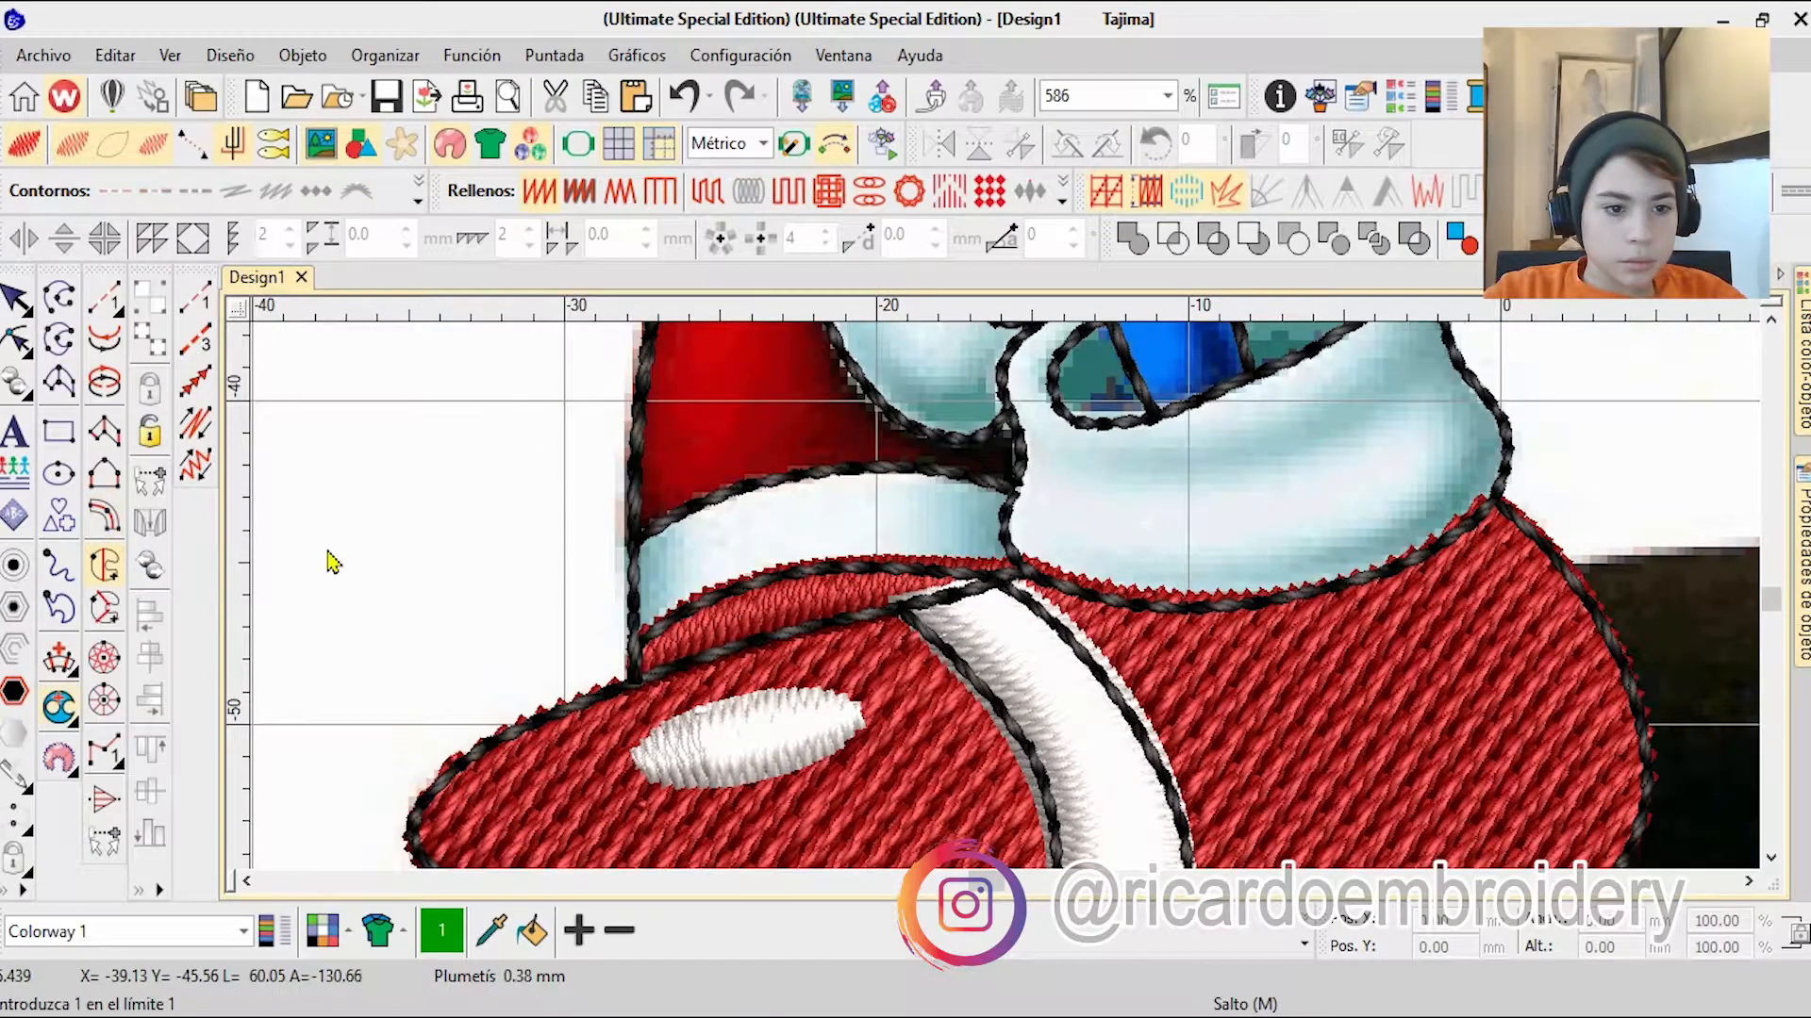
{"action": "scroll", "coordinate": [953, 415], "scroll_direction": "up", "scroll_amount": 9}
{"action": "left_click", "coordinate": [832, 462]}
{"action": "scroll", "coordinate": [832, 464], "scroll_direction": "down", "scroll_amount": 4}
{"action": "left_click", "coordinate": [847, 611]}
{"action": "left_click", "coordinate": [842, 514]}
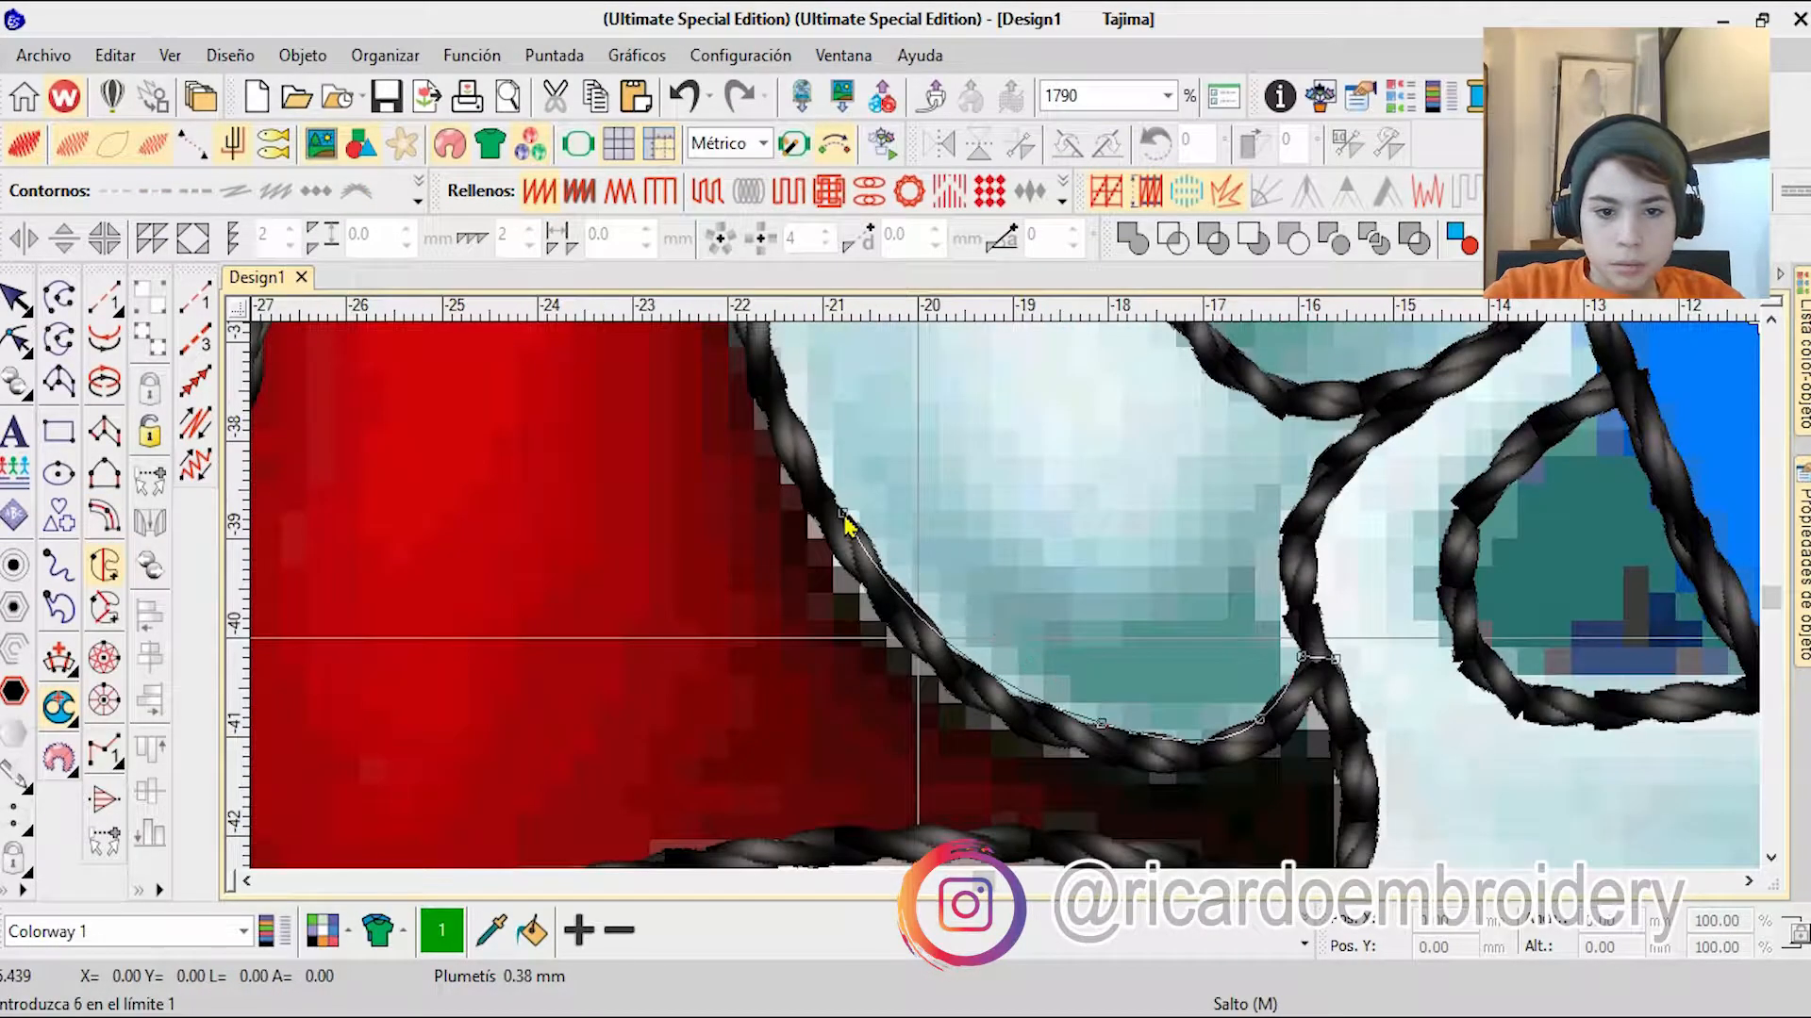
{"action": "left_click", "coordinate": [1002, 462]}
{"action": "left_click", "coordinate": [1000, 461]}
{"action": "left_click", "coordinate": [1075, 420]}
{"action": "left_click", "coordinate": [1023, 478]}
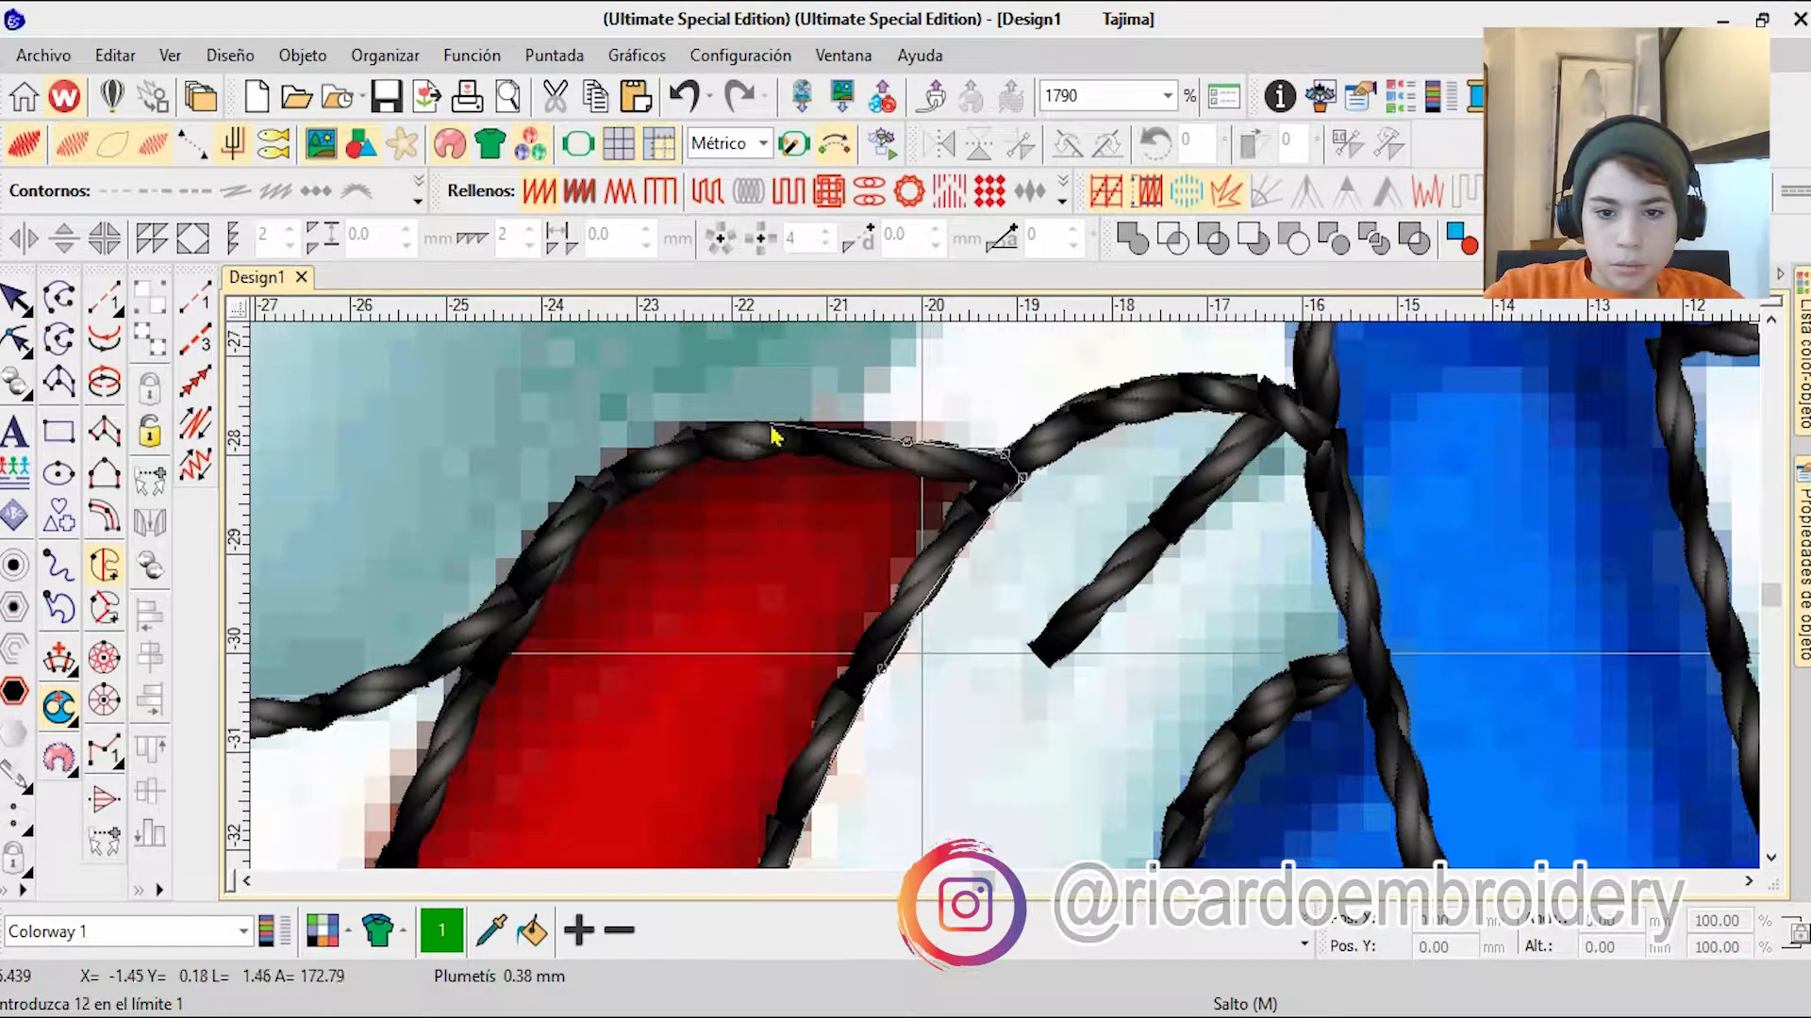
Step: Continue the rear shoe fill's boundary down its outer edge and along the top of the white band back to the cuff
{"action": "right_click", "coordinate": [475, 654]}
{"action": "right_click", "coordinate": [679, 758]}
{"action": "right_click", "coordinate": [904, 696]}
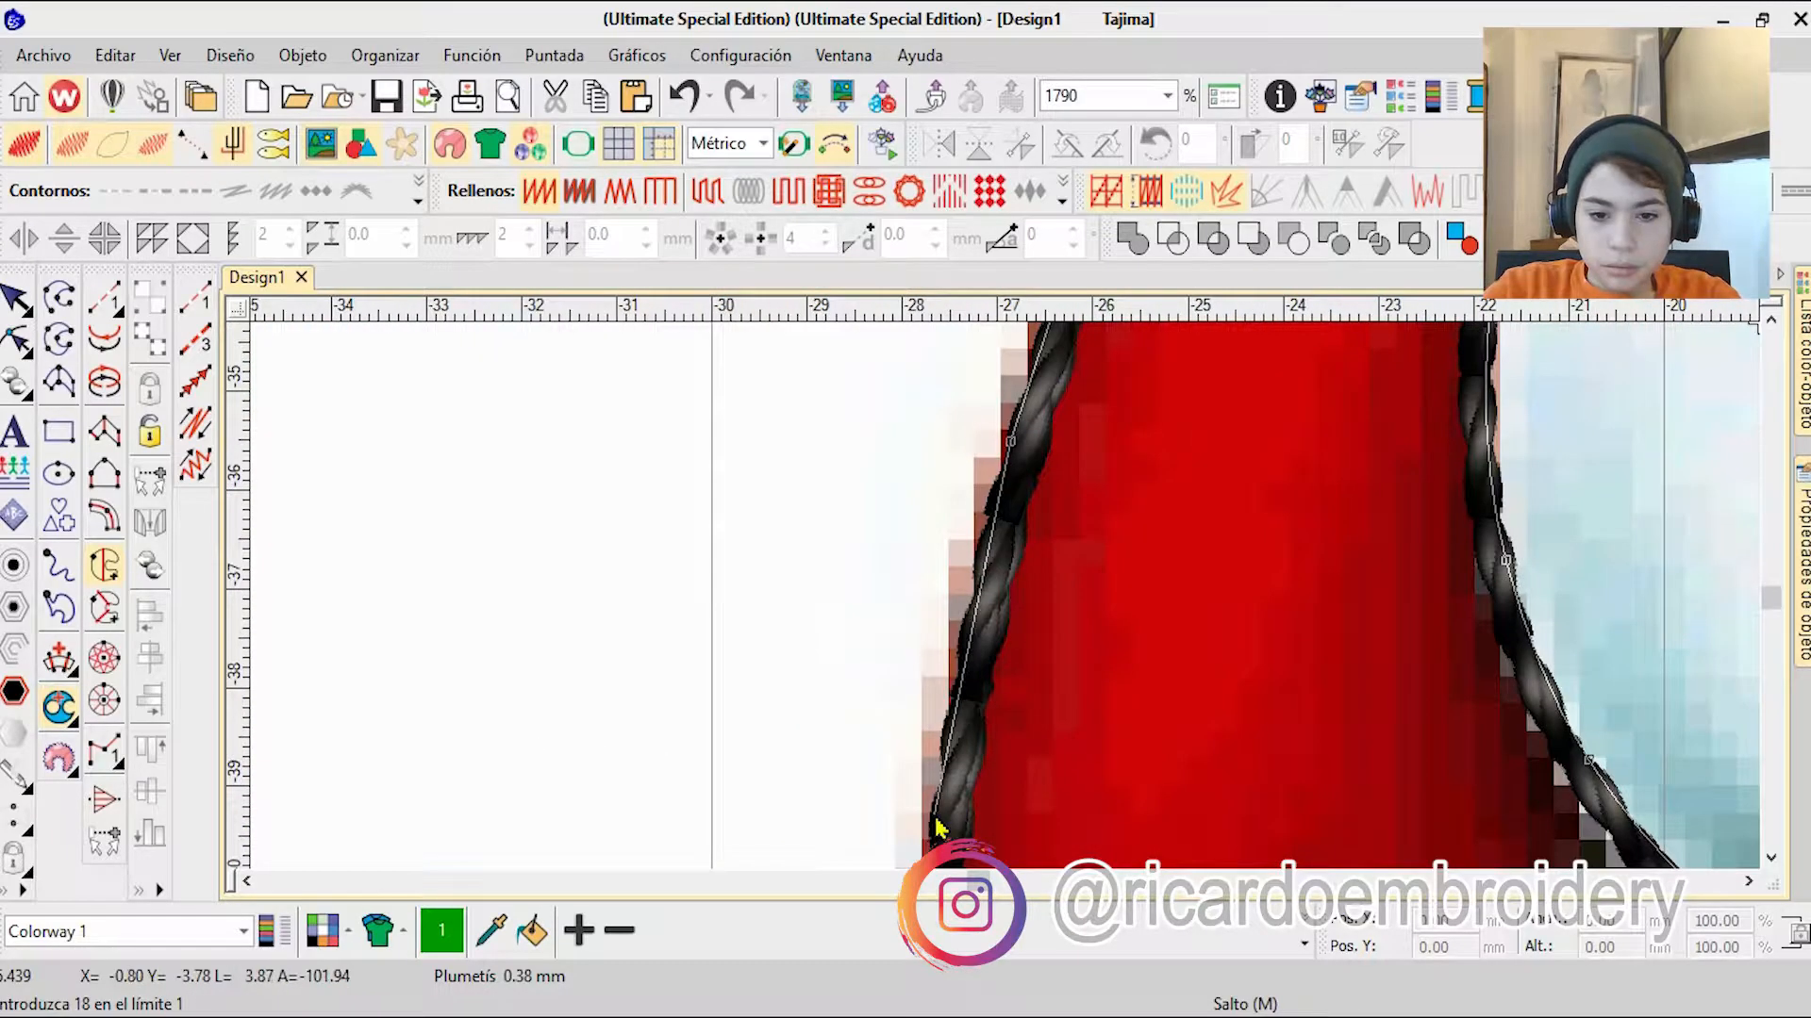
{"action": "right_click", "coordinate": [937, 824]}
{"action": "right_click", "coordinate": [989, 624]}
{"action": "right_click", "coordinate": [1102, 524]}
{"action": "right_click", "coordinate": [1421, 580]}
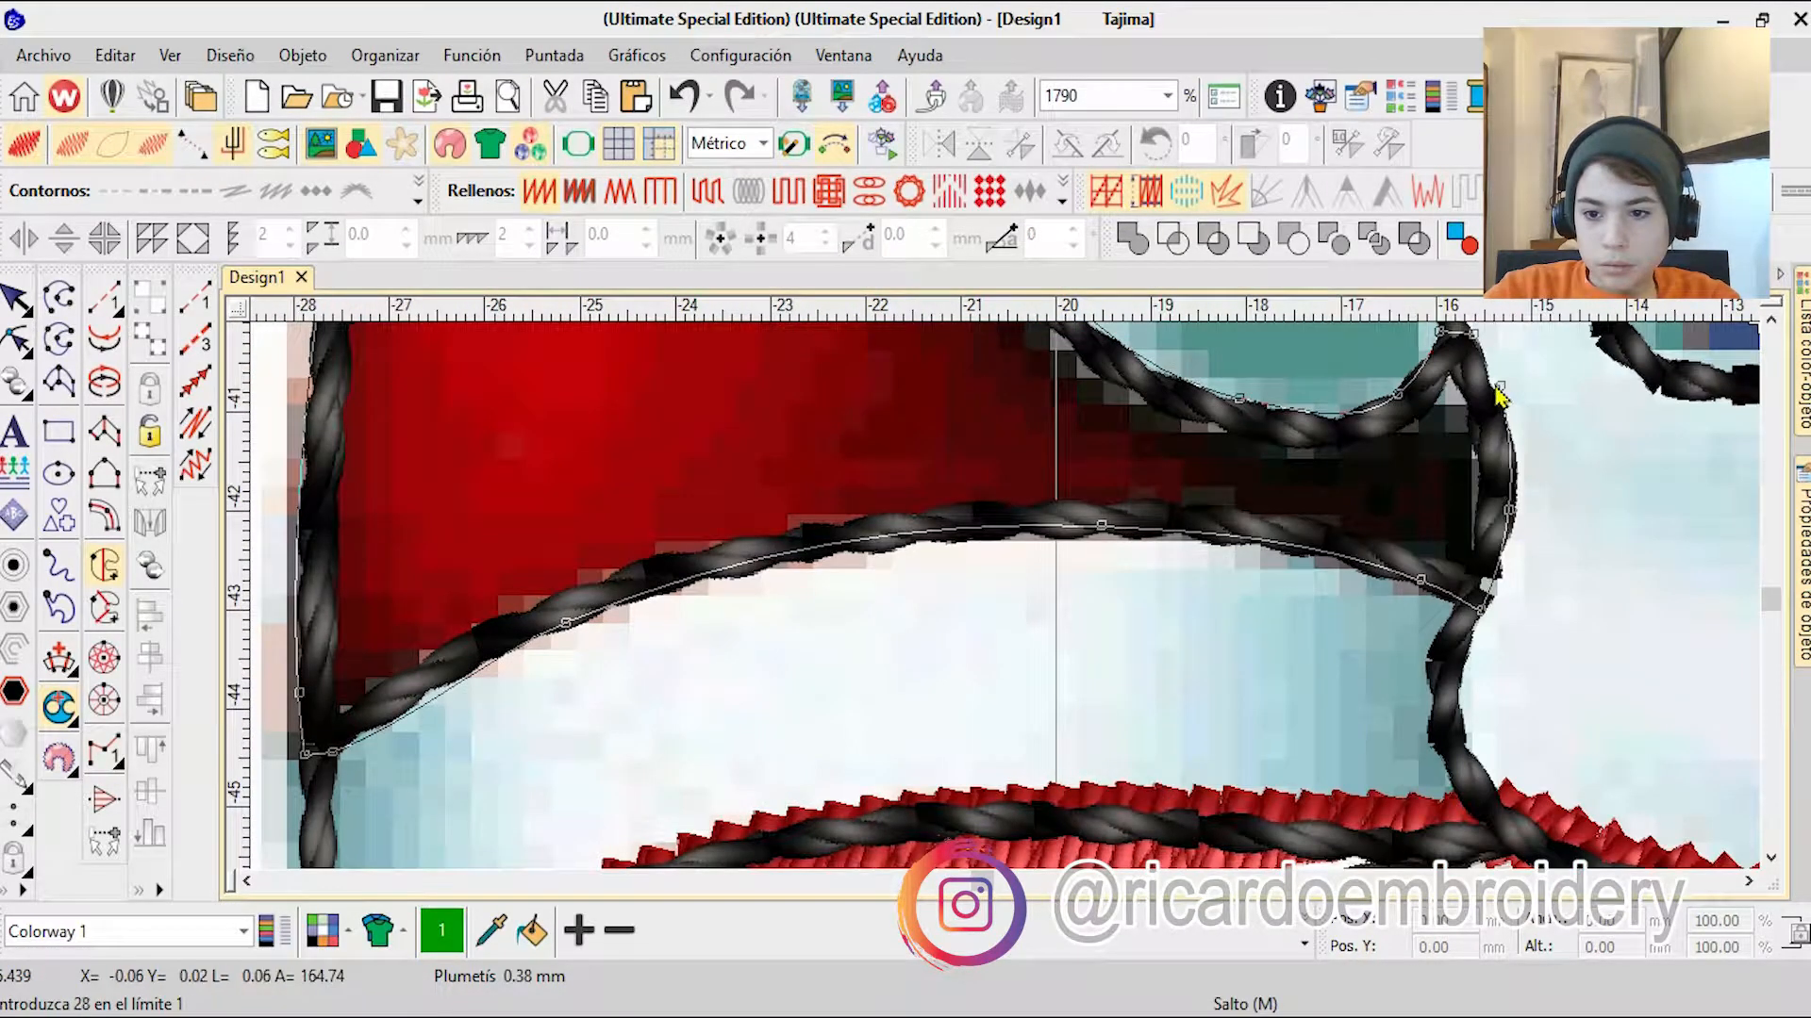
{"action": "right_click", "coordinate": [1499, 387]}
Step: Generate the rear shoe fill and colour it red, colour 11
{"action": "key", "text": "Return"}
{"action": "key", "text": "Return"}
{"action": "key", "text": "Return"}
{"action": "scroll", "coordinate": [1010, 607], "scroll_direction": "down", "scroll_amount": 4}
{"action": "key", "text": "Escape"}
{"action": "left_click", "coordinate": [1304, 944]}
{"action": "left_click", "coordinate": [1074, 833]}
Step: Move the rear shoe fill into the red group of the sequence and change its stitch type to tatami
{"action": "left_click", "coordinate": [1803, 368]}
{"action": "left_click_drag", "start_coordinate": [1390, 849], "coordinate": [1398, 632]}
{"action": "left_click", "coordinate": [707, 192]}
{"action": "key", "text": "Escape"}
{"action": "scroll", "coordinate": [1010, 607], "scroll_direction": "down", "scroll_amount": 7}
{"action": "scroll", "coordinate": [863, 660], "scroll_direction": "up", "scroll_amount": 2}
{"action": "scroll", "coordinate": [1010, 607], "scroll_direction": "down", "scroll_amount": 1}
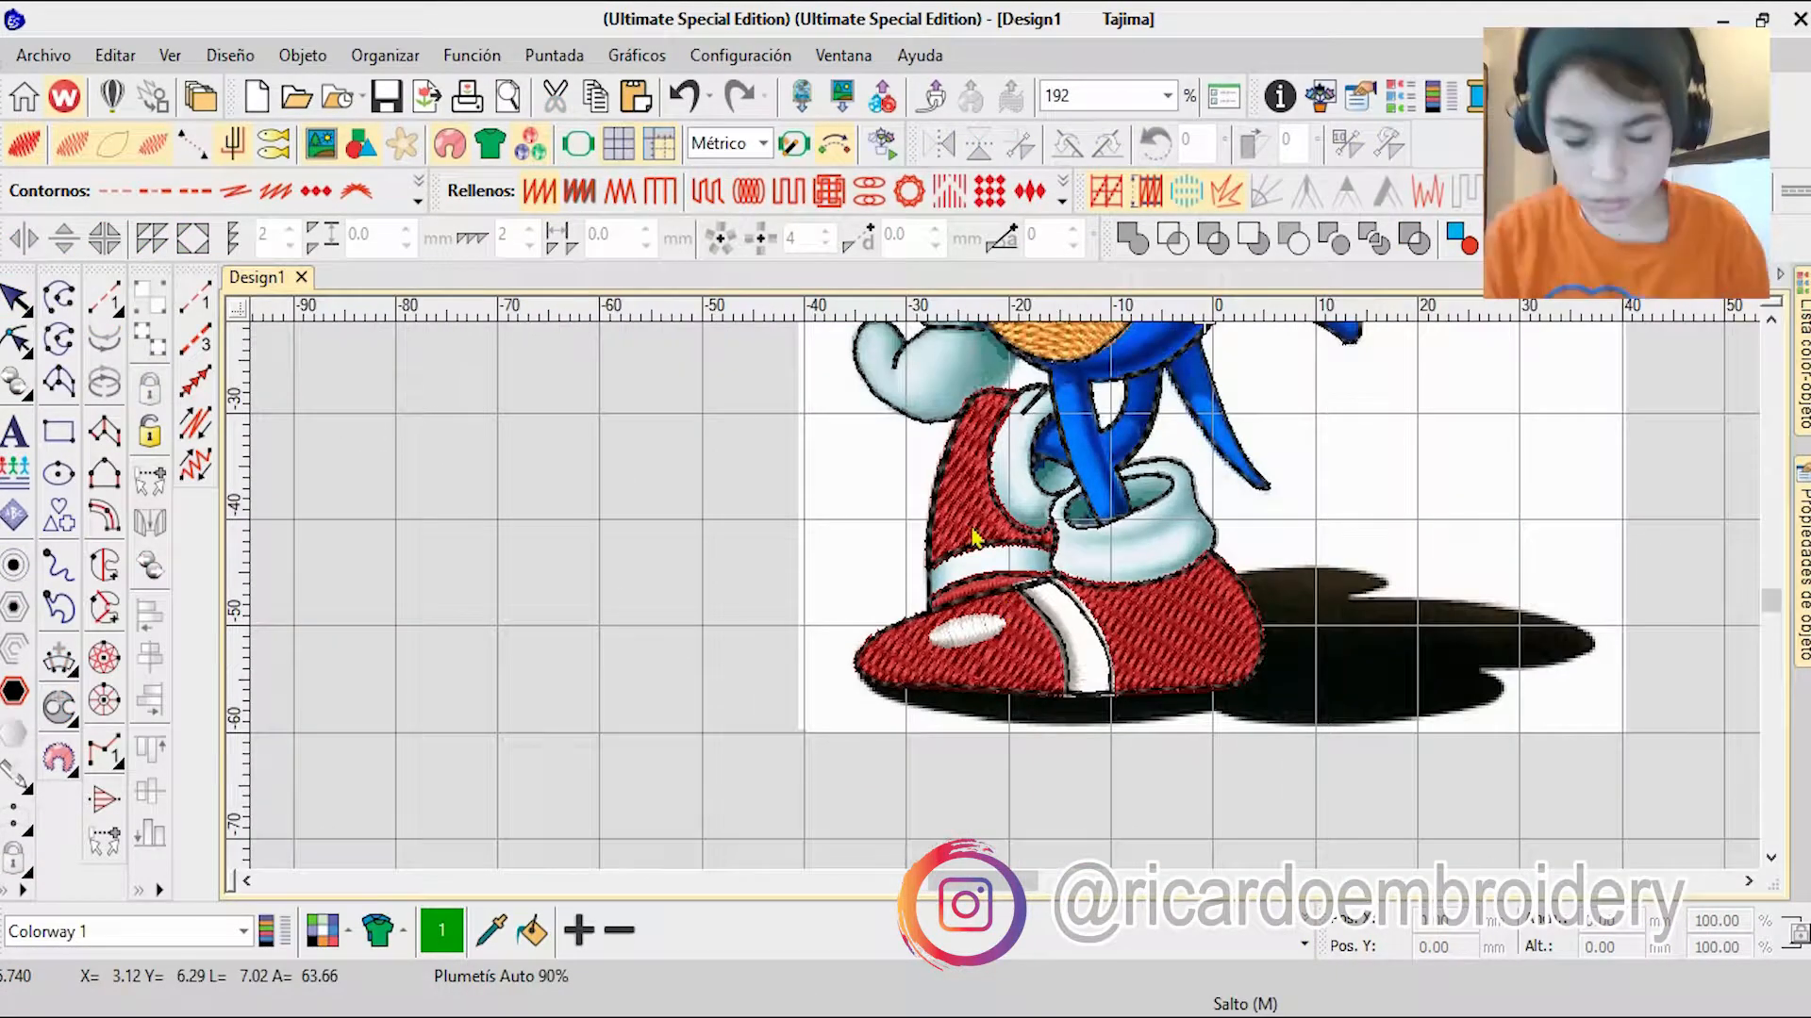
Step: Examine the whole digitized design with the background picture hidden, comparing filled areas with those still empty
{"action": "scroll", "coordinate": [1058, 590], "scroll_direction": "down", "scroll_amount": 1}
{"action": "scroll", "coordinate": [1059, 590], "scroll_direction": "up", "scroll_amount": 1}
{"action": "scroll", "coordinate": [1042, 448], "scroll_direction": "down", "scroll_amount": 3}
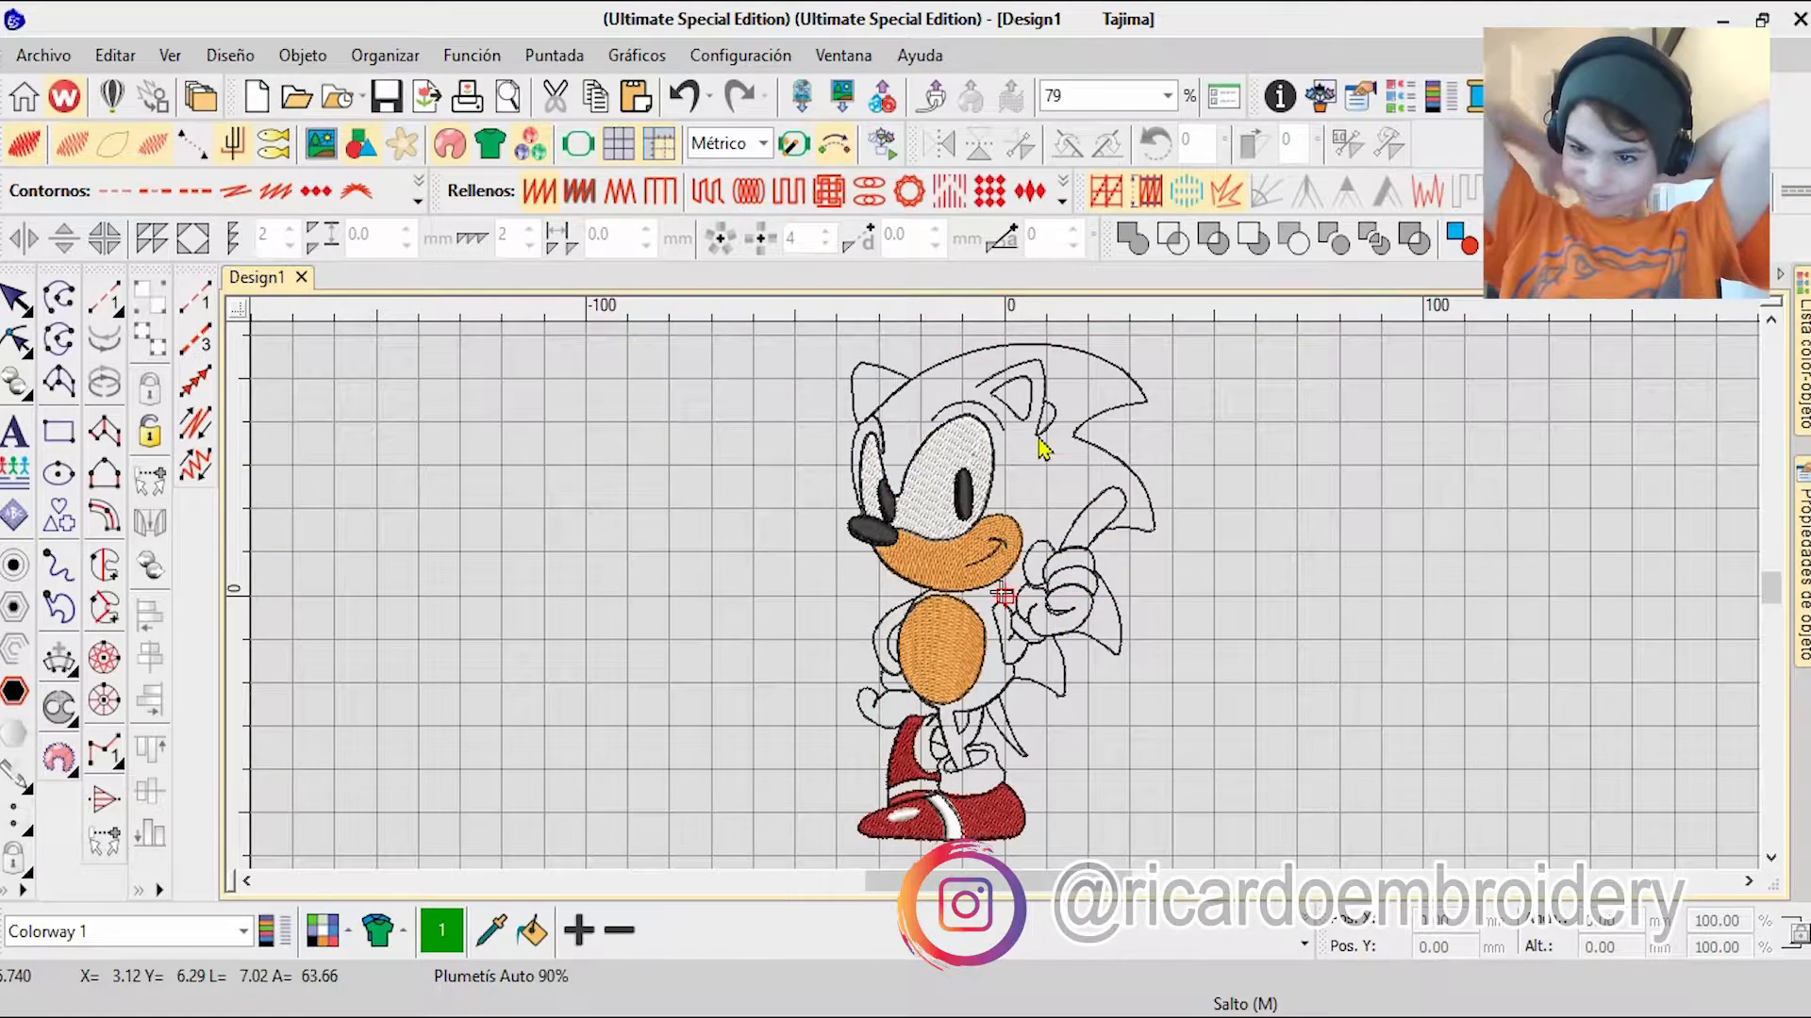
{"action": "key", "text": "d"}
{"action": "scroll", "coordinate": [928, 693], "scroll_direction": "up", "scroll_amount": 6}
{"action": "scroll", "coordinate": [1113, 707], "scroll_direction": "down", "scroll_amount": 5}
{"action": "scroll", "coordinate": [1024, 605], "scroll_direction": "up", "scroll_amount": 5}
{"action": "scroll", "coordinate": [1024, 605], "scroll_direction": "down", "scroll_amount": 6}
{"action": "scroll", "coordinate": [1368, 509], "scroll_direction": "up", "scroll_amount": 4}
Step: Start a complex fill on the raised glove, placing boundary points from the pointing finger's base up its outer edge and around the fingertip
{"action": "left_click", "coordinate": [104, 566]}
{"action": "scroll", "coordinate": [962, 585], "scroll_direction": "up", "scroll_amount": 5}
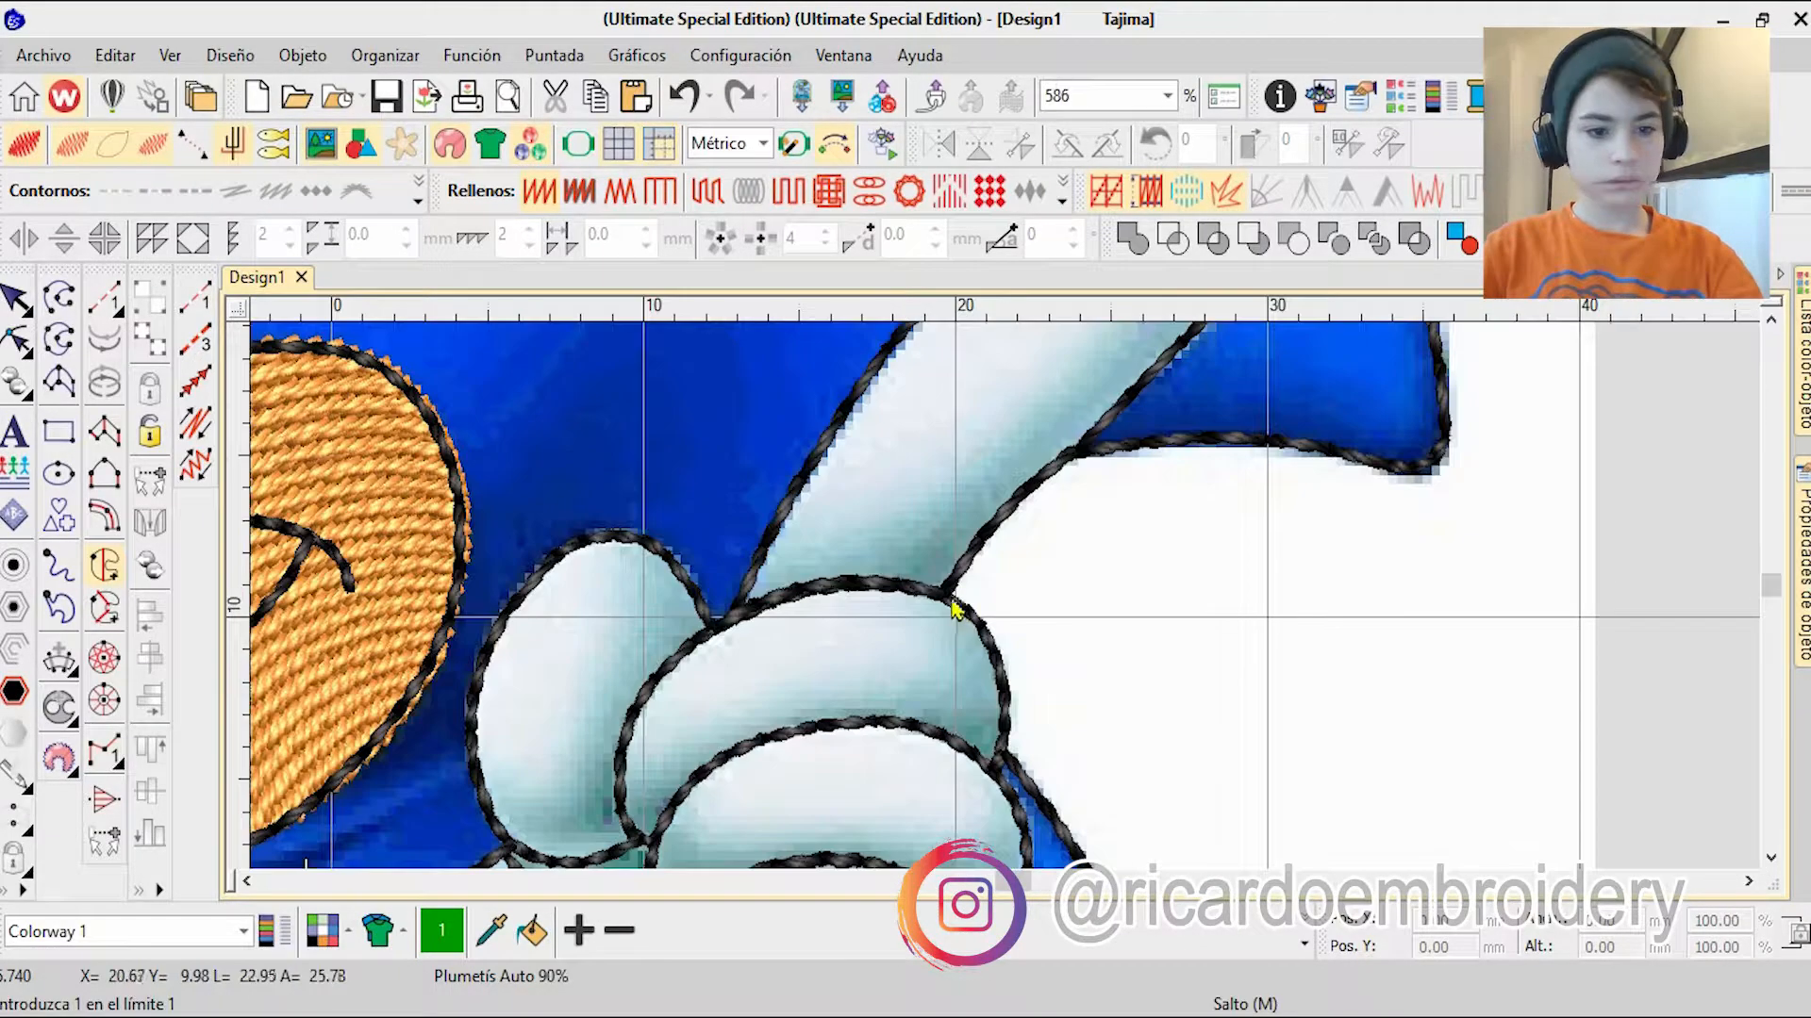
{"action": "scroll", "coordinate": [1123, 430], "scroll_direction": "up", "scroll_amount": 2}
{"action": "right_click", "coordinate": [1001, 583]}
{"action": "scroll", "coordinate": [830, 757], "scroll_direction": "up", "scroll_amount": 2}
{"action": "right_click", "coordinate": [1028, 476]}
{"action": "right_click", "coordinate": [1126, 448]}
{"action": "right_click", "coordinate": [1164, 472]}
{"action": "right_click", "coordinate": [1260, 345]}
{"action": "right_click", "coordinate": [1115, 448]}
{"action": "right_click", "coordinate": [1054, 426]}
{"action": "right_click", "coordinate": [958, 443]}
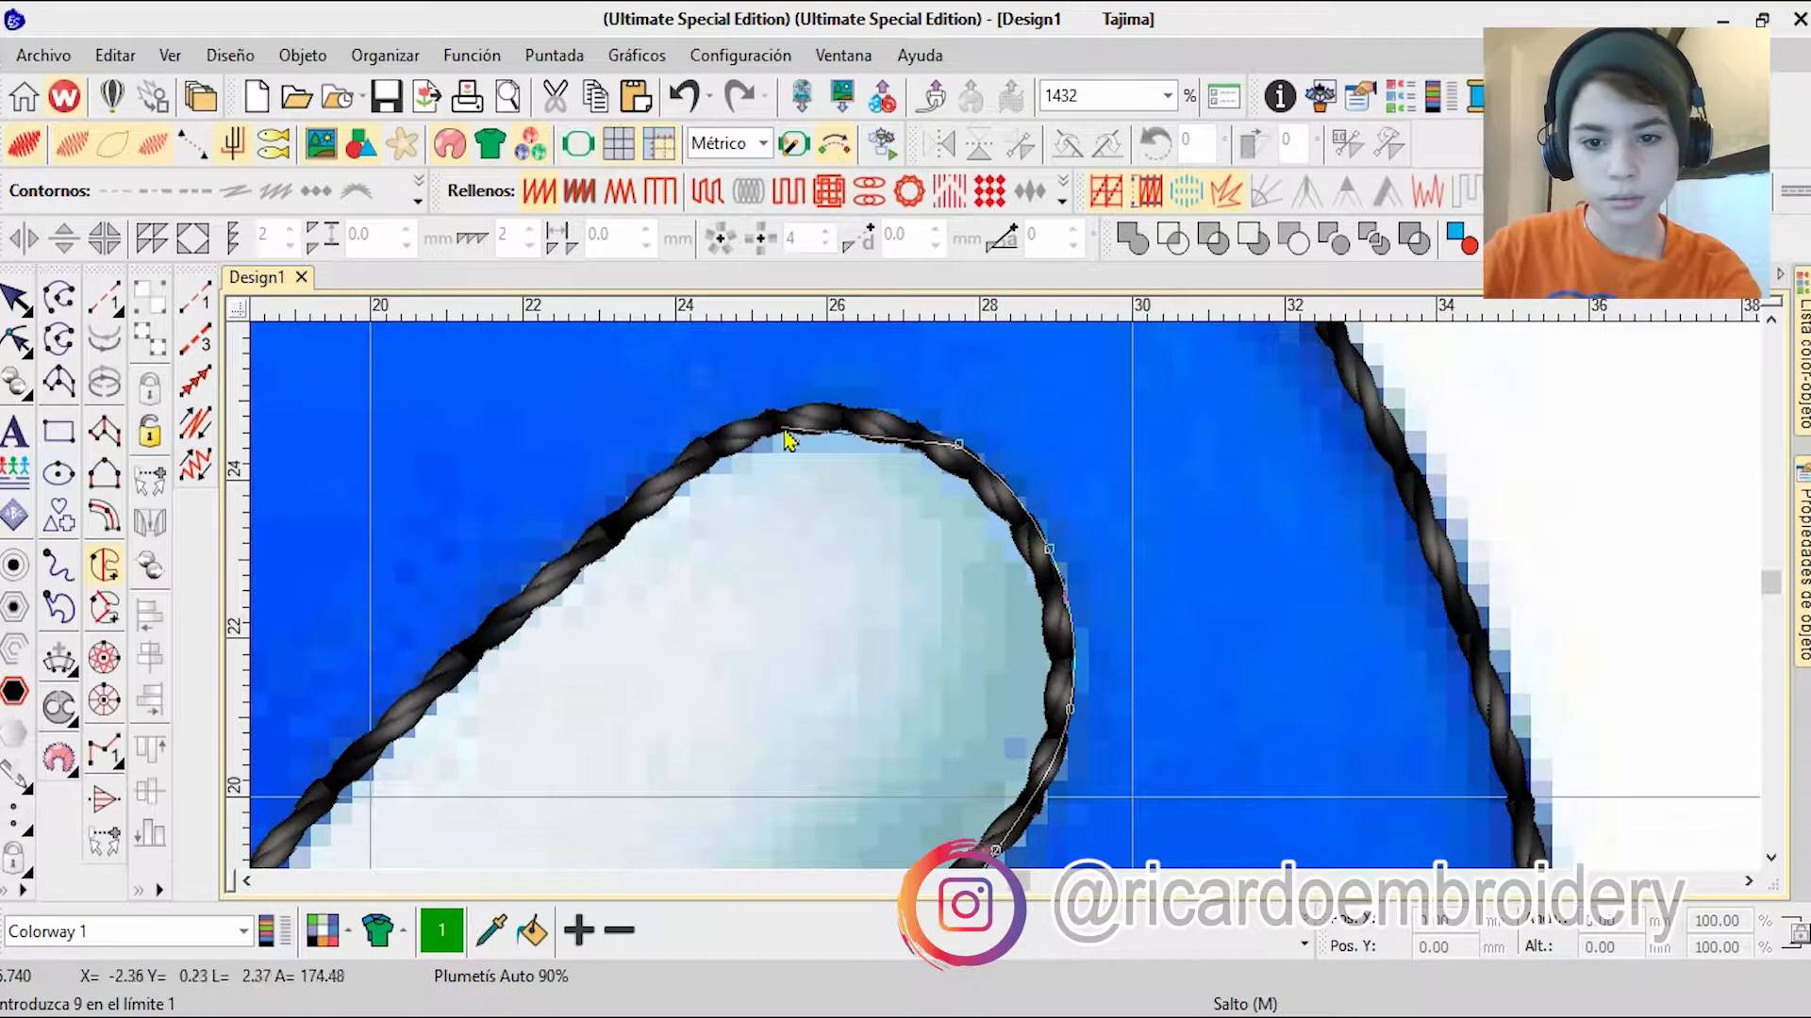
Step: Continue the glove fill's boundary down the pointing finger's inner edge and over the top of the thumb
{"action": "right_click", "coordinate": [437, 693]}
{"action": "scroll", "coordinate": [998, 627], "scroll_direction": "down", "scroll_amount": 1}
{"action": "right_click", "coordinate": [865, 769]}
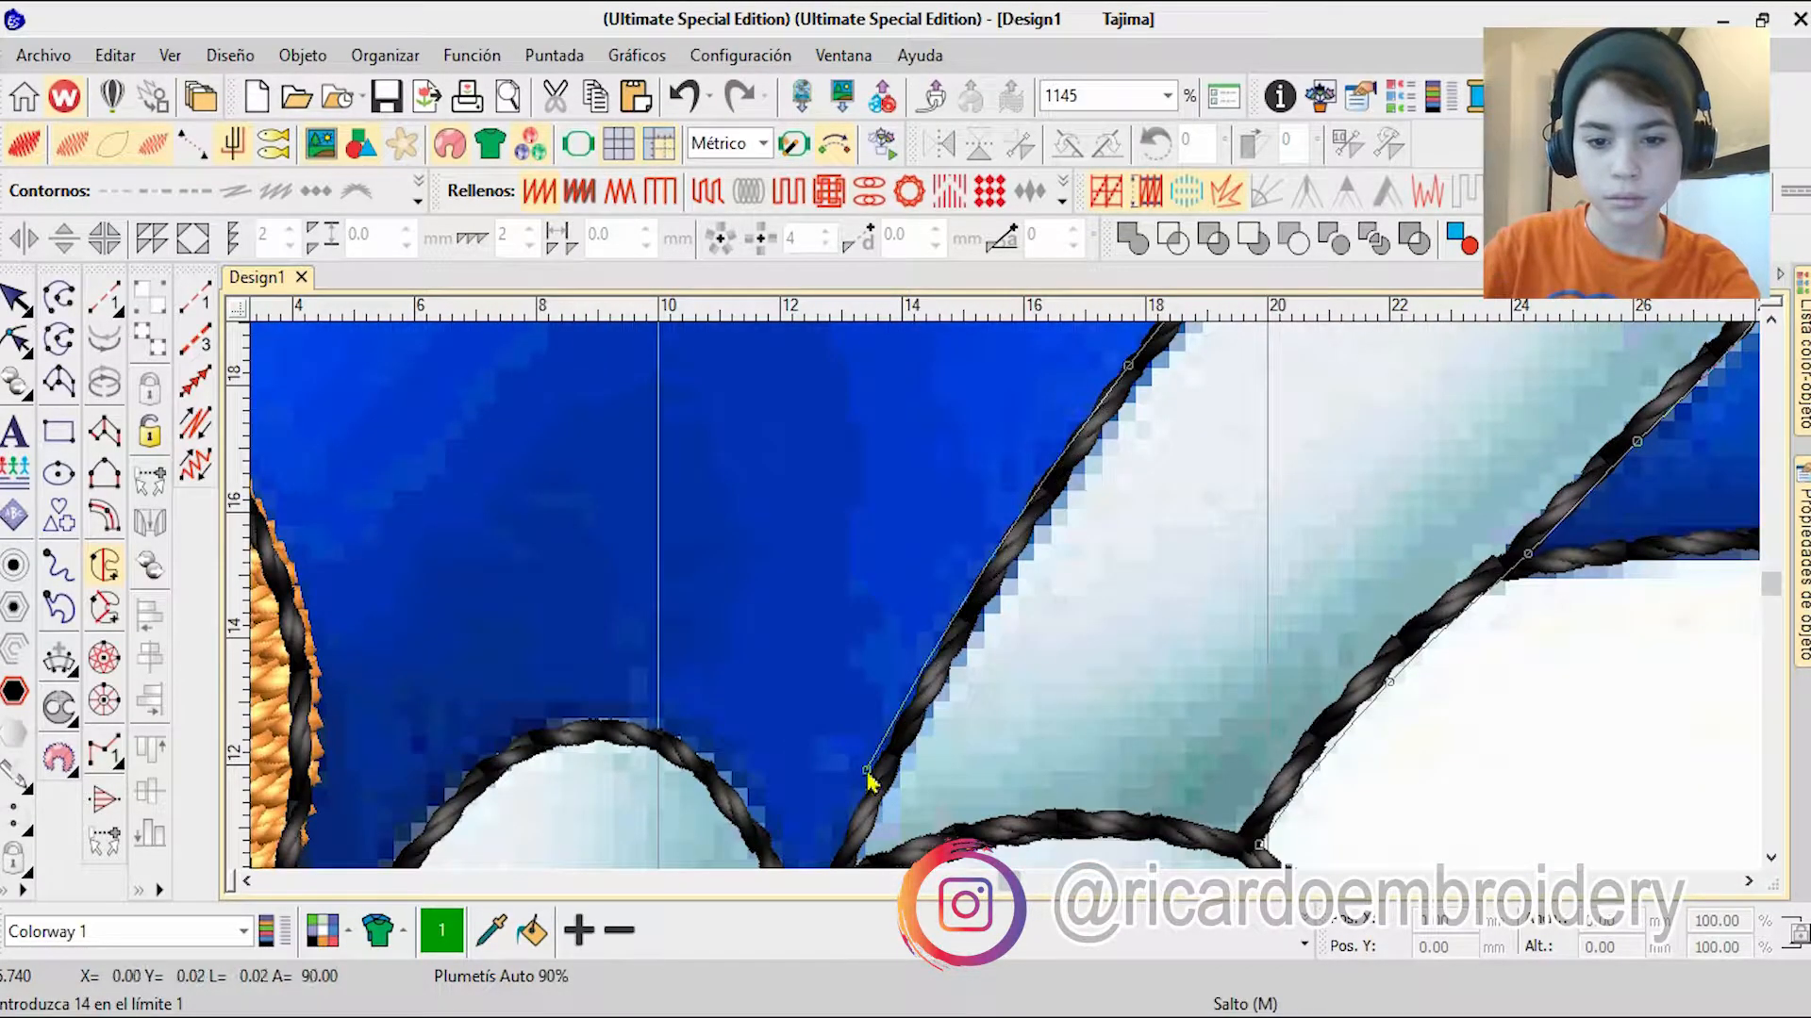
{"action": "left_click", "coordinate": [915, 739]}
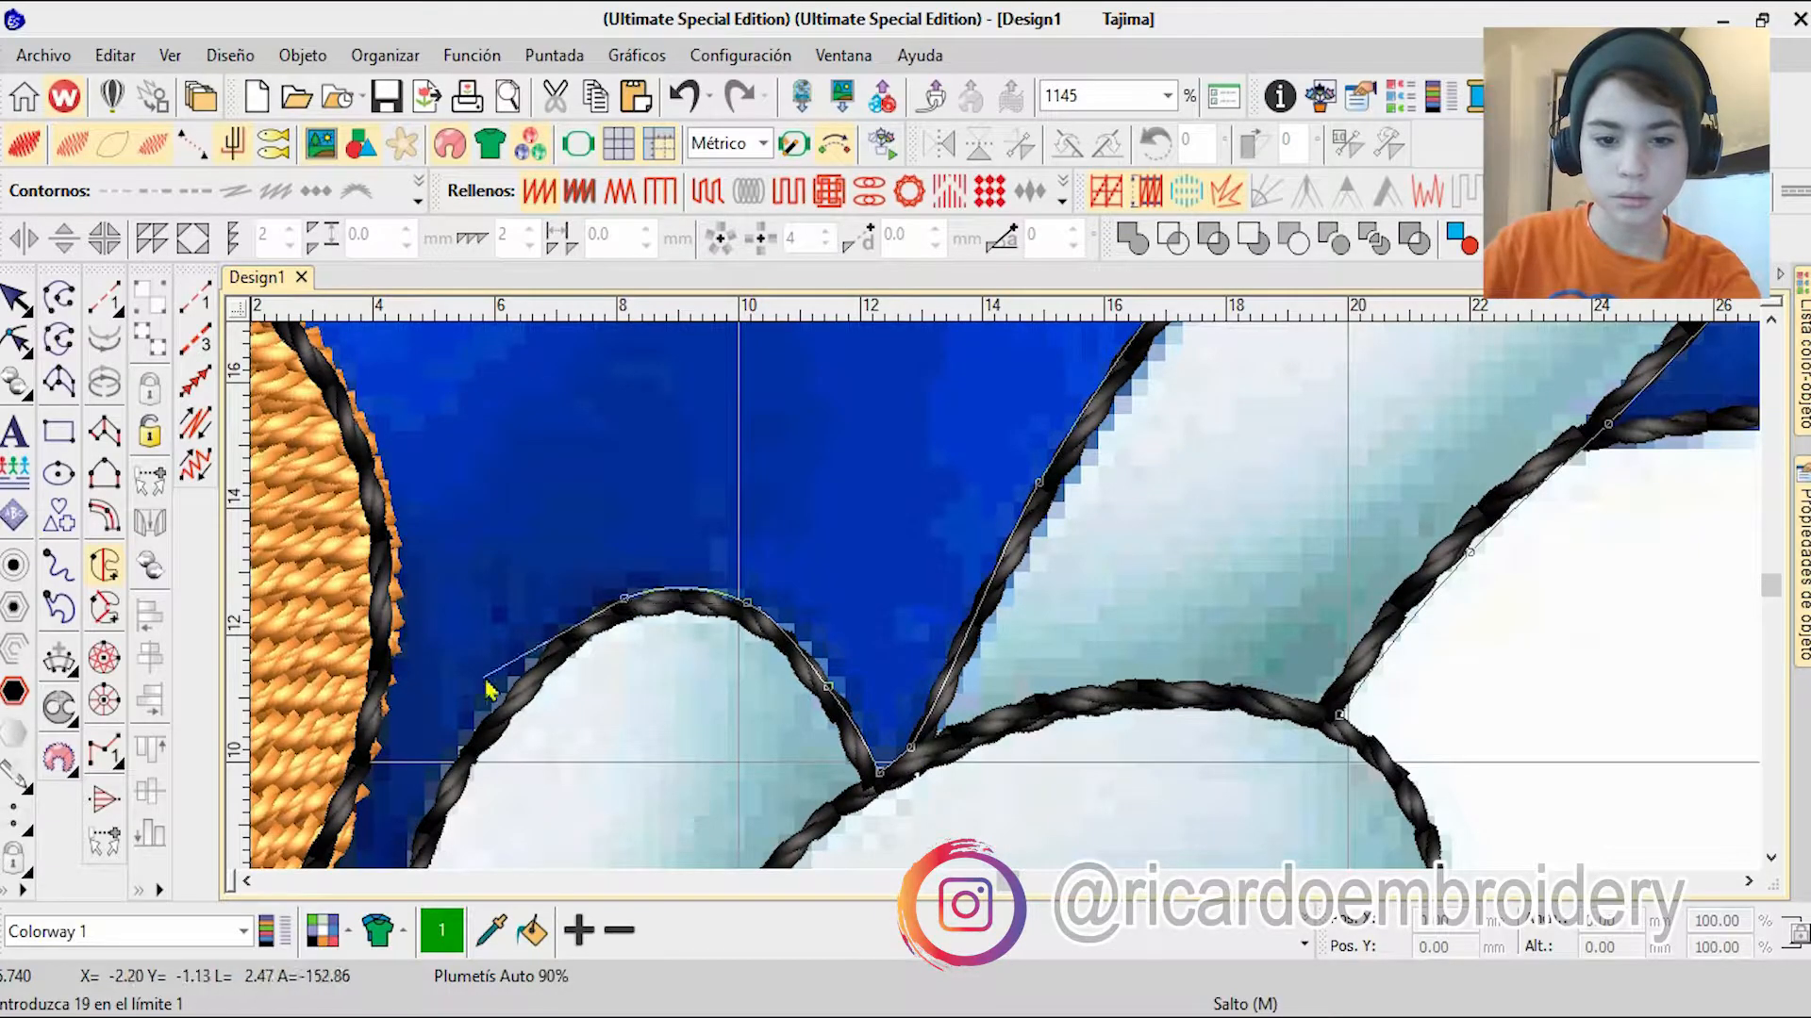
{"action": "scroll", "coordinate": [486, 681], "scroll_direction": "down", "scroll_amount": 4}
{"action": "scroll", "coordinate": [586, 600], "scroll_direction": "up", "scroll_amount": 6}
{"action": "right_click", "coordinate": [1016, 602]}
{"action": "right_click", "coordinate": [885, 805]}
Step: Continue the glove fill's boundary down the thumb, along the palm's inner side and around the cuff beside the arm
{"action": "scroll", "coordinate": [885, 808], "scroll_direction": "down", "scroll_amount": 3}
{"action": "right_click", "coordinate": [975, 619]}
{"action": "scroll", "coordinate": [1001, 660], "scroll_direction": "up", "scroll_amount": 2}
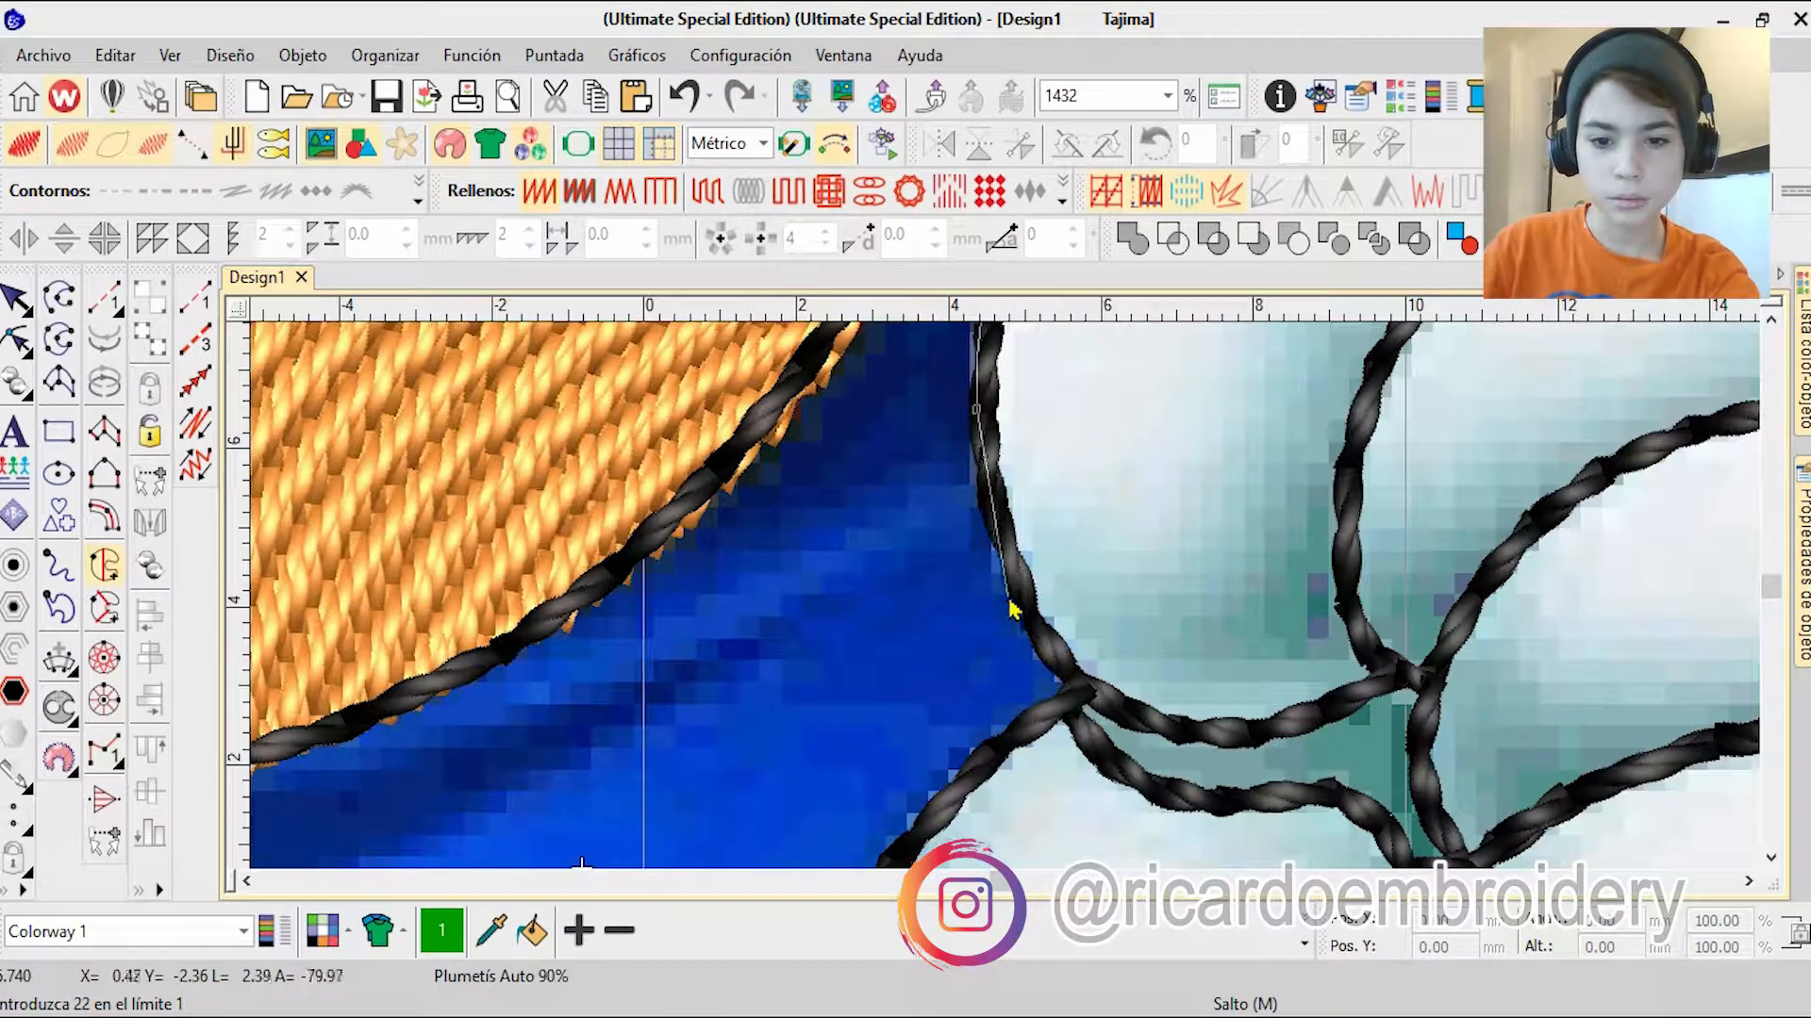
{"action": "scroll", "coordinate": [1241, 759], "scroll_direction": "down", "scroll_amount": 2}
{"action": "scroll", "coordinate": [1002, 595], "scroll_direction": "up", "scroll_amount": 1}
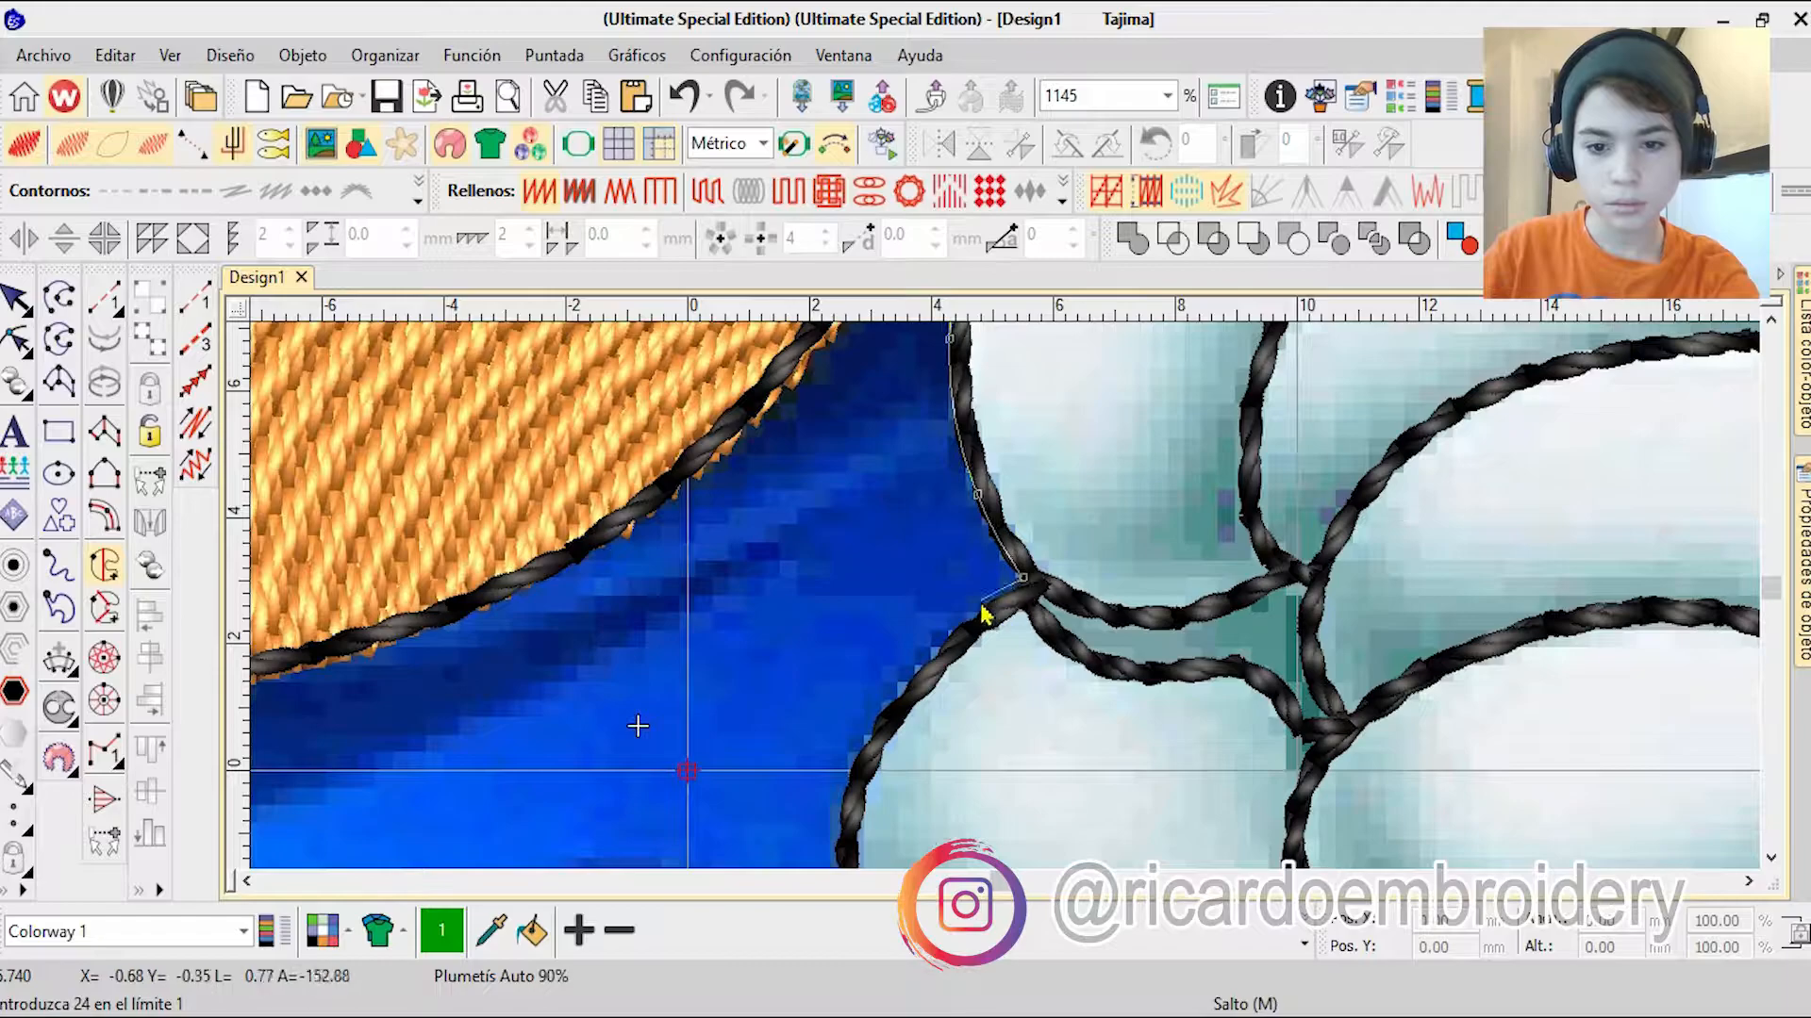
{"action": "right_click", "coordinate": [841, 839]}
{"action": "right_click", "coordinate": [981, 756]}
{"action": "left_click", "coordinate": [943, 795]}
{"action": "right_click", "coordinate": [968, 844]}
{"action": "right_click", "coordinate": [982, 657]}
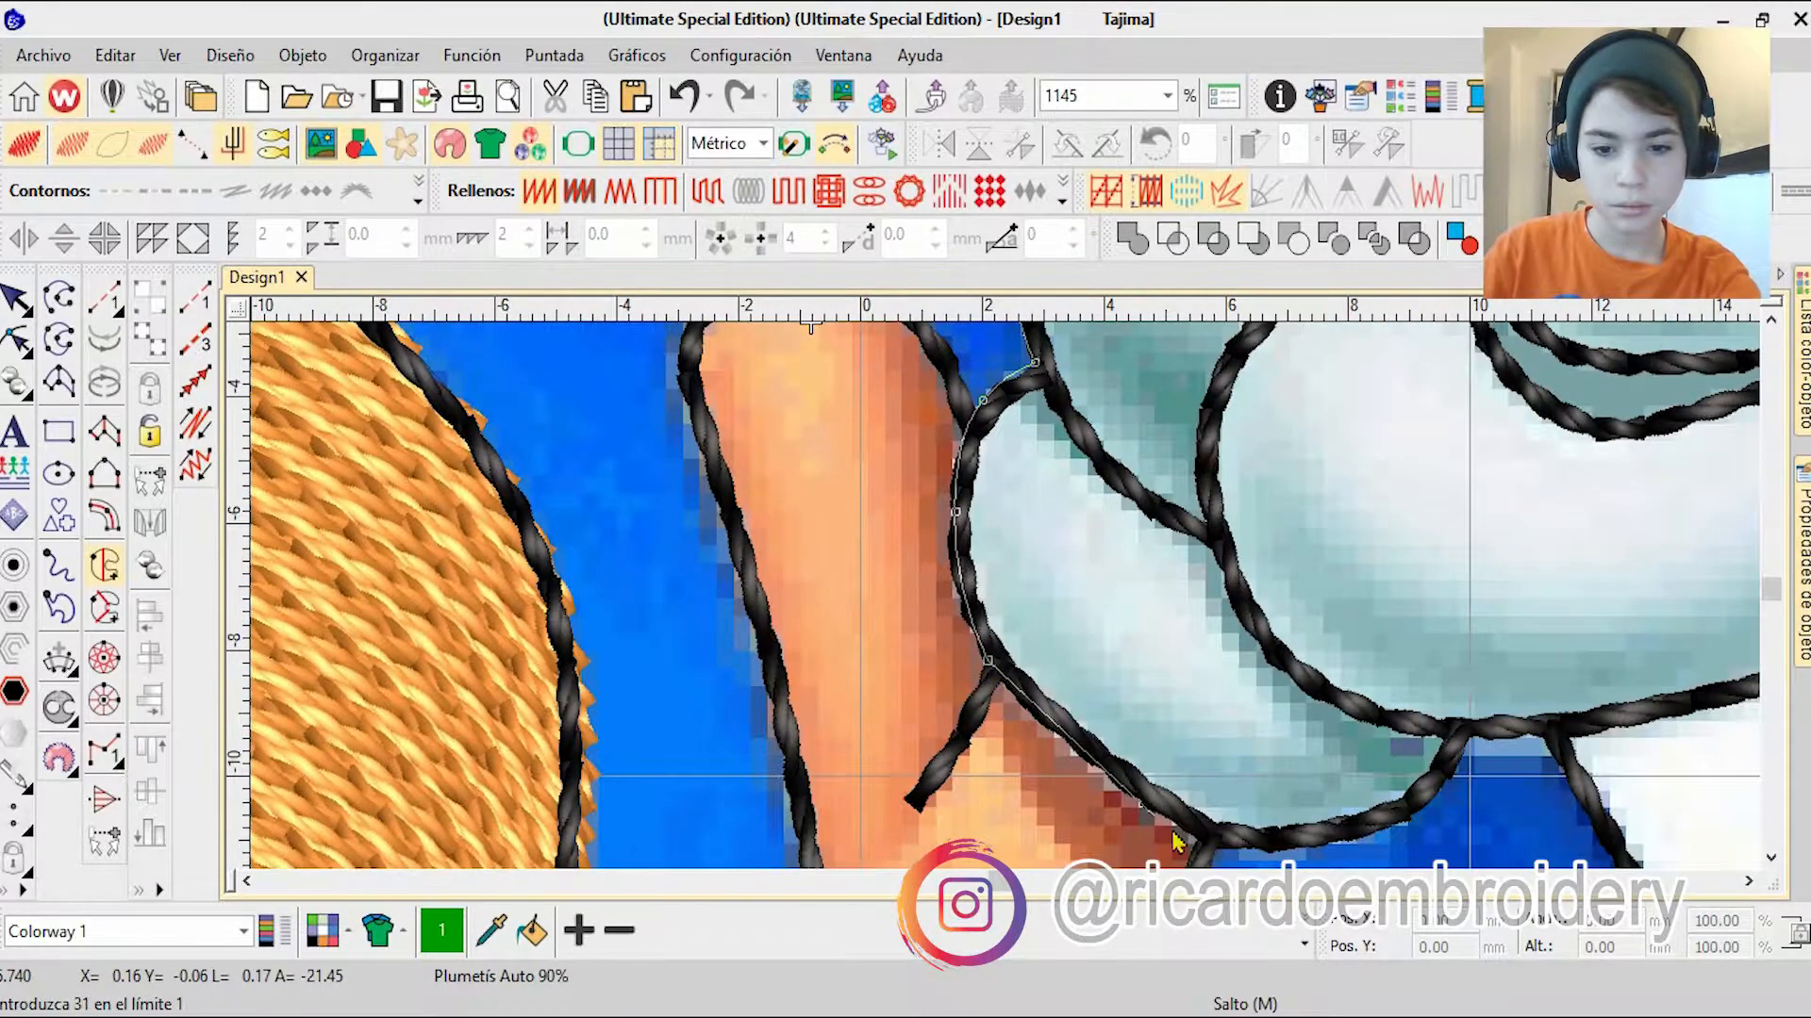
Step: Continue the glove fill's boundary along the cuff's lower edge and up the outer side of the hand towards the starting point
{"action": "left_click", "coordinate": [1186, 829]}
{"action": "scroll", "coordinate": [1186, 828], "scroll_direction": "up", "scroll_amount": 2}
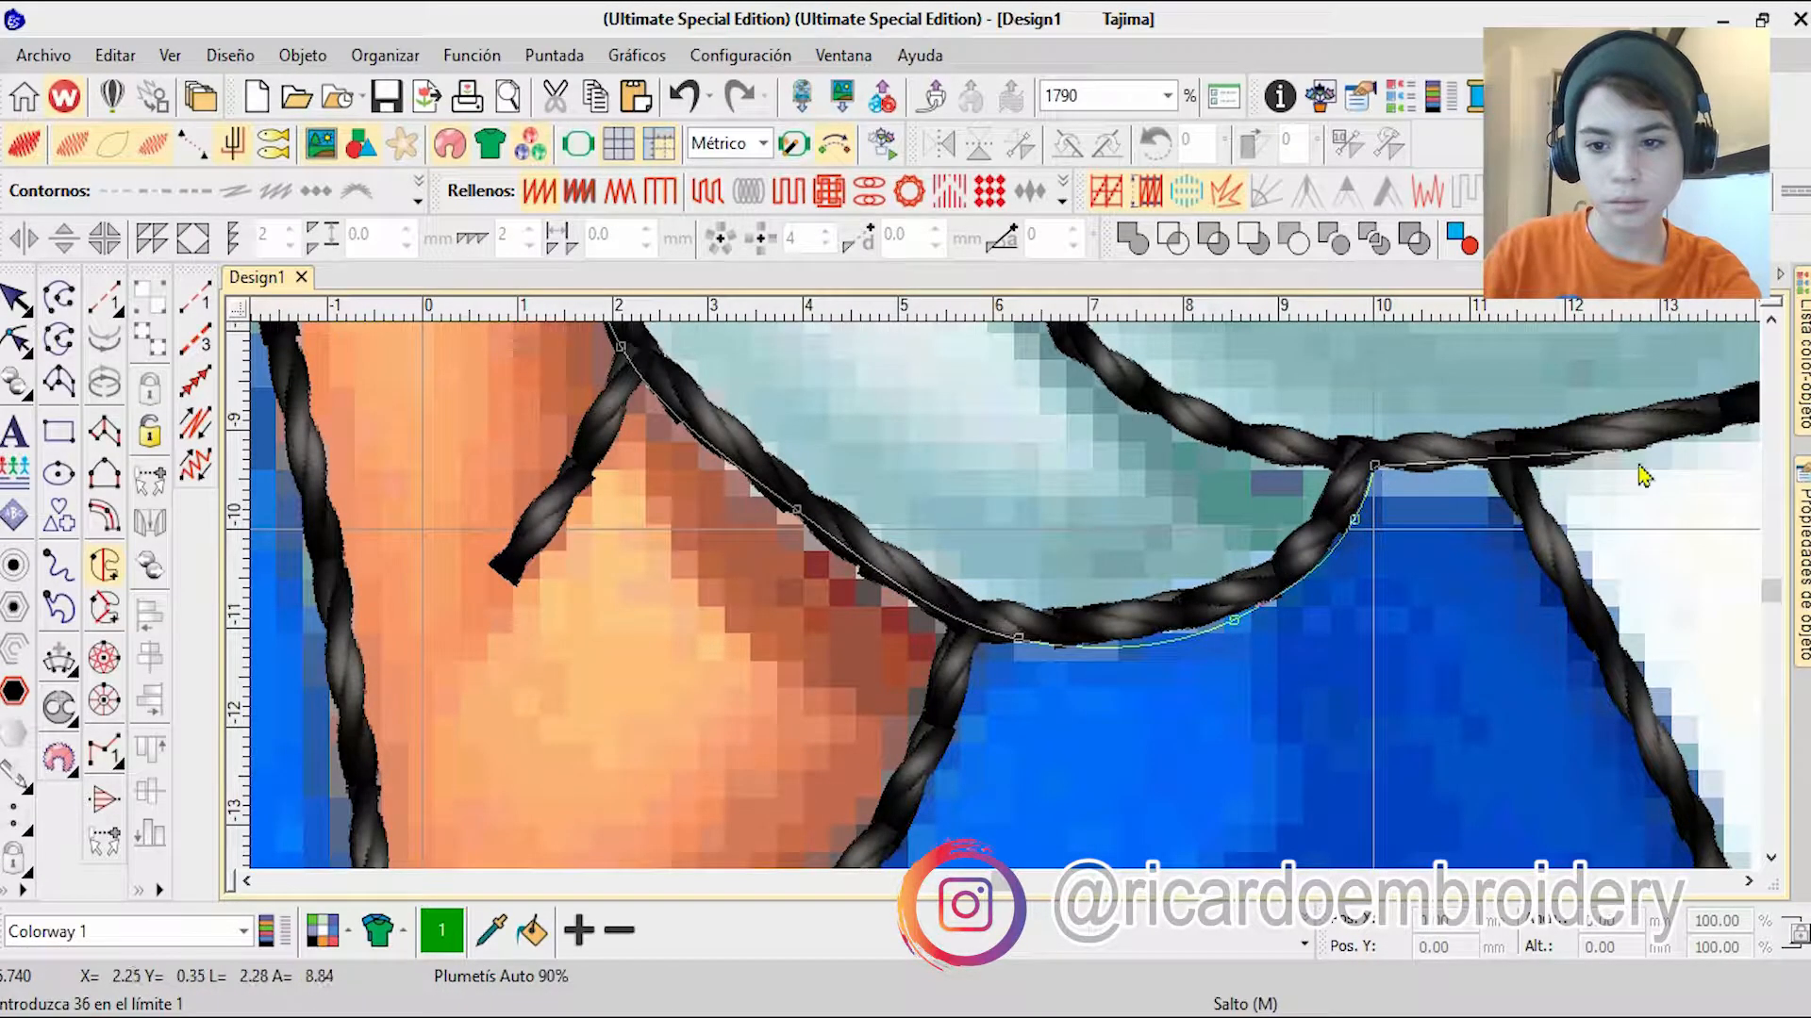
{"action": "left_click", "coordinate": [1573, 465]}
{"action": "right_click", "coordinate": [1117, 519]}
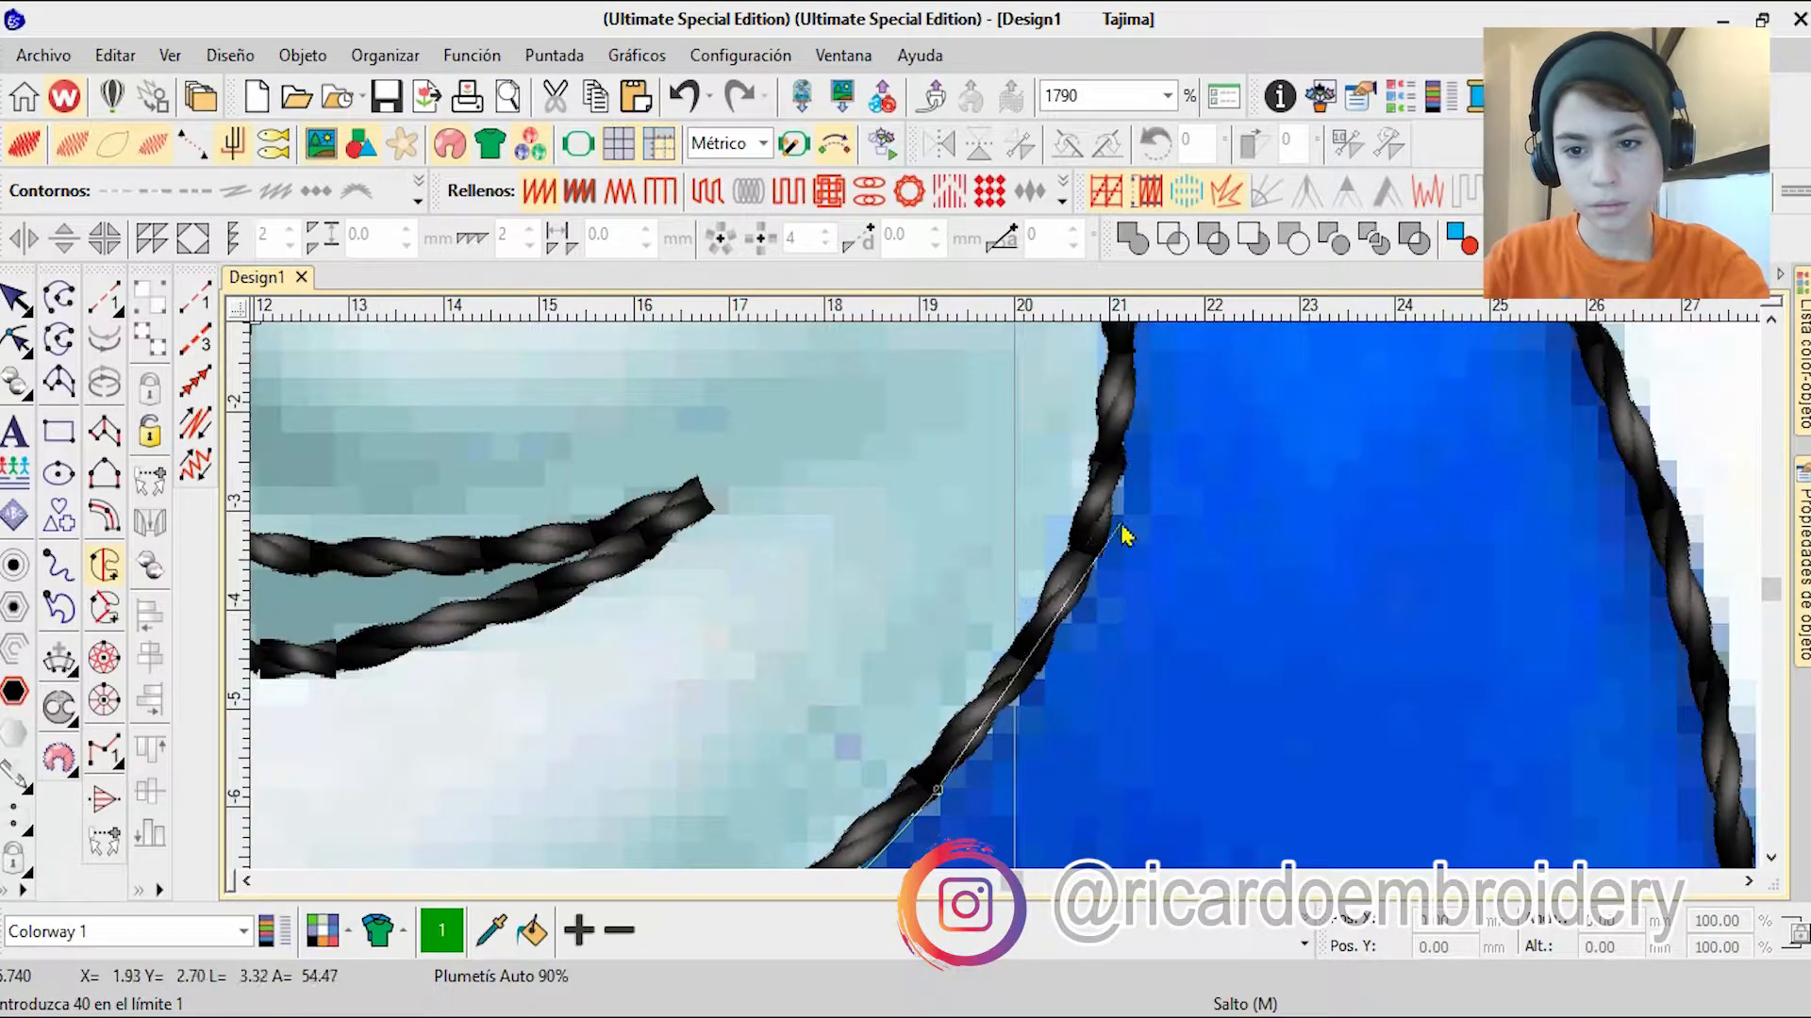
{"action": "right_click", "coordinate": [1122, 521]}
{"action": "right_click", "coordinate": [1035, 477]}
{"action": "right_click", "coordinate": [1092, 415]}
{"action": "right_click", "coordinate": [946, 389]}
{"action": "left_click", "coordinate": [1045, 515]}
{"action": "right_click", "coordinate": [1062, 416]}
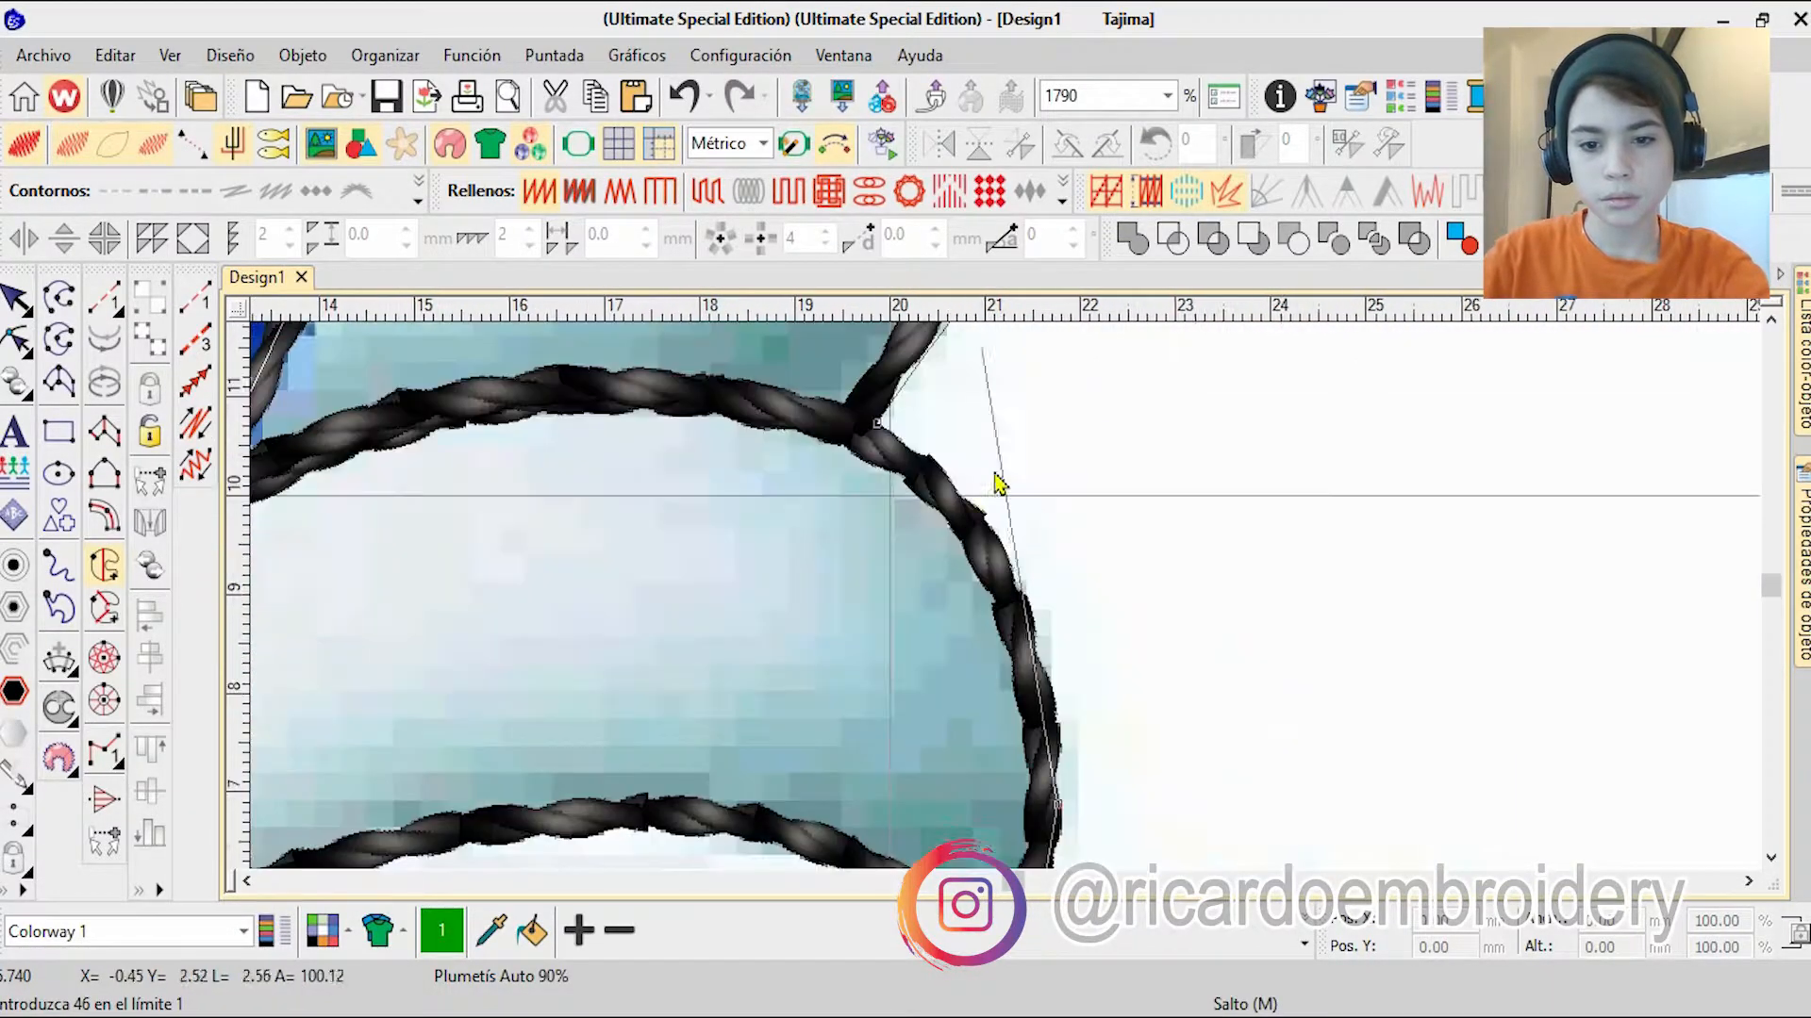
Step: Generate the glove fill and change its stitch type to tatami
{"action": "key", "text": "Return"}
{"action": "key", "text": "Return"}
{"action": "key", "text": "Return"}
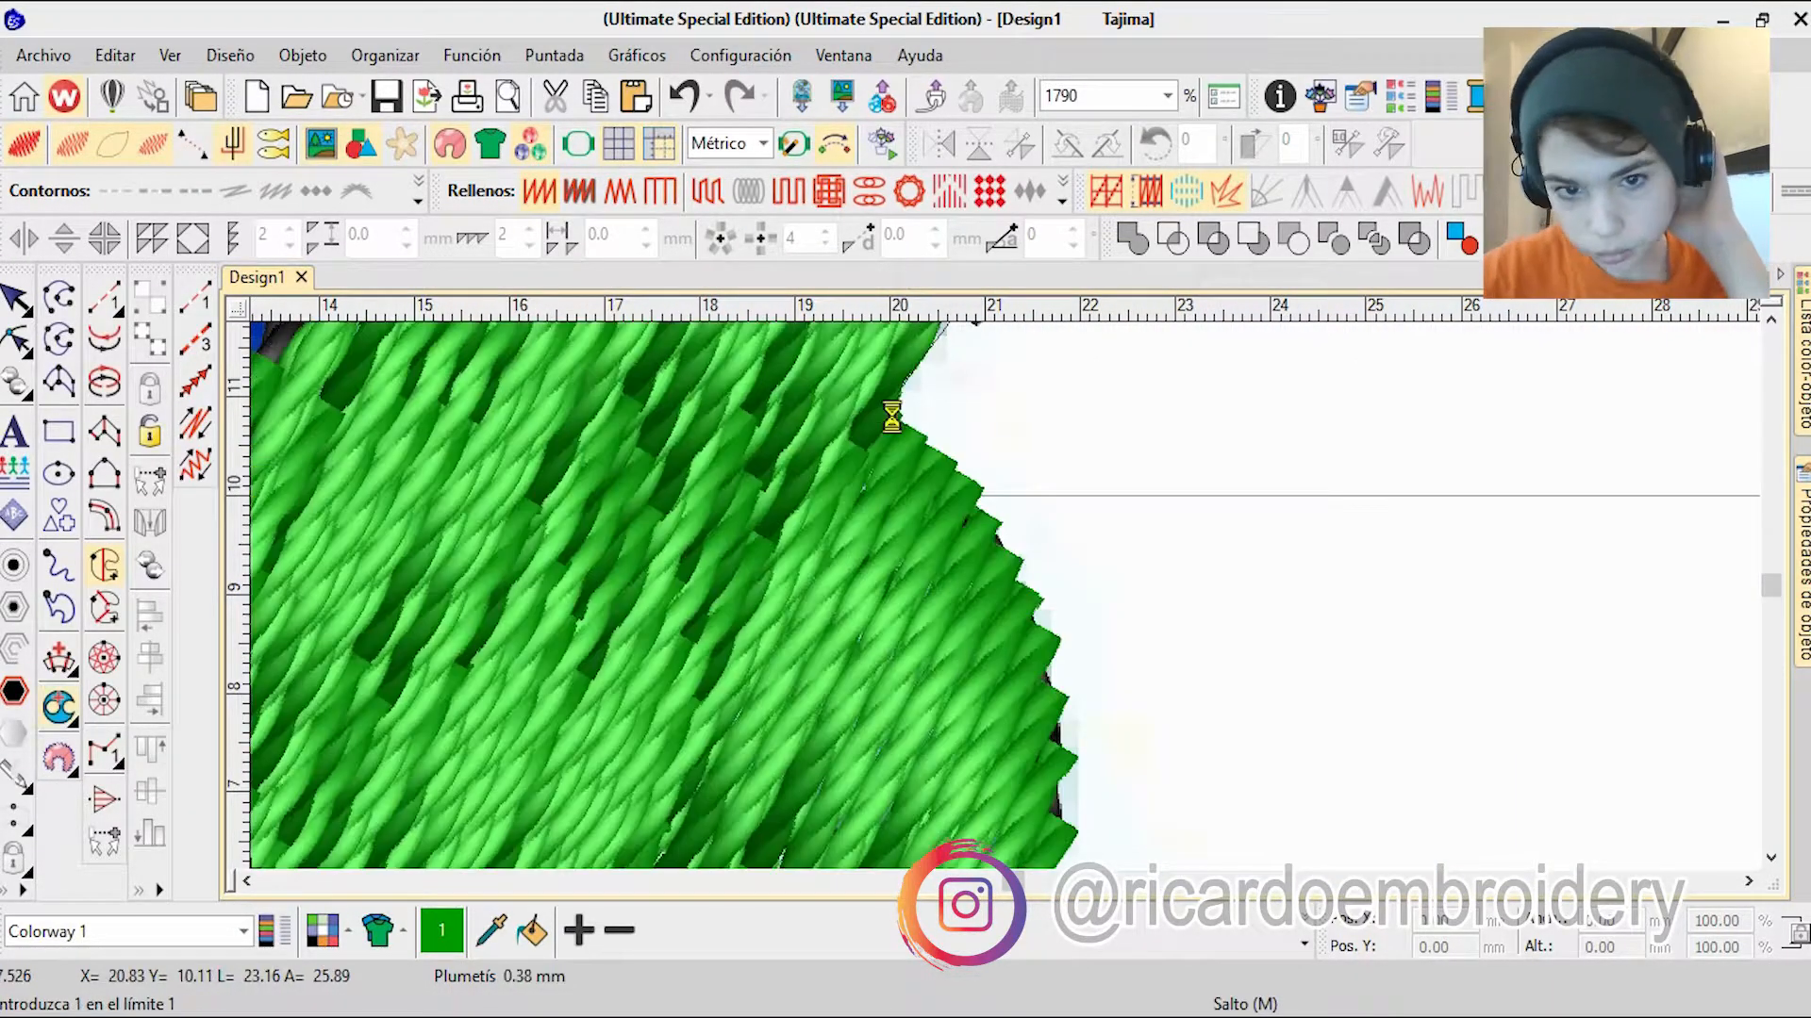
{"action": "scroll", "coordinate": [893, 419], "scroll_direction": "down", "scroll_amount": 10}
{"action": "key", "text": "Escape"}
{"action": "left_click", "coordinate": [708, 192]}
Step: Colour the glove fill white, colour 9, and move it into the white group of the sequence
{"action": "left_click", "coordinate": [1305, 945]}
{"action": "left_click", "coordinate": [986, 833]}
{"action": "left_click", "coordinate": [1803, 366]}
{"action": "left_click_drag", "start_coordinate": [1422, 863], "coordinate": [1422, 818]}
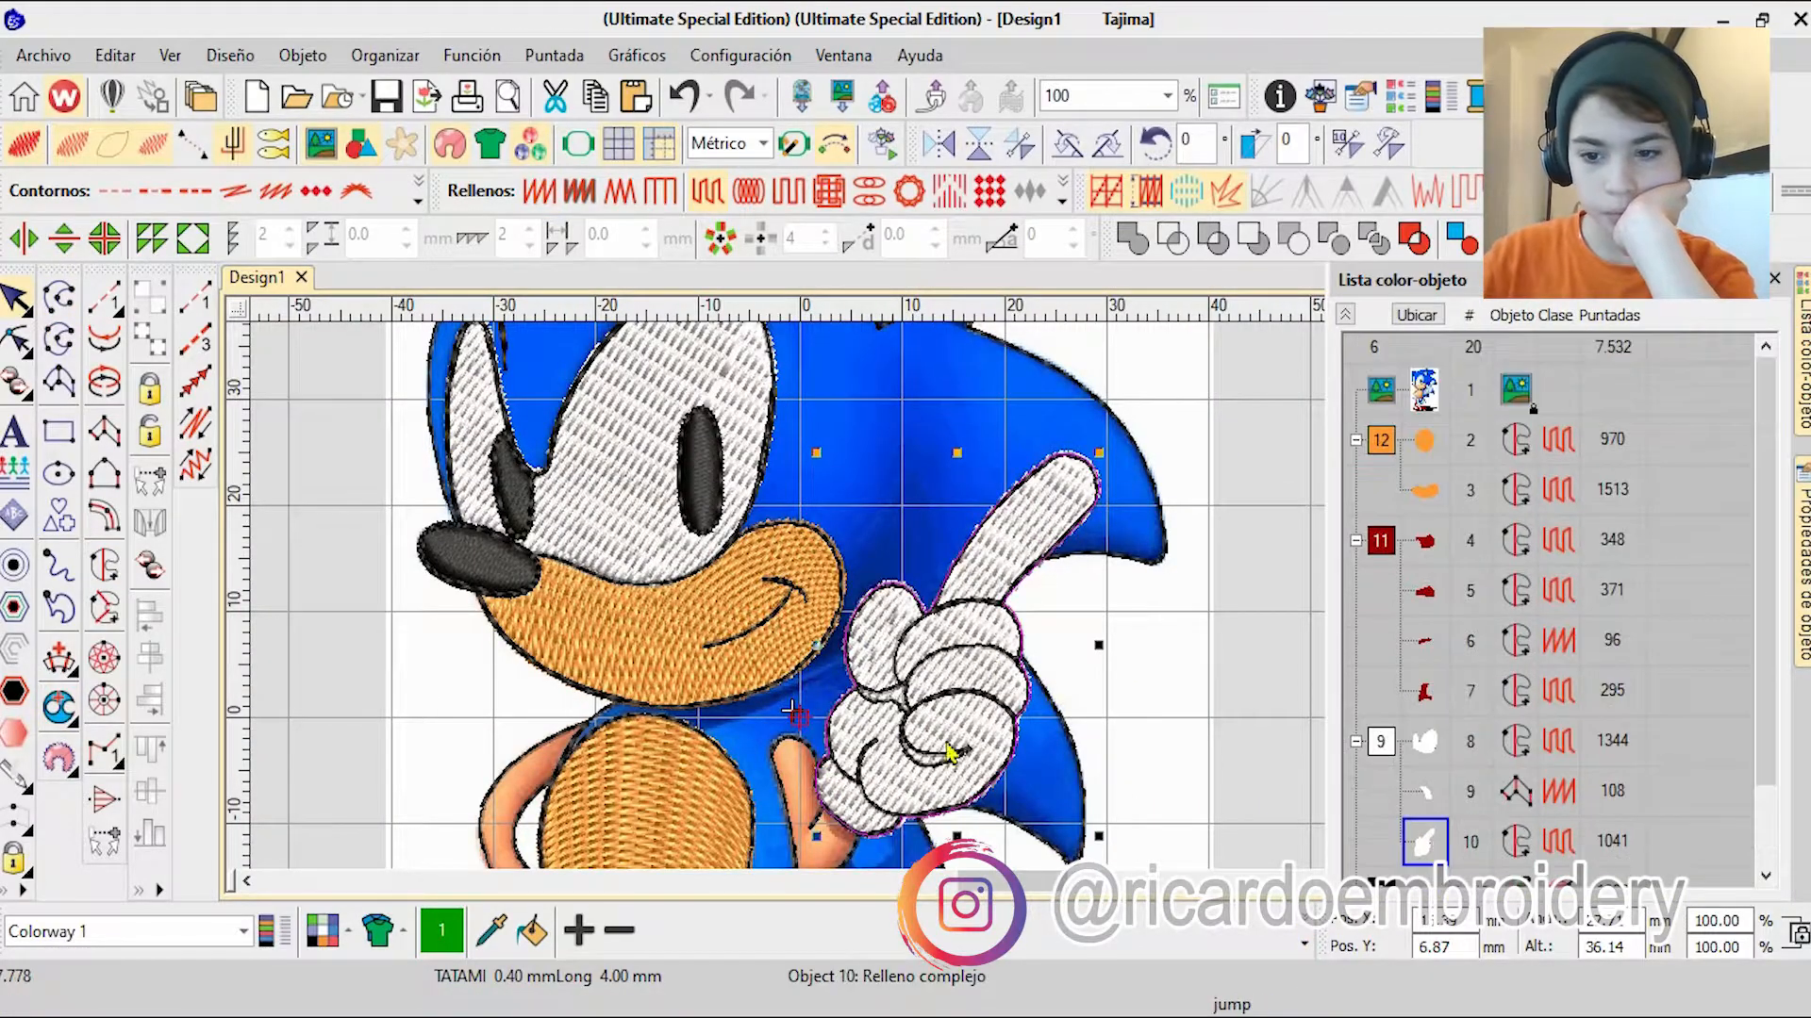
Step: Adjust the glove fill's stitch angle across the hand and set its stitch type back to tatami
{"action": "scroll", "coordinate": [997, 580], "scroll_direction": "up", "scroll_amount": 2}
{"action": "left_click", "coordinate": [540, 192]}
{"action": "key", "text": "h"}
{"action": "scroll", "coordinate": [985, 730], "scroll_direction": "down", "scroll_amount": 1}
{"action": "left_click_drag", "start_coordinate": [923, 745], "coordinate": [1227, 636]}
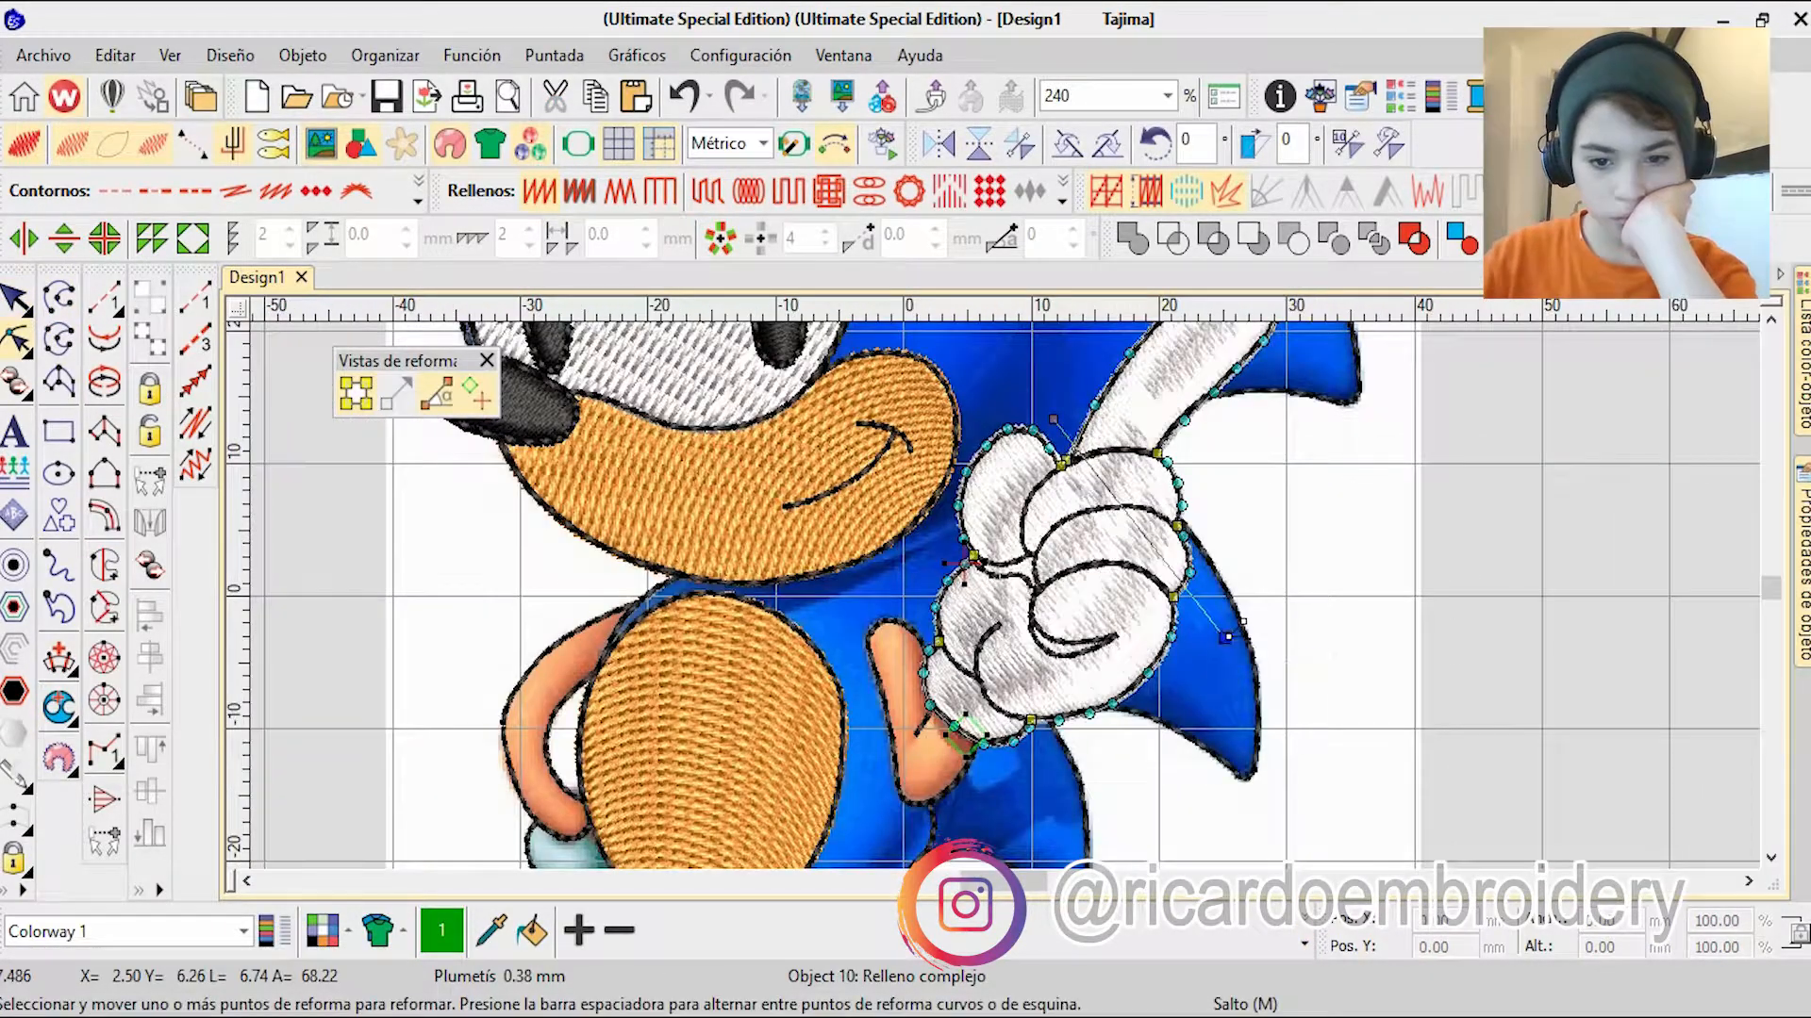
{"action": "left_click", "coordinate": [702, 197]}
{"action": "scroll", "coordinate": [1230, 513], "scroll_direction": "down", "scroll_amount": 2}
{"action": "scroll", "coordinate": [858, 646], "scroll_direction": "up", "scroll_amount": 3}
{"action": "scroll", "coordinate": [1213, 547], "scroll_direction": "up", "scroll_amount": 1}
{"action": "scroll", "coordinate": [976, 799], "scroll_direction": "down", "scroll_amount": 3}
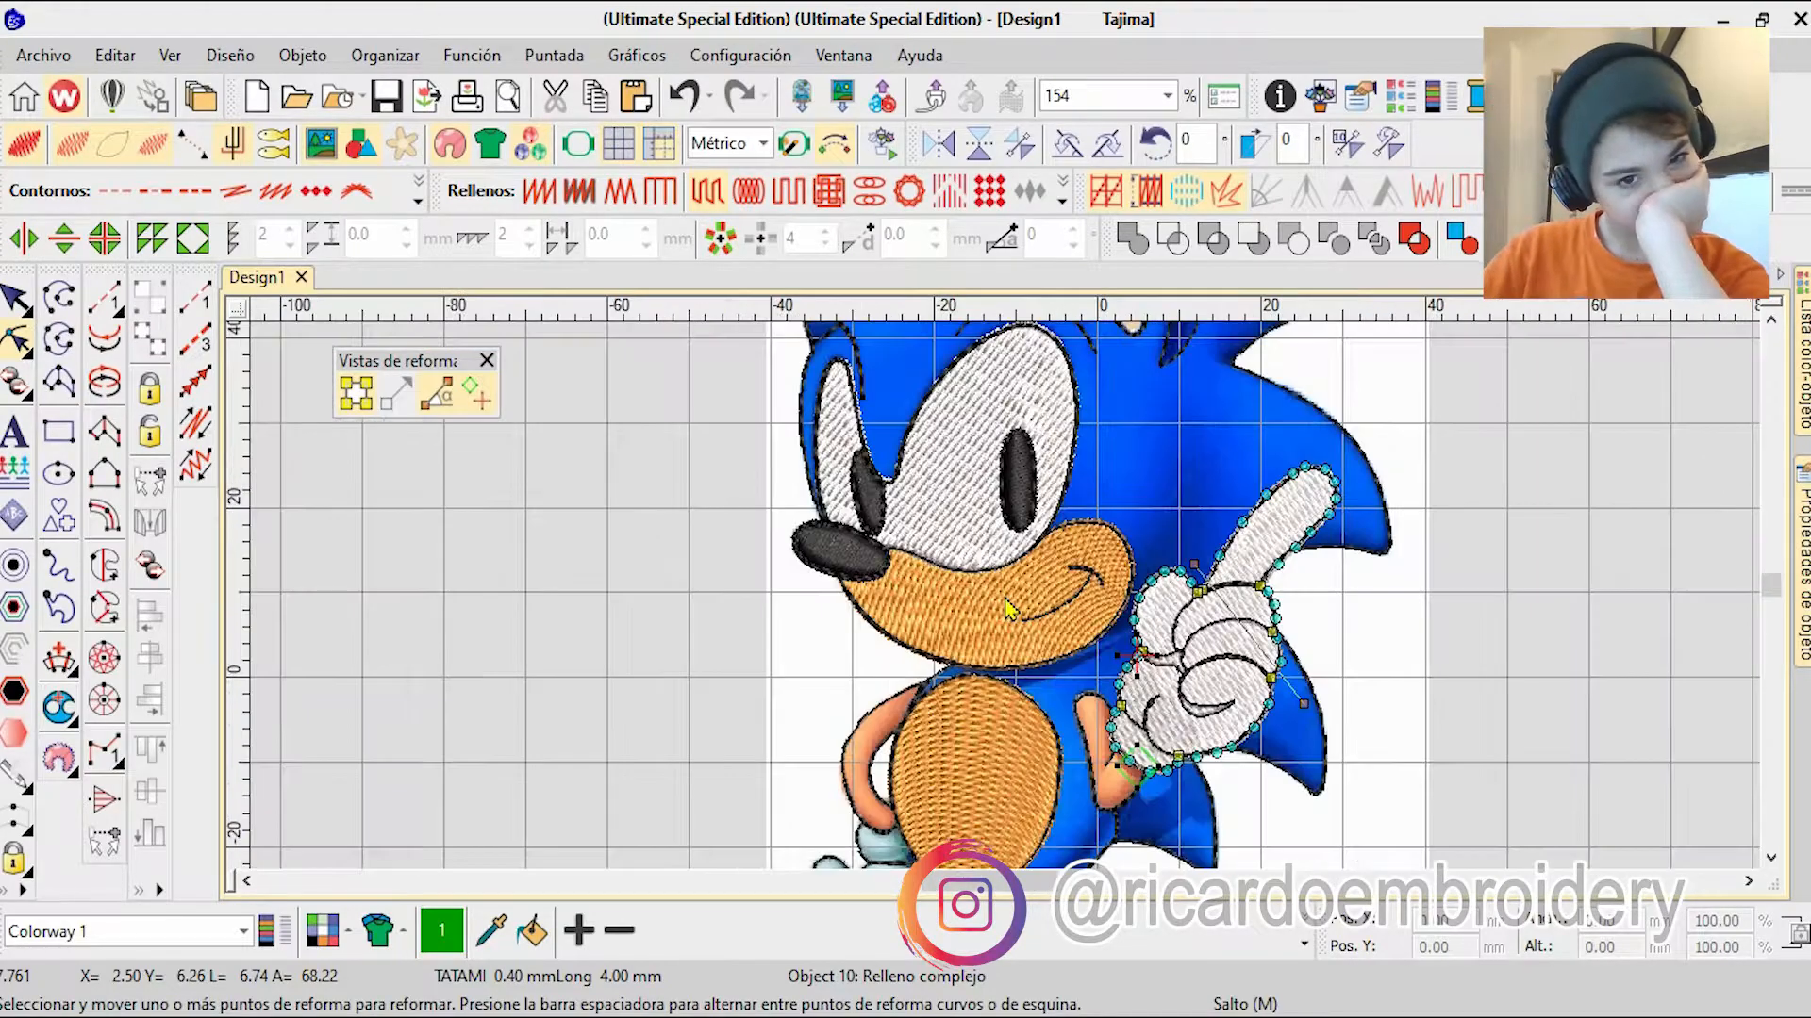
{"action": "scroll", "coordinate": [1238, 813], "scroll_direction": "up", "scroll_amount": 2}
{"action": "key", "text": "Escape"}
{"action": "left_click", "coordinate": [1173, 705]}
Step: Digitize a complex fill over the narrow shadow area between the thumb, the curled fingers and the palm of the glove
{"action": "scroll", "coordinate": [1172, 705], "scroll_direction": "down", "scroll_amount": 2}
{"action": "scroll", "coordinate": [943, 401], "scroll_direction": "up", "scroll_amount": 1}
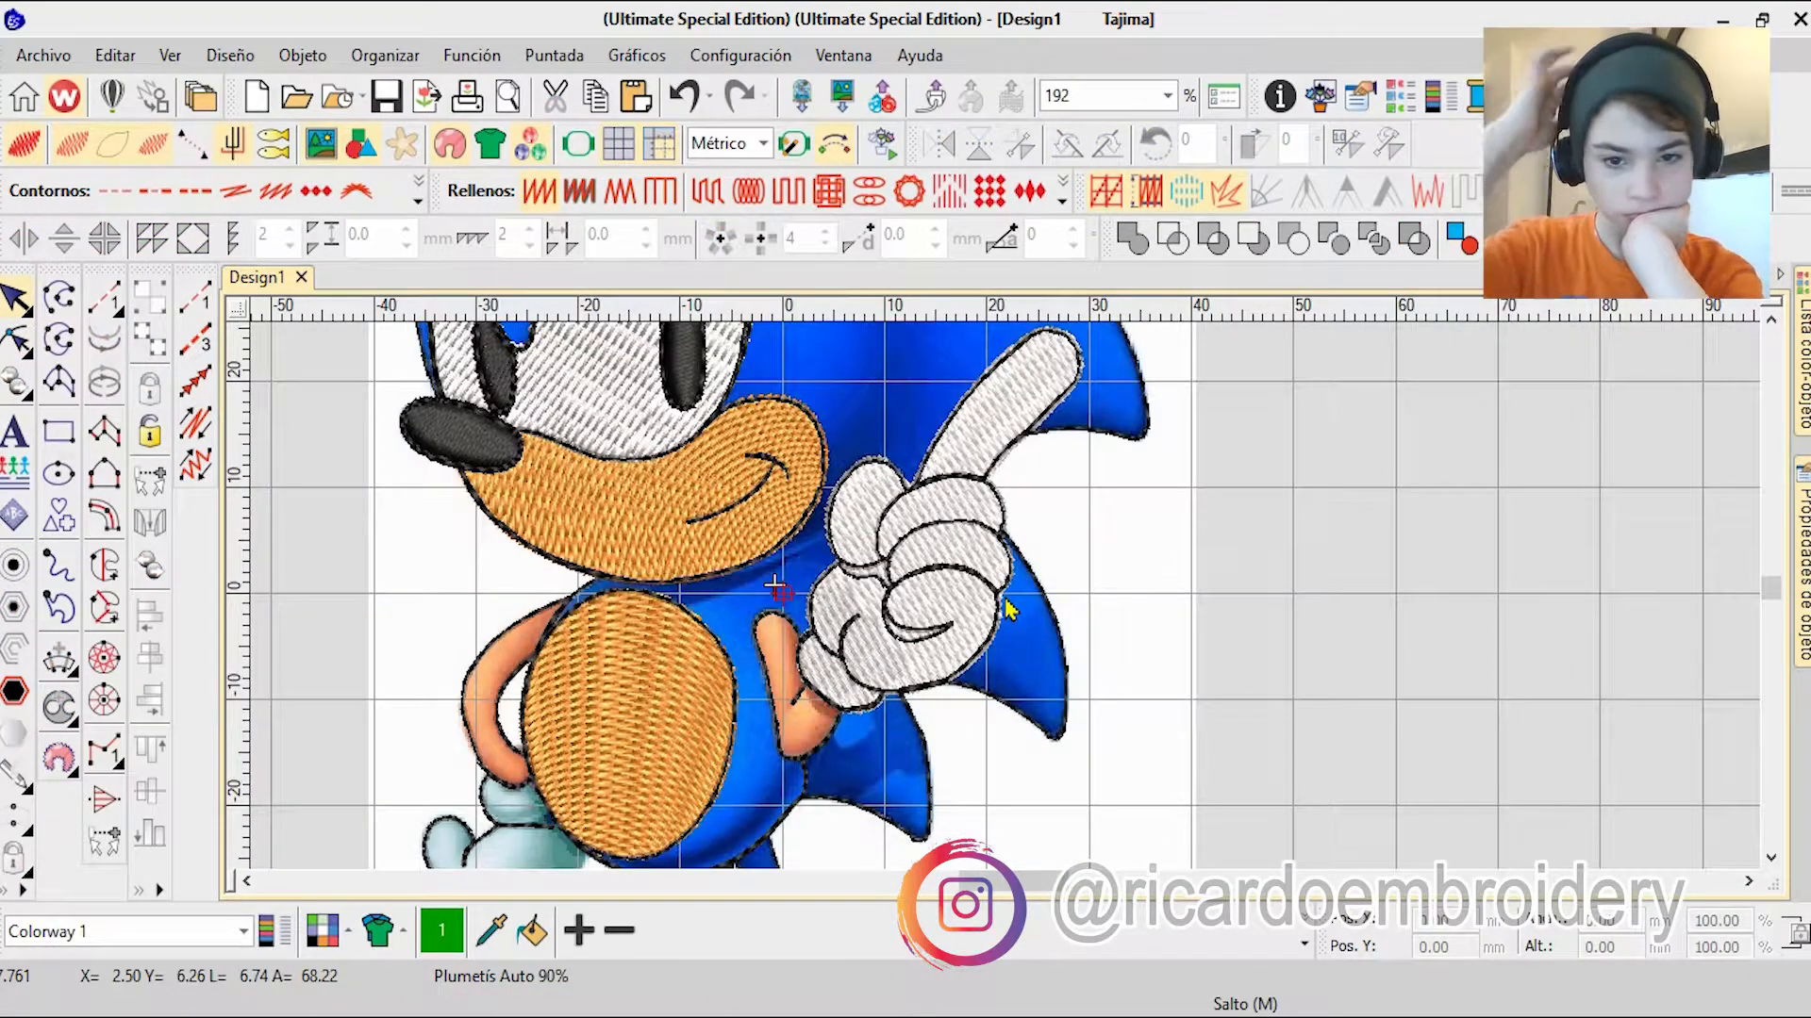
{"action": "scroll", "coordinate": [1007, 610], "scroll_direction": "up", "scroll_amount": 6}
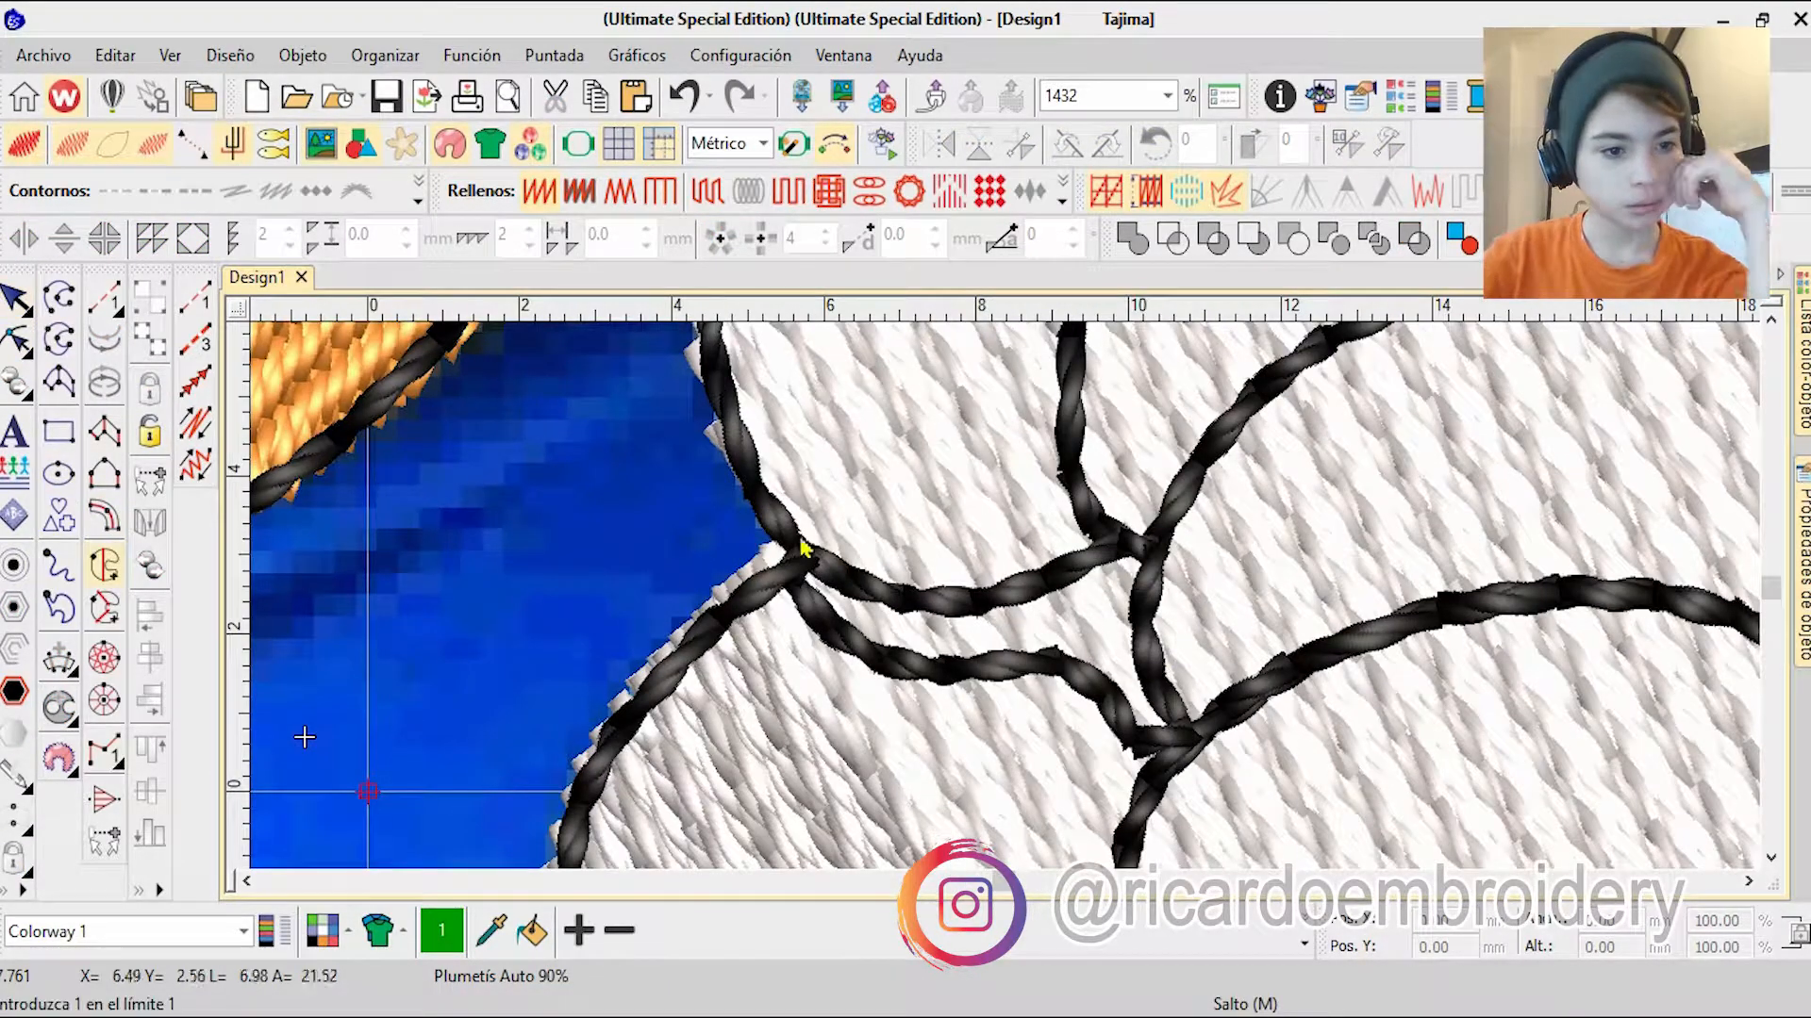
{"action": "left_click", "coordinate": [1110, 725]}
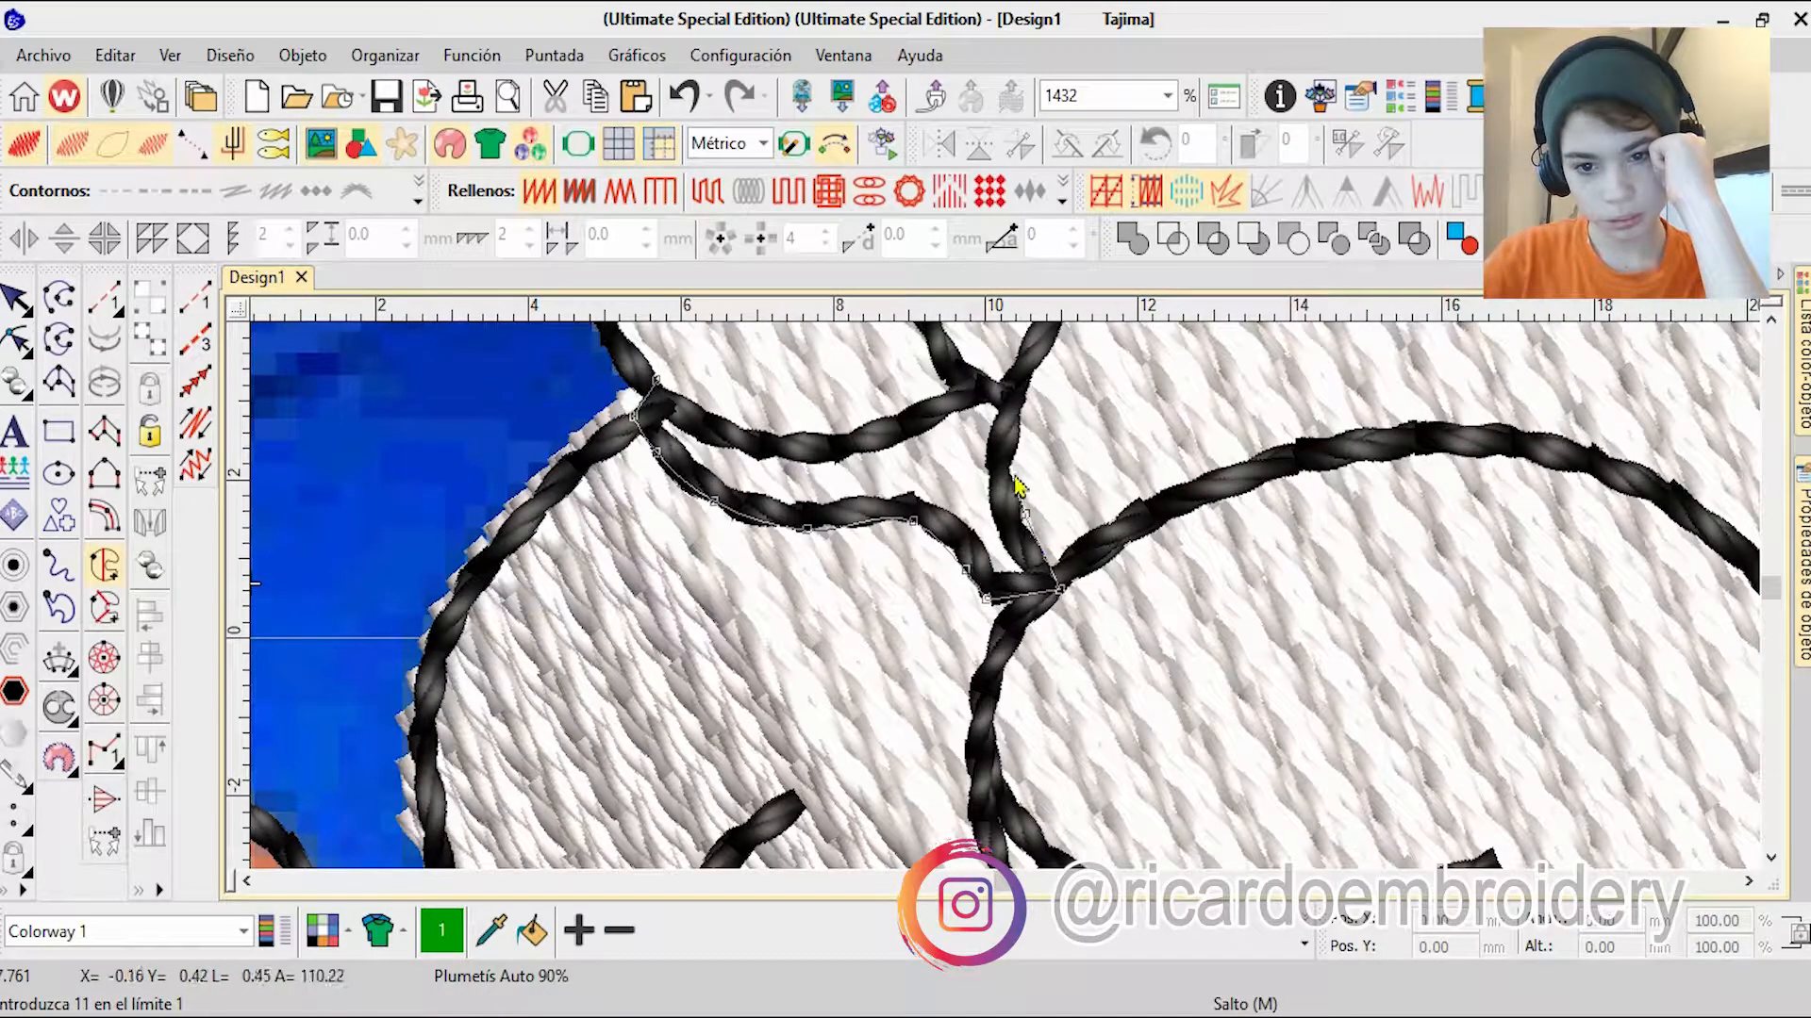
{"action": "left_click", "coordinate": [745, 434]}
{"action": "left_click", "coordinate": [689, 406]}
{"action": "key", "text": "Return"}
{"action": "key", "text": "Return"}
{"action": "key", "text": "Return"}
{"action": "key", "text": "Escape"}
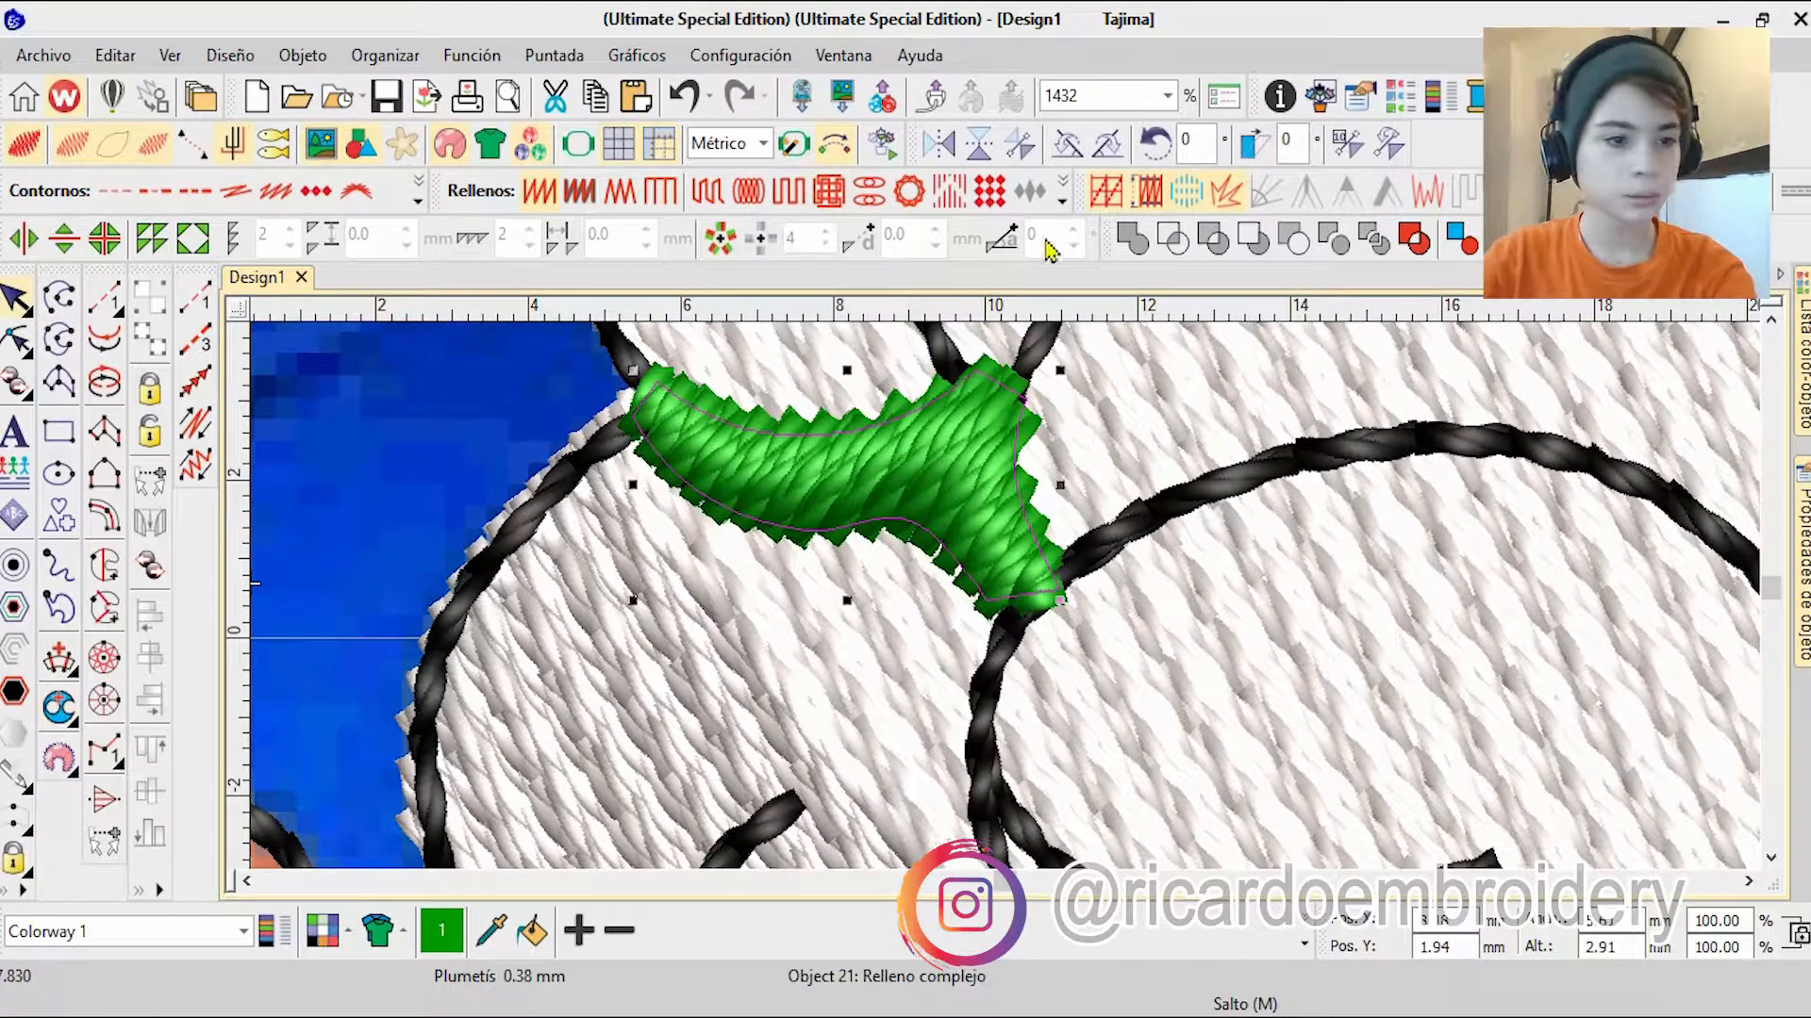
Step: Colour the glove's shadow fill grey, colour 7, and move it ahead of the black outlines in the sequence
{"action": "left_click", "coordinate": [1304, 944]}
{"action": "double_click", "coordinate": [878, 827]}
{"action": "left_click", "coordinate": [1094, 595]}
{"action": "scroll", "coordinate": [1010, 607], "scroll_direction": "down", "scroll_amount": 5}
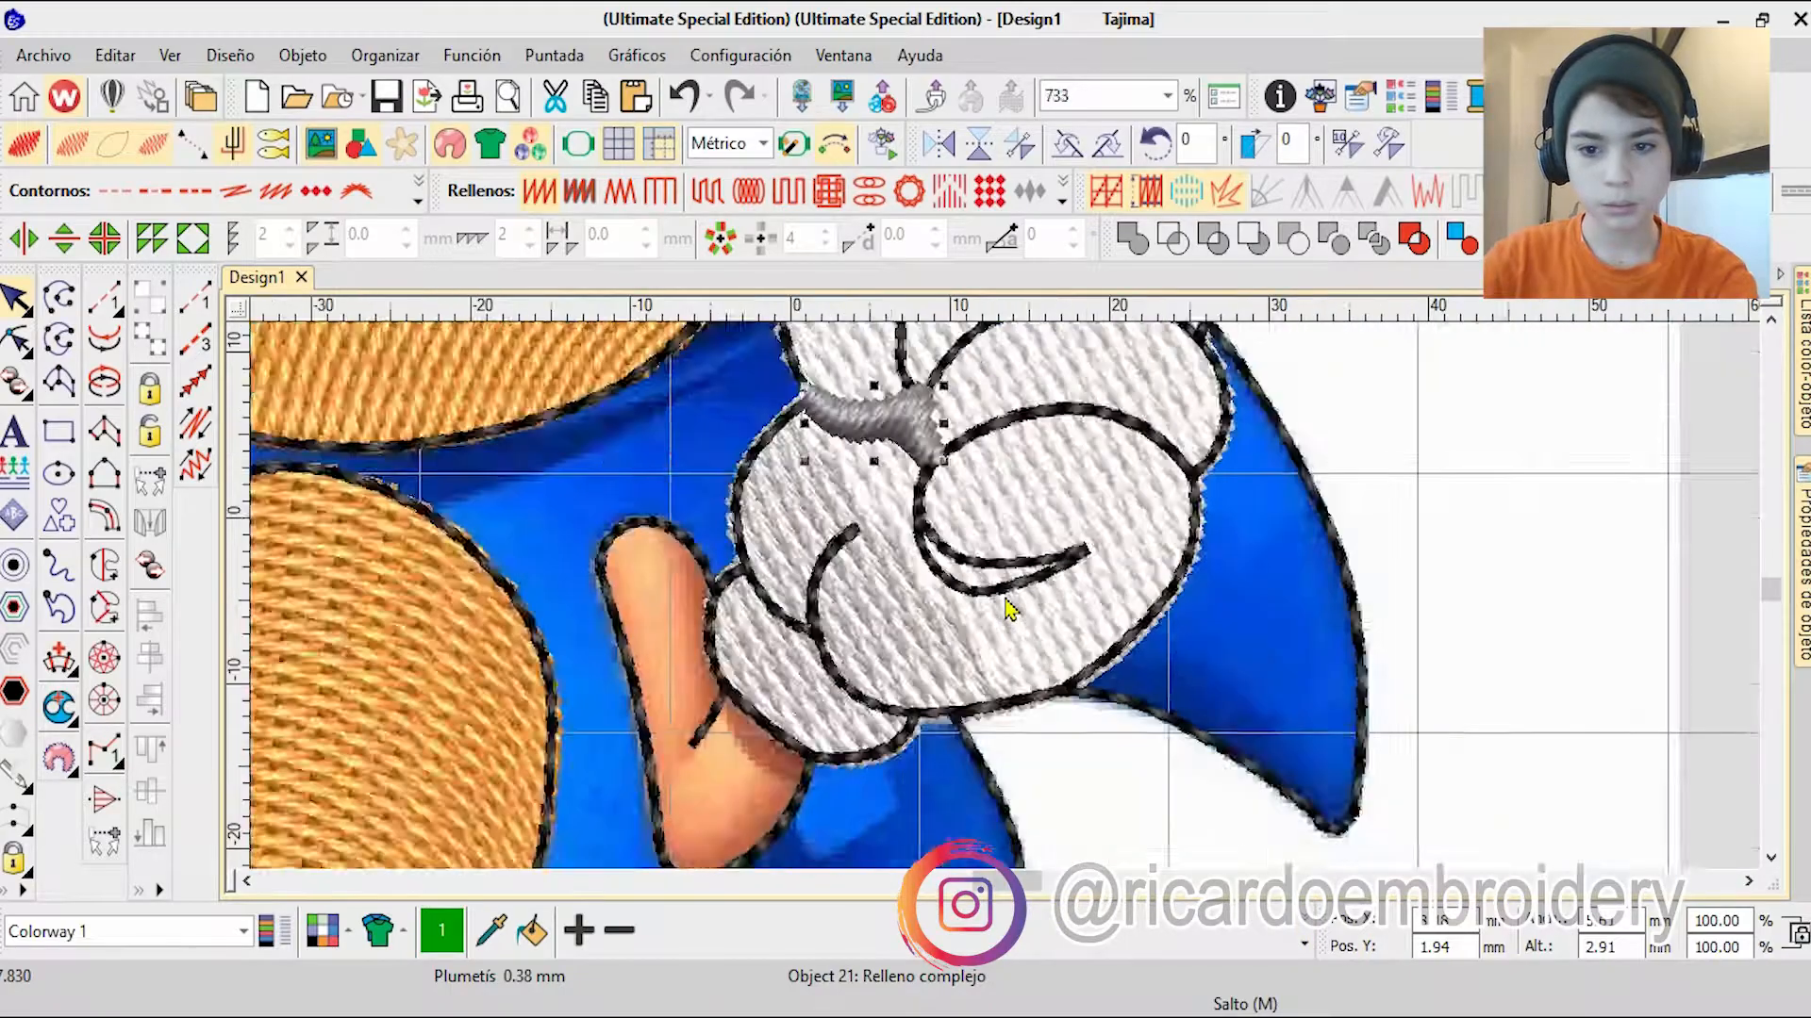
{"action": "left_click", "coordinate": [1802, 367]}
{"action": "left_click_drag", "start_coordinate": [1381, 862], "coordinate": [1380, 604]}
{"action": "left_click_drag", "start_coordinate": [1402, 771], "coordinate": [1396, 769]}
{"action": "left_click_drag", "start_coordinate": [1382, 661], "coordinate": [1401, 826]}
{"action": "key", "text": "Escape"}
Step: Start a complex fill on the curved crease inside the lowest curled finger, placing boundary points from its tip along the lower edge
{"action": "scroll", "coordinate": [998, 501], "scroll_direction": "up", "scroll_amount": 2}
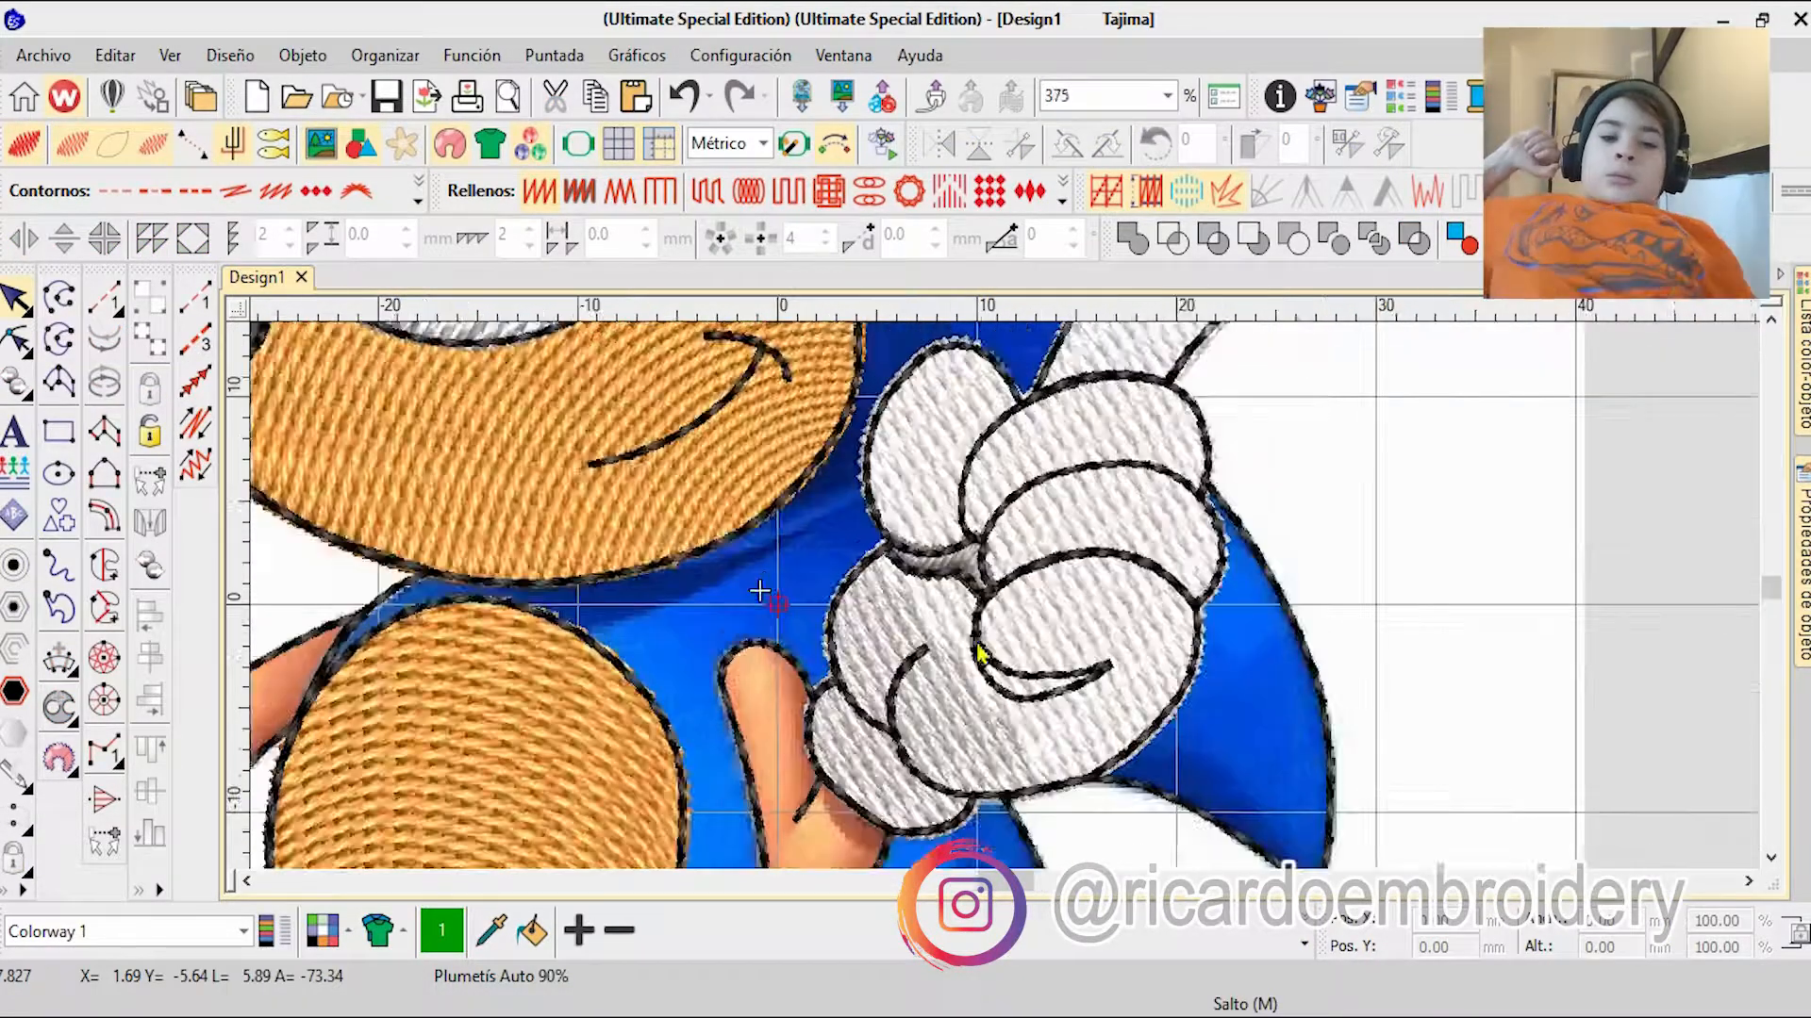
{"action": "scroll", "coordinate": [1012, 579], "scroll_direction": "up", "scroll_amount": 1}
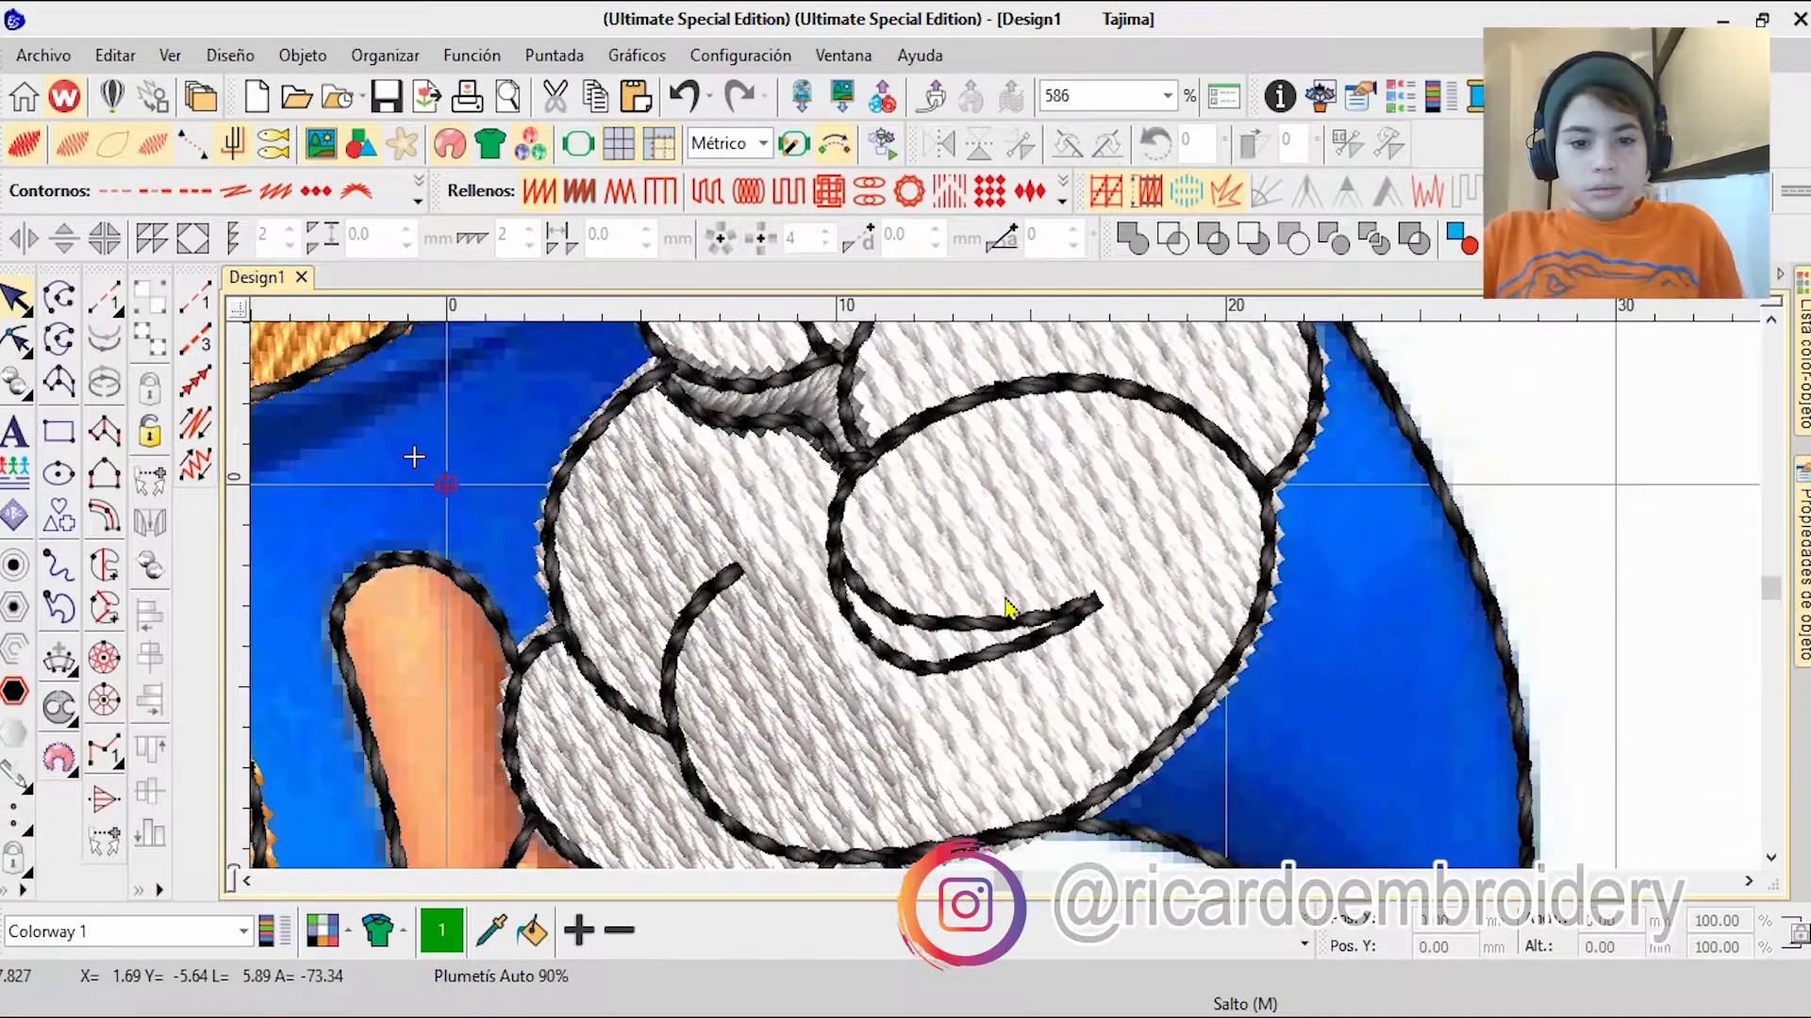
{"action": "scroll", "coordinate": [1164, 626], "scroll_direction": "up", "scroll_amount": 6}
{"action": "left_click", "coordinate": [103, 566]}
{"action": "left_click", "coordinate": [899, 525]}
{"action": "left_click", "coordinate": [933, 572]}
{"action": "right_click", "coordinate": [776, 675]}
{"action": "right_click", "coordinate": [693, 689]}
{"action": "right_click", "coordinate": [424, 652]}
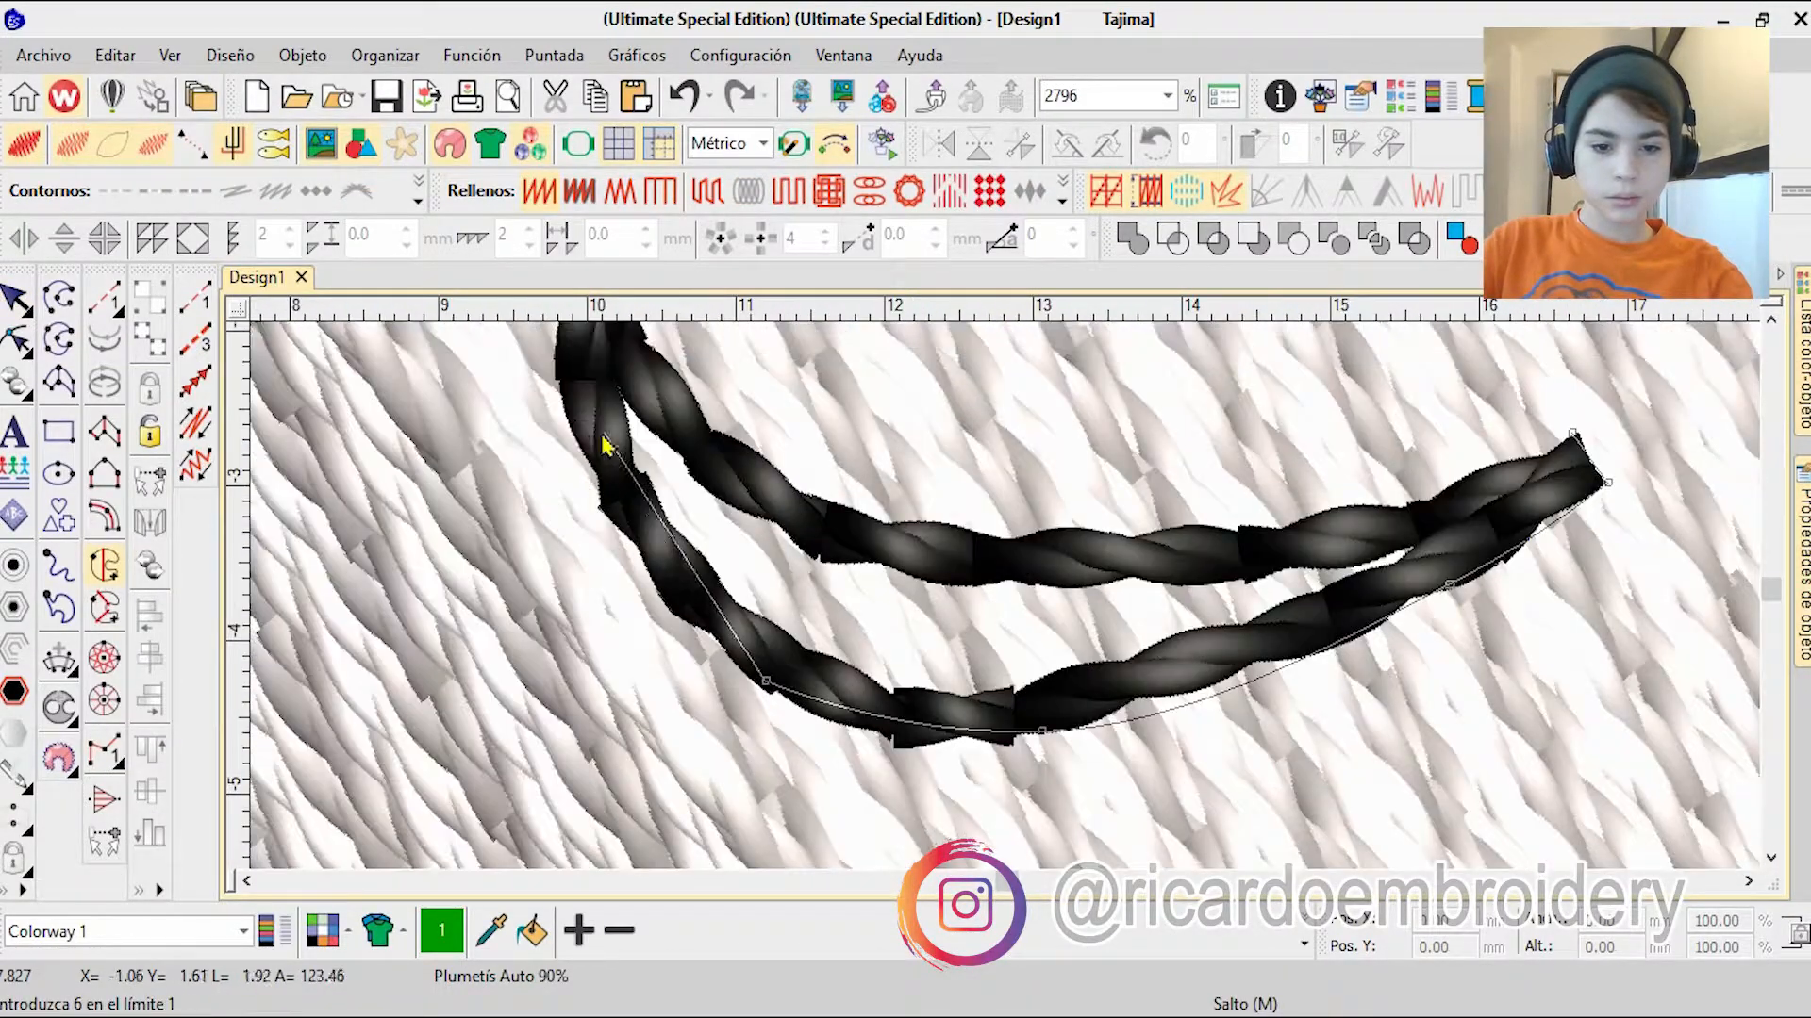
Step: Retrace the crease's lower edge, complete its boundary back along the upper edge and generate the fill
{"action": "scroll", "coordinate": [603, 439], "scroll_direction": "down", "scroll_amount": 2}
{"action": "right_click", "coordinate": [933, 669]}
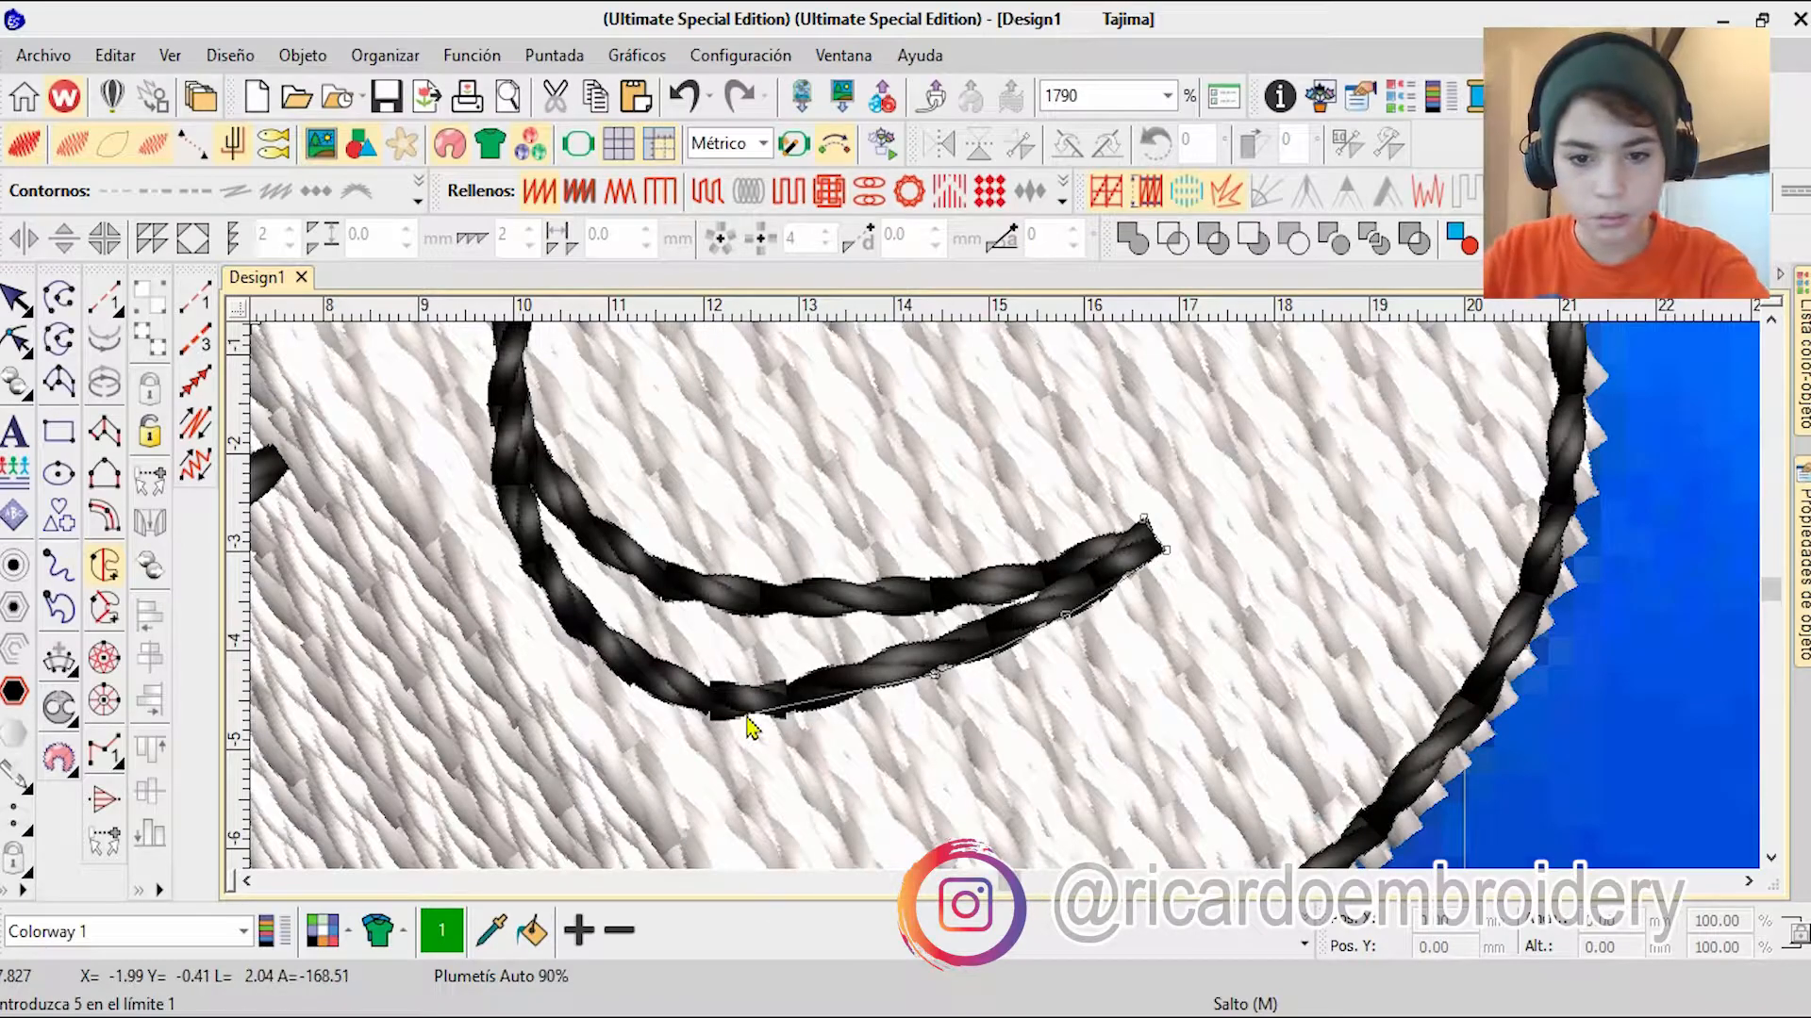
{"action": "left_click", "coordinate": [491, 378]}
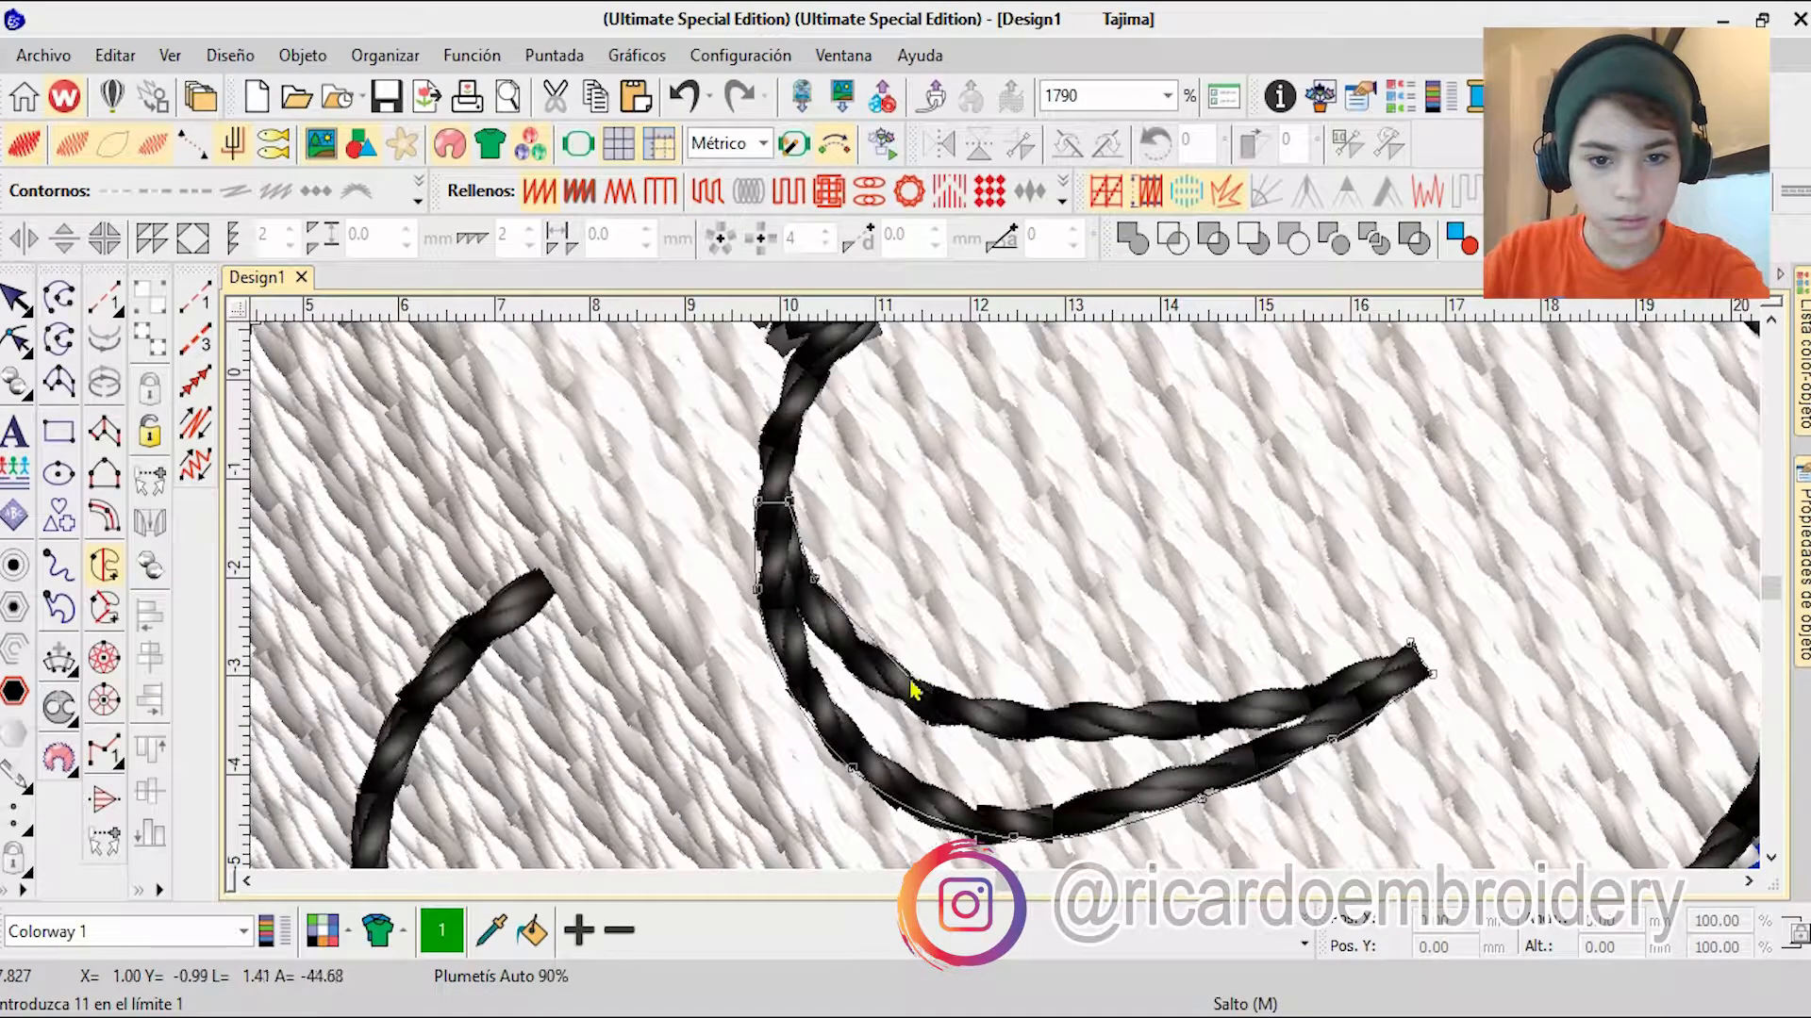
{"action": "key", "text": "Return"}
{"action": "key", "text": "Return"}
Step: Colour the crease fill grey, colour 7, and move it ahead of the black outlines in the sequence
{"action": "scroll", "coordinate": [1018, 607], "scroll_direction": "down", "scroll_amount": 6}
{"action": "scroll", "coordinate": [1019, 607], "scroll_direction": "up", "scroll_amount": 2}
{"action": "left_click", "coordinate": [1305, 943]}
{"action": "left_click", "coordinate": [889, 833]}
{"action": "left_click", "coordinate": [1803, 368]}
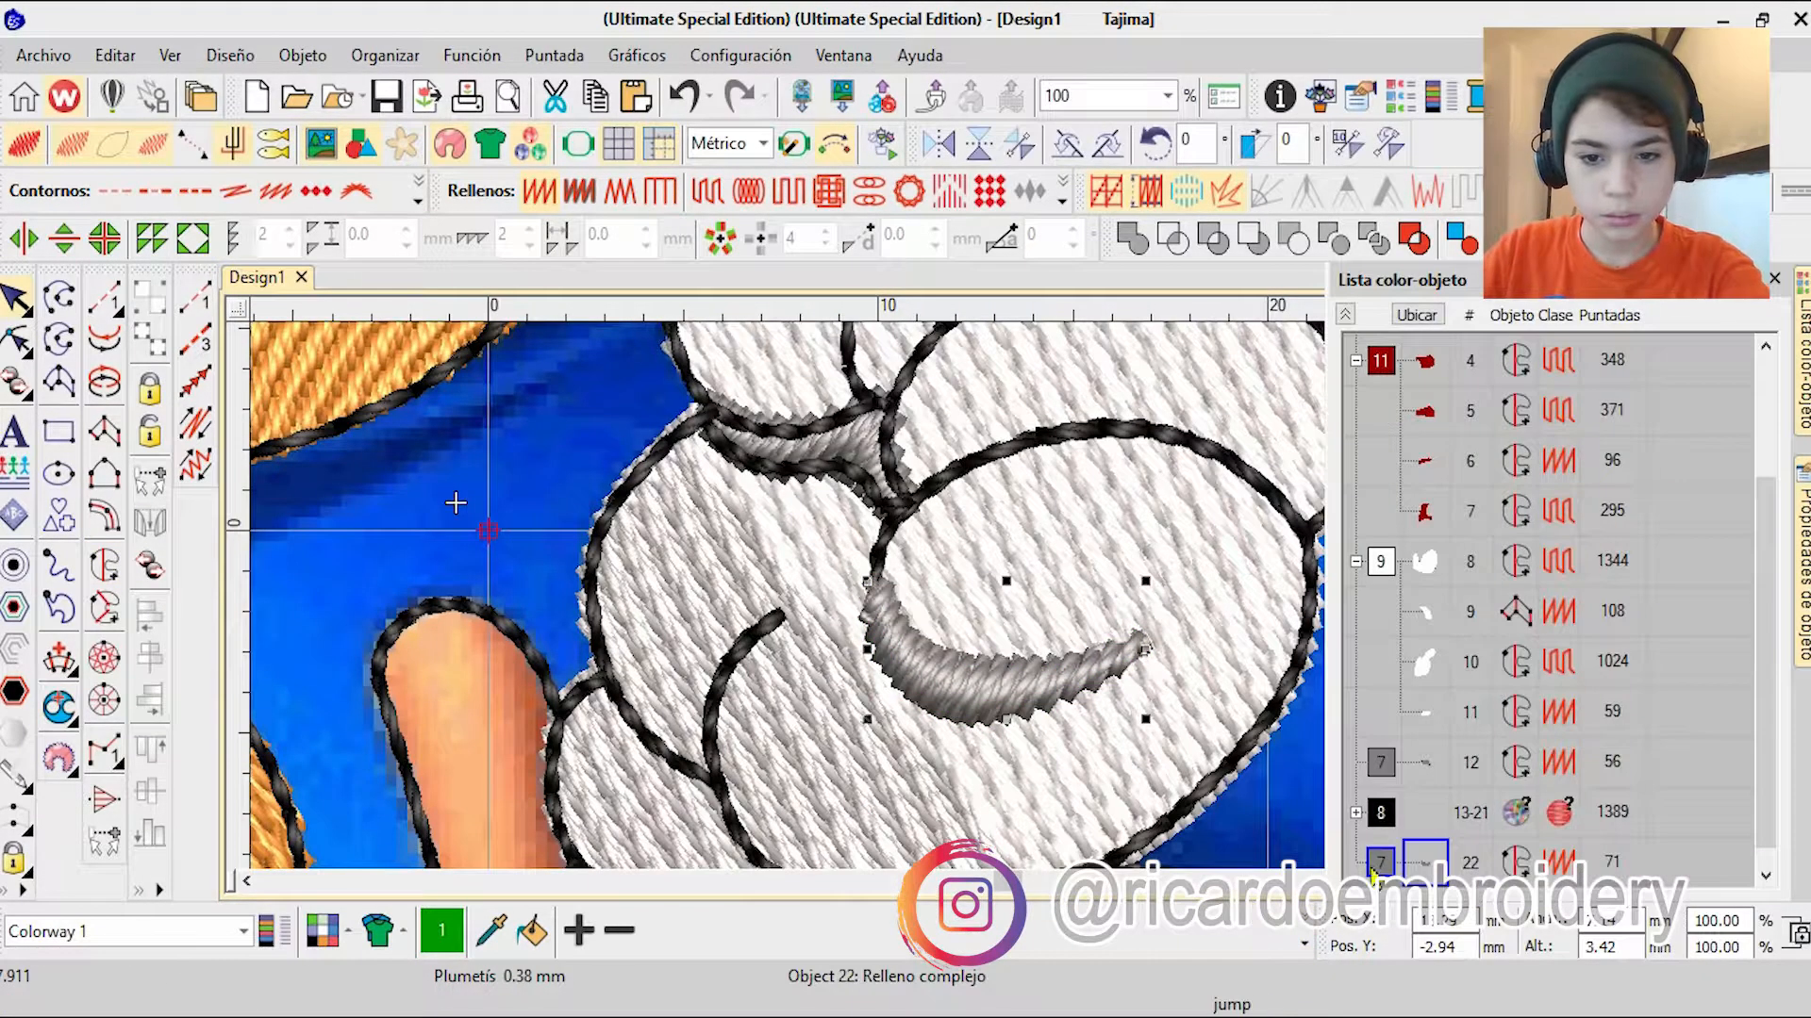
{"action": "left_click_drag", "start_coordinate": [1424, 858], "coordinate": [1424, 788]}
Step: Start a complex fill on the blue head, tracing its boundary around the far ear to where the ear meets the head
{"action": "scroll", "coordinate": [1035, 646], "scroll_direction": "down", "scroll_amount": 3}
{"action": "scroll", "coordinate": [1036, 646], "scroll_direction": "down", "scroll_amount": 5}
{"action": "scroll", "coordinate": [999, 584], "scroll_direction": "up", "scroll_amount": 8}
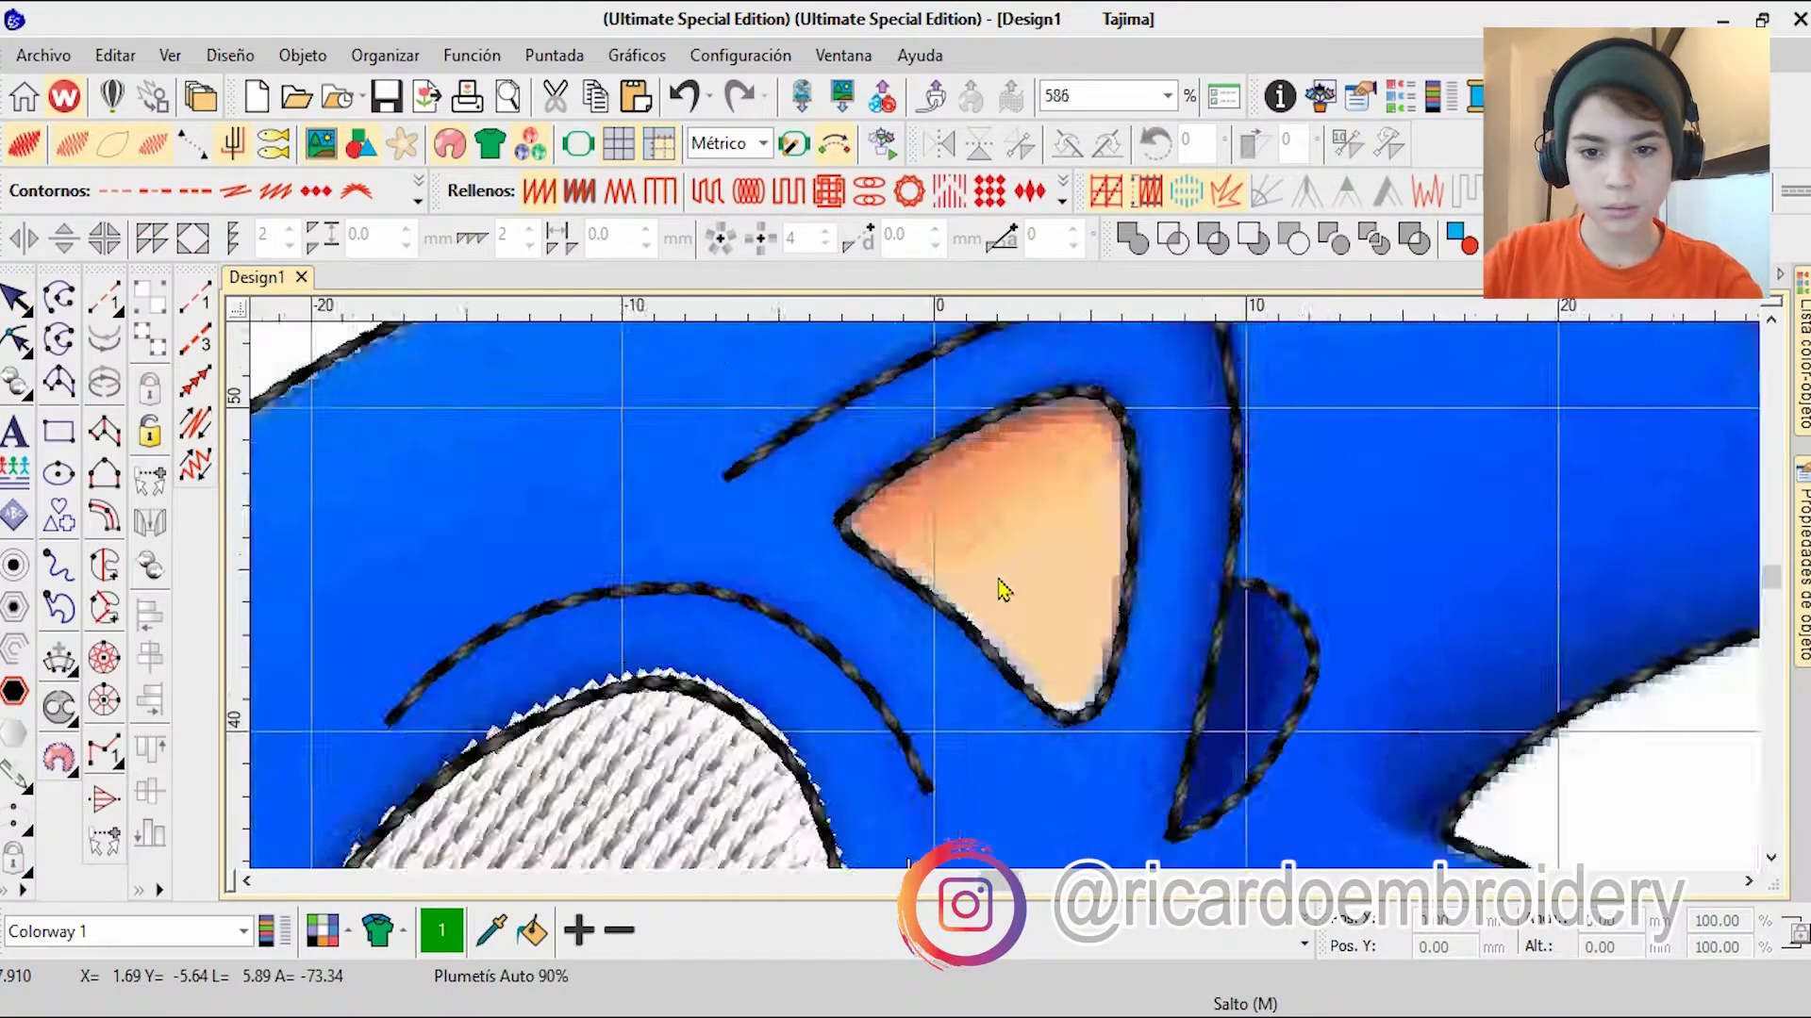
{"action": "scroll", "coordinate": [1003, 571], "scroll_direction": "down", "scroll_amount": 10}
{"action": "scroll", "coordinate": [1004, 567], "scroll_direction": "up", "scroll_amount": 5}
{"action": "scroll", "coordinate": [408, 606], "scroll_direction": "up", "scroll_amount": 4}
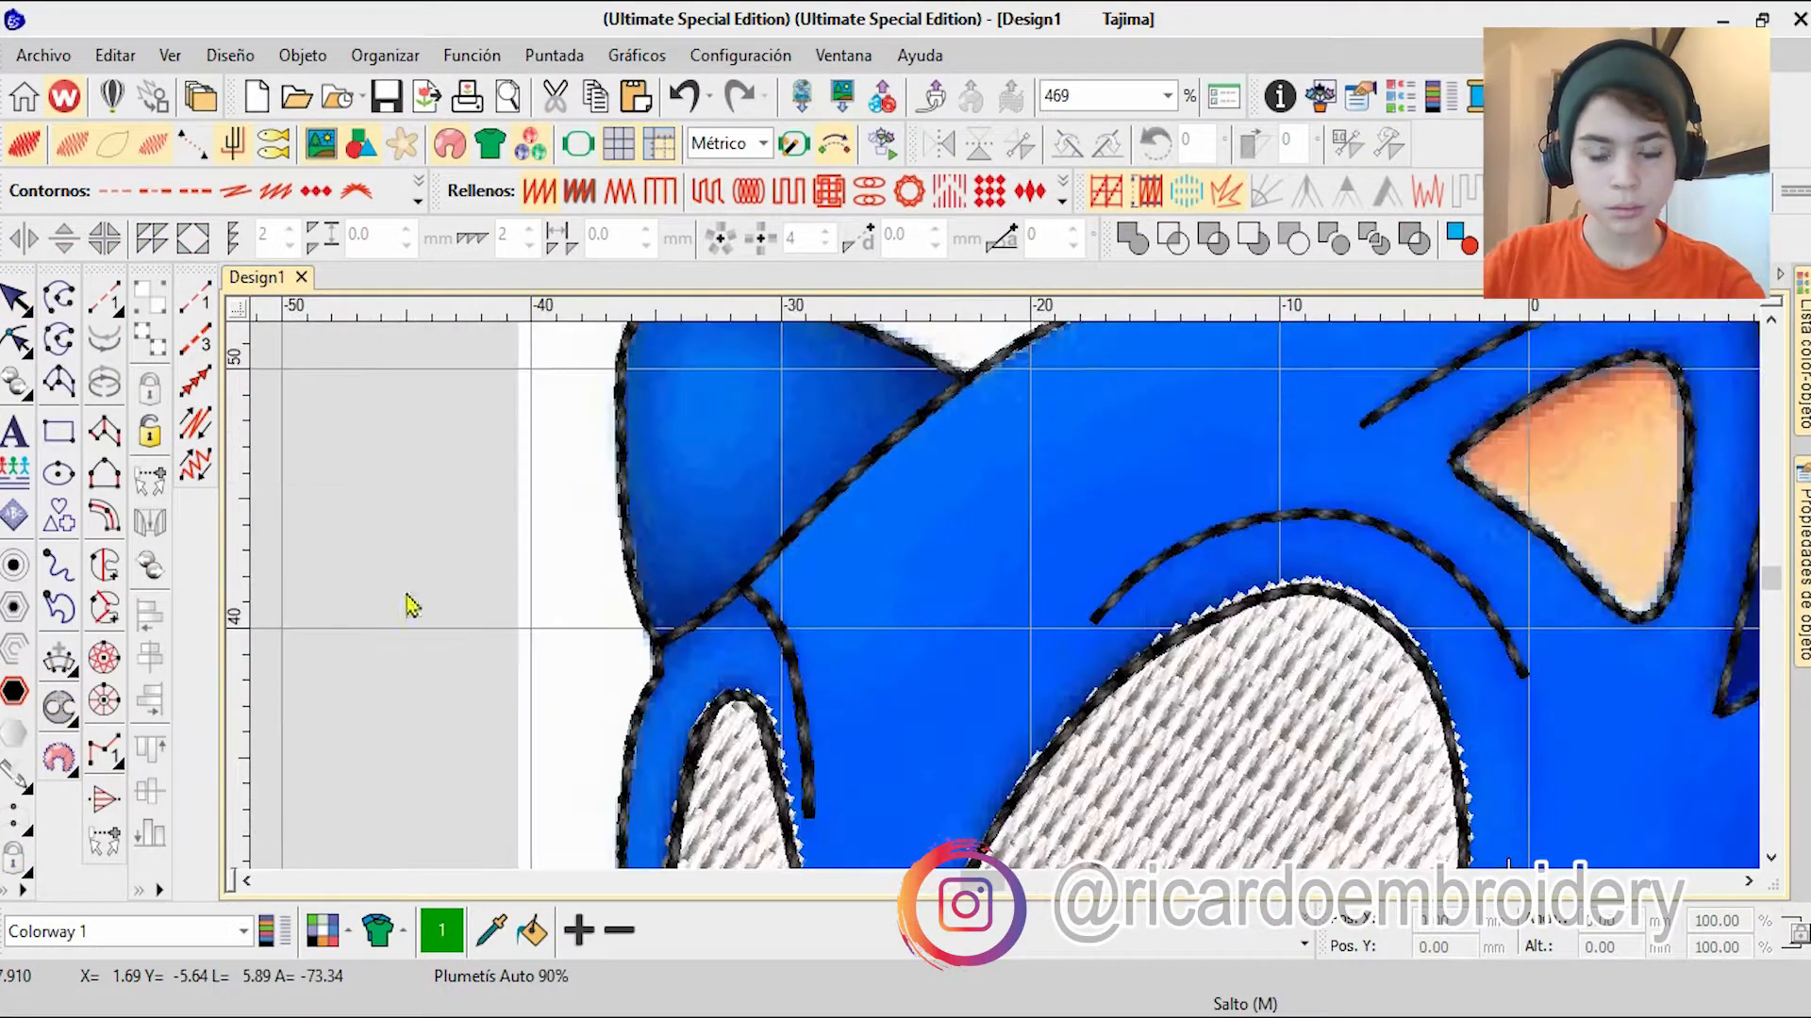
{"action": "scroll", "coordinate": [1002, 614], "scroll_direction": "down", "scroll_amount": 5}
{"action": "scroll", "coordinate": [1030, 707], "scroll_direction": "up", "scroll_amount": 10}
{"action": "scroll", "coordinate": [832, 514], "scroll_direction": "down", "scroll_amount": 5}
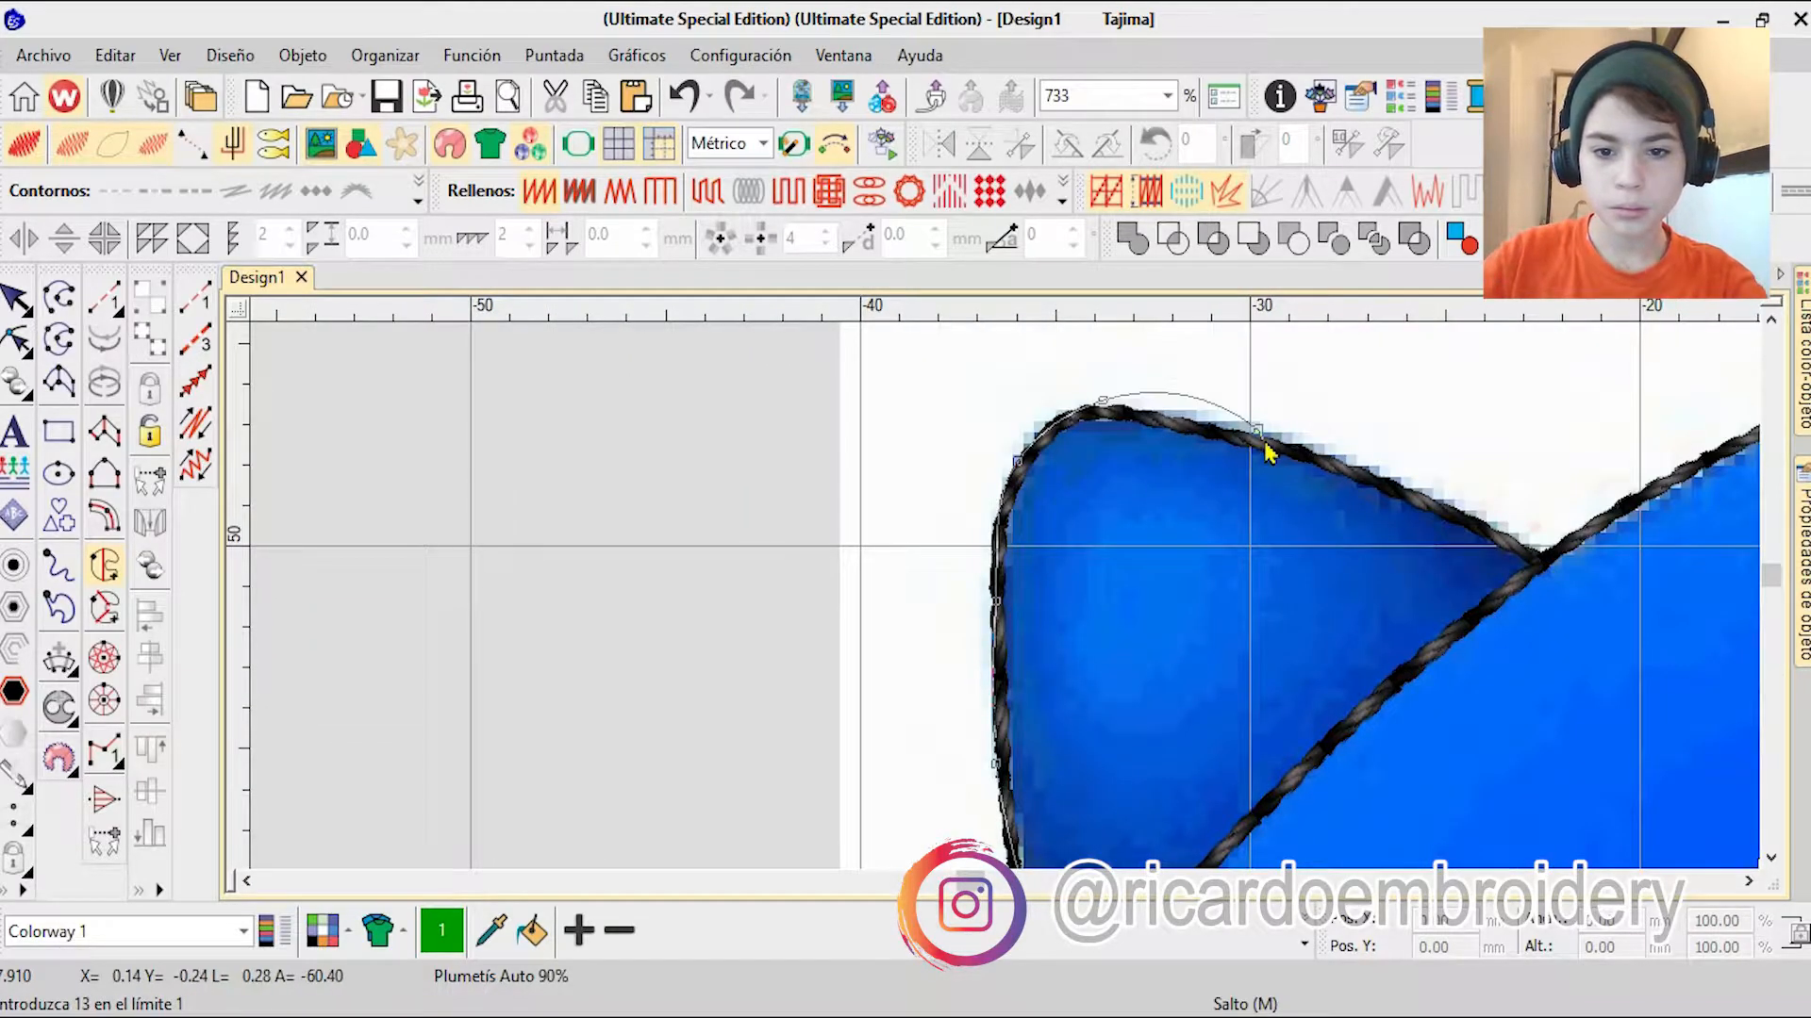
{"action": "right_click", "coordinate": [1514, 538]}
{"action": "left_click", "coordinate": [1539, 559]}
Step: Continue the blue fill's boundary along the top of the head and down the back of the uppermost spike towards its tip
{"action": "right_click", "coordinate": [1708, 453]}
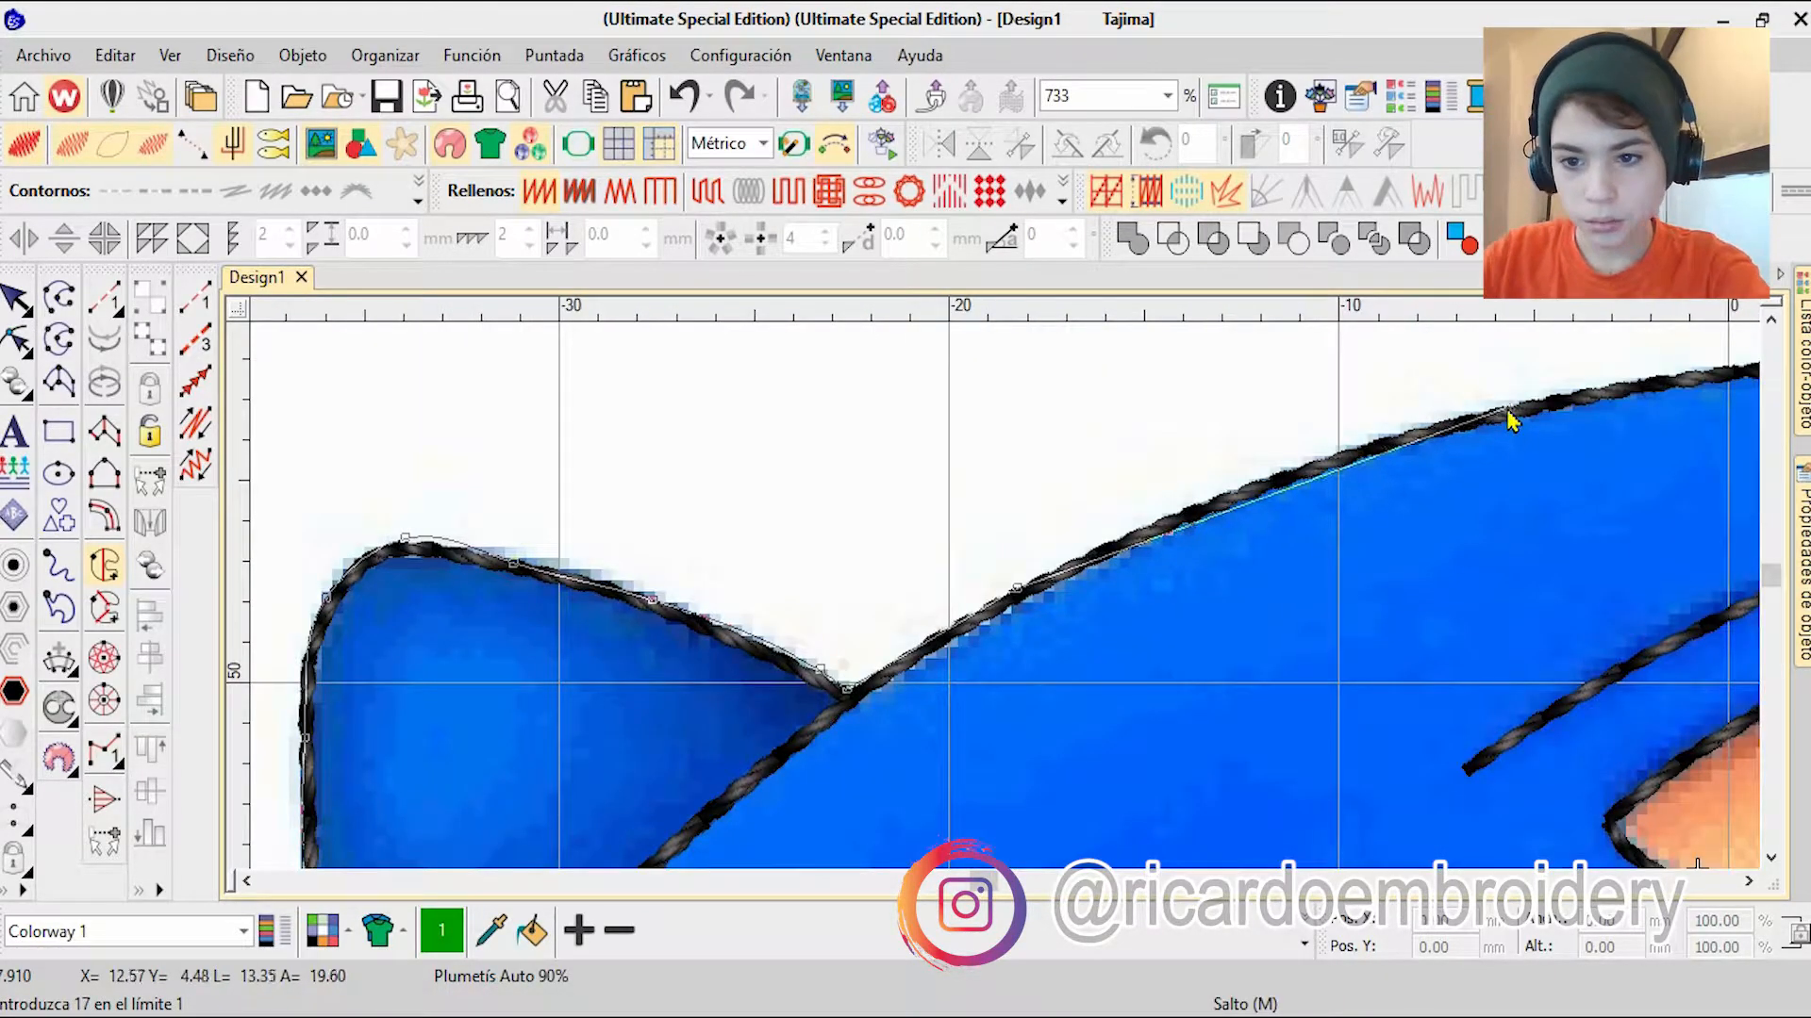
{"action": "right_click", "coordinate": [1509, 406]}
{"action": "right_click", "coordinate": [1573, 470]}
{"action": "scroll", "coordinate": [1572, 651], "scroll_direction": "up", "scroll_amount": 2}
{"action": "right_click", "coordinate": [1003, 602]}
{"action": "right_click", "coordinate": [1155, 689]}
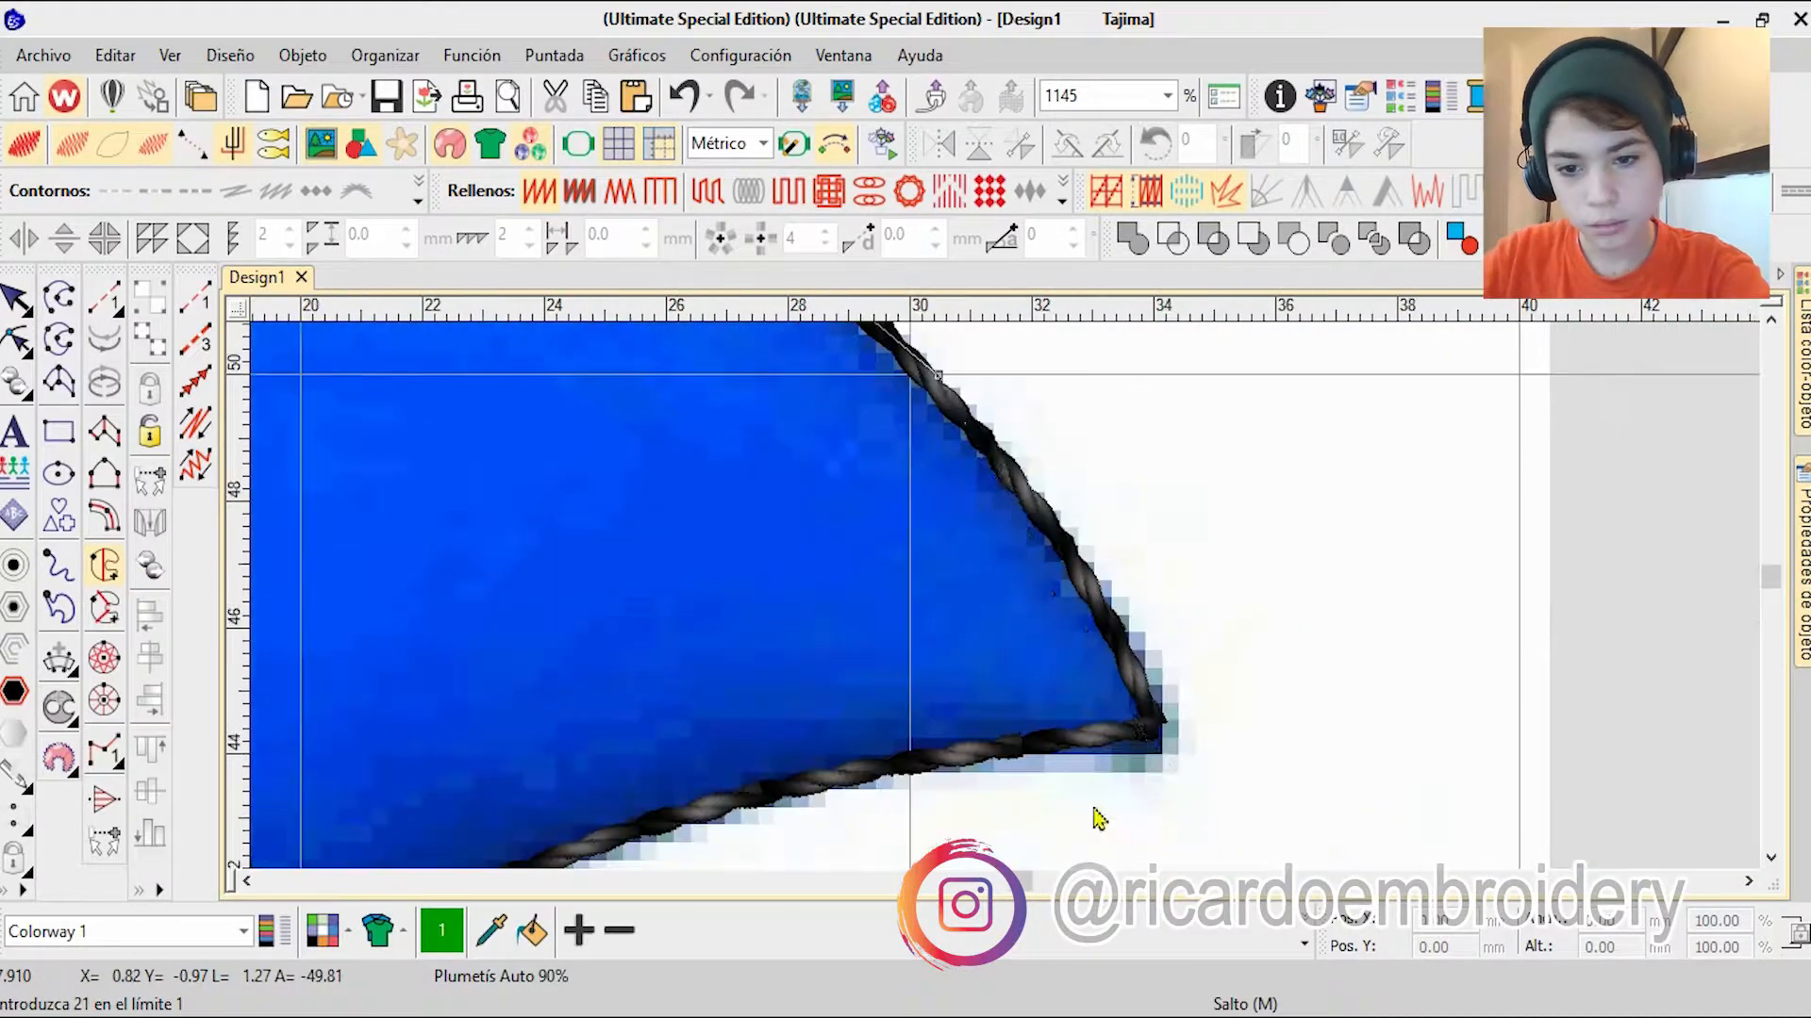
Step: Continue the blue fill's boundary around the uppermost spike's tip and along its underside to the notch above the second spike
{"action": "right_click", "coordinate": [1155, 741]}
{"action": "right_click", "coordinate": [630, 837]}
{"action": "right_click", "coordinate": [803, 641]}
{"action": "right_click", "coordinate": [873, 615]}
{"action": "left_click", "coordinate": [829, 716]}
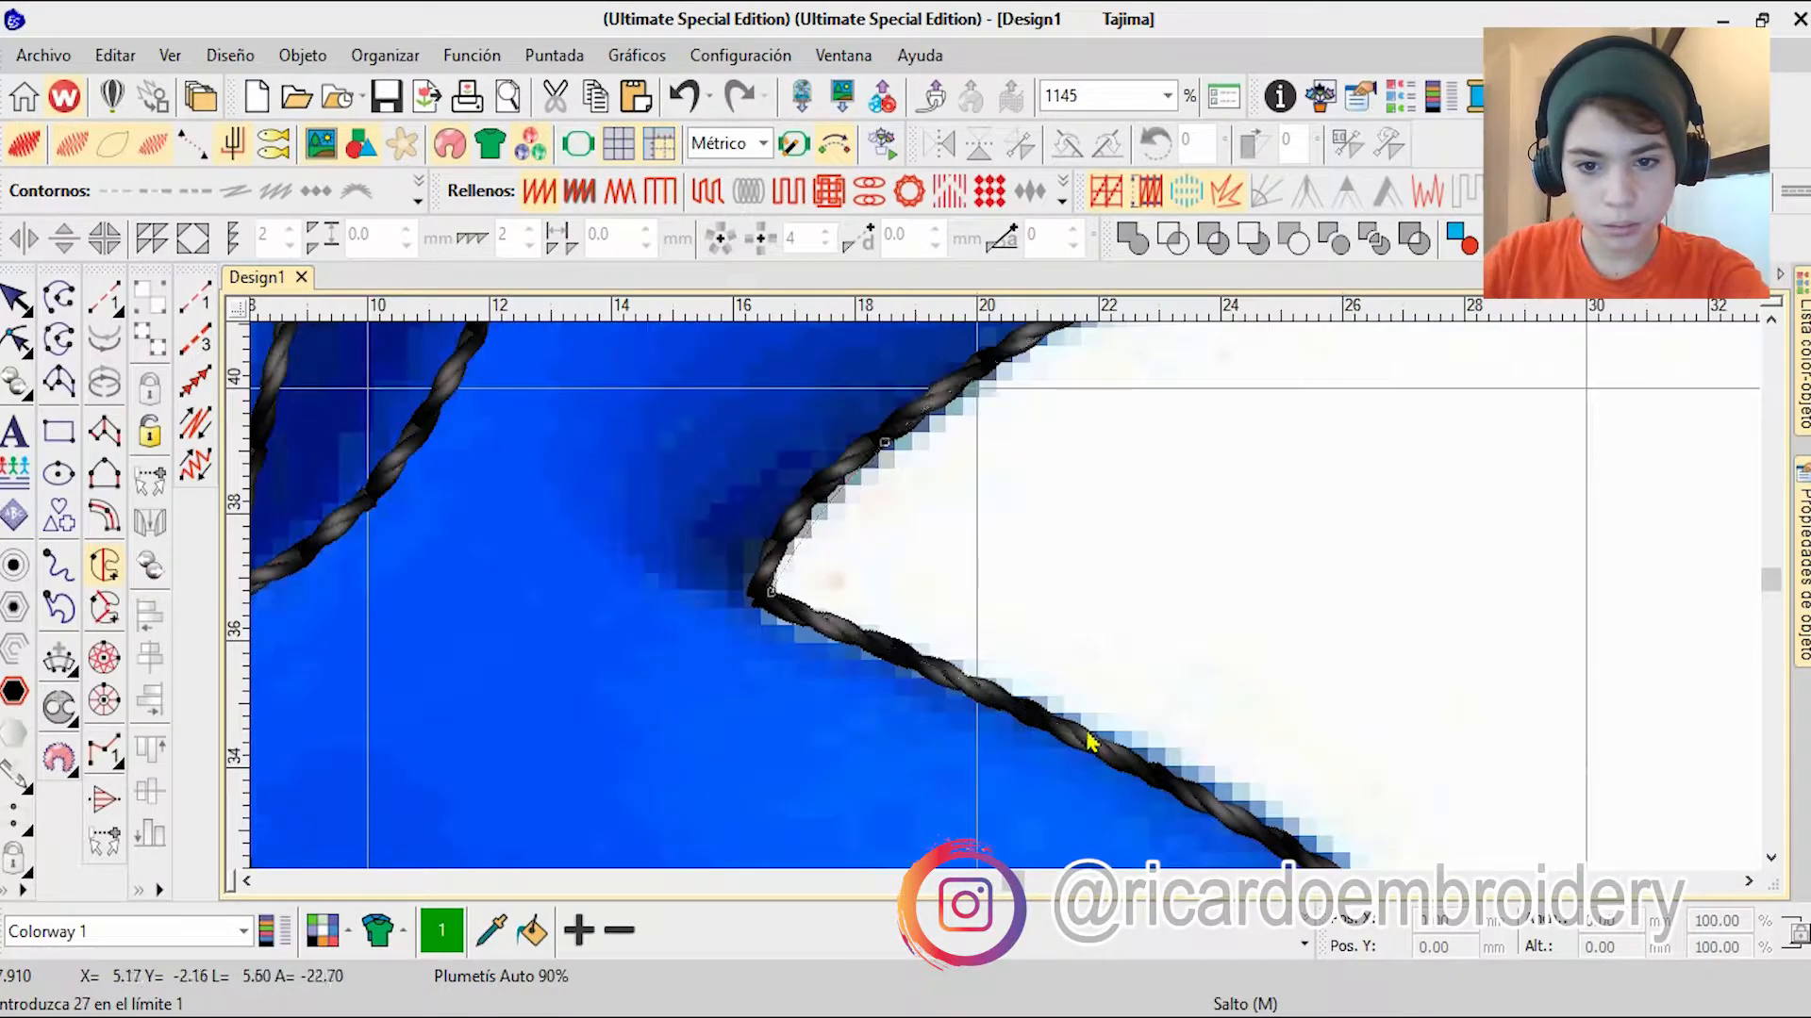
Step: Continue the blue fill's boundary along the second spike's outer edge, around its tip and back along the underside to the pointing finger
{"action": "right_click", "coordinate": [1083, 732]}
{"action": "right_click", "coordinate": [1367, 849]}
{"action": "right_click", "coordinate": [1243, 821]}
{"action": "right_click", "coordinate": [1106, 740]}
{"action": "right_click", "coordinate": [1075, 815]}
{"action": "right_click", "coordinate": [1020, 811]}
{"action": "right_click", "coordinate": [983, 731]}
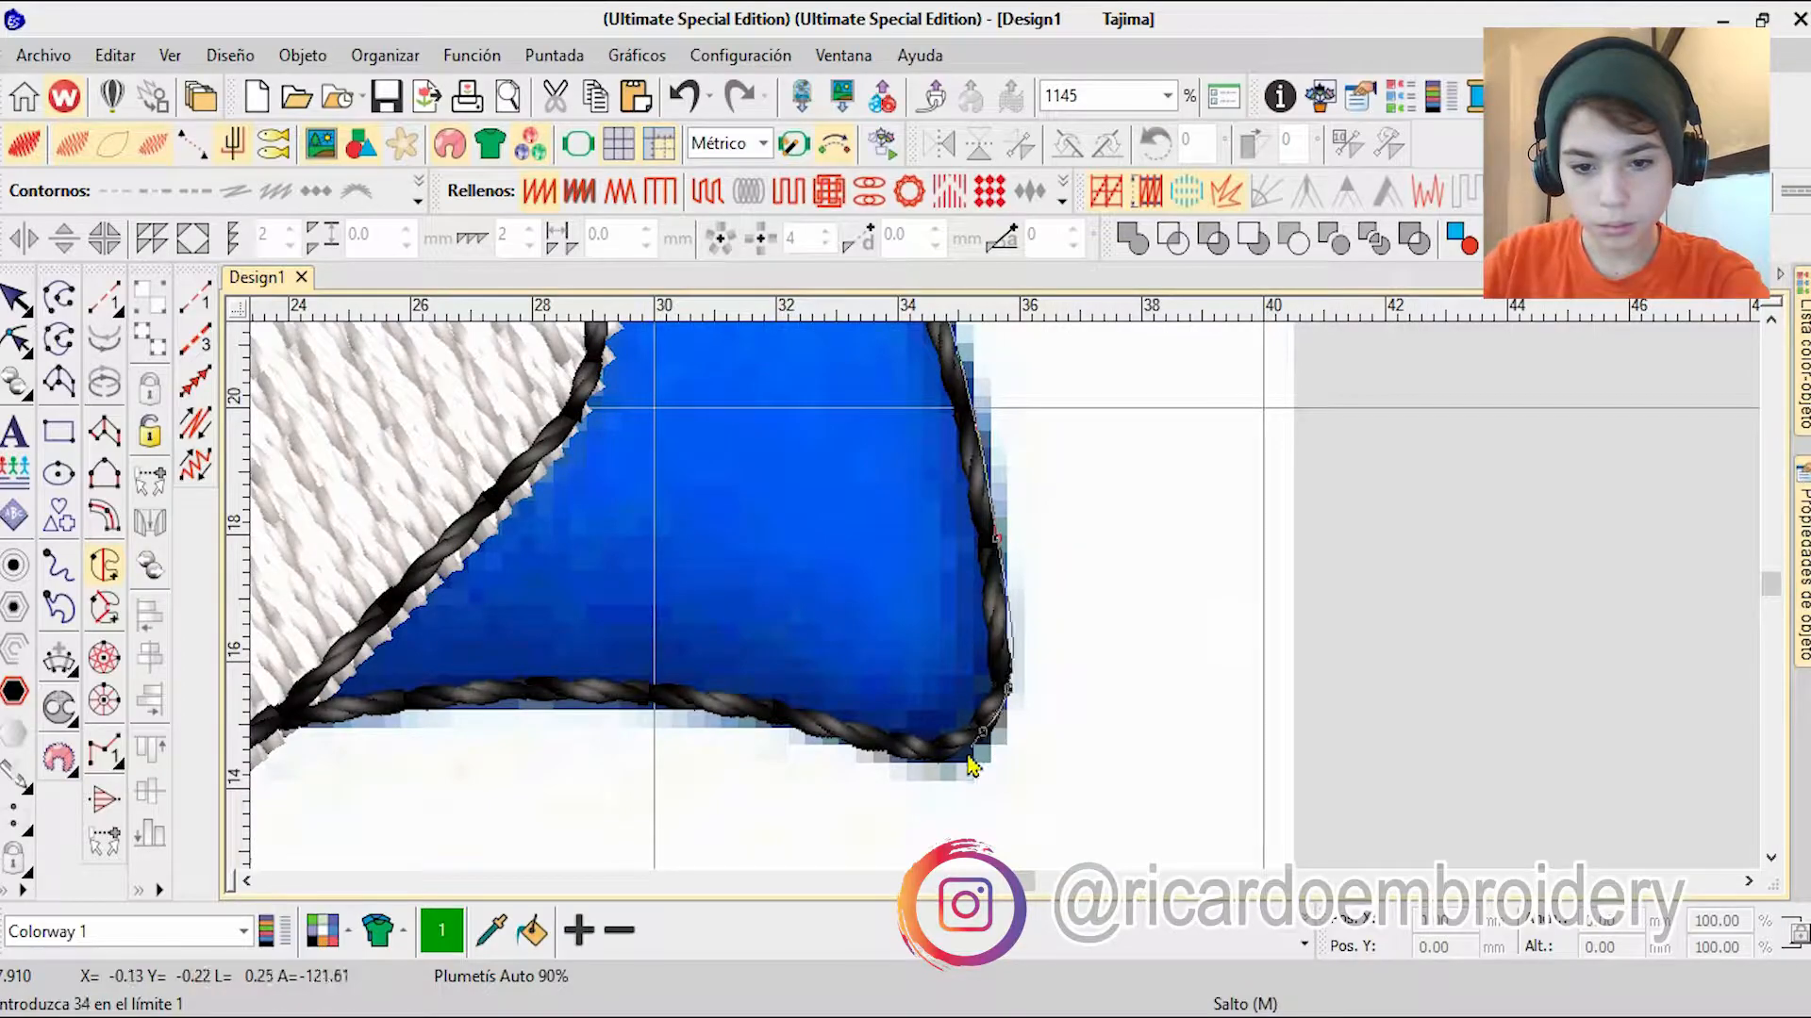
{"action": "right_click", "coordinate": [553, 696]}
{"action": "right_click", "coordinate": [422, 702]}
Step: Continue the blue fill's boundary along the second spike's underside to the hand, then up and around the pointing finger
{"action": "left_click", "coordinate": [613, 661]}
{"action": "right_click", "coordinate": [699, 569]}
{"action": "right_click", "coordinate": [783, 467]}
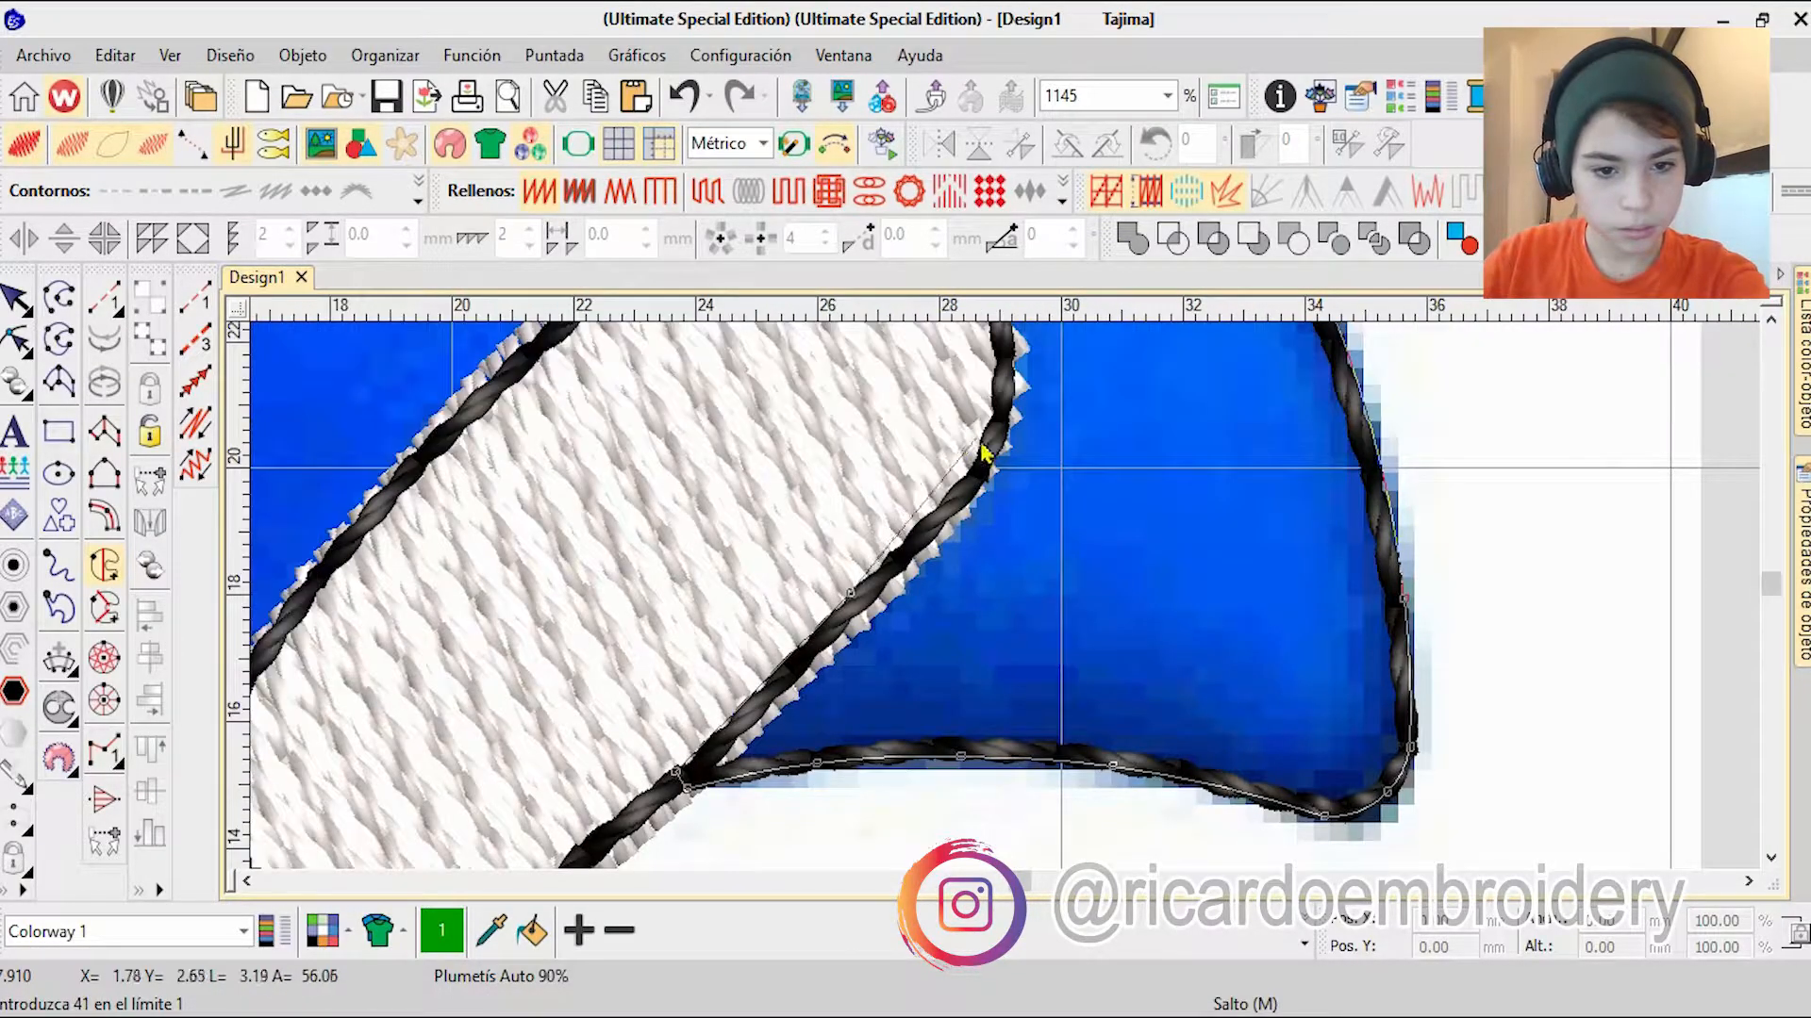
{"action": "right_click", "coordinate": [975, 459]}
{"action": "right_click", "coordinate": [996, 438]}
{"action": "right_click", "coordinate": [609, 570]}
{"action": "right_click", "coordinate": [787, 624]}
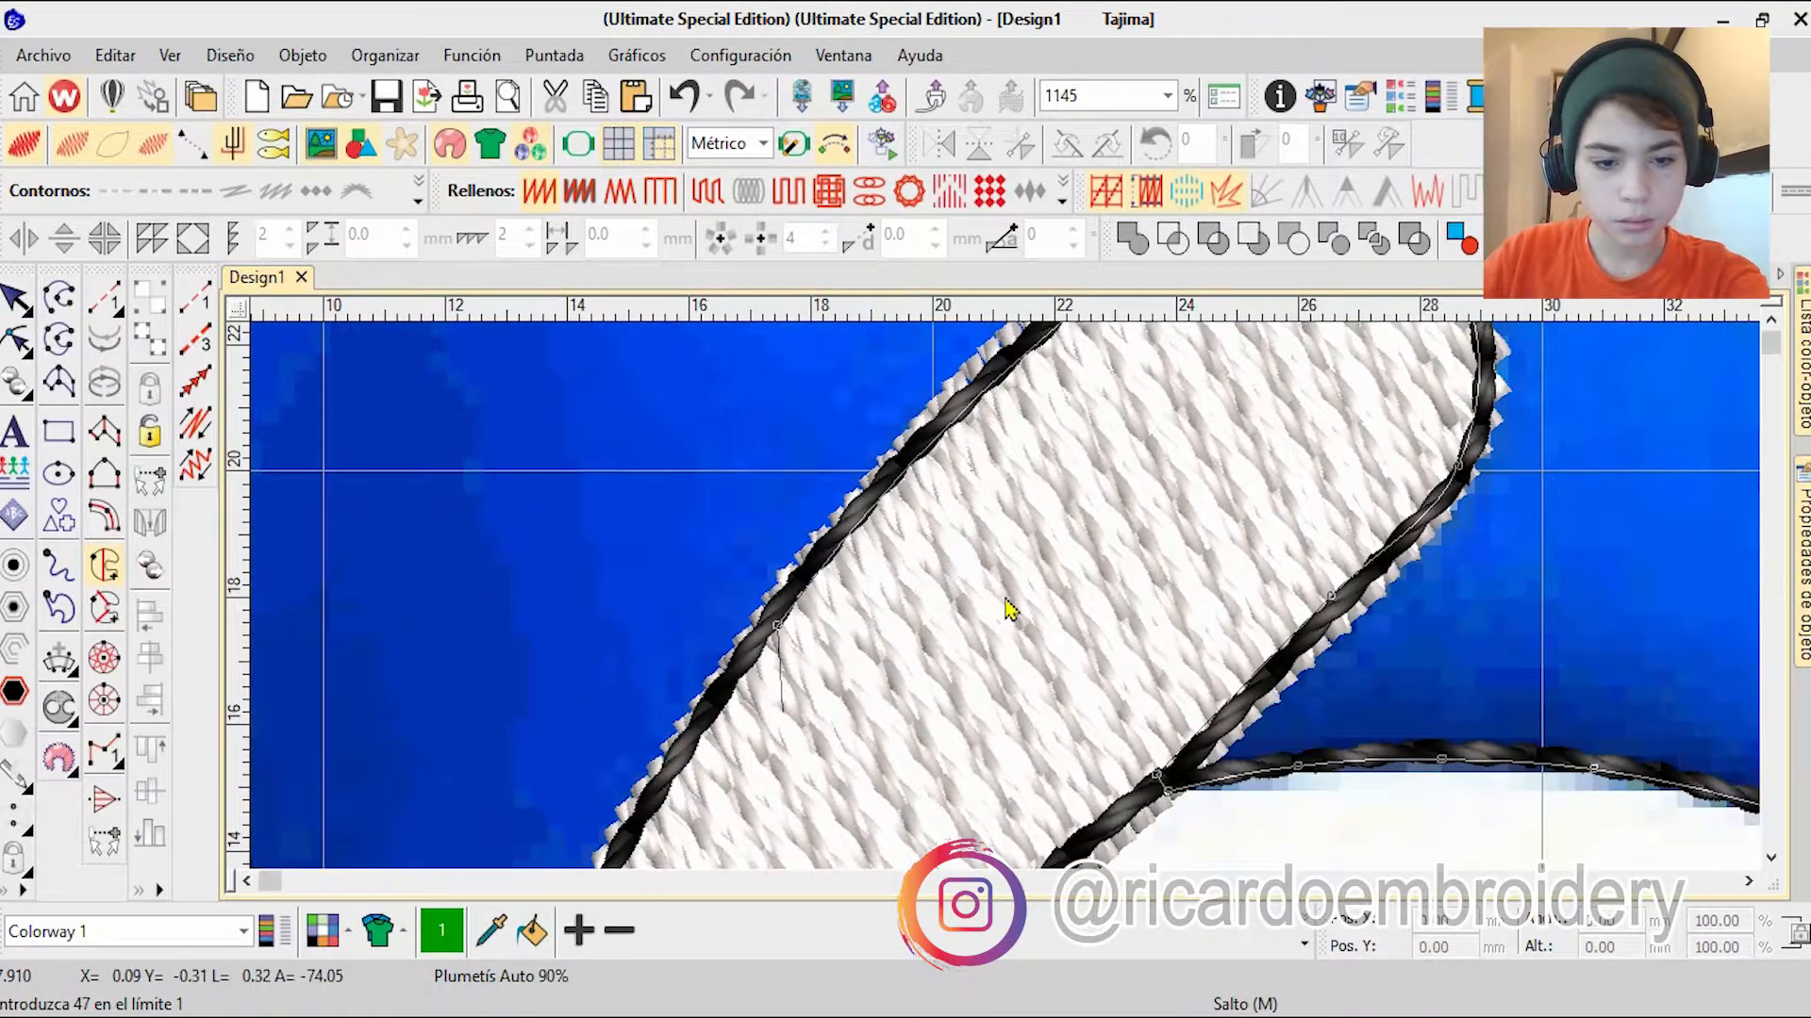
Step: Continue the blue fill's boundary down the finger's inner edge, over the adjacent rounded finger and down towards the muzzle
{"action": "scroll", "coordinate": [1008, 612], "scroll_direction": "down", "scroll_amount": 3}
{"action": "scroll", "coordinate": [992, 657], "scroll_direction": "up", "scroll_amount": 2}
{"action": "left_click", "coordinate": [967, 676]}
{"action": "left_click", "coordinate": [968, 670]}
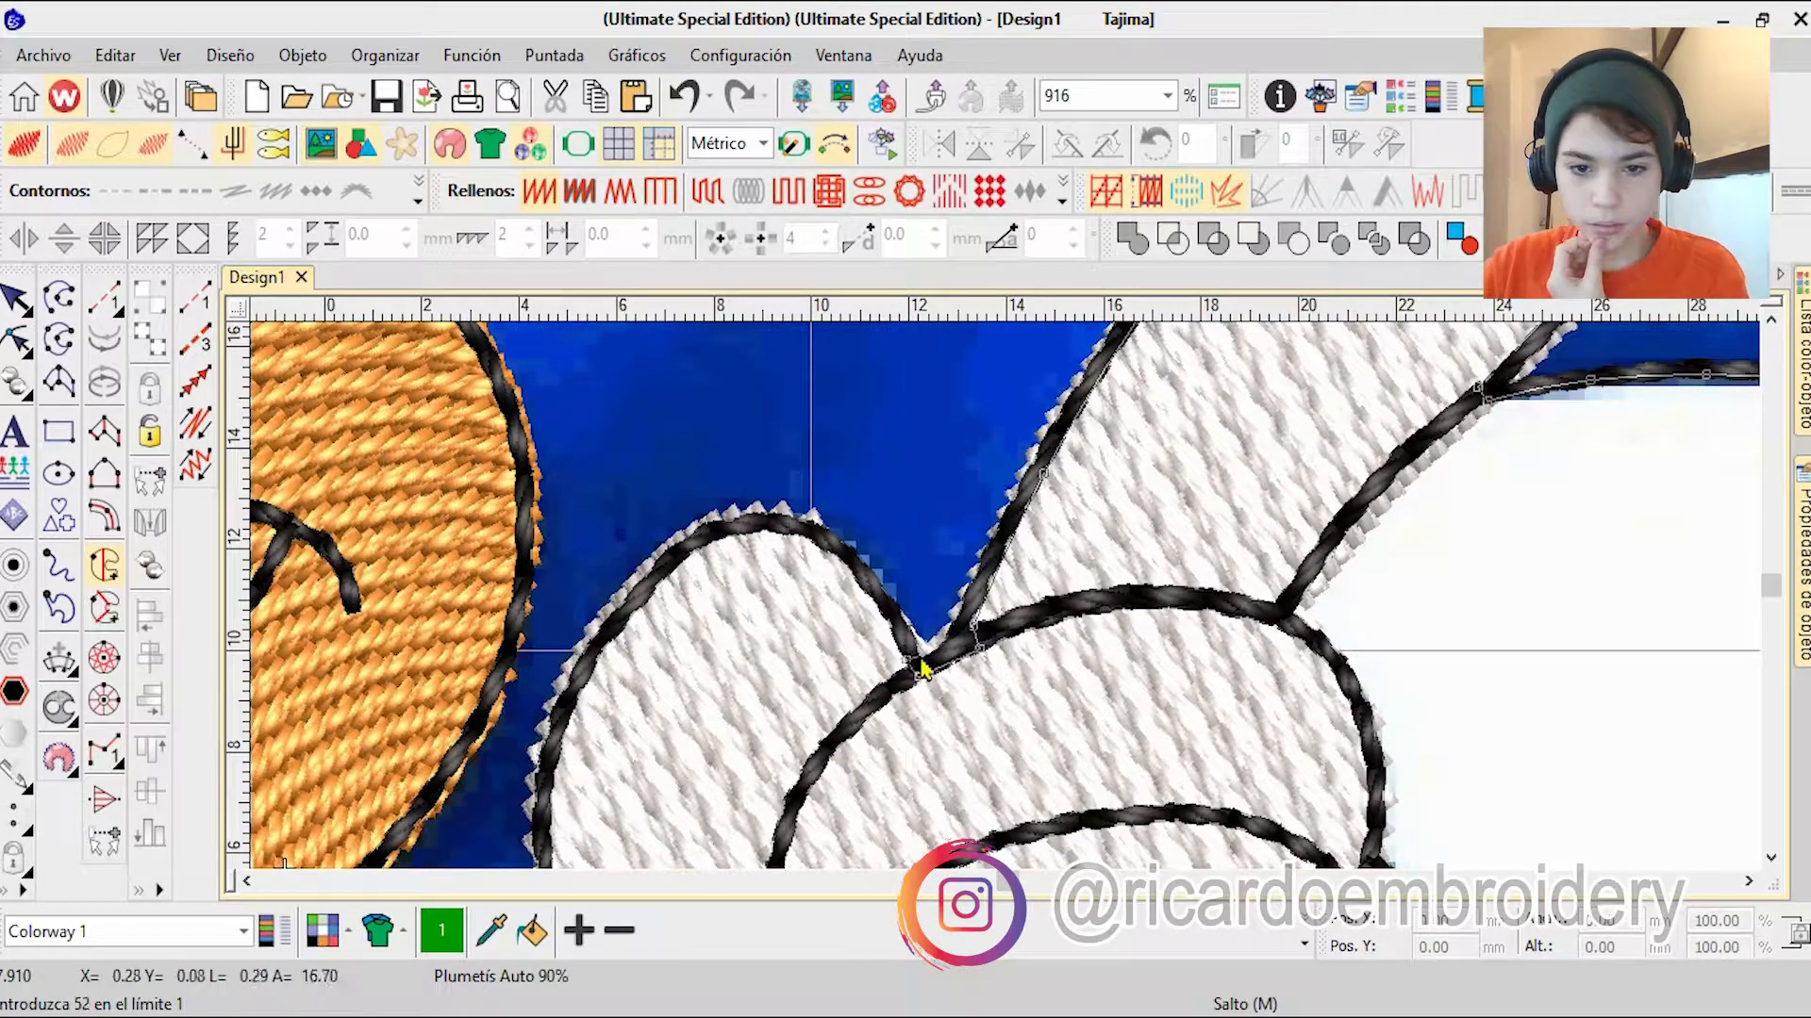
{"action": "right_click", "coordinate": [573, 717]}
{"action": "left_click", "coordinate": [552, 783]}
{"action": "scroll", "coordinate": [541, 792], "scroll_direction": "down", "scroll_amount": 2}
Step: Continue the blue fill's boundary up and over the muzzle's cheek to where it meets the large white eye
{"action": "left_click", "coordinate": [949, 569]}
{"action": "right_click", "coordinate": [974, 437]}
{"action": "right_click", "coordinate": [944, 438]}
{"action": "right_click", "coordinate": [856, 370]}
{"action": "scroll", "coordinate": [821, 370], "scroll_direction": "up", "scroll_amount": 2}
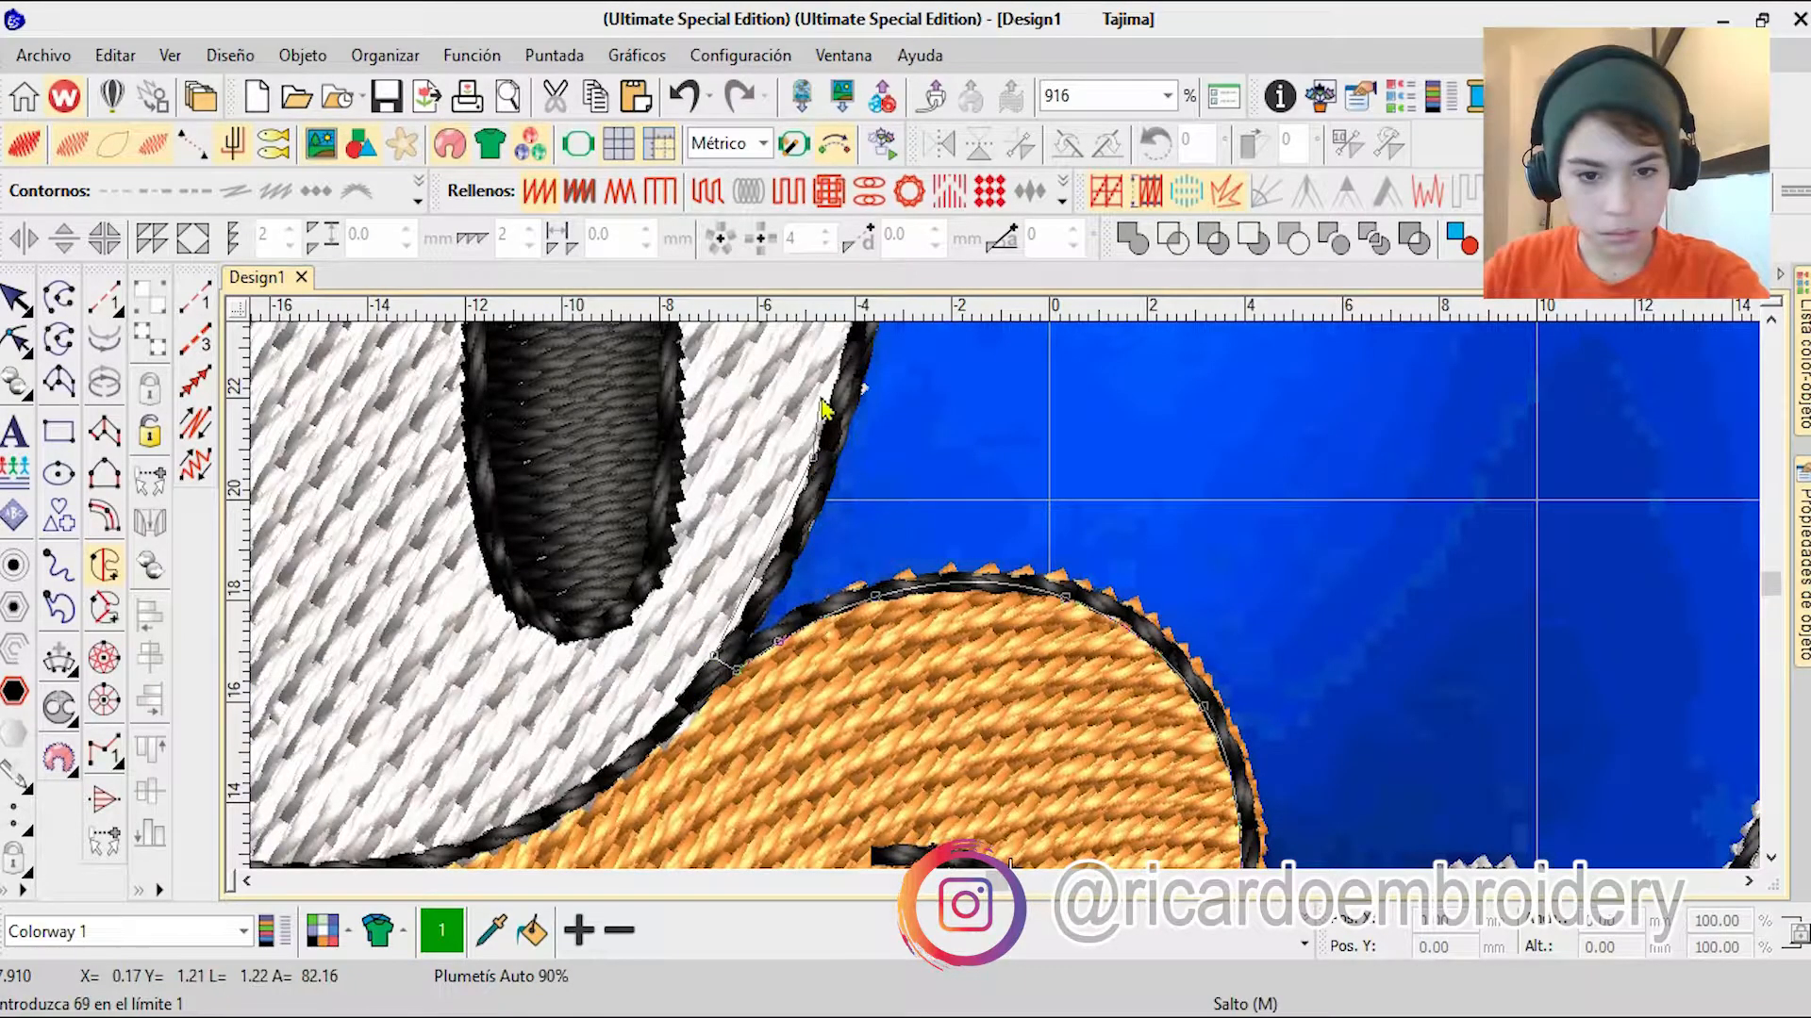
Step: Continue the blue fill's boundary up the large eye, over its top and down to the notch between the eyes
{"action": "right_click", "coordinate": [1043, 351]}
{"action": "right_click", "coordinate": [986, 476]}
{"action": "right_click", "coordinate": [866, 434]}
{"action": "right_click", "coordinate": [757, 417]}
{"action": "right_click", "coordinate": [594, 471]}
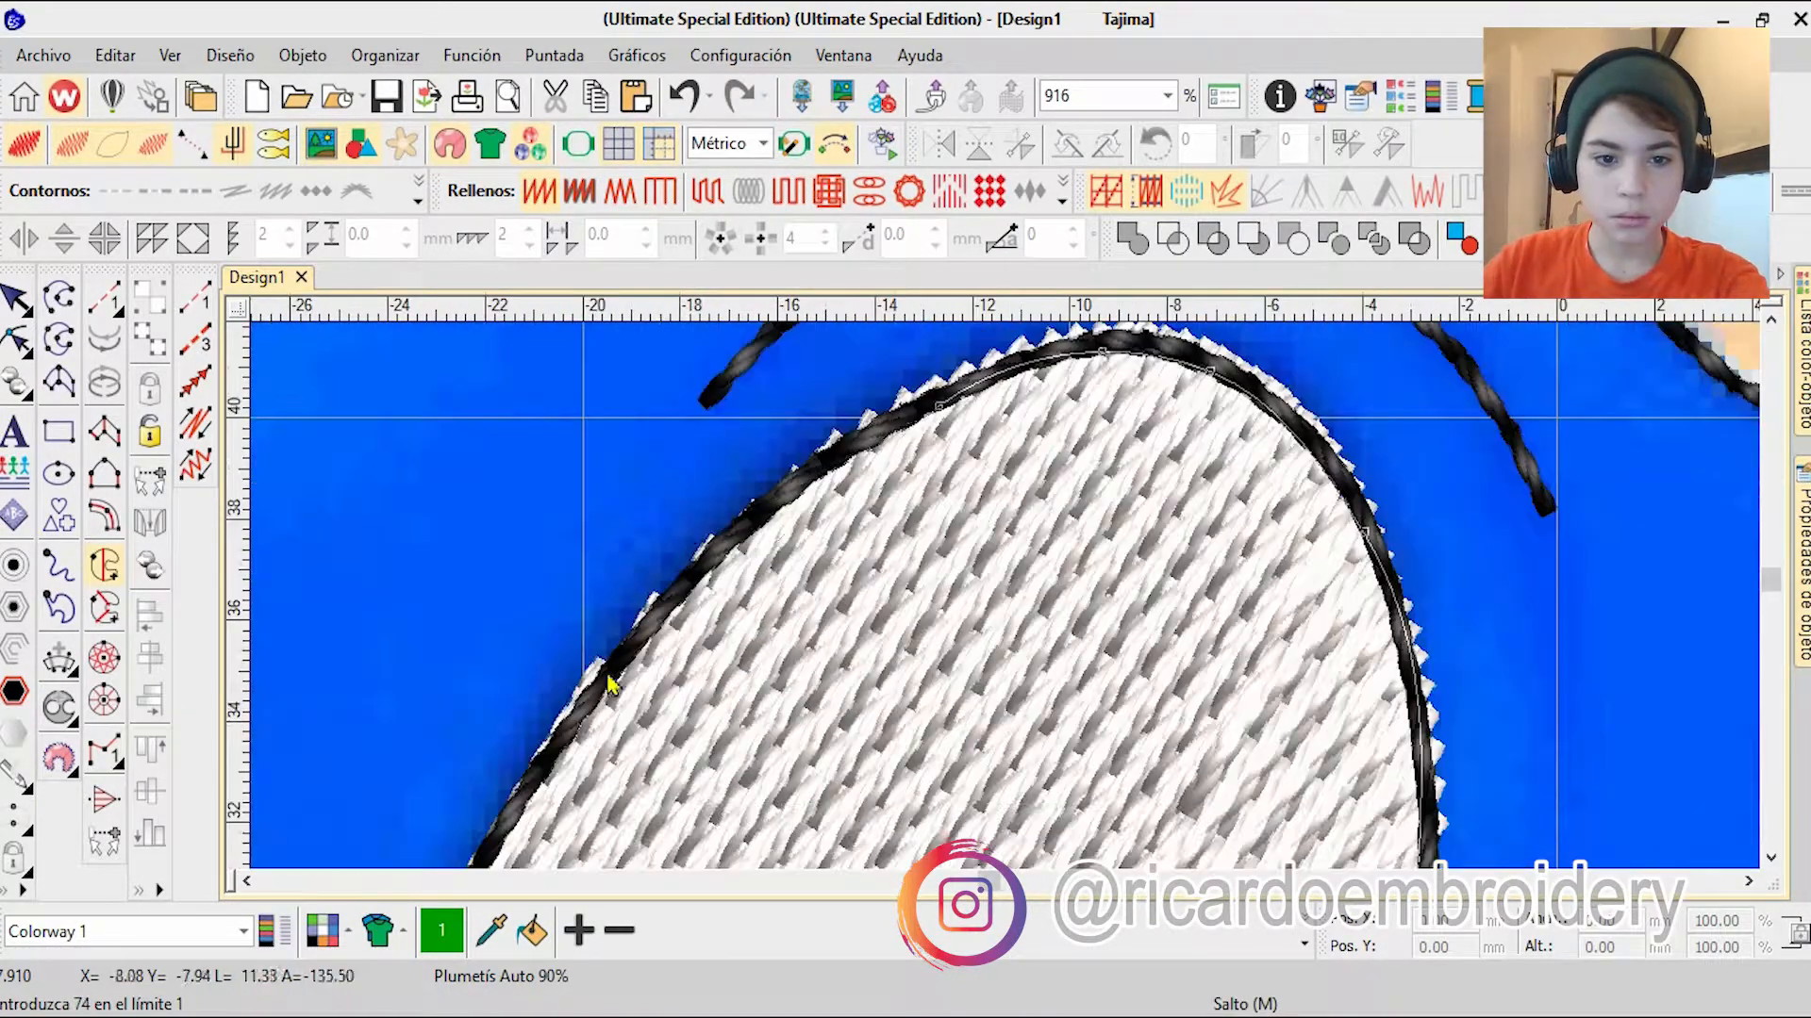
{"action": "right_click", "coordinate": [962, 674]}
{"action": "right_click", "coordinate": [948, 724]}
{"action": "right_click", "coordinate": [922, 775]}
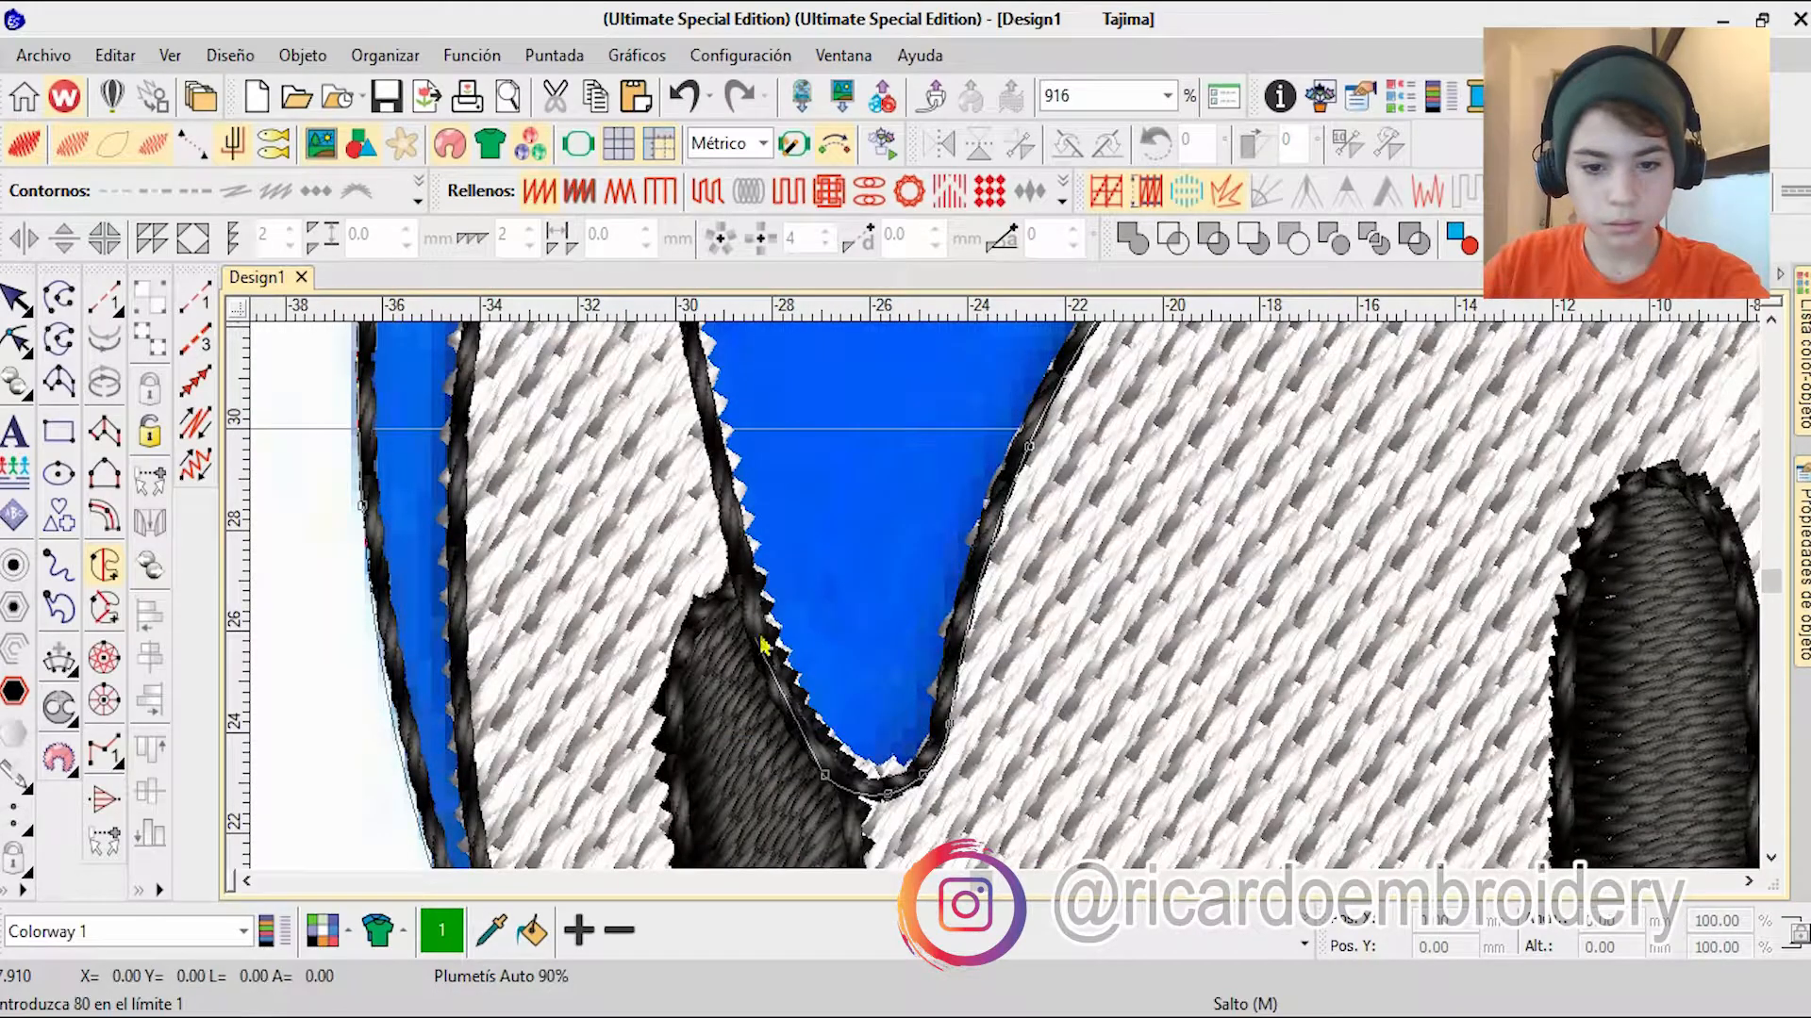
Step: Continue the blue fill's boundary from the notch up the far eye's inner edge to its top, removing the misplaced point
{"action": "right_click", "coordinate": [761, 642]}
{"action": "key", "text": "BackSpace"}
{"action": "scroll", "coordinate": [1009, 462], "scroll_direction": "up", "scroll_amount": 1}
{"action": "right_click", "coordinate": [1009, 459]}
{"action": "right_click", "coordinate": [914, 403]}
{"action": "right_click", "coordinate": [1023, 470]}
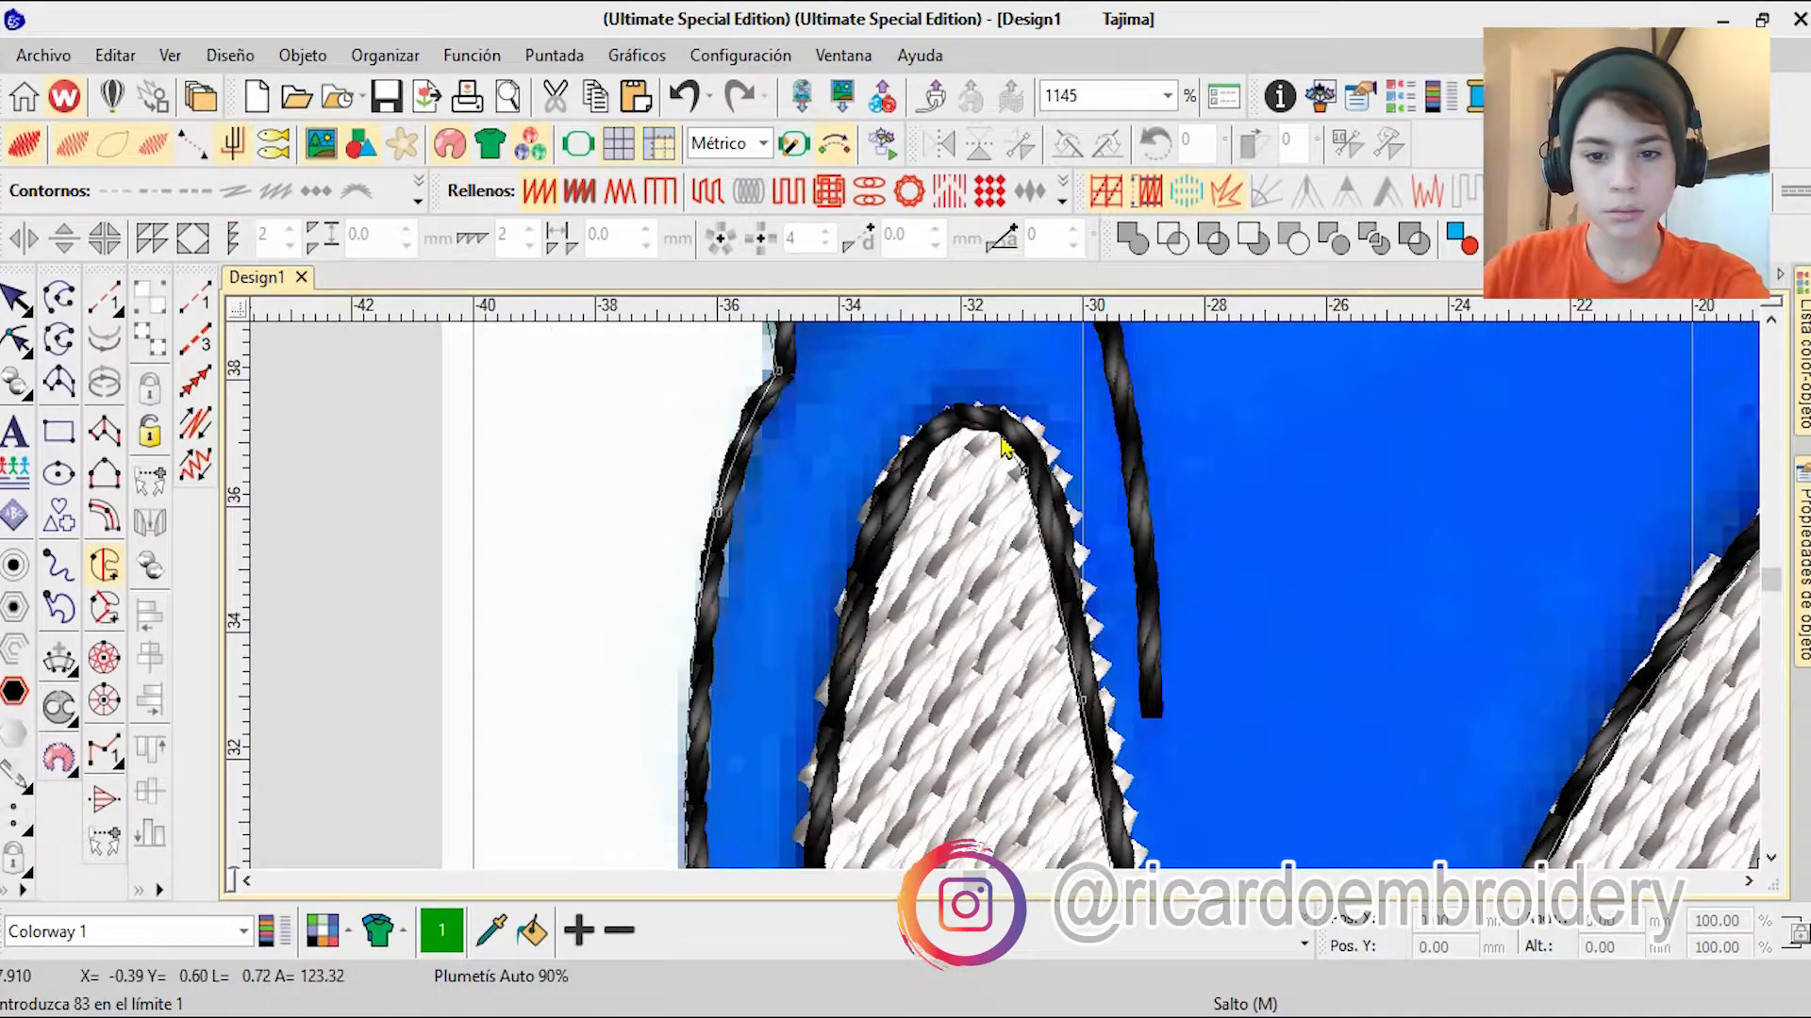
Step: Trace down the far eye's outer edge, close the blue fill's boundary and generate the head fill
{"action": "right_click", "coordinate": [917, 476]}
{"action": "right_click", "coordinate": [873, 609]}
{"action": "right_click", "coordinate": [911, 727]}
{"action": "right_click", "coordinate": [986, 736]}
{"action": "right_click", "coordinate": [994, 766]}
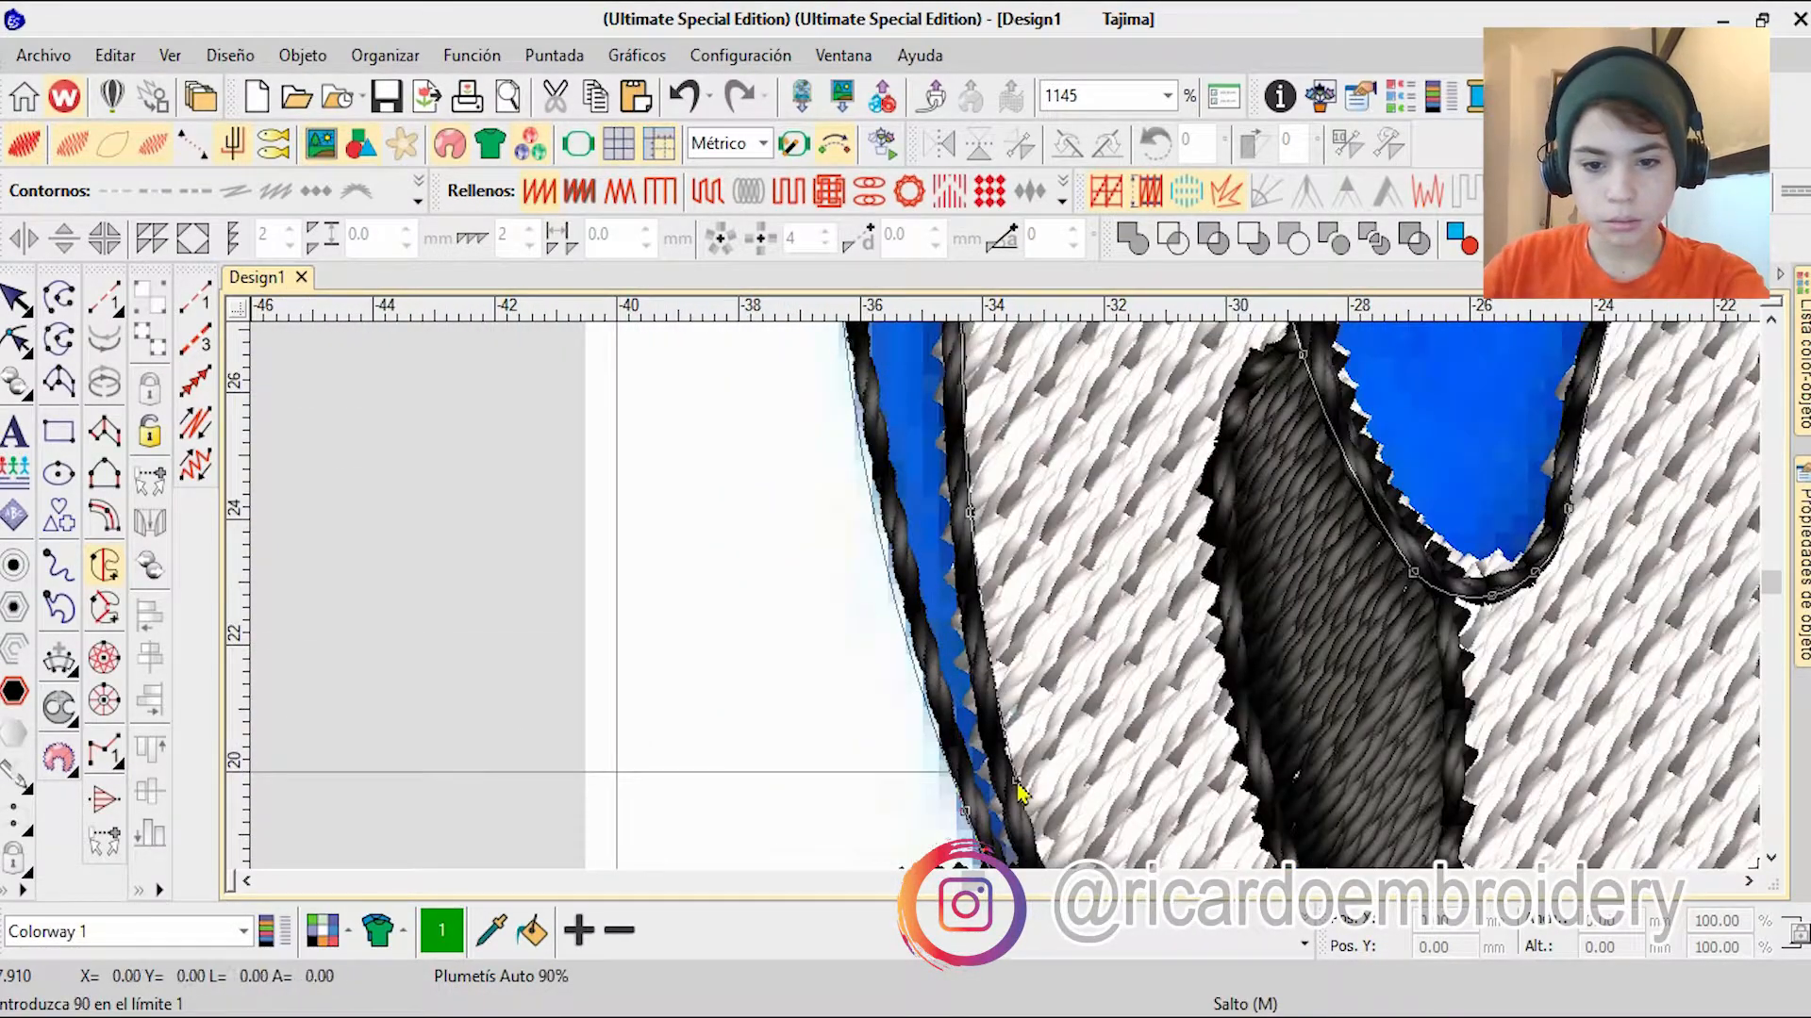
{"action": "right_click", "coordinate": [1015, 783]}
{"action": "left_click", "coordinate": [1028, 777]}
{"action": "key", "text": "Return"}
{"action": "scroll", "coordinate": [1116, 634], "scroll_direction": "down", "scroll_amount": 3}
{"action": "scroll", "coordinate": [1007, 610], "scroll_direction": "up", "scroll_amount": 4}
{"action": "key", "text": "Return"}
{"action": "key", "text": "Return"}
{"action": "key", "text": "Return"}
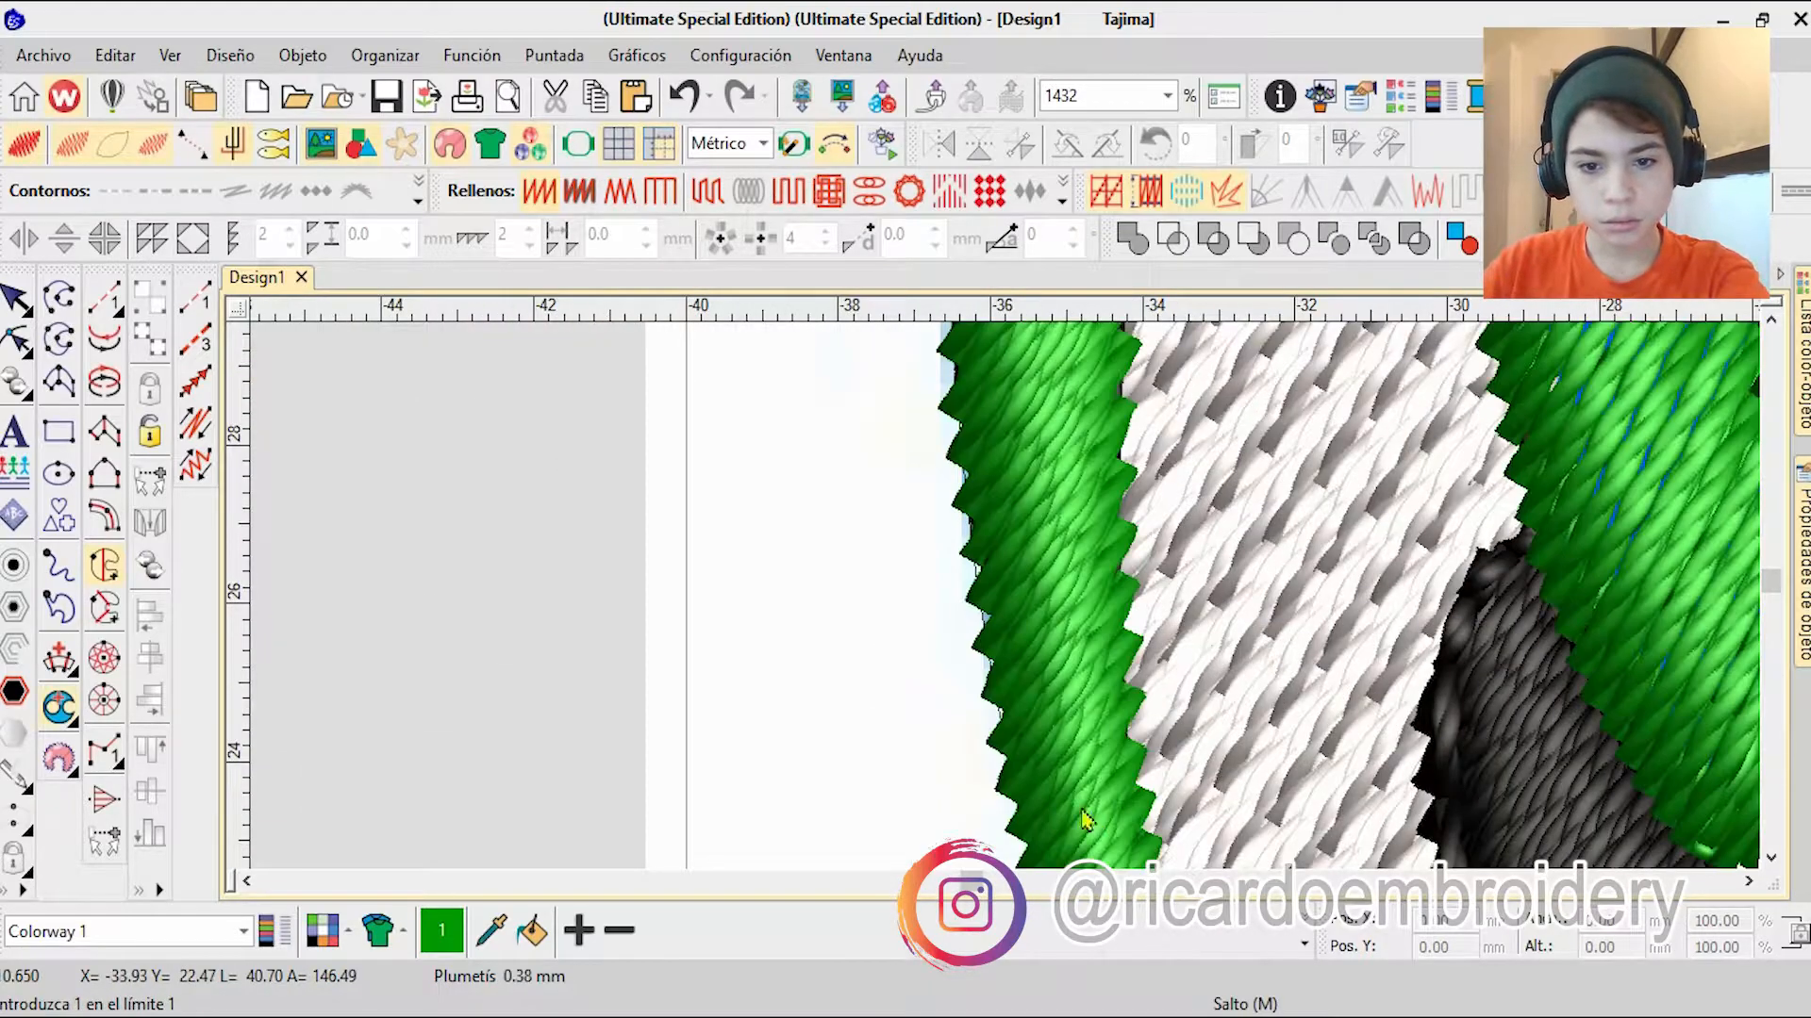
Step: Move the head fill to the start of the stitching order, directly after the reference image, and set it to Tatami
{"action": "left_click", "coordinate": [17, 301]}
{"action": "scroll", "coordinate": [796, 708], "scroll_direction": "down", "scroll_amount": 3}
{"action": "left_click", "coordinate": [1802, 363]}
{"action": "left_click", "coordinate": [1345, 314]}
{"action": "left_click_drag", "start_coordinate": [1382, 691], "coordinate": [1381, 439]}
{"action": "scroll", "coordinate": [1006, 610], "scroll_direction": "down", "scroll_amount": 2}
{"action": "left_click", "coordinate": [707, 192]}
Step: Adjust the head fill's stitch angle in reshape mode and return to the whole design
{"action": "left_click", "coordinate": [16, 339]}
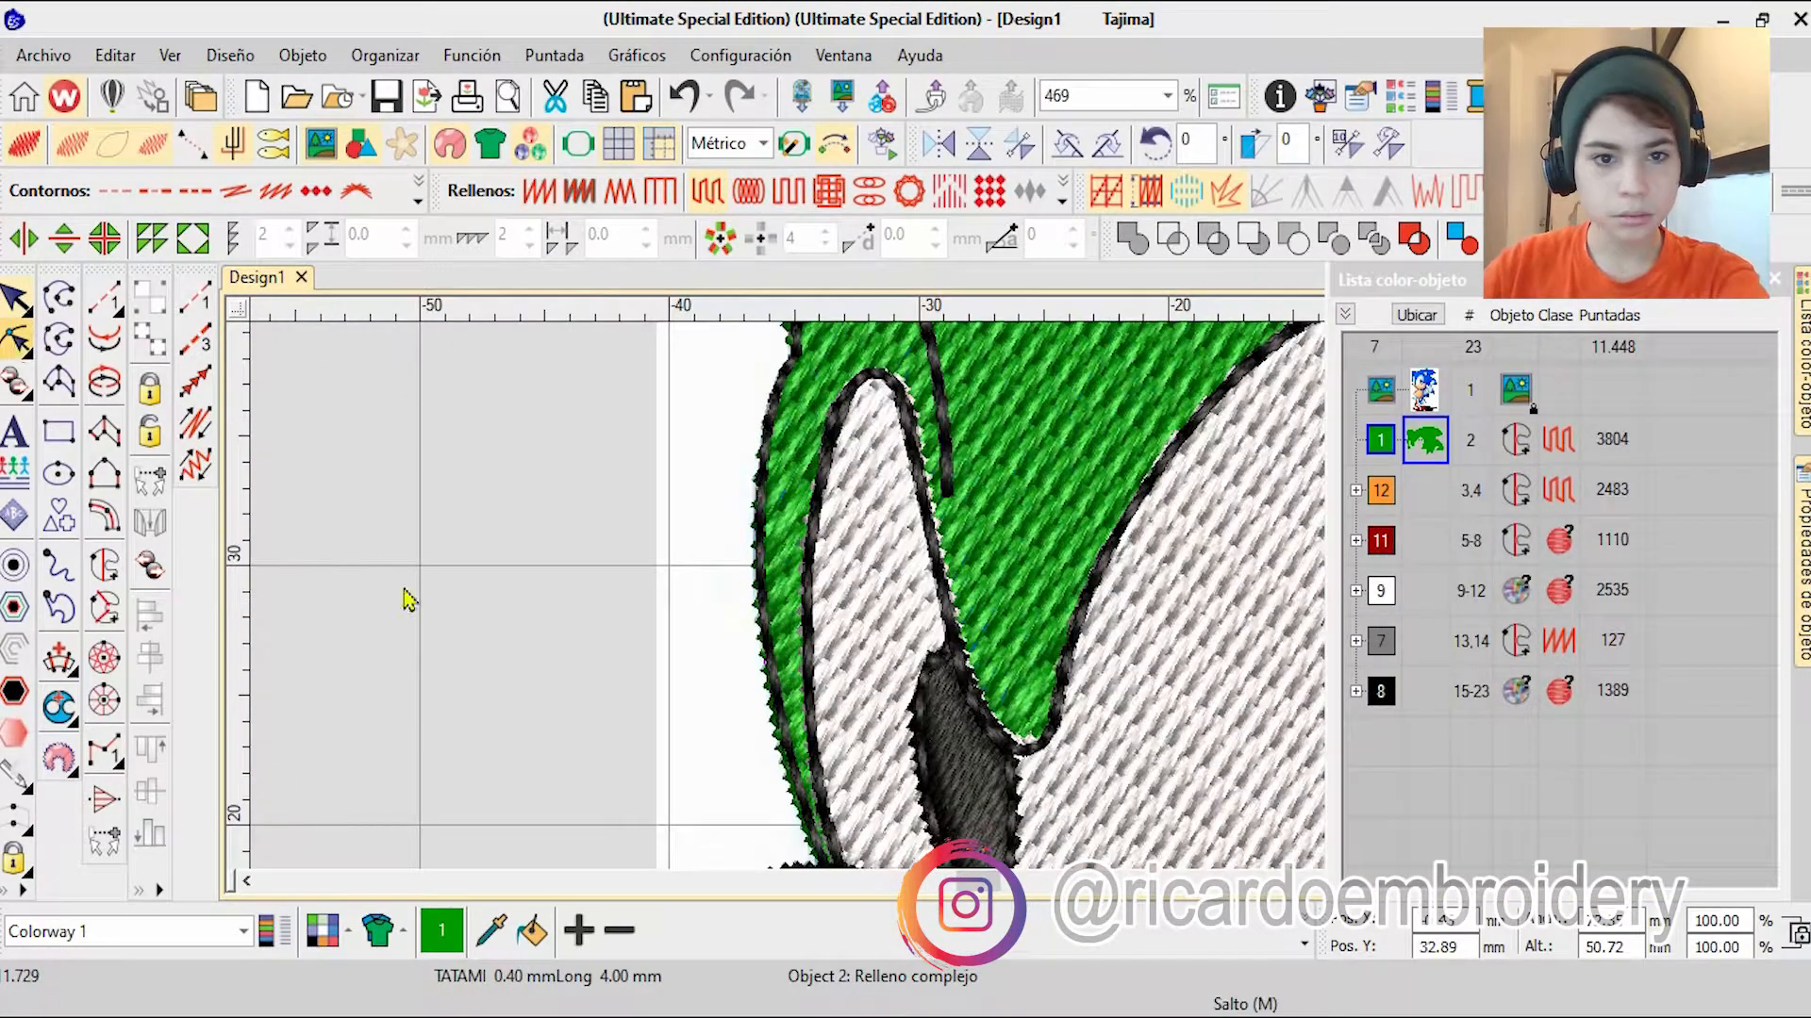
{"action": "scroll", "coordinate": [557, 840], "scroll_direction": "up", "scroll_amount": 3}
{"action": "key", "text": "Return"}
{"action": "scroll", "coordinate": [1065, 623], "scroll_direction": "down", "scroll_amount": 10}
{"action": "key", "text": "0"}
{"action": "key", "text": "Escape"}
{"action": "key", "text": "Escape"}
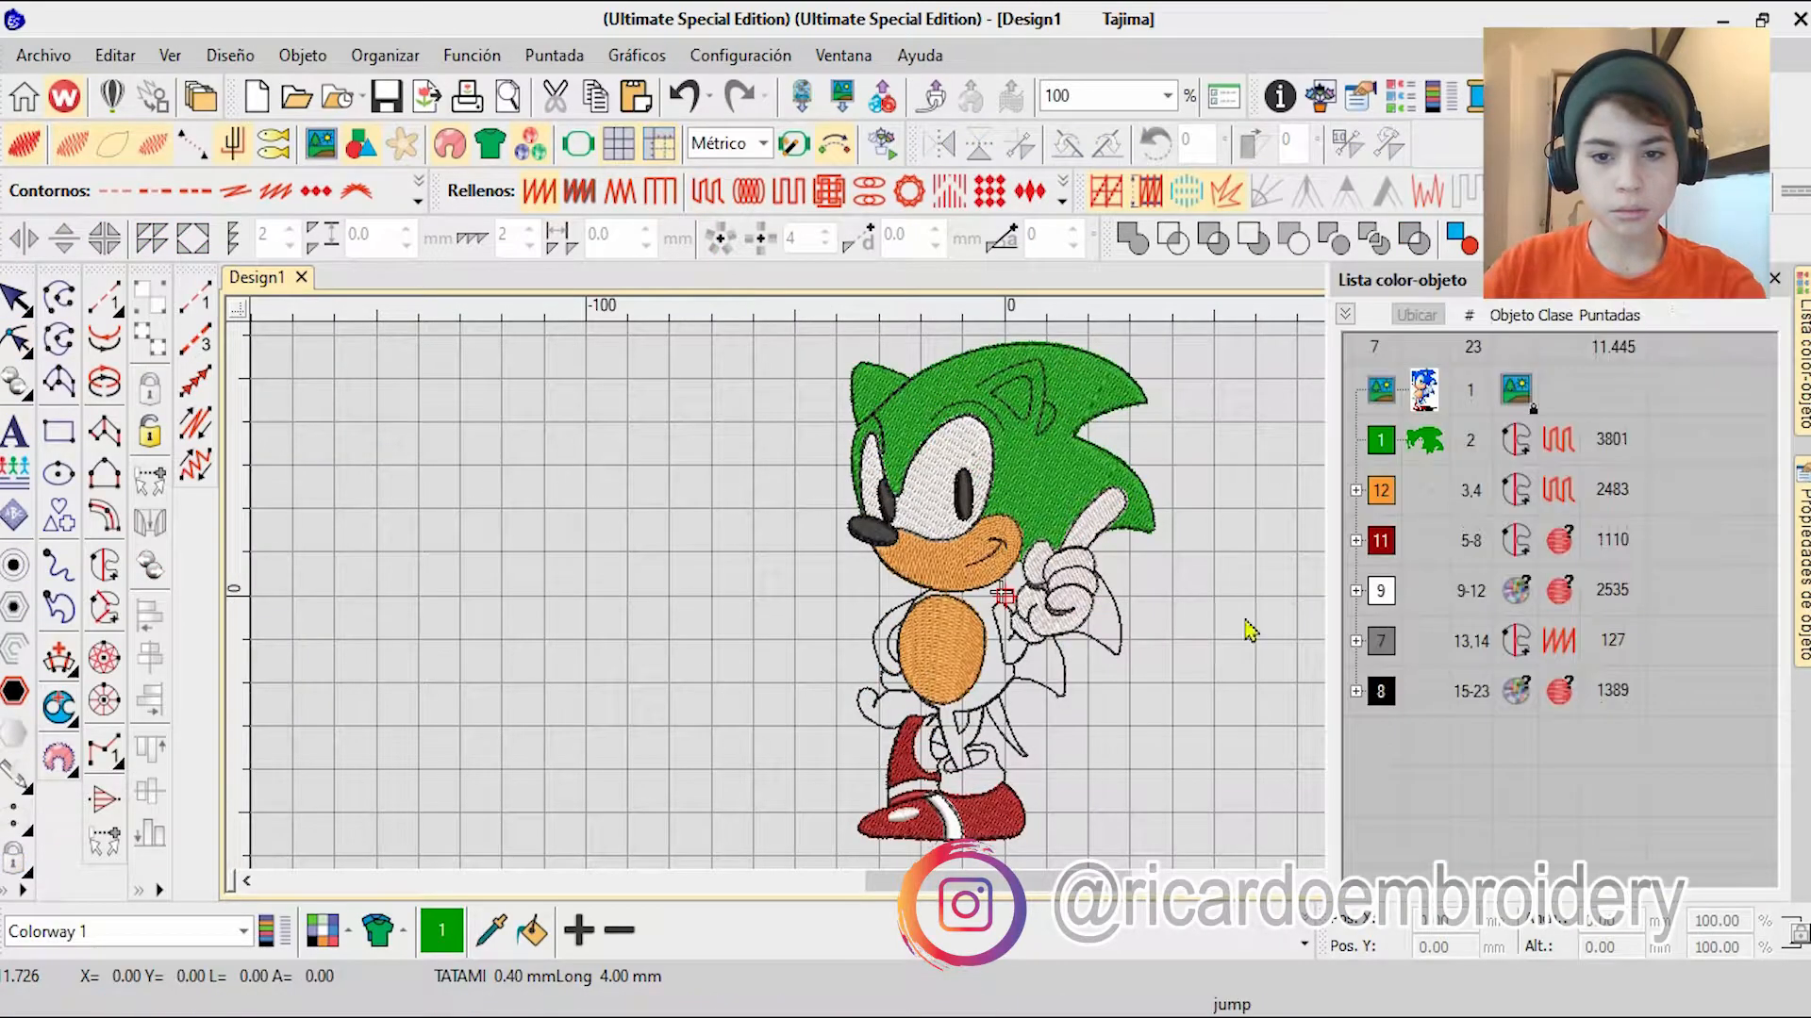
Step: Recolour the head fill to blue, thread colour 2
{"action": "left_click", "coordinate": [1424, 440]}
{"action": "left_click", "coordinate": [1304, 944]}
{"action": "left_click", "coordinate": [941, 833]}
{"action": "left_click", "coordinate": [1123, 836]}
{"action": "left_click", "coordinate": [759, 835]}
{"action": "left_click", "coordinate": [717, 847]}
{"action": "left_click", "coordinate": [1033, 839]}
{"action": "left_click", "coordinate": [1306, 945]}
Step: Create a complex fill over the near ear's inner triangle, tracing its black outline all the way round
{"action": "left_click", "coordinate": [103, 565]}
{"action": "scroll", "coordinate": [1046, 369], "scroll_direction": "up", "scroll_amount": 9}
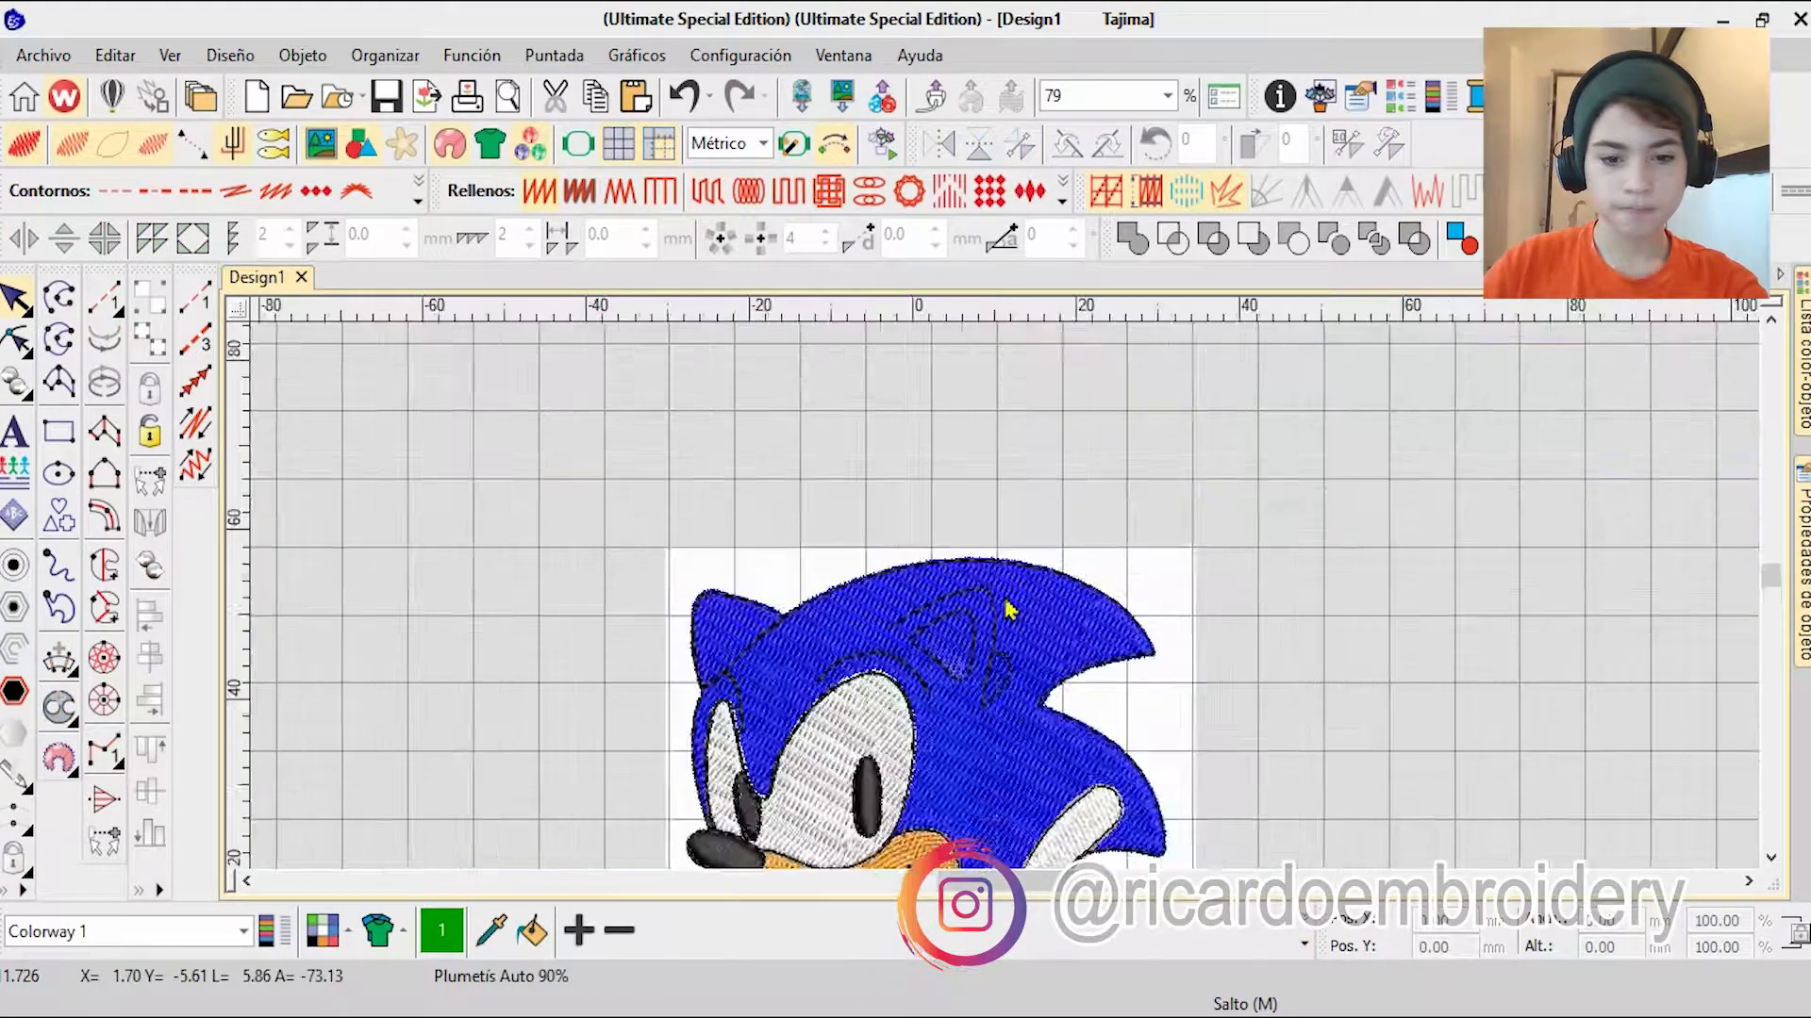
{"action": "left_click", "coordinate": [1238, 500]}
{"action": "scroll", "coordinate": [1298, 503], "scroll_direction": "up", "scroll_amount": 3}
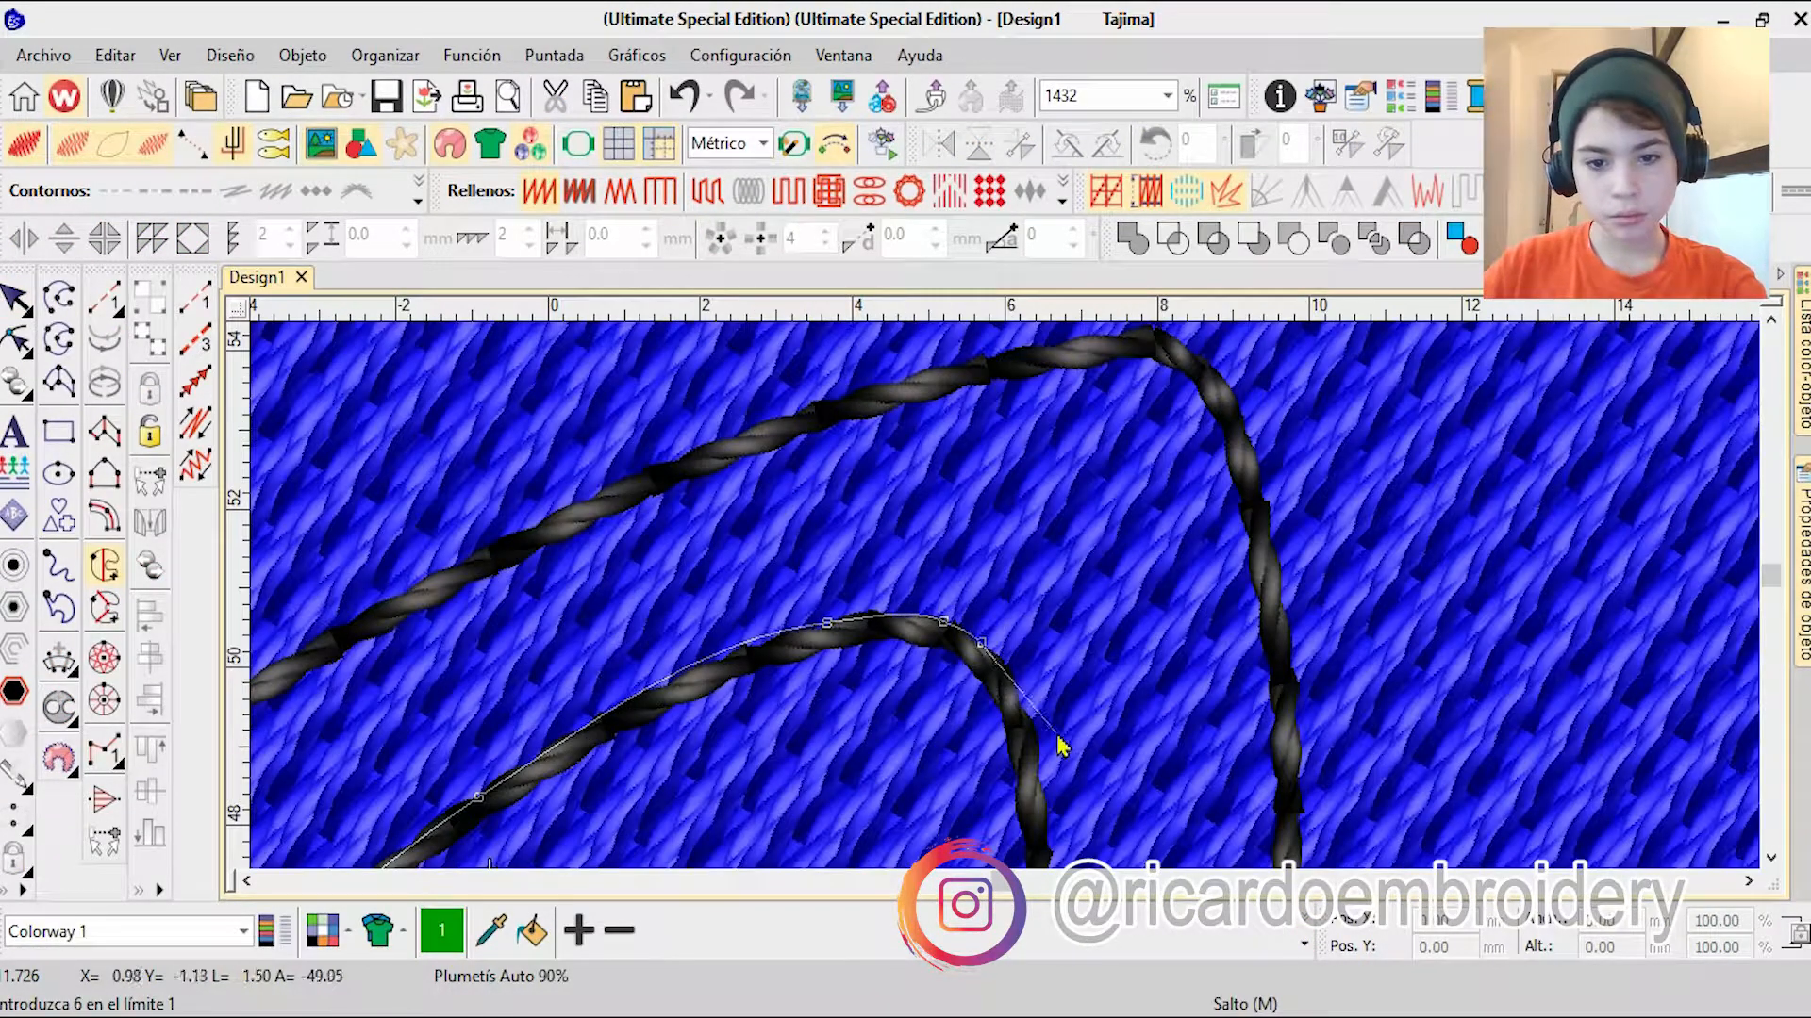
{"action": "right_click", "coordinate": [1037, 737]}
{"action": "right_click", "coordinate": [1028, 833]}
{"action": "right_click", "coordinate": [1005, 774]}
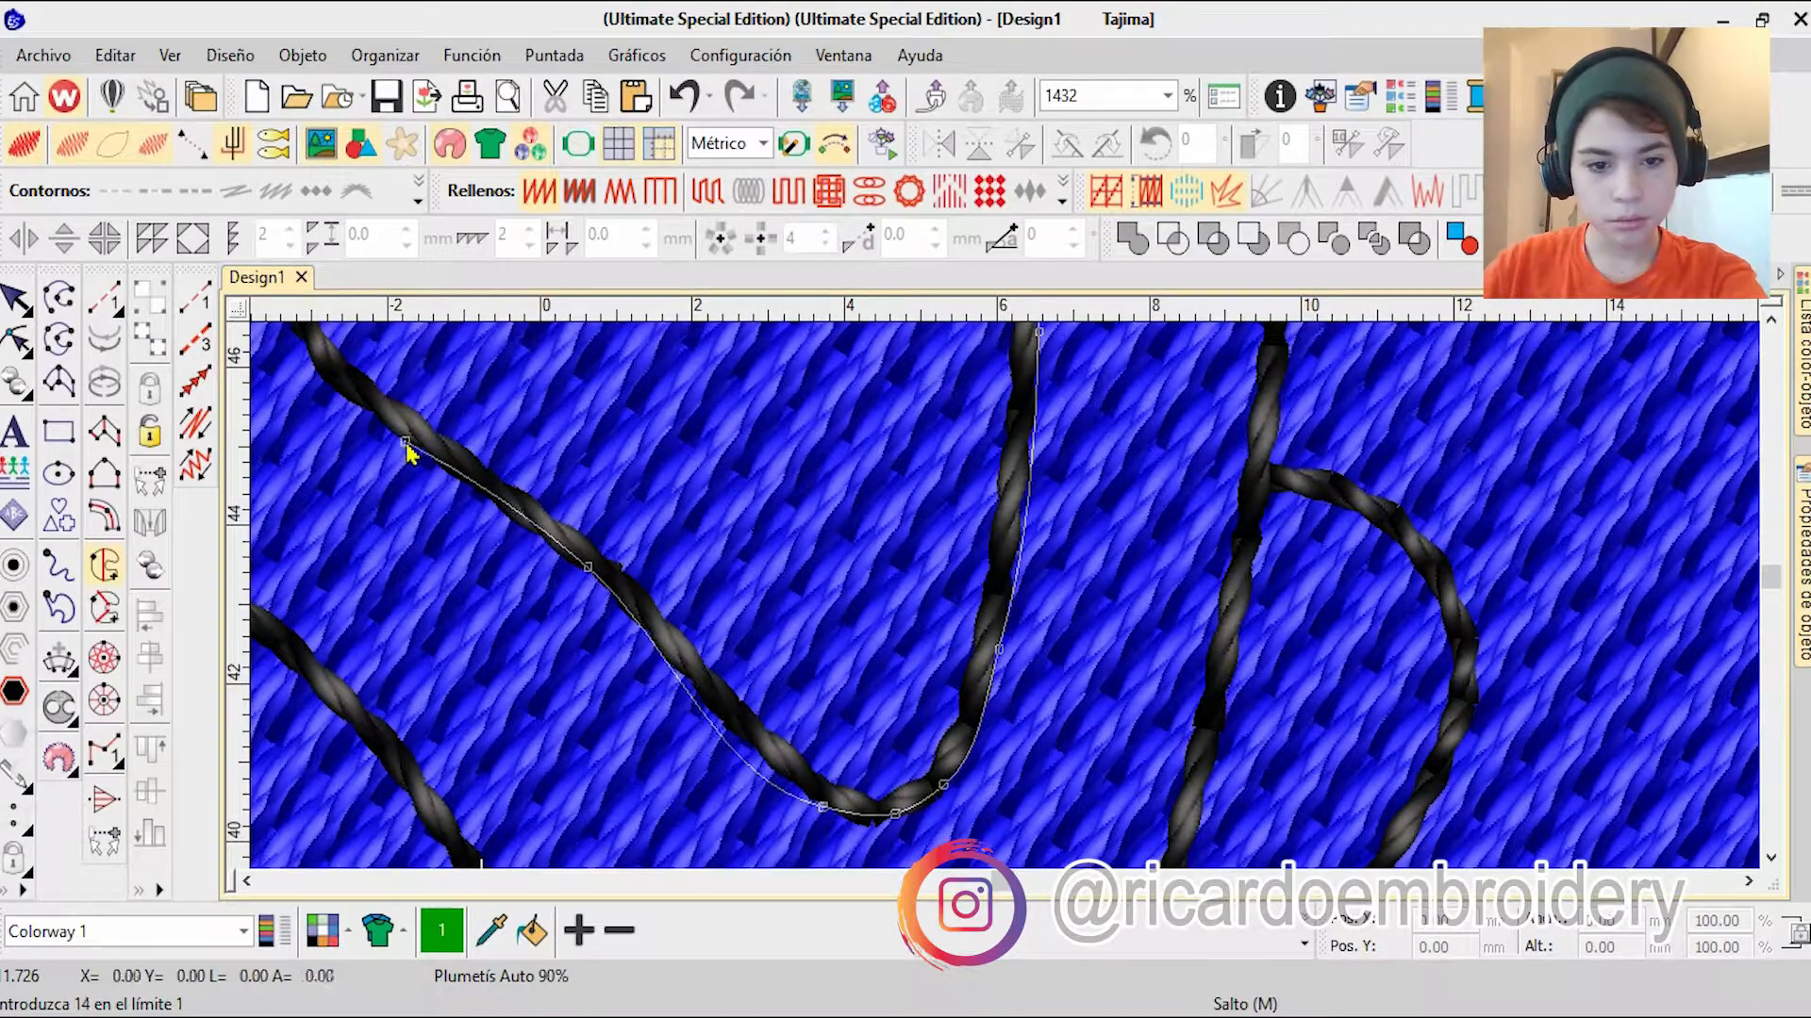
{"action": "right_click", "coordinate": [830, 801]}
{"action": "right_click", "coordinate": [668, 649]}
{"action": "right_click", "coordinate": [457, 474]}
{"action": "scroll", "coordinate": [853, 837], "scroll_direction": "down", "scroll_amount": 3}
{"action": "key", "text": "Return"}
Step: Give the inner-ear fill orange colour 12, place it with the other orange fills and set it to Tatami
{"action": "left_click", "coordinate": [1304, 943]}
{"action": "left_click", "coordinate": [1123, 833]}
{"action": "mouse_move", "coordinate": [1802, 363]}
{"action": "left_click_drag", "start_coordinate": [1425, 791], "coordinate": [1425, 566]}
{"action": "scroll", "coordinate": [774, 531], "scroll_direction": "down", "scroll_amount": 2}
{"action": "left_click", "coordinate": [707, 191]}
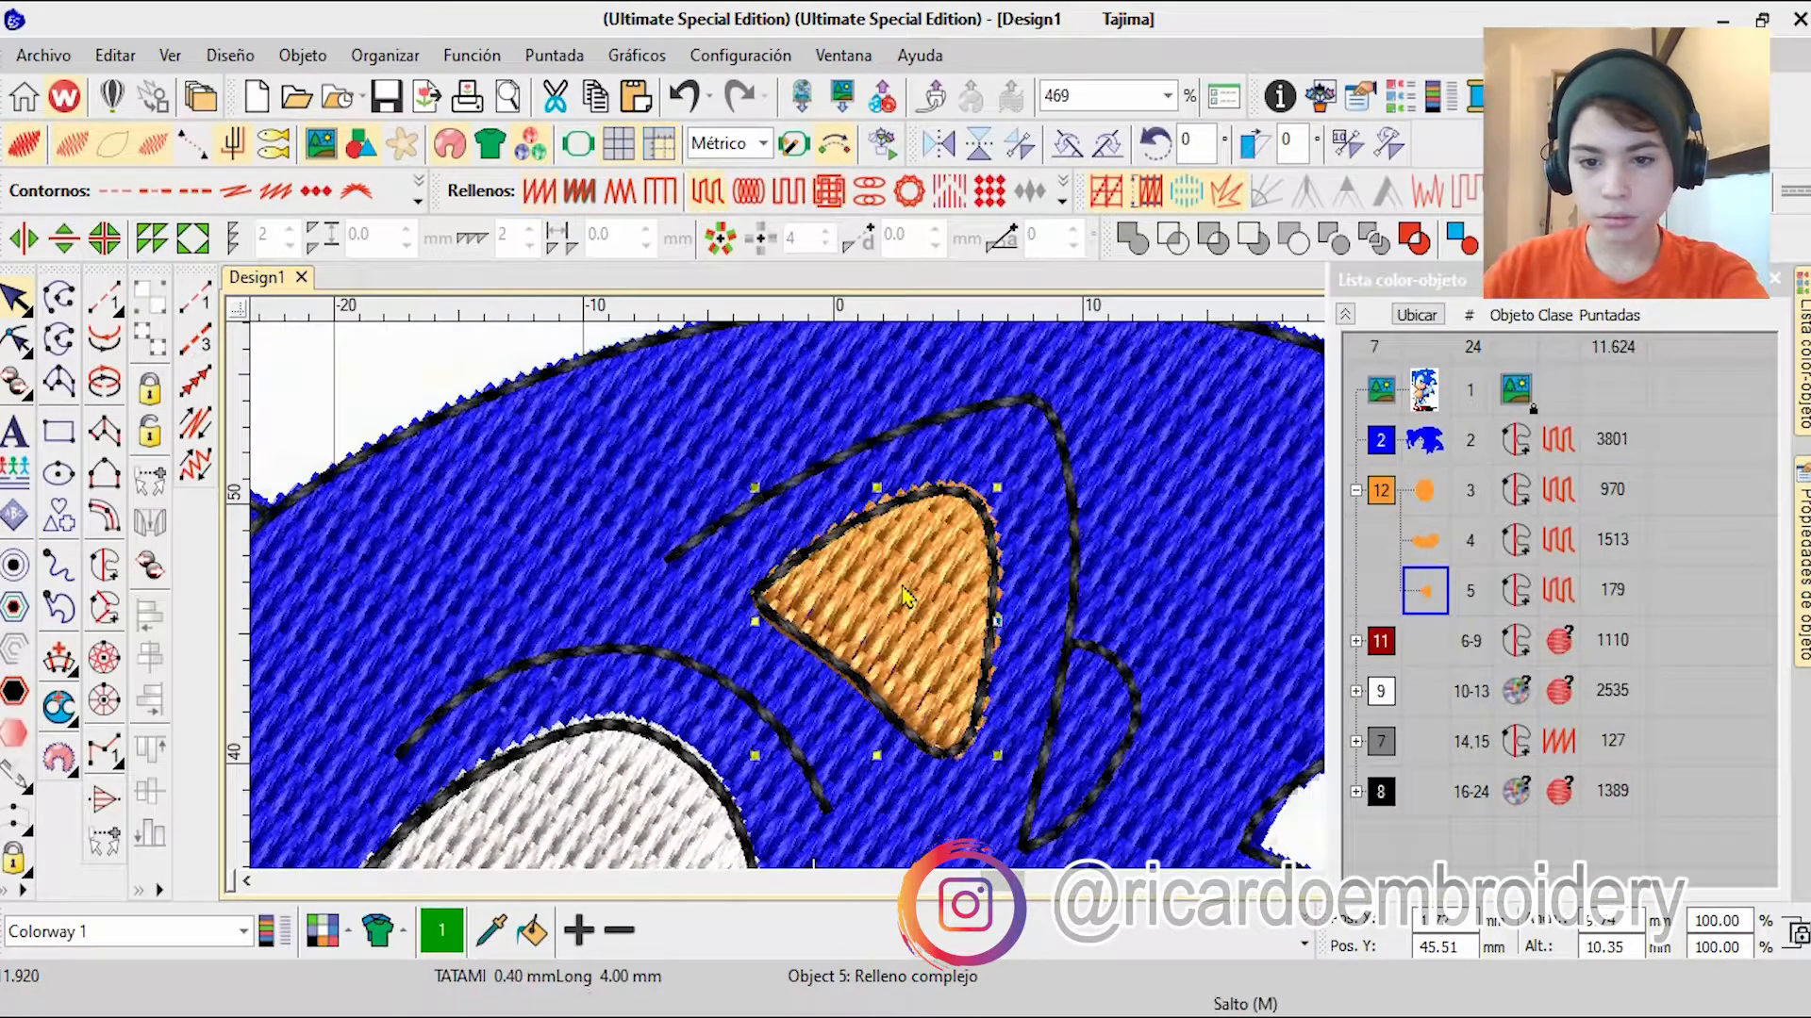
Step: Adjust the stitch angle of the orange inner-ear fill in reshape mode
{"action": "left_click", "coordinate": [14, 340]}
{"action": "left_click_drag", "start_coordinate": [842, 755], "coordinate": [954, 776]}
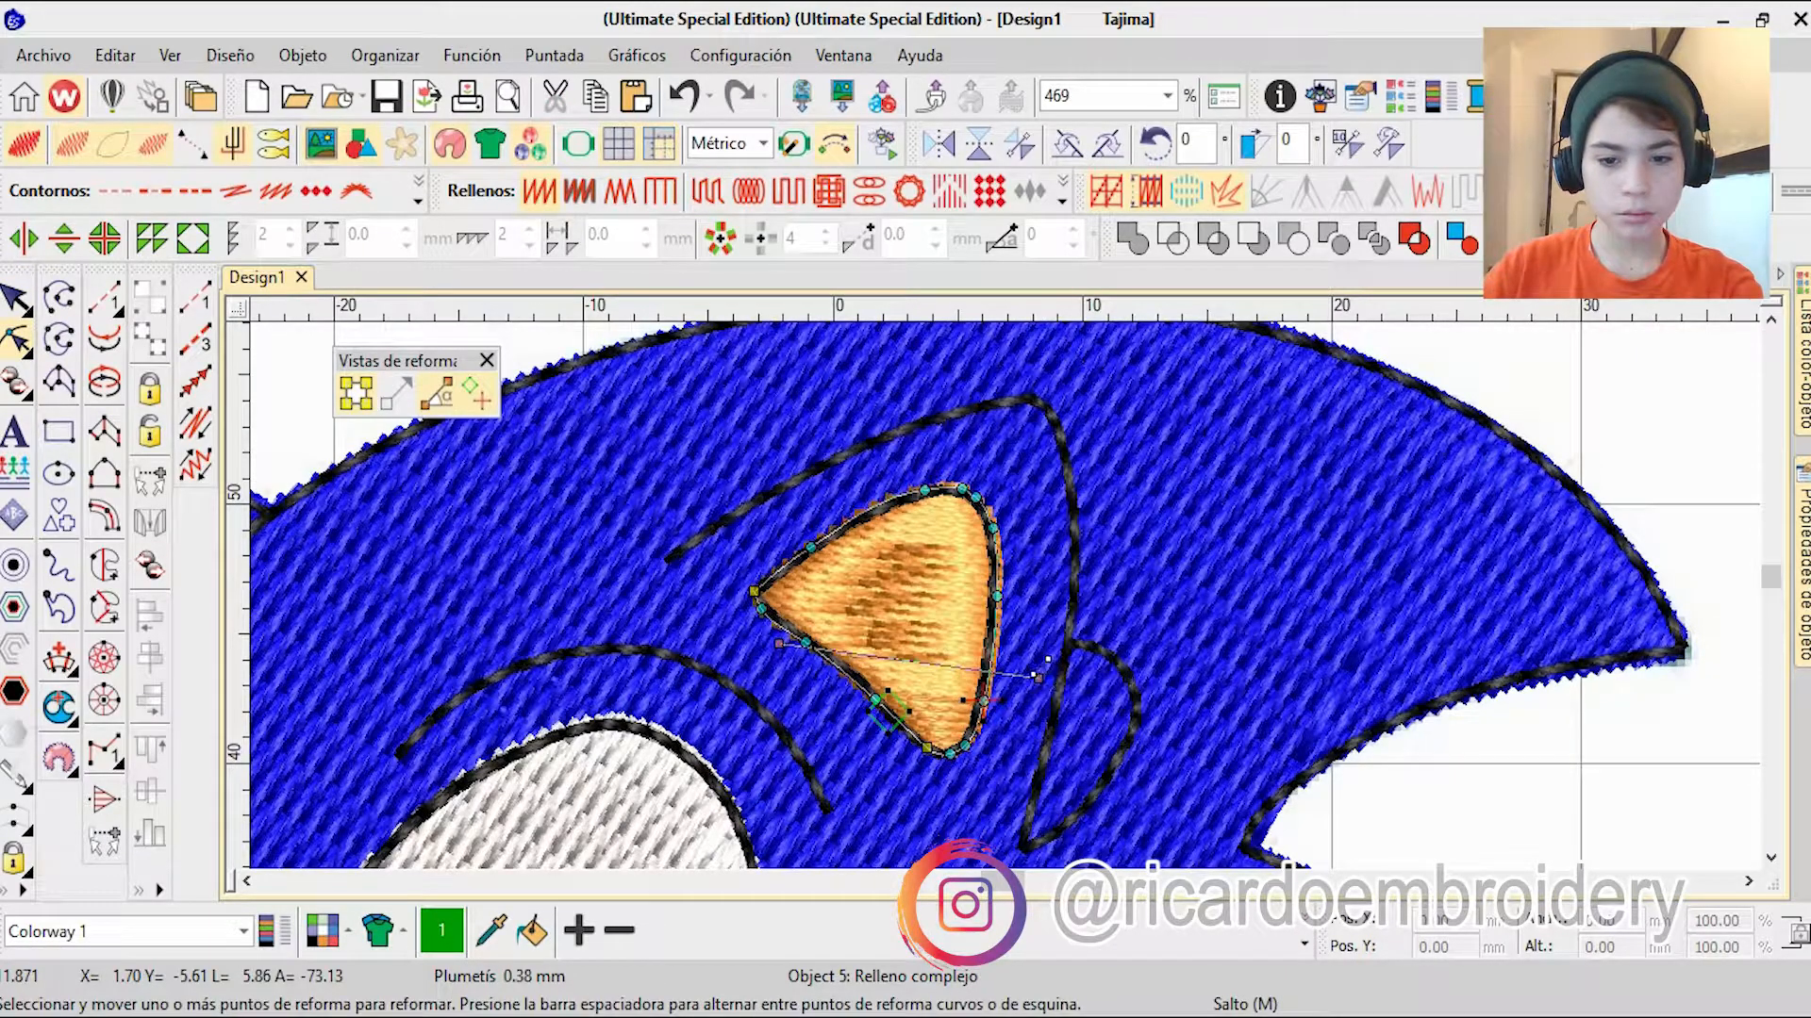
{"action": "scroll", "coordinate": [990, 759], "scroll_direction": "down", "scroll_amount": 6}
{"action": "key", "text": "Escape"}
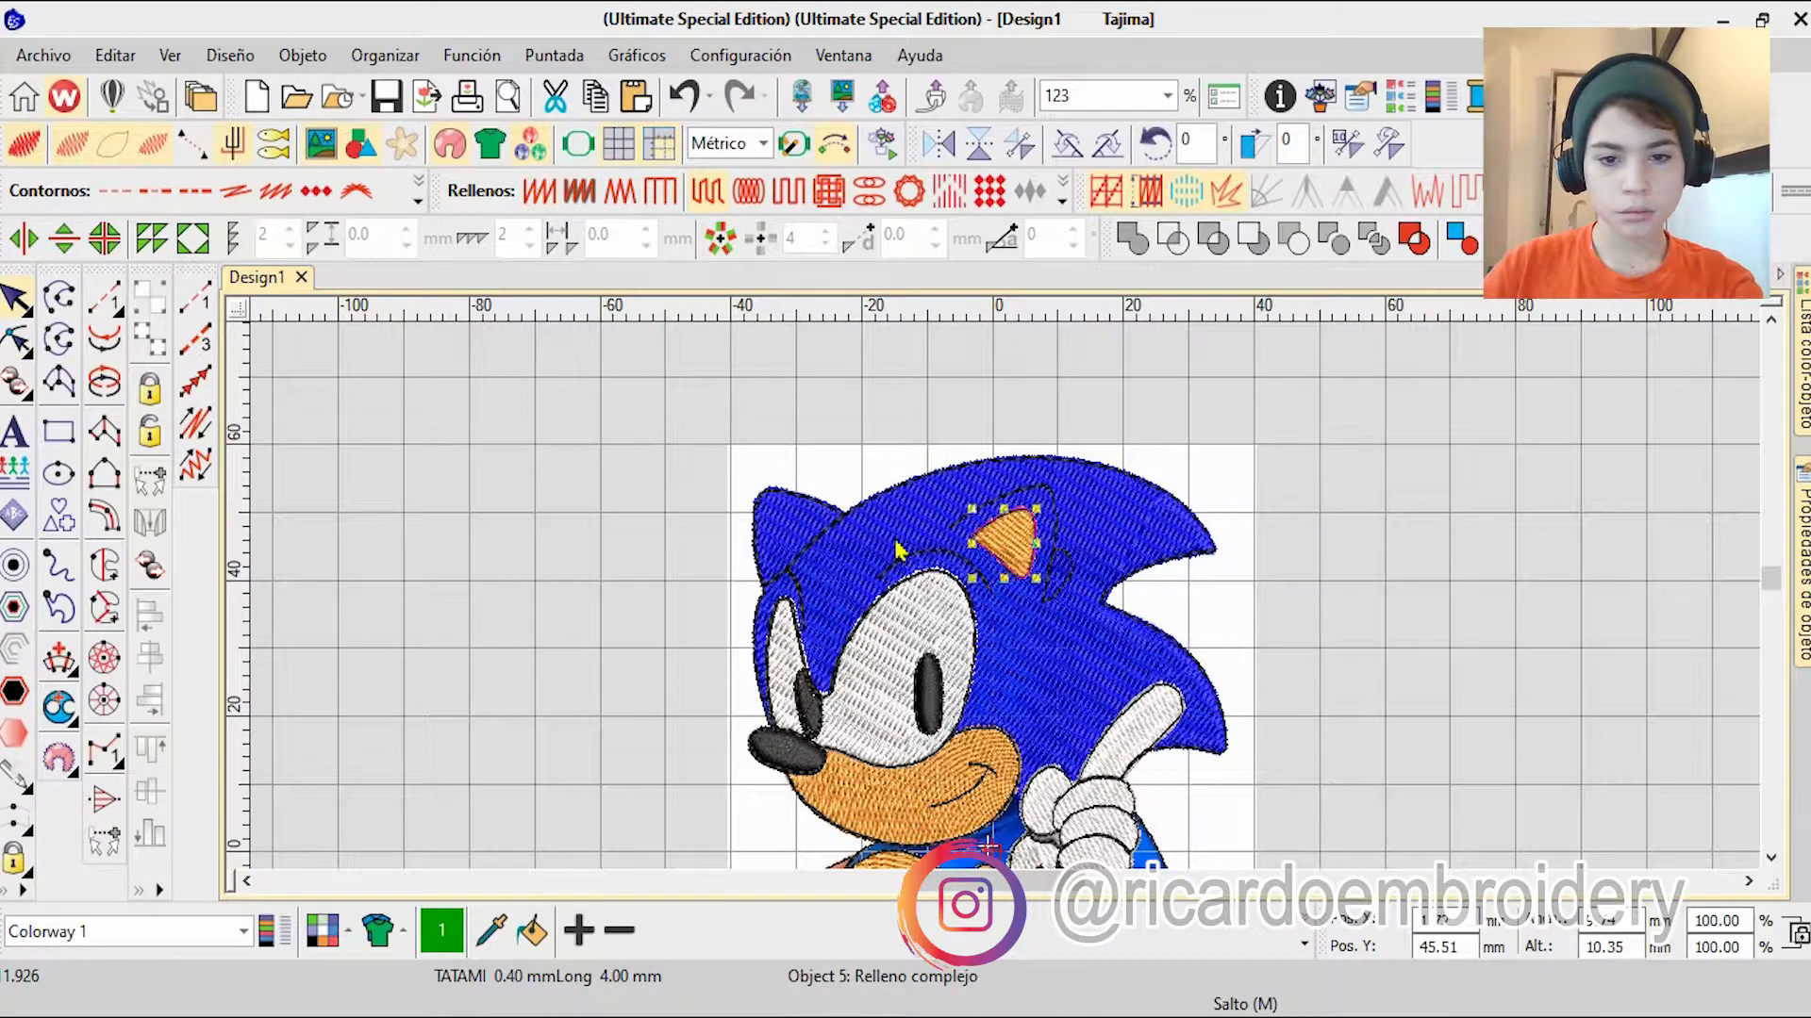
Step: Adjust the stitch angle of the blue head fill in reshape mode
{"action": "scroll", "coordinate": [1113, 569], "scroll_direction": "up", "scroll_amount": 5}
{"action": "left_click", "coordinate": [15, 340]}
{"action": "scroll", "coordinate": [1114, 569], "scroll_direction": "down", "scroll_amount": 5}
{"action": "scroll", "coordinate": [862, 538], "scroll_direction": "up", "scroll_amount": 6}
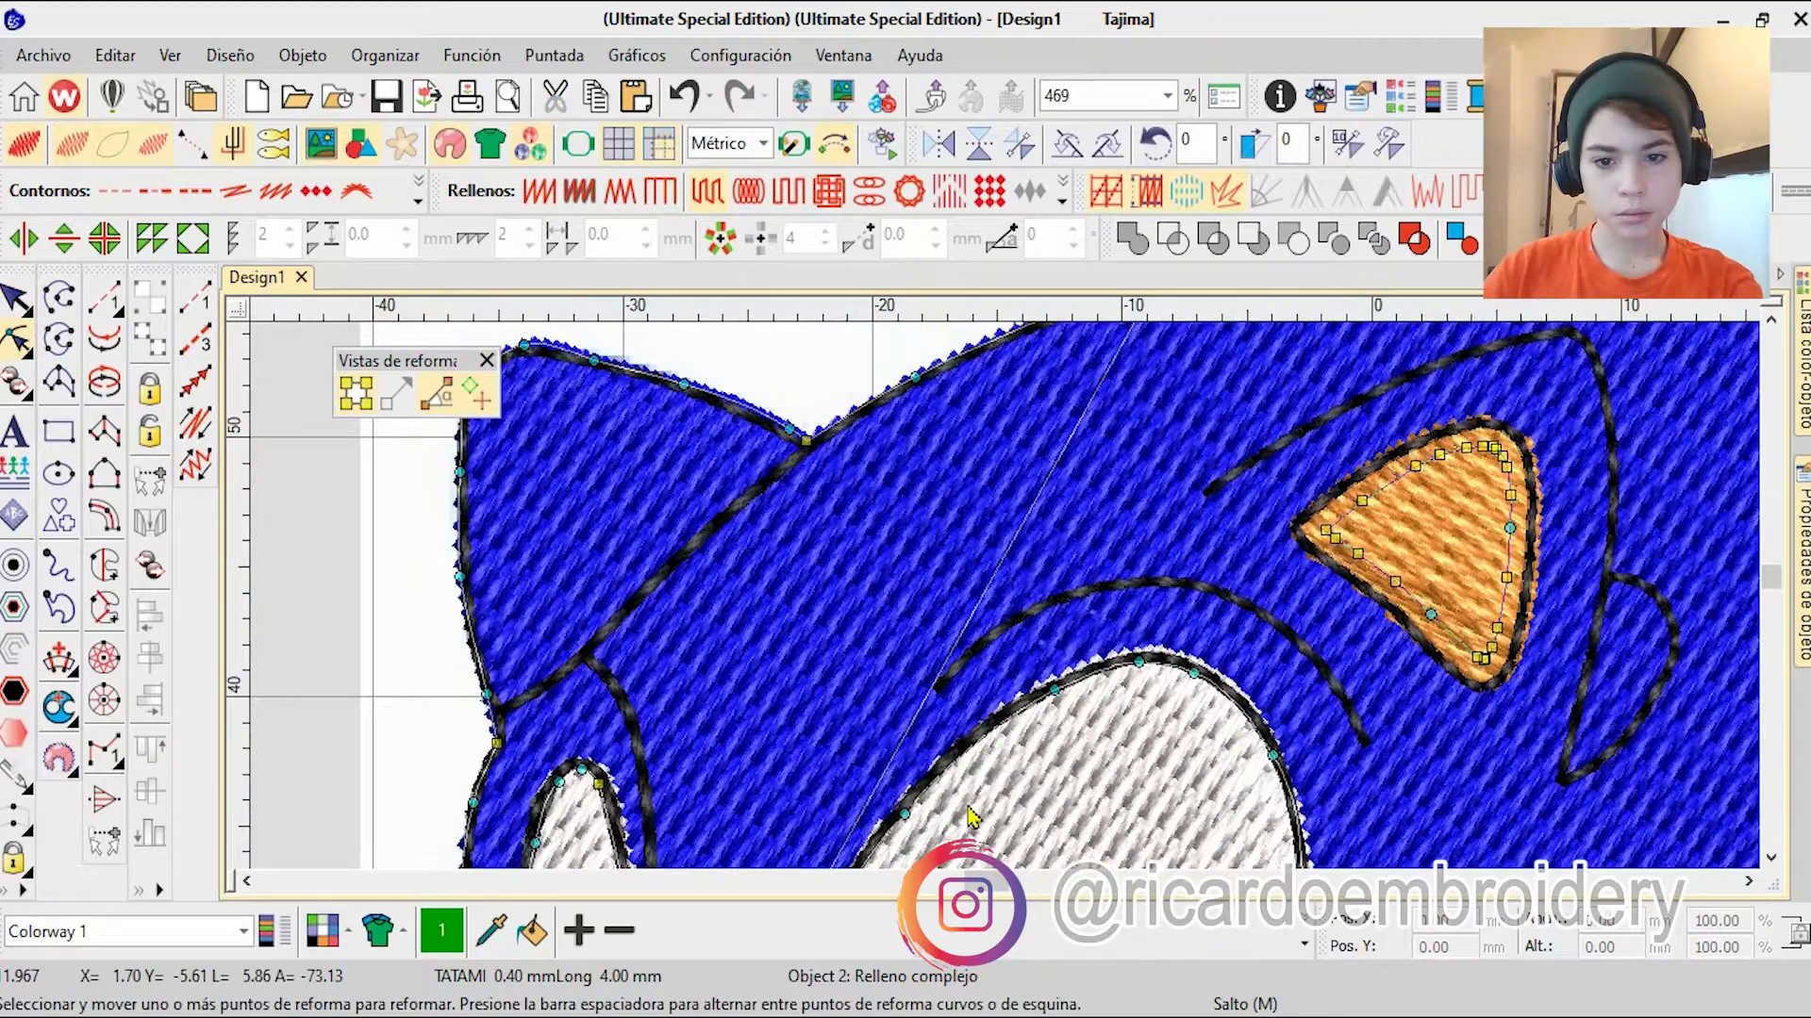
{"action": "scroll", "coordinate": [971, 585], "scroll_direction": "down", "scroll_amount": 7}
{"action": "key", "text": "Escape"}
Step: Start a complex turning fill on the arm beside the belly, tracing its inner edge down to the belly outline
{"action": "scroll", "coordinate": [1007, 608], "scroll_direction": "up", "scroll_amount": 3}
{"action": "scroll", "coordinate": [1009, 613], "scroll_direction": "down", "scroll_amount": 4}
{"action": "scroll", "coordinate": [1009, 708], "scroll_direction": "up", "scroll_amount": 1}
{"action": "left_click", "coordinate": [104, 608]}
{"action": "scroll", "coordinate": [964, 378], "scroll_direction": "up", "scroll_amount": 11}
{"action": "left_click", "coordinate": [827, 731]}
{"action": "right_click", "coordinate": [758, 787]}
{"action": "right_click", "coordinate": [922, 660]}
{"action": "right_click", "coordinate": [943, 733]}
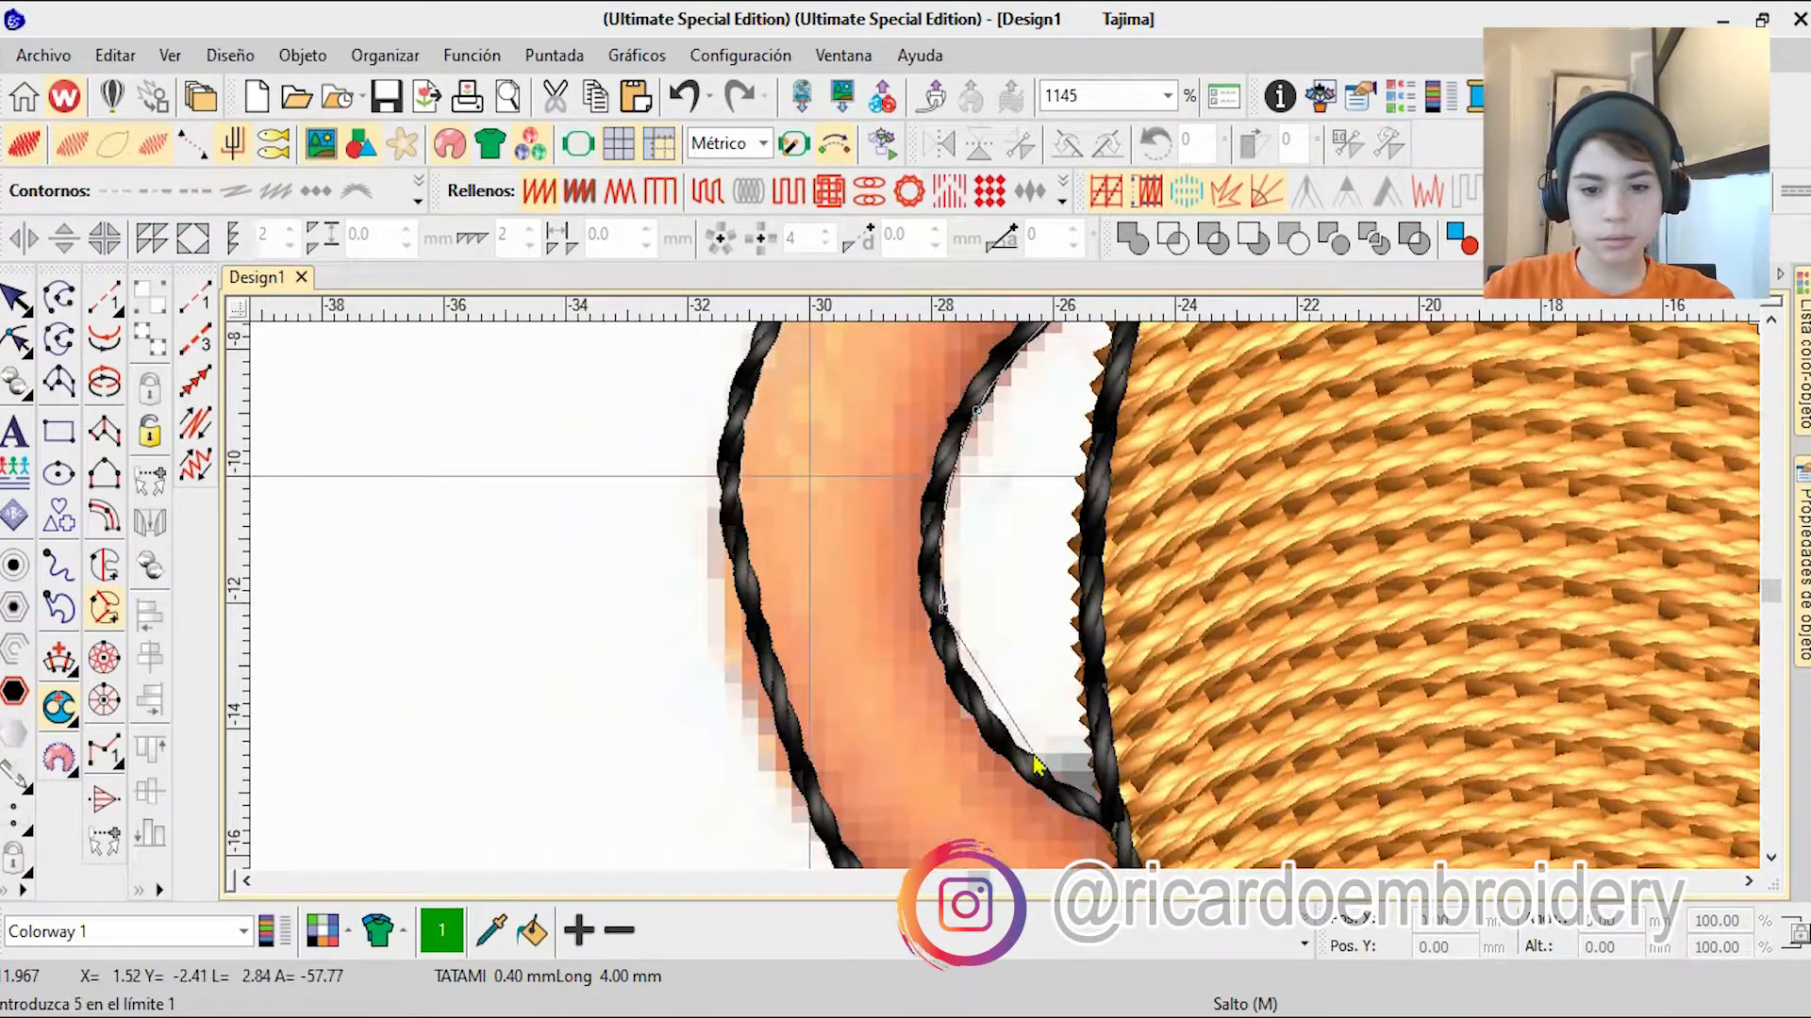
{"action": "right_click", "coordinate": [1026, 751]}
{"action": "left_click", "coordinate": [1124, 811]}
Step: Trace the arm's lower end and outer edge back up to the shoulder, close the boundary and generate the fill
{"action": "right_click", "coordinate": [1098, 801]}
{"action": "right_click", "coordinate": [1026, 782]}
{"action": "right_click", "coordinate": [929, 758]}
{"action": "right_click", "coordinate": [783, 662]}
{"action": "right_click", "coordinate": [673, 439]}
{"action": "right_click", "coordinate": [871, 471]}
{"action": "right_click", "coordinate": [959, 453]}
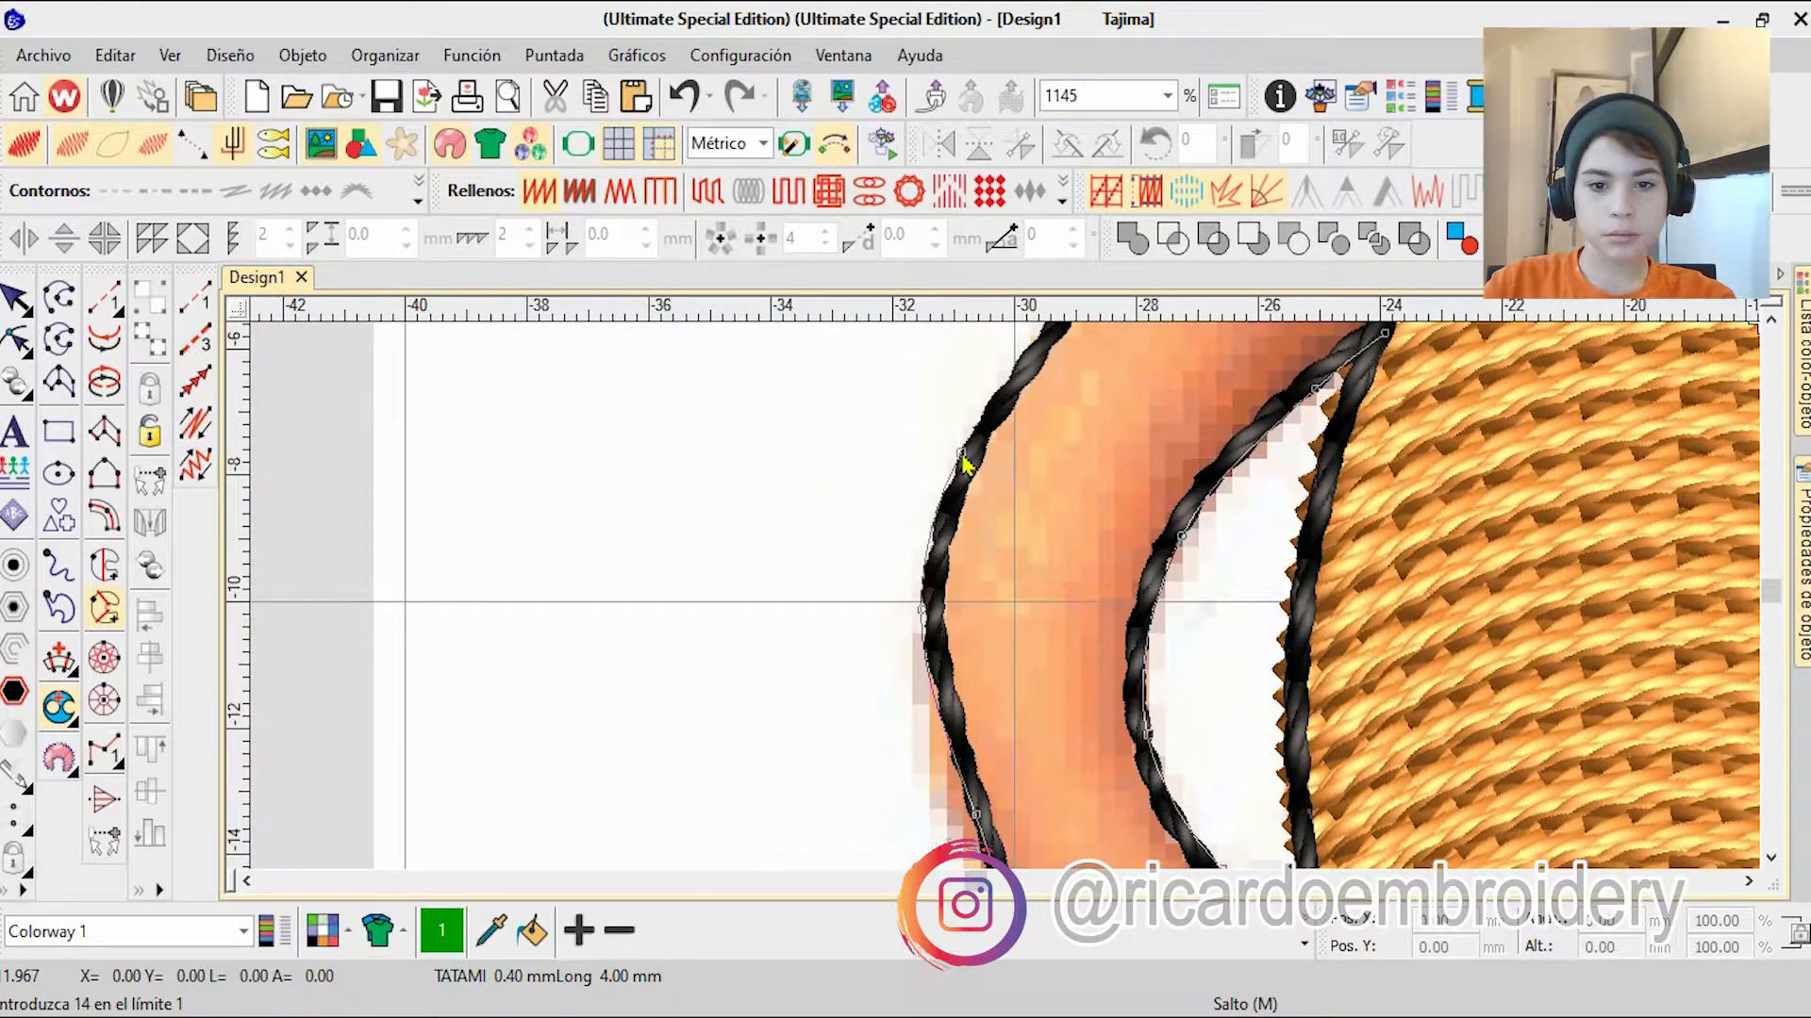
{"action": "right_click", "coordinate": [1070, 467]}
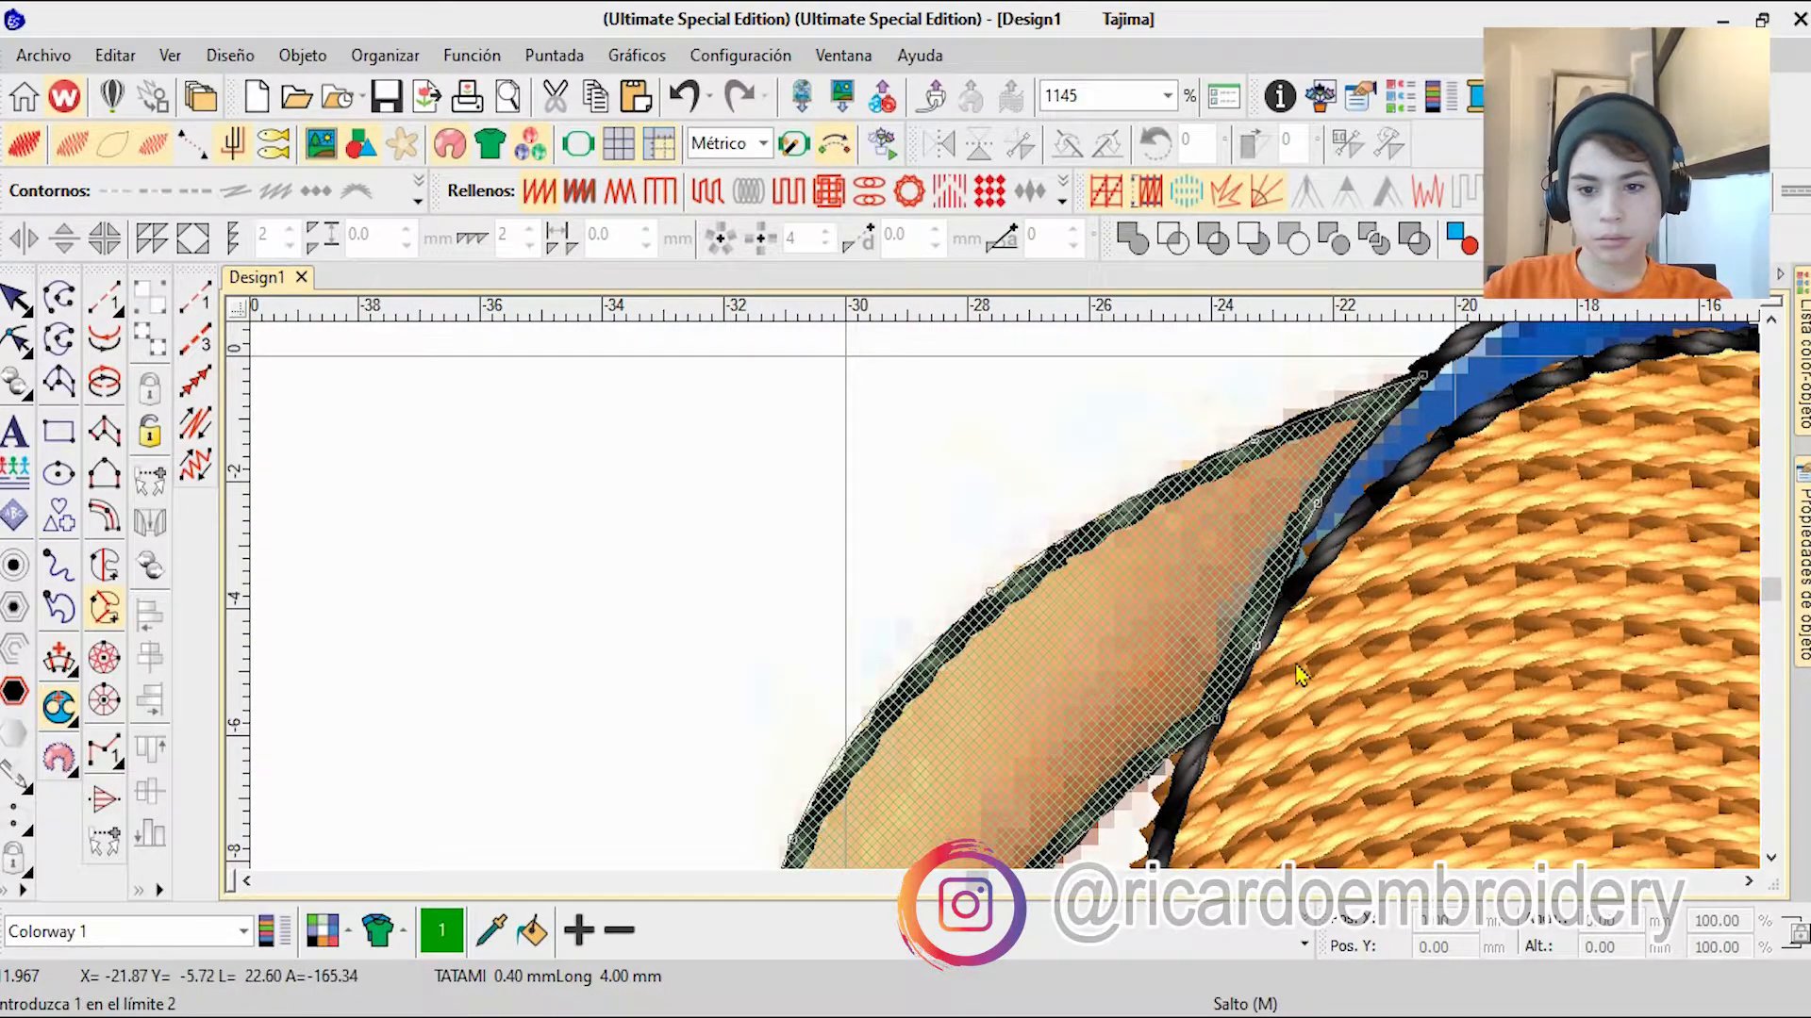
{"action": "key", "text": "Return"}
{"action": "scroll", "coordinate": [974, 699], "scroll_direction": "down", "scroll_amount": 2}
Step: Reshape the arm fill's boundary near the shoulder along the belly edge, using the plain stitch view
{"action": "left_click", "coordinate": [18, 301]}
{"action": "left_click", "coordinate": [15, 340]}
{"action": "key", "text": "t"}
{"action": "scroll", "coordinate": [1208, 410], "scroll_direction": "up", "scroll_amount": 6}
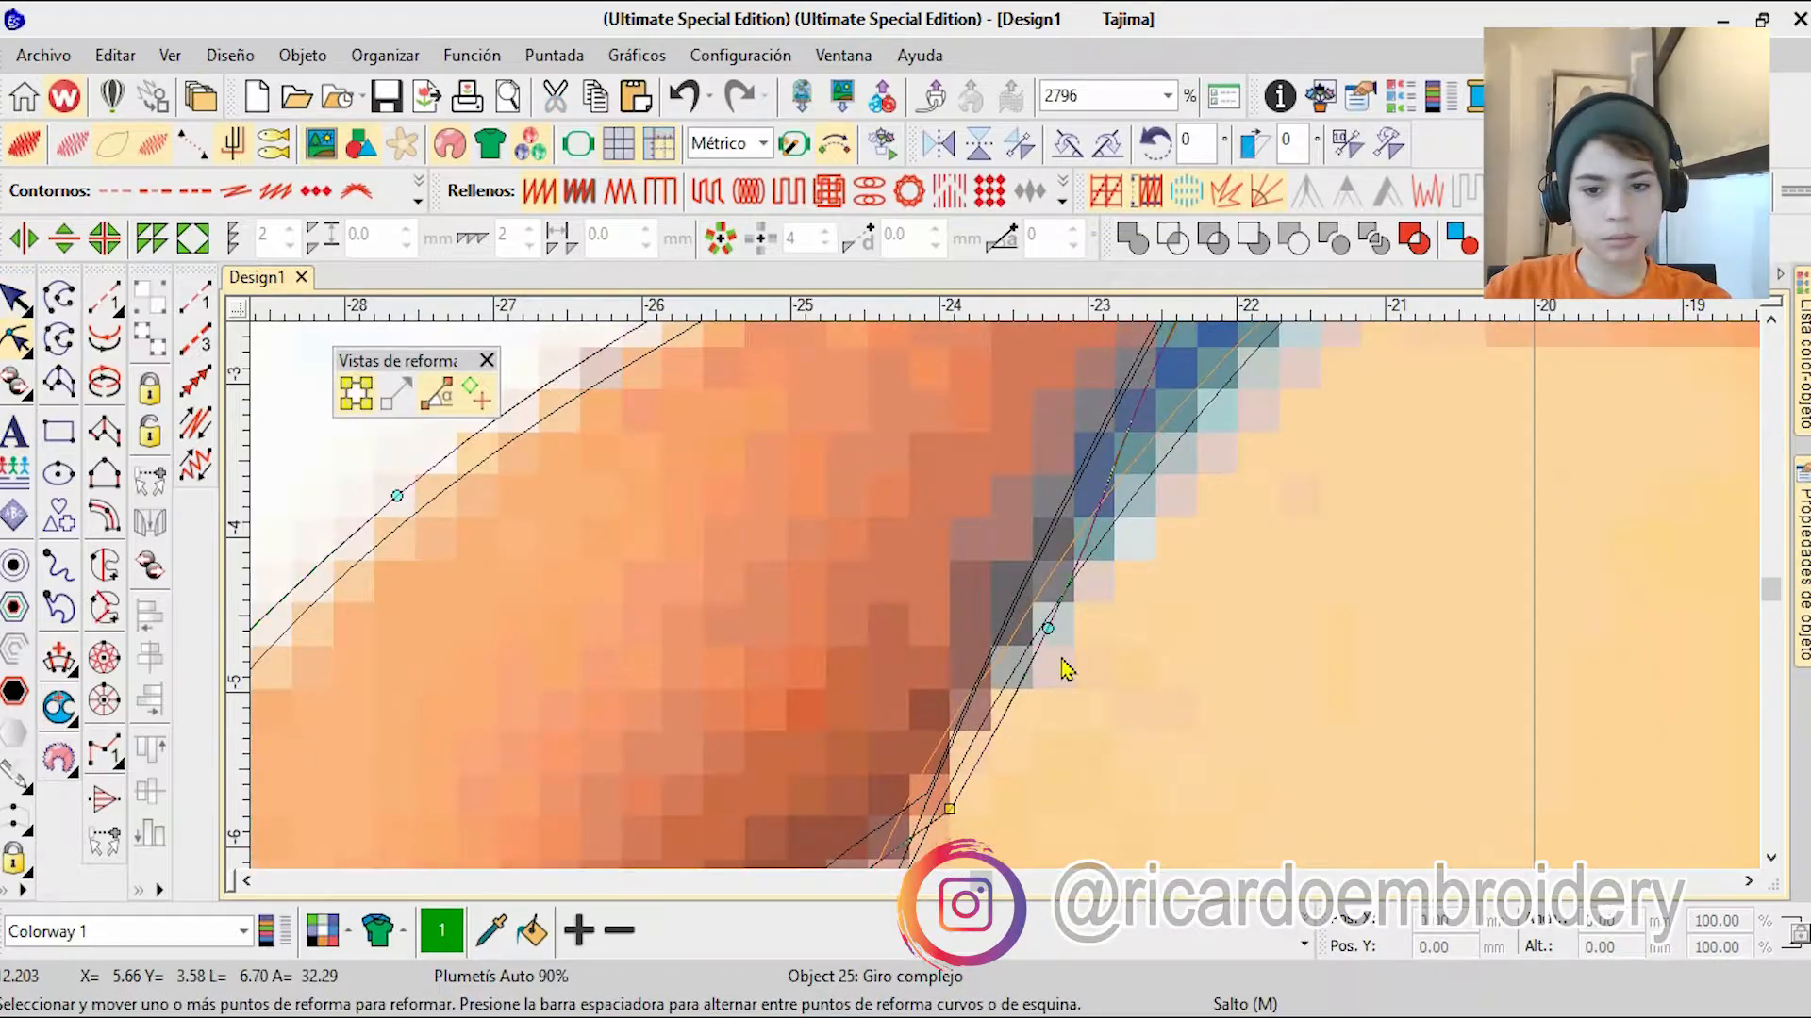
{"action": "key", "text": "t"}
Step: Move the arm fill directly after the orange inner-ear fill in the stitching order
{"action": "left_click", "coordinate": [1802, 368]}
{"action": "left_click_drag", "start_coordinate": [1382, 840], "coordinate": [1378, 613]}
{"action": "scroll", "coordinate": [783, 575], "scroll_direction": "down", "scroll_amount": 2}
Step: Adjust the arm fill's stitch-angle lines to follow its curve from shoulder to wrist, and recolour the fill orange
{"action": "left_click", "coordinate": [15, 340]}
{"action": "scroll", "coordinate": [989, 436], "scroll_direction": "up", "scroll_amount": 4}
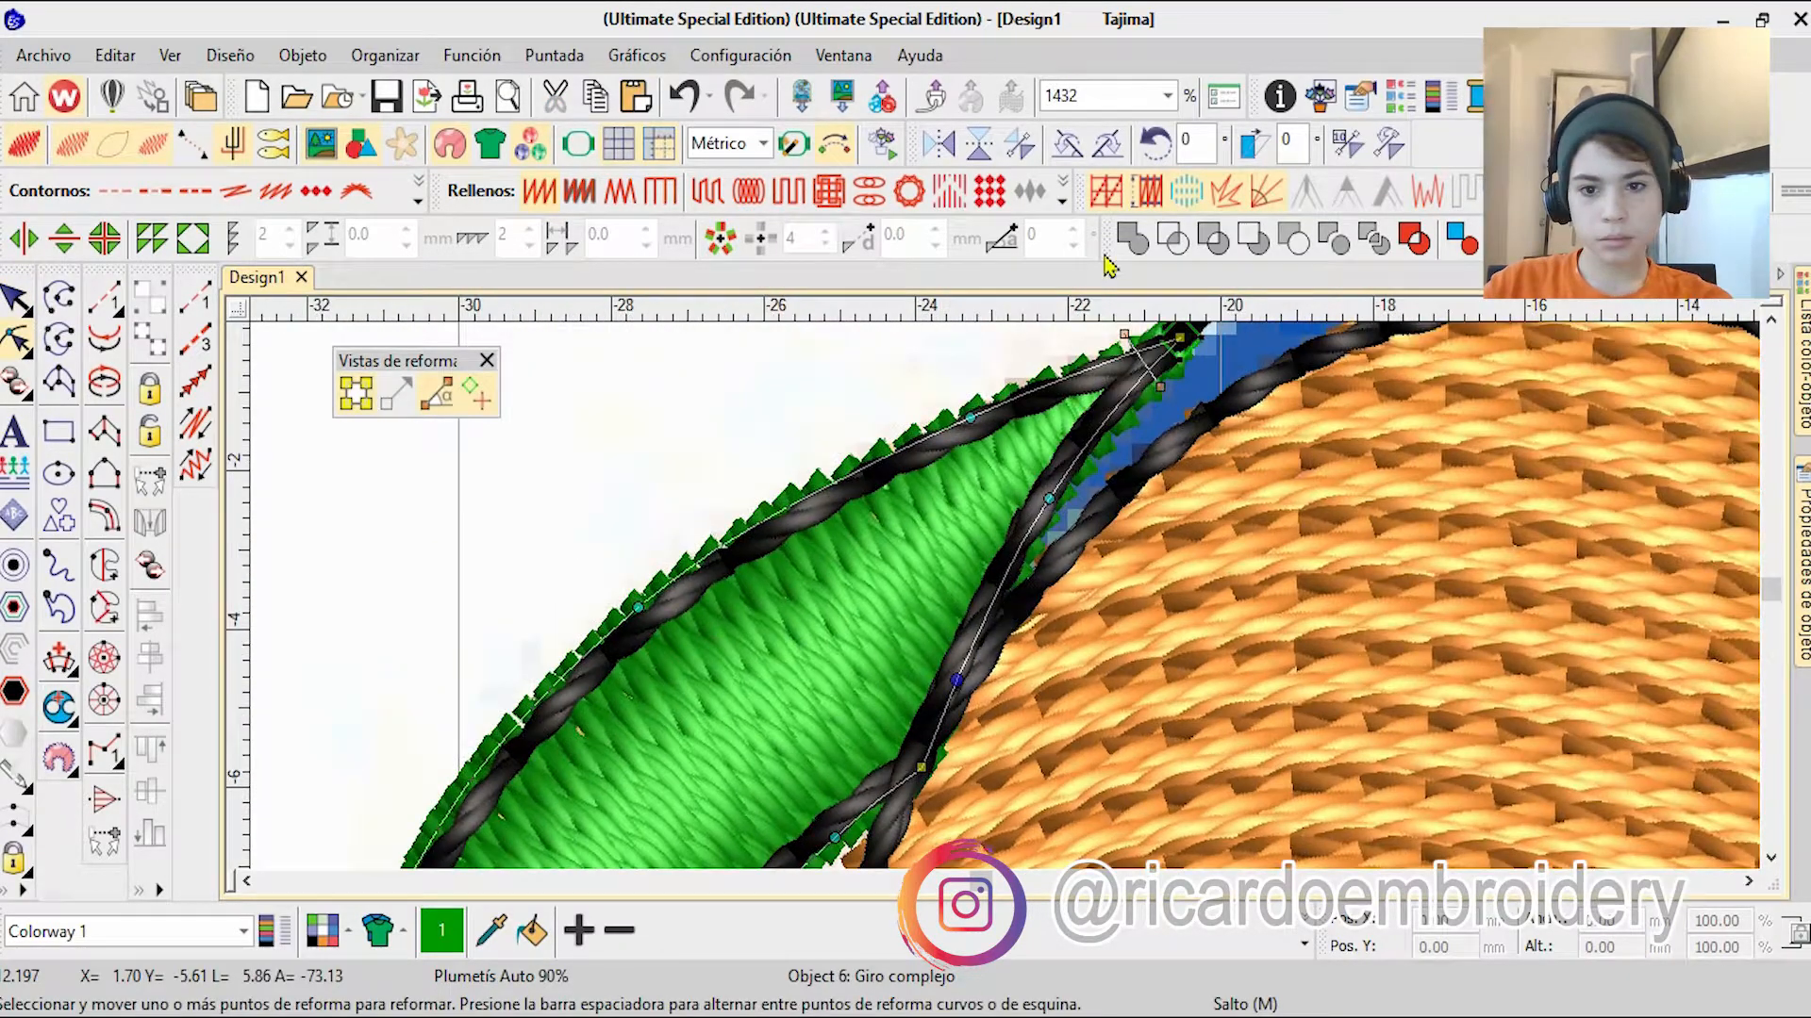
{"action": "scroll", "coordinate": [988, 435], "scroll_direction": "down", "scroll_amount": 6}
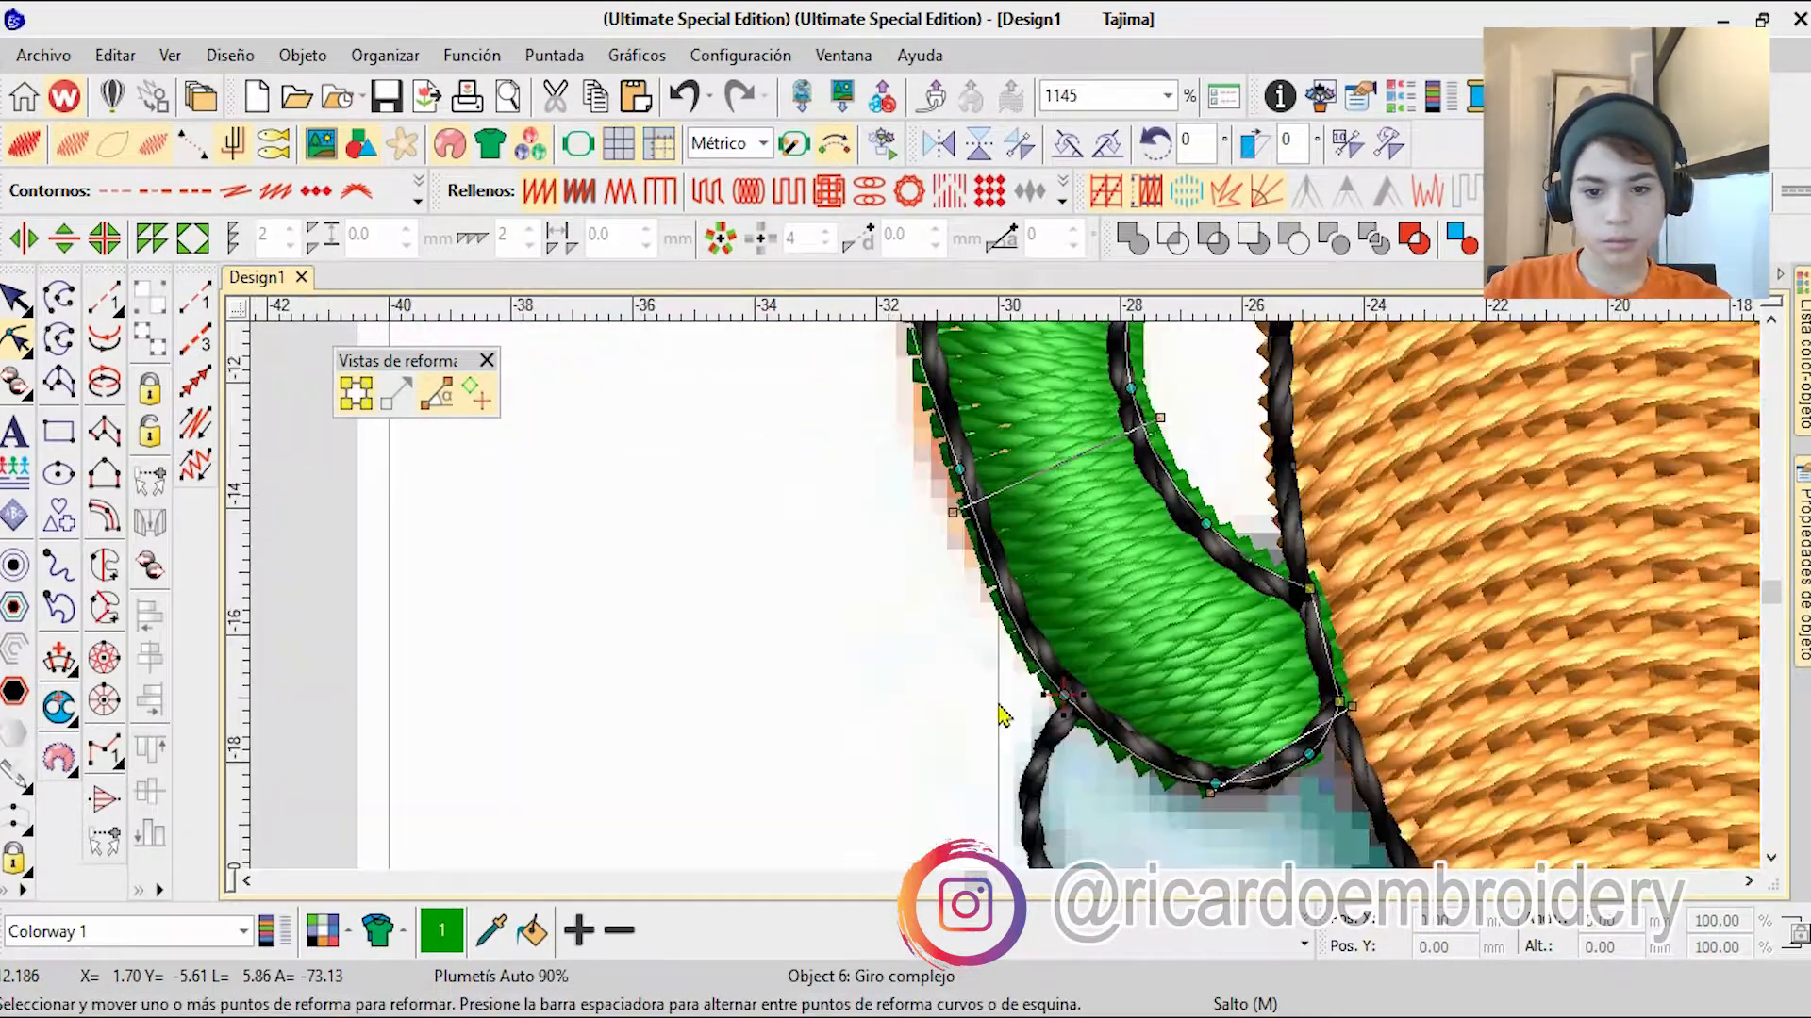
{"action": "scroll", "coordinate": [1144, 760], "scroll_direction": "down", "scroll_amount": 3}
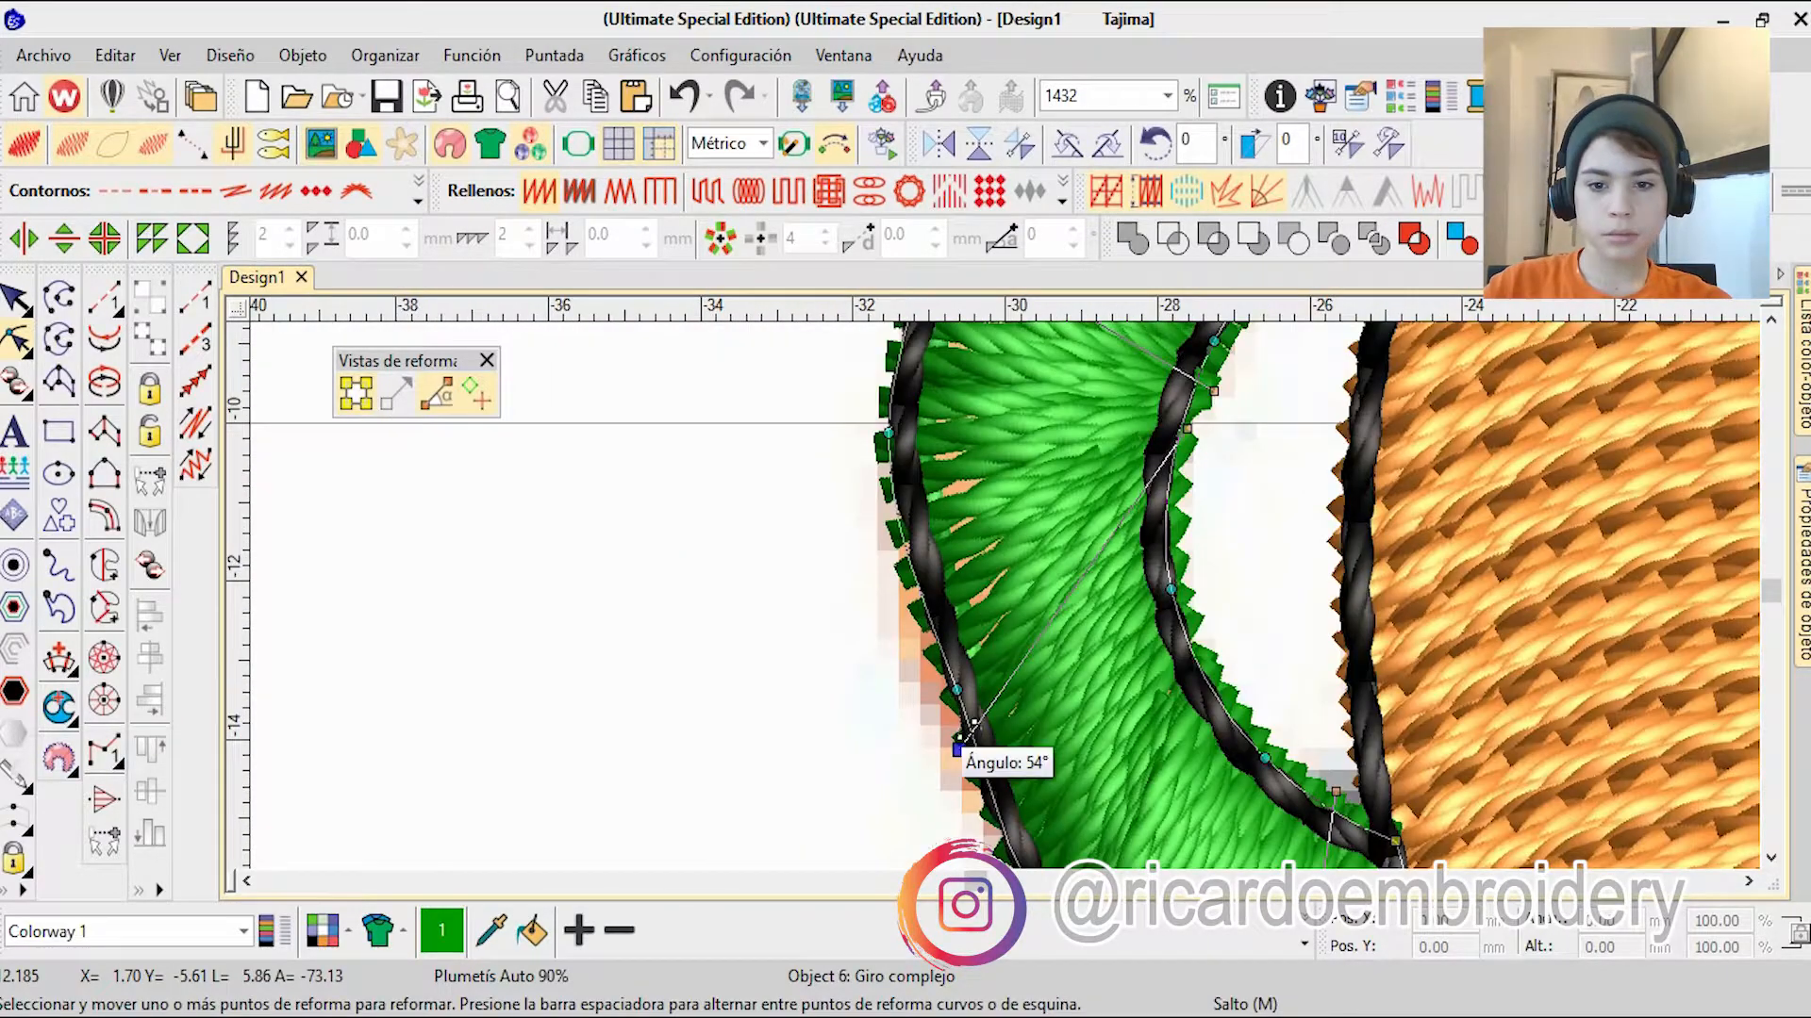
{"action": "scroll", "coordinate": [1043, 726], "scroll_direction": "up", "scroll_amount": 3}
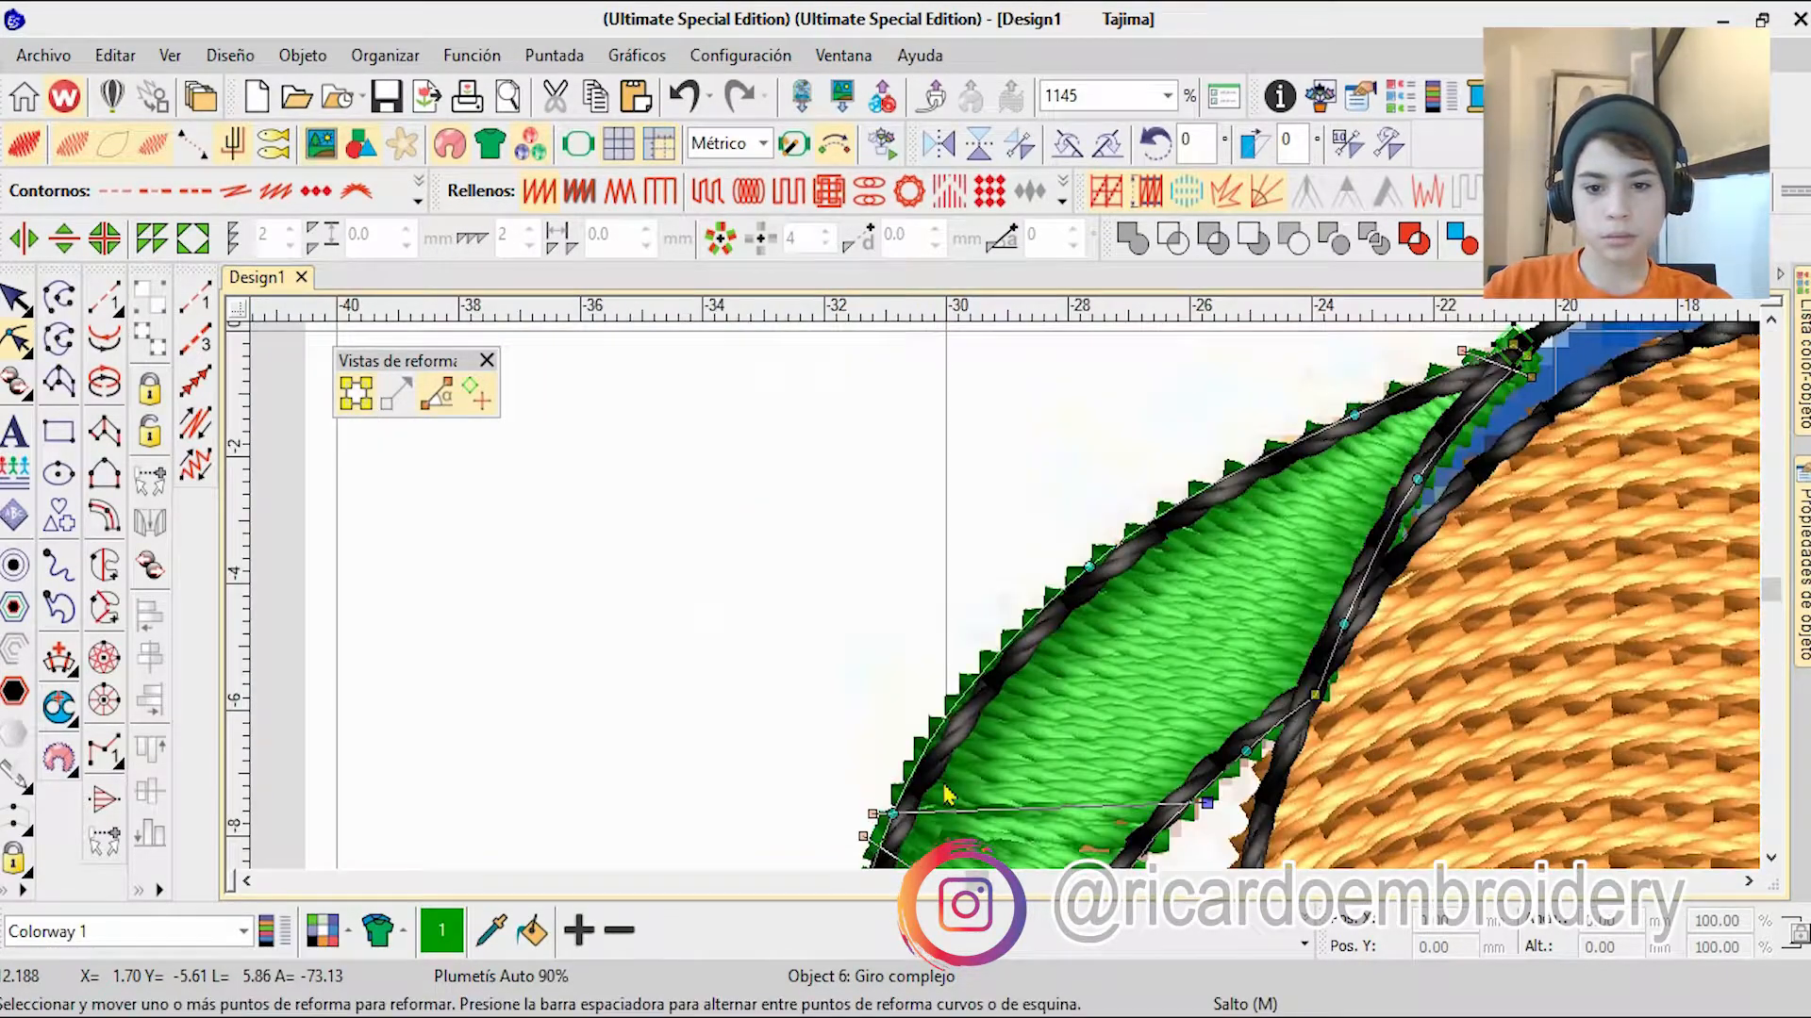
{"action": "scroll", "coordinate": [1085, 661], "scroll_direction": "down", "scroll_amount": 8}
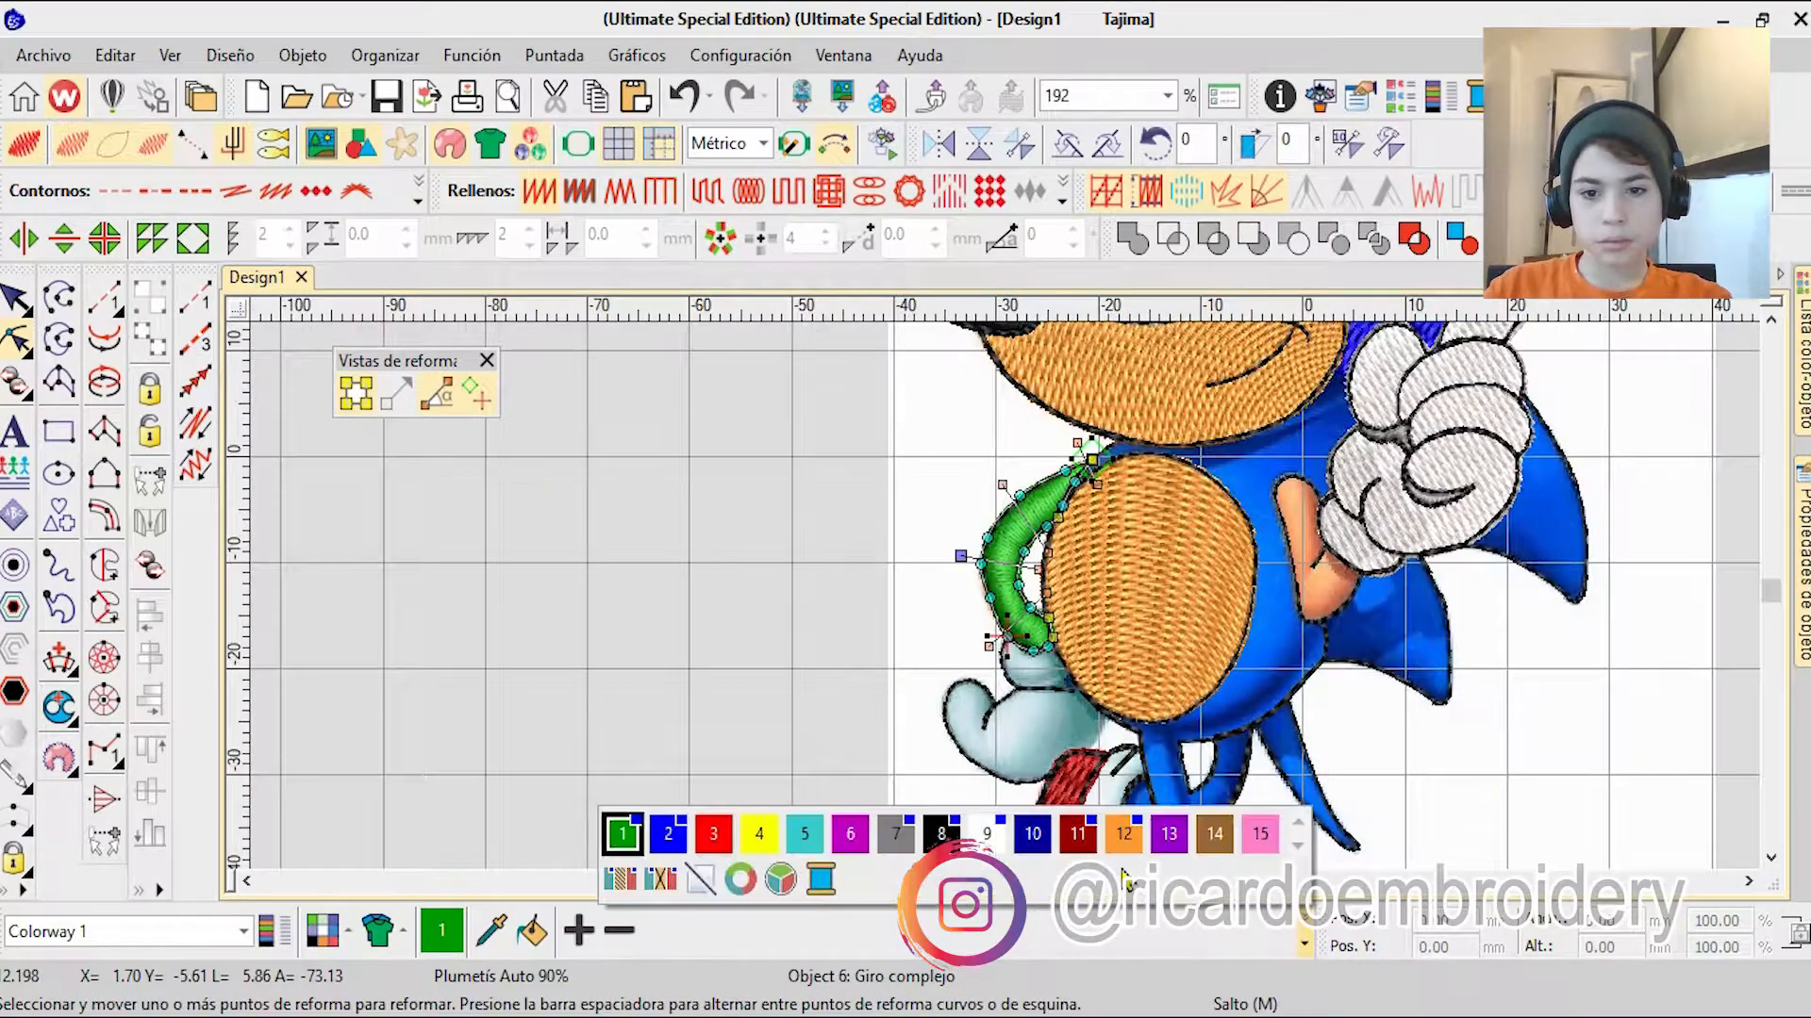
{"action": "left_click", "coordinate": [1123, 835]}
{"action": "key", "text": "Escape"}
Step: Reshape the black running outline on the red shoe's top edge, pulling points up to a corner on the body outline
{"action": "scroll", "coordinate": [1045, 782], "scroll_direction": "up", "scroll_amount": 1}
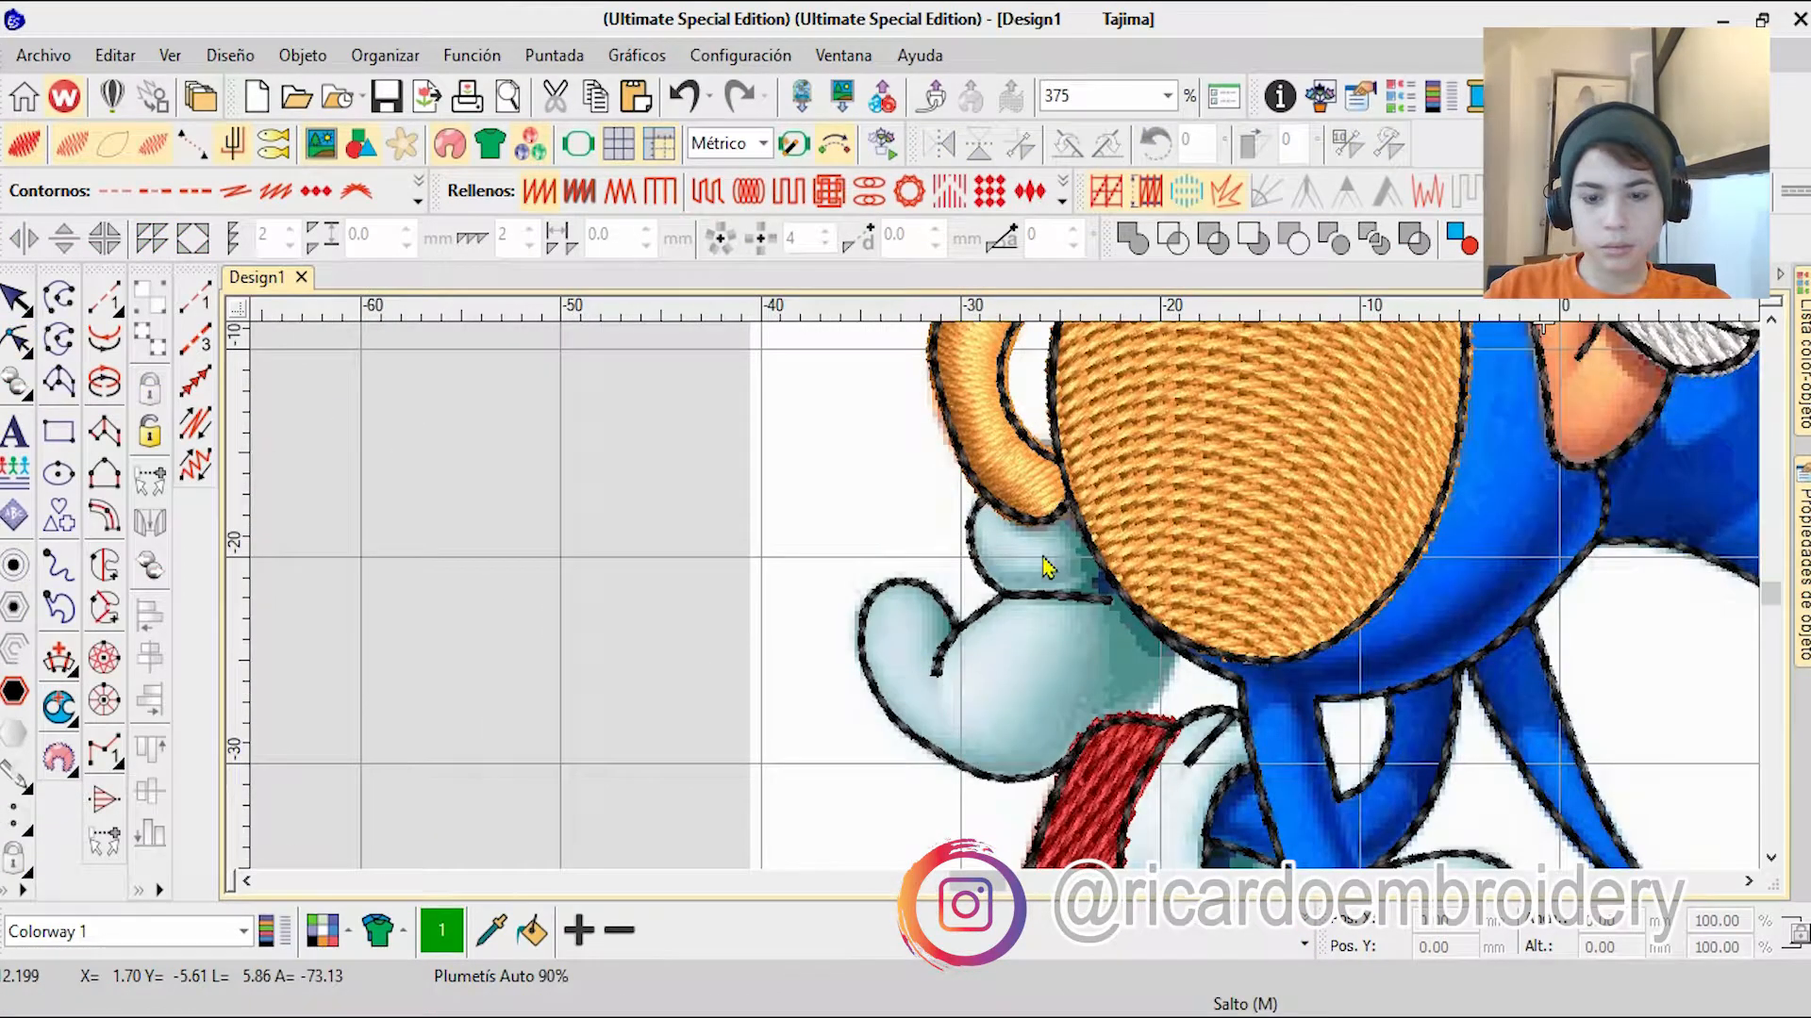
{"action": "scroll", "coordinate": [1257, 728], "scroll_direction": "up", "scroll_amount": 6}
{"action": "left_click", "coordinate": [958, 441]}
{"action": "left_click", "coordinate": [14, 341]}
{"action": "scroll", "coordinate": [806, 745], "scroll_direction": "up", "scroll_amount": 5}
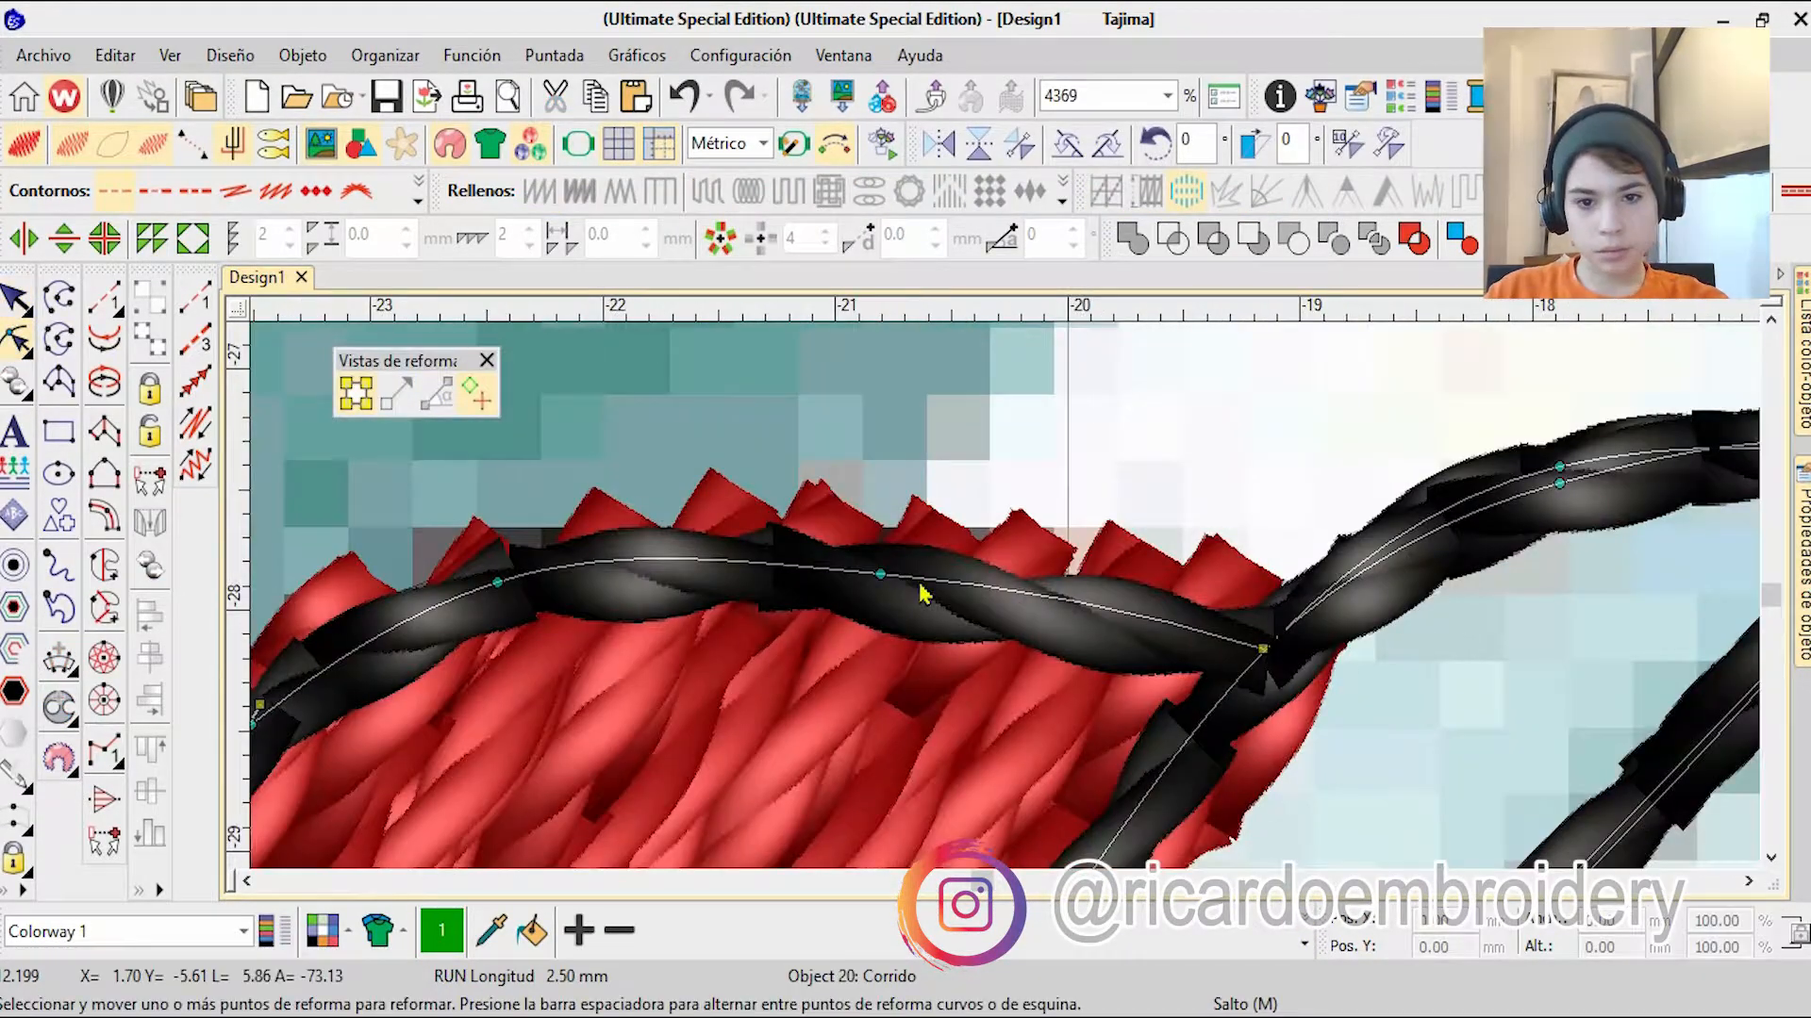
{"action": "scroll", "coordinate": [899, 589], "scroll_direction": "down", "scroll_amount": 5}
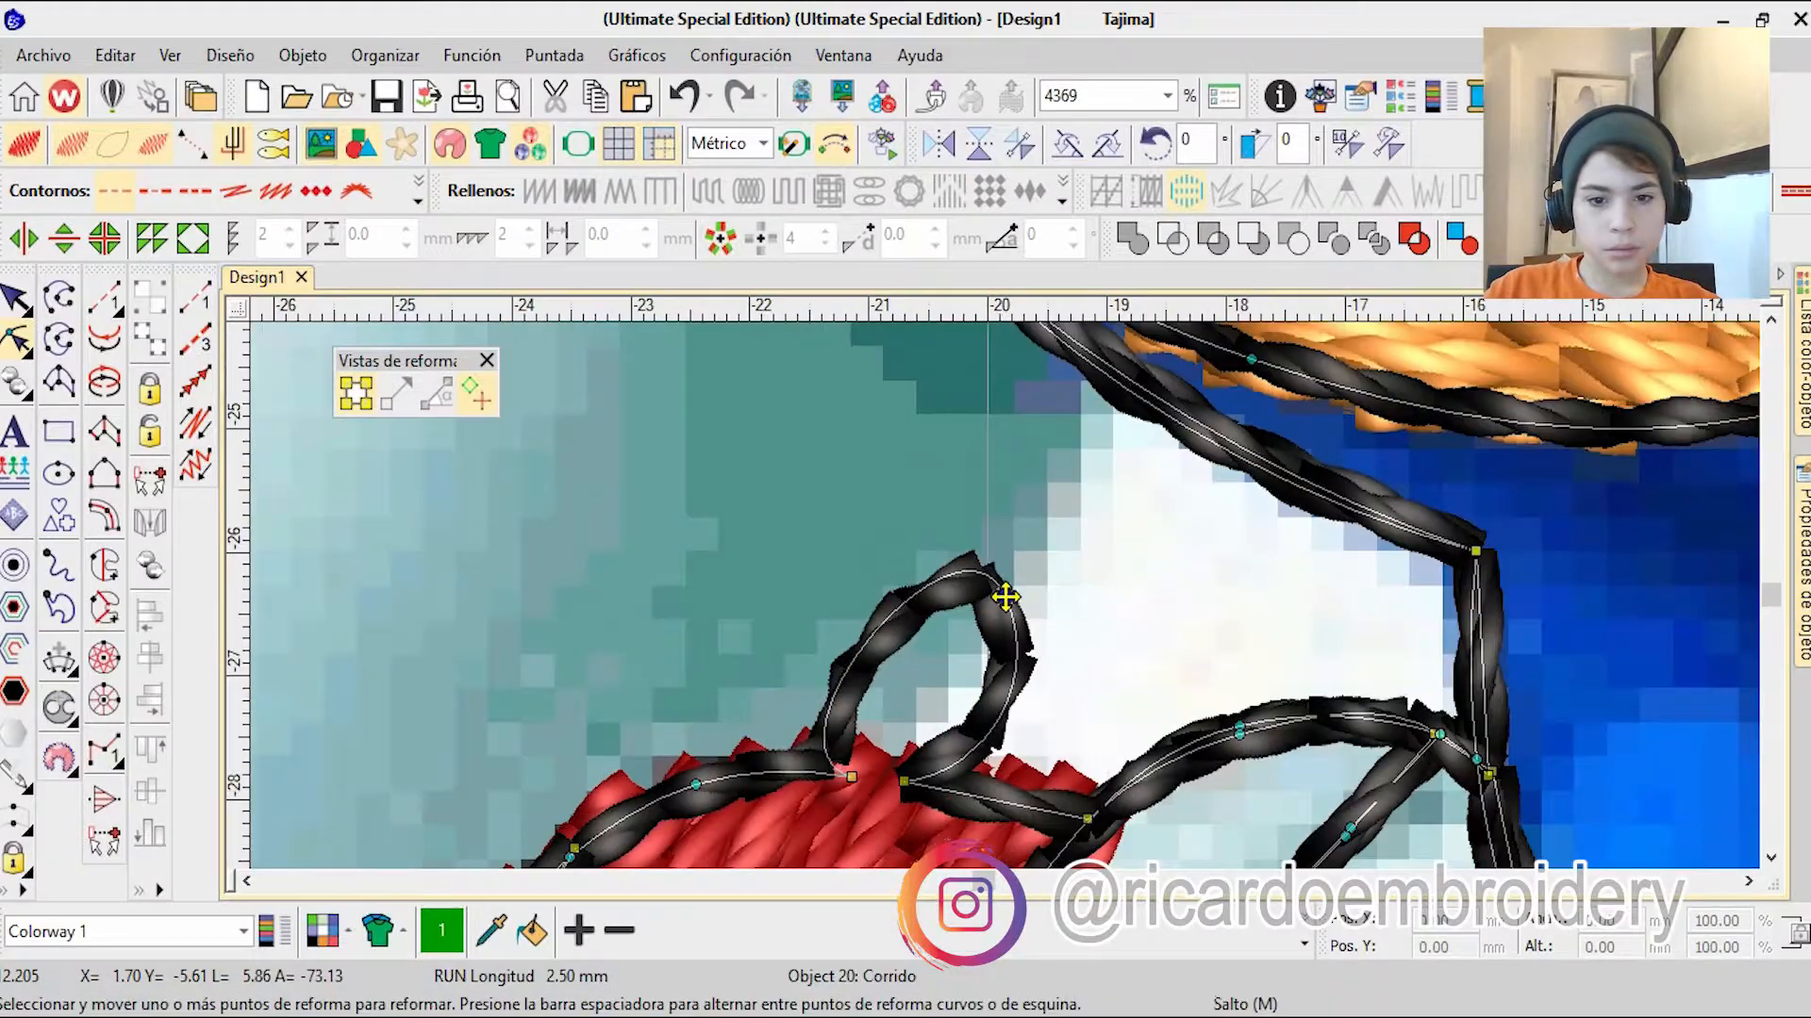
{"action": "scroll", "coordinate": [1082, 654], "scroll_direction": "up", "scroll_amount": 3}
{"action": "left_click", "coordinate": [1043, 611]}
{"action": "key", "text": "space"}
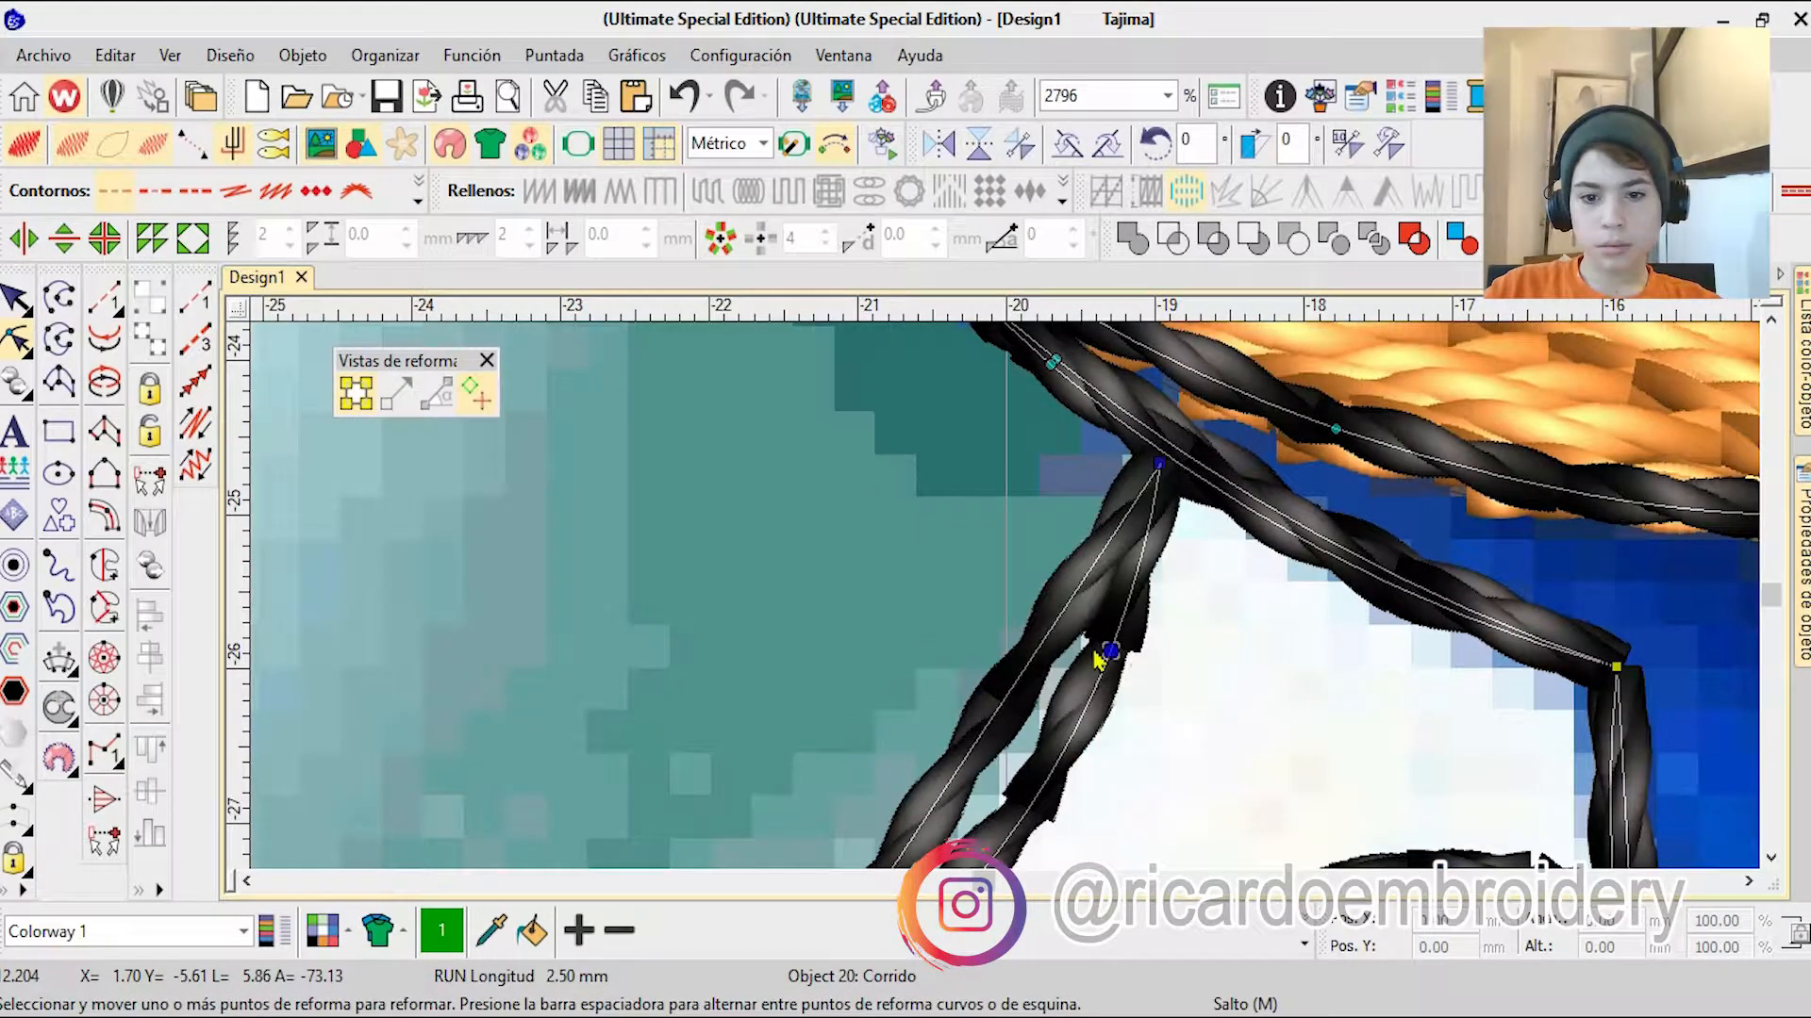
Step: Straighten the new outline segment between shoe and body, reshape its return path towards the cuff outline and leave reshape mode
{"action": "scroll", "coordinate": [858, 802], "scroll_direction": "down", "scroll_amount": 1}
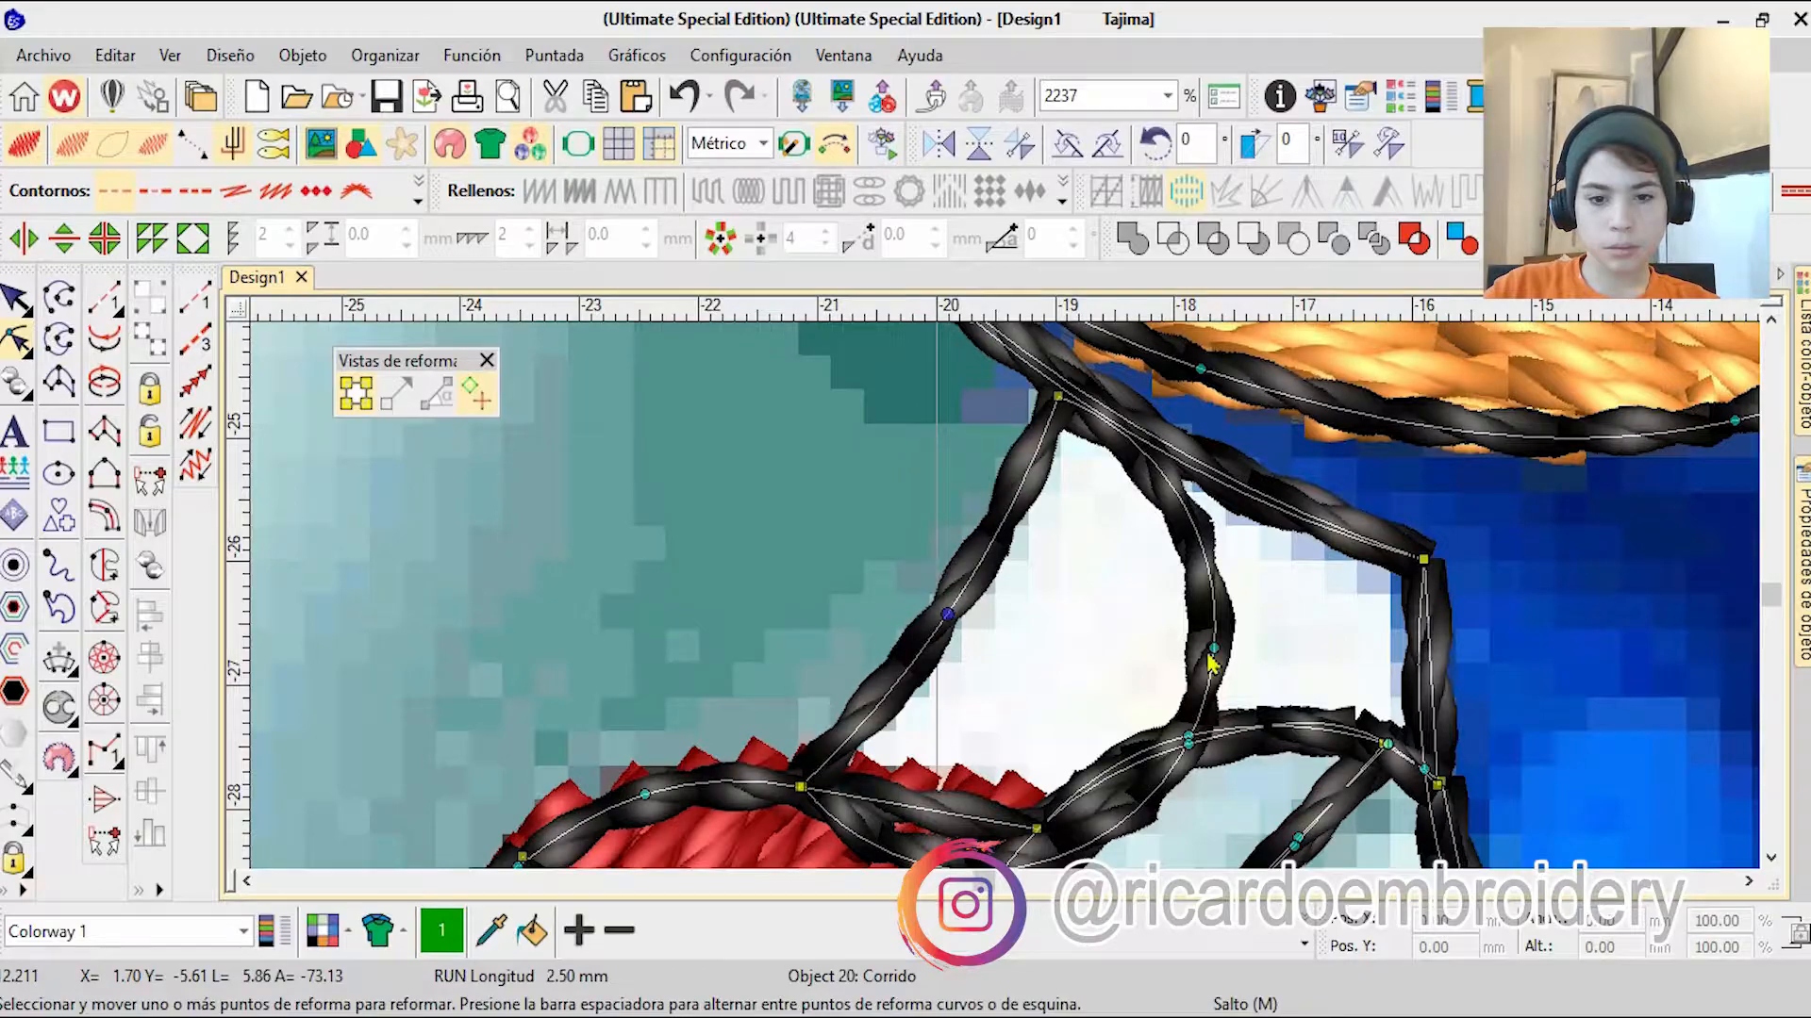
{"action": "scroll", "coordinate": [948, 616], "scroll_direction": "down", "scroll_amount": 12}
{"action": "left_click", "coordinate": [521, 659]}
{"action": "key", "text": "Escape"}
Step: Hide the reference image, change the orange arm fill to Tatami and show the image again
{"action": "scroll", "coordinate": [1009, 608], "scroll_direction": "down", "scroll_amount": 3}
{"action": "scroll", "coordinate": [1009, 608], "scroll_direction": "up", "scroll_amount": 1}
{"action": "key", "text": "d"}
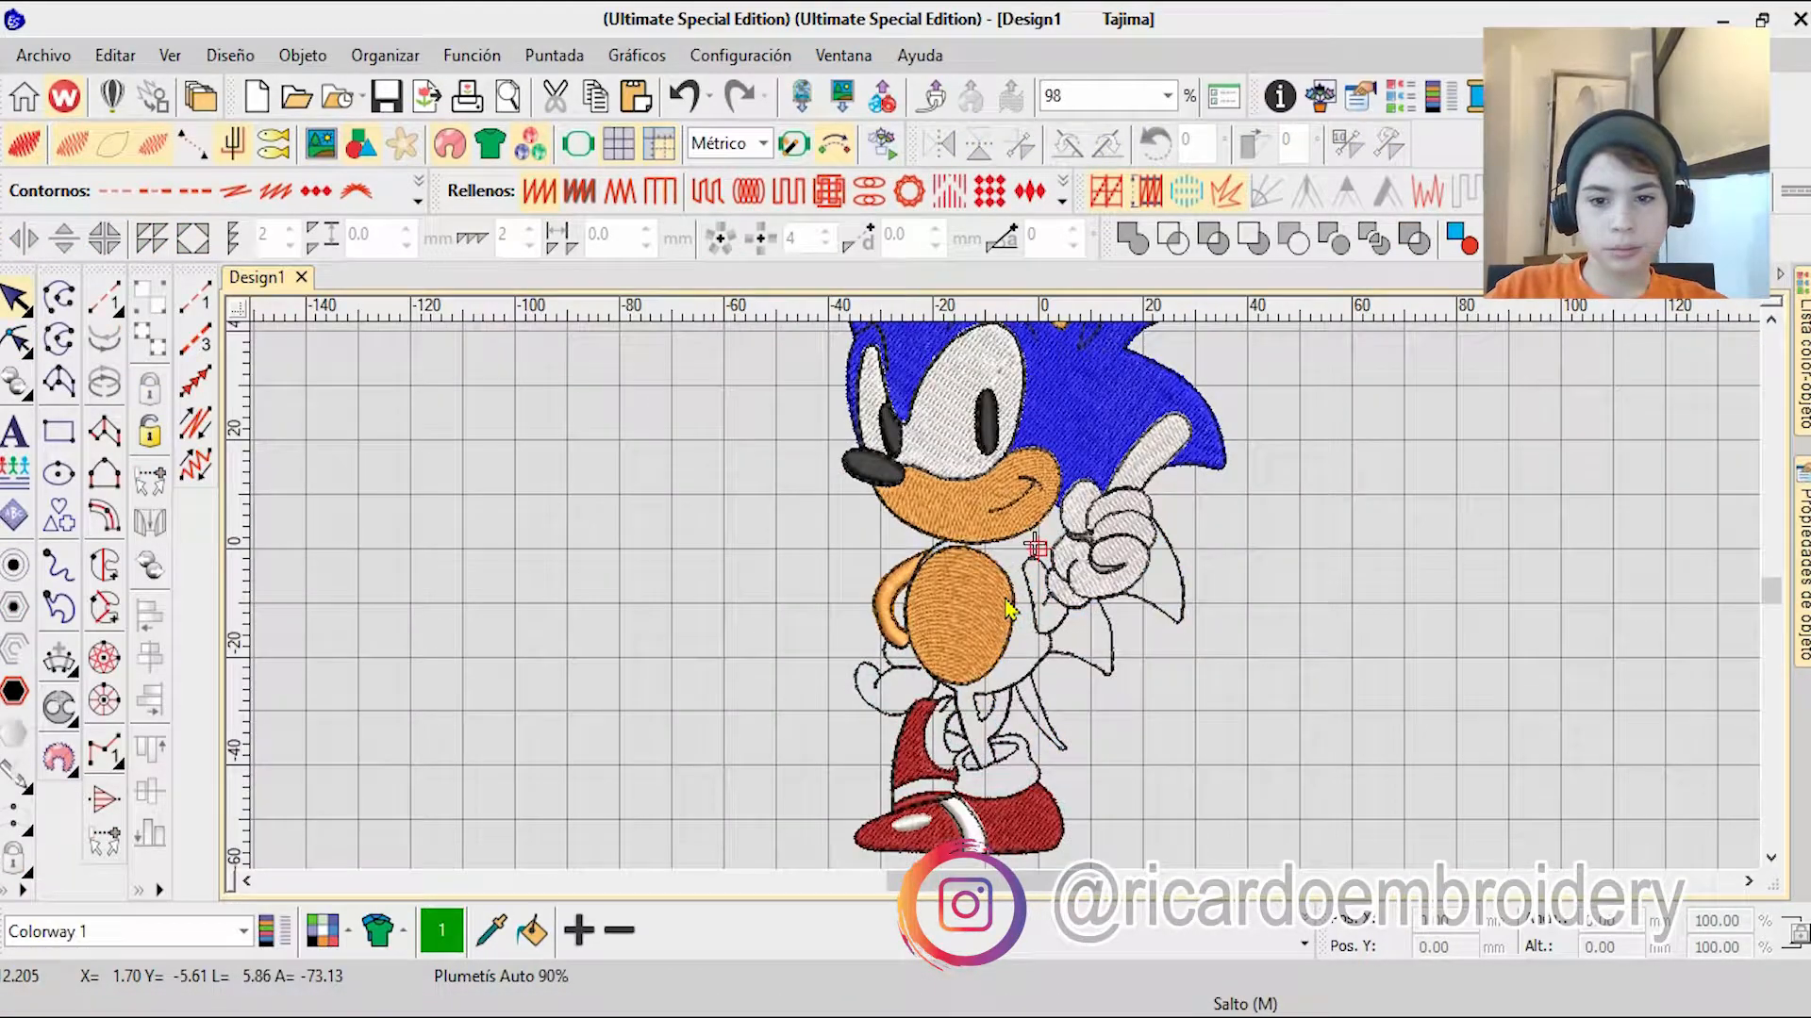
{"action": "key", "text": "0"}
{"action": "scroll", "coordinate": [871, 636], "scroll_direction": "up", "scroll_amount": 11}
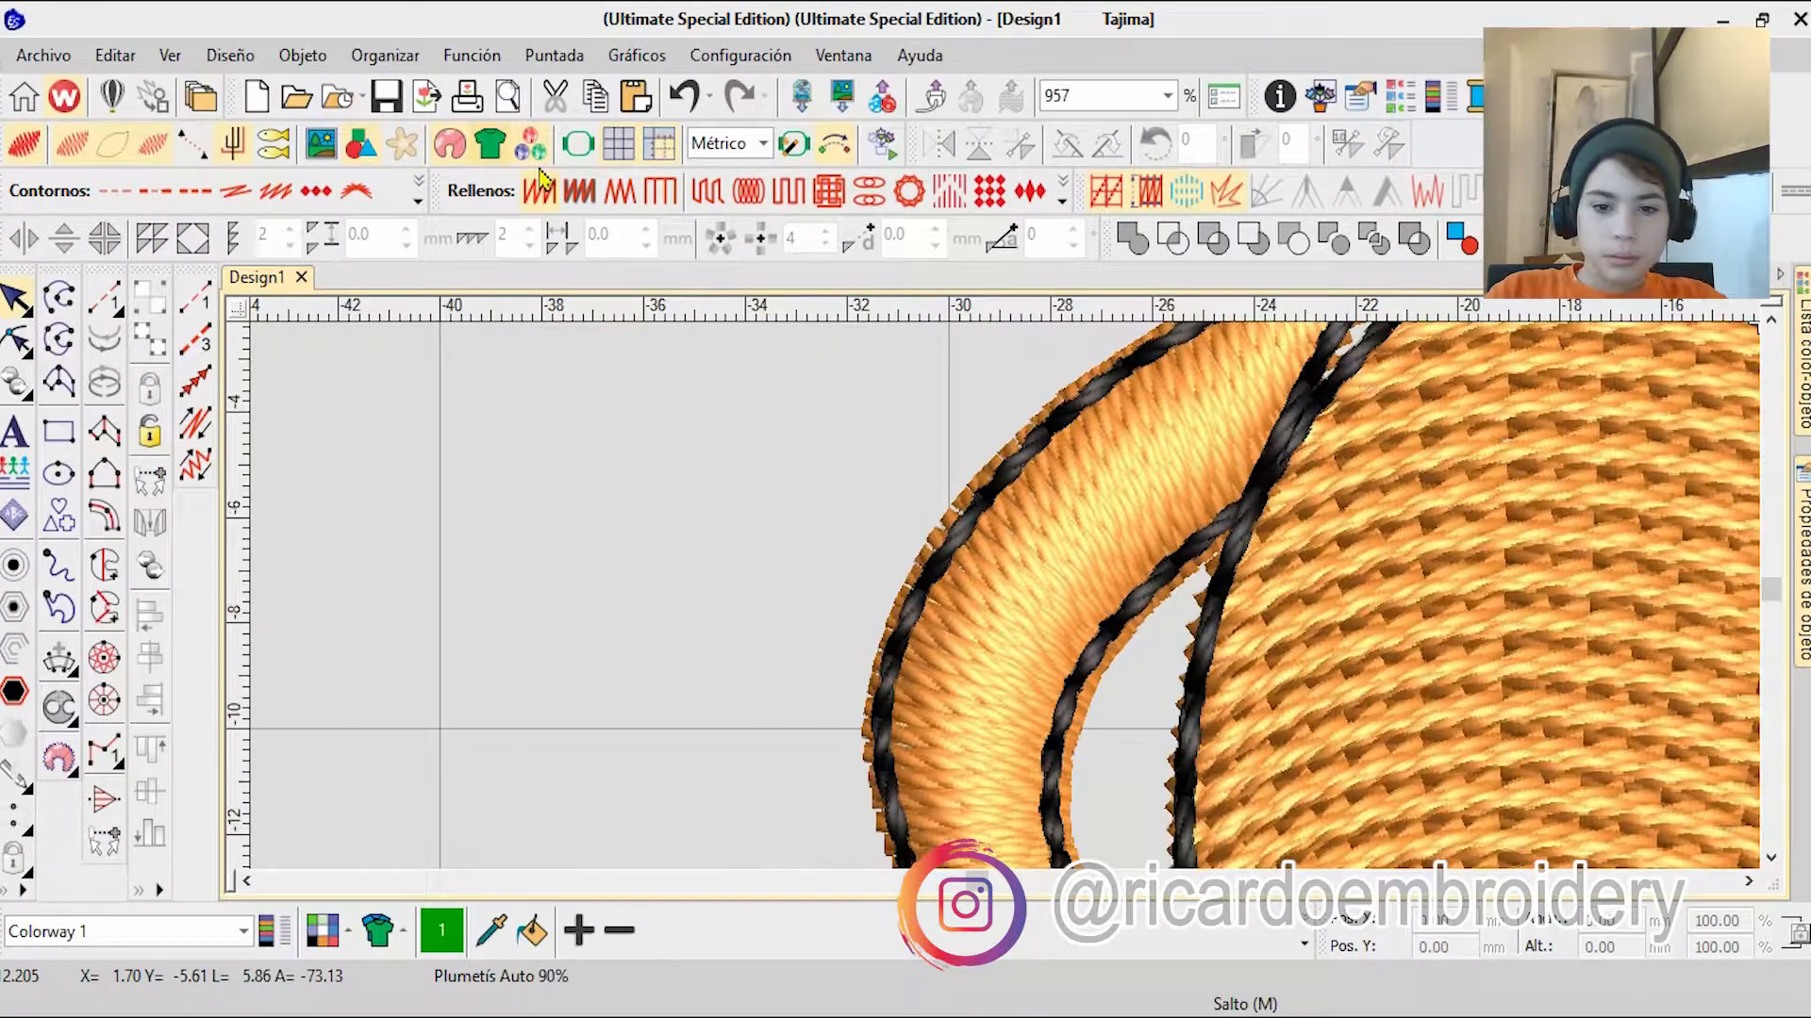
{"action": "left_click", "coordinate": [971, 550]}
{"action": "left_click", "coordinate": [707, 192]}
{"action": "scroll", "coordinate": [969, 546], "scroll_direction": "down", "scroll_amount": 9}
{"action": "key", "text": "Escape"}
{"action": "key", "text": "d"}
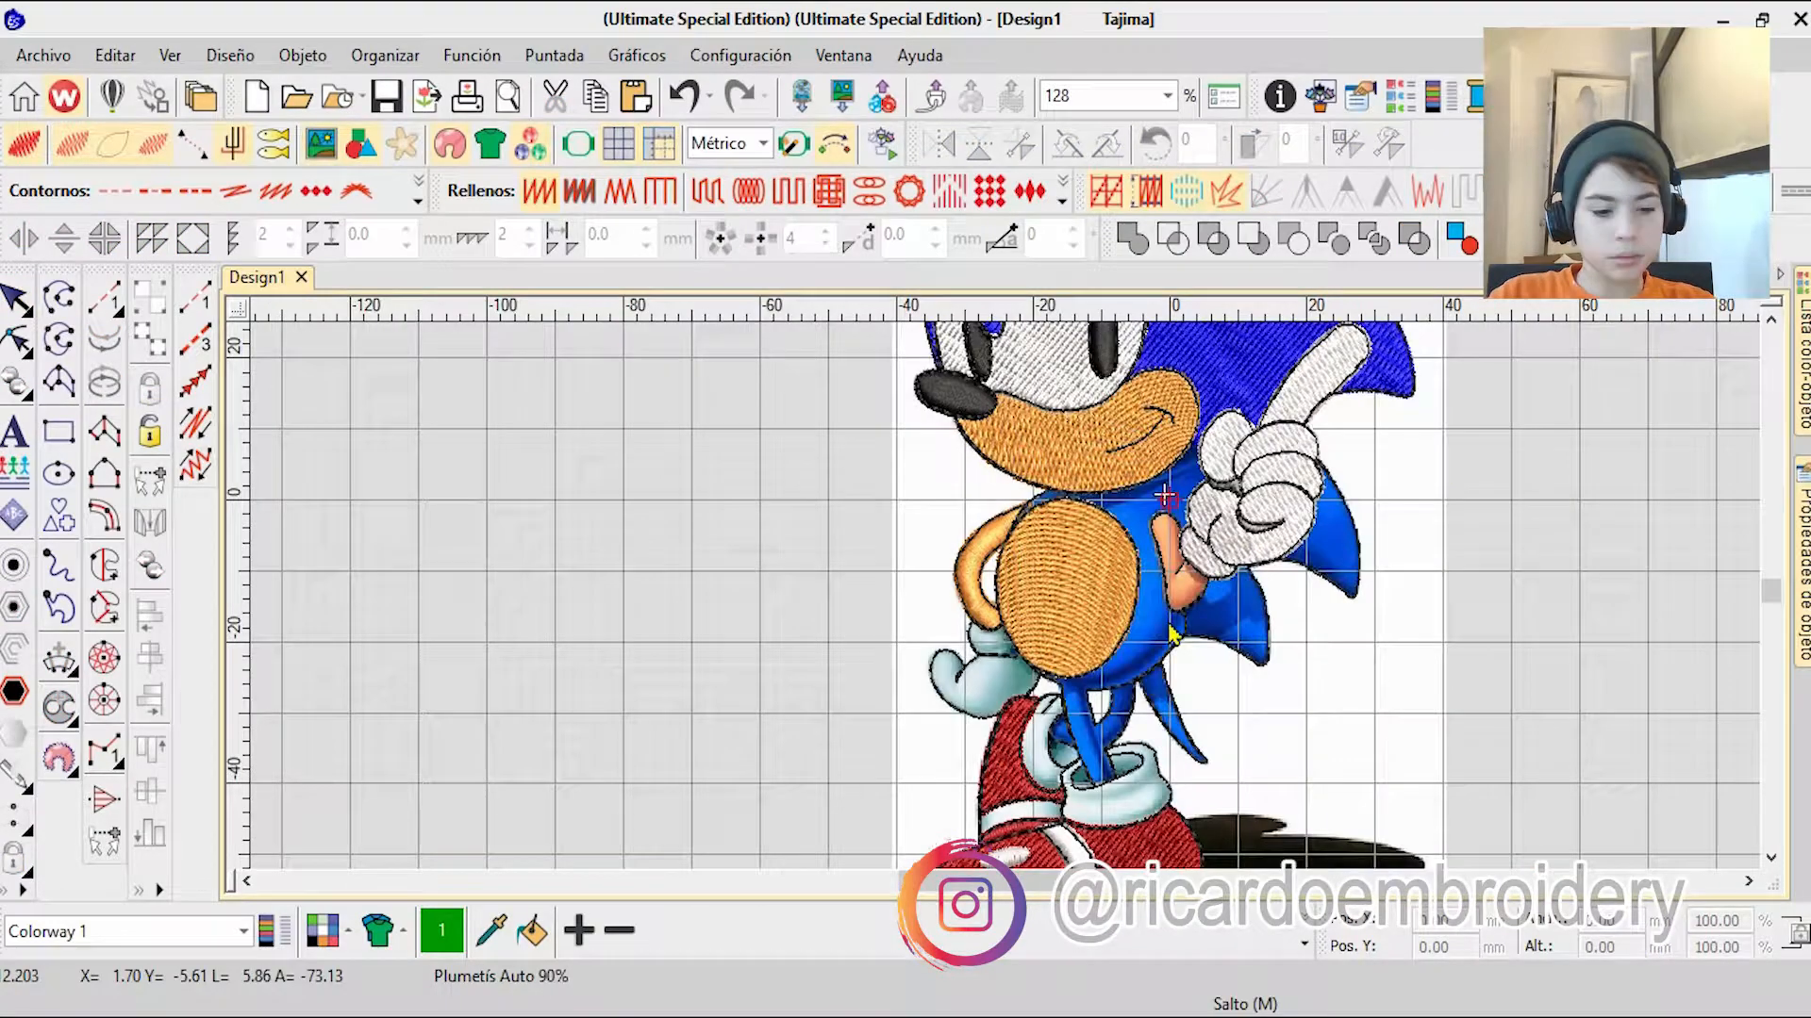
{"action": "scroll", "coordinate": [1007, 611], "scroll_direction": "up", "scroll_amount": 3}
{"action": "scroll", "coordinate": [1007, 611], "scroll_direction": "up", "scroll_amount": 6}
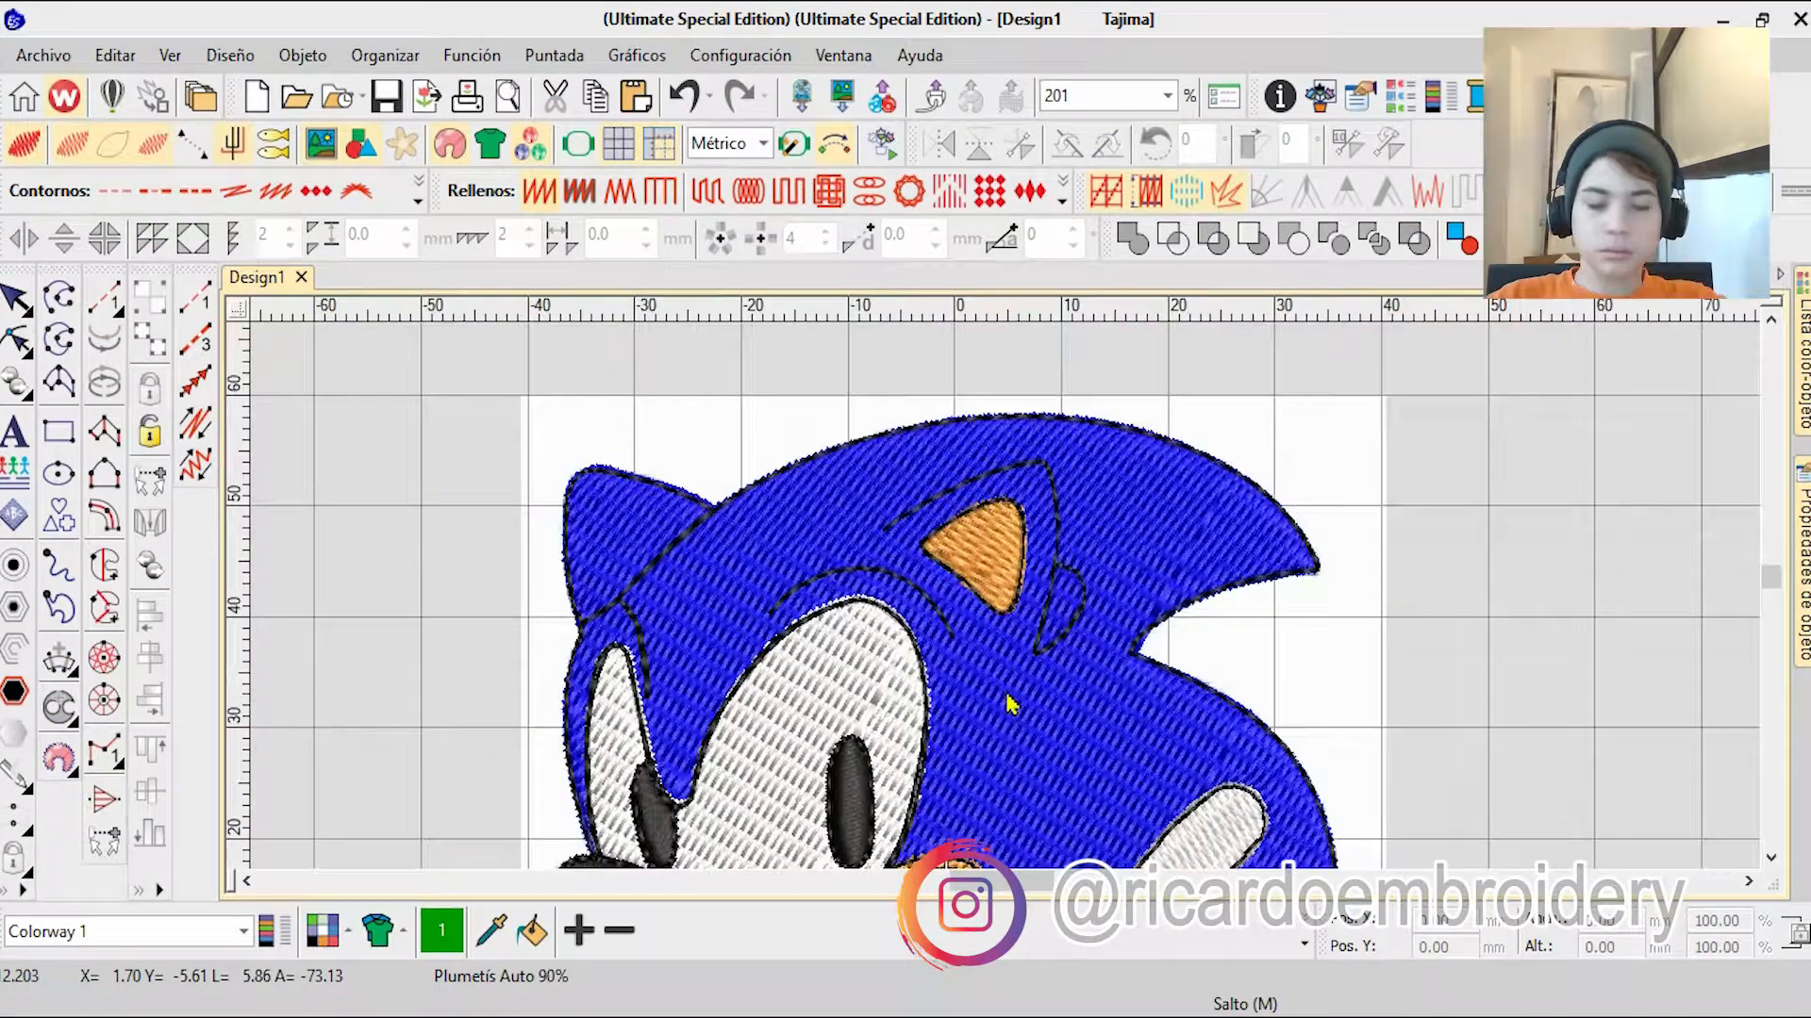
Step: Reshape the black running outline between the two blue legs, extending the V-shaped corner downward along the line where the legs overlap
{"action": "scroll", "coordinate": [1007, 611], "scroll_direction": "down", "scroll_amount": 8}
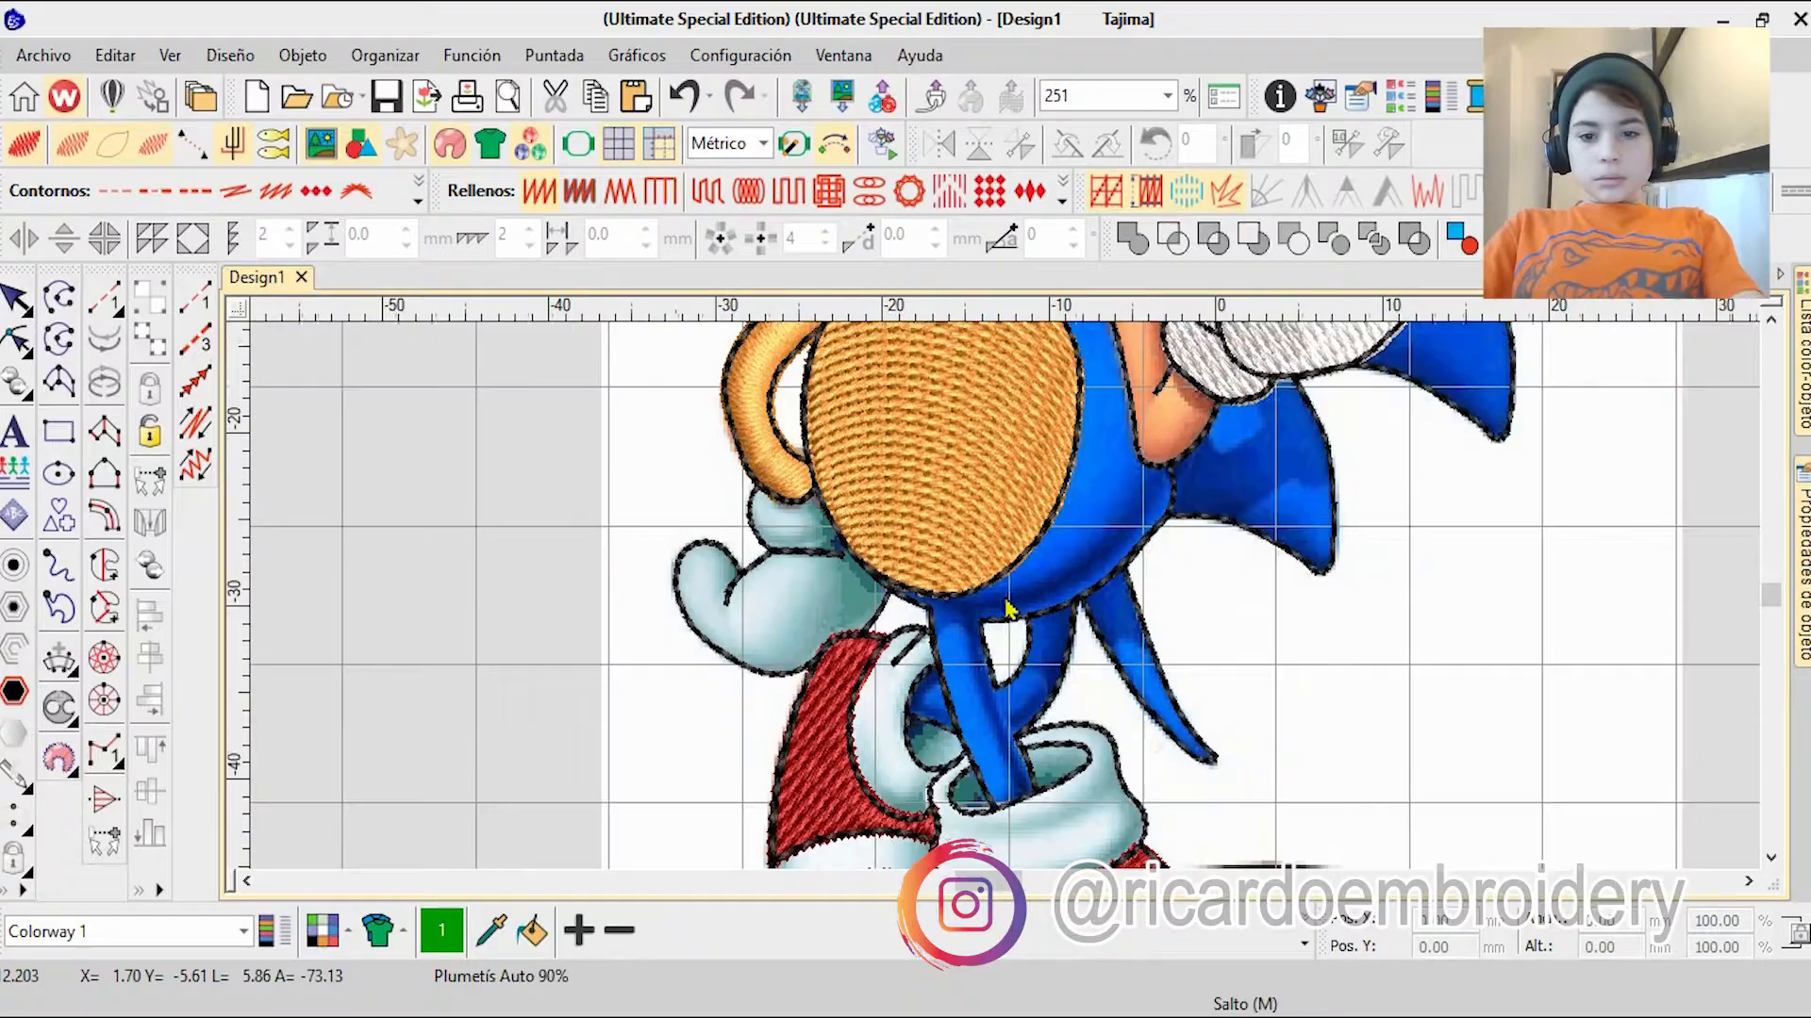
{"action": "scroll", "coordinate": [728, 540], "scroll_direction": "up", "scroll_amount": 6}
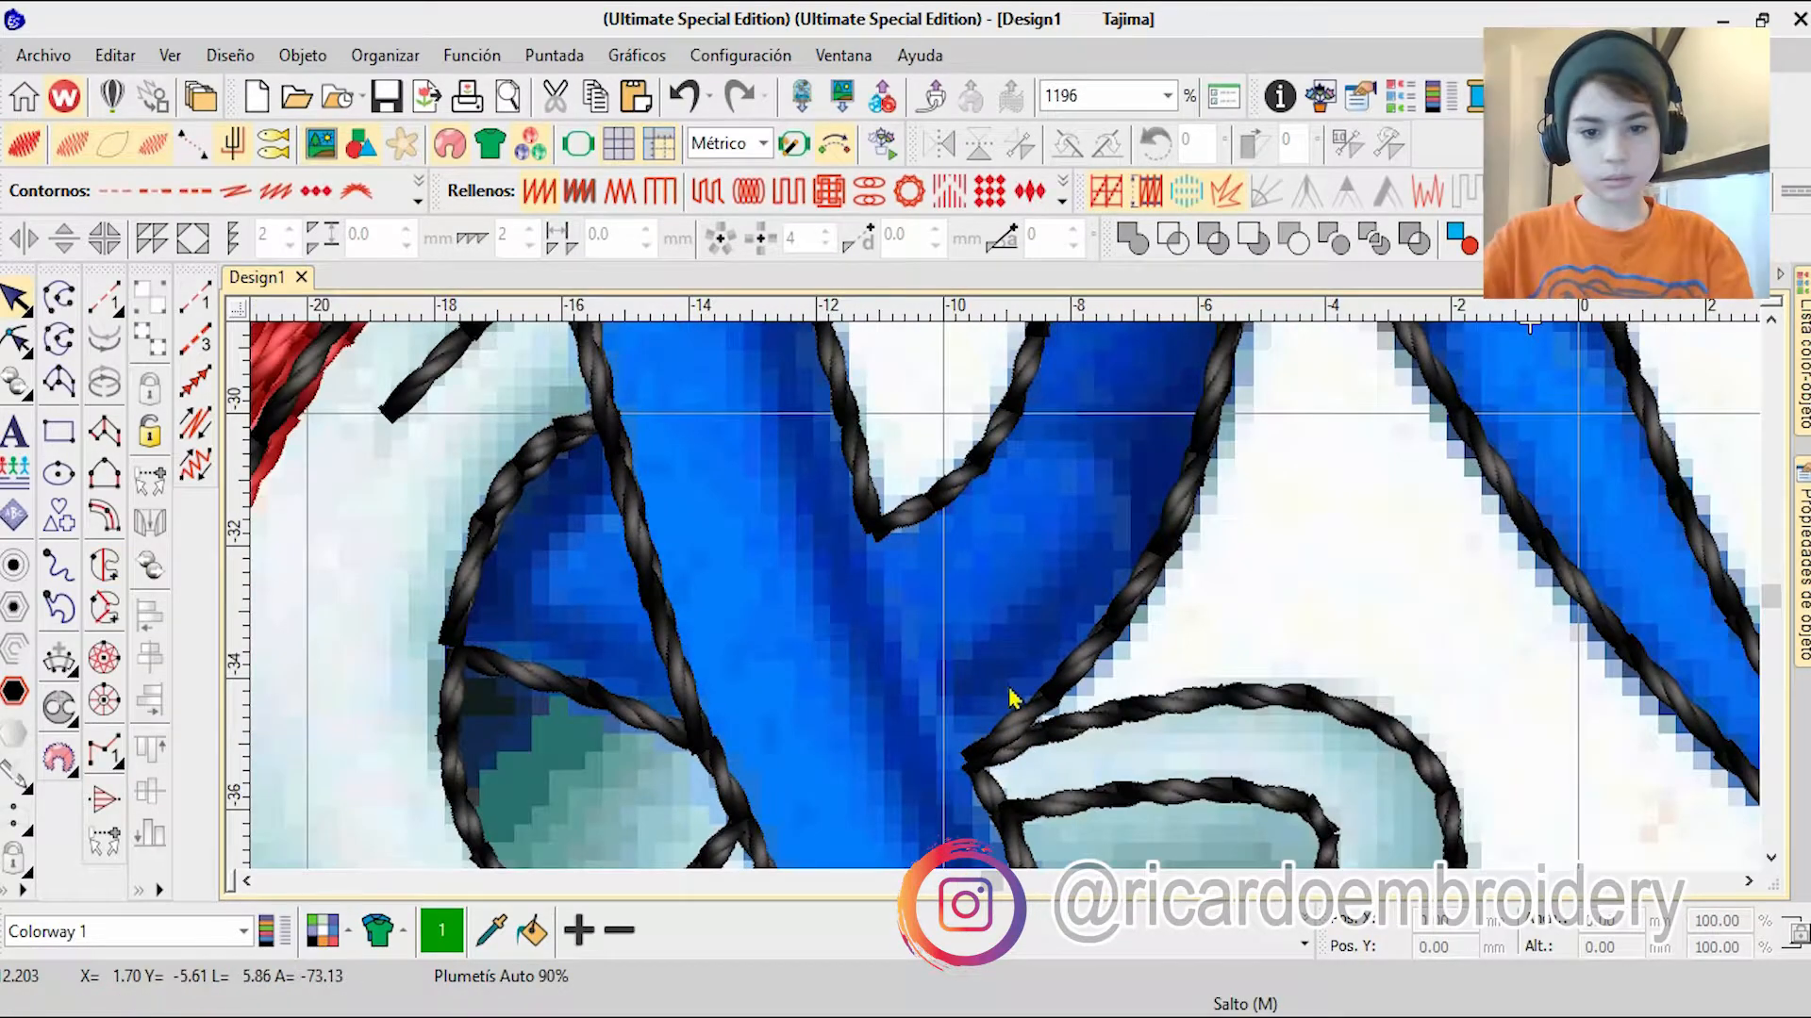
{"action": "left_click", "coordinate": [842, 452]}
{"action": "key", "text": "h"}
{"action": "scroll", "coordinate": [840, 456], "scroll_direction": "up", "scroll_amount": 5}
{"action": "left_click", "coordinate": [978, 674]}
{"action": "left_click_drag", "start_coordinate": [954, 683], "coordinate": [1021, 755]}
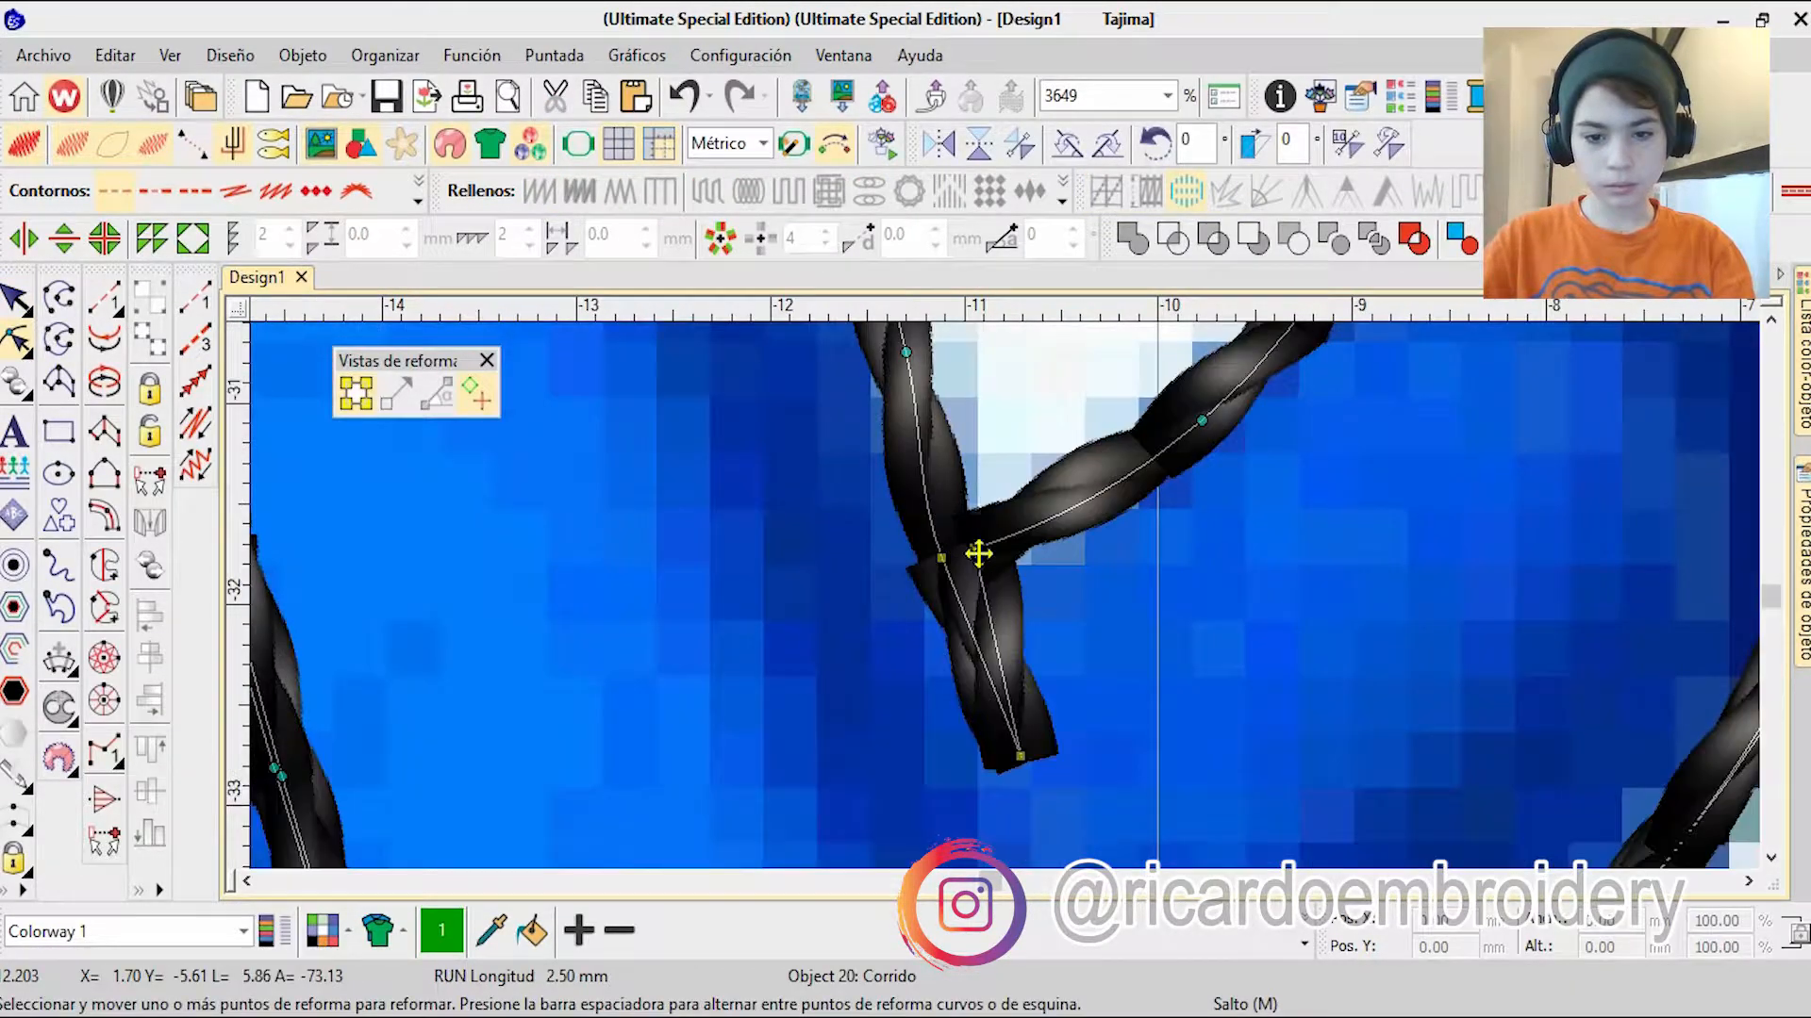
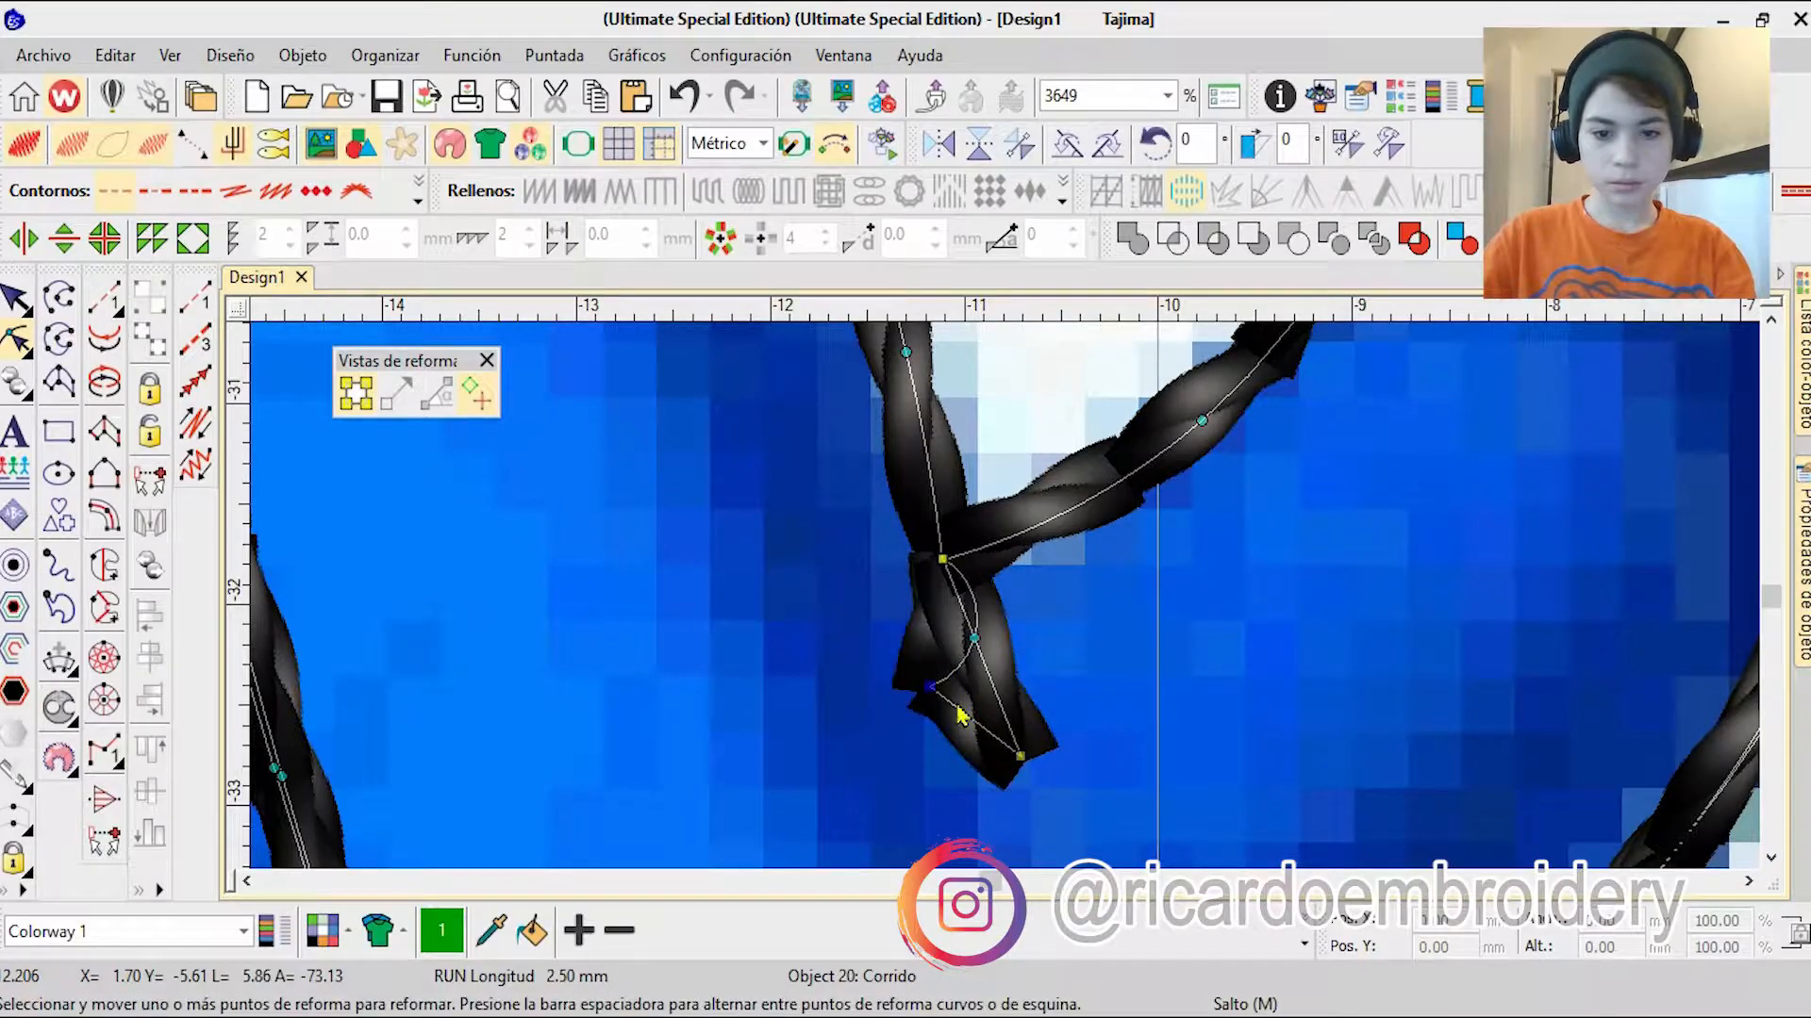
Step: Delete the extra point in the black outline between the legs, line up its remaining points along the leg and leave reshape mode
{"action": "key", "text": "Delete"}
{"action": "mouse_move", "coordinate": [1020, 756]}
{"action": "left_mouse_down"}
{"action": "mouse_move", "coordinate": [1079, 848]}
{"action": "mouse_move", "coordinate": [1006, 760]}
{"action": "left_mouse_up"}
{"action": "scroll", "coordinate": [1014, 760], "scroll_direction": "down", "scroll_amount": 5}
{"action": "scroll", "coordinate": [962, 585], "scroll_direction": "up", "scroll_amount": 6}
{"action": "left_click_drag", "start_coordinate": [995, 565], "coordinate": [1010, 734]}
{"action": "scroll", "coordinate": [1062, 716], "scroll_direction": "down", "scroll_amount": 3}
{"action": "scroll", "coordinate": [1009, 603], "scroll_direction": "up", "scroll_amount": 6}
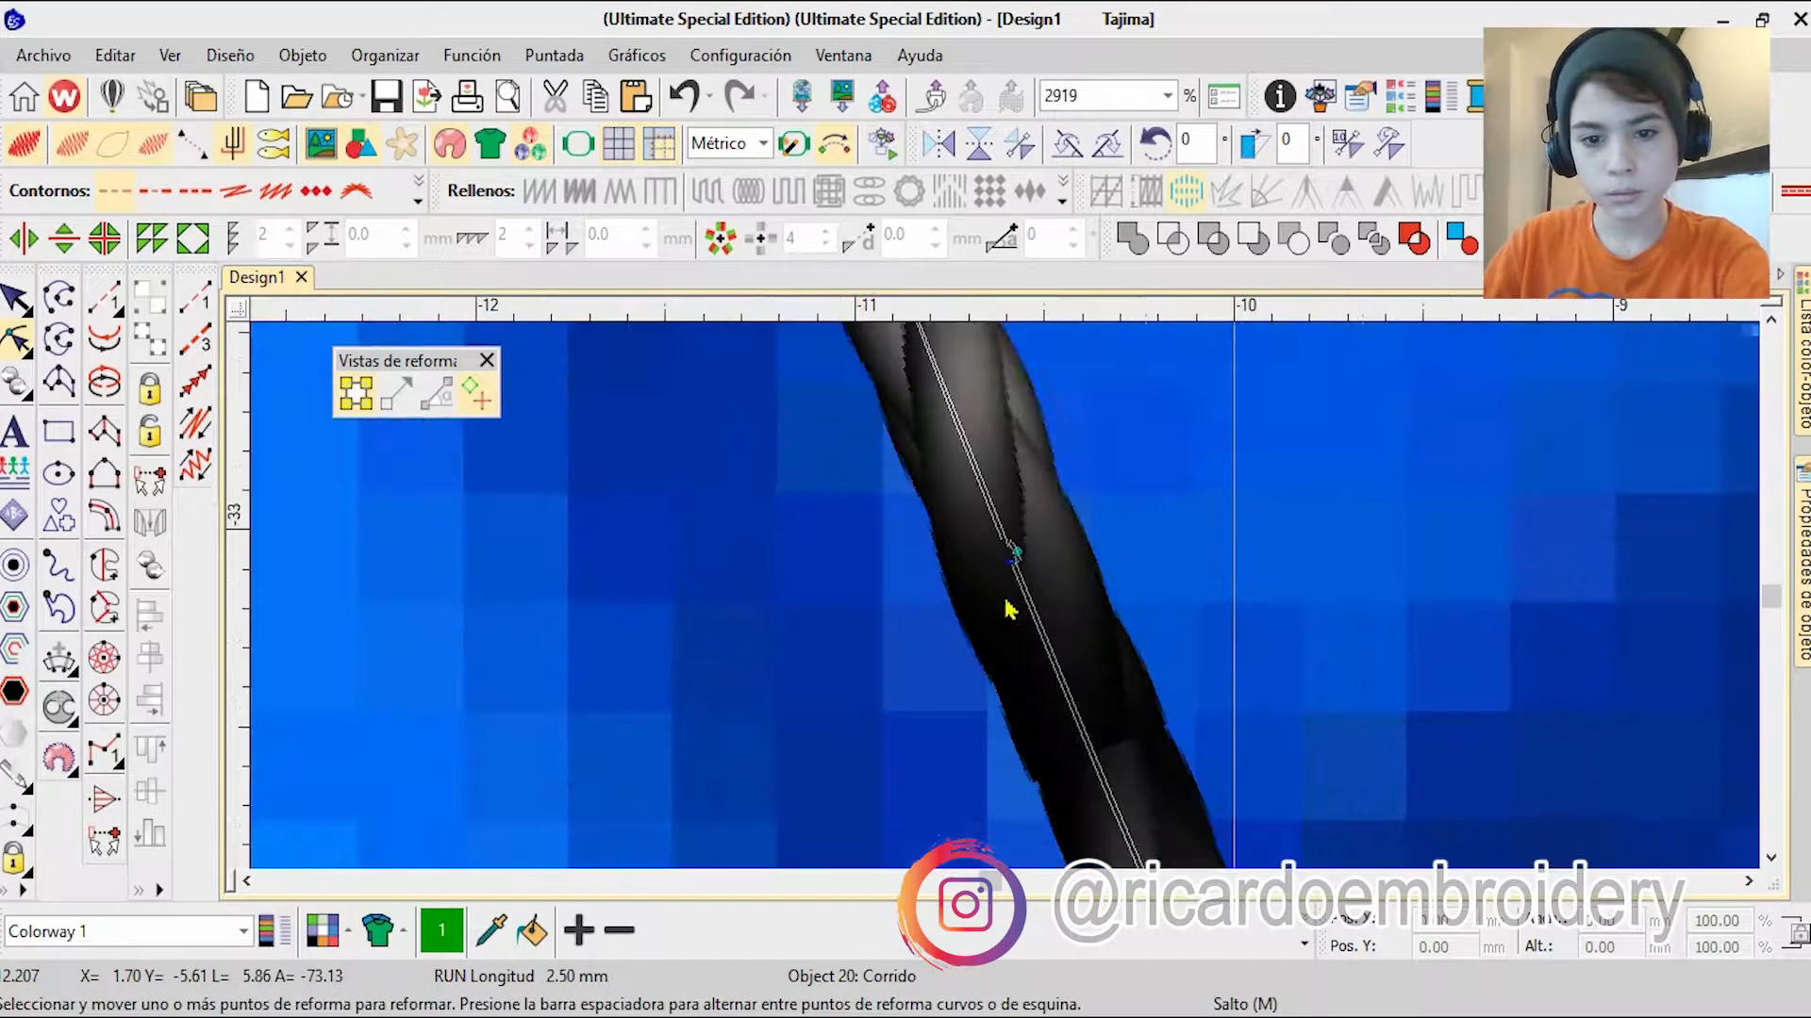
{"action": "scroll", "coordinate": [951, 481], "scroll_direction": "down", "scroll_amount": 5}
{"action": "scroll", "coordinate": [1031, 586], "scroll_direction": "up", "scroll_amount": 6}
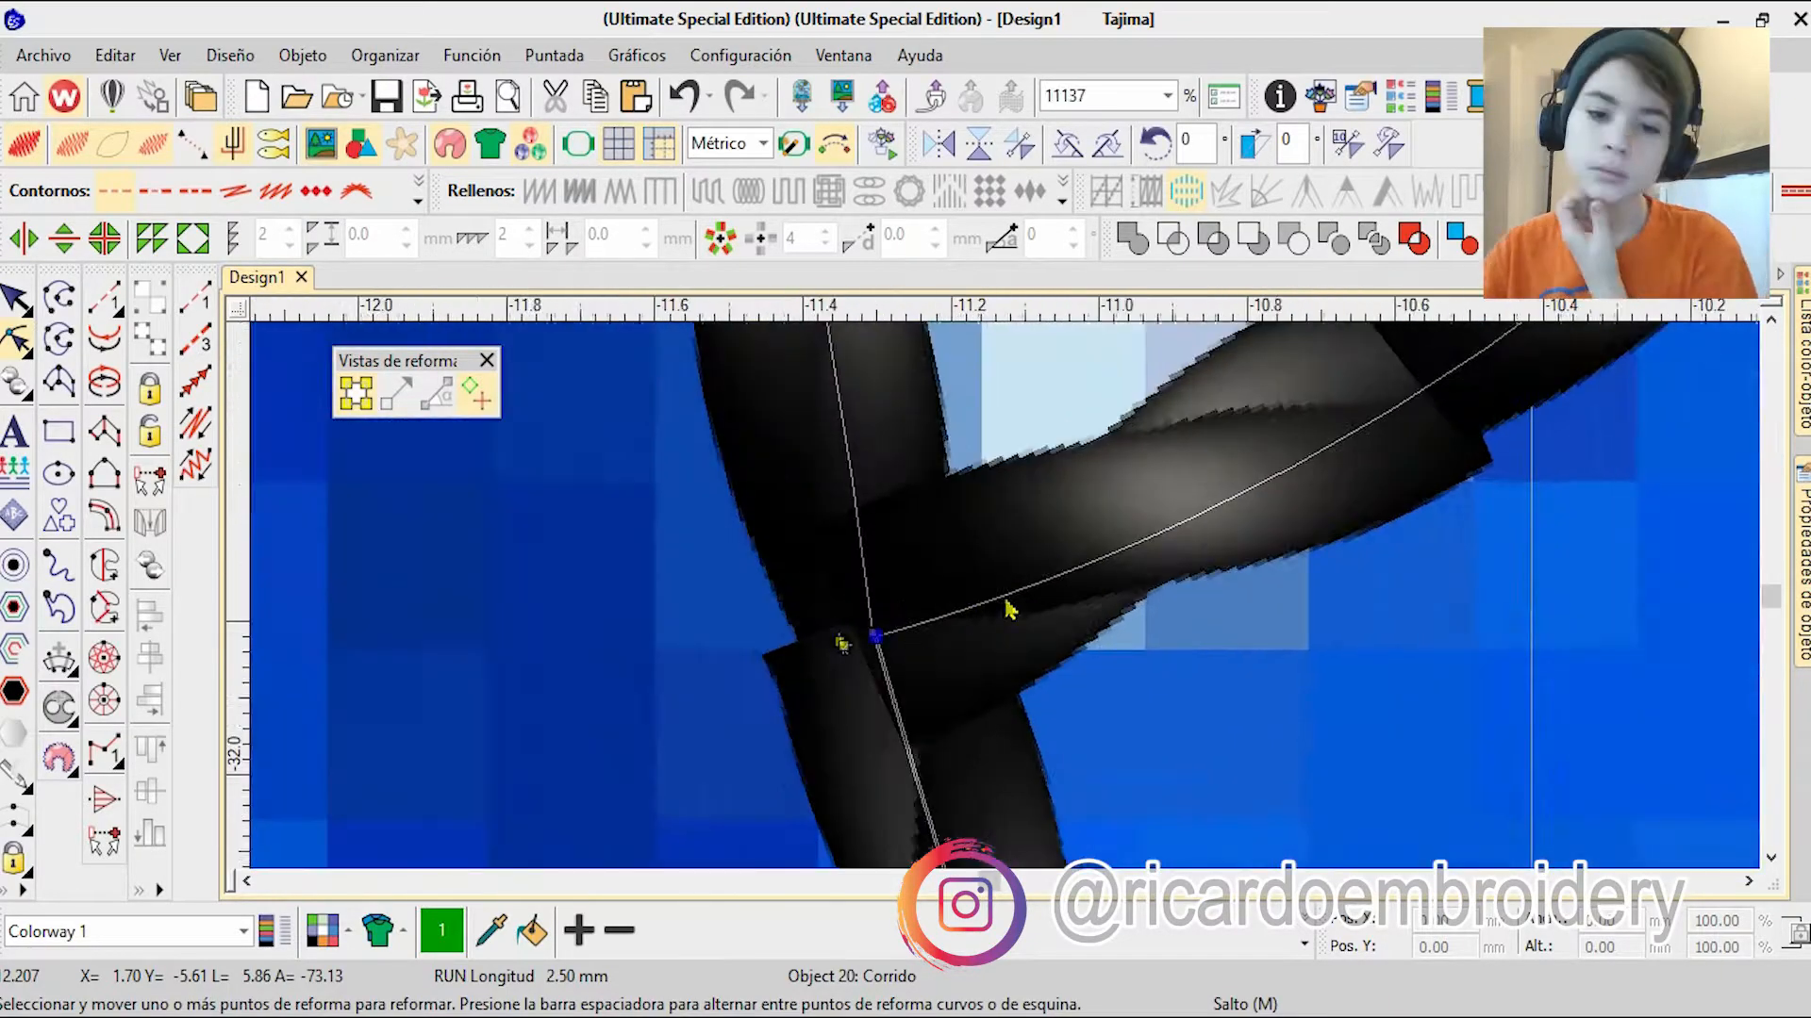
{"action": "scroll", "coordinate": [1003, 594], "scroll_direction": "down", "scroll_amount": 6}
{"action": "key", "text": "Escape"}
{"action": "scroll", "coordinate": [1037, 585], "scroll_direction": "down", "scroll_amount": 2}
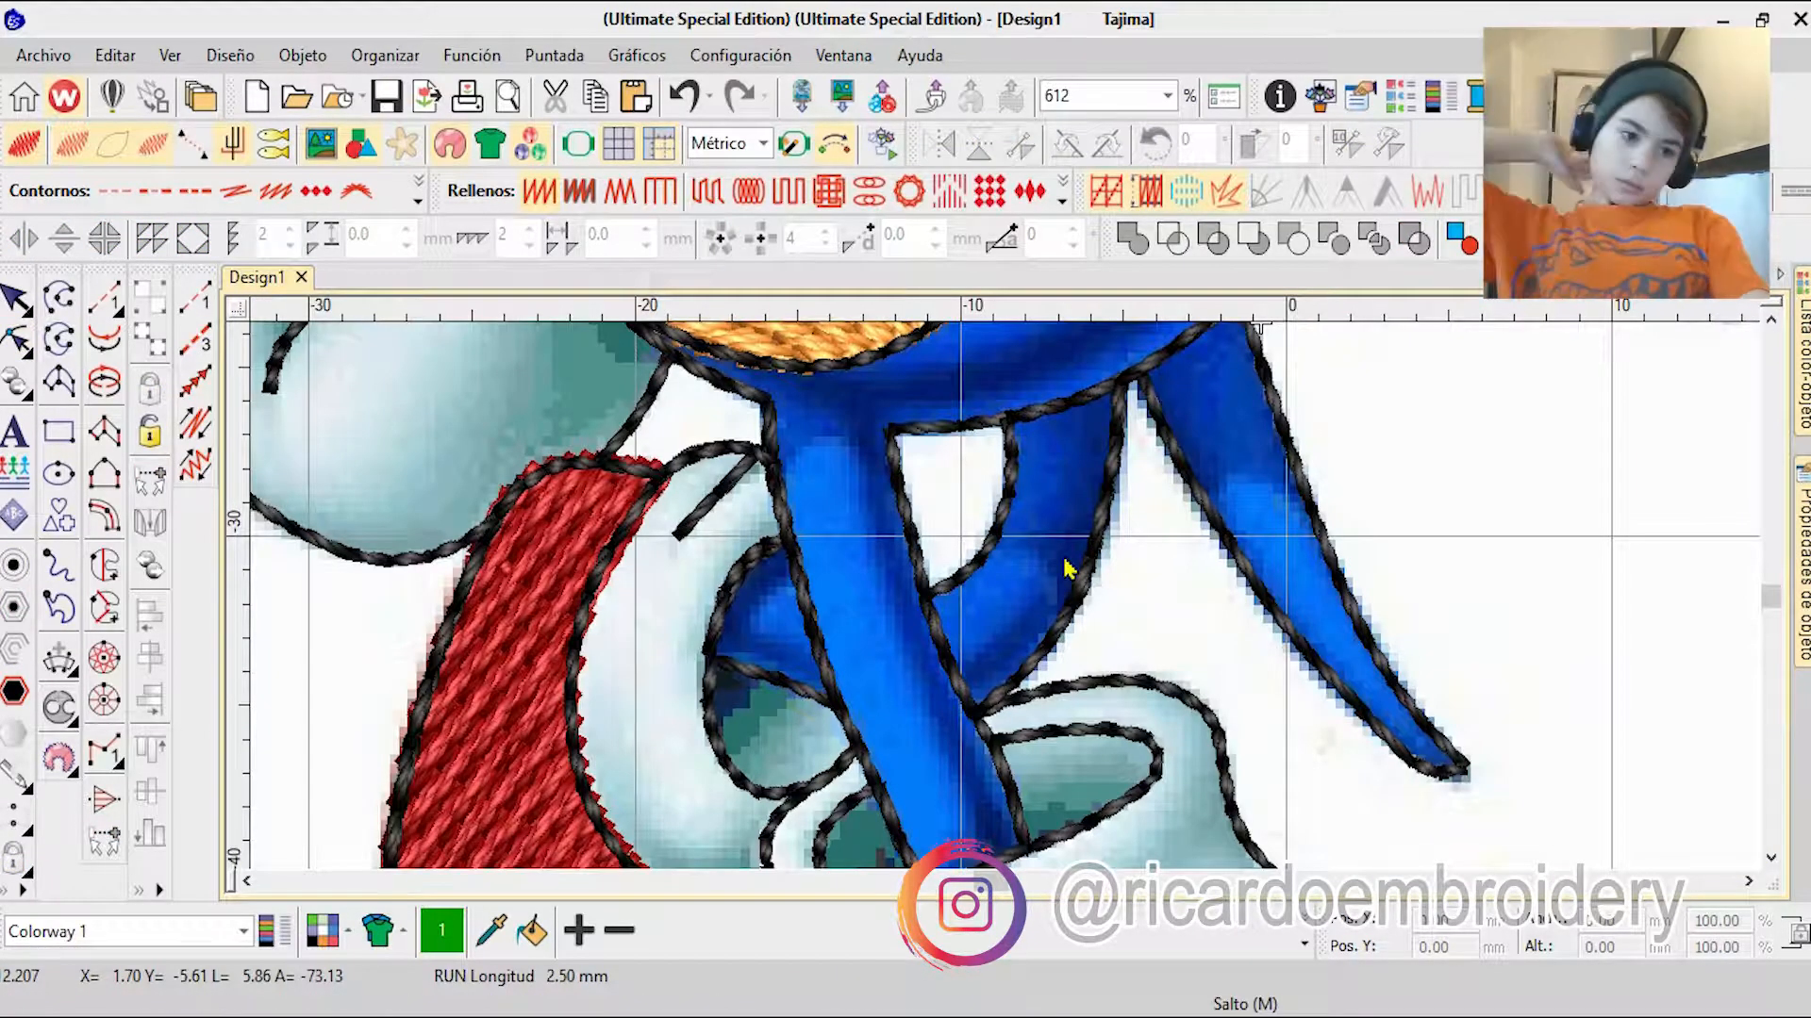
Step: Start a complex turning (Giro complejo) shape on the blue tail, tracing where it meets the body and its lower edge
{"action": "left_click", "coordinate": [104, 608]}
{"action": "scroll", "coordinate": [1047, 569], "scroll_direction": "up", "scroll_amount": 4}
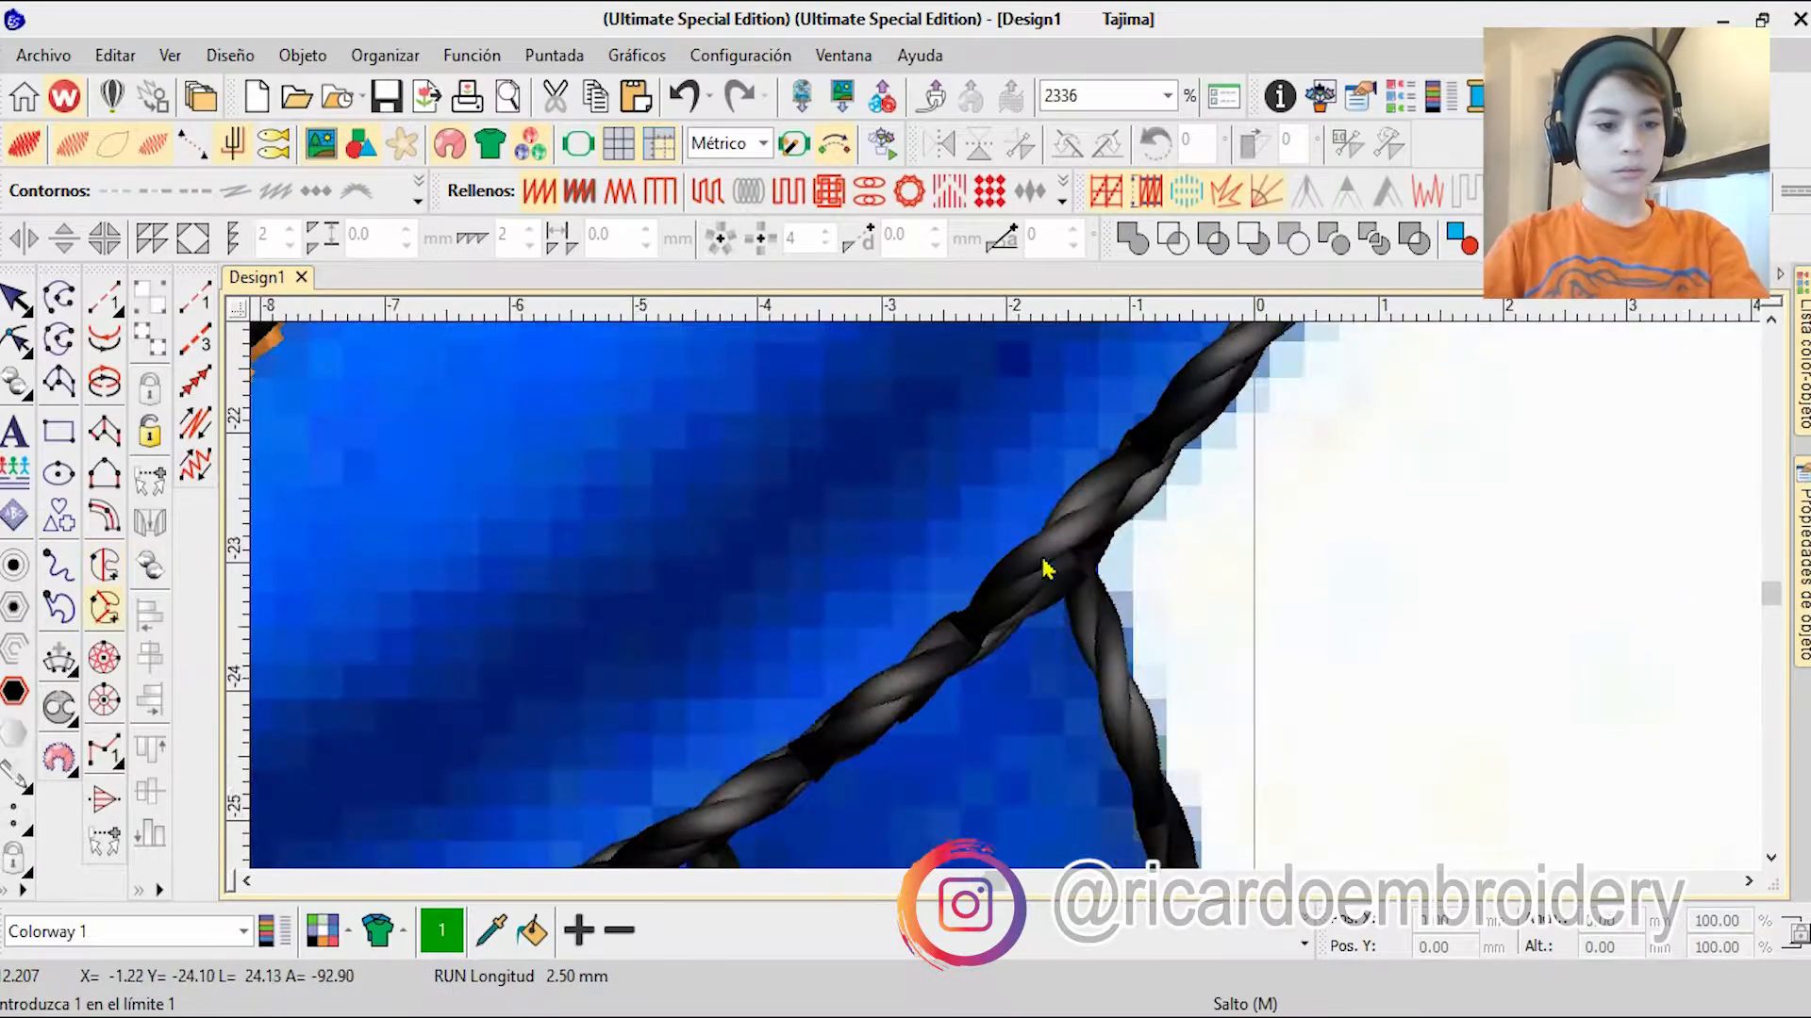
{"action": "left_click", "coordinate": [688, 819]}
{"action": "key", "text": "BackSpace"}
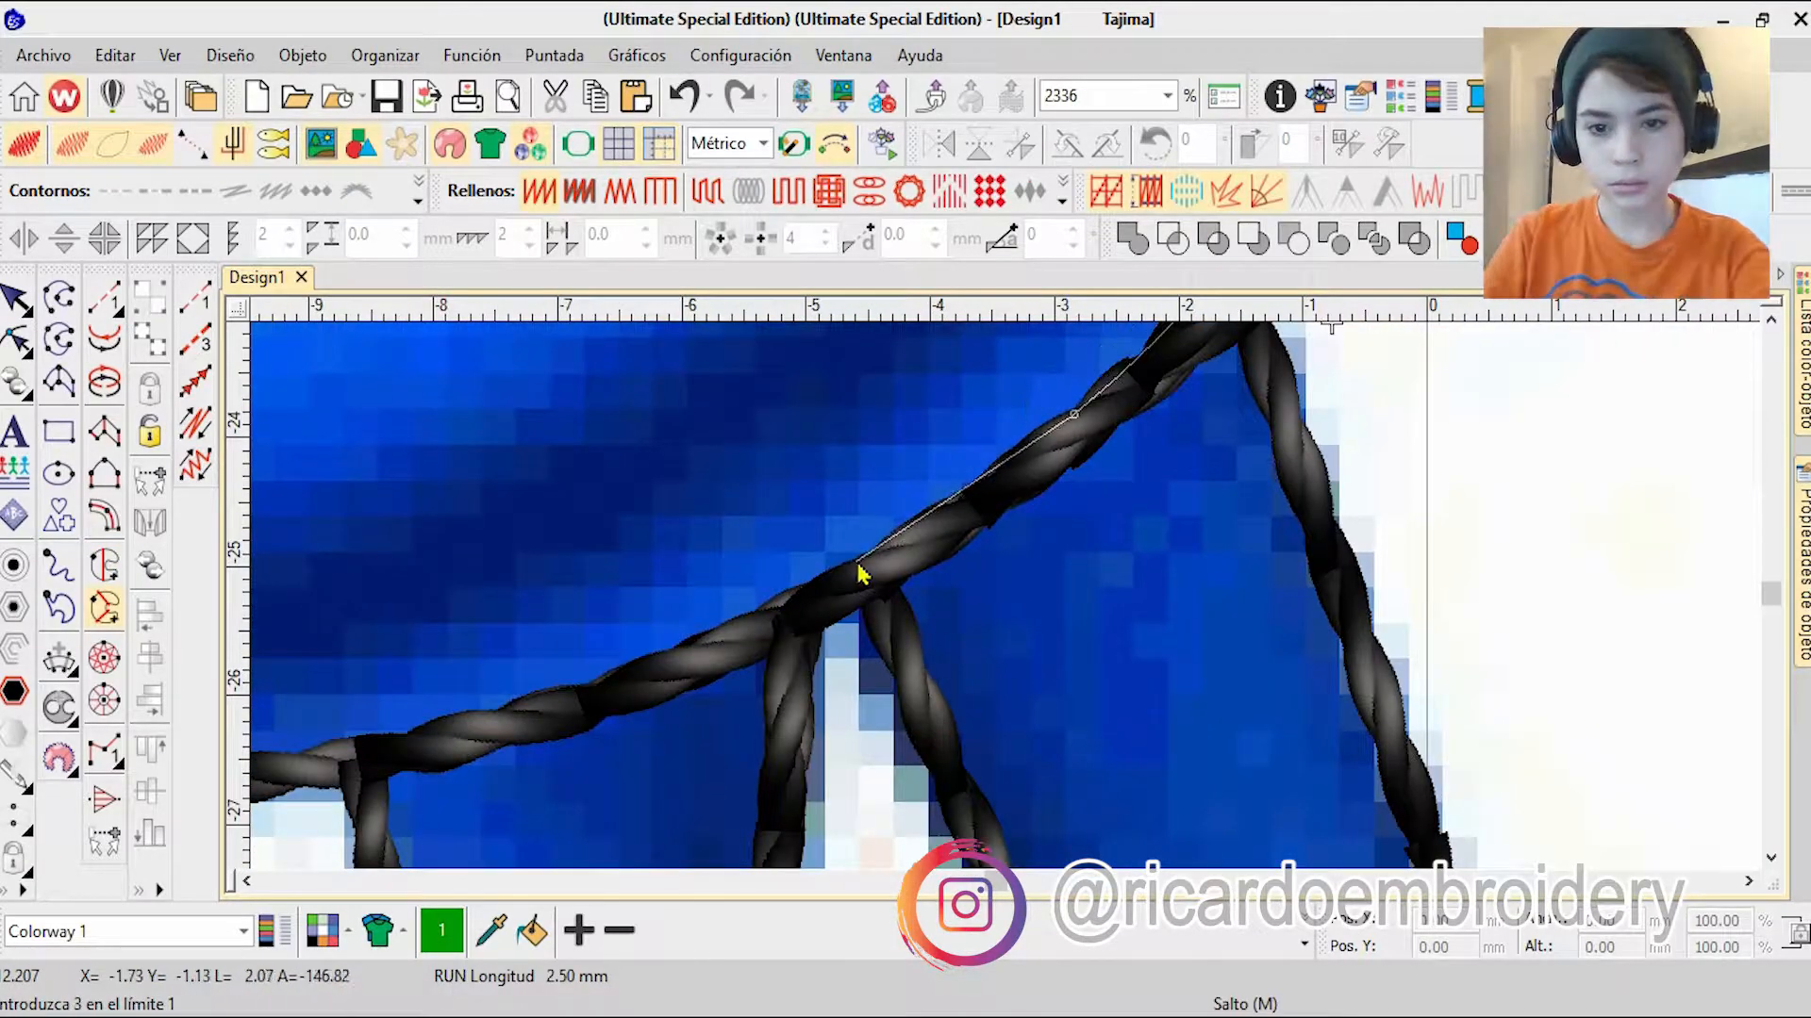
{"action": "left_click", "coordinate": [990, 832]}
{"action": "left_click", "coordinate": [1174, 820]}
{"action": "left_click", "coordinate": [1170, 819]}
{"action": "left_click", "coordinate": [1160, 797]}
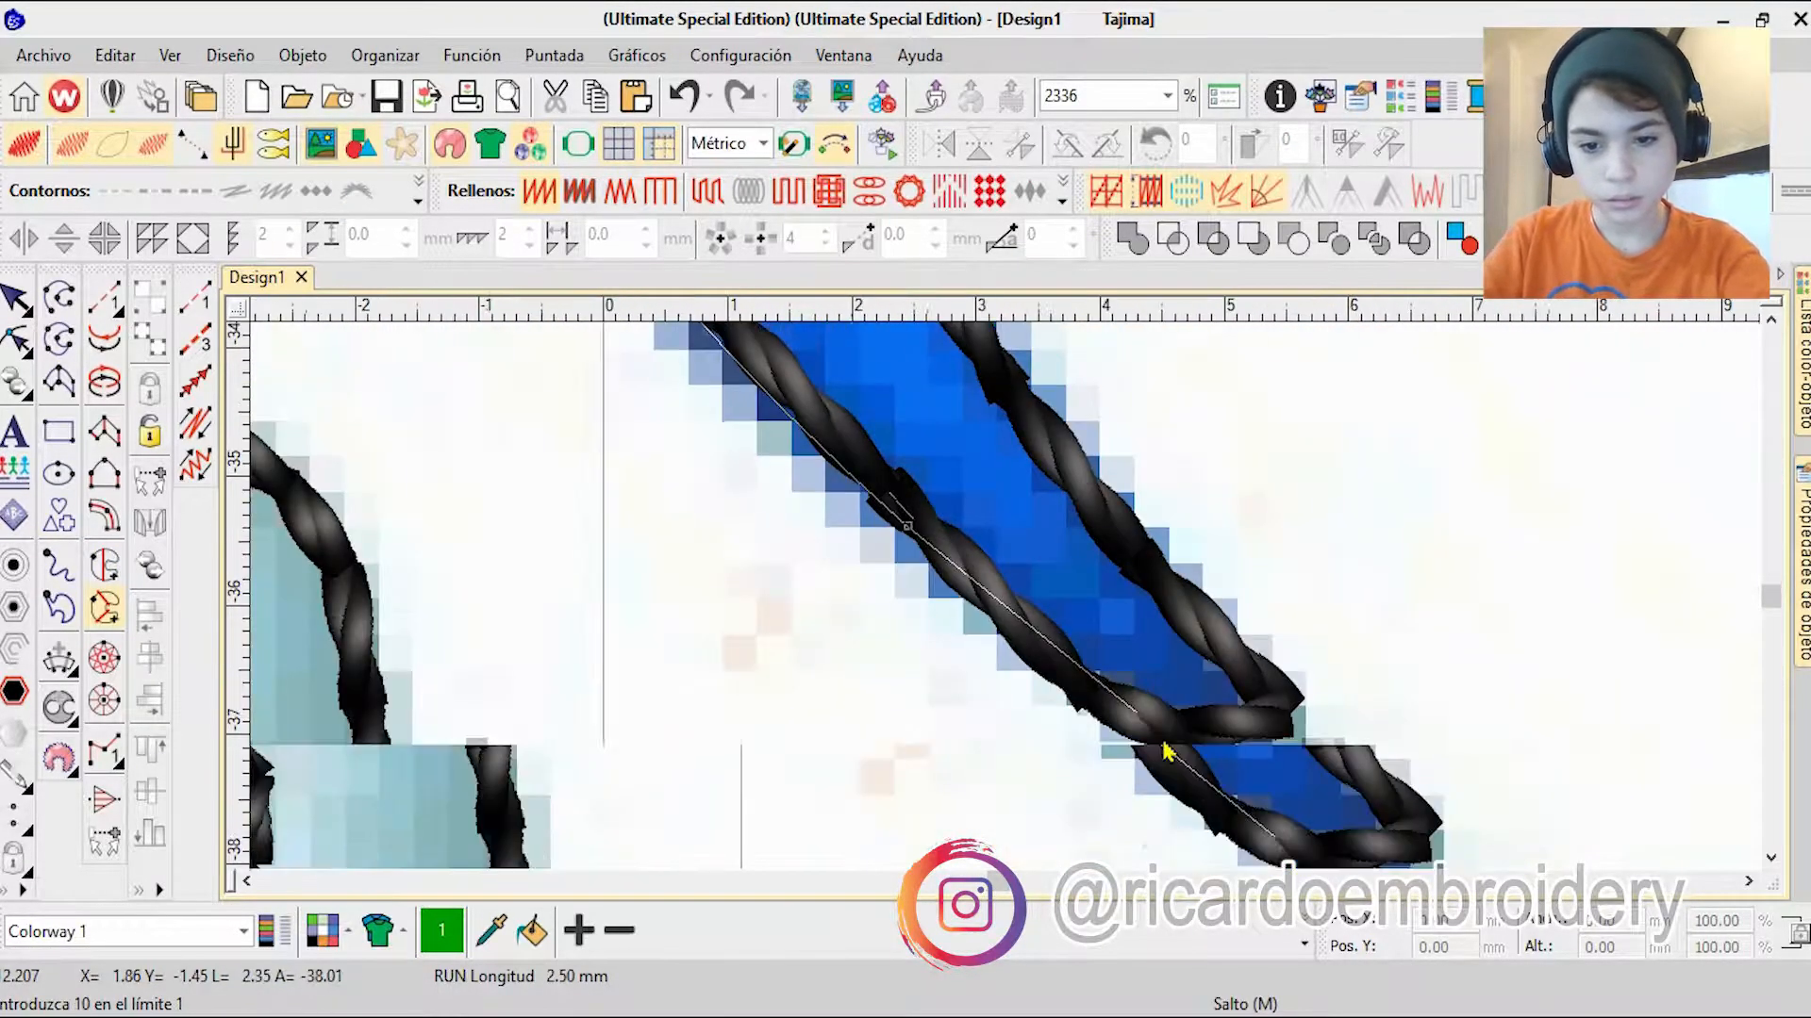
Step: Trace around the tail tip and back along the upper edge to the body outline
{"action": "right_click", "coordinate": [1129, 735]}
{"action": "right_click", "coordinate": [1234, 741]}
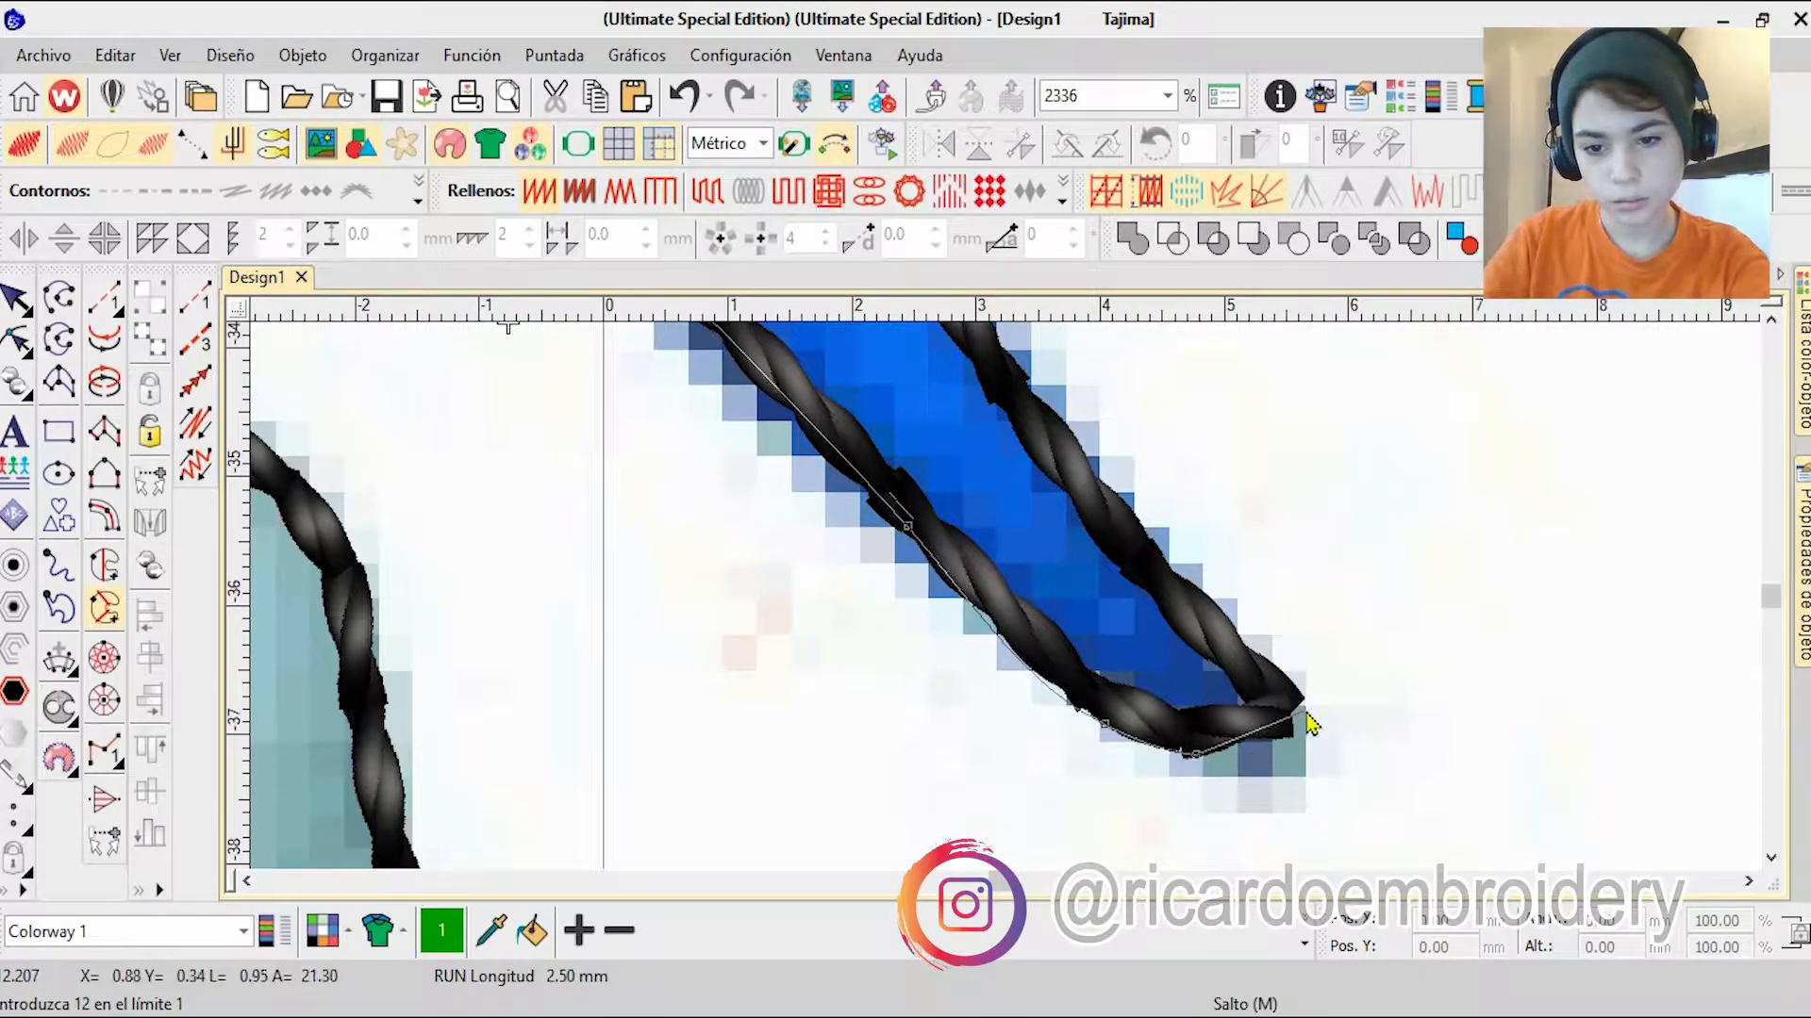
{"action": "left_click", "coordinate": [1306, 713]}
{"action": "left_click", "coordinate": [1230, 615]}
{"action": "left_click", "coordinate": [981, 462]}
{"action": "left_click", "coordinate": [937, 437]}
{"action": "left_click", "coordinate": [952, 393]}
{"action": "left_click", "coordinate": [956, 443]}
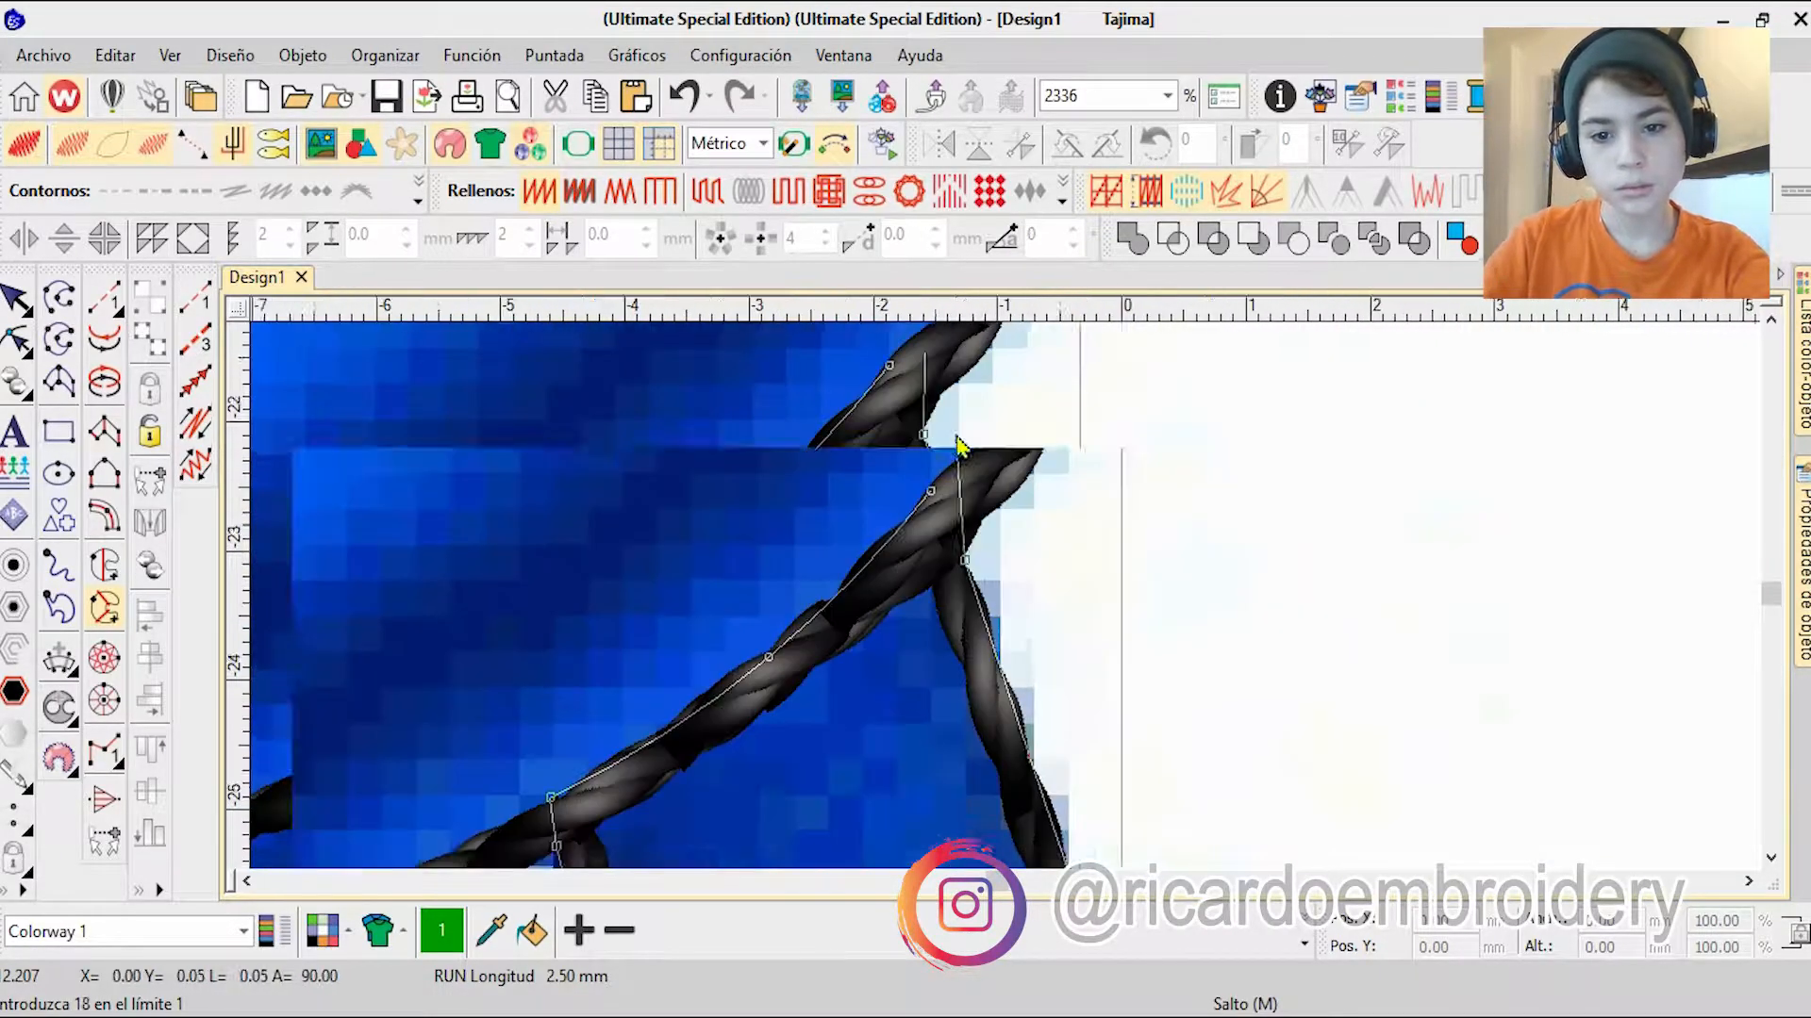
{"action": "left_click", "coordinate": [934, 479]}
Step: Close the tail outline and generate its satin fill
{"action": "scroll", "coordinate": [935, 479], "scroll_direction": "down", "scroll_amount": 5}
{"action": "key", "text": "Return"}
{"action": "scroll", "coordinate": [1005, 602], "scroll_direction": "up", "scroll_amount": 1}
{"action": "key", "text": "Return"}
{"action": "scroll", "coordinate": [1145, 709], "scroll_direction": "down", "scroll_amount": 4}
{"action": "scroll", "coordinate": [1005, 602], "scroll_direction": "up", "scroll_amount": 4}
{"action": "key", "text": "Return"}
{"action": "scroll", "coordinate": [1005, 600], "scroll_direction": "down", "scroll_amount": 4}
{"action": "scroll", "coordinate": [999, 802], "scroll_direction": "up", "scroll_amount": 3}
Step: Reshape the tail fill by rotating the stitch angle at its base to about 37°
{"action": "left_click", "coordinate": [16, 339]}
{"action": "scroll", "coordinate": [1028, 793], "scroll_direction": "down", "scroll_amount": 3}
{"action": "scroll", "coordinate": [943, 537], "scroll_direction": "up", "scroll_amount": 3}
{"action": "left_click_drag", "start_coordinate": [960, 528], "coordinate": [1003, 614]}
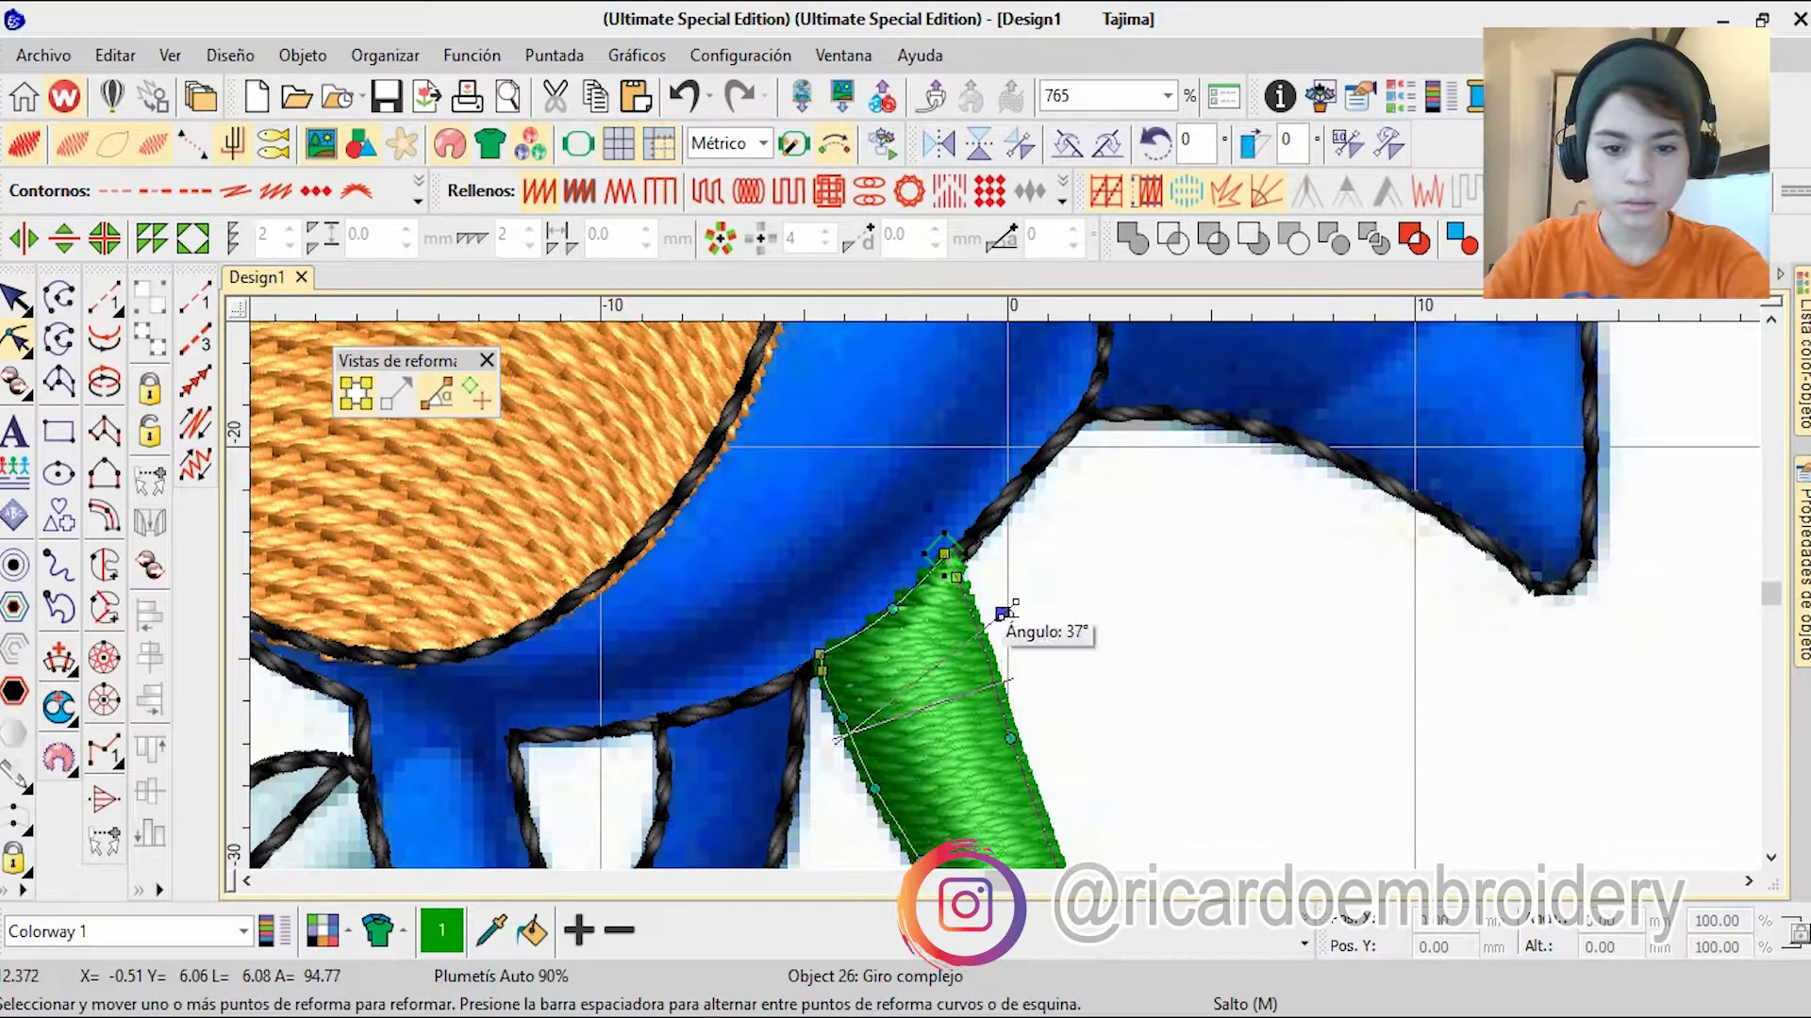
{"action": "key", "text": "Return"}
{"action": "scroll", "coordinate": [1003, 614], "scroll_direction": "down", "scroll_amount": 4}
{"action": "scroll", "coordinate": [1094, 820], "scroll_direction": "up", "scroll_amount": 6}
{"action": "scroll", "coordinate": [1023, 585], "scroll_direction": "down", "scroll_amount": 1}
{"action": "scroll", "coordinate": [1015, 575], "scroll_direction": "down", "scroll_amount": 7}
Step: Move the tail fill up the stitching sequence to just after the blue head fill and colour it blue
{"action": "left_click", "coordinate": [1802, 363]}
{"action": "left_click", "coordinate": [1356, 406]}
{"action": "left_click_drag", "start_coordinate": [1383, 741], "coordinate": [1393, 466]}
{"action": "left_click", "coordinate": [1305, 944]}
{"action": "left_click", "coordinate": [679, 833]}
{"action": "scroll", "coordinate": [943, 575], "scroll_direction": "down", "scroll_amount": 6}
{"action": "scroll", "coordinate": [953, 562], "scroll_direction": "up", "scroll_amount": 5}
{"action": "left_click", "coordinate": [1455, 727]}
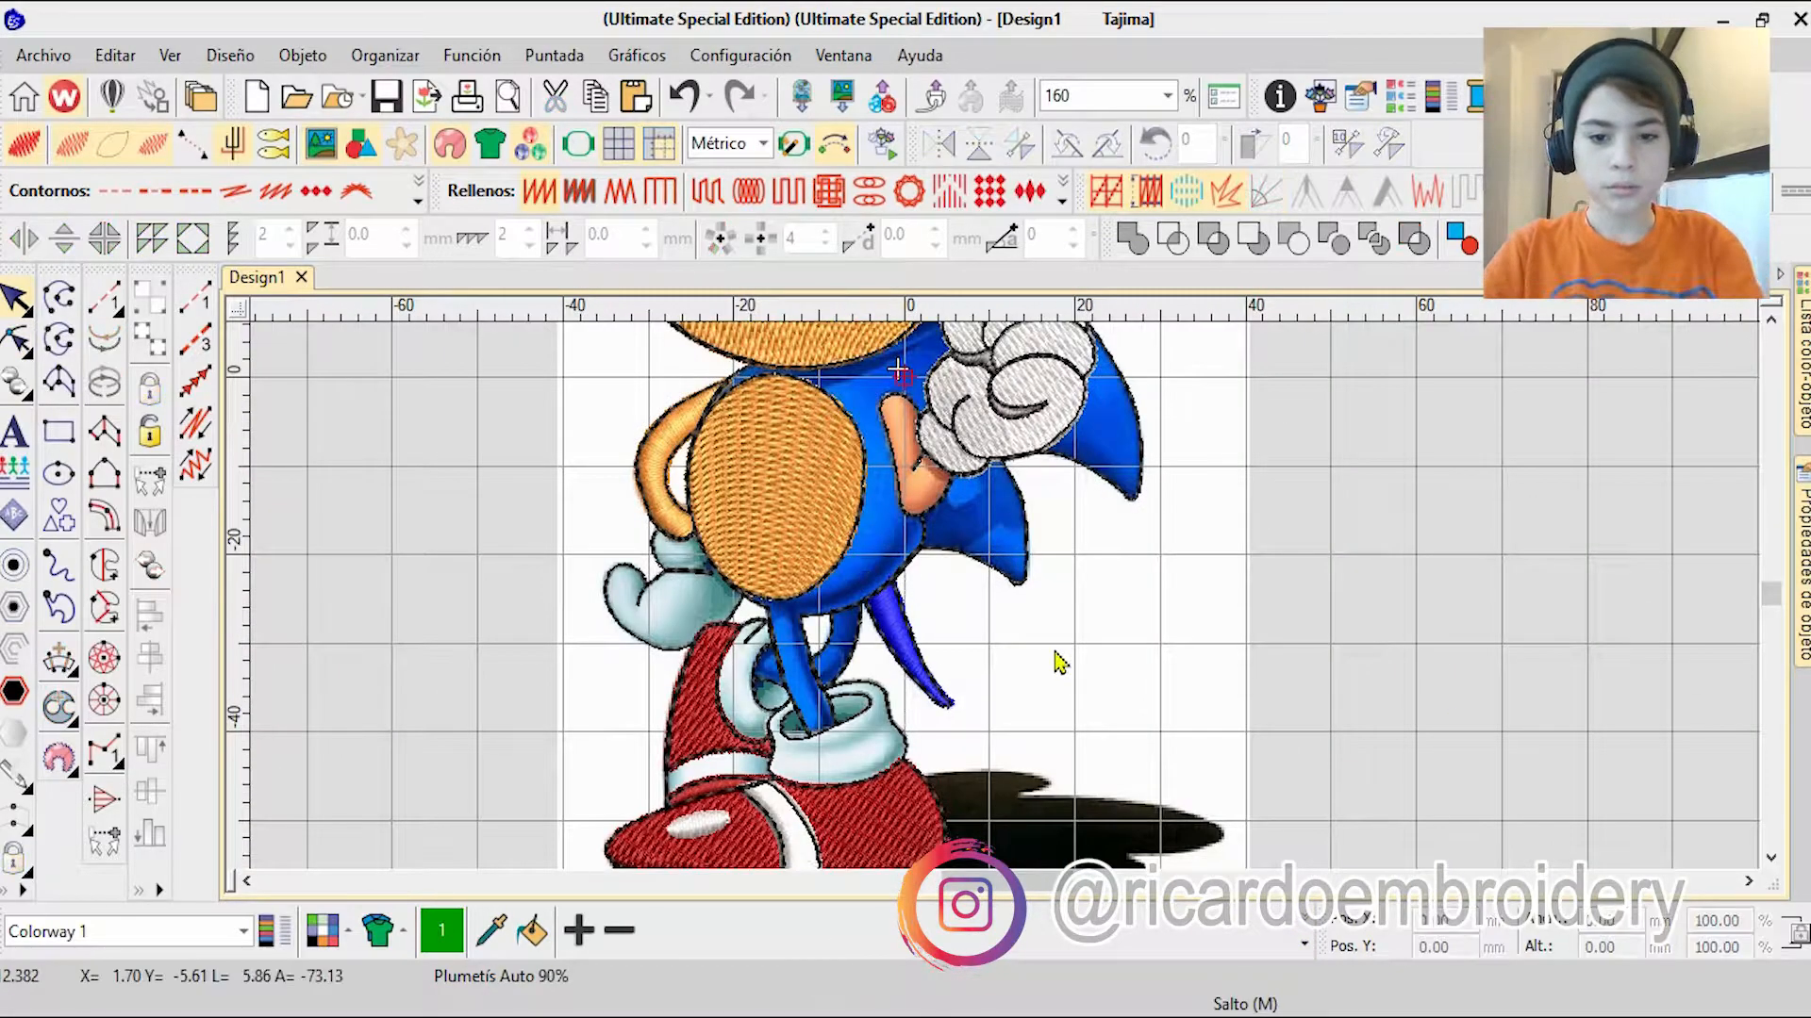
Step: Start a complex fill (Relleno complejo) on the blue spike beside the raised glove, tracing its upper corner and the finger edges
{"action": "scroll", "coordinate": [1061, 660], "scroll_direction": "down", "scroll_amount": 3}
{"action": "scroll", "coordinate": [1122, 509], "scroll_direction": "up", "scroll_amount": 5}
{"action": "left_click", "coordinate": [103, 566]}
{"action": "scroll", "coordinate": [943, 443], "scroll_direction": "up", "scroll_amount": 6}
{"action": "left_click", "coordinate": [929, 641]}
{"action": "left_click", "coordinate": [994, 721]}
{"action": "scroll", "coordinate": [1000, 731], "scroll_direction": "down", "scroll_amount": 4}
{"action": "scroll", "coordinate": [1058, 820], "scroll_direction": "up", "scroll_amount": 4}
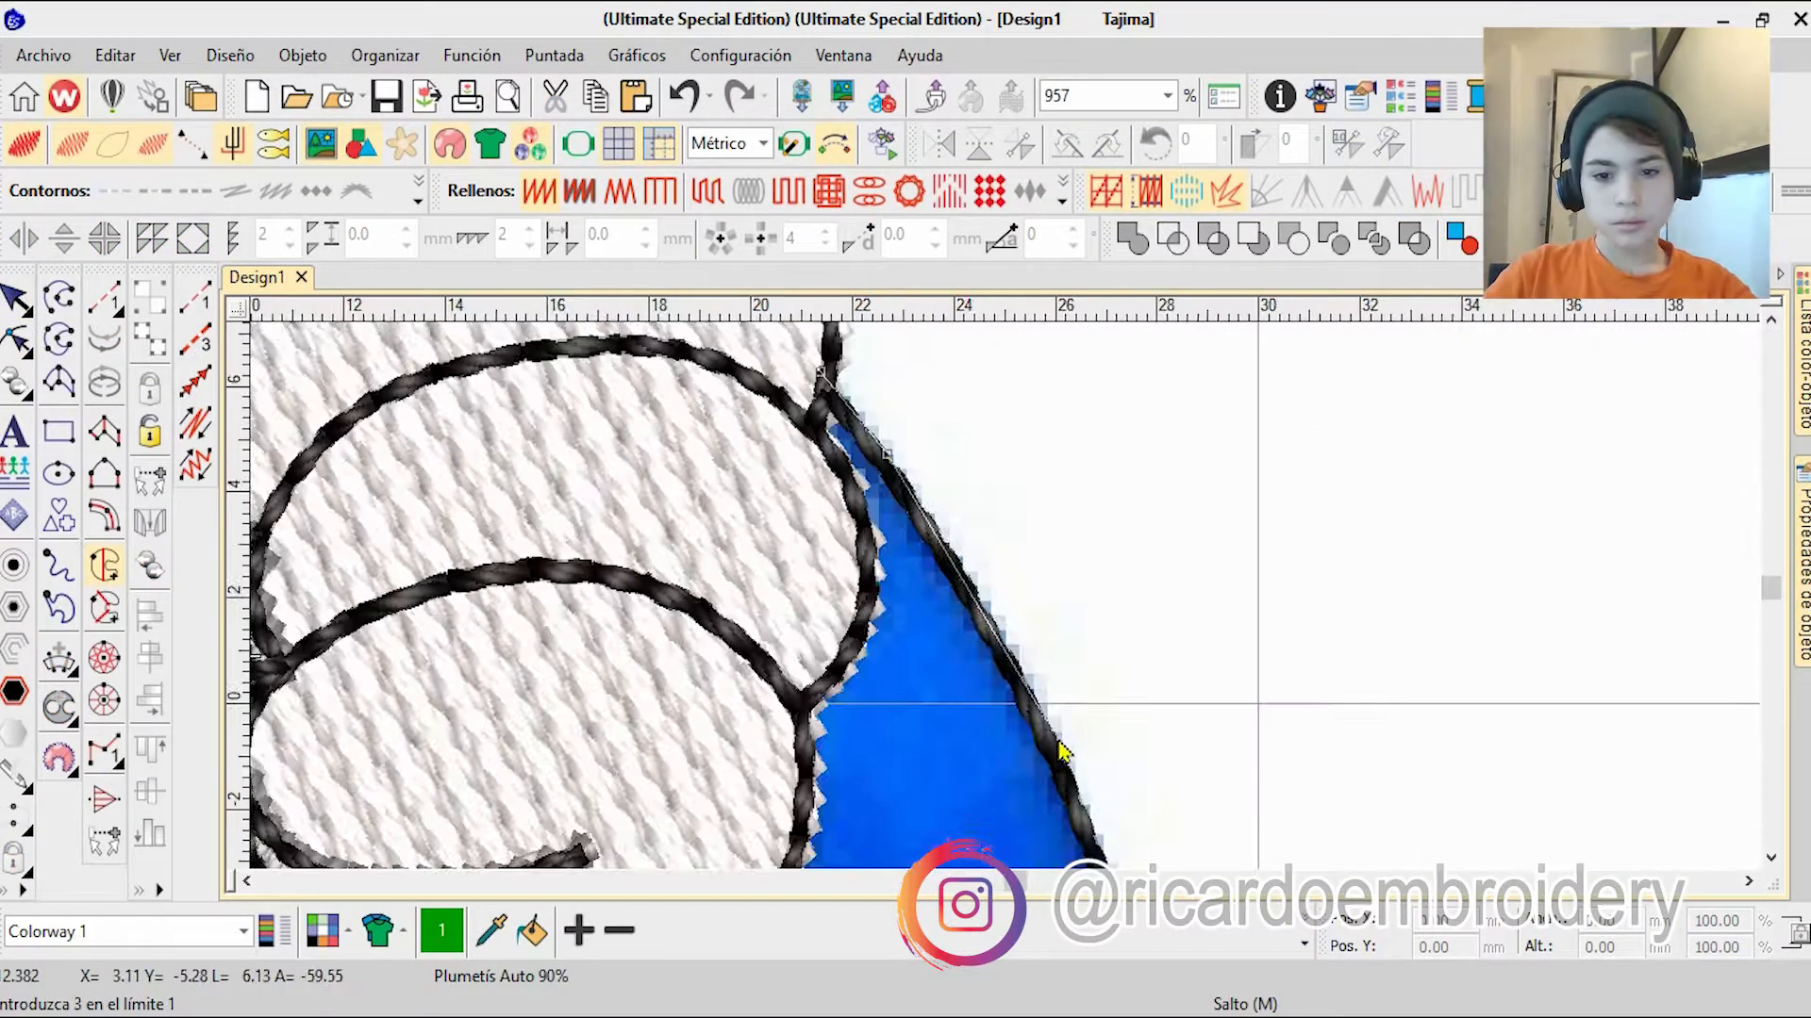
{"action": "scroll", "coordinate": [945, 495], "scroll_direction": "up", "scroll_amount": 3}
{"action": "right_click", "coordinate": [1100, 775]}
{"action": "right_click", "coordinate": [1112, 829]}
{"action": "right_click", "coordinate": [1098, 731]}
{"action": "right_click", "coordinate": [903, 757]}
{"action": "right_click", "coordinate": [953, 689]}
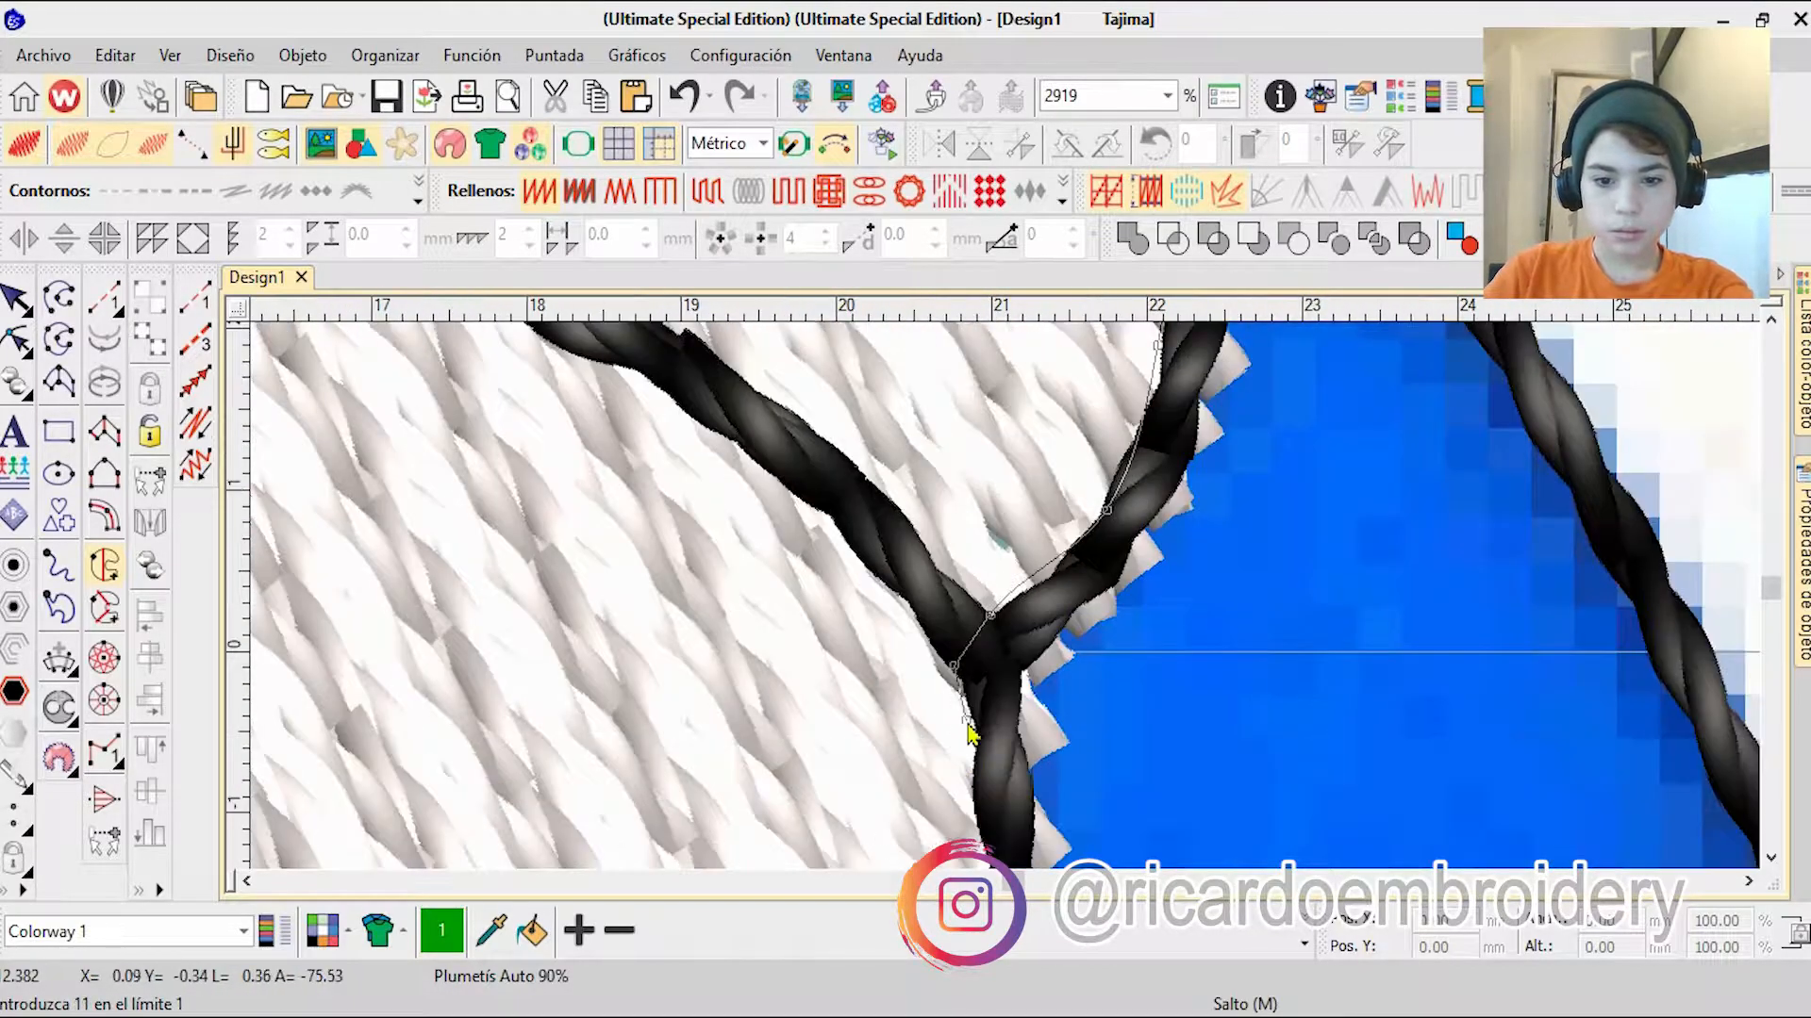
Step: Continue the spike's boundary down the glove edge to where the spike's lower outline begins
{"action": "right_click", "coordinate": [978, 739]}
{"action": "right_click", "coordinate": [985, 759]}
{"action": "right_click", "coordinate": [950, 794]}
{"action": "right_click", "coordinate": [925, 612]}
{"action": "right_click", "coordinate": [743, 782]}
{"action": "scroll", "coordinate": [1004, 596], "scroll_direction": "down", "scroll_amount": 2}
{"action": "left_click", "coordinate": [937, 635]}
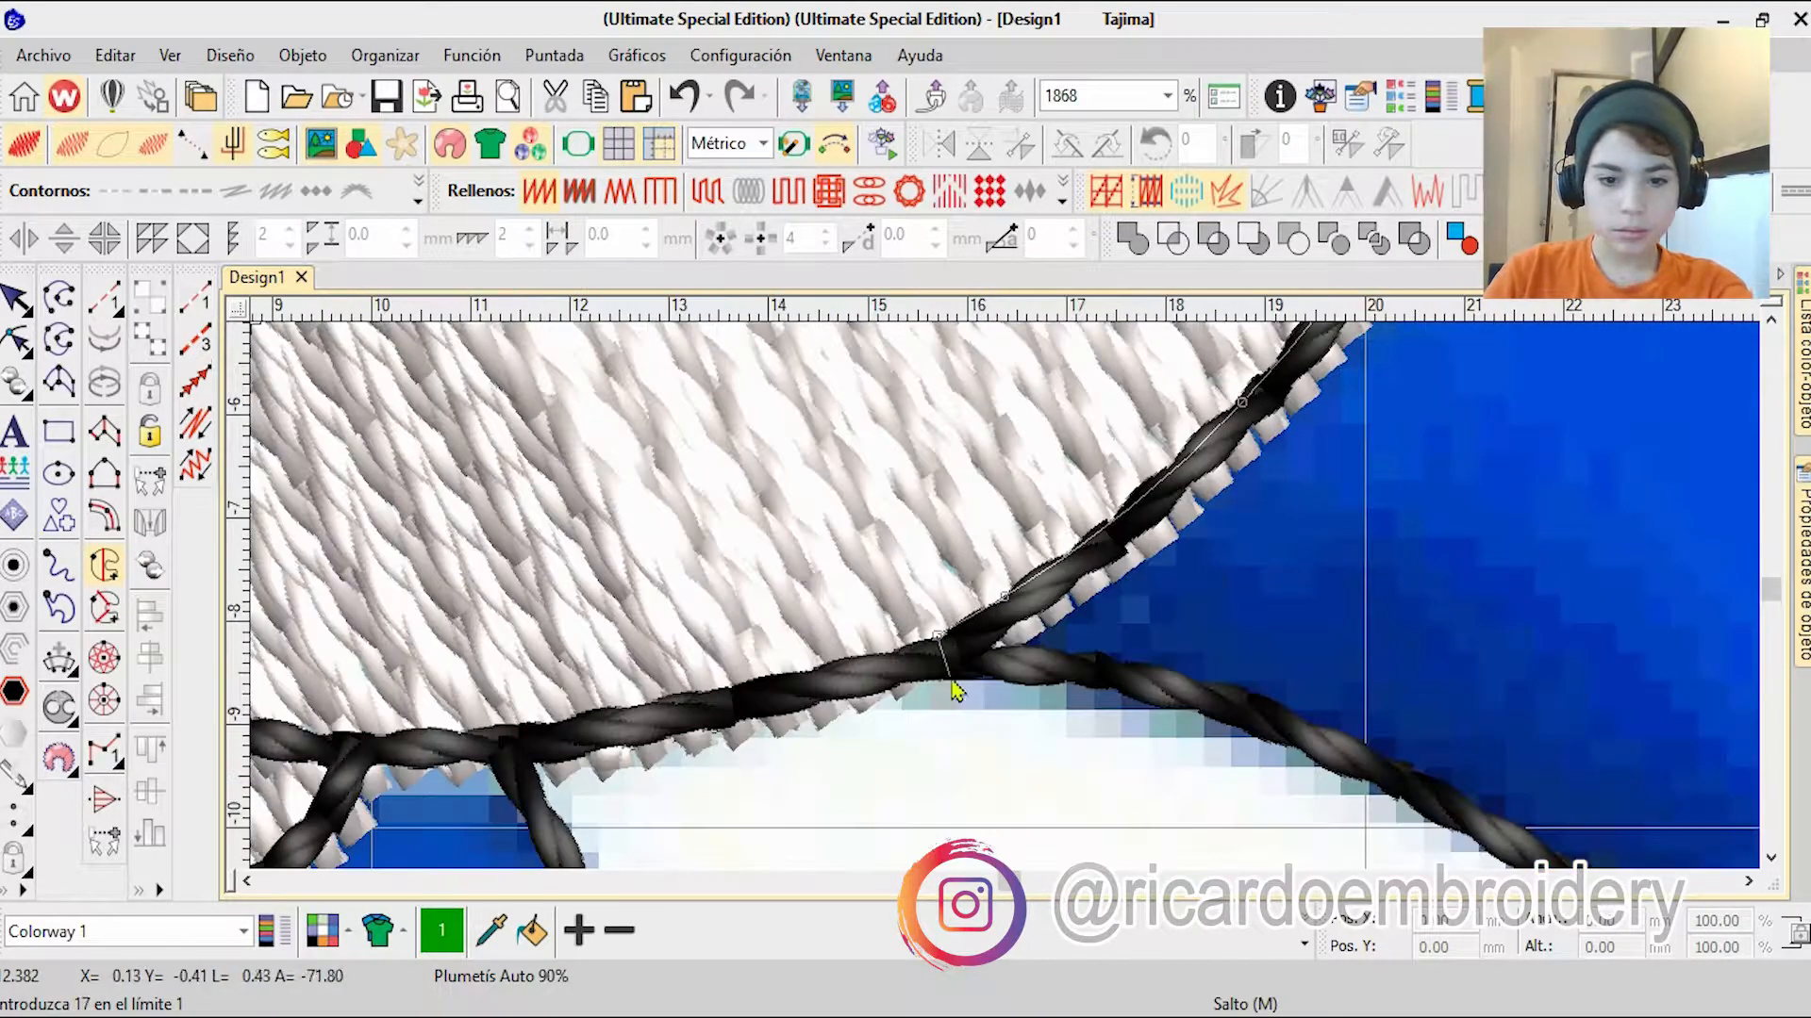
Step: Trace the spike's lower edge, tip and outer edge, then close the boundary and generate the fill
{"action": "right_click", "coordinate": [1372, 786]}
{"action": "right_click", "coordinate": [1301, 773]}
{"action": "left_click", "coordinate": [1131, 705]}
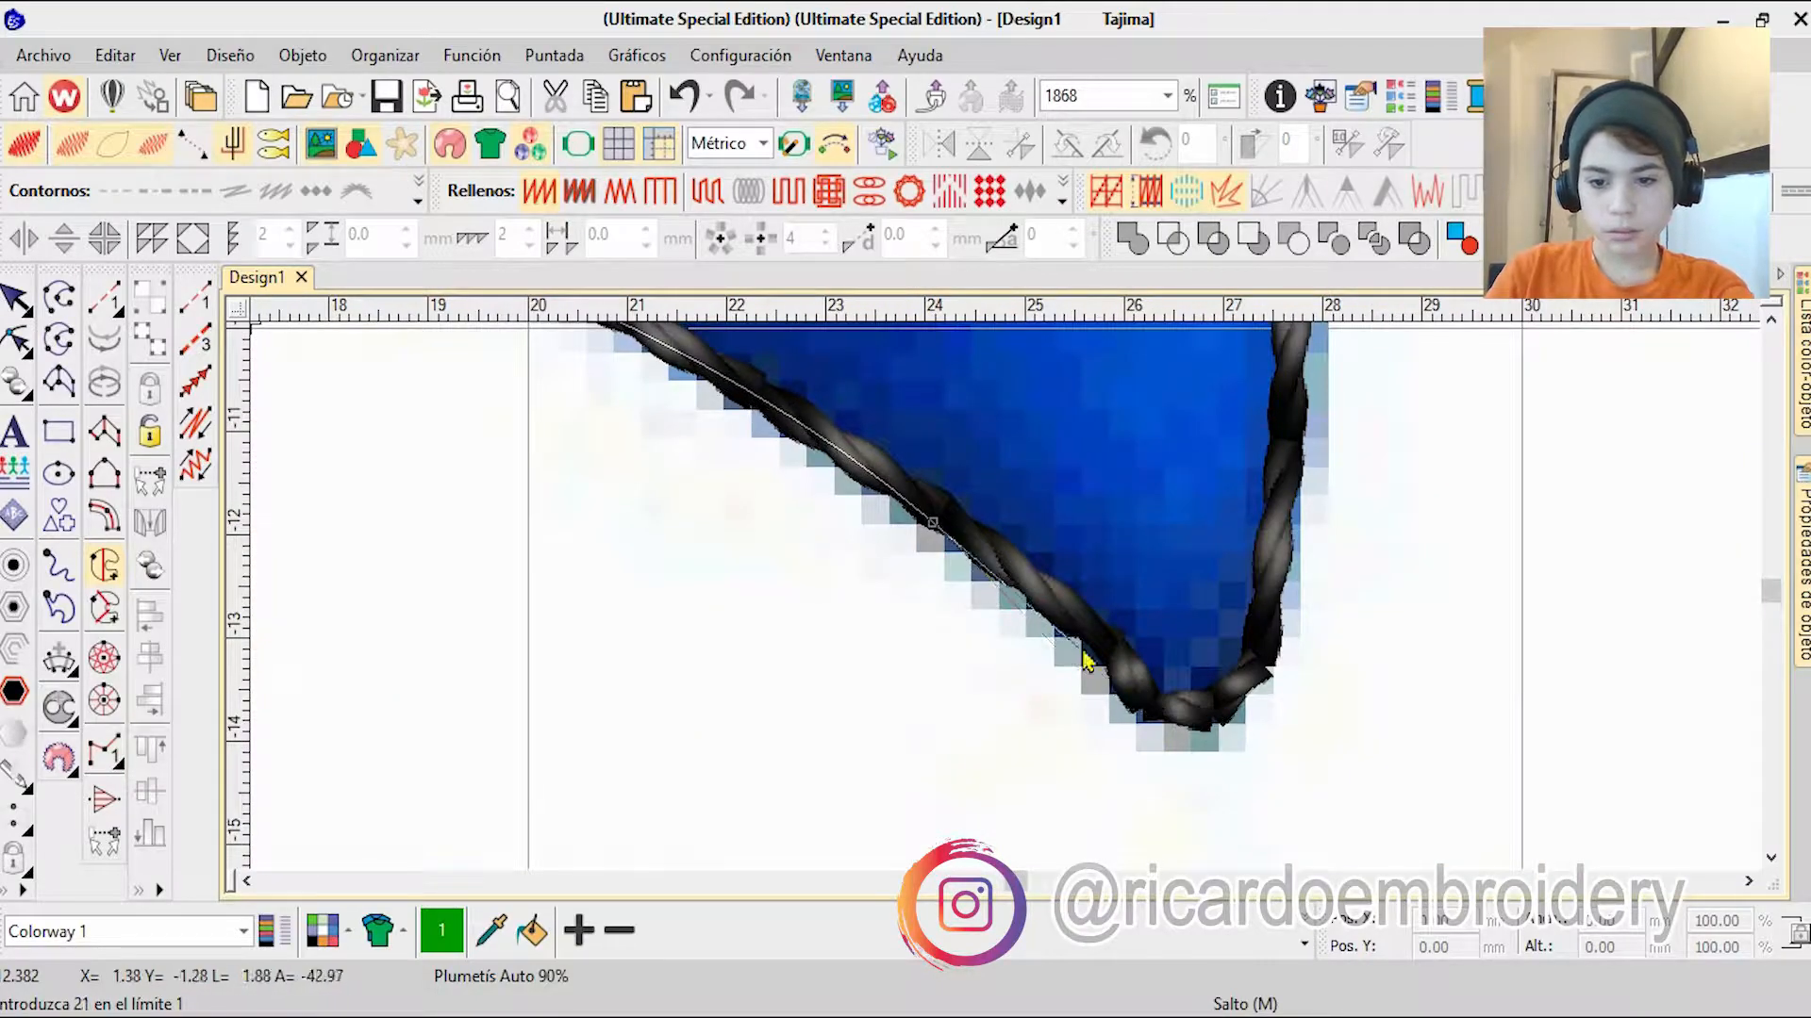
{"action": "right_click", "coordinate": [997, 561]}
{"action": "right_click", "coordinate": [1011, 555]}
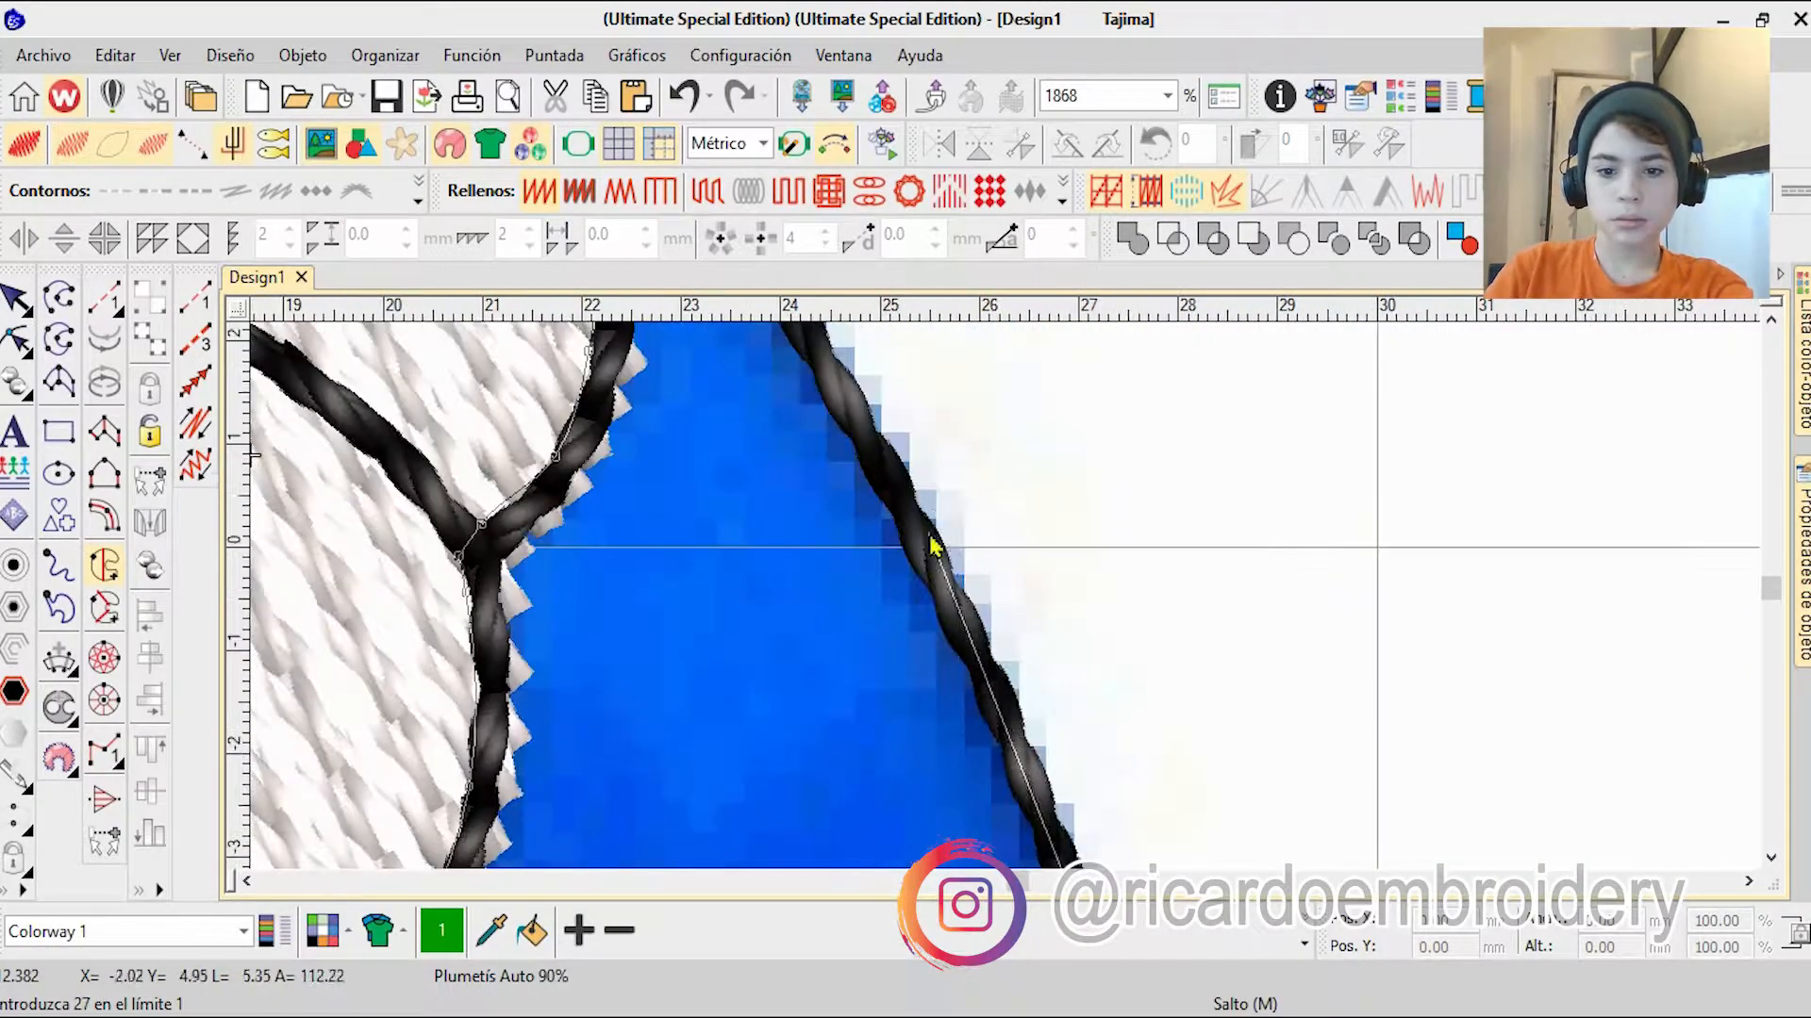
{"action": "right_click", "coordinate": [952, 564]}
{"action": "right_click", "coordinate": [929, 530]}
{"action": "key", "text": "Return"}
{"action": "scroll", "coordinate": [1007, 607], "scroll_direction": "down", "scroll_amount": 8}
{"action": "key", "text": "Return"}
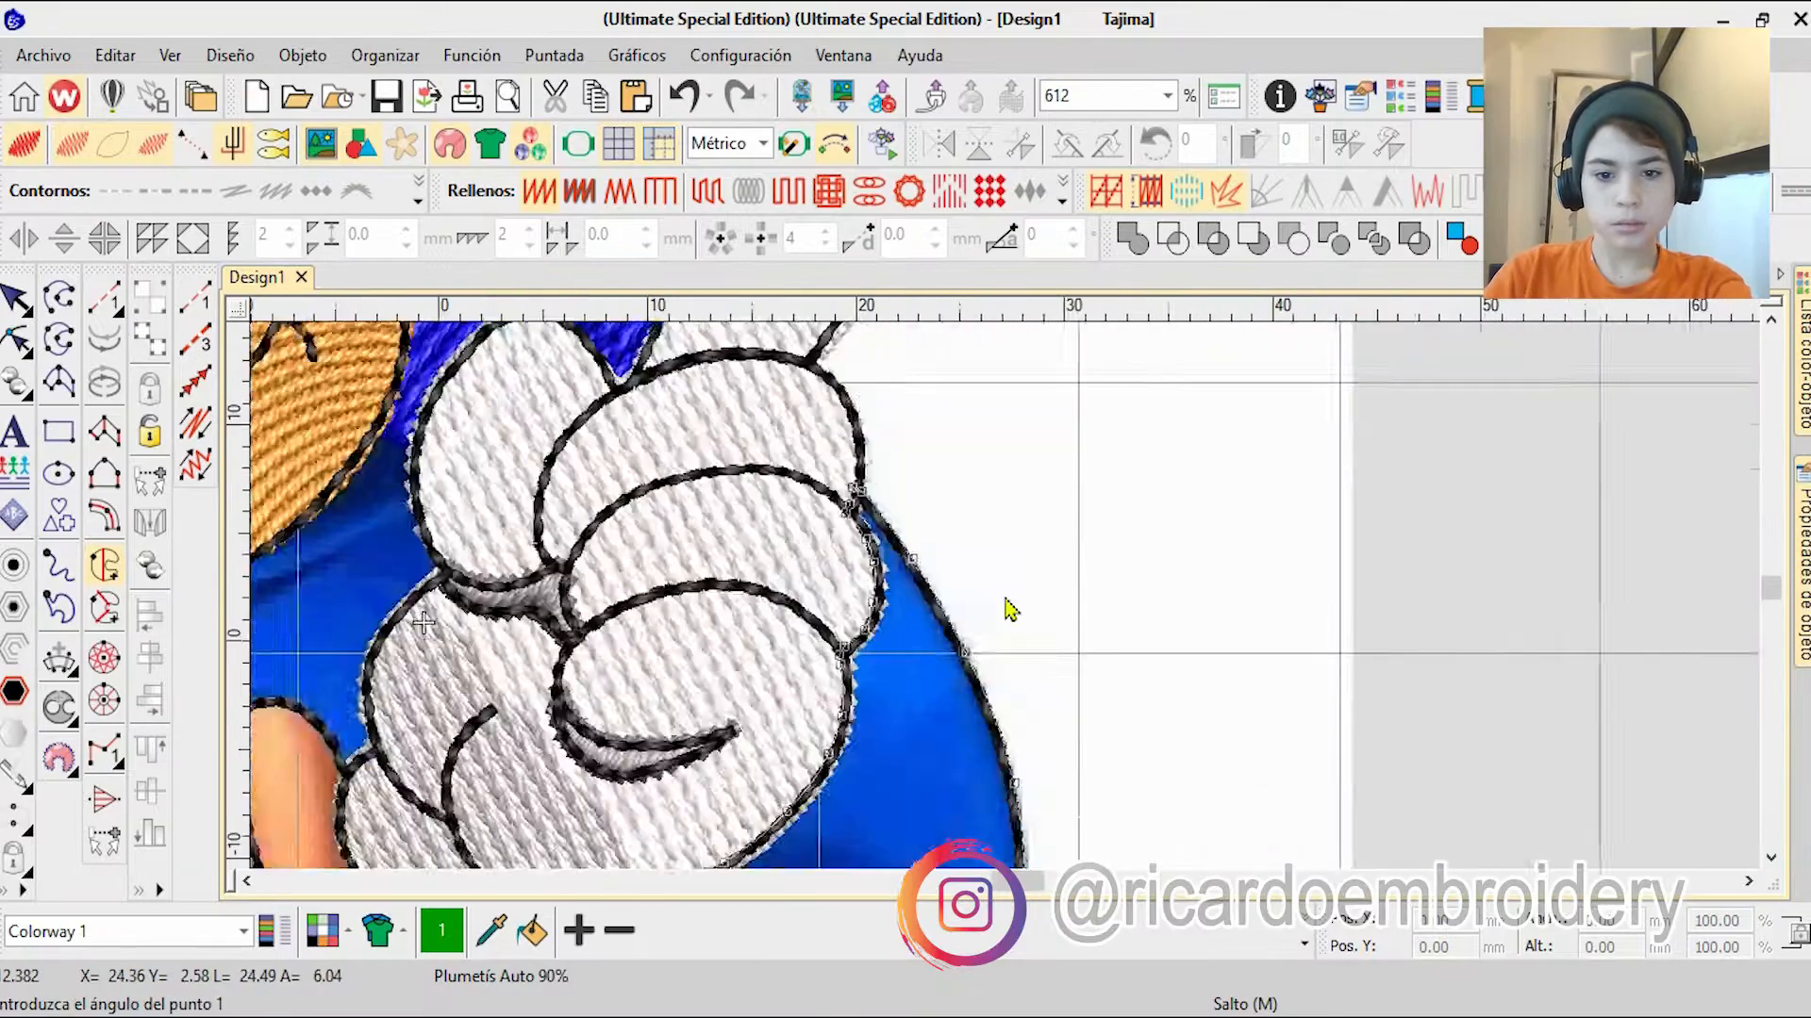
{"action": "key", "text": "Return"}
{"action": "key", "text": "Escape"}
Step: Colour the new spike fill blue and change its stitch type to Tatami
{"action": "left_click", "coordinate": [1304, 944]}
{"action": "left_click", "coordinate": [668, 835]}
{"action": "left_click", "coordinate": [707, 191]}
Step: Move the blue spike fill up the stitching sequence into the blue head group and deselect it
{"action": "left_click", "coordinate": [1803, 367]}
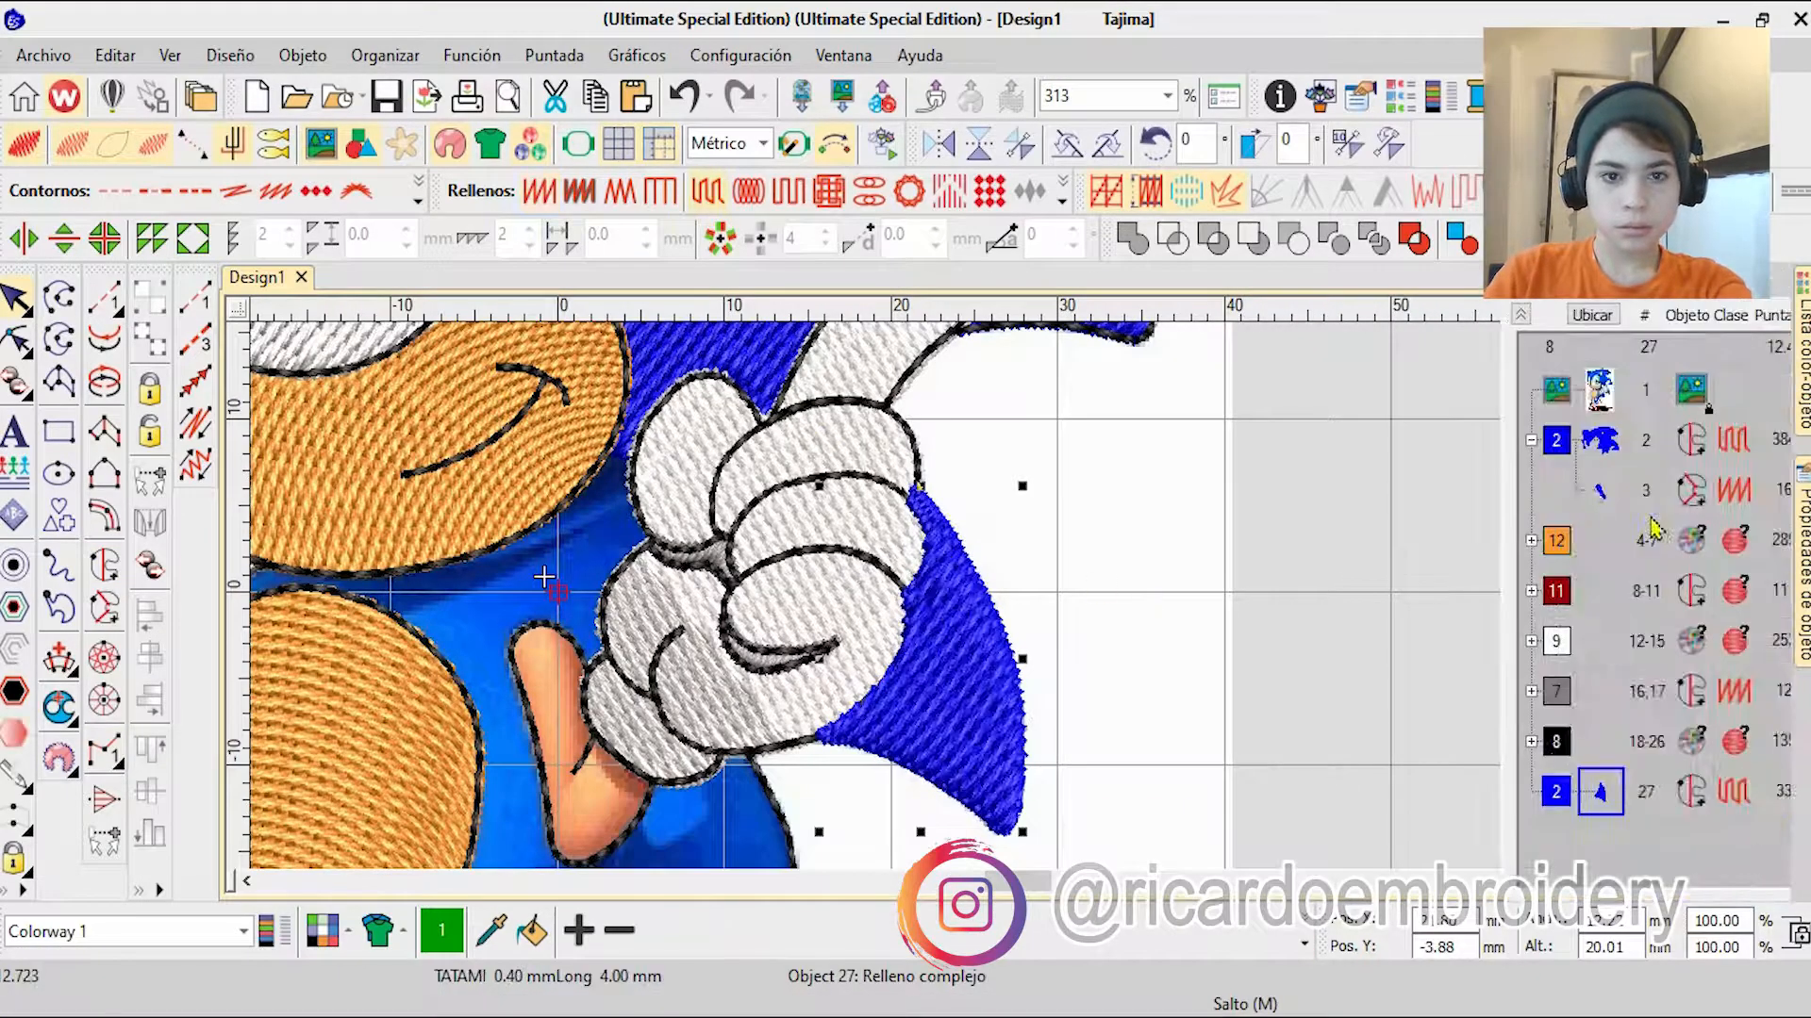
{"action": "left_click_drag", "start_coordinate": [1424, 794], "coordinate": [1426, 481]}
{"action": "scroll", "coordinate": [943, 645], "scroll_direction": "down", "scroll_amount": 5}
{"action": "scroll", "coordinate": [1007, 604], "scroll_direction": "up", "scroll_amount": 3}
{"action": "key", "text": "Escape"}
{"action": "scroll", "coordinate": [1010, 608], "scroll_direction": "down", "scroll_amount": 4}
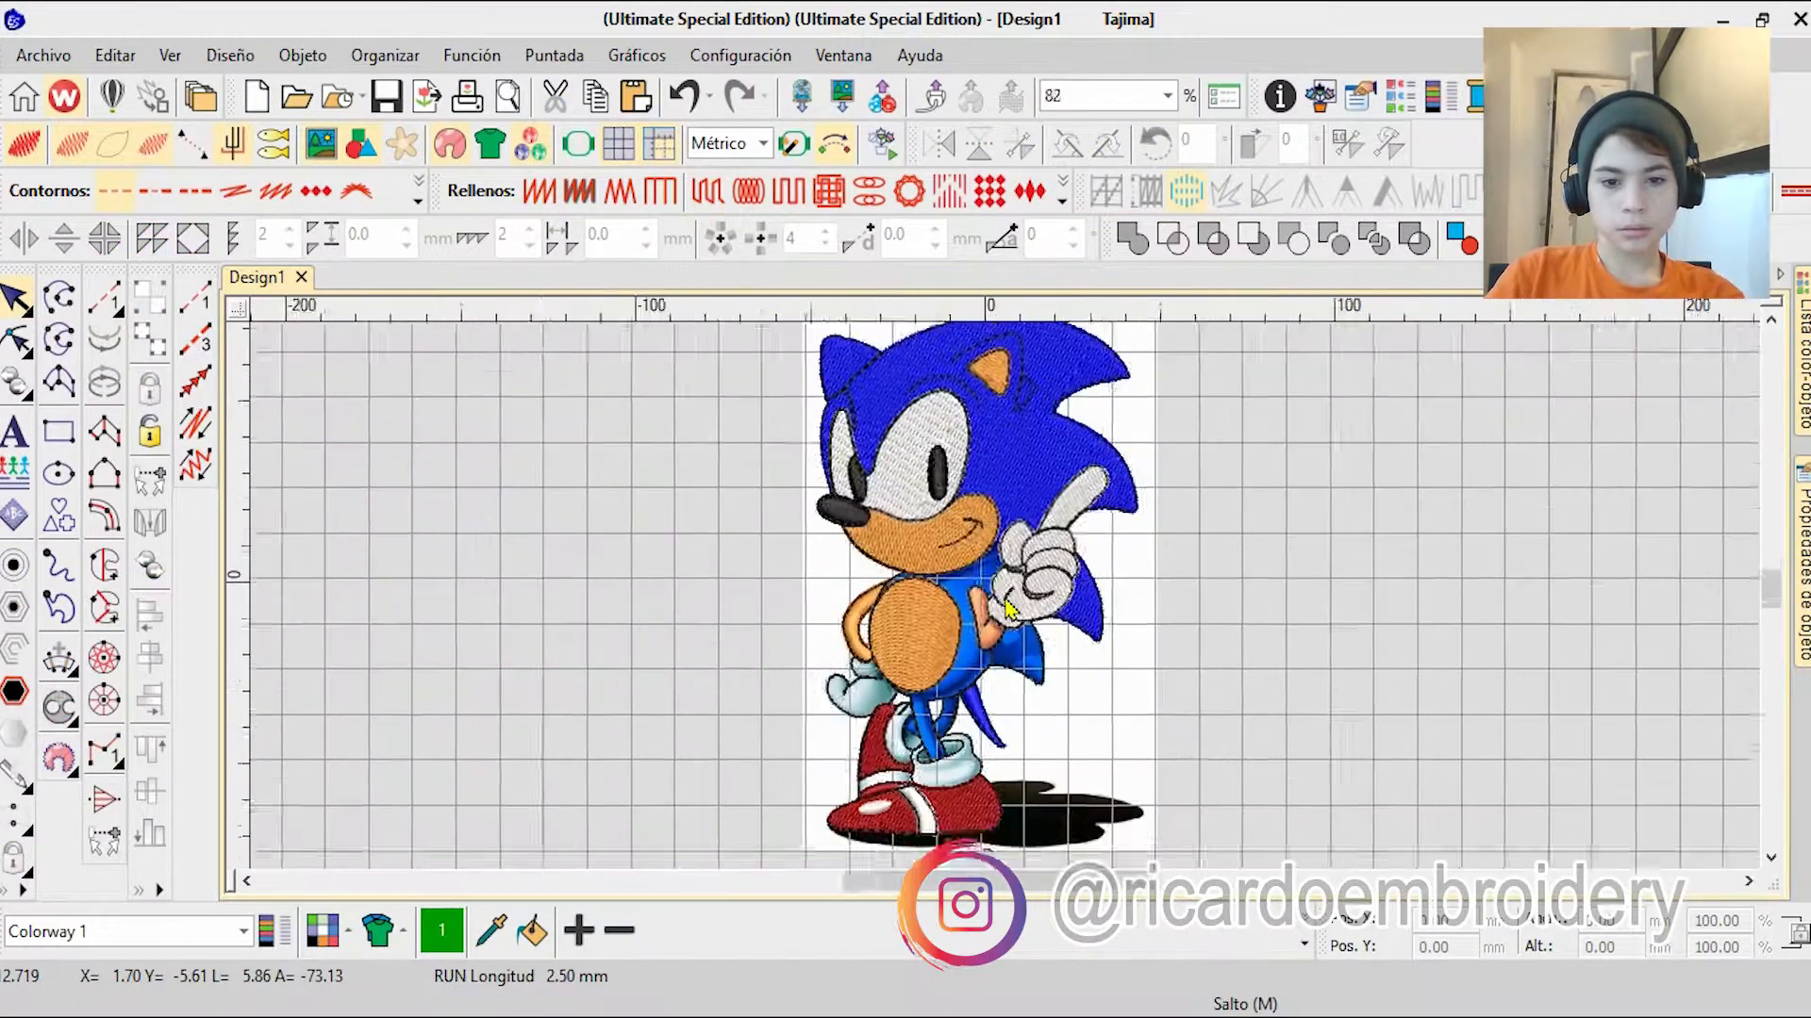
{"action": "scroll", "coordinate": [986, 665], "scroll_direction": "up", "scroll_amount": 1}
{"action": "scroll", "coordinate": [1006, 608], "scroll_direction": "up", "scroll_amount": 5}
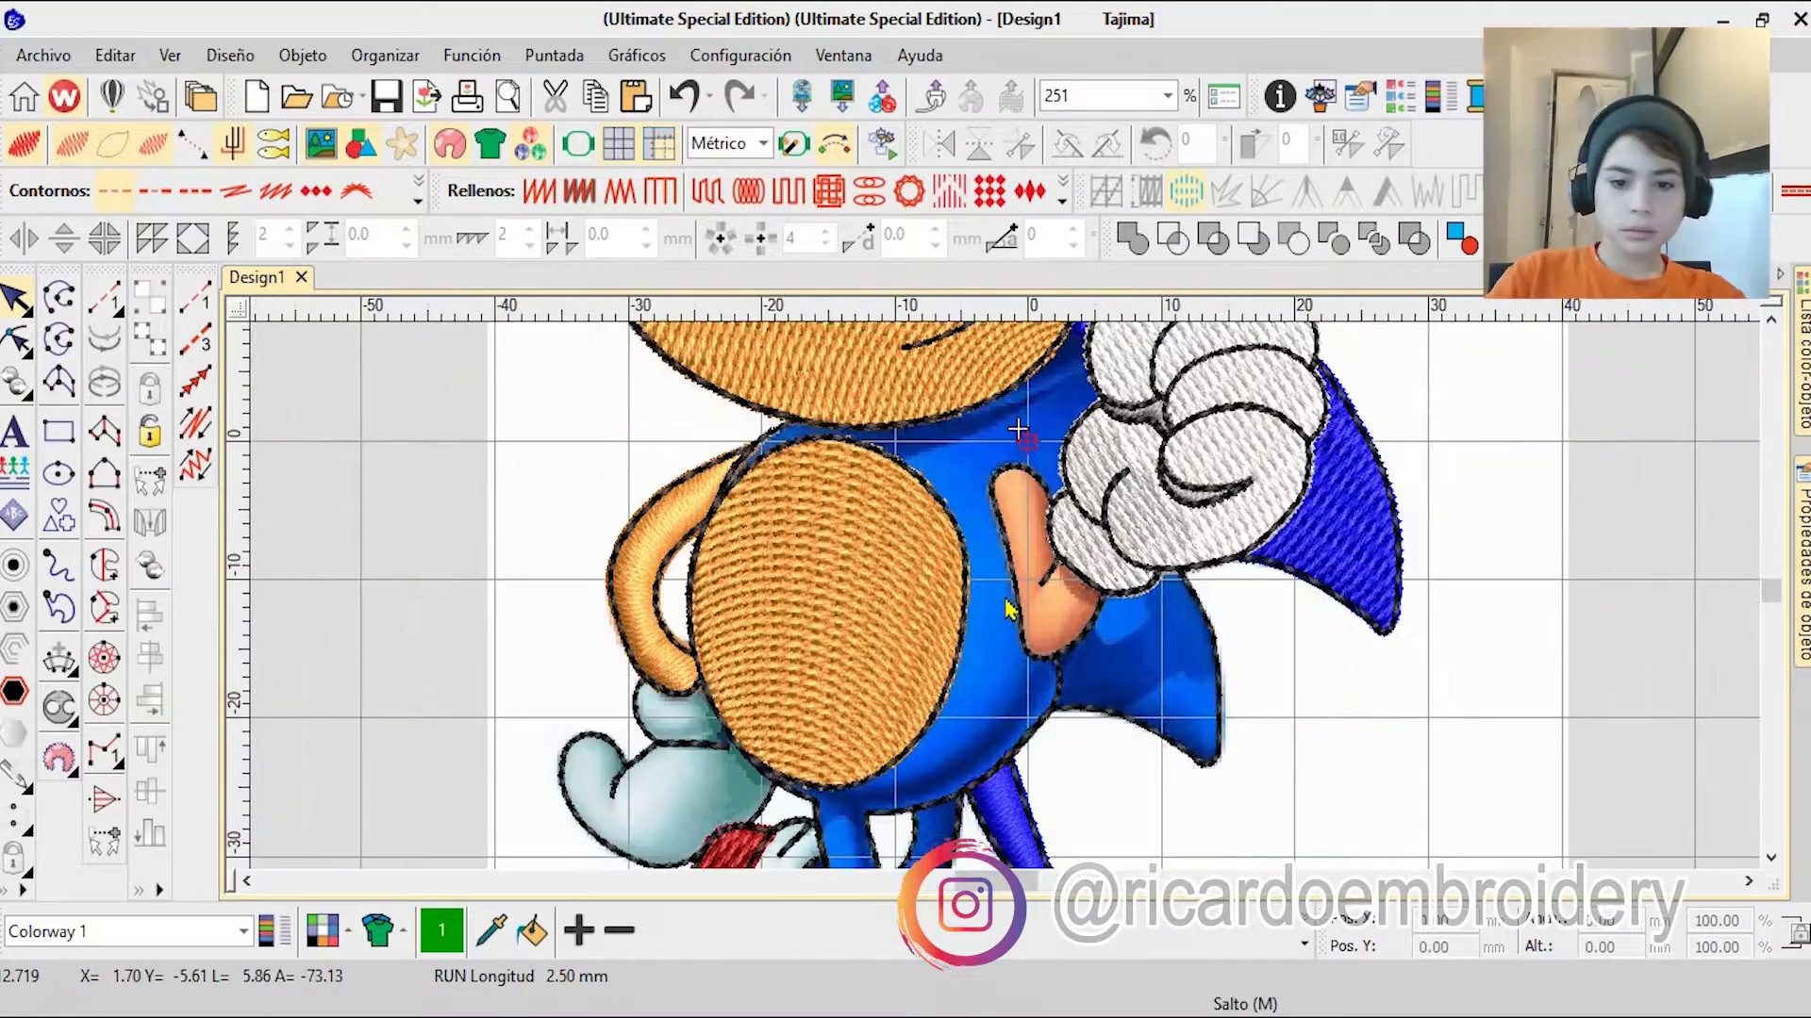
{"action": "scroll", "coordinate": [1169, 505], "scroll_direction": "up", "scroll_amount": 12}
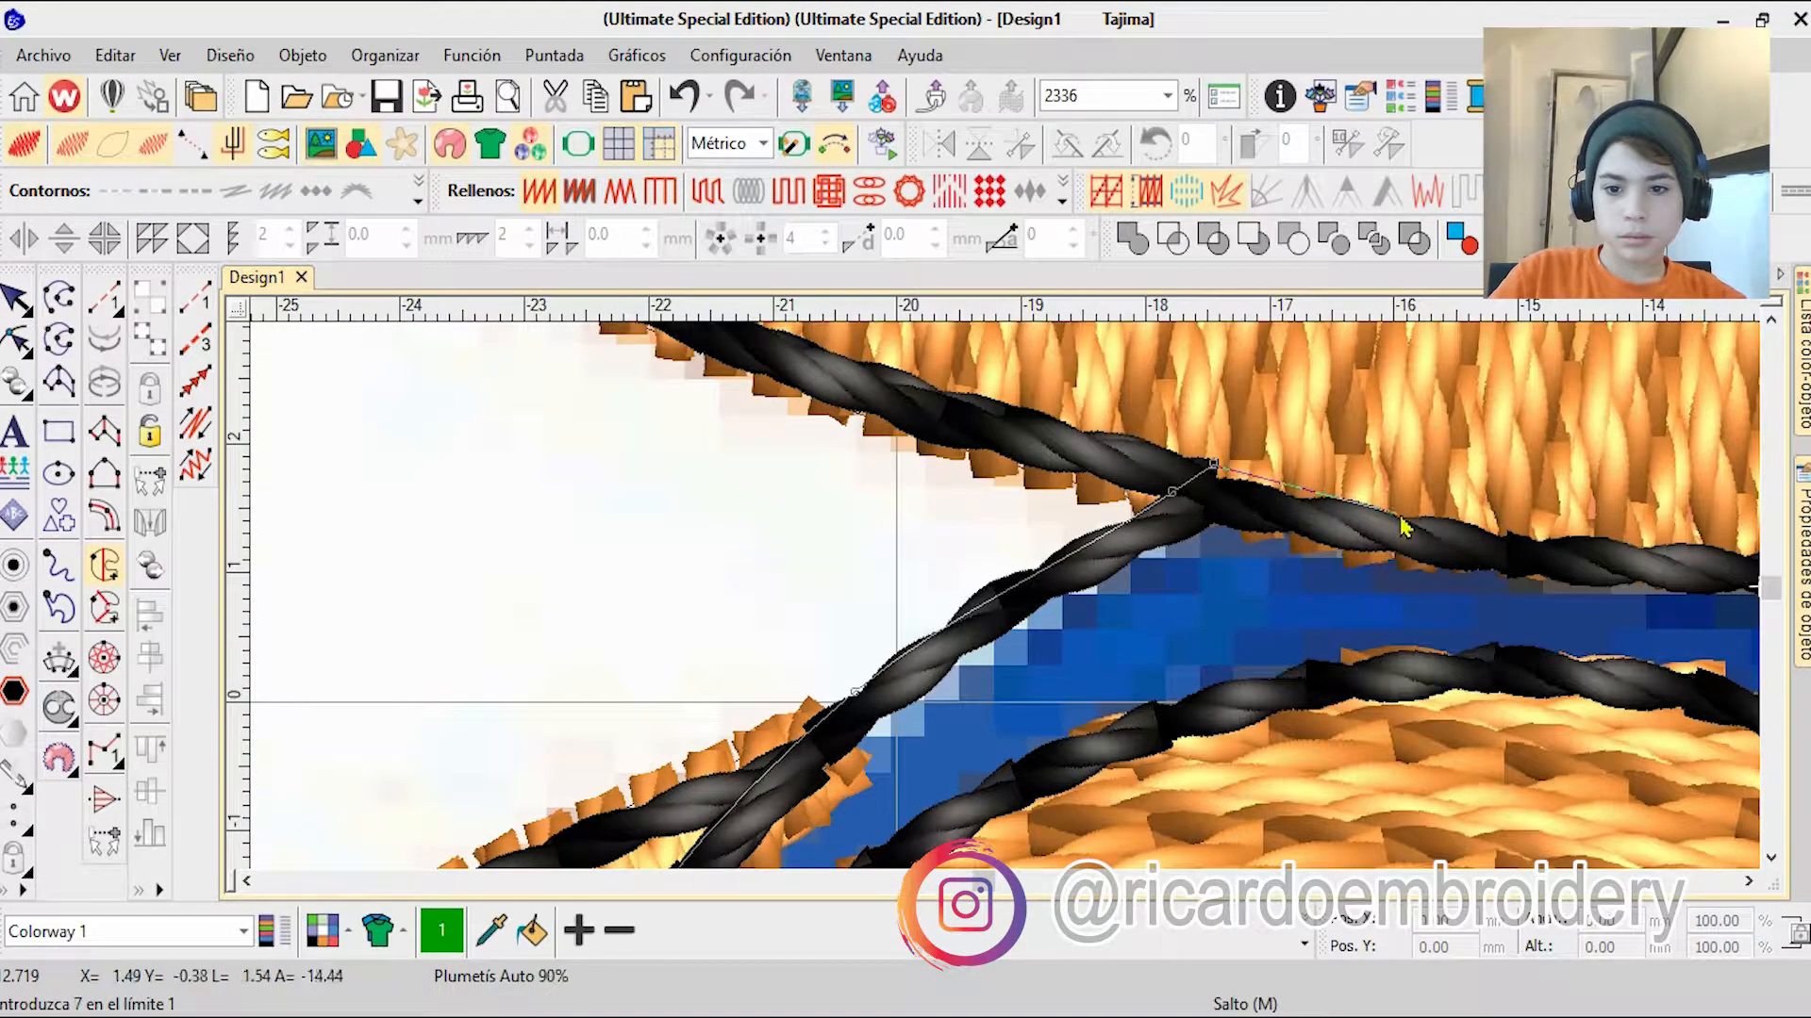
{"action": "left_click", "coordinate": [1401, 516]}
{"action": "left_click", "coordinate": [1635, 613]}
{"action": "left_click", "coordinate": [1349, 613]}
{"action": "left_click", "coordinate": [1665, 462]}
{"action": "scroll", "coordinate": [1084, 462], "scroll_direction": "down", "scroll_amount": 3}
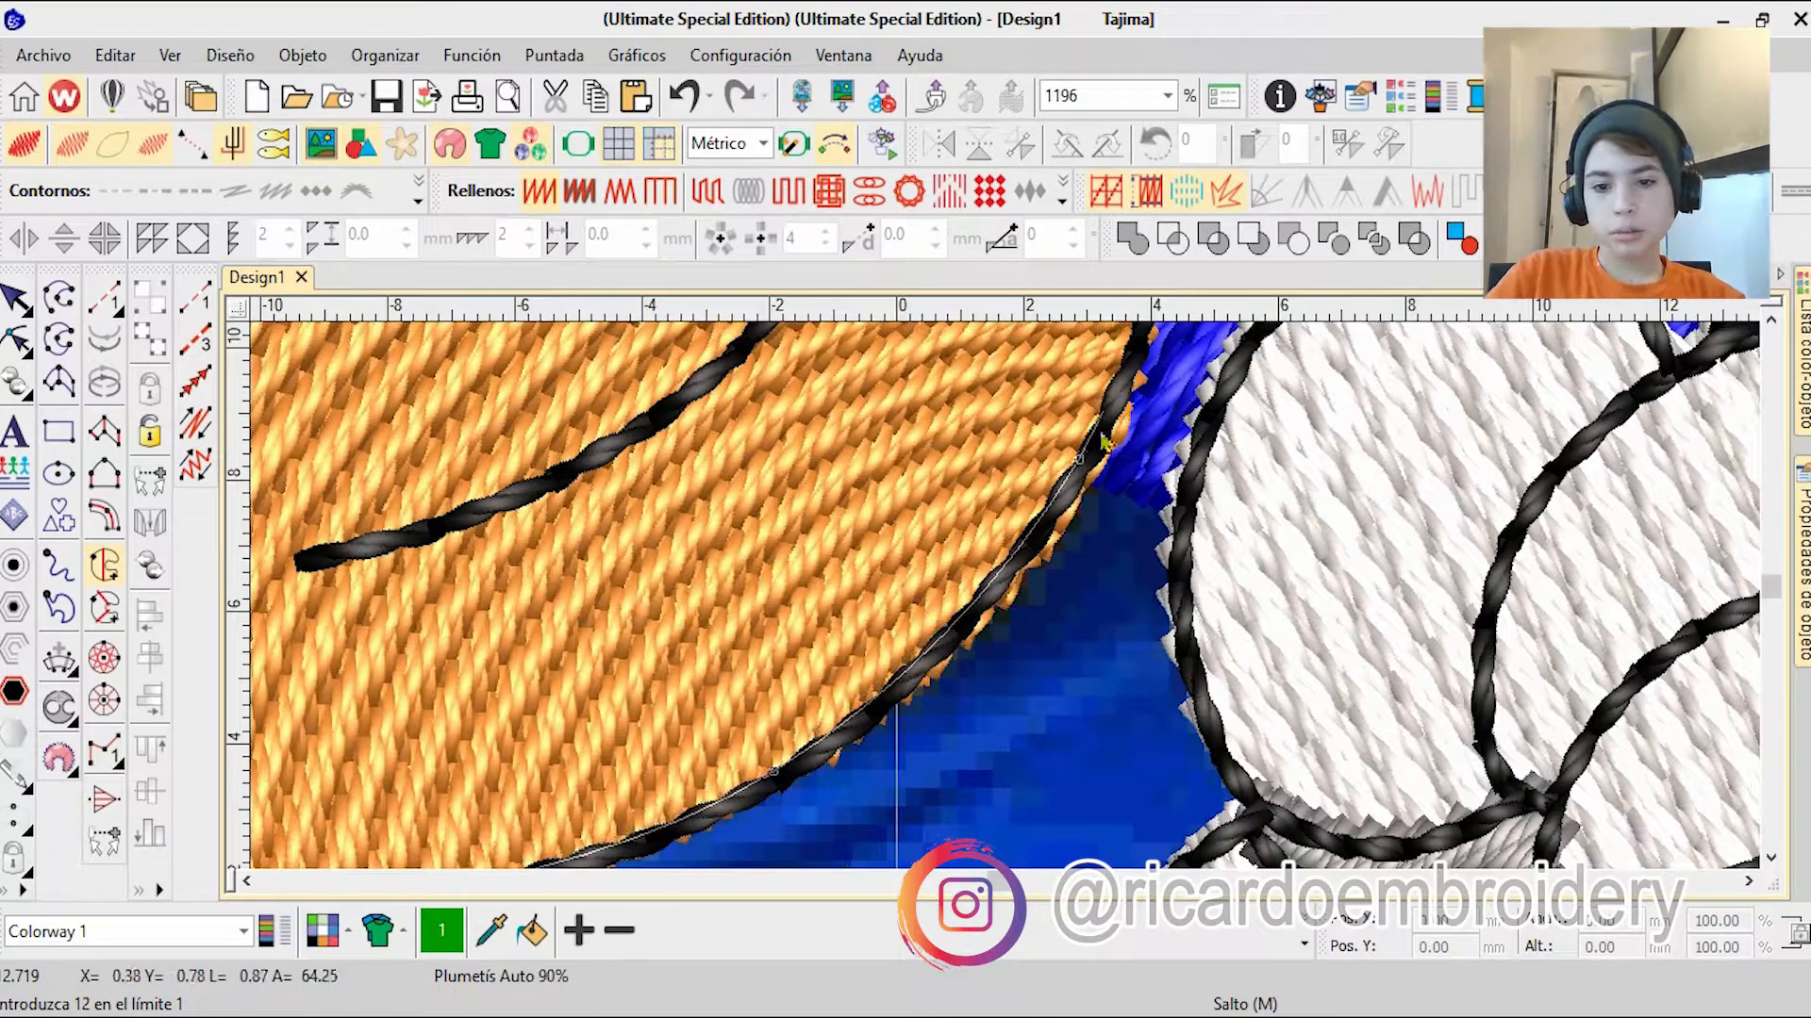
{"action": "left_click", "coordinate": [1264, 836]}
{"action": "left_click", "coordinate": [1050, 762]}
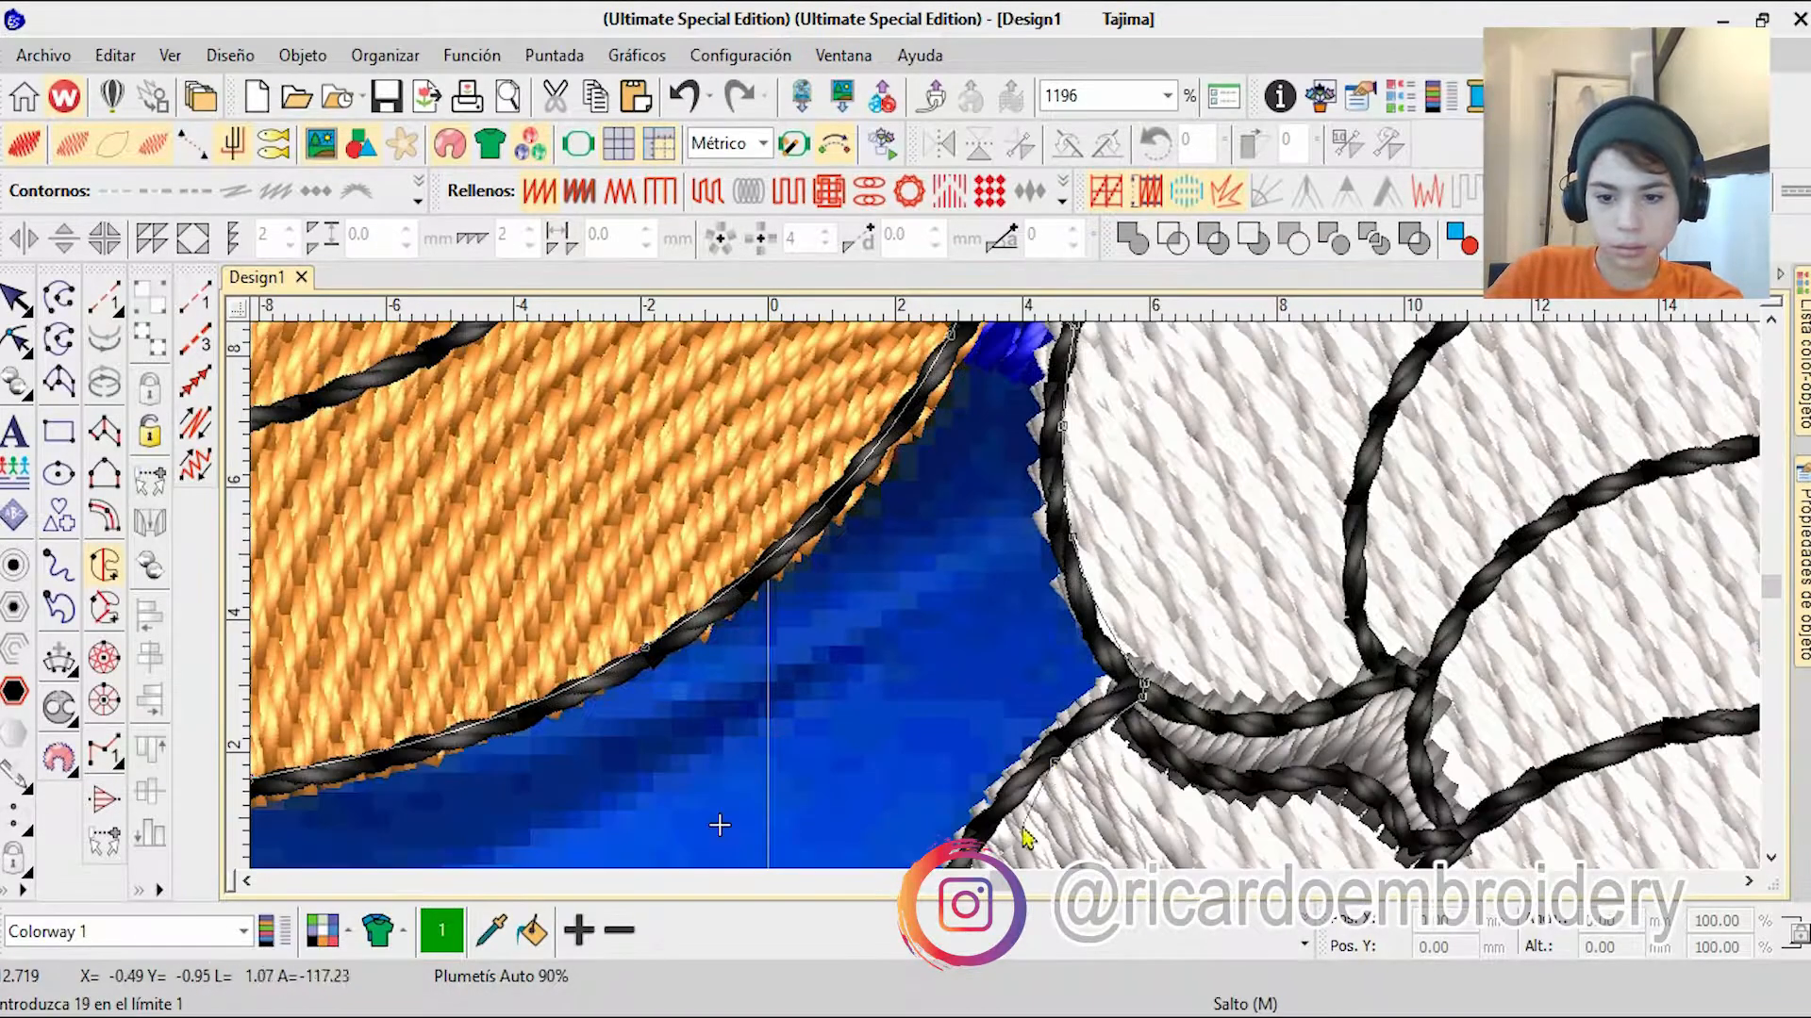
{"action": "left_click", "coordinate": [977, 802]}
{"action": "left_click", "coordinate": [1000, 734]}
{"action": "left_click", "coordinate": [1063, 839]}
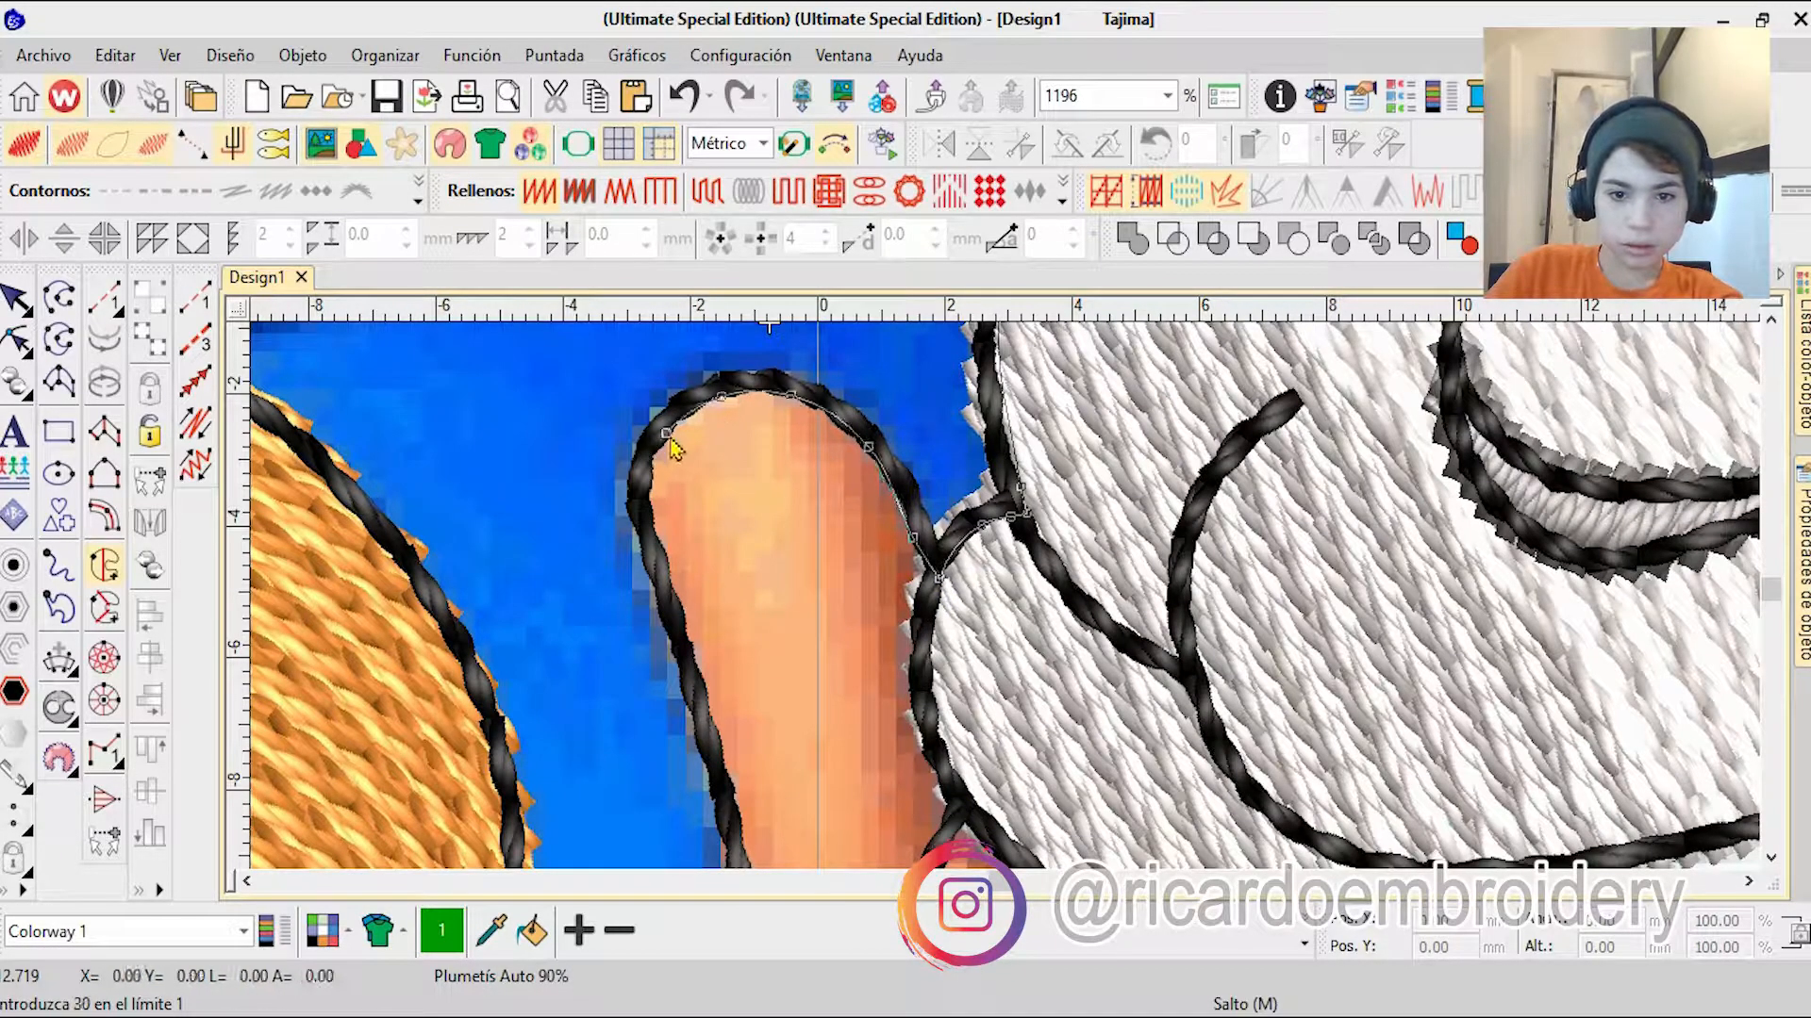
{"action": "left_click", "coordinate": [753, 848]}
{"action": "left_click", "coordinate": [972, 787]}
{"action": "left_click", "coordinate": [987, 717]}
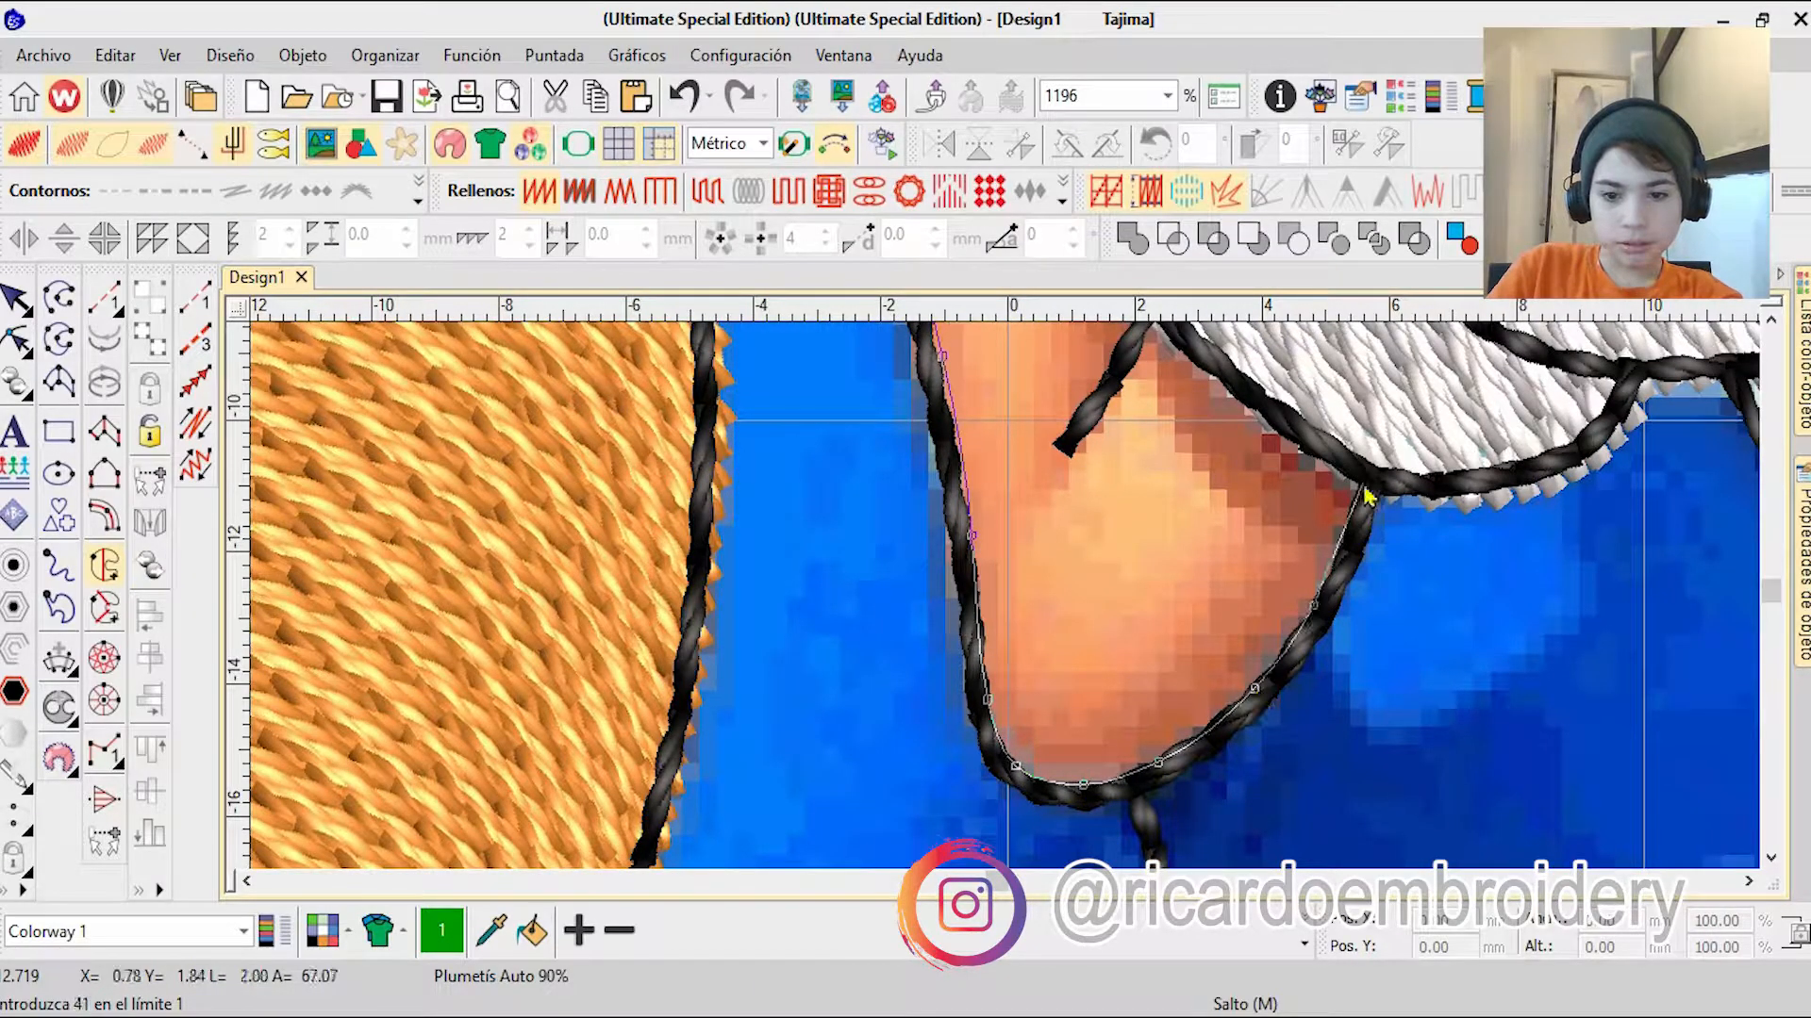
{"action": "right_click", "coordinate": [1576, 441]}
{"action": "left_click", "coordinate": [1627, 357]}
{"action": "right_click", "coordinate": [1556, 769]}
{"action": "right_click", "coordinate": [1122, 769]}
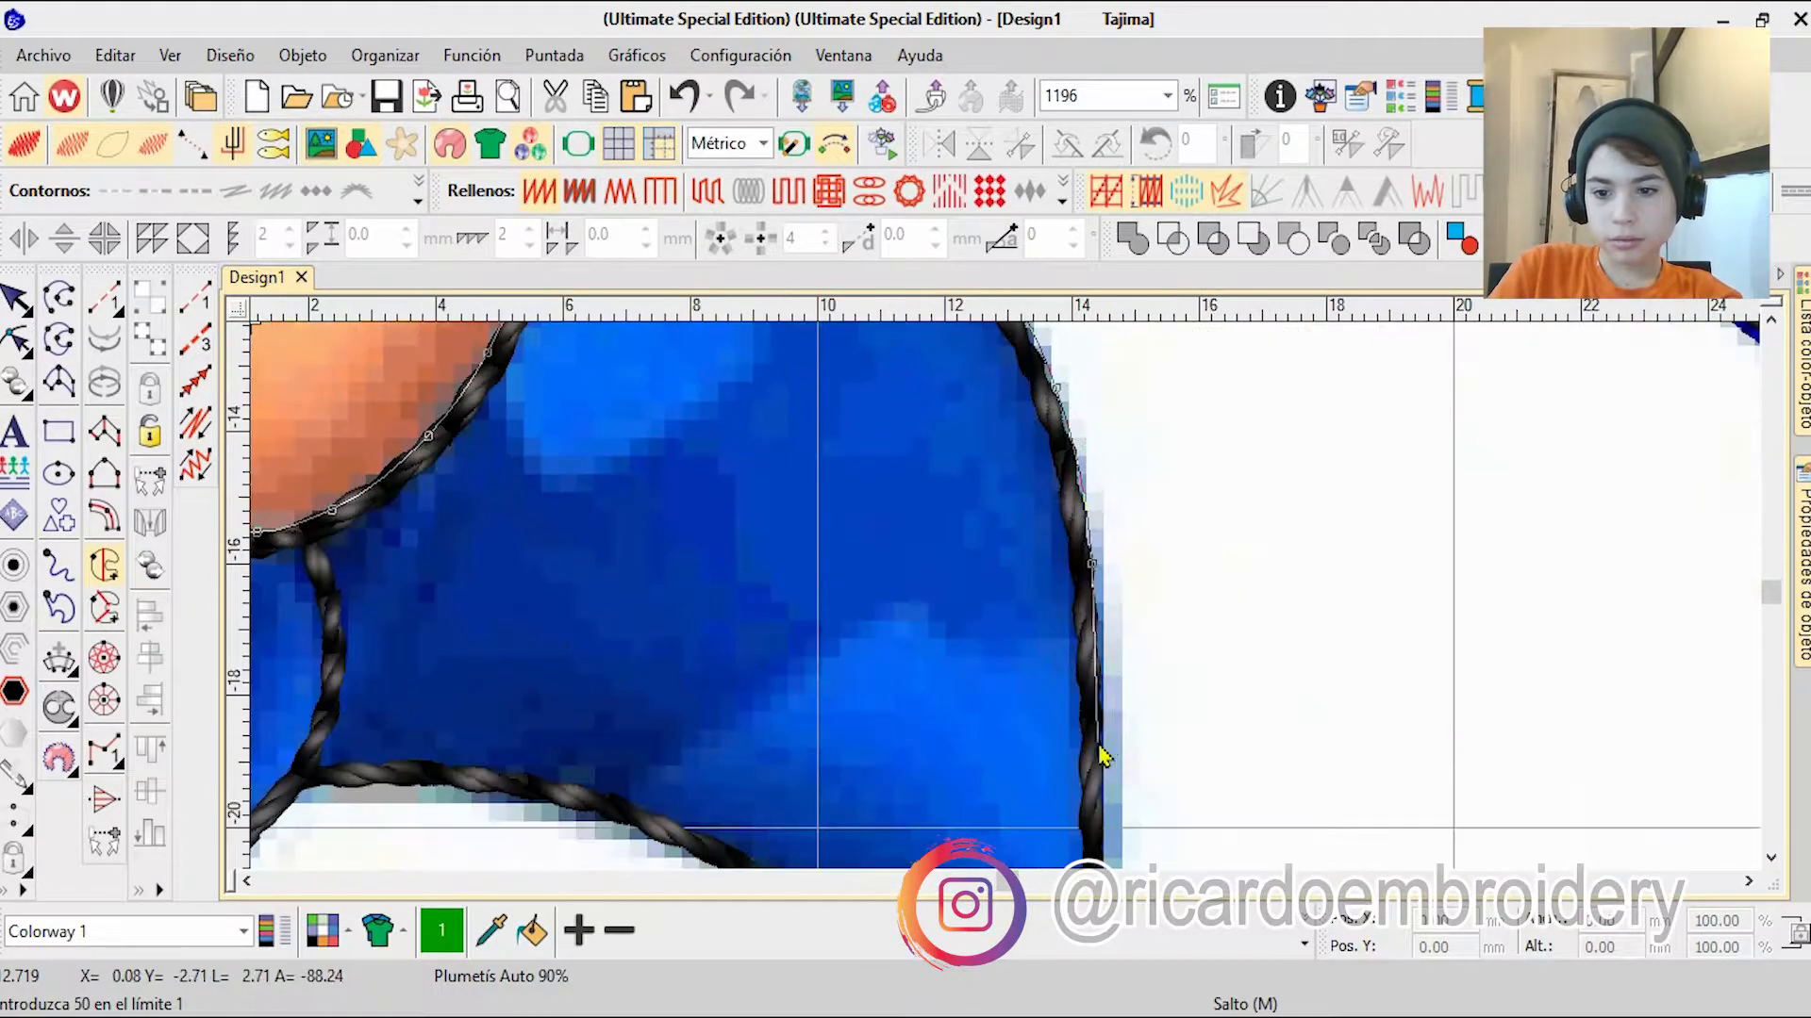
{"action": "right_click", "coordinate": [1099, 748]}
{"action": "right_click", "coordinate": [524, 566]}
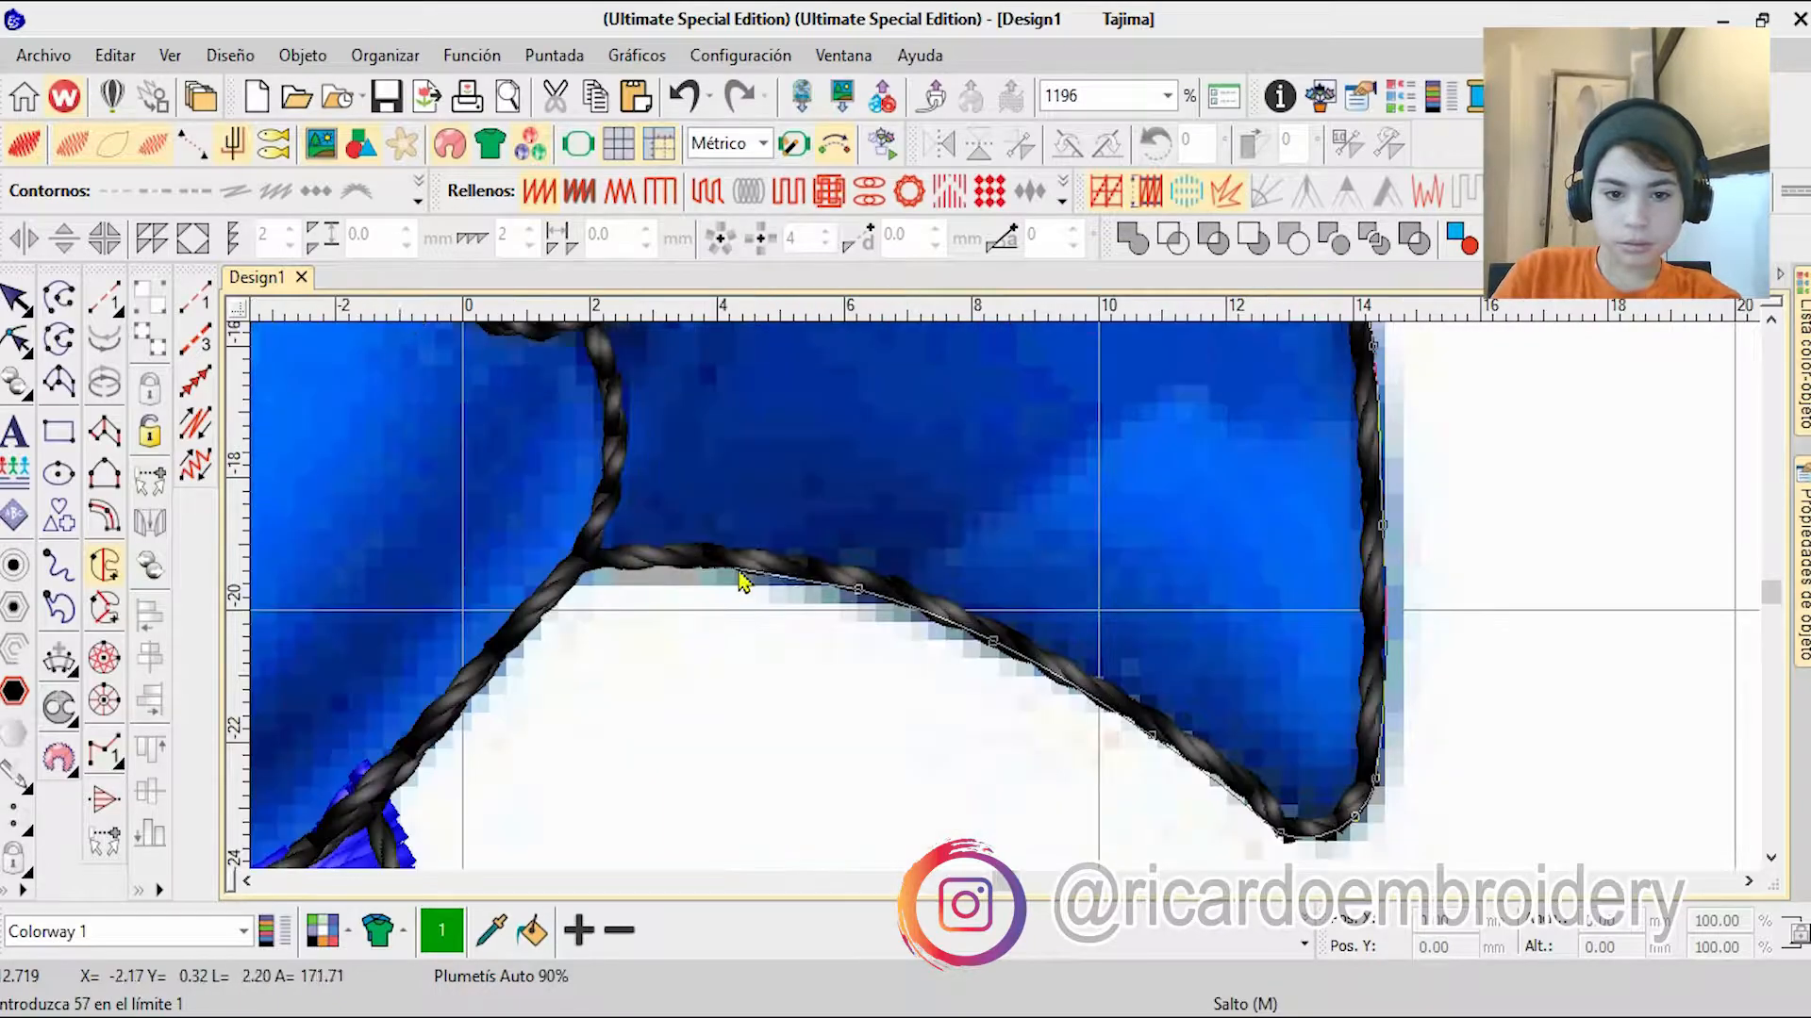
{"action": "right_click", "coordinate": [535, 627]}
{"action": "right_click", "coordinate": [692, 673]}
{"action": "right_click", "coordinate": [576, 771]}
{"action": "right_click", "coordinate": [891, 599]}
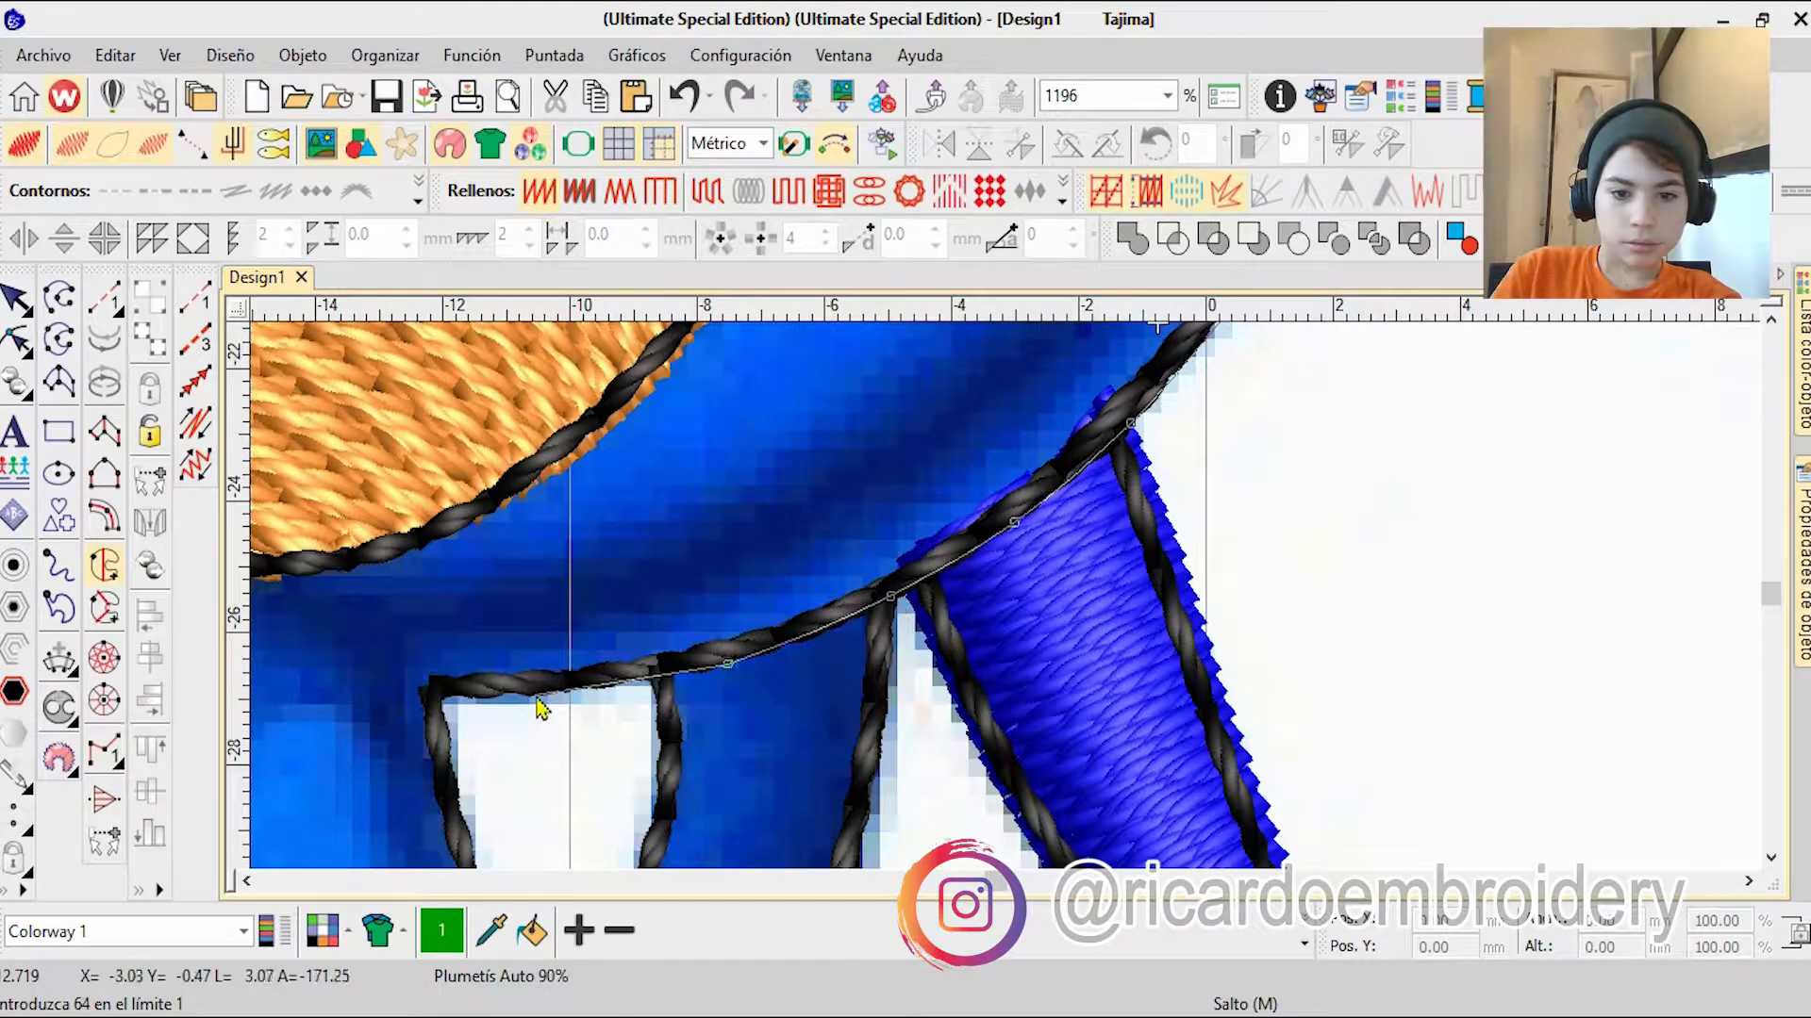
{"action": "left_click", "coordinate": [436, 701]}
{"action": "right_click", "coordinate": [474, 813]}
{"action": "right_click", "coordinate": [746, 783]}
{"action": "right_click", "coordinate": [932, 666]}
{"action": "right_click", "coordinate": [992, 724]}
{"action": "right_click", "coordinate": [1052, 779]}
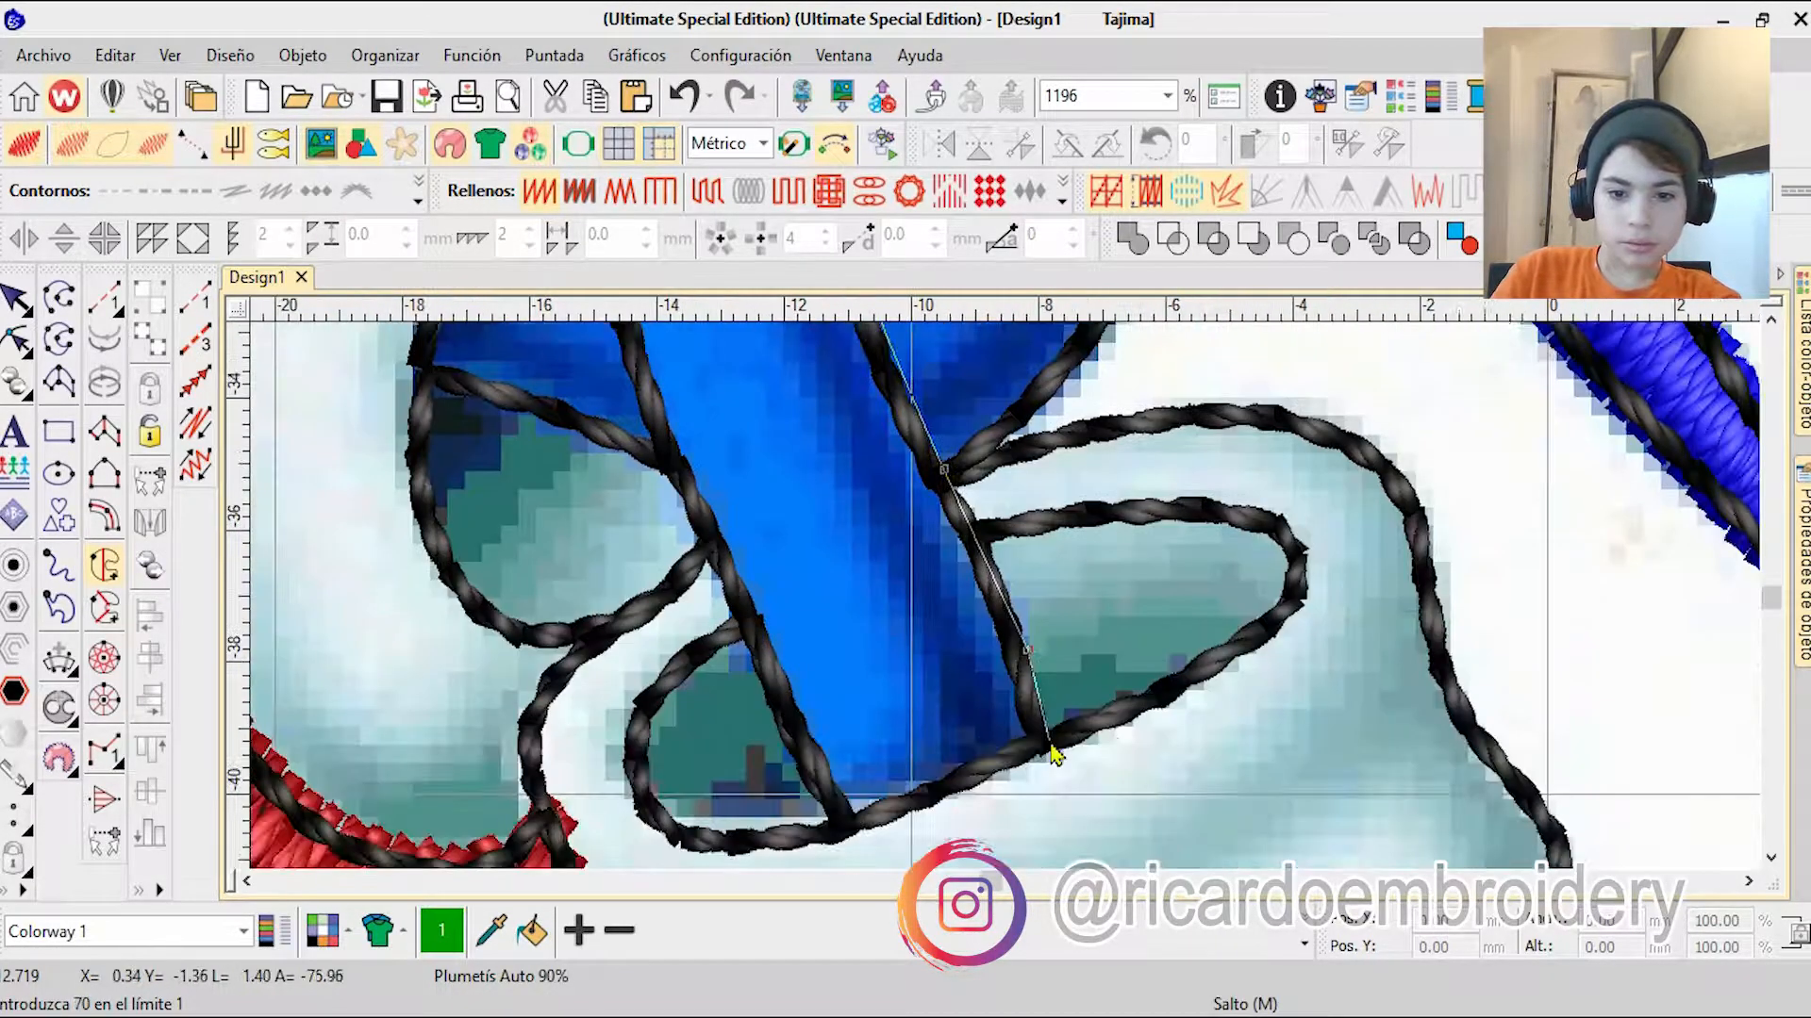
{"action": "scroll", "coordinate": [1052, 748], "scroll_direction": "down", "scroll_amount": 7}
{"action": "scroll", "coordinate": [1007, 601], "scroll_direction": "up", "scroll_amount": 8}
{"action": "right_click", "coordinate": [462, 420]}
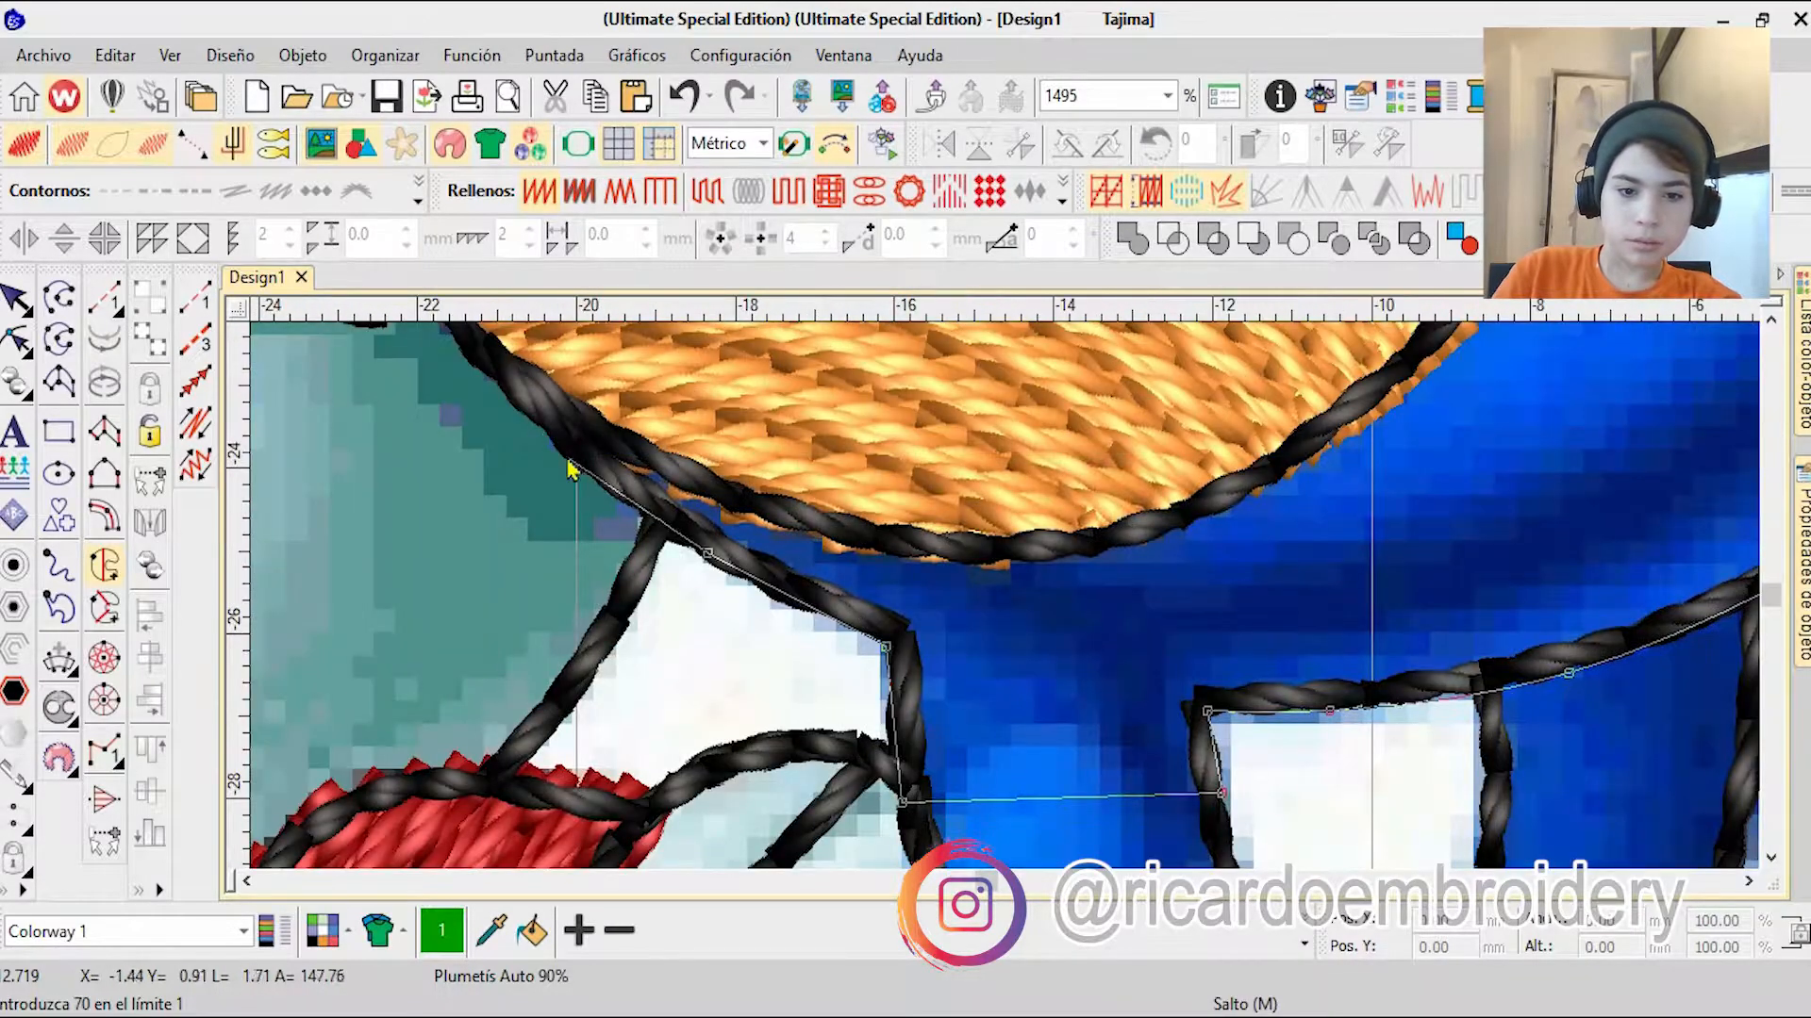
{"action": "key", "text": "Return"}
{"action": "scroll", "coordinate": [1002, 540], "scroll_direction": "down", "scroll_amount": 7}
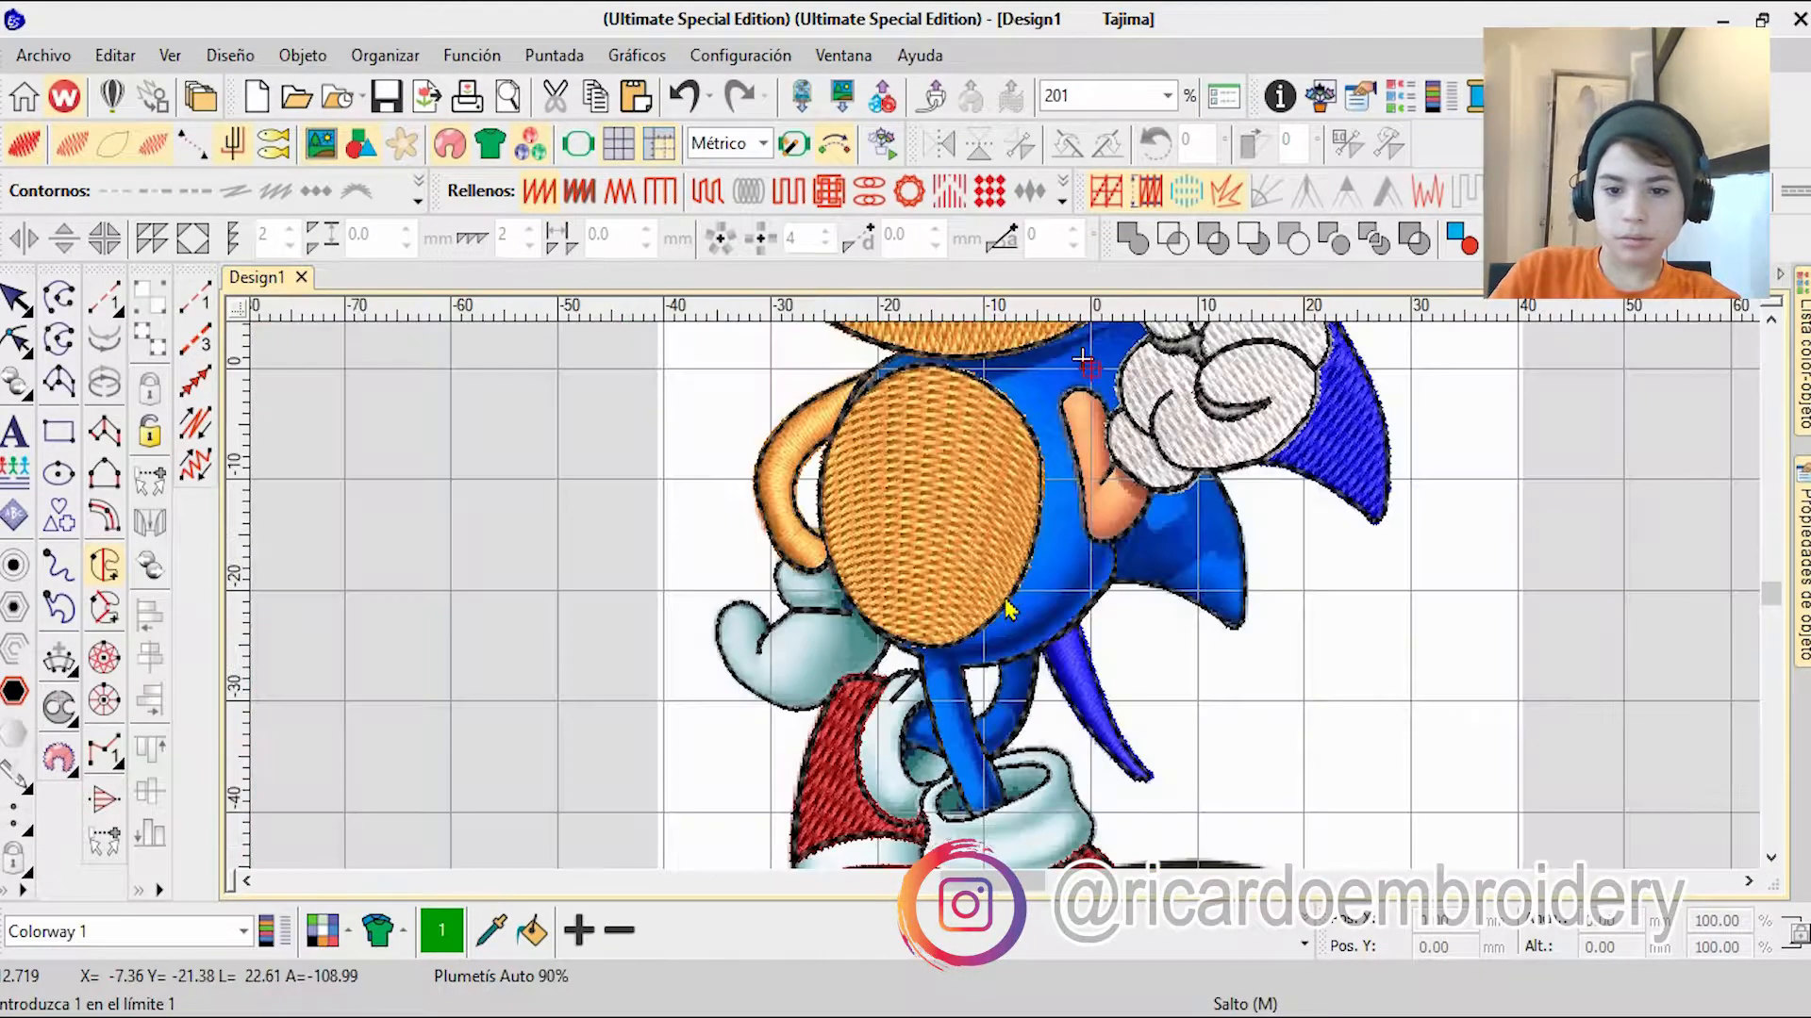
Step: Start a complex fill on the blue body, tracing from the glove along the lower edge of the orange muzzle
{"action": "scroll", "coordinate": [1041, 438], "scroll_direction": "up", "scroll_amount": 4}
{"action": "scroll", "coordinate": [766, 722], "scroll_direction": "up", "scroll_amount": 2}
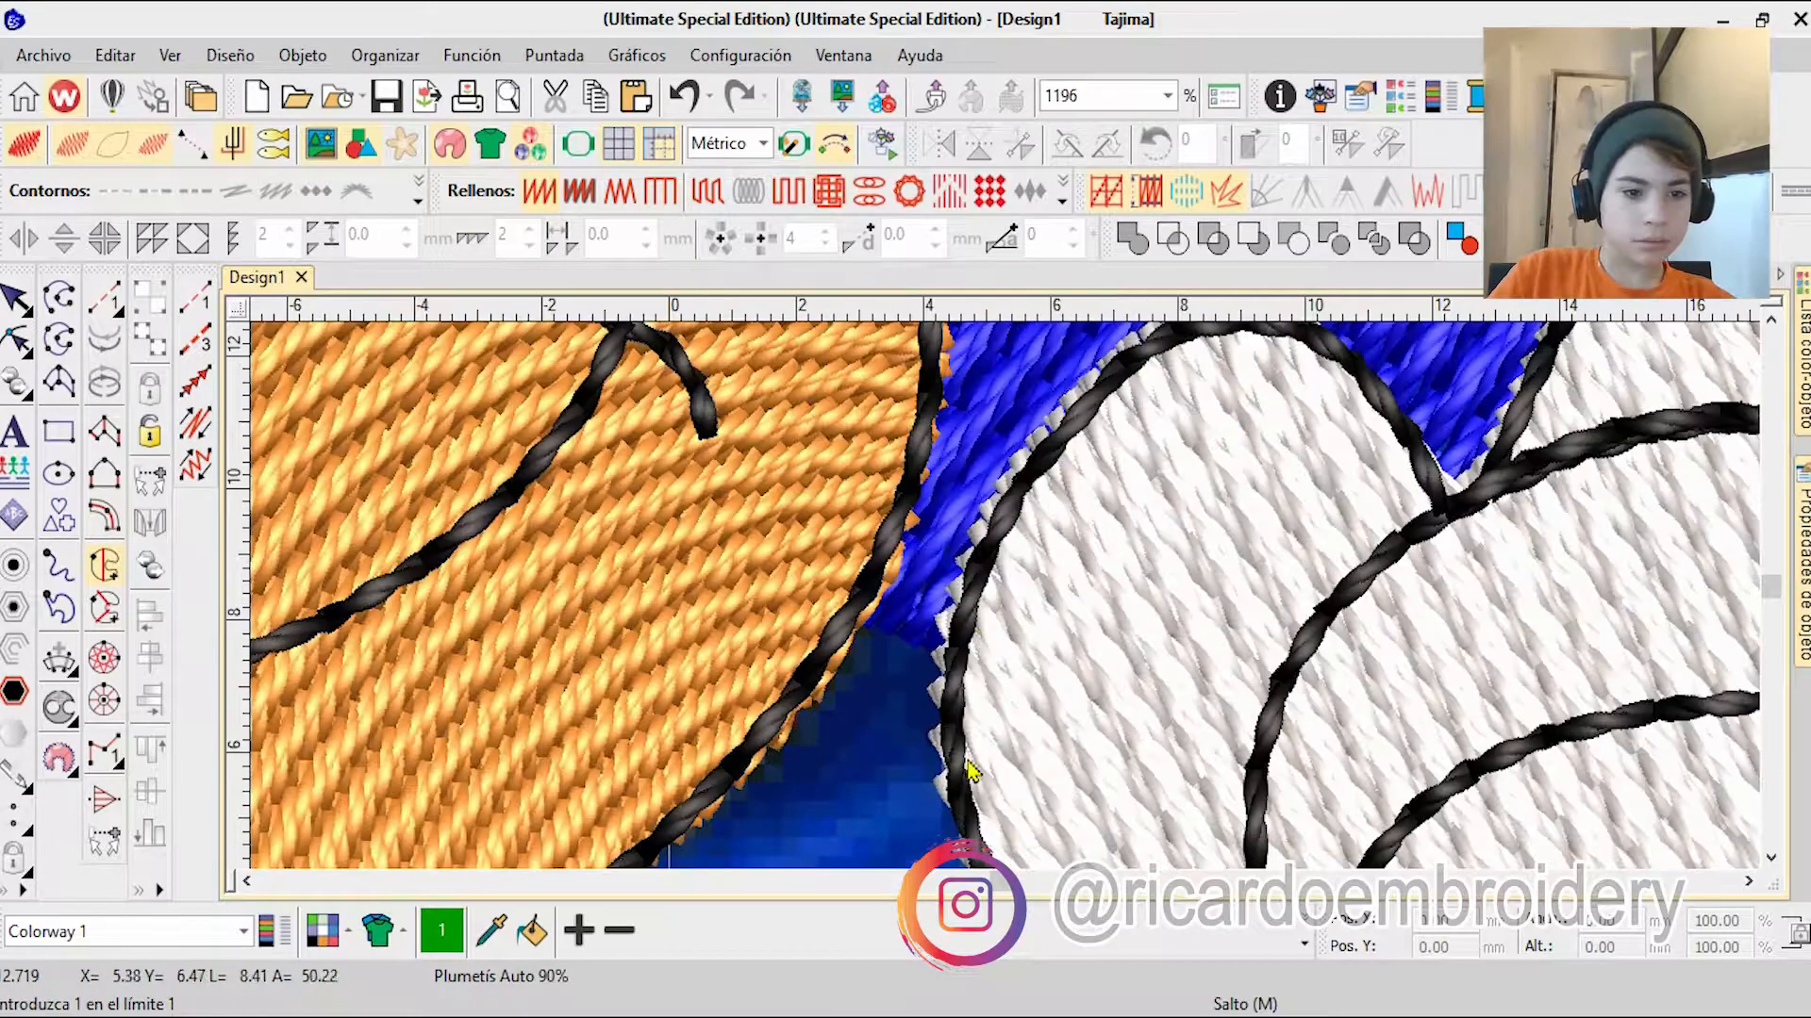
{"action": "left_click", "coordinate": [972, 619]}
{"action": "right_click", "coordinate": [904, 517]}
{"action": "right_click", "coordinate": [815, 668]}
{"action": "right_click", "coordinate": [943, 641]}
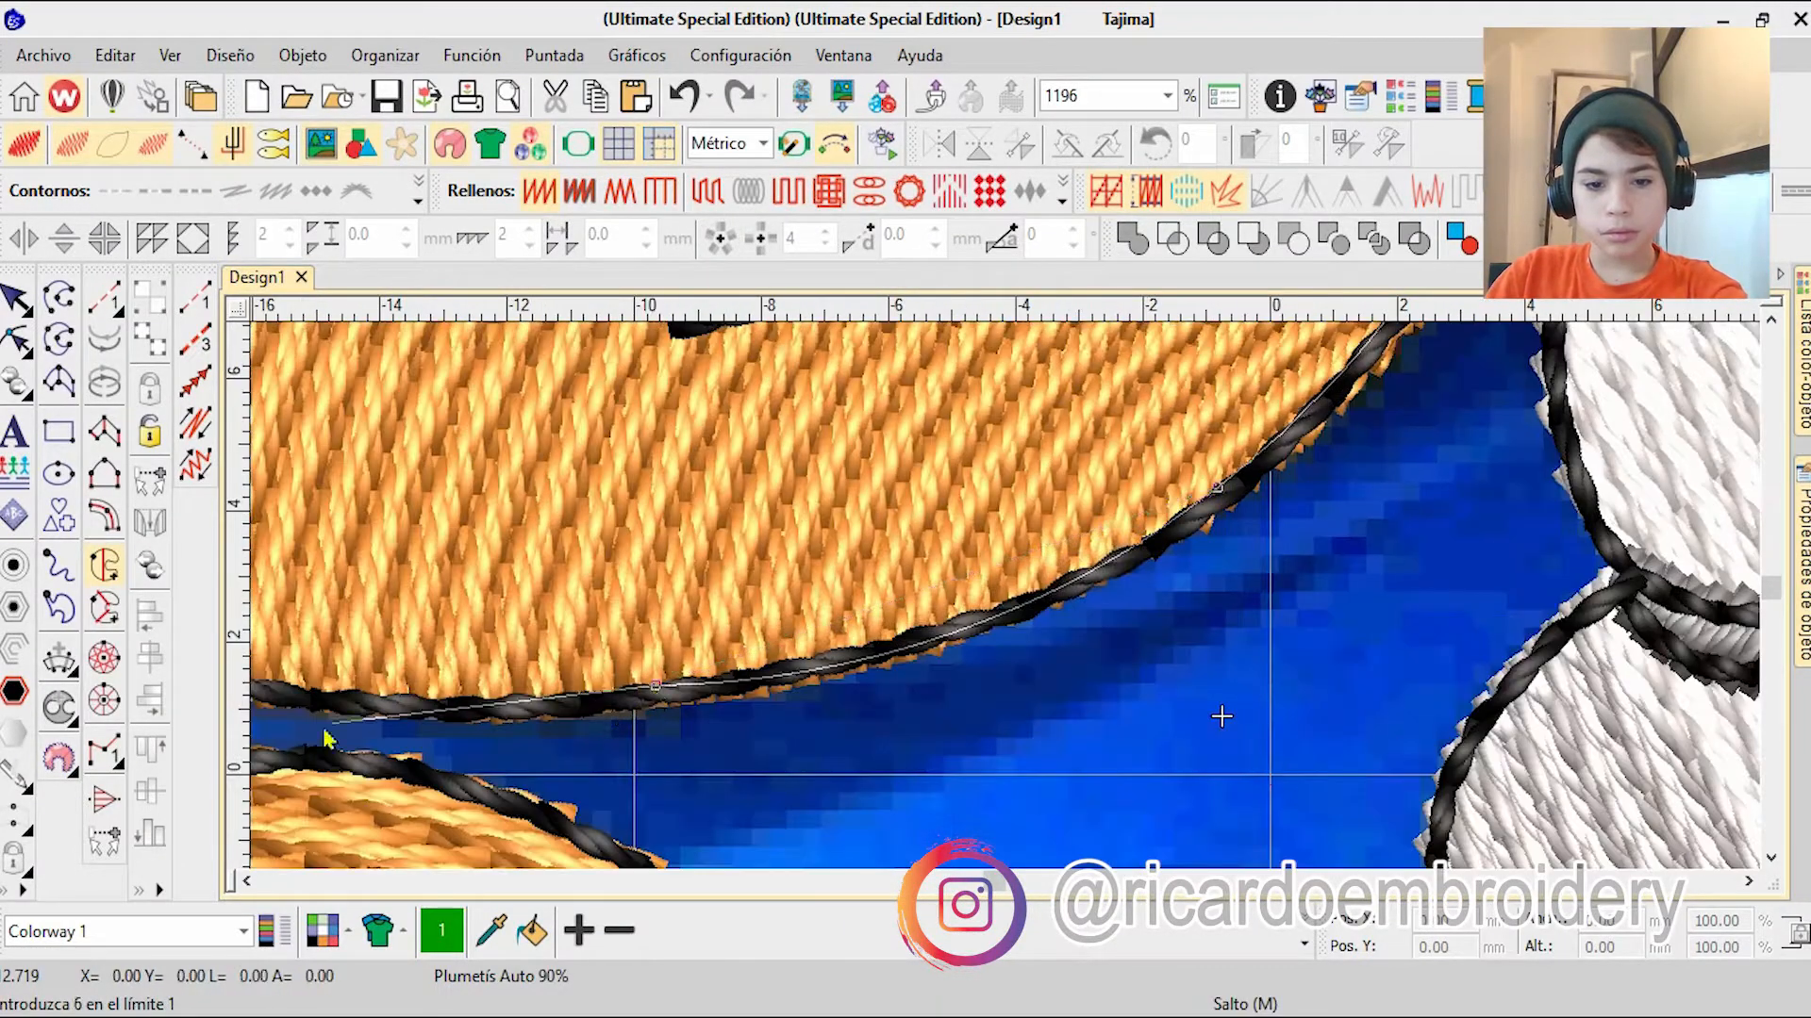
Step: Continue the body boundary along the muzzle to the neck and down the shoulder line between the arm and the belly
{"action": "right_click", "coordinate": [554, 603]}
{"action": "left_click", "coordinate": [470, 603]}
{"action": "right_click", "coordinate": [292, 725]}
{"action": "right_click", "coordinate": [498, 841]}
{"action": "left_click", "coordinate": [711, 787]}
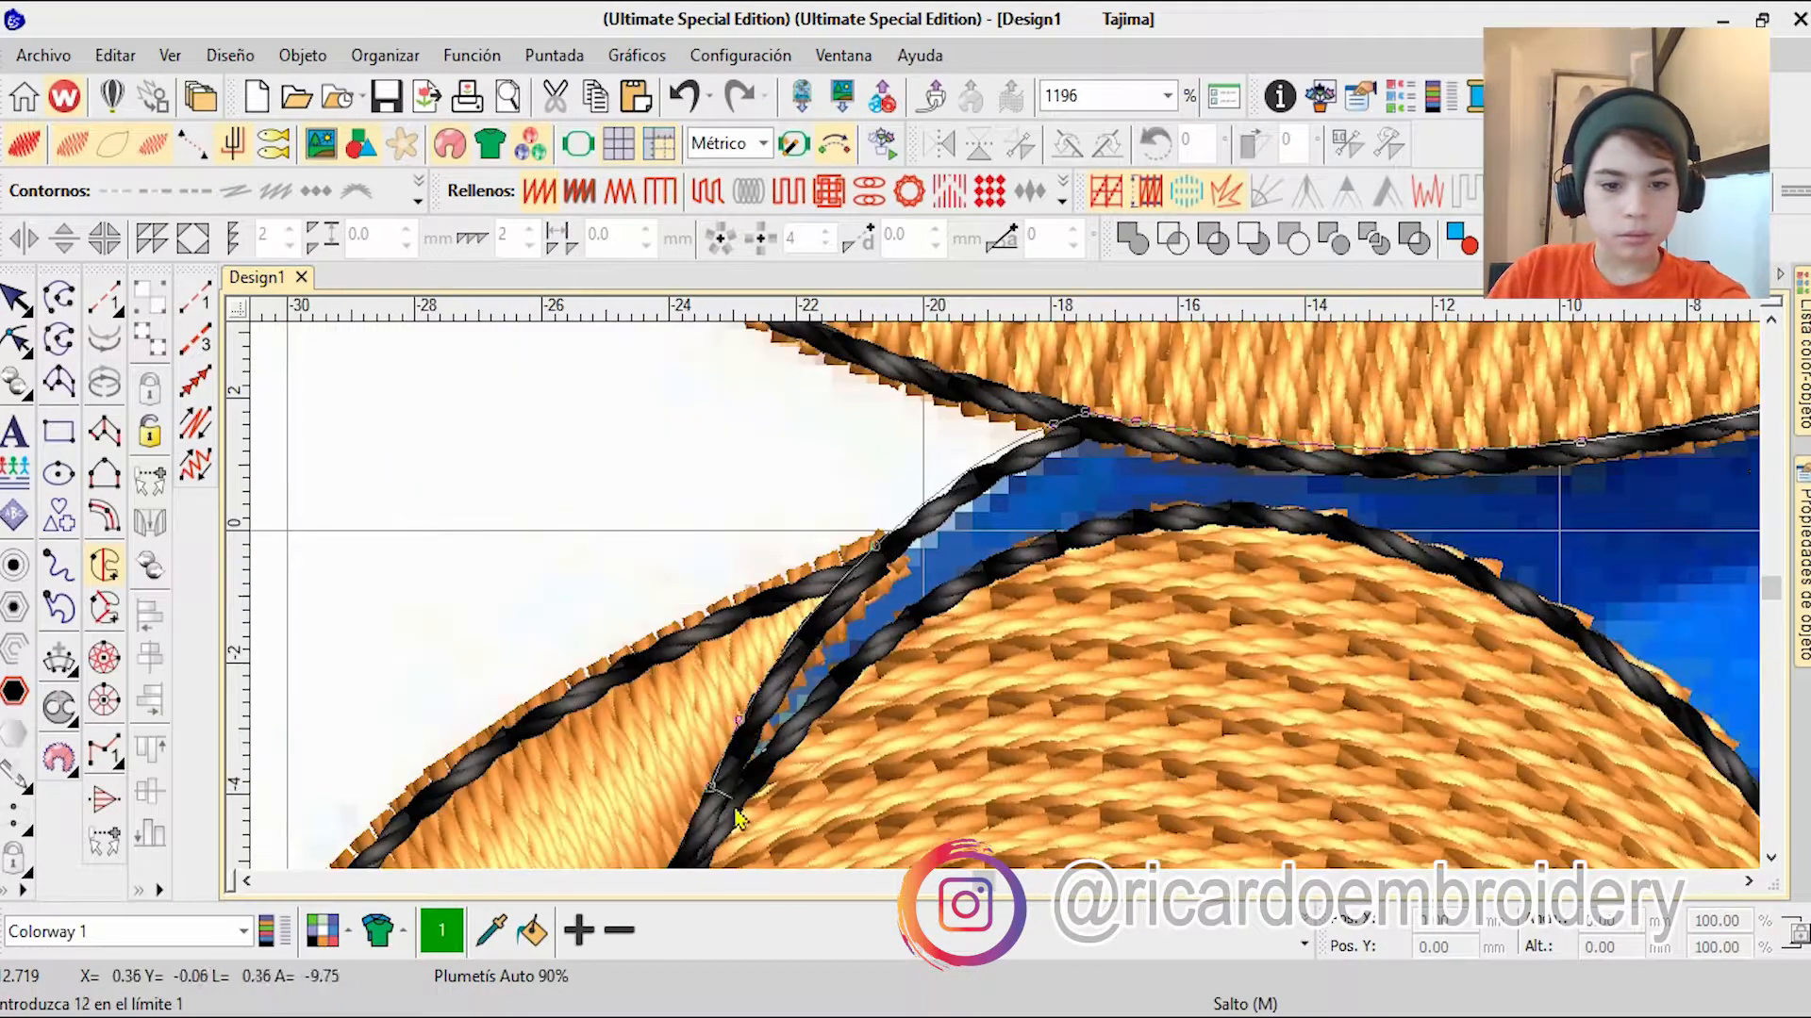
Step: Continue the body boundary over the top of the orange belly and down its inner edge towards the bottom
{"action": "right_click", "coordinate": [1674, 752]}
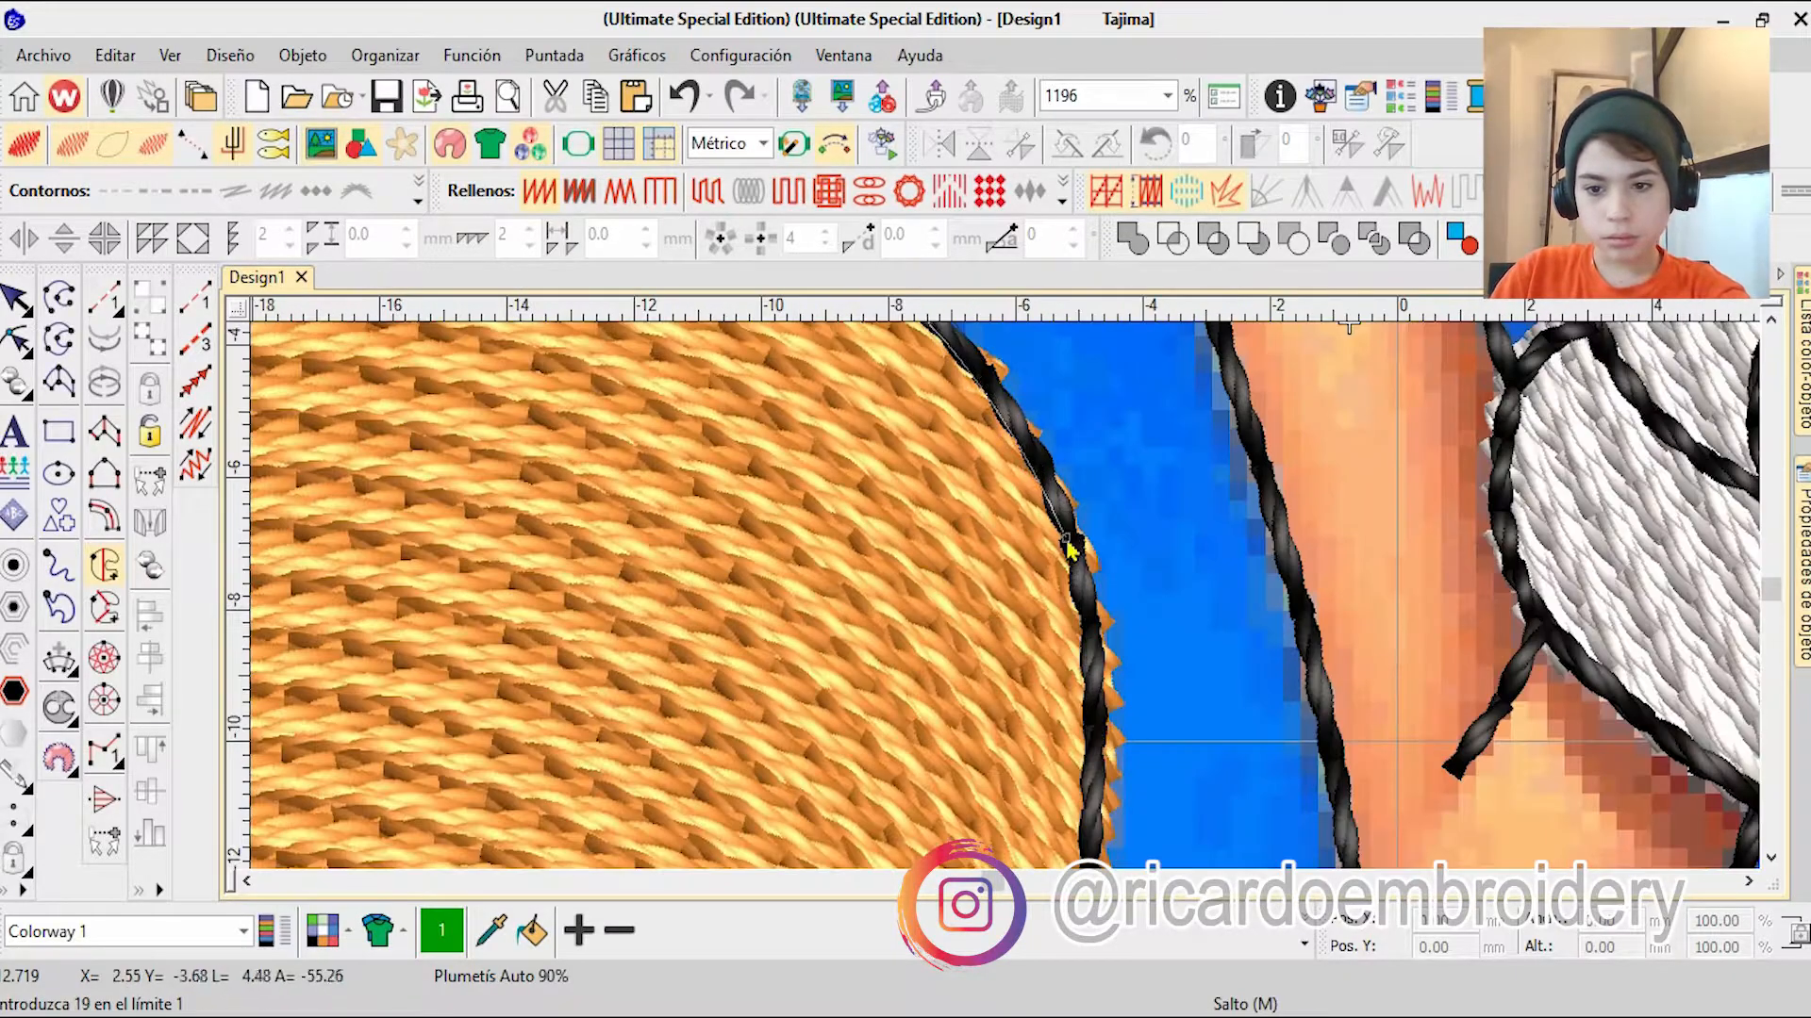
{"action": "right_click", "coordinate": [1073, 544]}
{"action": "right_click", "coordinate": [1049, 528]}
{"action": "right_click", "coordinate": [1021, 709]}
{"action": "right_click", "coordinate": [990, 733]}
{"action": "right_click", "coordinate": [975, 610]}
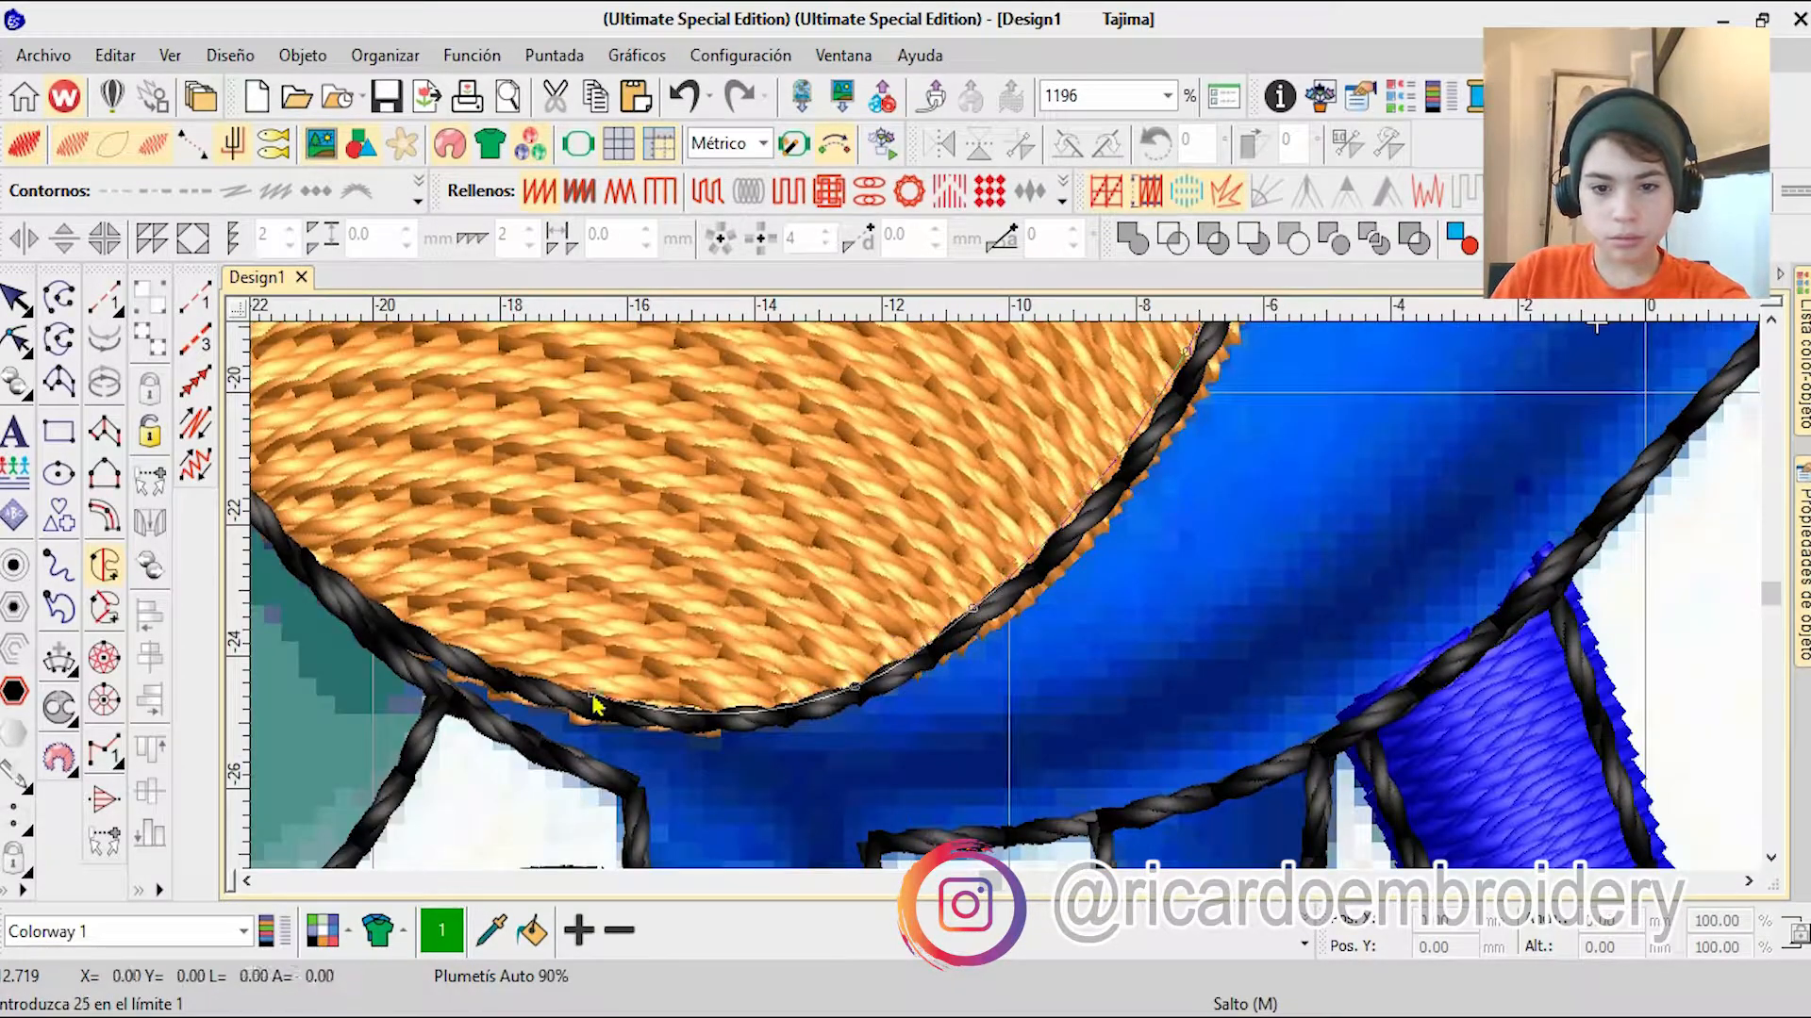
Step: Carry the body boundary around the bottom of the belly, across the leg tops and along the lower body edge
{"action": "left_click", "coordinate": [610, 795]}
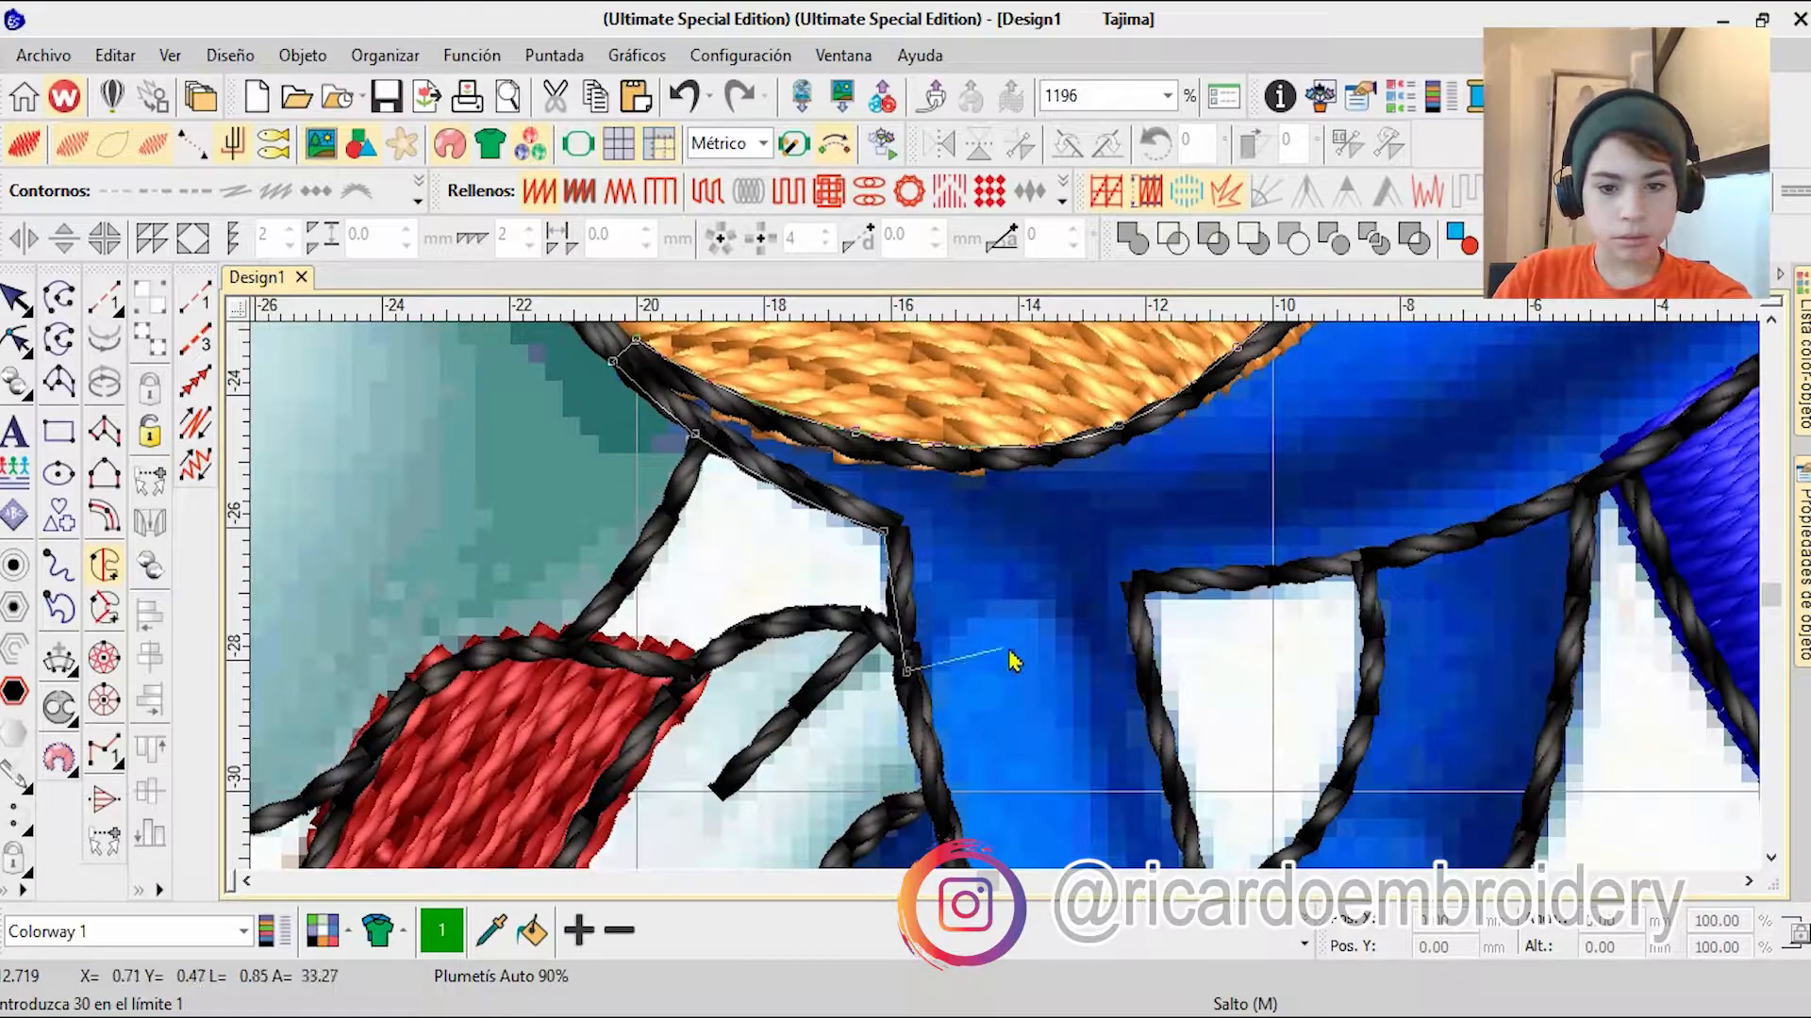
{"action": "right_click", "coordinate": [1344, 580]}
{"action": "right_click", "coordinate": [1527, 529]}
{"action": "right_click", "coordinate": [1136, 493]}
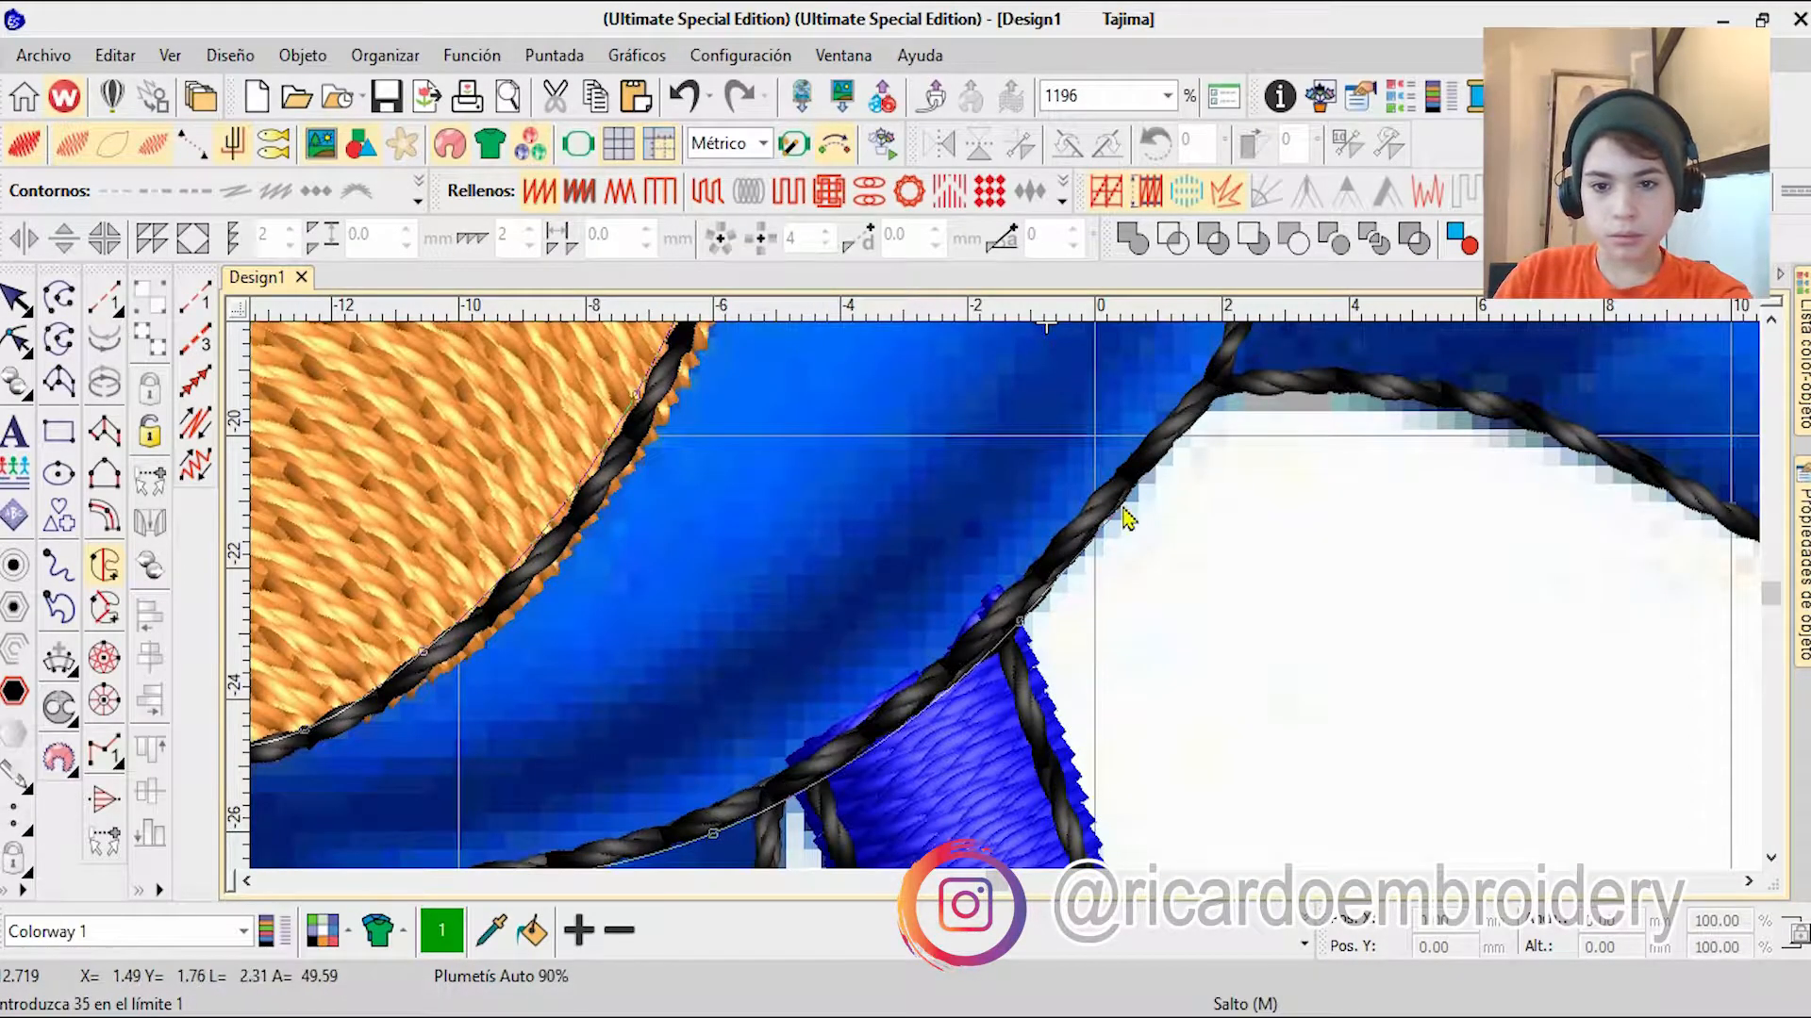
Step: Trace the body boundary past the tail, around the lower back spike and up its outer edge to the glove
{"action": "right_click", "coordinate": [1377, 383]}
{"action": "right_click", "coordinate": [1658, 470]}
{"action": "right_click", "coordinate": [1483, 630]}
{"action": "right_click", "coordinate": [1611, 707]}
{"action": "right_click", "coordinate": [1322, 547]}
{"action": "right_click", "coordinate": [1195, 469]}
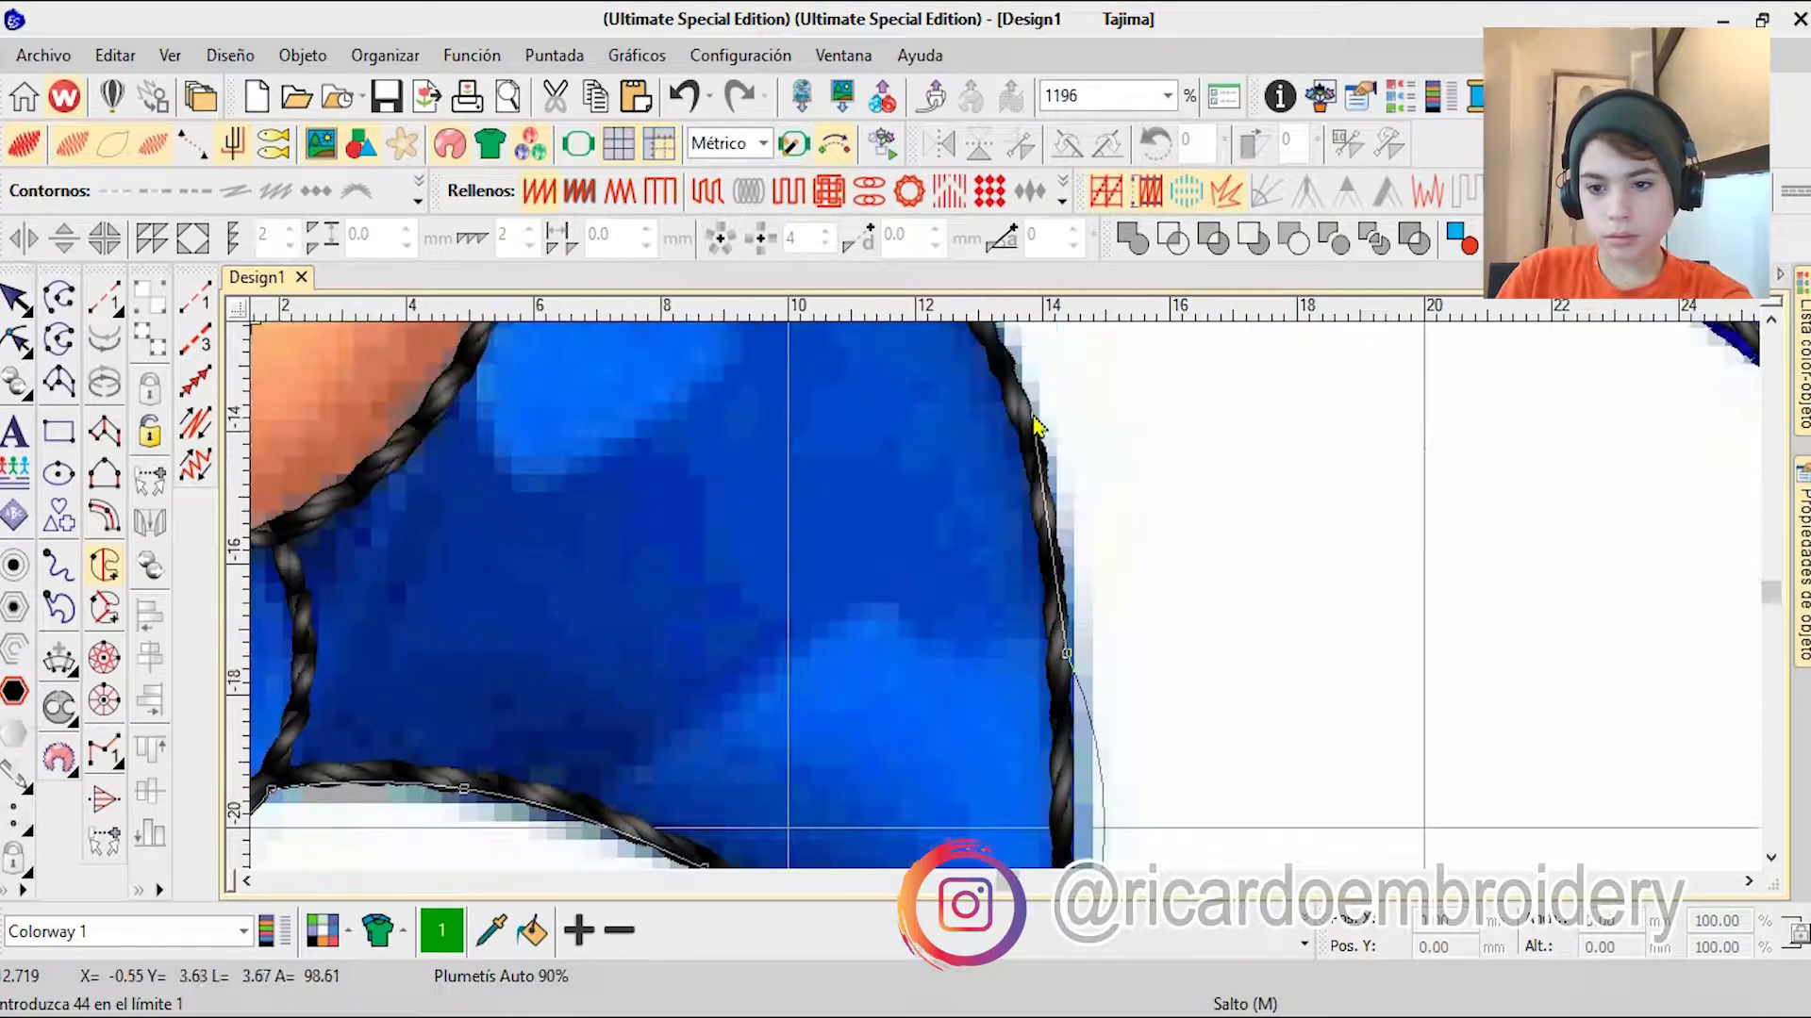
{"action": "right_click", "coordinate": [1036, 425]}
{"action": "right_click", "coordinate": [984, 433]}
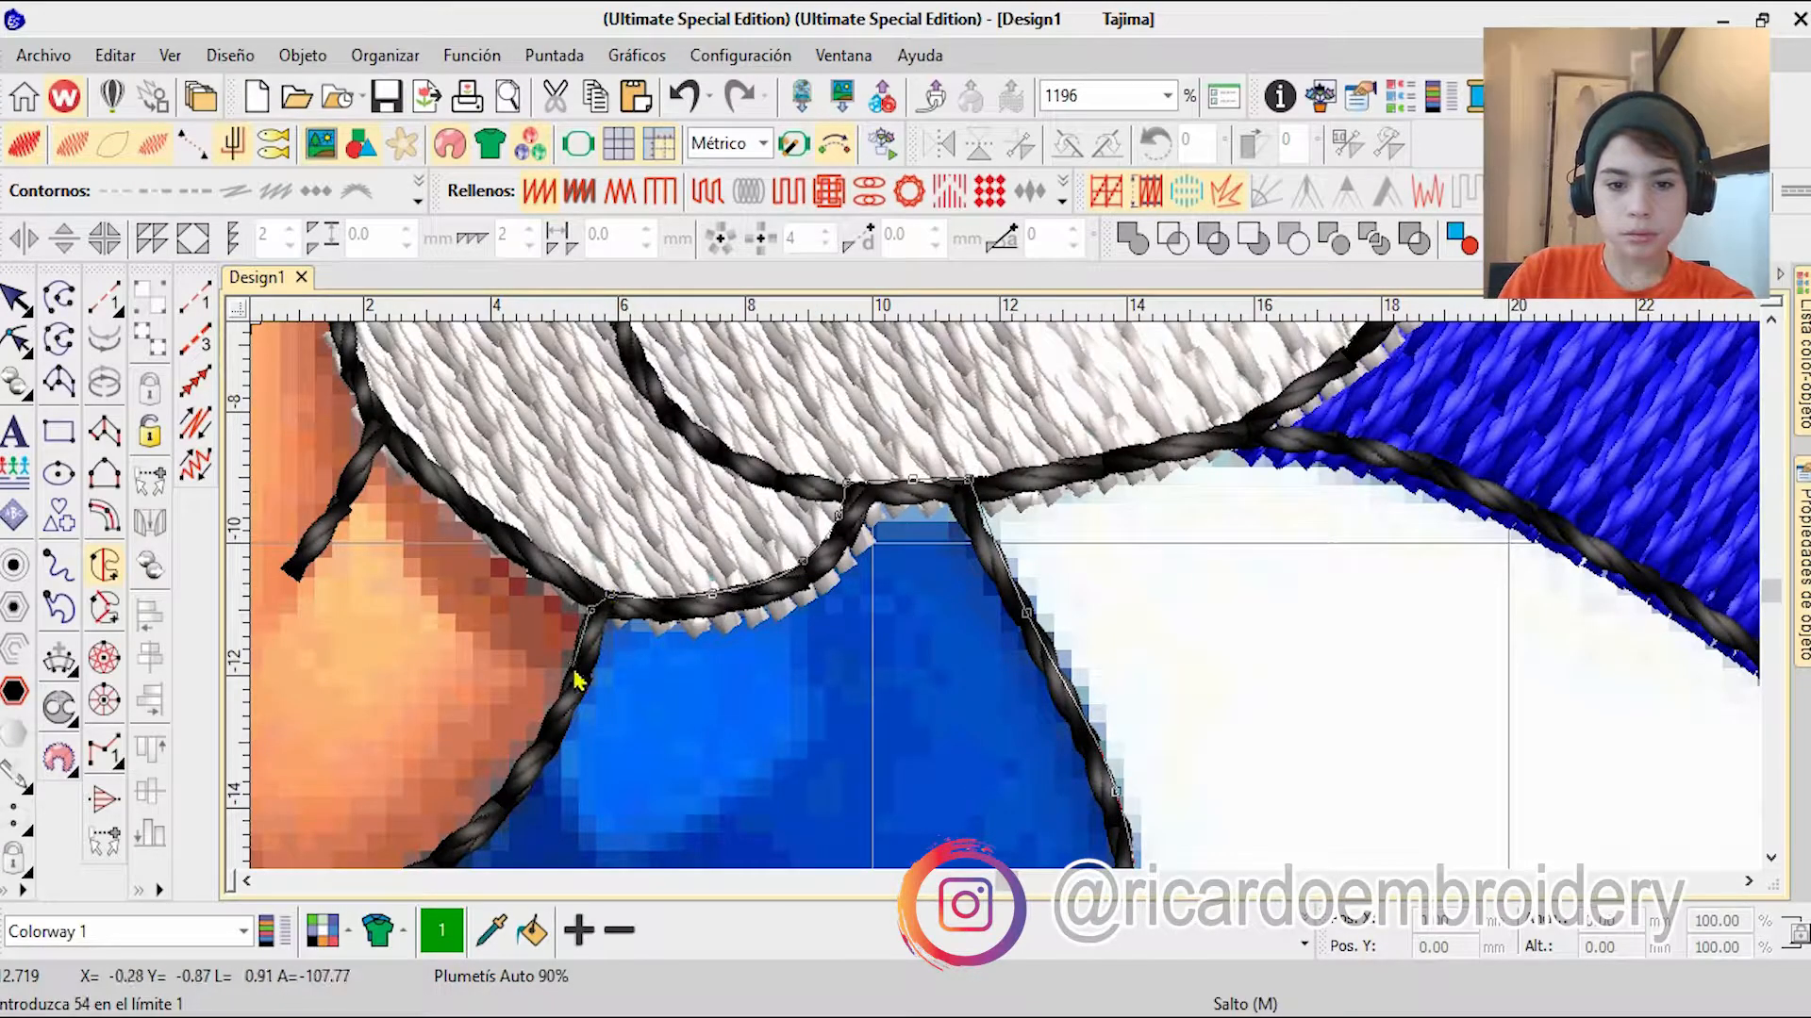
Step: Continue the body boundary around the lower end of the orange forearm and up its side, removing and re-placing the misplaced points
{"action": "right_click", "coordinate": [577, 681]}
{"action": "right_click", "coordinate": [769, 710]}
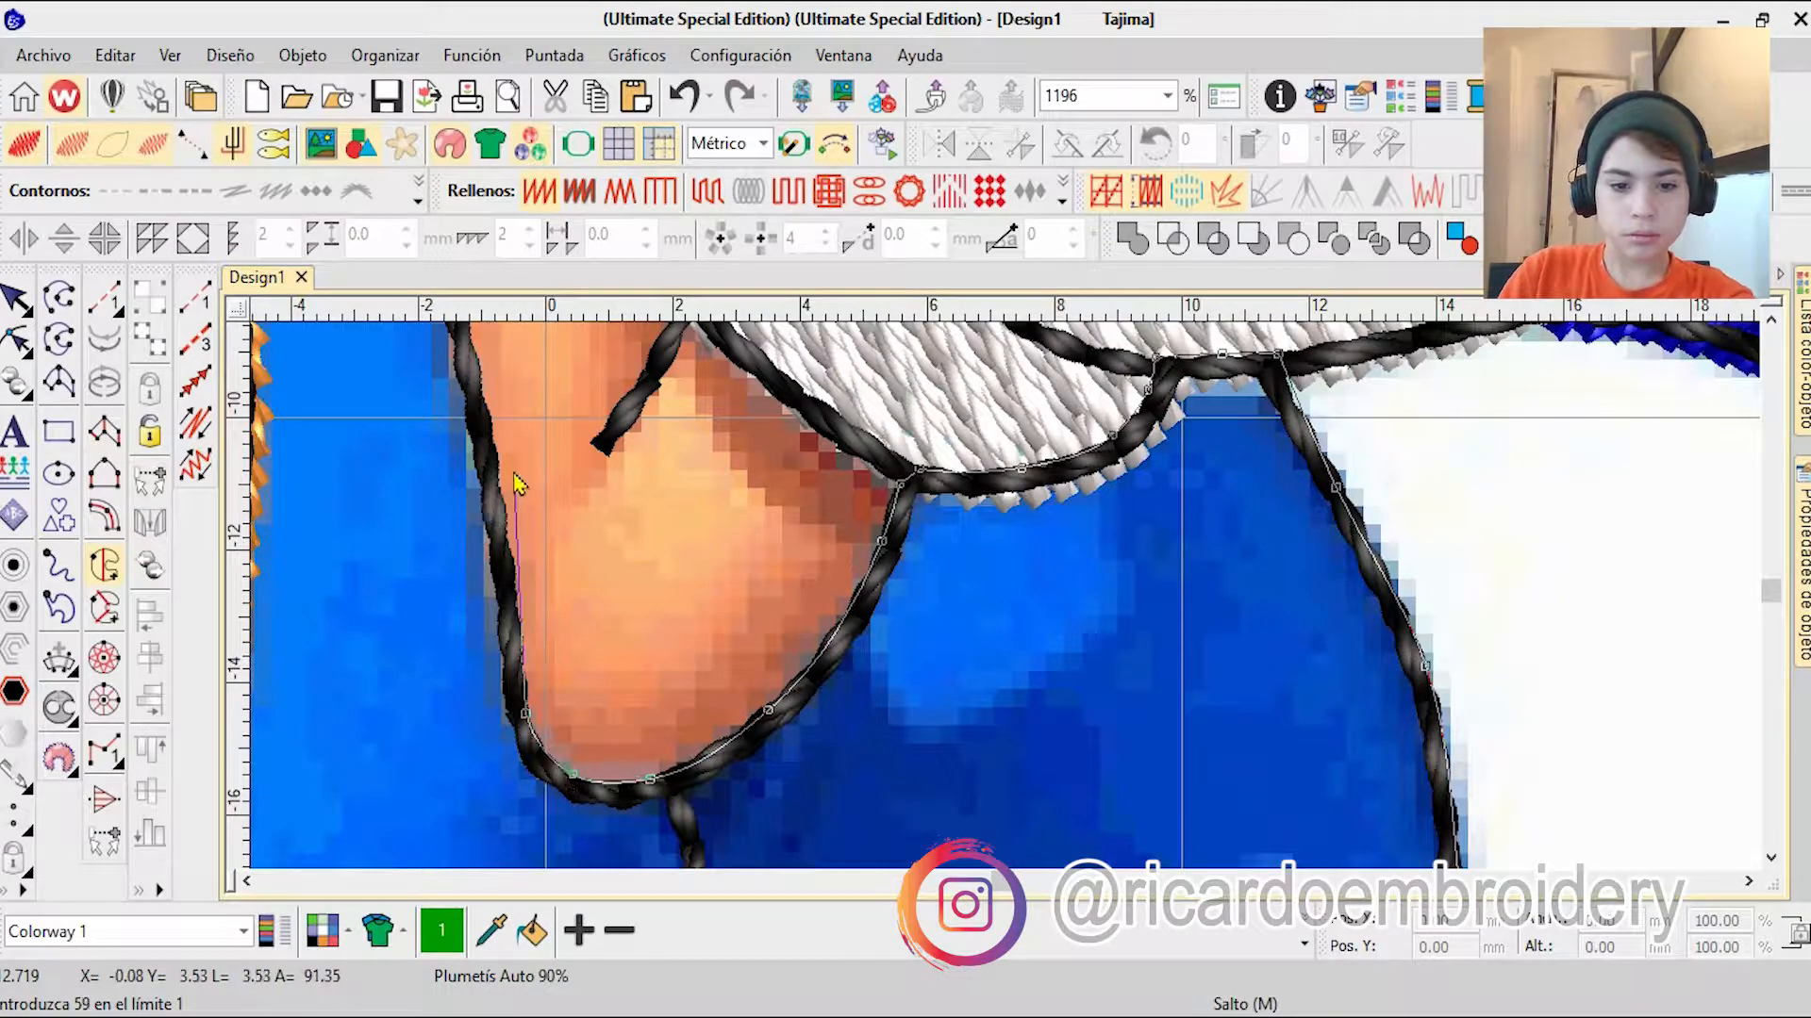
{"action": "right_click", "coordinate": [512, 470]}
{"action": "right_click", "coordinate": [887, 405]}
{"action": "right_click", "coordinate": [943, 471]}
{"action": "key", "text": "BackSpace"}
{"action": "key", "text": "BackSpace"}
{"action": "key", "text": "BackSpace"}
{"action": "scroll", "coordinate": [953, 472], "scroll_direction": "down", "scroll_amount": 1}
{"action": "right_click", "coordinate": [993, 660]}
{"action": "right_click", "coordinate": [974, 495]}
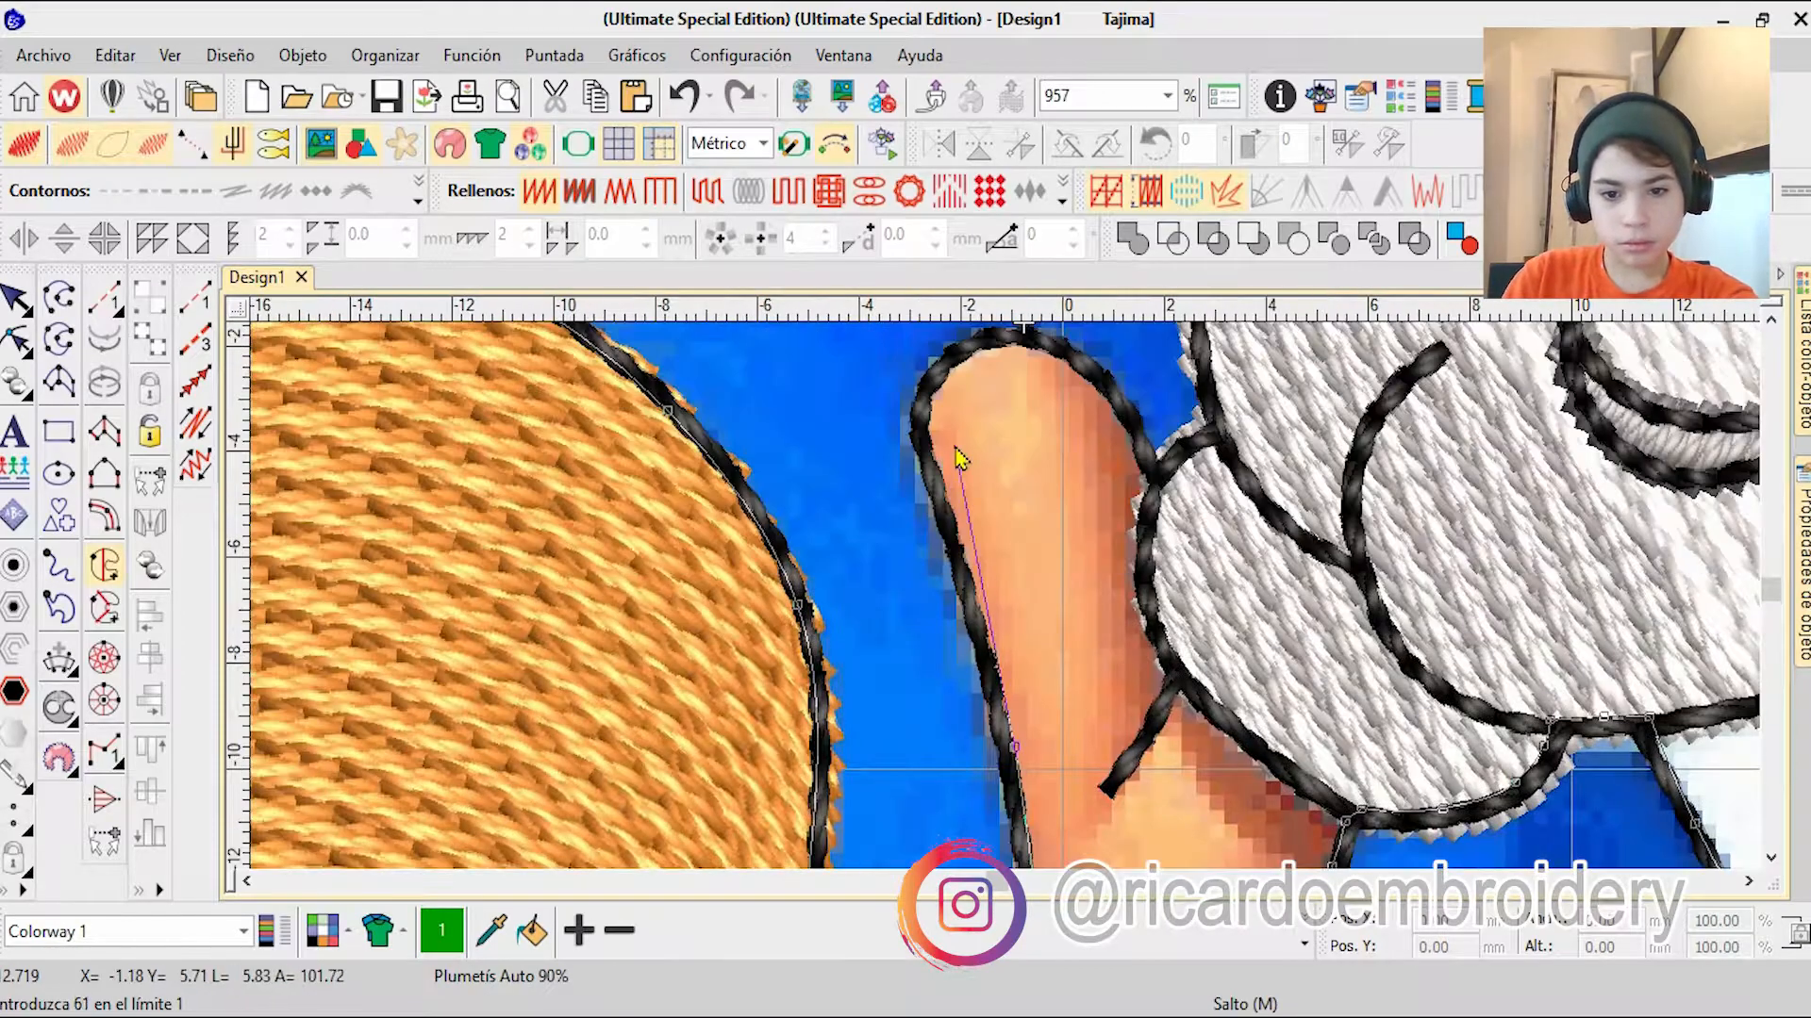
Step: Take the body boundary around the rounded upper end of the forearm and along the glove's edge
{"action": "right_click", "coordinate": [932, 451]}
{"action": "right_click", "coordinate": [933, 398]}
{"action": "right_click", "coordinate": [1004, 338]}
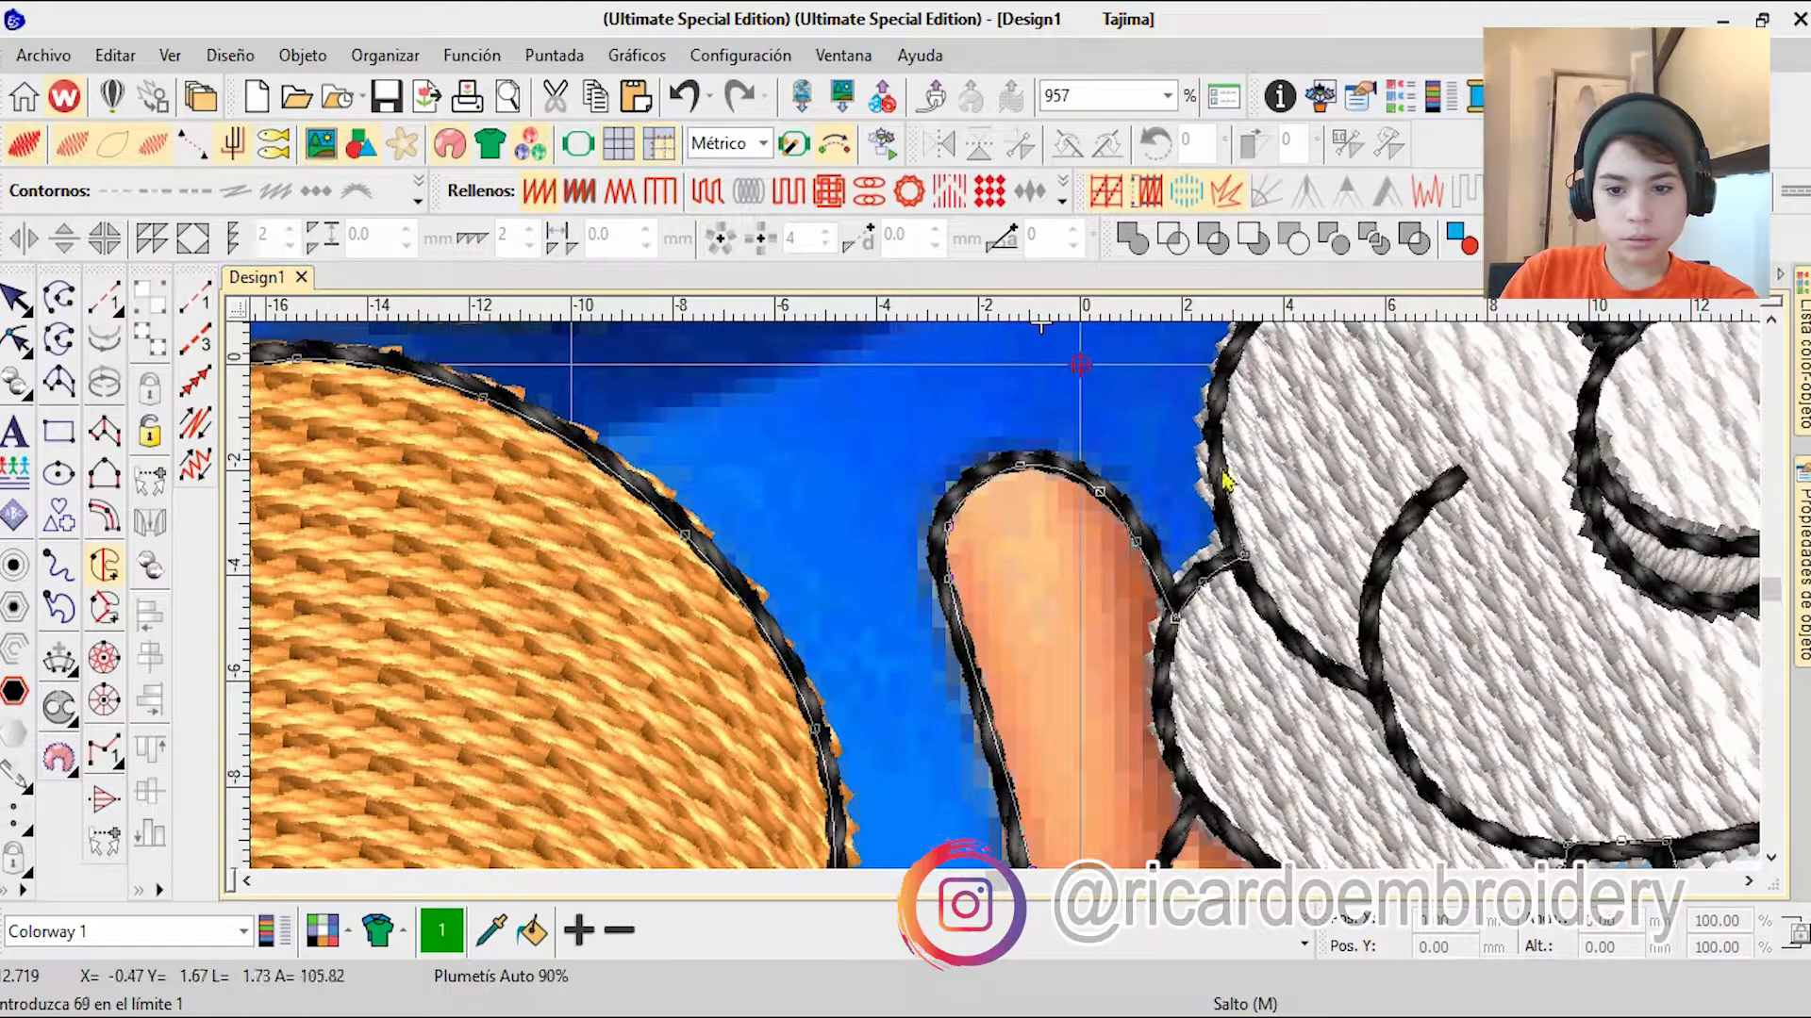
{"action": "right_click", "coordinate": [1221, 468]}
{"action": "right_click", "coordinate": [1137, 444]}
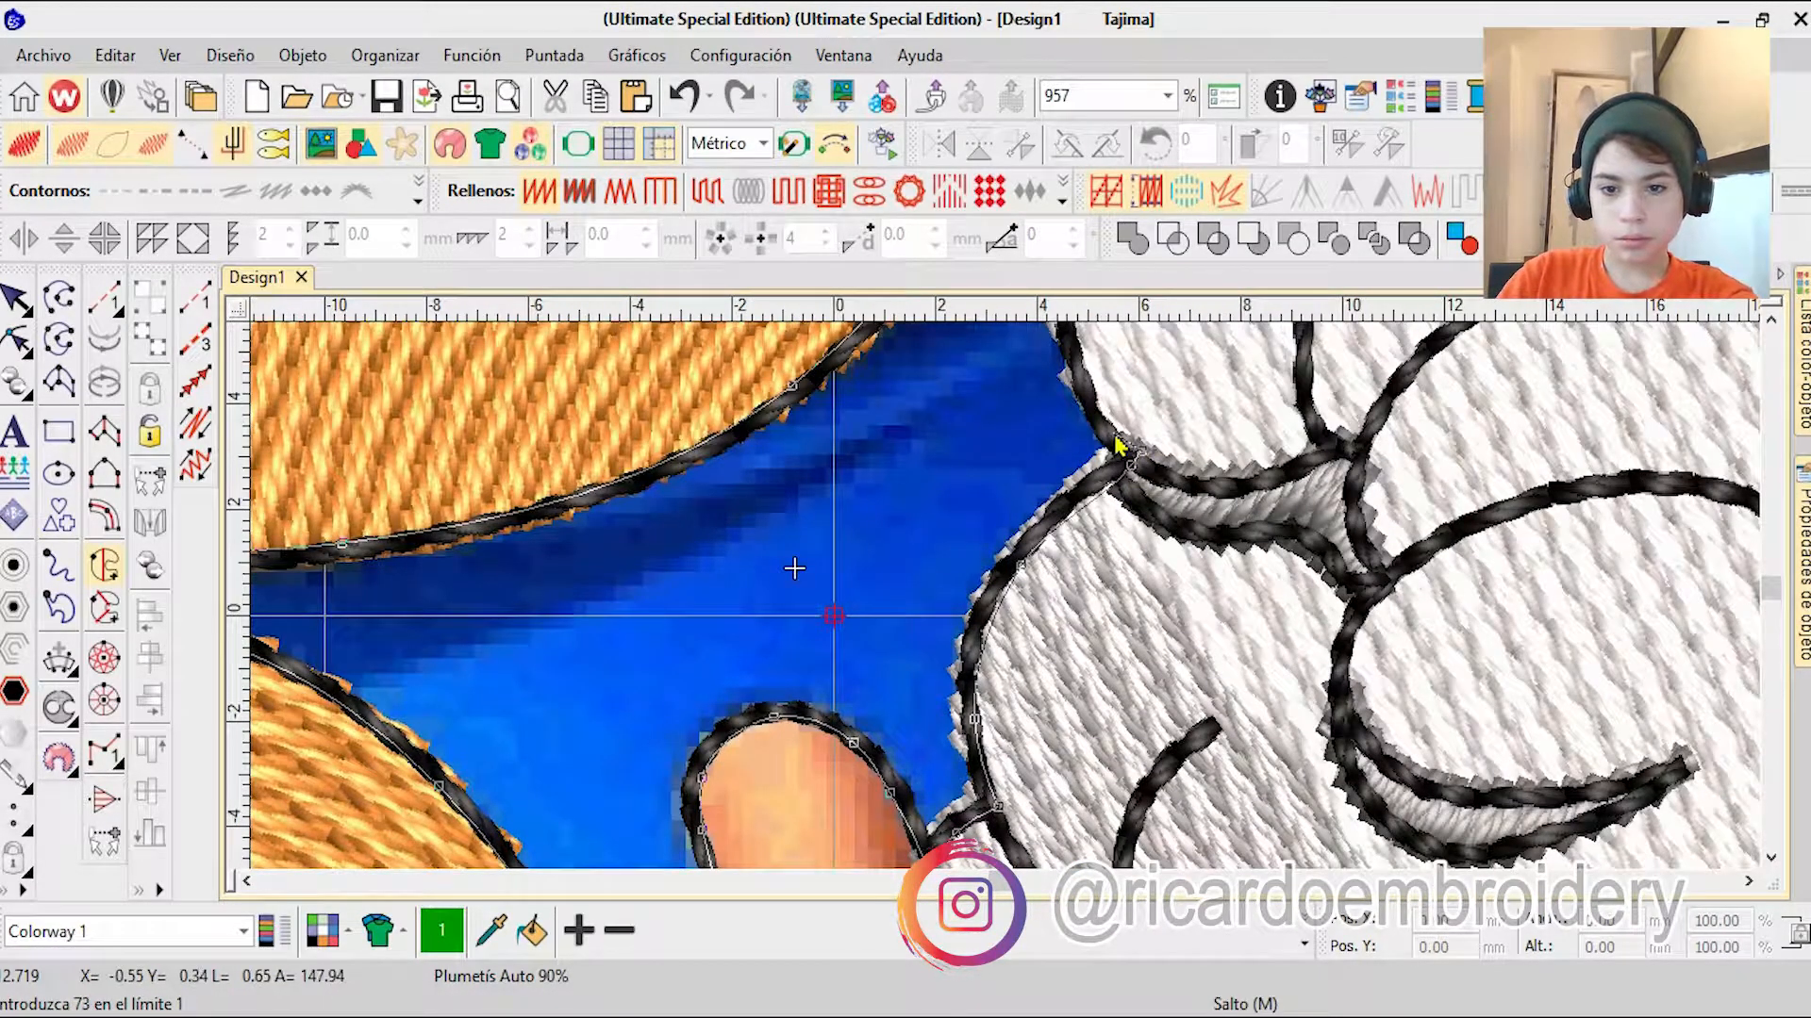
{"action": "right_click", "coordinate": [1115, 435]}
{"action": "right_click", "coordinate": [992, 476]}
Step: Correct the last boundary points where the glove fingers meet, close the body outline and generate its fill
{"action": "scroll", "coordinate": [1037, 585], "scroll_direction": "up", "scroll_amount": 3}
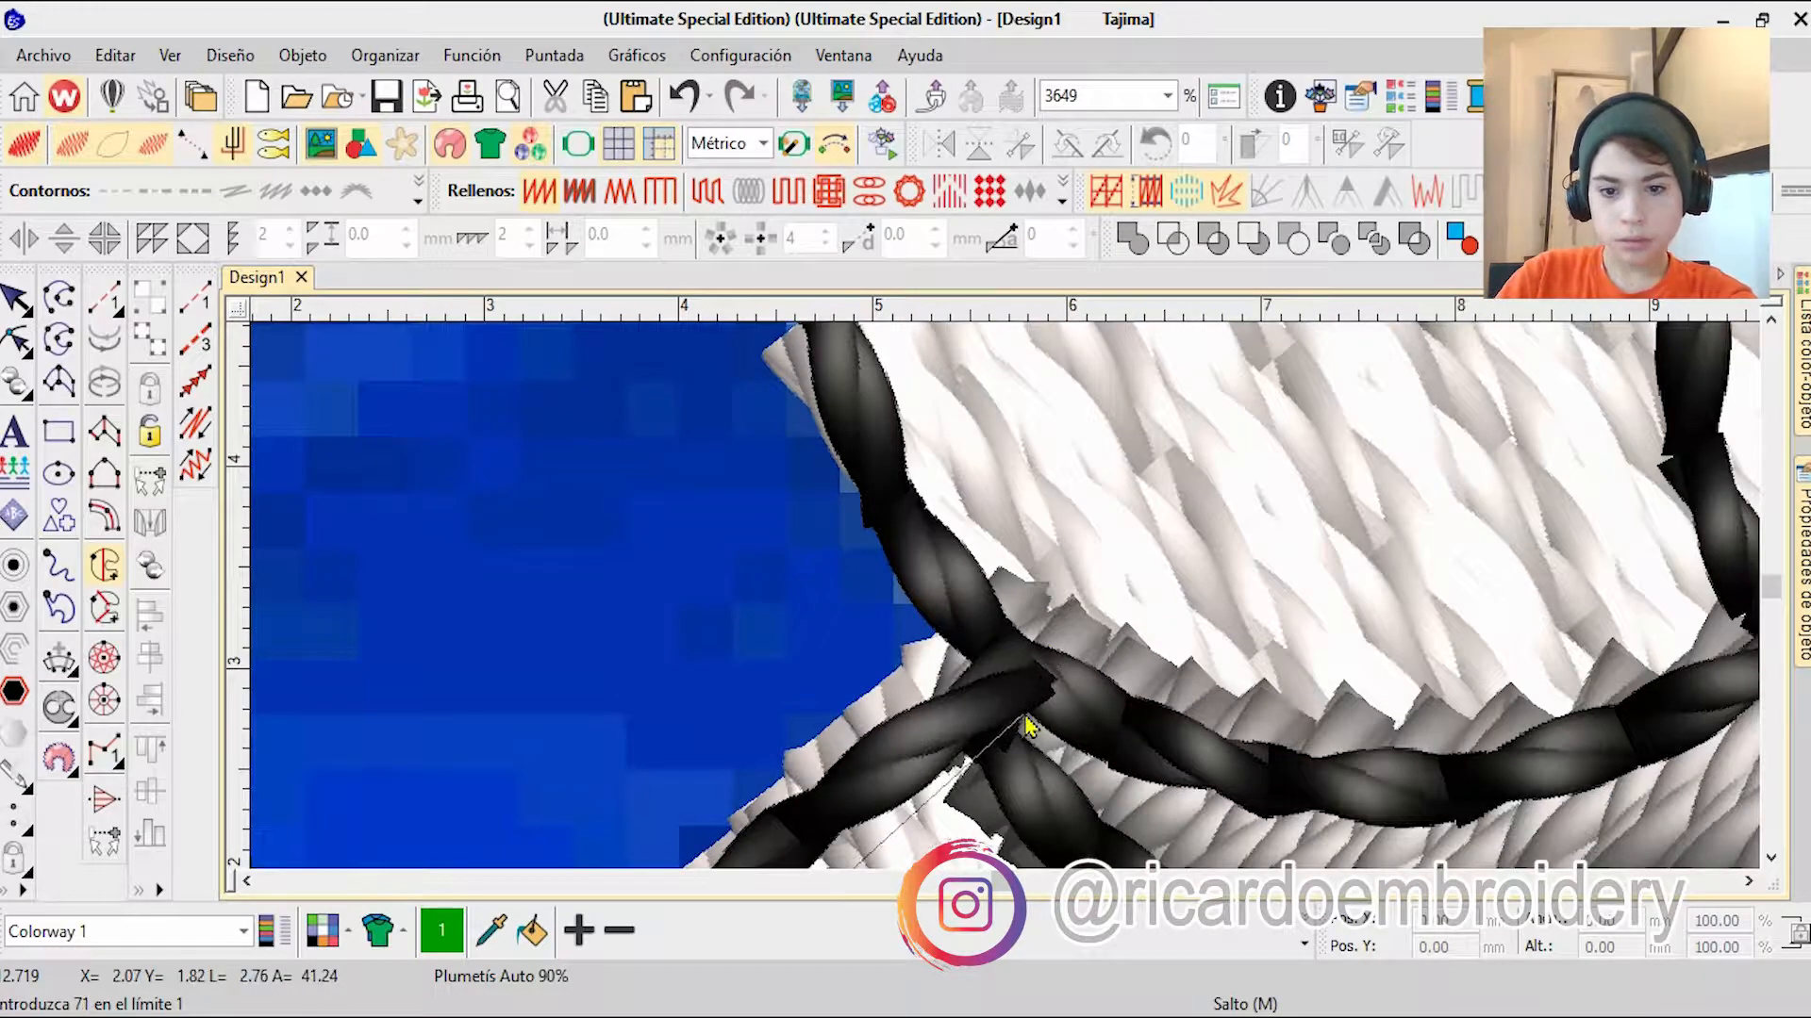
{"action": "scroll", "coordinate": [976, 570], "scroll_direction": "down", "scroll_amount": 3}
{"action": "scroll", "coordinate": [1007, 624], "scroll_direction": "up", "scroll_amount": 2}
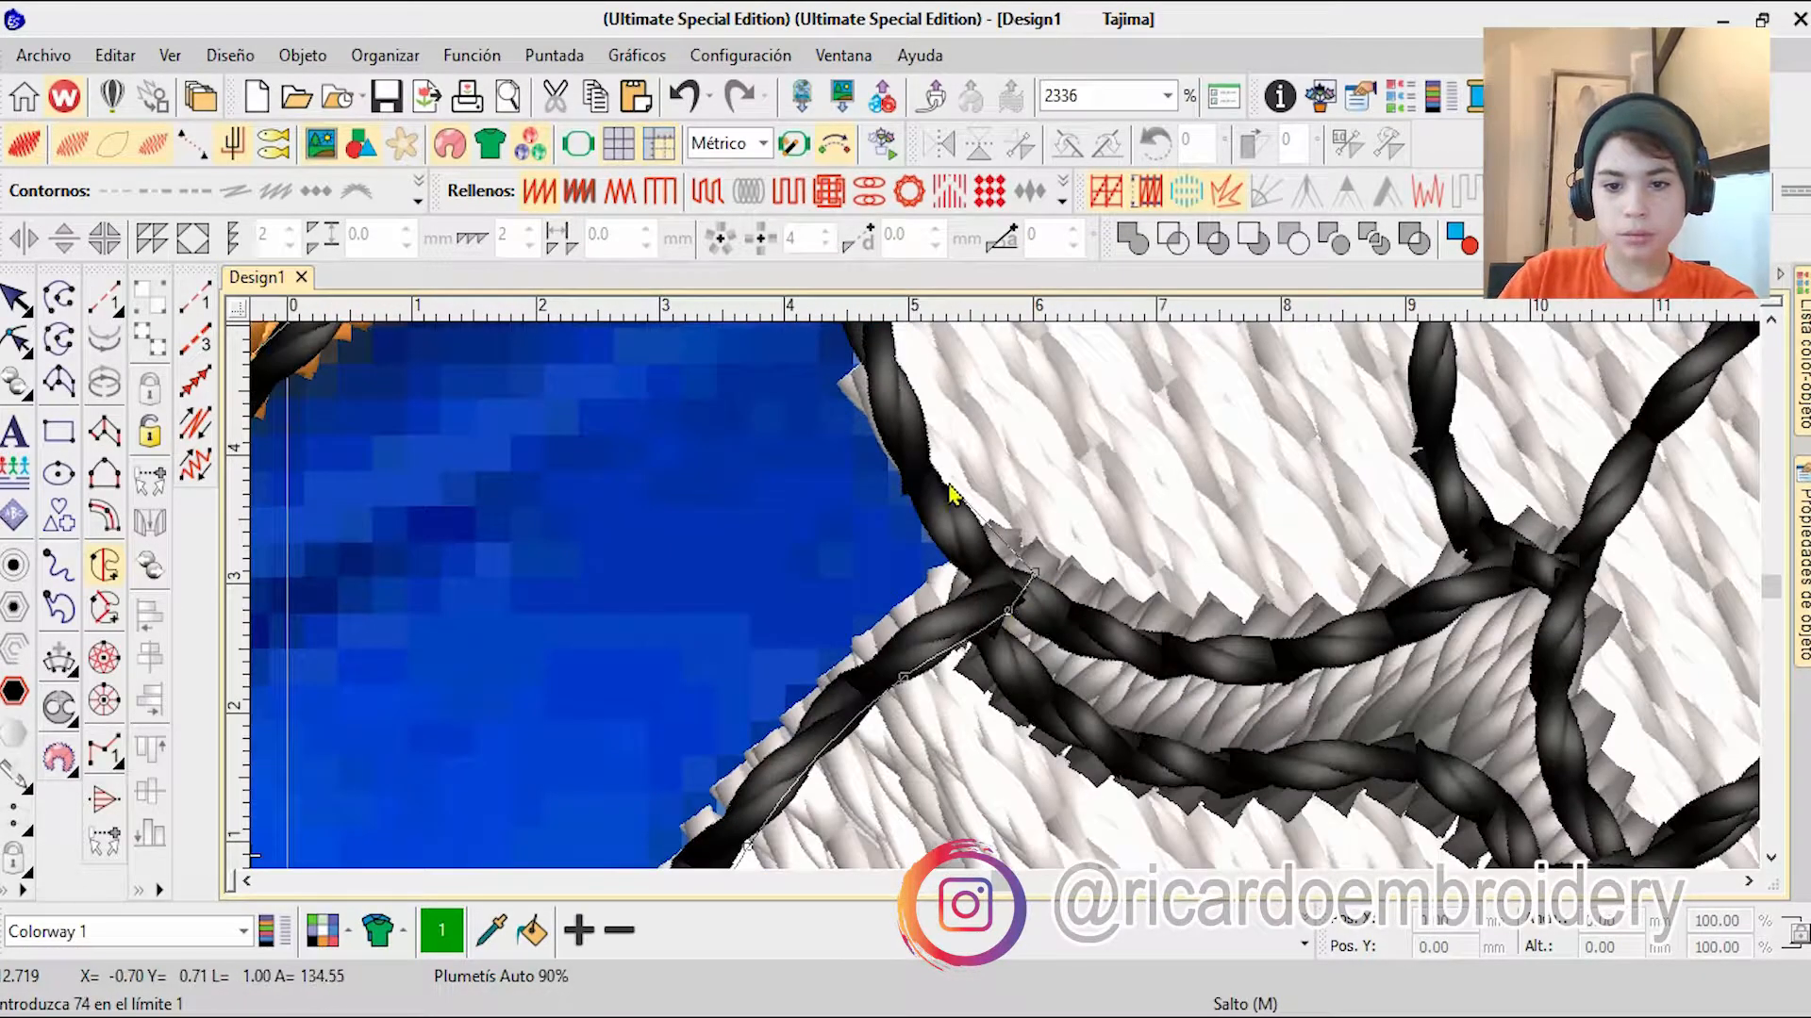
{"action": "right_click", "coordinate": [951, 492]}
{"action": "right_click", "coordinate": [1003, 359]}
{"action": "key", "text": "Return"}
{"action": "scroll", "coordinate": [1037, 415], "scroll_direction": "down", "scroll_amount": 5}
{"action": "key", "text": "1"}
Step: Move the new body fill up the stitching sequence to directly after the blue head fill and change it to Tatami
{"action": "left_click", "coordinate": [1802, 363]}
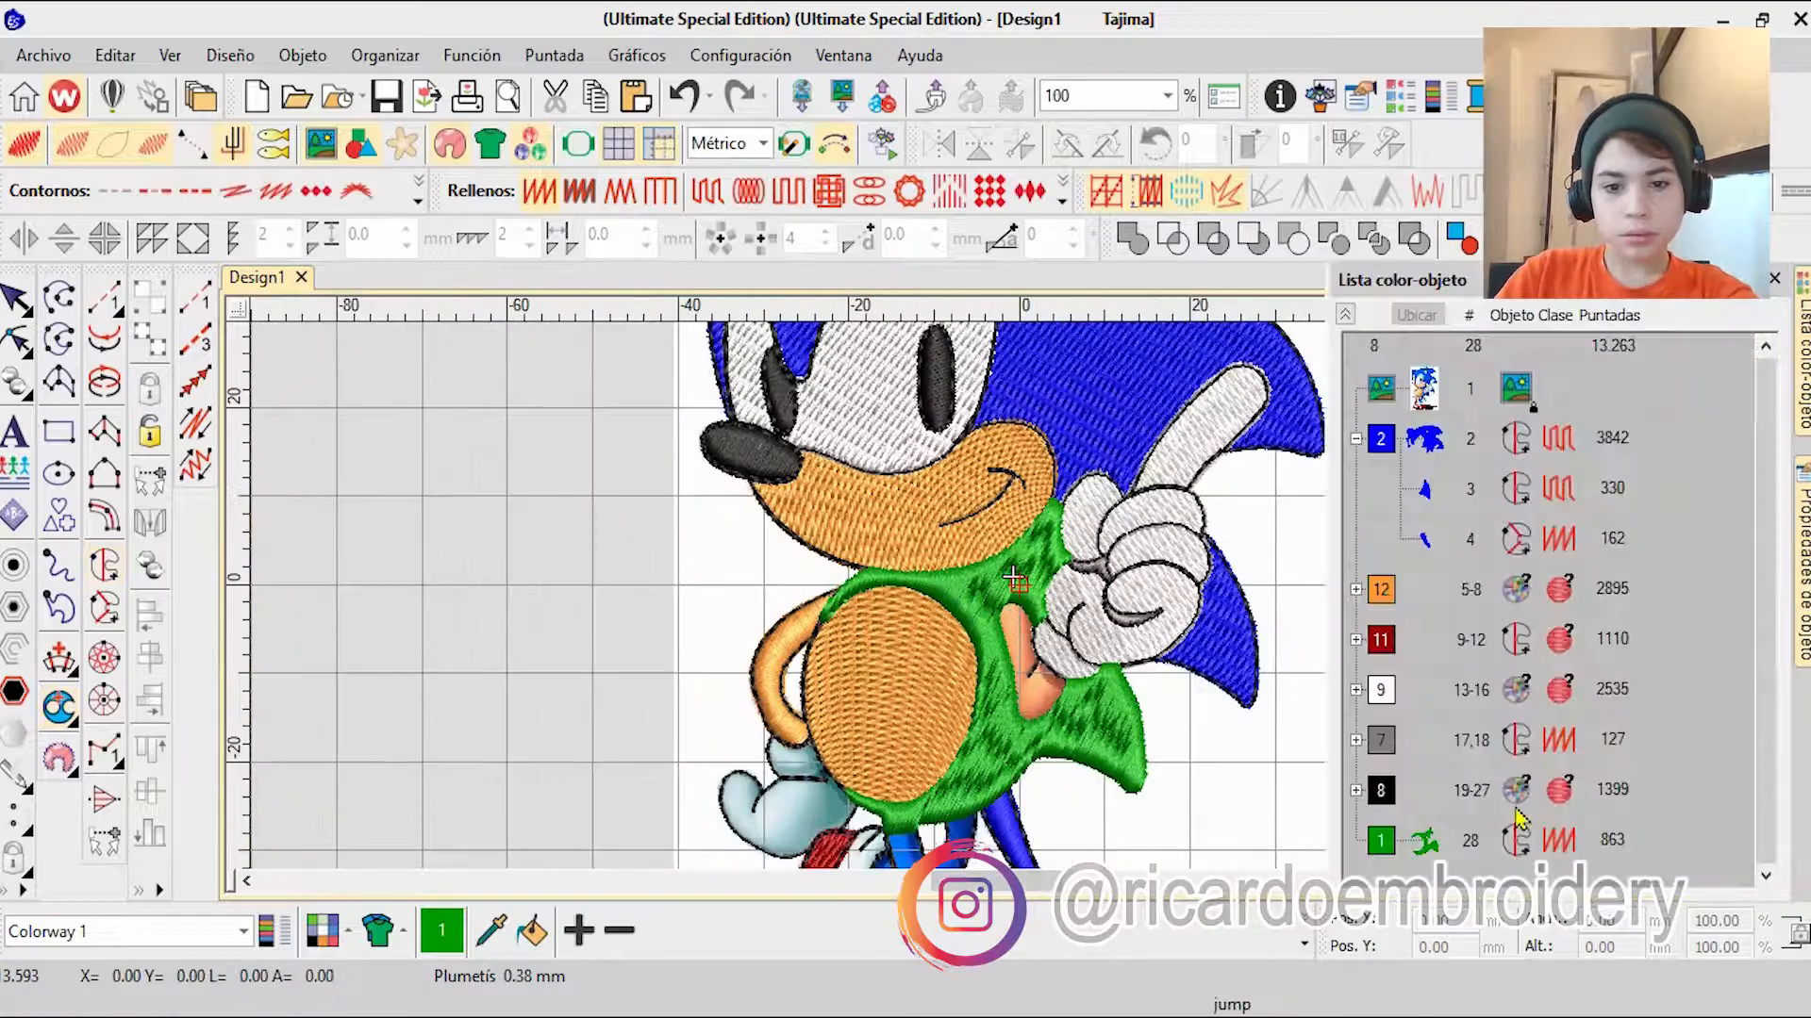
{"action": "left_click_drag", "start_coordinate": [1518, 816], "coordinate": [1424, 489]}
{"action": "scroll", "coordinate": [1011, 611], "scroll_direction": "down", "scroll_amount": 2}
{"action": "left_click", "coordinate": [706, 202]}
Step: Colour the body fill with blue colour 2 and deselect it
{"action": "left_click", "coordinate": [1424, 439]}
{"action": "left_click", "coordinate": [1305, 944]}
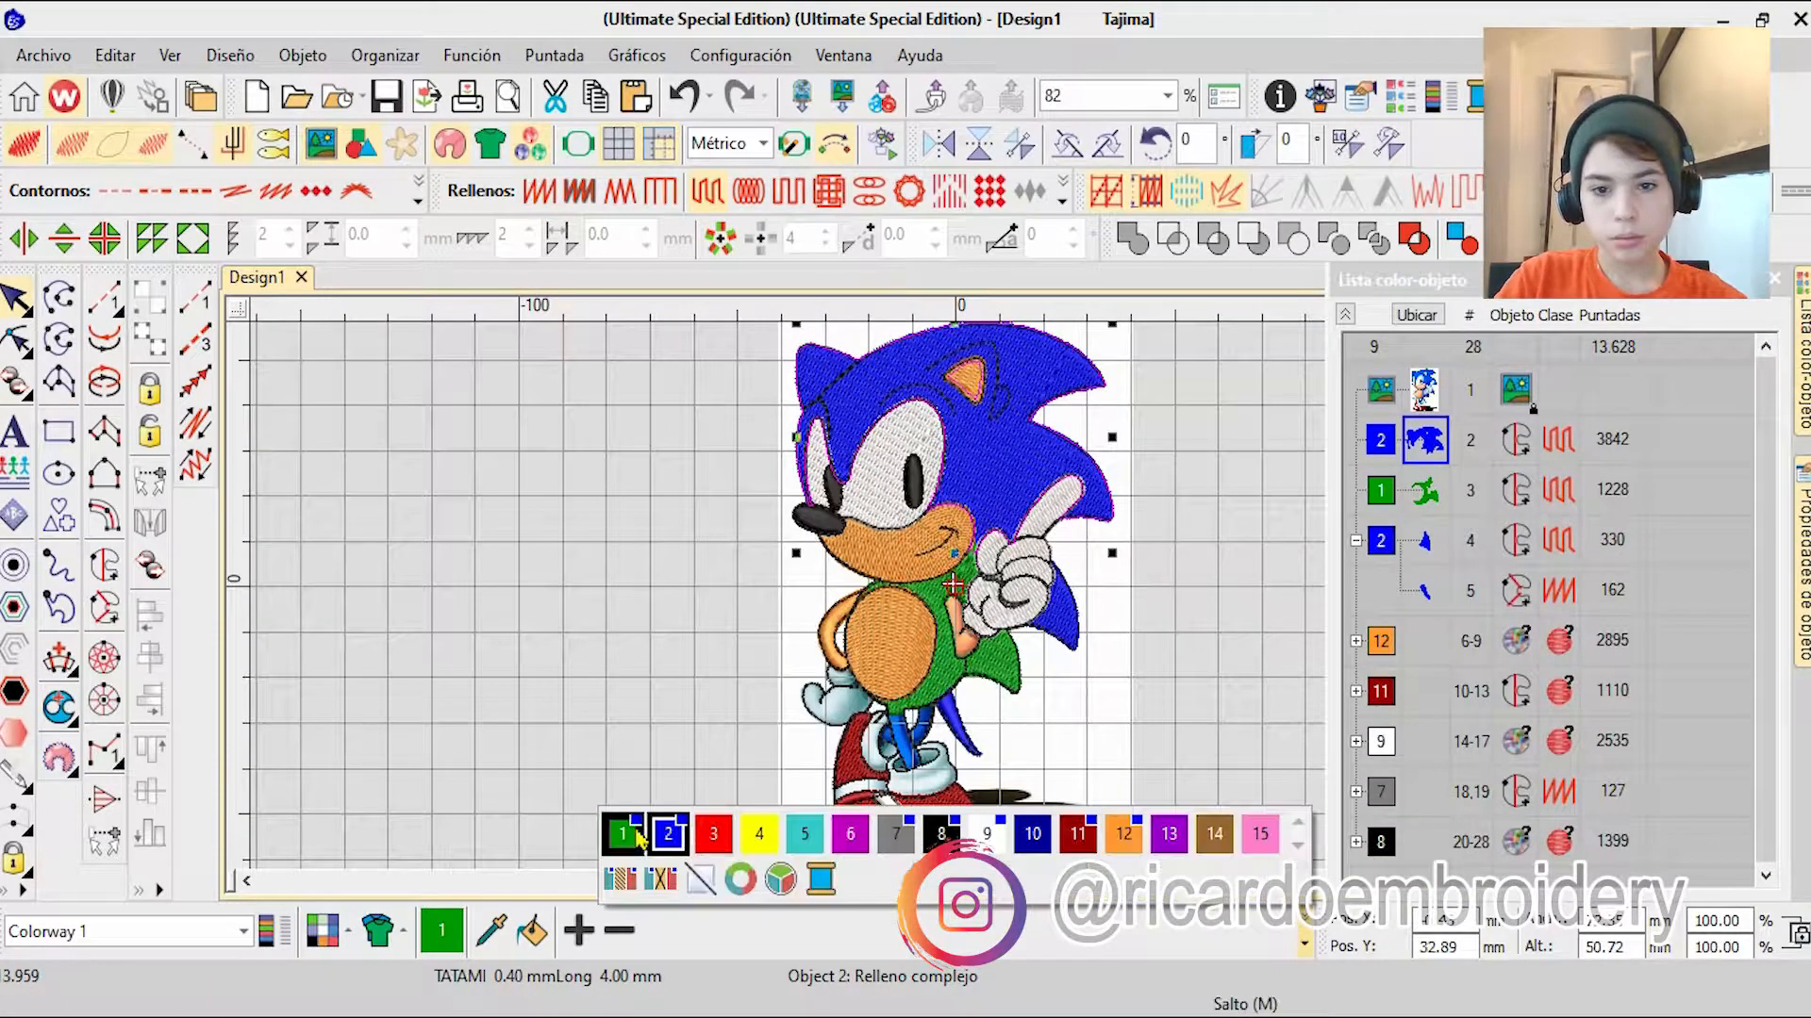
{"action": "left_click", "coordinate": [626, 833]}
{"action": "key", "text": "Escape"}
{"action": "left_click", "coordinate": [1424, 440]}
{"action": "left_click", "coordinate": [1424, 492], "text": "ctrl"}
{"action": "left_click", "coordinate": [1304, 944]}
{"action": "left_click", "coordinate": [672, 833]}
{"action": "left_click", "coordinate": [1192, 683]}
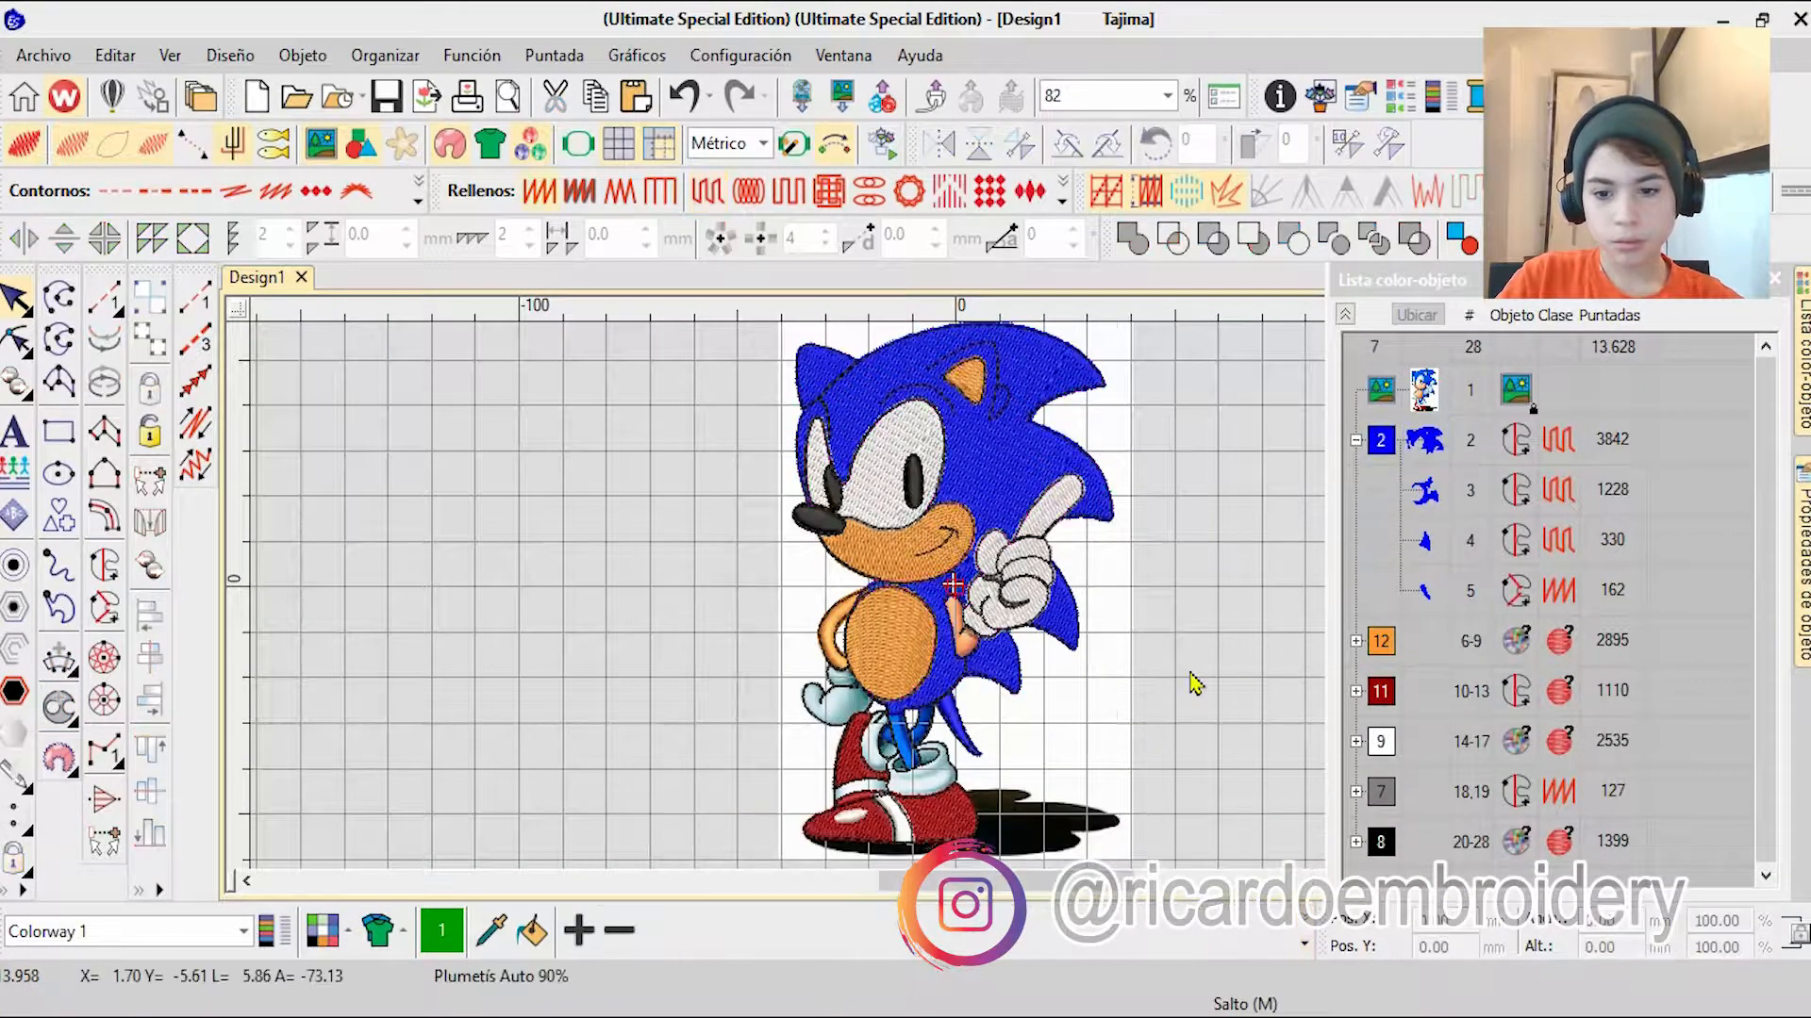
{"action": "scroll", "coordinate": [924, 726], "scroll_direction": "up", "scroll_amount": 11}
{"action": "left_click", "coordinate": [104, 566]}
{"action": "scroll", "coordinate": [955, 368], "scroll_direction": "up", "scroll_amount": 2}
{"action": "left_click", "coordinate": [1024, 575]}
{"action": "right_click", "coordinate": [1014, 778]}
{"action": "right_click", "coordinate": [979, 687]}
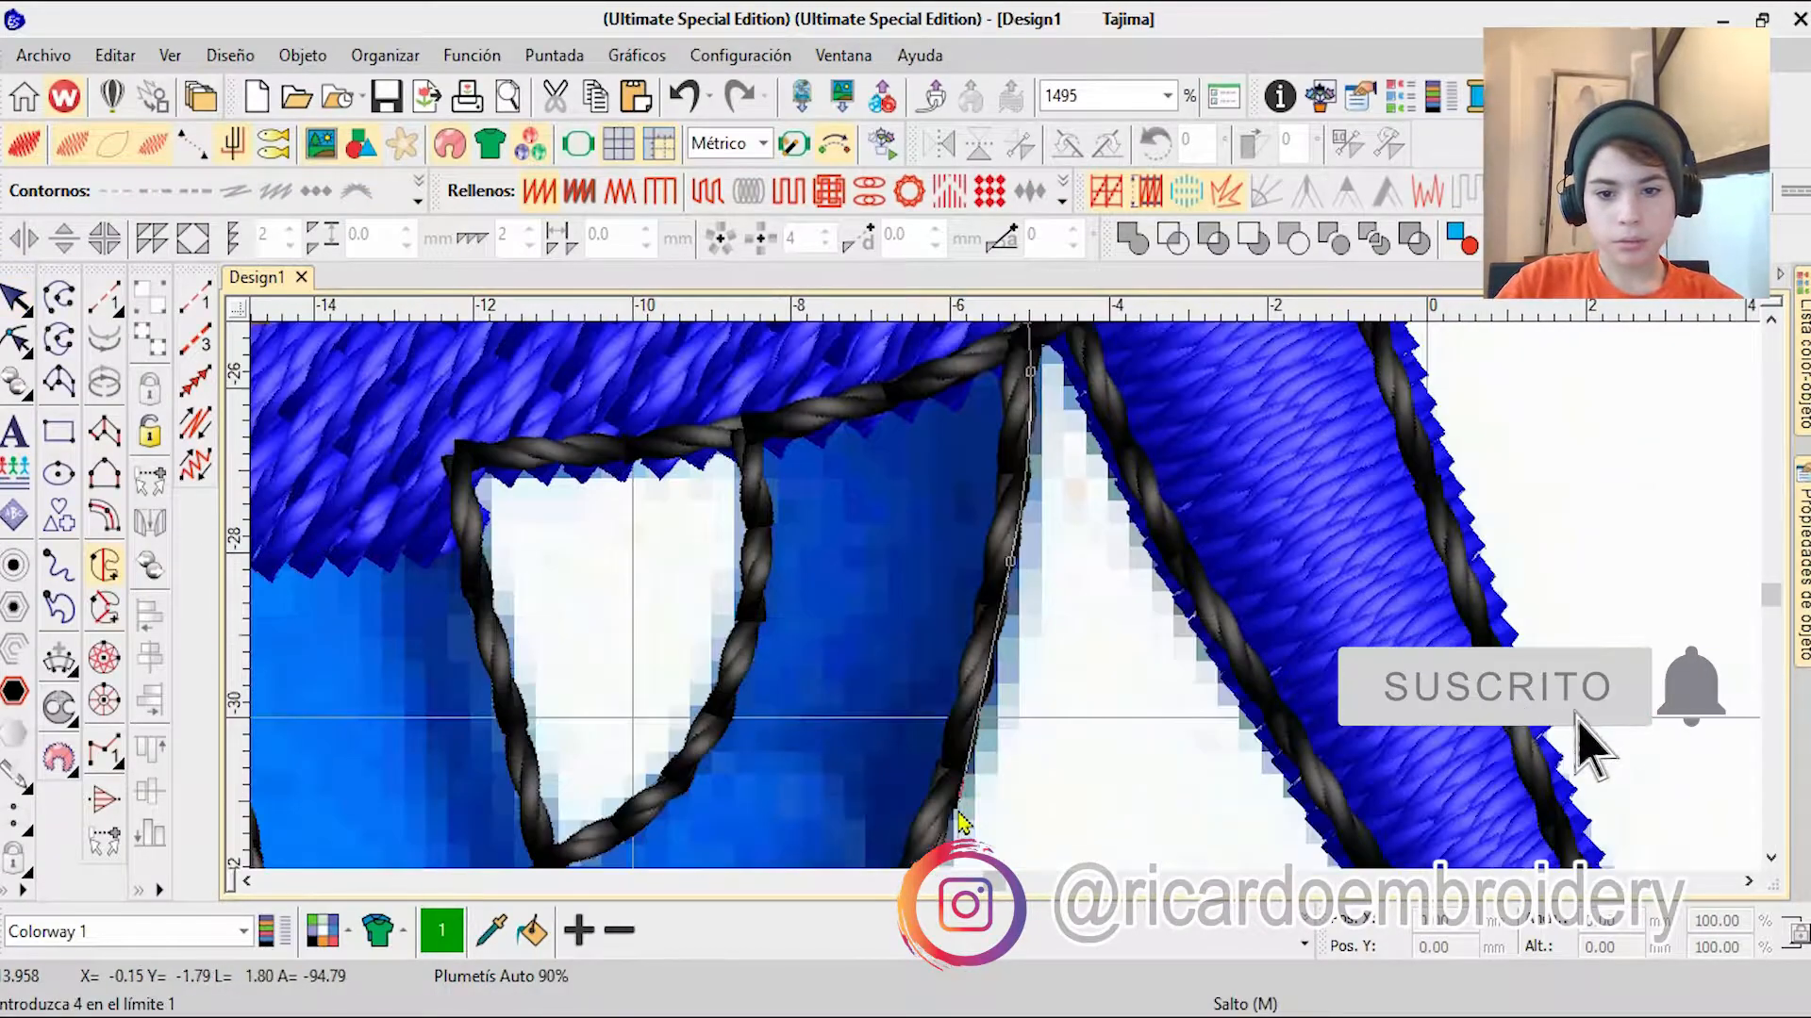
{"action": "right_click", "coordinate": [952, 802]}
{"action": "right_click", "coordinate": [922, 779]}
{"action": "left_click", "coordinate": [849, 787]}
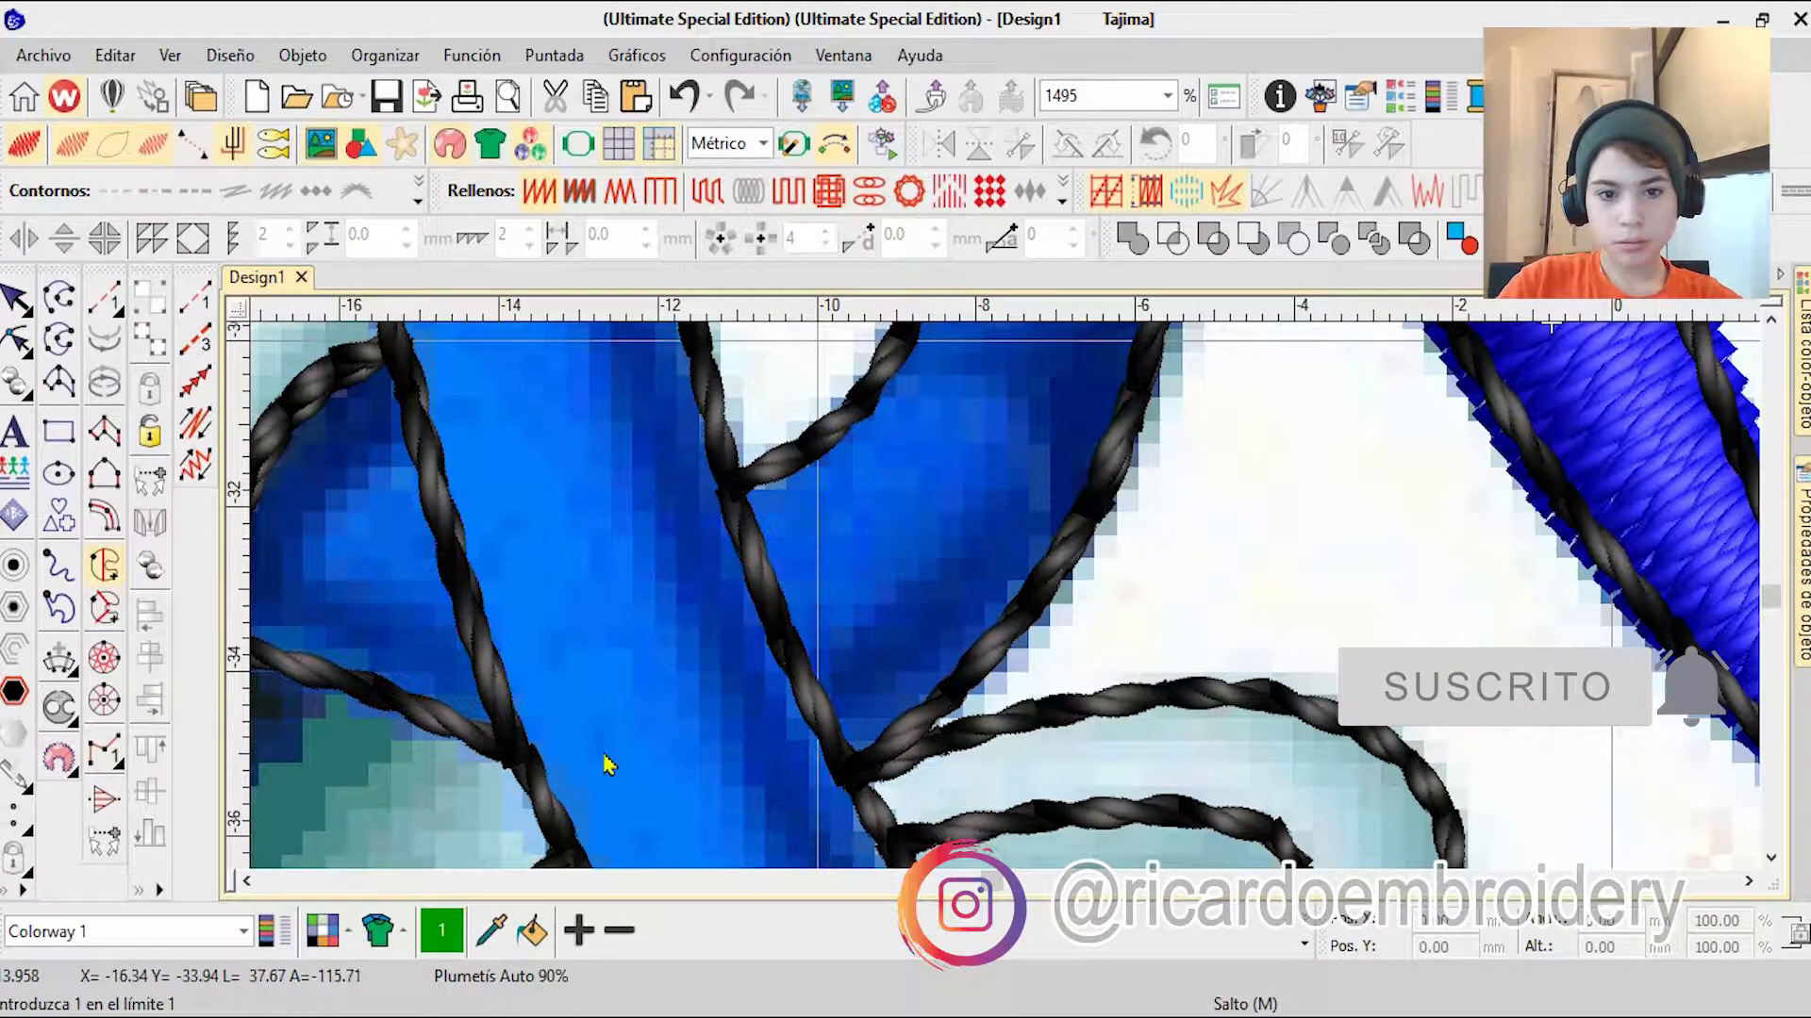
Step: Start a complex turning fill on the rear blue leg, tracing its outer edge down to the sock and back up the inner side
{"action": "left_click", "coordinate": [107, 612]}
{"action": "scroll", "coordinate": [1132, 377], "scroll_direction": "up", "scroll_amount": 3}
{"action": "left_click", "coordinate": [998, 618]}
{"action": "left_click", "coordinate": [998, 764]}
{"action": "left_click", "coordinate": [990, 811]}
{"action": "right_click", "coordinate": [907, 846]}
{"action": "right_click", "coordinate": [784, 841]}
{"action": "left_click", "coordinate": [811, 660]}
{"action": "right_click", "coordinate": [847, 441]}
Step: Trace the rear leg's inner curve along the white gap up to the body and close the boundary
{"action": "scroll", "coordinate": [849, 434], "scroll_direction": "down", "scroll_amount": 2}
{"action": "left_click", "coordinate": [960, 563]}
{"action": "right_click", "coordinate": [1092, 479]}
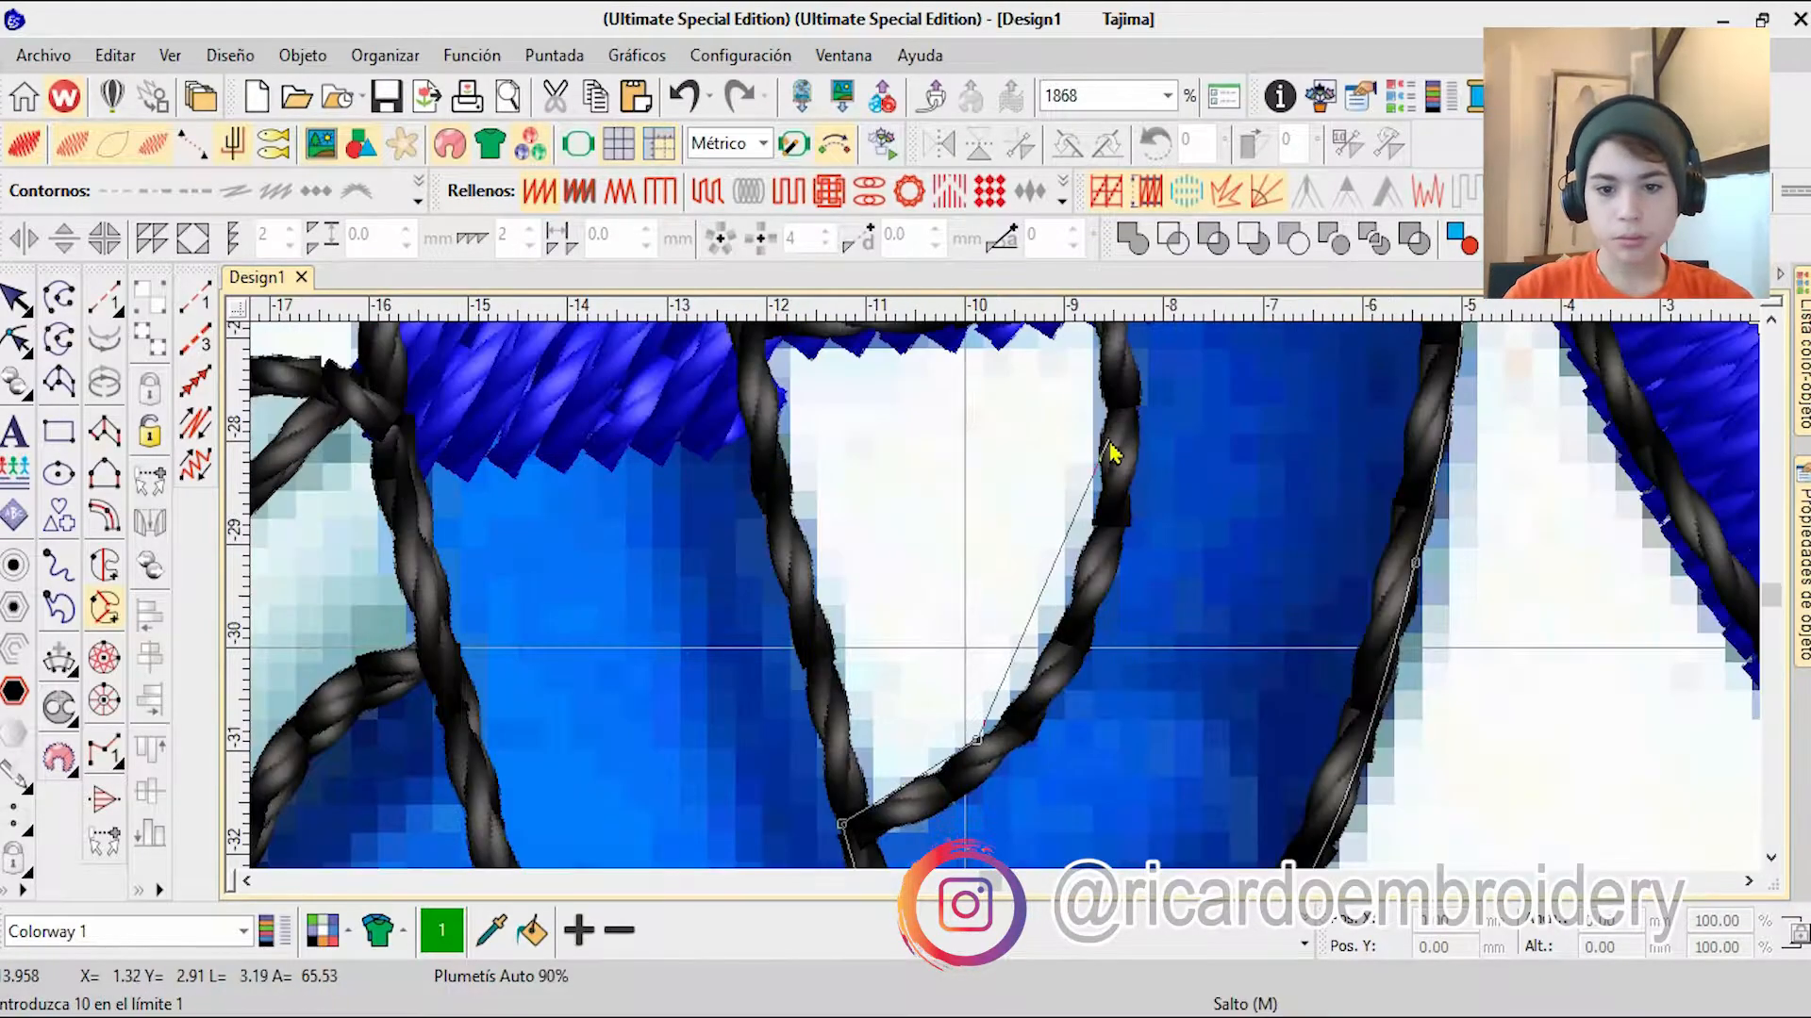
{"action": "right_click", "coordinate": [1103, 445]}
{"action": "left_click", "coordinate": [1114, 399]}
{"action": "key", "text": "Return"}
Step: Remove the stray points of a second boundary, define the stitch angles and generate the rear leg's turning fill
{"action": "left_click", "coordinate": [1122, 570]}
{"action": "left_click", "coordinate": [612, 454]}
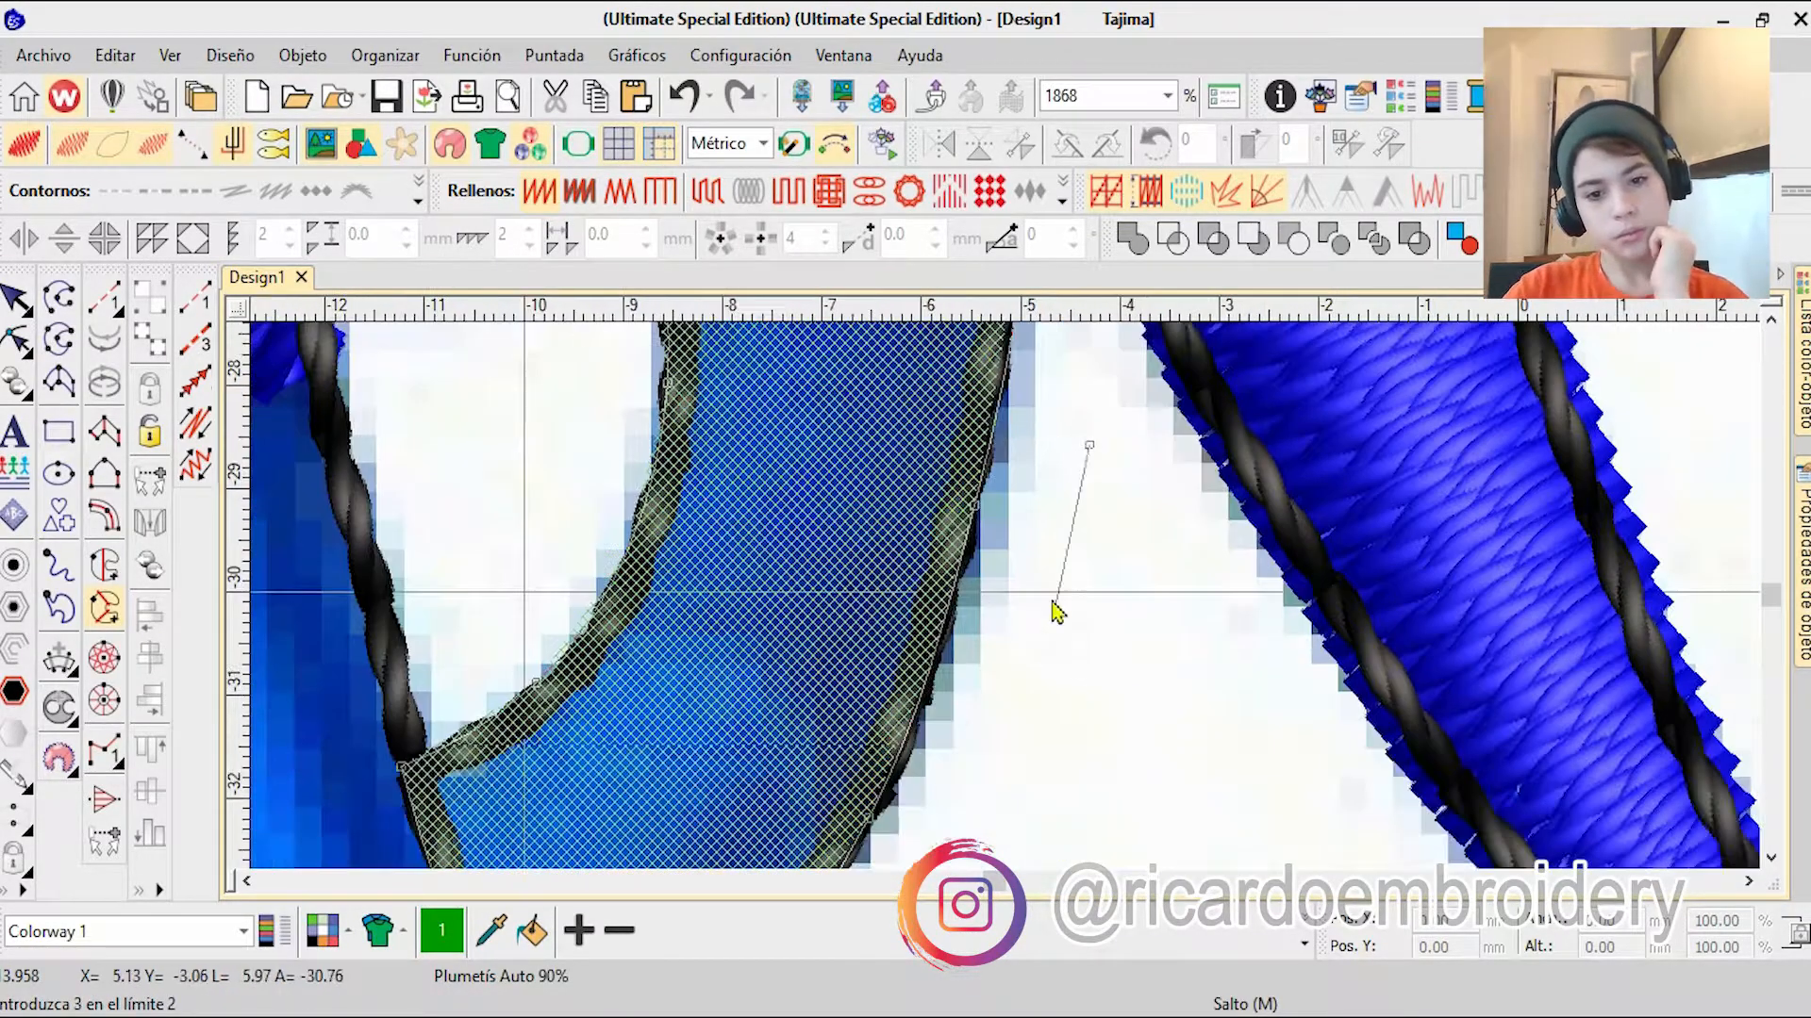
{"action": "key", "text": "BackSpace"}
{"action": "key", "text": "BackSpace"}
{"action": "key", "text": "Return"}
{"action": "scroll", "coordinate": [1097, 658], "scroll_direction": "down", "scroll_amount": 3}
{"action": "key", "text": "Return"}
{"action": "key", "text": "Return"}
{"action": "scroll", "coordinate": [1010, 599], "scroll_direction": "up", "scroll_amount": 1}
{"action": "left_click", "coordinate": [1081, 474]}
{"action": "key", "text": "Return"}
Step: Reshape the rear leg fill by moving its control points, and deselect it
{"action": "key", "text": "h"}
{"action": "left_click_drag", "start_coordinate": [842, 502], "coordinate": [755, 417]}
{"action": "scroll", "coordinate": [971, 575], "scroll_direction": "down", "scroll_amount": 3}
{"action": "scroll", "coordinate": [816, 811], "scroll_direction": "up", "scroll_amount": 4}
{"action": "left_click_drag", "start_coordinate": [910, 754], "coordinate": [856, 766]}
{"action": "scroll", "coordinate": [887, 773], "scroll_direction": "down", "scroll_amount": 4}
{"action": "scroll", "coordinate": [1001, 603], "scroll_direction": "up", "scroll_amount": 5}
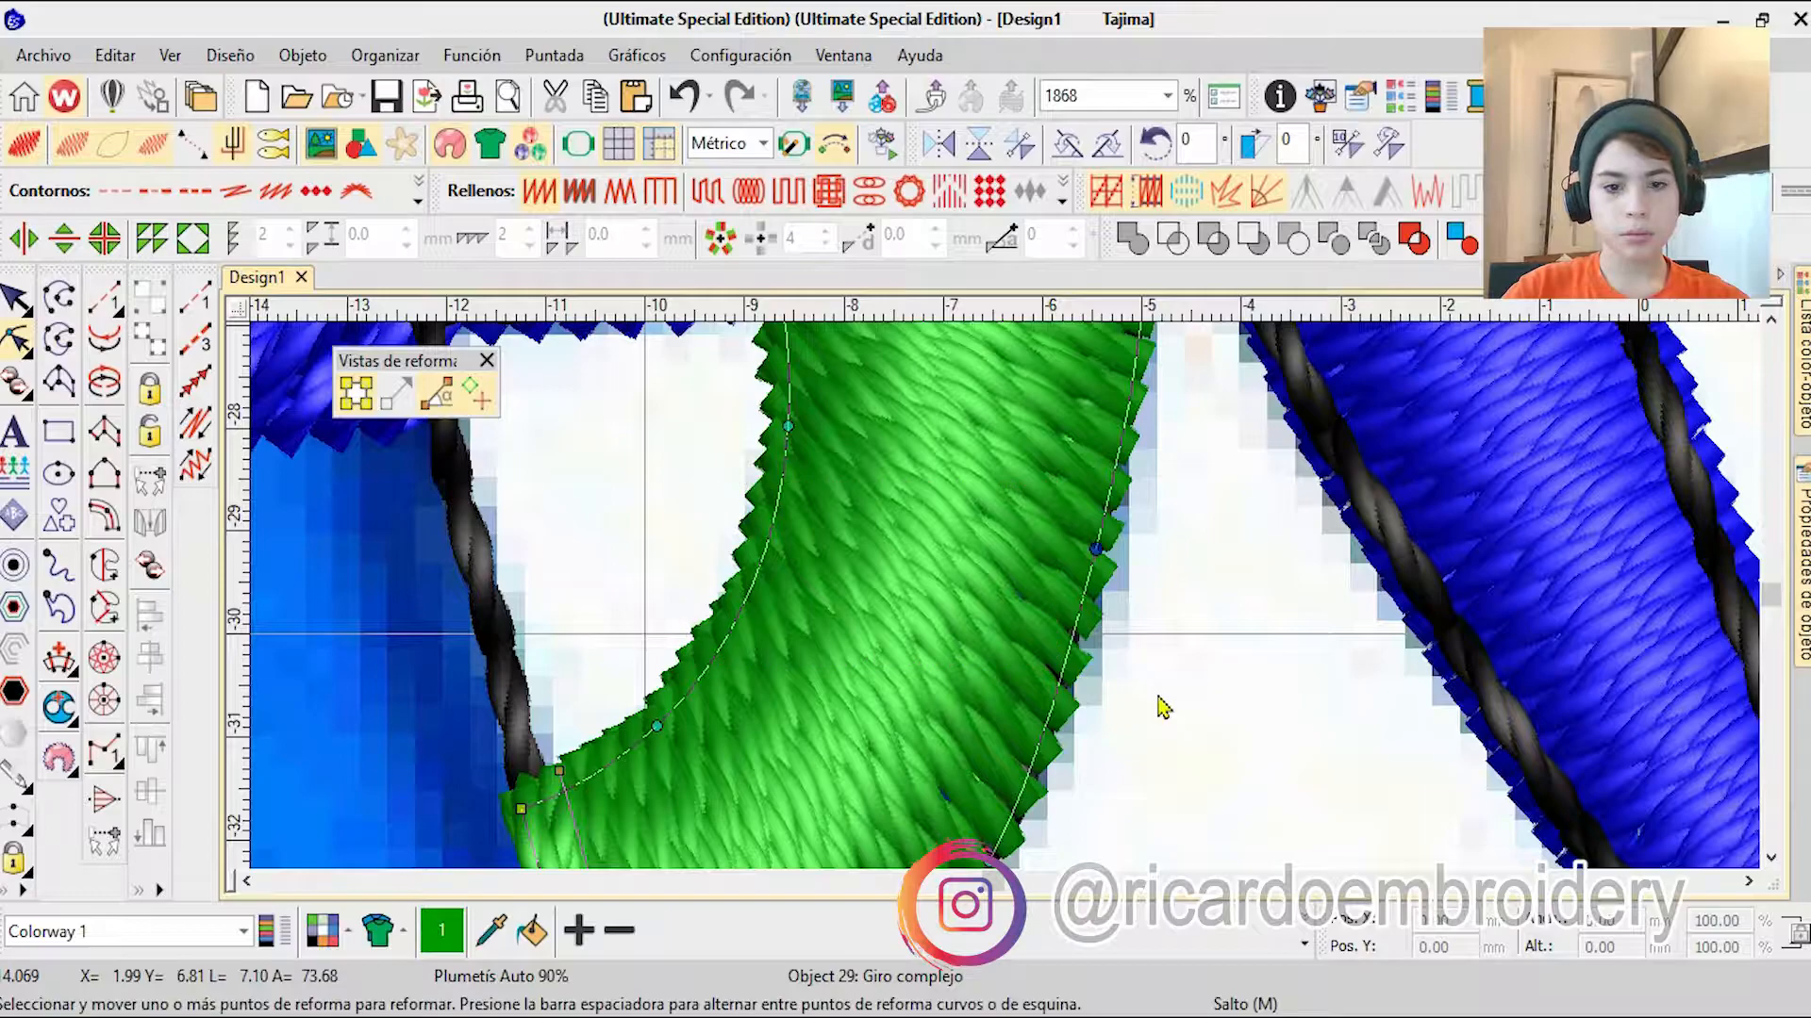
{"action": "scroll", "coordinate": [948, 637], "scroll_direction": "down", "scroll_amount": 6}
{"action": "key", "text": "Escape"}
Step: Colour the rear leg fill blue and move it up the stitching sequence into the blue group
{"action": "left_click", "coordinate": [1803, 367]}
{"action": "left_click", "coordinate": [1304, 944]}
{"action": "left_click", "coordinate": [1425, 842]}
{"action": "left_click", "coordinate": [1304, 944]}
{"action": "left_click", "coordinate": [1174, 863]}
{"action": "left_click_drag", "start_coordinate": [1425, 842], "coordinate": [1422, 585]}
Step: Try Tatami on the tail and rear leg fills together, and return both to satin stitch
{"action": "left_click", "coordinate": [1305, 615]}
{"action": "left_click", "coordinate": [1425, 643]}
{"action": "left_click", "coordinate": [1424, 592], "text": "ctrl"}
{"action": "left_click", "coordinate": [707, 200]}
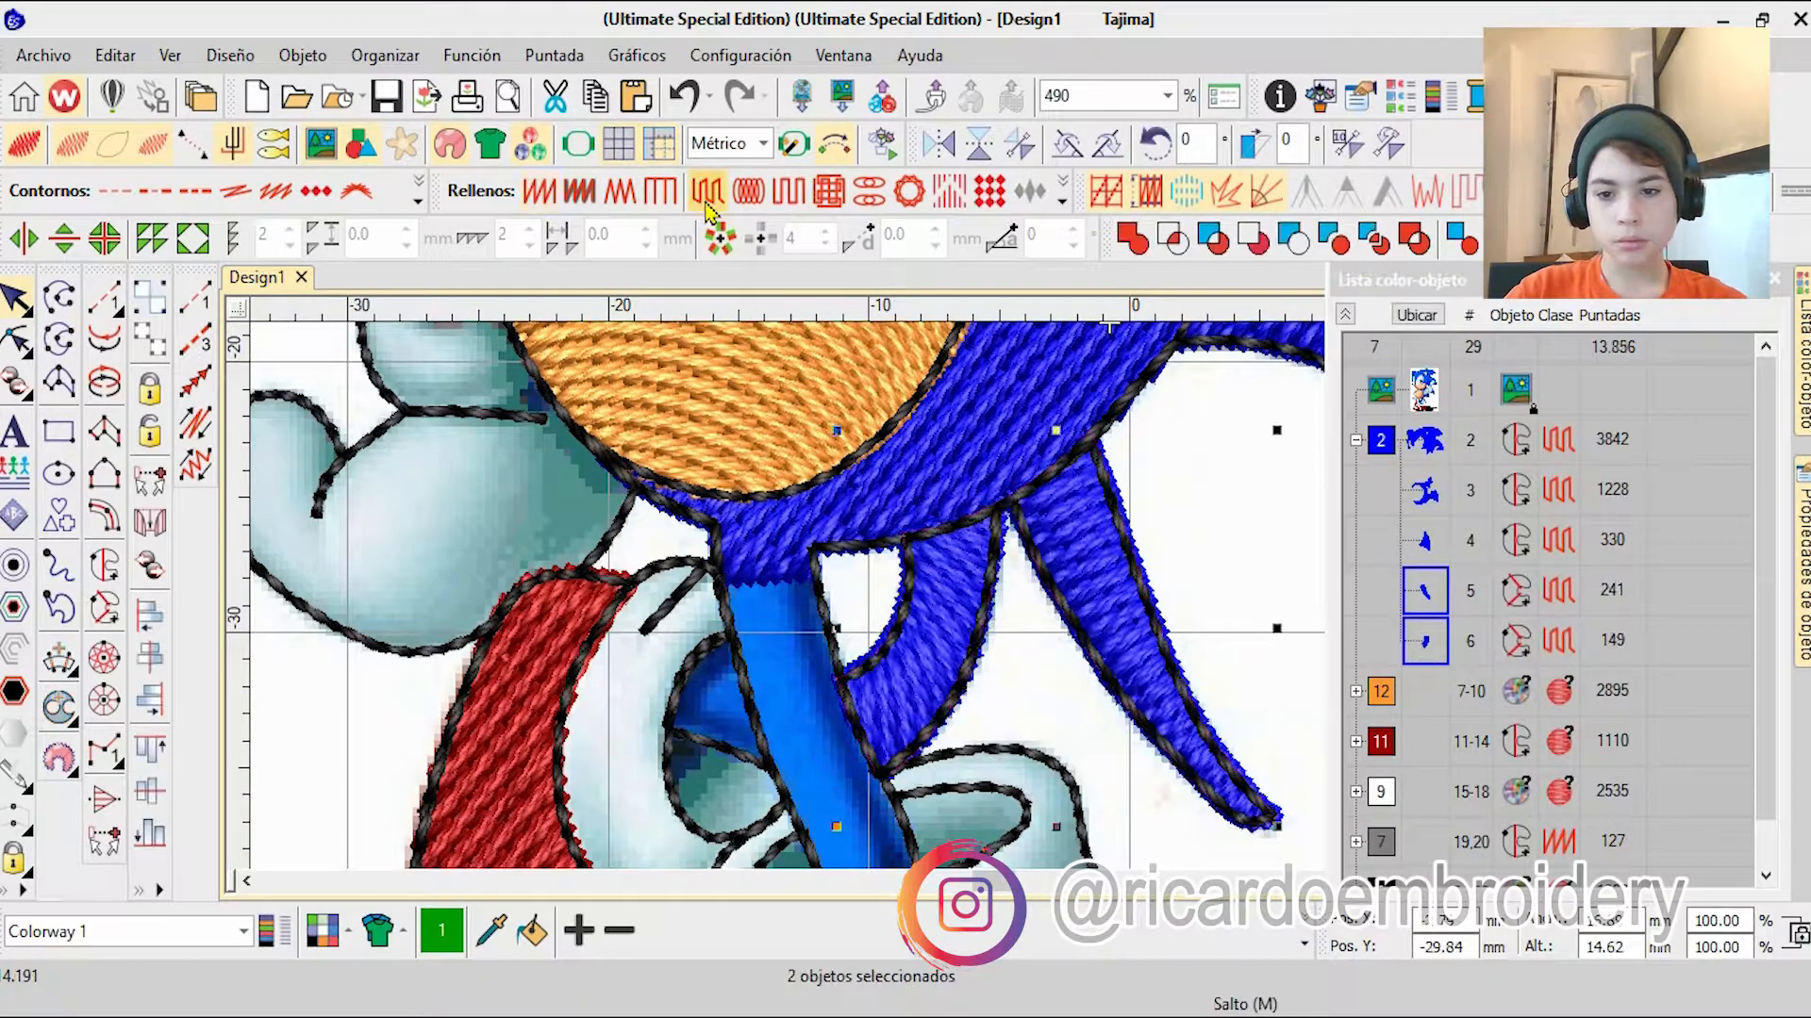
{"action": "left_click", "coordinate": [539, 192]}
{"action": "left_click", "coordinate": [1283, 540]}
Step: Start a complex fill on the front blue leg, tracing its outer edge from the body down towards the sock
{"action": "left_click", "coordinate": [1803, 368]}
{"action": "scroll", "coordinate": [1006, 602], "scroll_direction": "up", "scroll_amount": 1}
{"action": "scroll", "coordinate": [1005, 602], "scroll_direction": "down", "scroll_amount": 1}
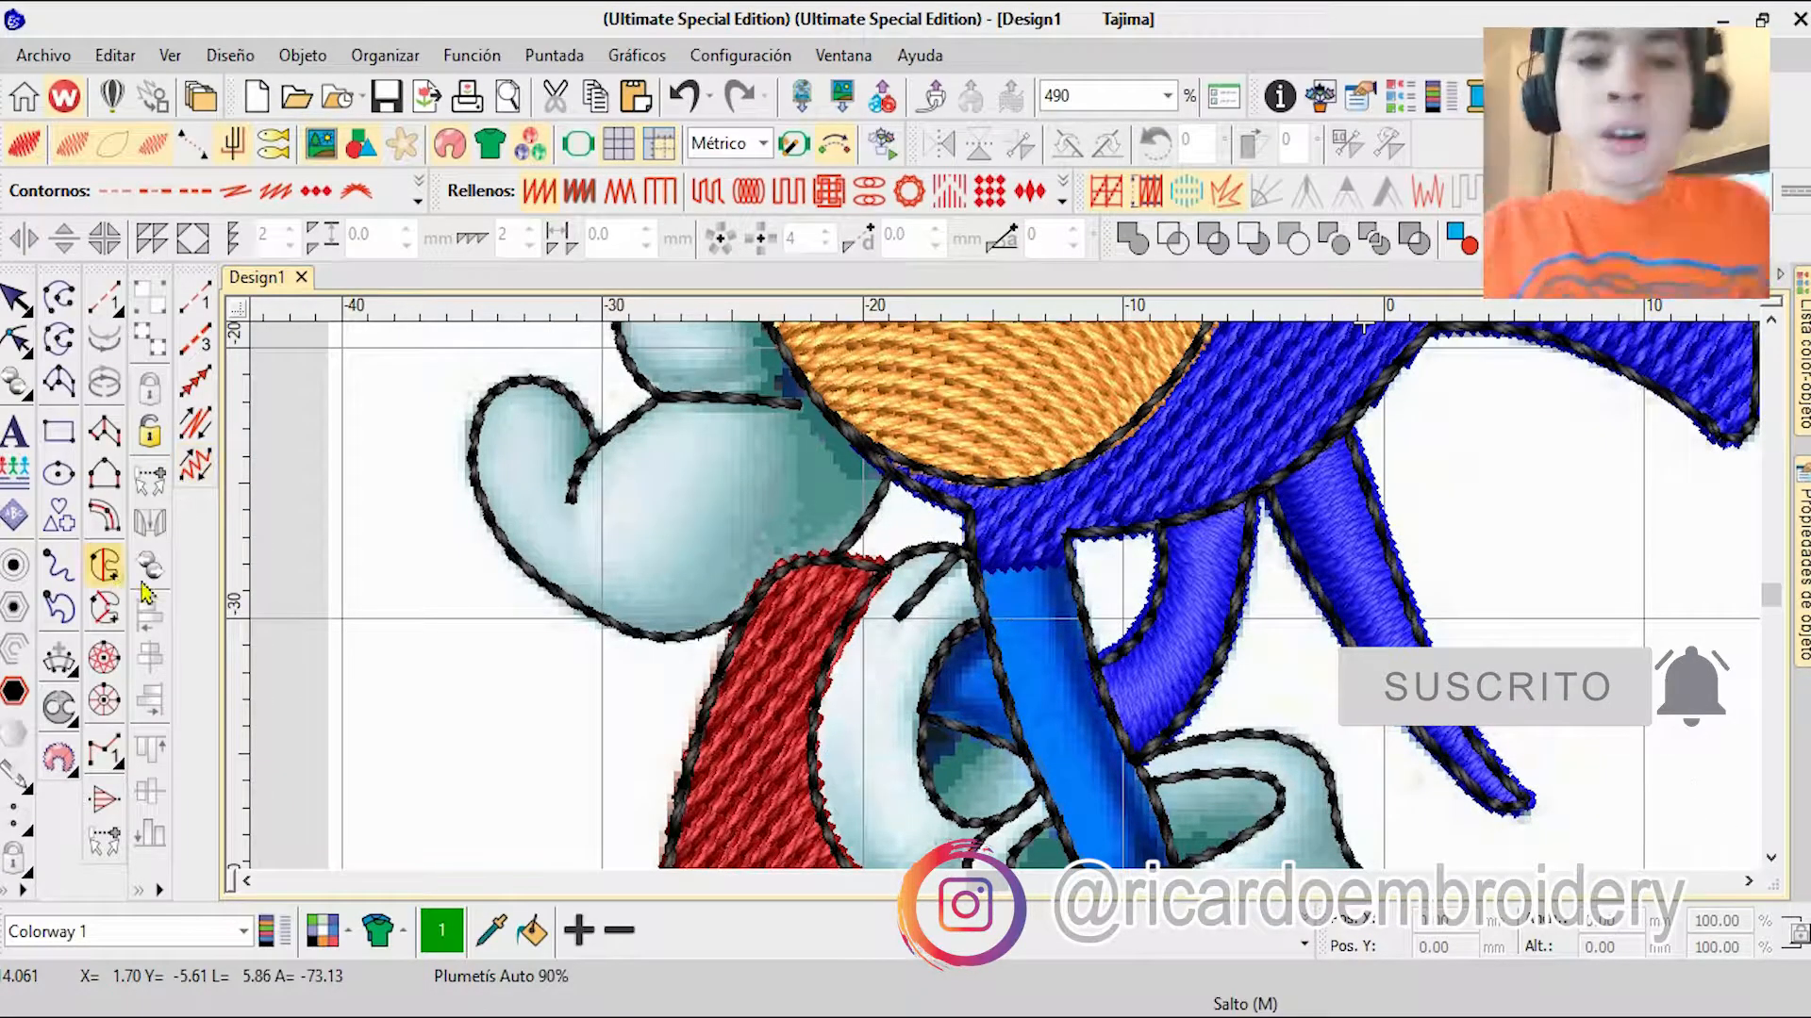
{"action": "scroll", "coordinate": [1063, 467], "scroll_direction": "up", "scroll_amount": 5}
{"action": "left_click", "coordinate": [1080, 651]}
{"action": "left_click", "coordinate": [801, 611]}
{"action": "left_click", "coordinate": [786, 820]}
{"action": "left_click", "coordinate": [1001, 771]}
{"action": "left_click", "coordinate": [1020, 819]}
{"action": "left_click", "coordinate": [1037, 735]}
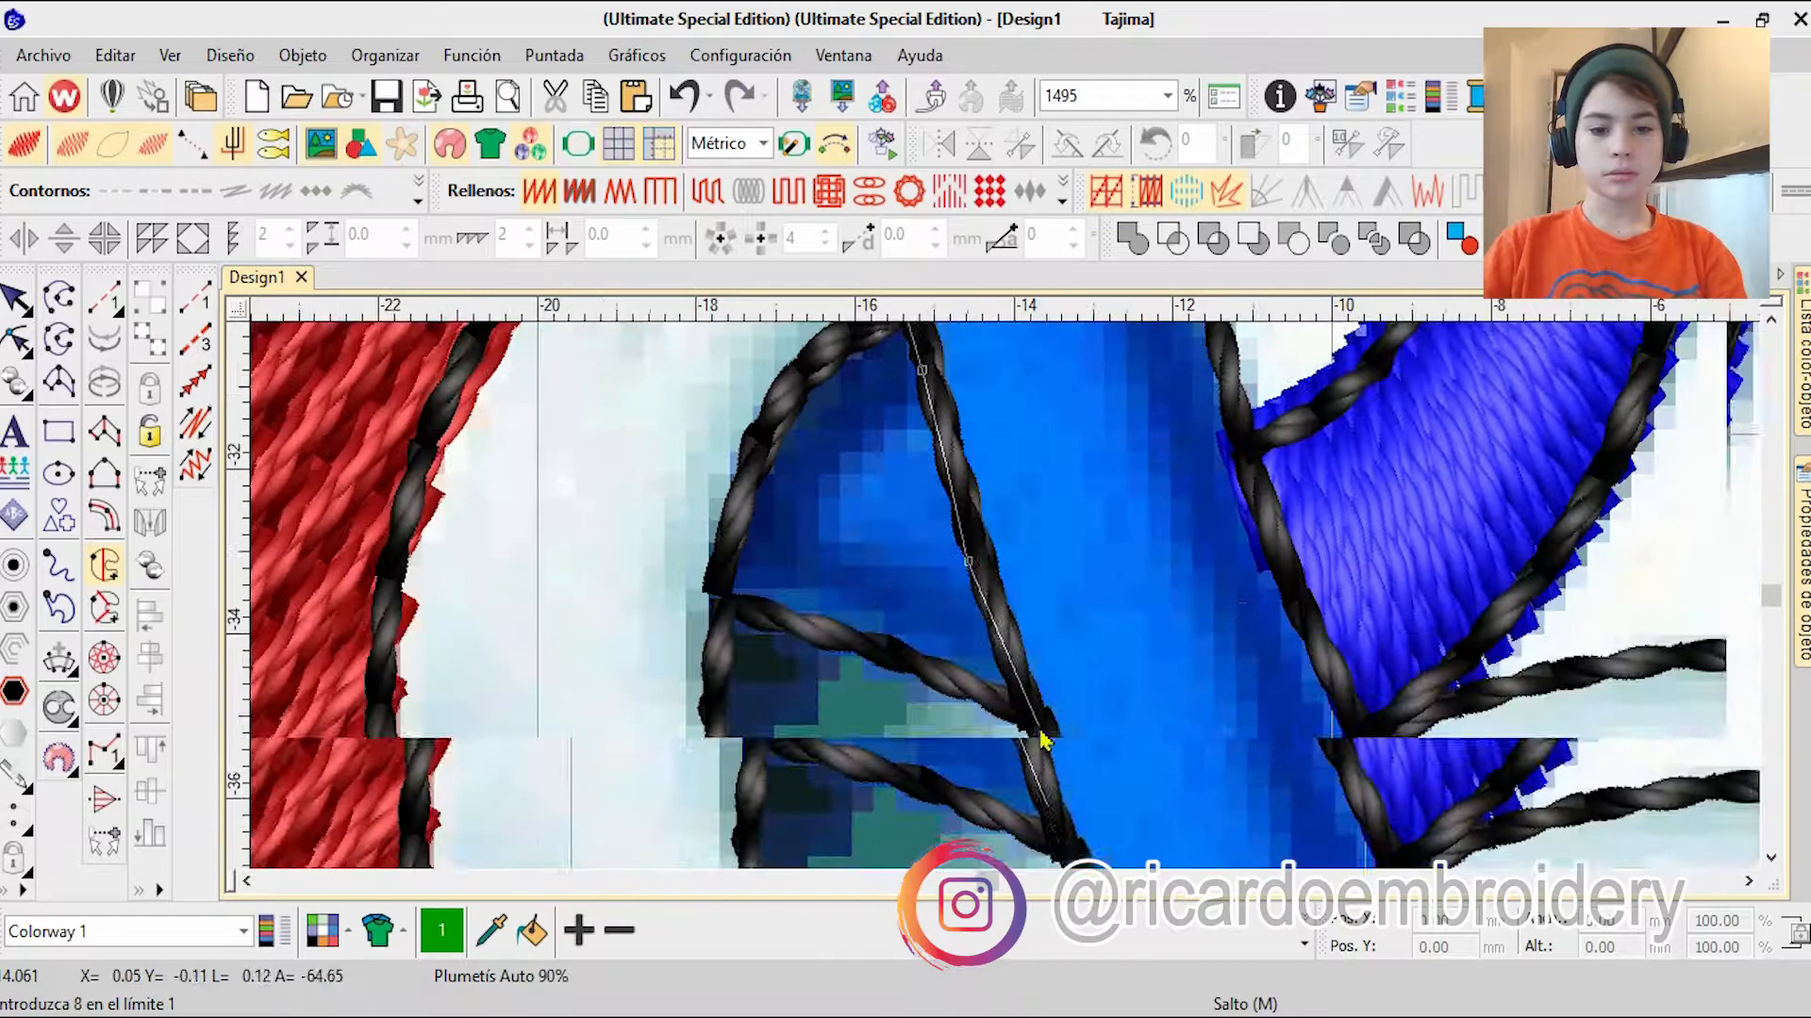
Step: Trace the front leg's lower end and inner edge back up to the body, close the boundary and generate the fill
{"action": "left_click", "coordinate": [1058, 767]}
{"action": "left_click", "coordinate": [1056, 759]}
{"action": "left_click", "coordinate": [1296, 505]}
{"action": "left_click", "coordinate": [949, 413]}
{"action": "left_click", "coordinate": [1005, 609]}
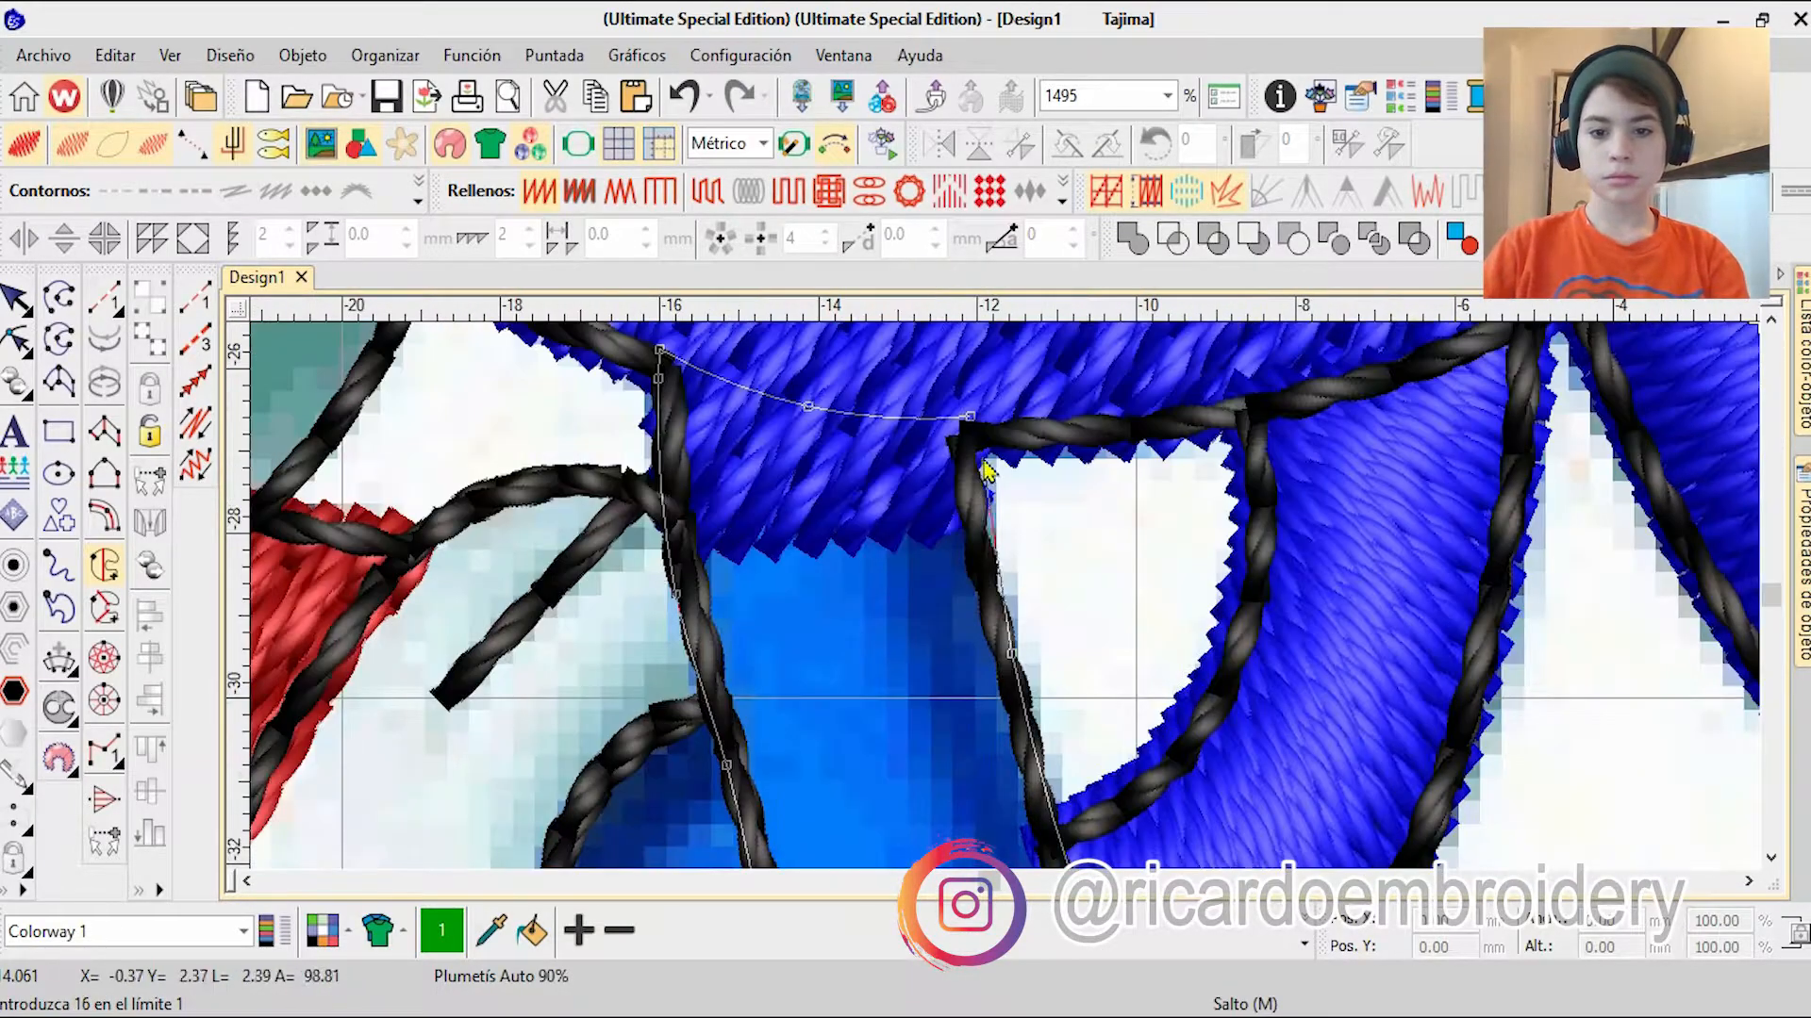
{"action": "left_click", "coordinate": [986, 459]}
{"action": "key", "text": "Return"}
{"action": "key", "text": "Return"}
Step: Colour the front leg fill blue and place it beneath the black outlines in the stitching sequence
{"action": "scroll", "coordinate": [988, 462], "scroll_direction": "down", "scroll_amount": 8}
{"action": "key", "text": "Escape"}
{"action": "key", "text": "h"}
{"action": "scroll", "coordinate": [316, 462], "scroll_direction": "up", "scroll_amount": 5}
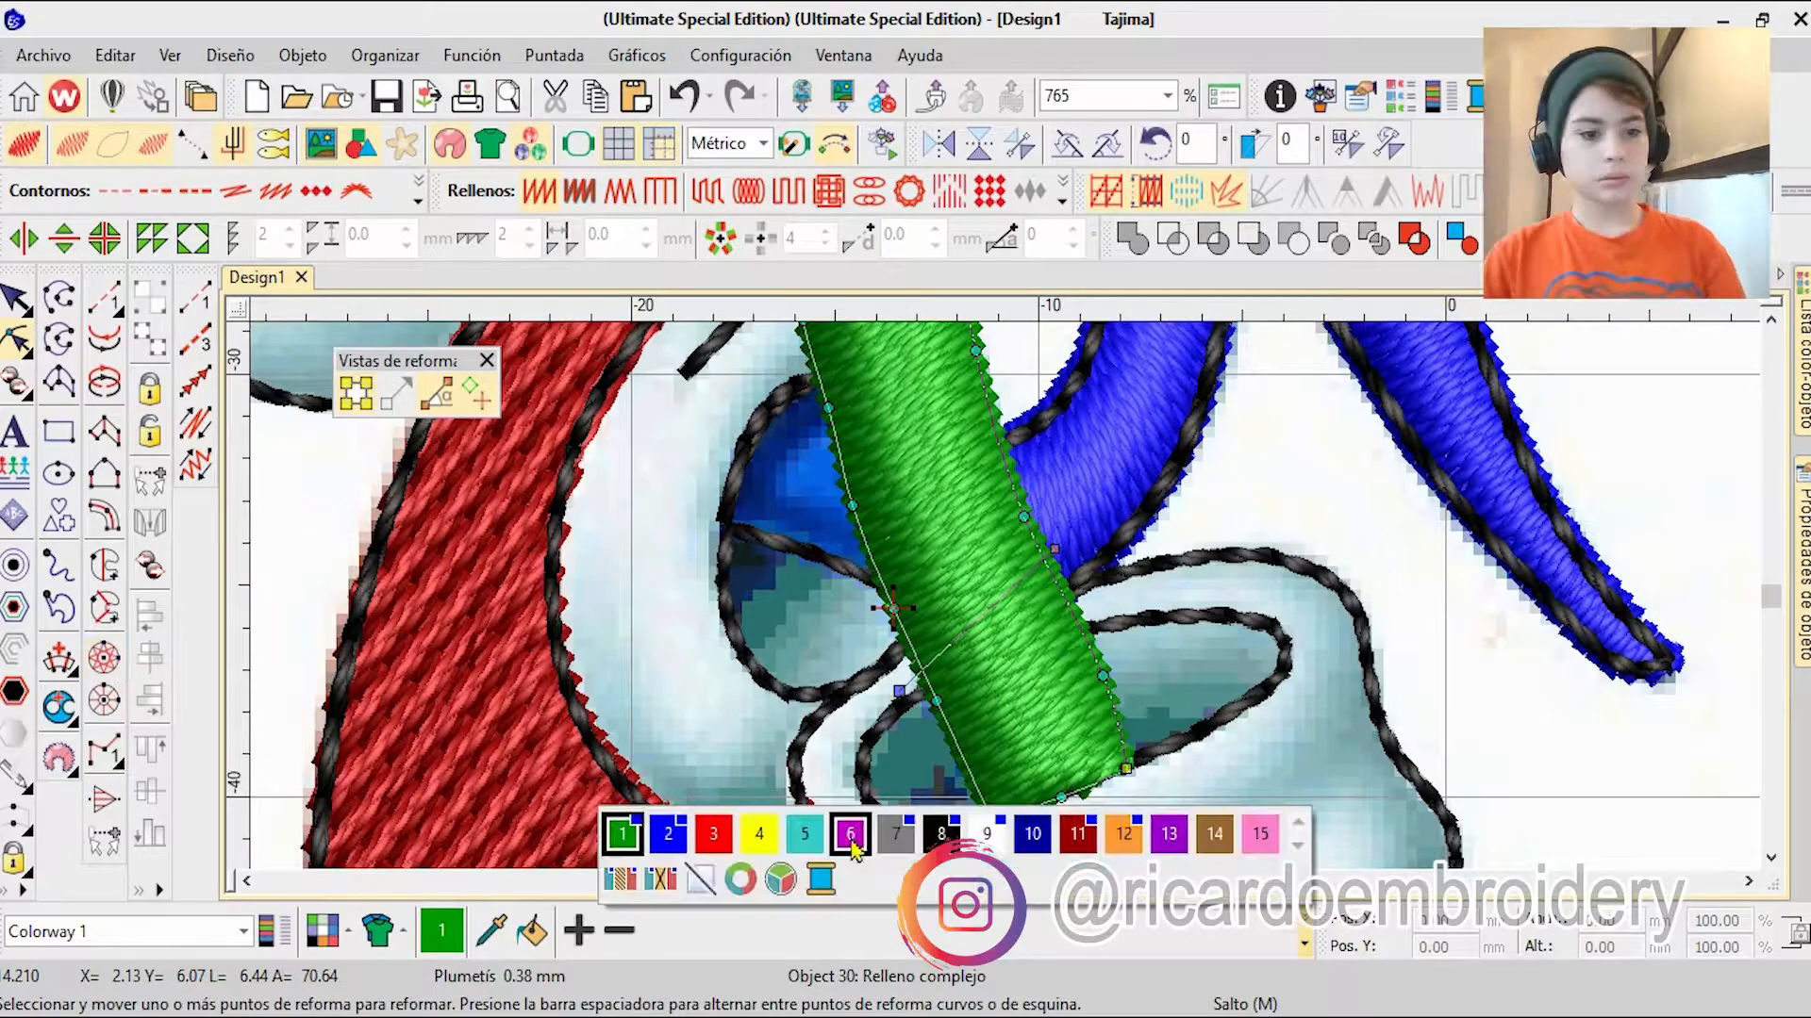
{"action": "left_click", "coordinate": [712, 837]}
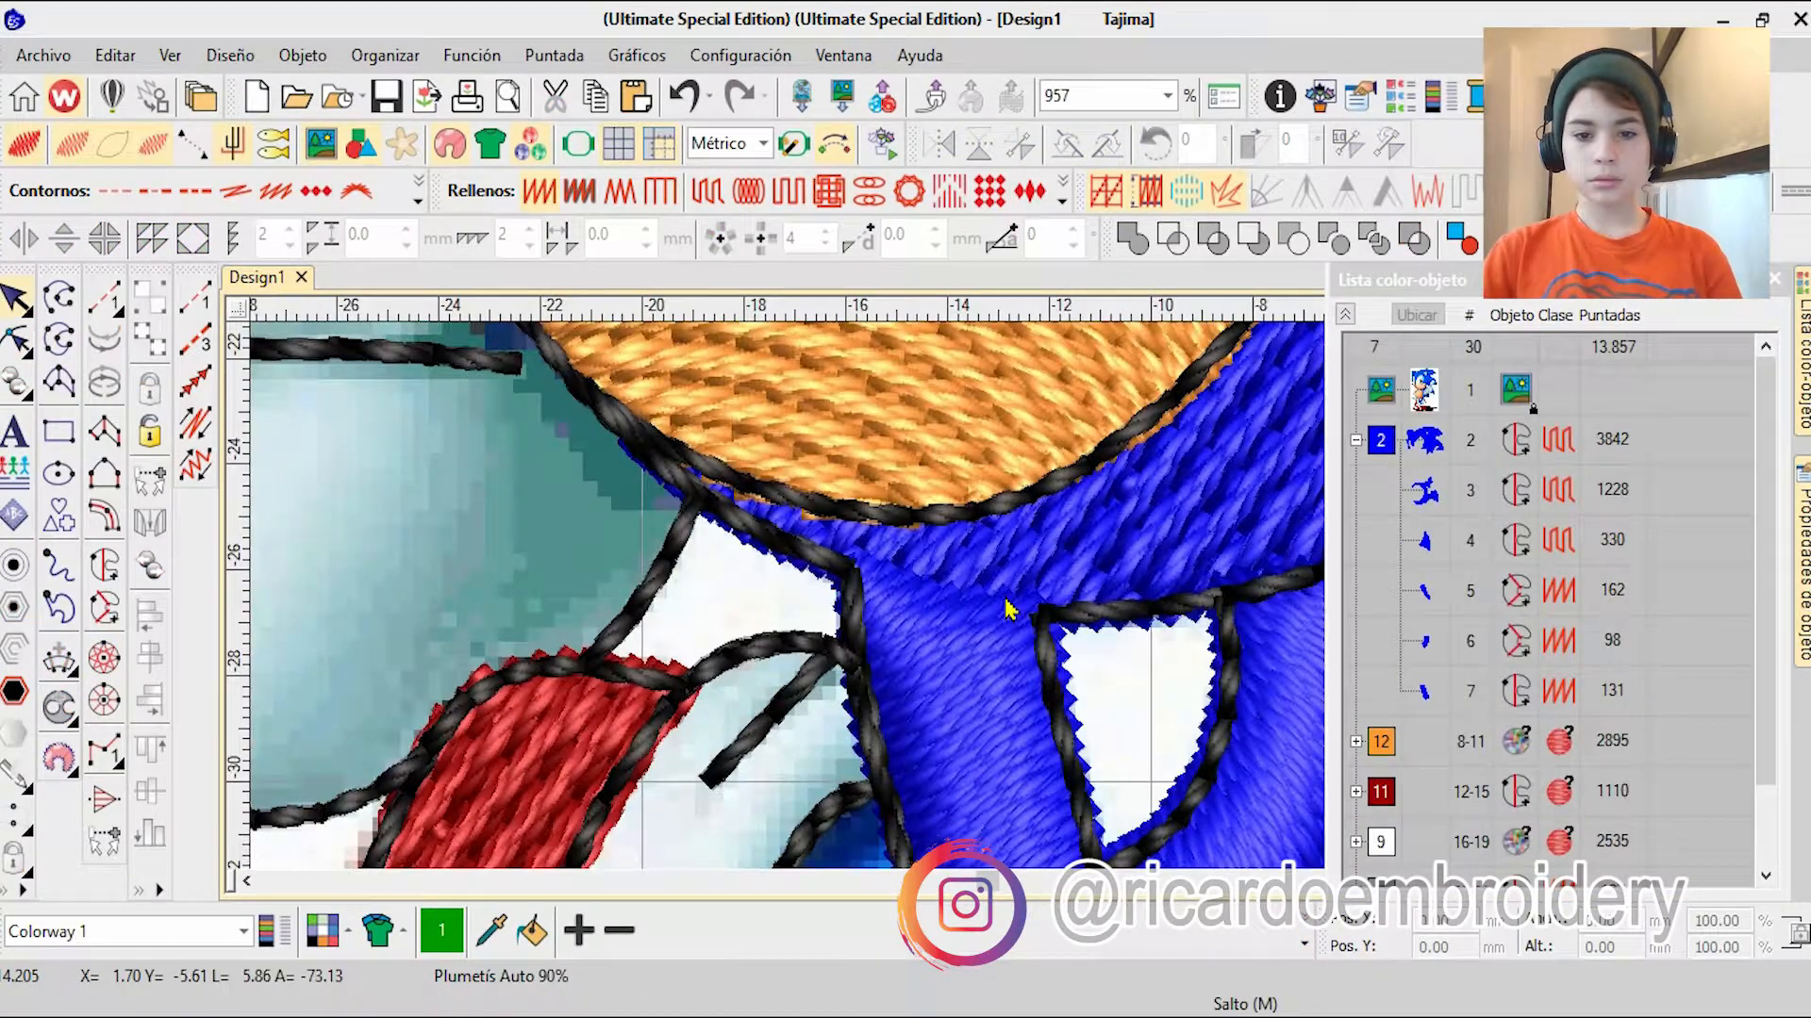
{"action": "scroll", "coordinate": [1007, 609], "scroll_direction": "down", "scroll_amount": 3}
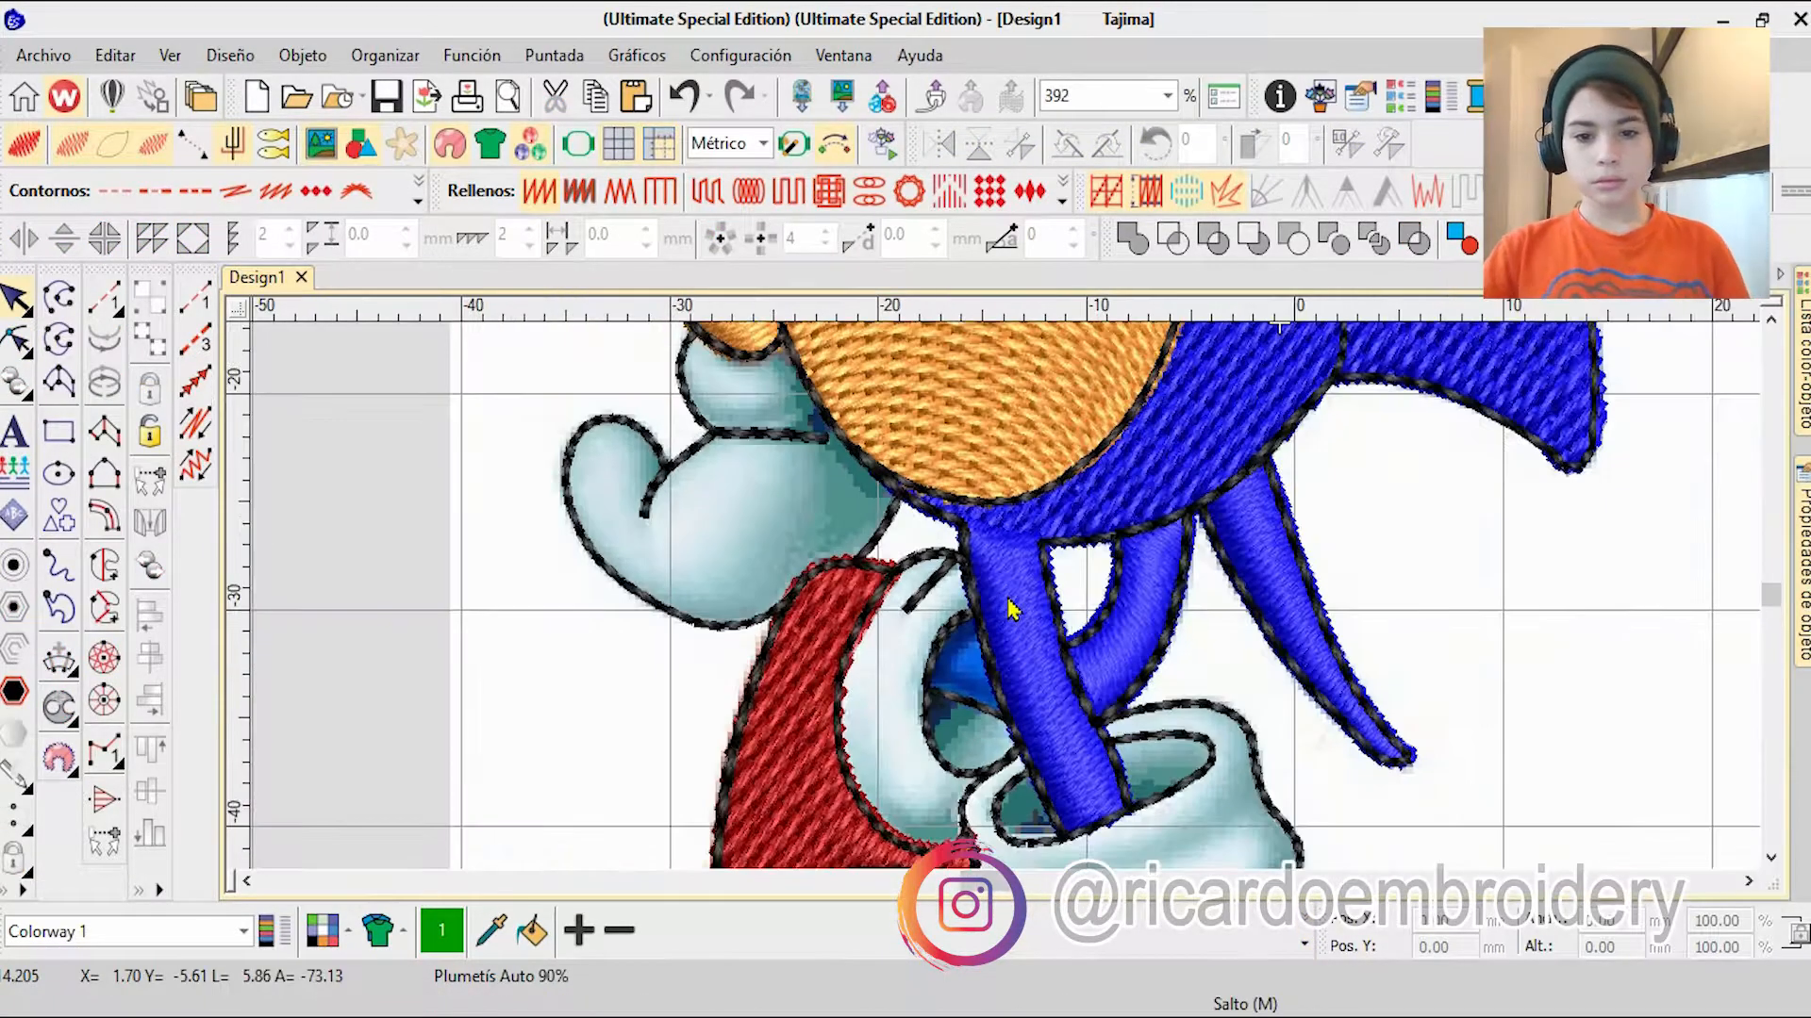
Step: Start a complex fill on the small blue patch inside the rear sock, tracing its edge along the front leg
{"action": "scroll", "coordinate": [1008, 609], "scroll_direction": "down", "scroll_amount": 1}
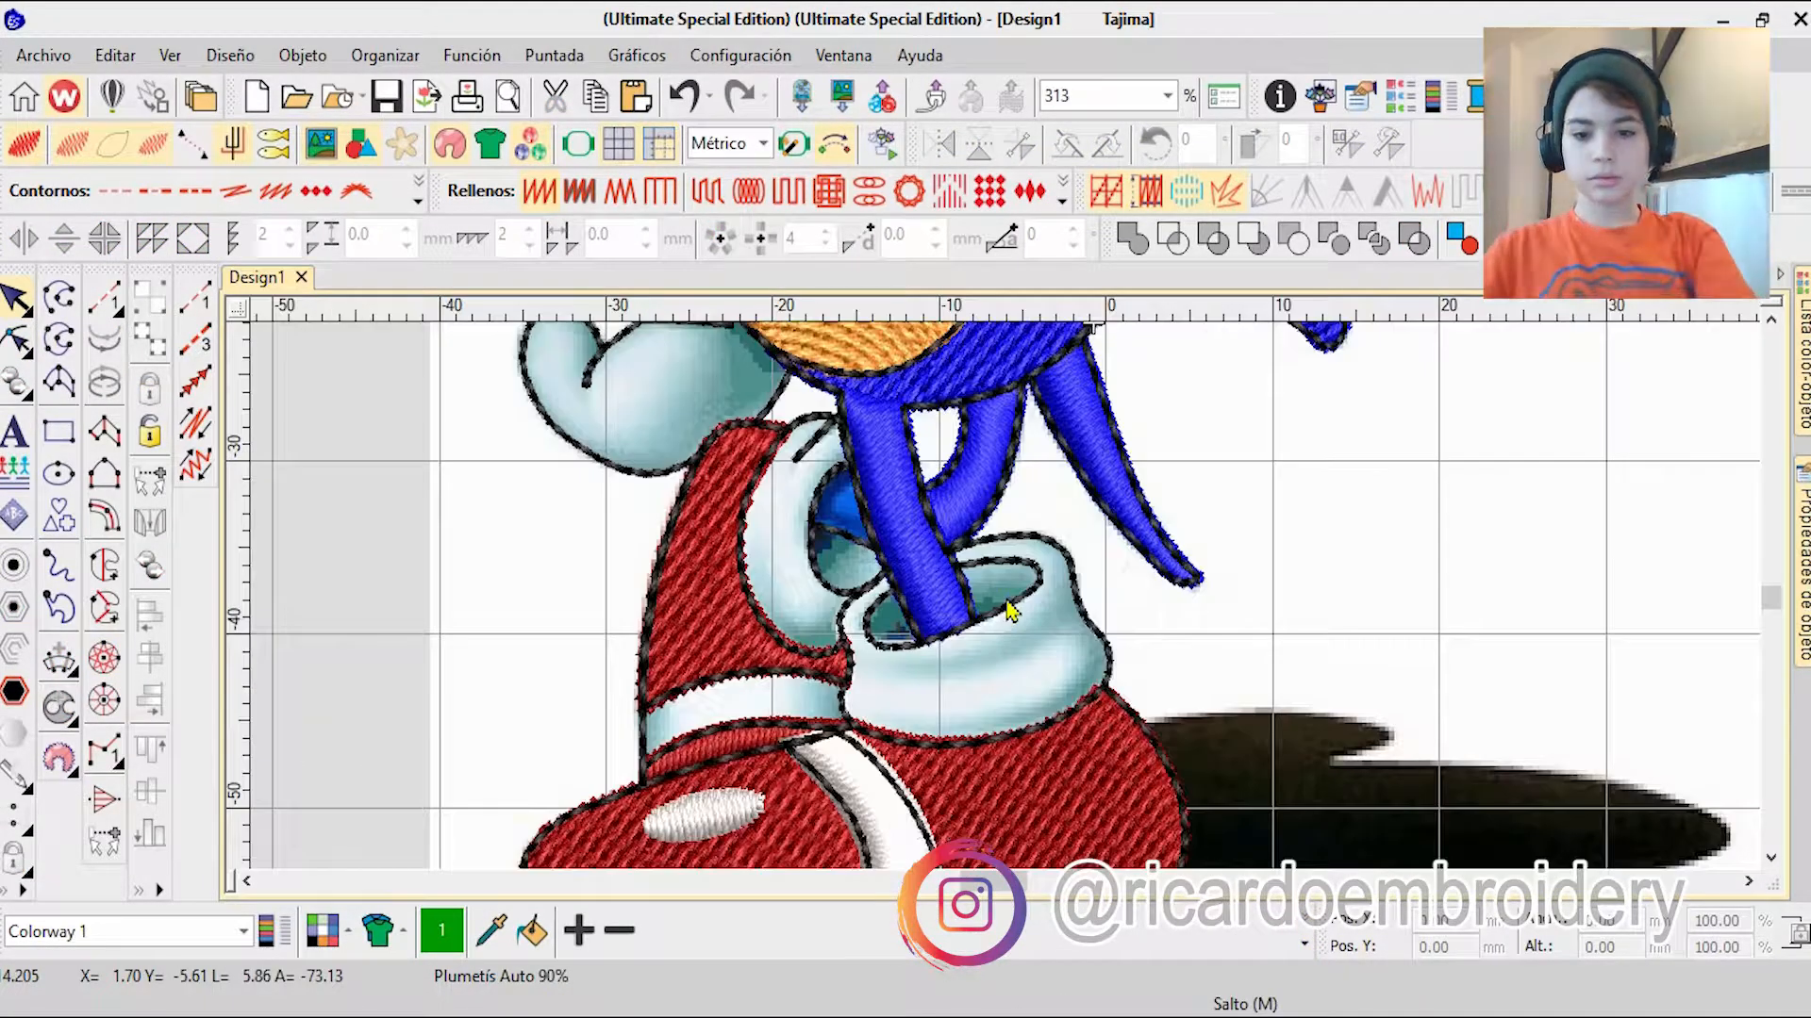
{"action": "left_click", "coordinate": [122, 573]}
{"action": "scroll", "coordinate": [1007, 603], "scroll_direction": "up", "scroll_amount": 10}
{"action": "left_click", "coordinate": [1051, 592]}
{"action": "scroll", "coordinate": [1049, 603], "scroll_direction": "down", "scroll_amount": 5}
{"action": "scroll", "coordinate": [1007, 604], "scroll_direction": "up", "scroll_amount": 5}
{"action": "left_click", "coordinate": [1037, 637]}
{"action": "left_click", "coordinate": [977, 656]}
{"action": "scroll", "coordinate": [1007, 604], "scroll_direction": "down", "scroll_amount": 4}
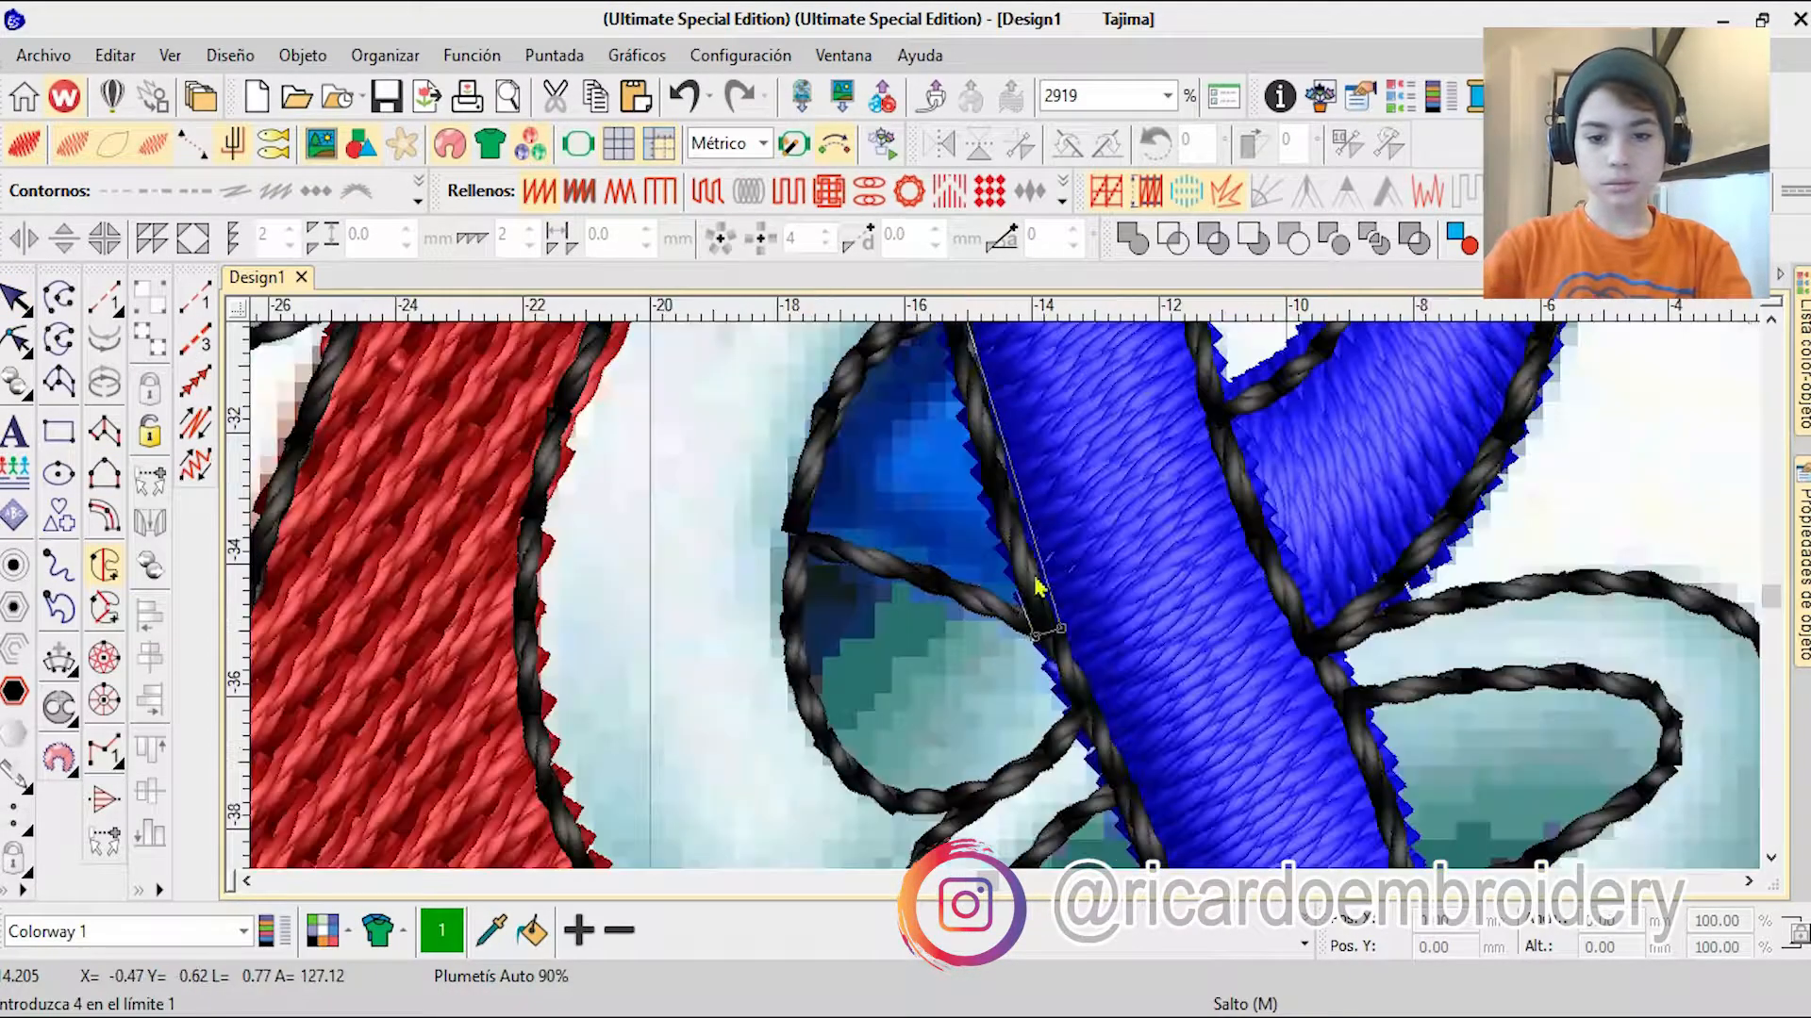
Step: Trace the curved outer edge of the small blue patch, close the boundary and generate the fill
{"action": "right_click", "coordinate": [826, 408]}
{"action": "right_click", "coordinate": [957, 563]}
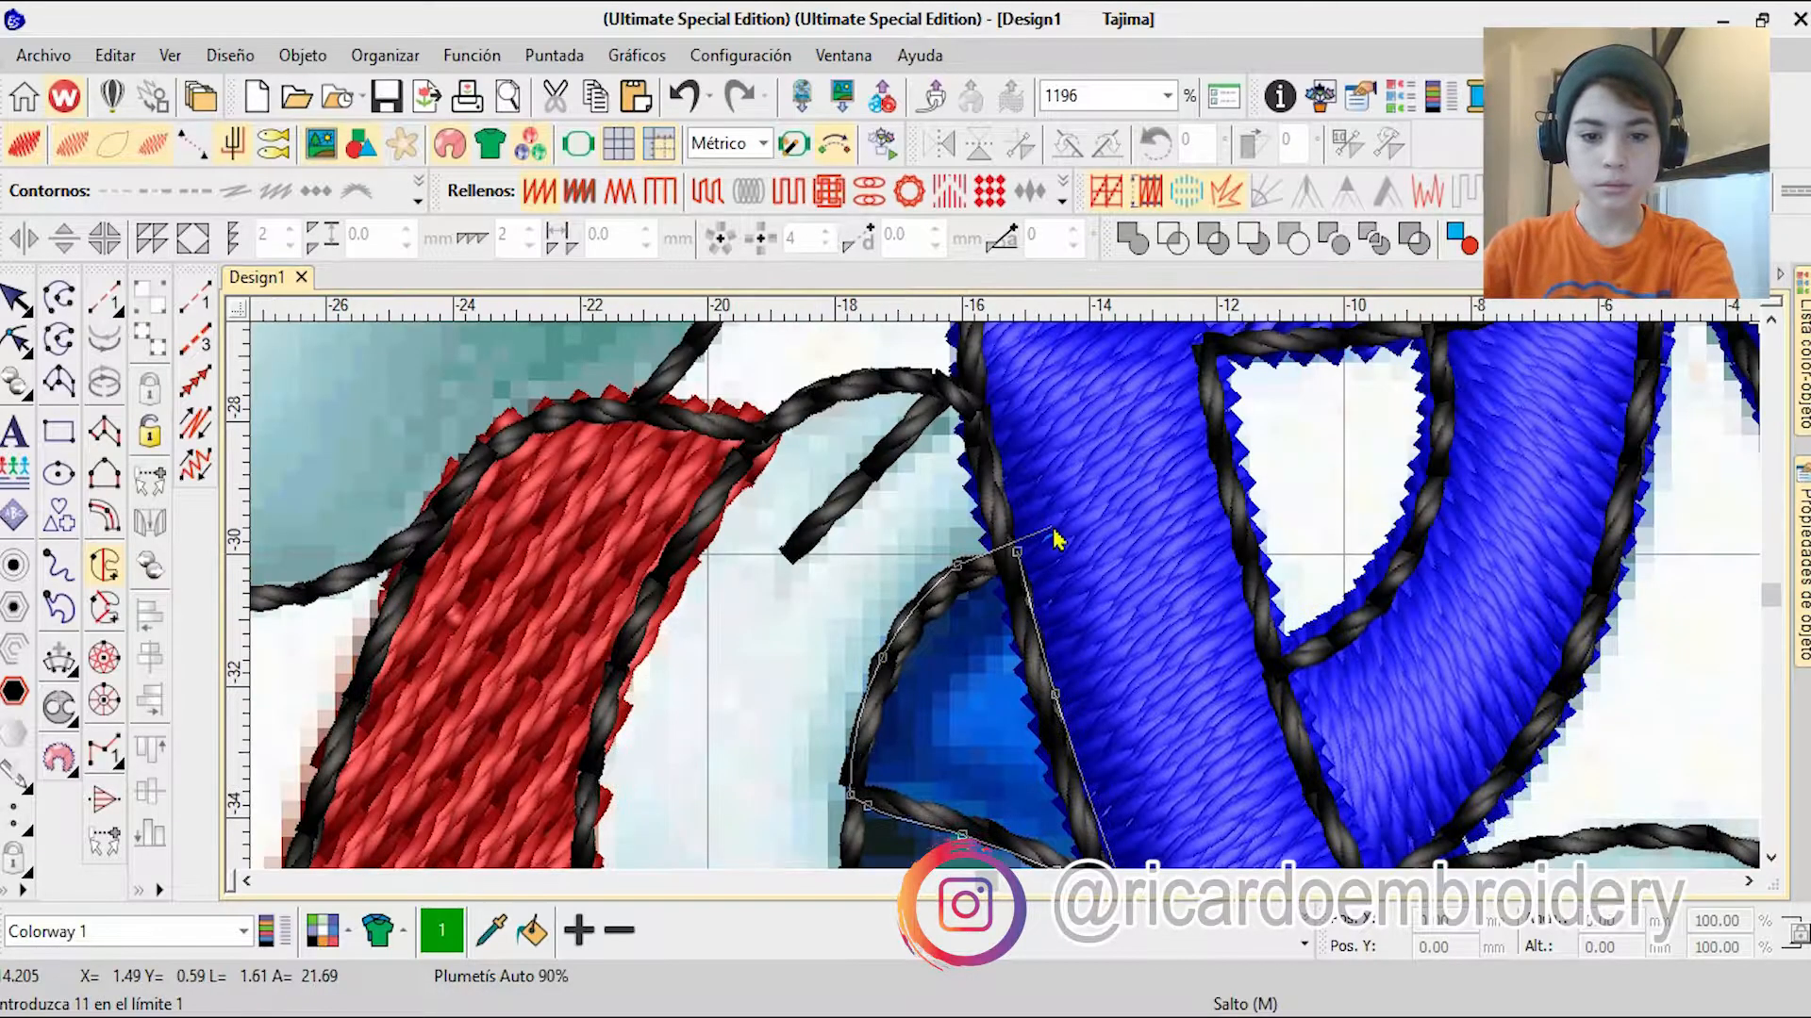
{"action": "key", "text": "Return"}
{"action": "scroll", "coordinate": [850, 555], "scroll_direction": "down", "scroll_amount": 1}
Step: Reshape the small patch fill by adjusting its stitch angle
{"action": "left_click", "coordinate": [16, 339]}
{"action": "left_click_drag", "start_coordinate": [903, 767], "coordinate": [960, 818]}
{"action": "left_click_drag", "start_coordinate": [958, 627], "coordinate": [969, 531]}
{"action": "left_click_drag", "start_coordinate": [960, 818], "coordinate": [1038, 719]}
Step: Move the small patch fill up the stitching sequence after the other blue fills, colour it blue and deselect it
{"action": "left_click", "coordinate": [1802, 368]}
{"action": "left_click_drag", "start_coordinate": [1383, 841], "coordinate": [1381, 586]}
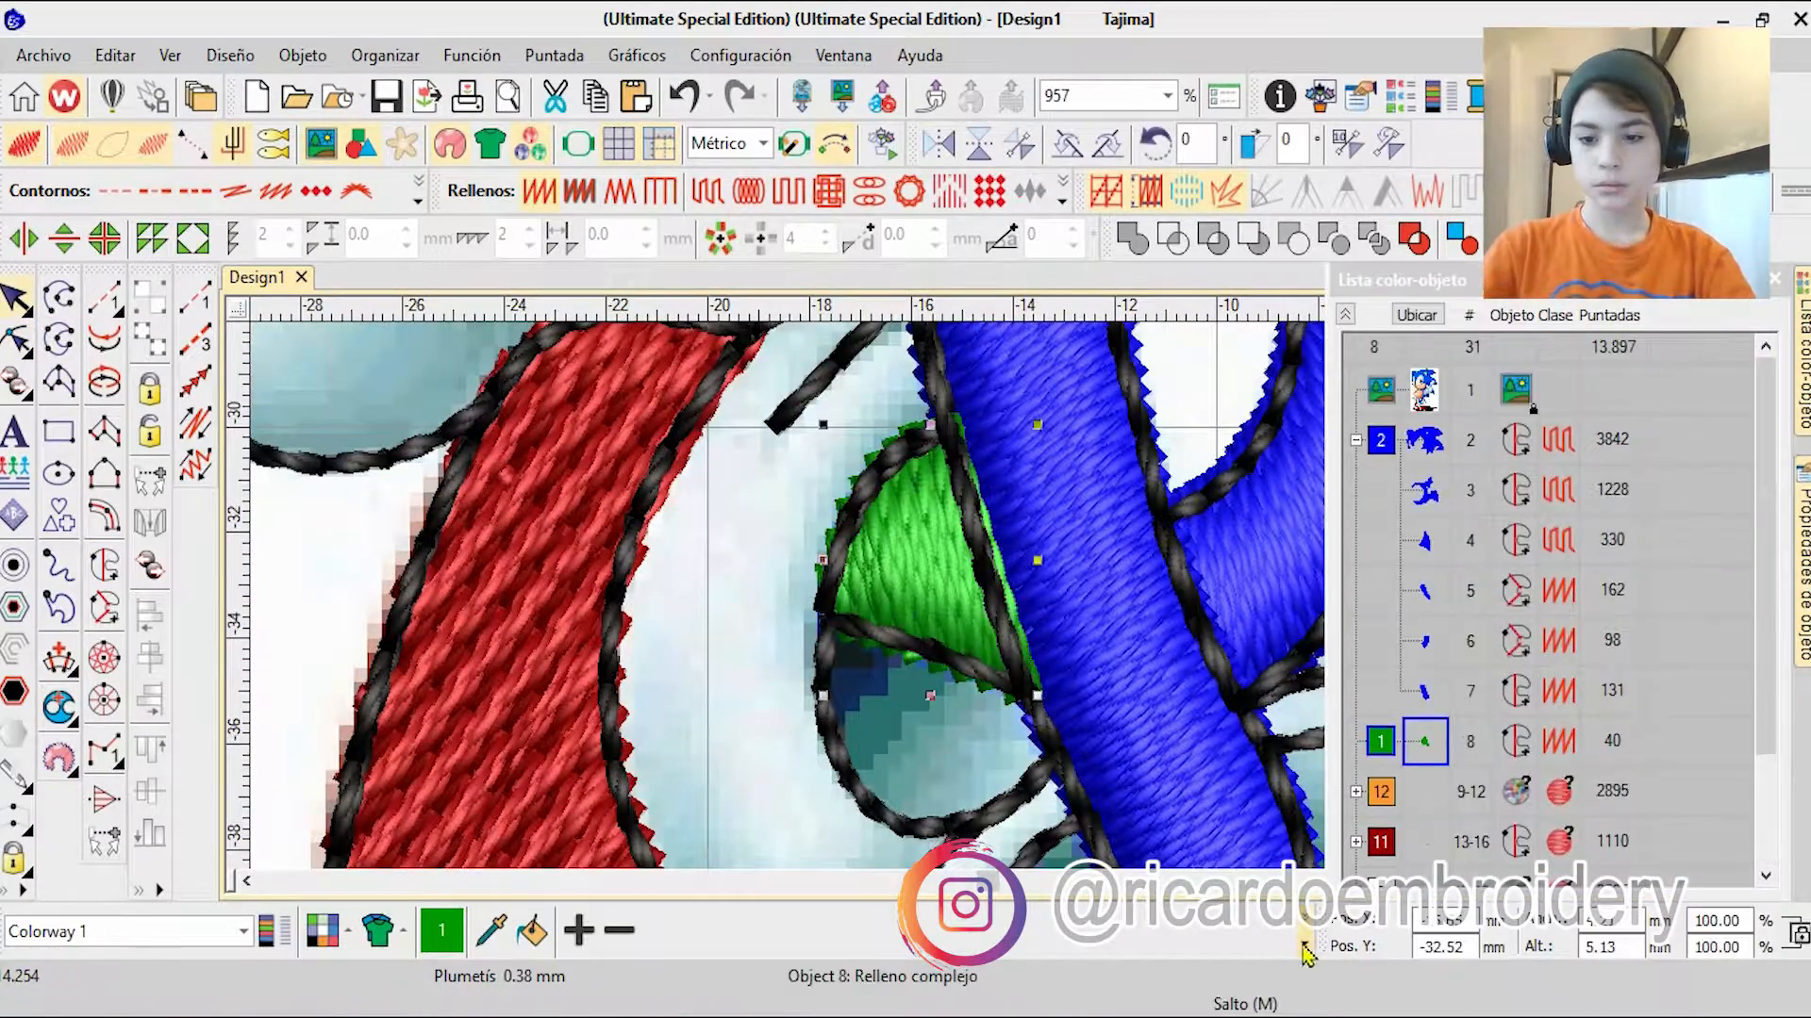
{"action": "scroll", "coordinate": [1006, 601], "scroll_direction": "down", "scroll_amount": 12}
{"action": "key", "text": "Escape"}
{"action": "scroll", "coordinate": [1006, 602], "scroll_direction": "up", "scroll_amount": 3}
{"action": "key", "text": "0"}
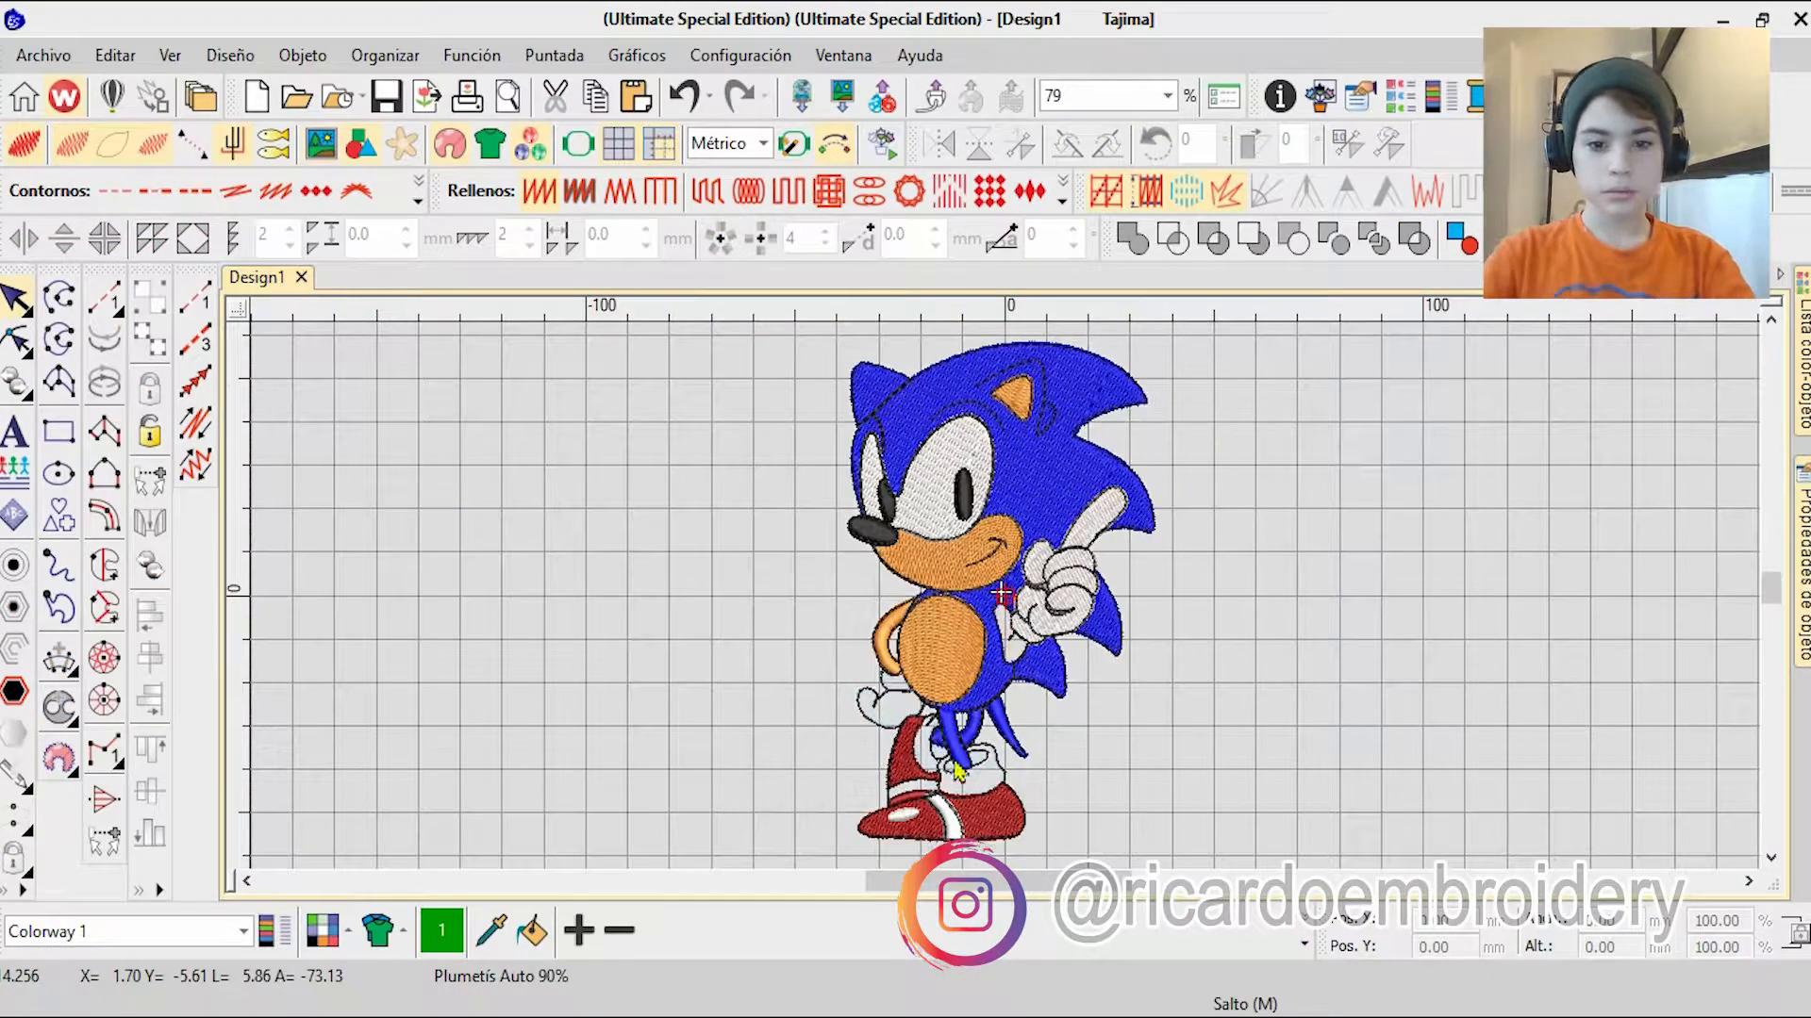
Step: Start a complex turning fill on the orange forearm beside the belly, tracing its edge along the glove and around the upper end
{"action": "scroll", "coordinate": [1005, 601], "scroll_direction": "up", "scroll_amount": 7}
{"action": "left_click", "coordinate": [104, 608]}
{"action": "scroll", "coordinate": [995, 511], "scroll_direction": "up", "scroll_amount": 5}
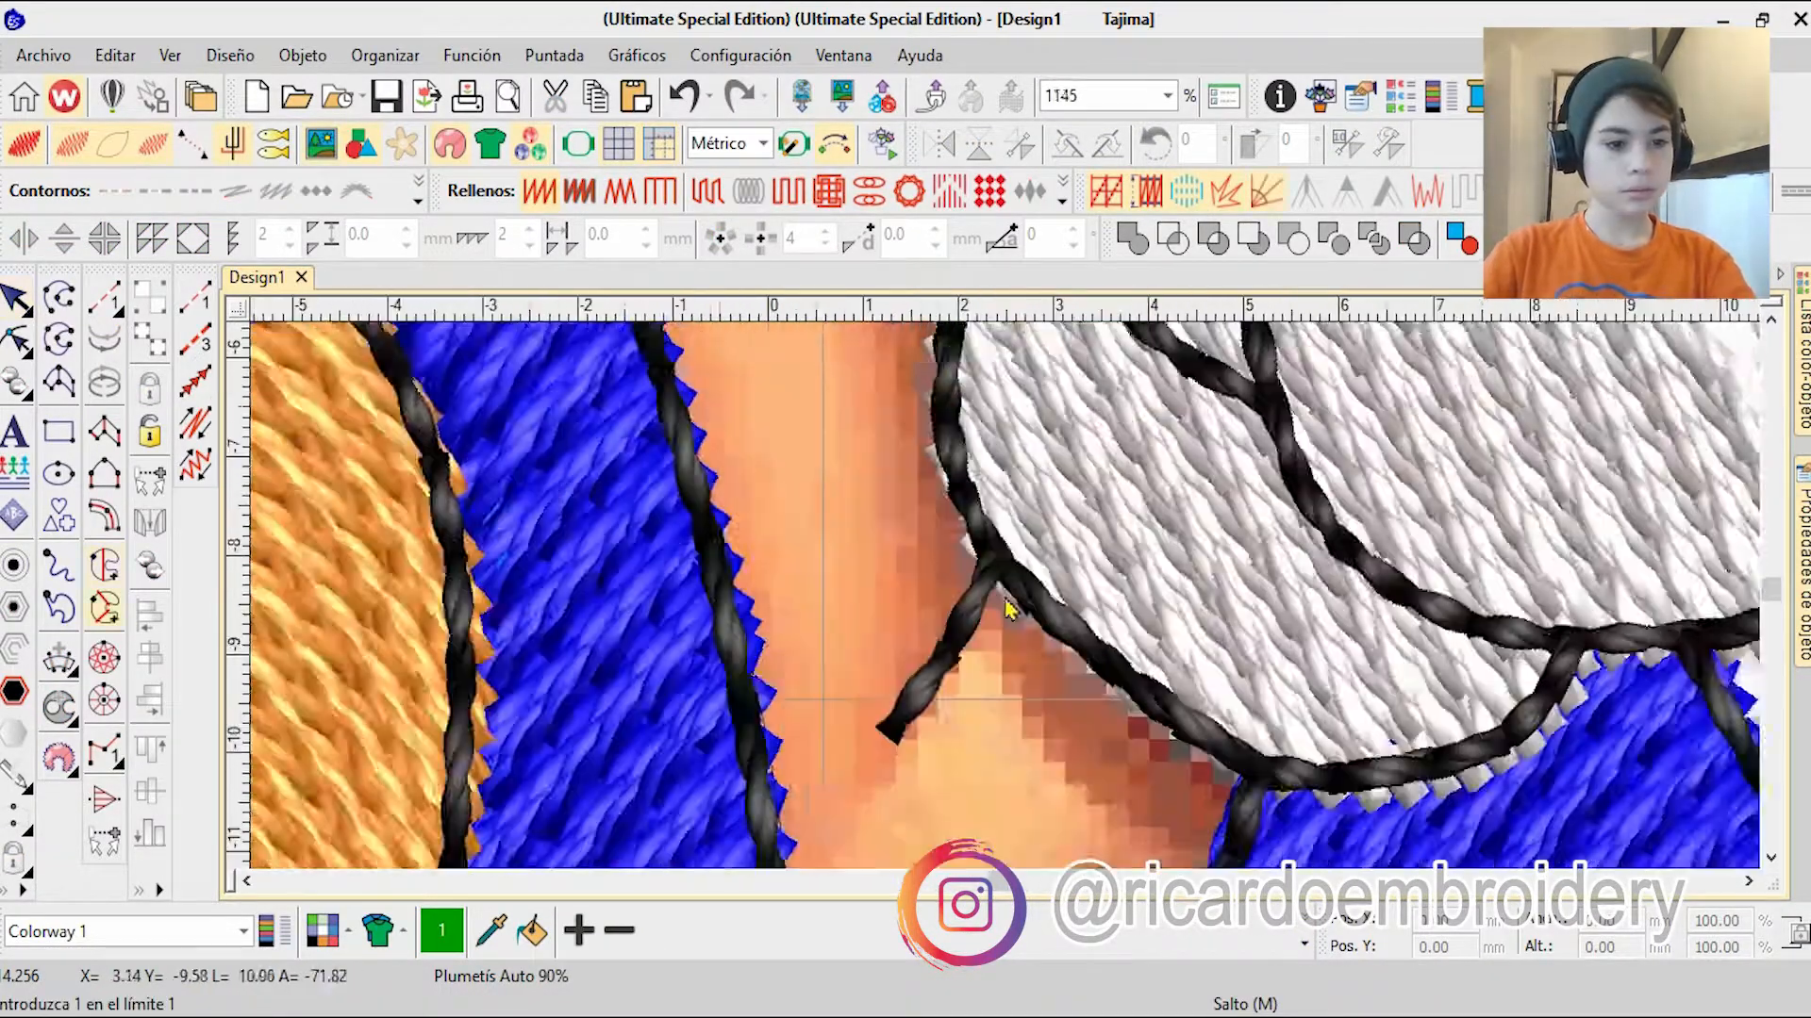
{"action": "scroll", "coordinate": [981, 368], "scroll_direction": "down", "scroll_amount": 4}
{"action": "scroll", "coordinate": [1084, 518], "scroll_direction": "up", "scroll_amount": 5}
{"action": "left_click", "coordinate": [1083, 521]}
{"action": "right_click", "coordinate": [703, 354]}
{"action": "right_click", "coordinate": [830, 330]}
{"action": "right_click", "coordinate": [926, 335]}
{"action": "right_click", "coordinate": [959, 466]}
{"action": "right_click", "coordinate": [932, 389]}
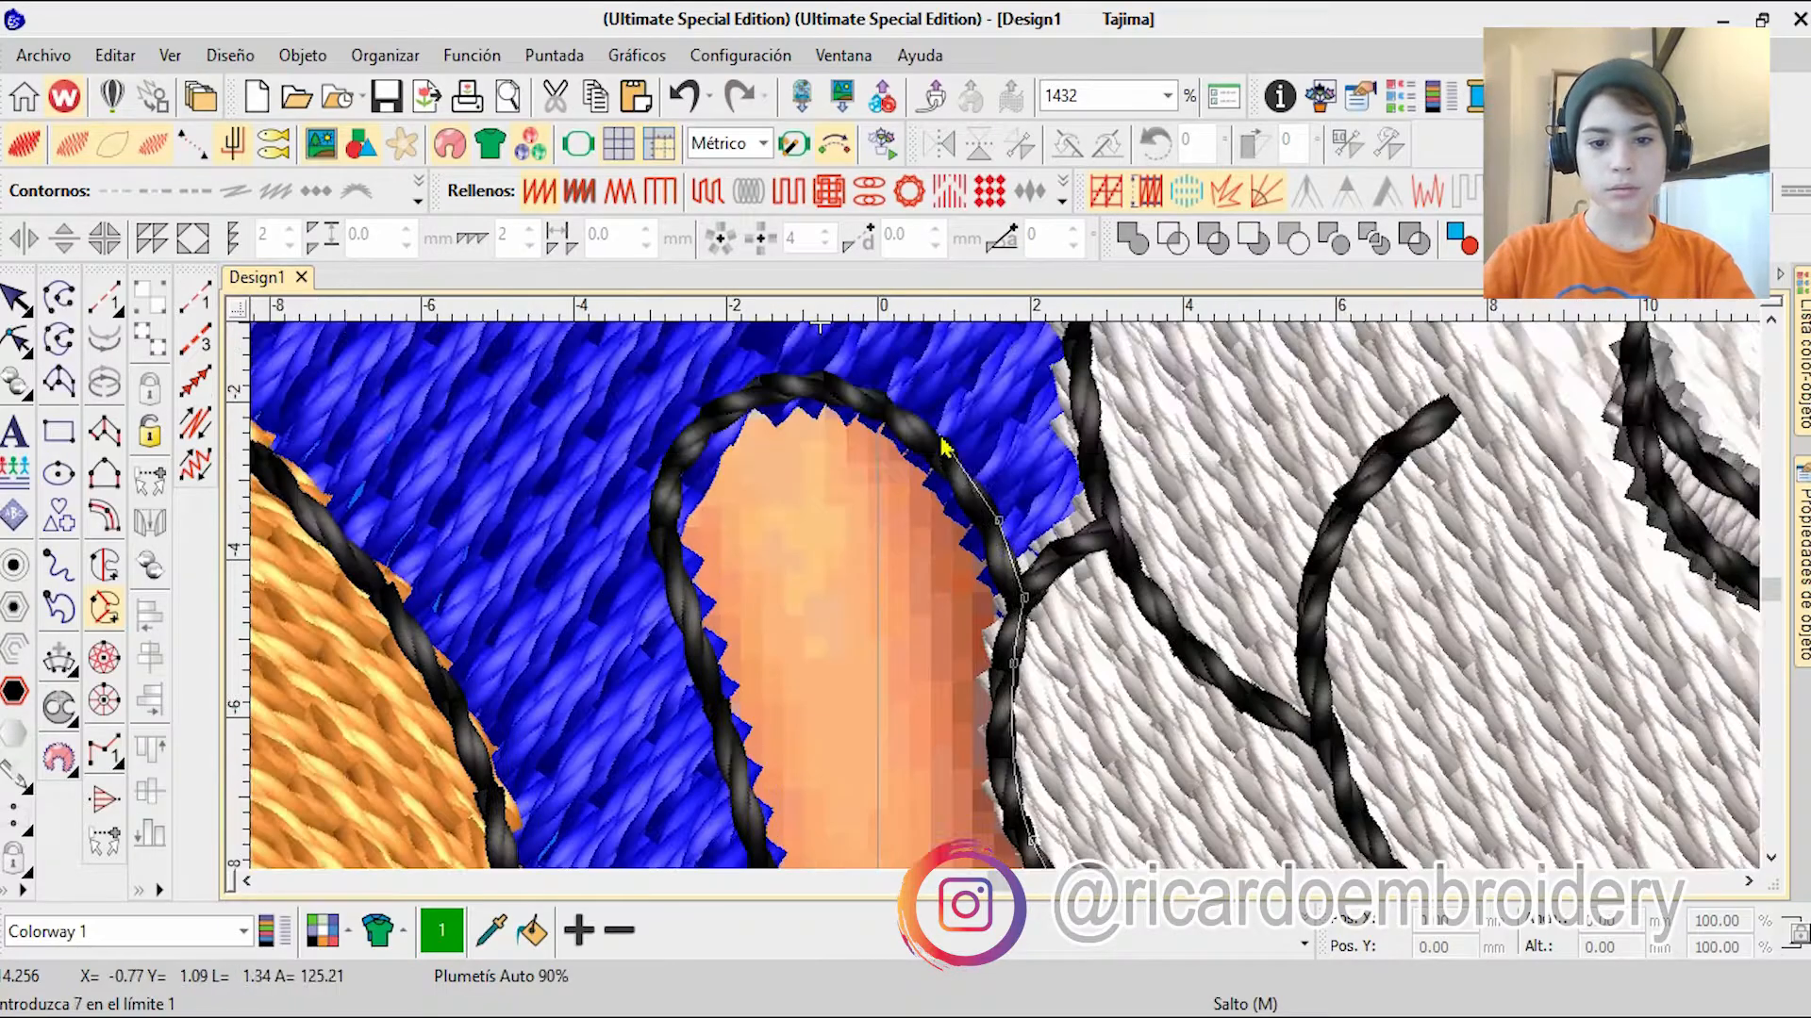
Step: Trace the forearm's inner side and rounded lower end, close the boundary, define its stitch angle and generate the fill
{"action": "right_click", "coordinate": [933, 432]}
{"action": "right_click", "coordinate": [888, 499]}
{"action": "right_click", "coordinate": [782, 808]}
{"action": "right_click", "coordinate": [992, 785]}
{"action": "right_click", "coordinate": [1018, 849]}
{"action": "right_click", "coordinate": [1028, 847]}
{"action": "right_click", "coordinate": [1051, 789]}
{"action": "right_click", "coordinate": [1164, 741]}
{"action": "right_click", "coordinate": [1291, 647]}
{"action": "right_click", "coordinate": [1390, 516]}
{"action": "left_click", "coordinate": [1230, 458]}
{"action": "scroll", "coordinate": [987, 482], "scroll_direction": "down", "scroll_amount": 3}
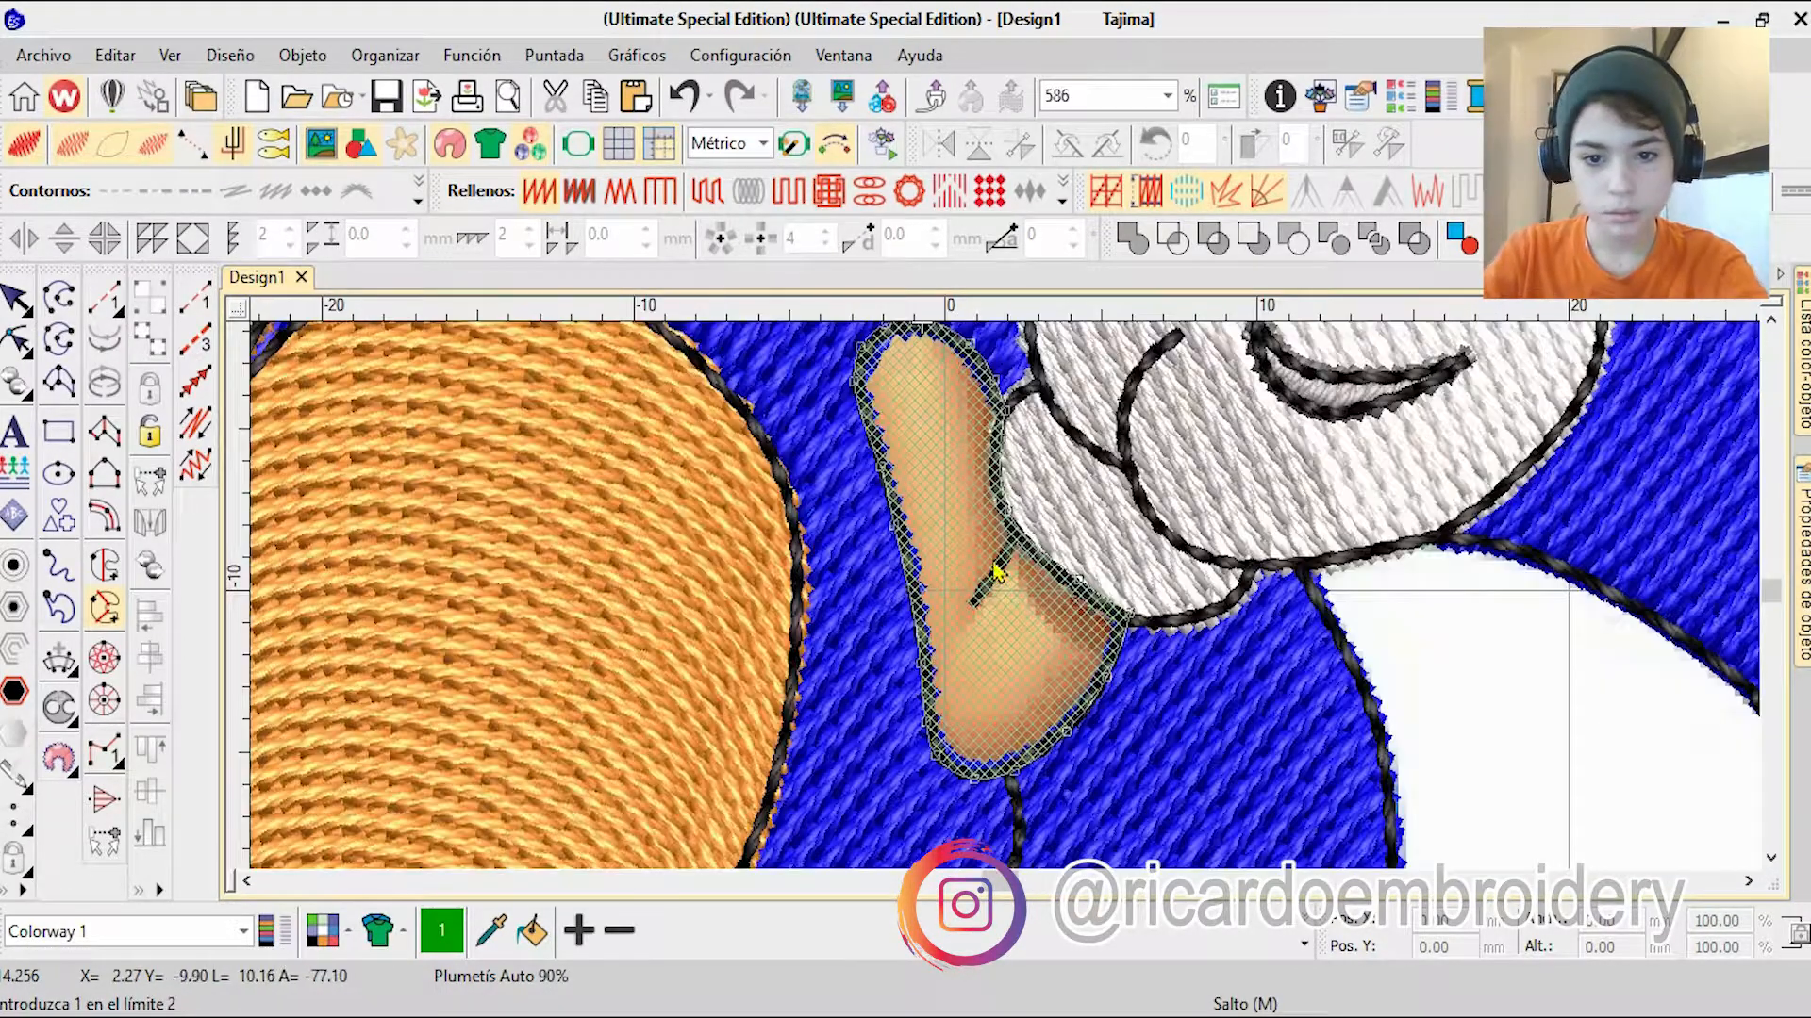
{"action": "key", "text": "Return"}
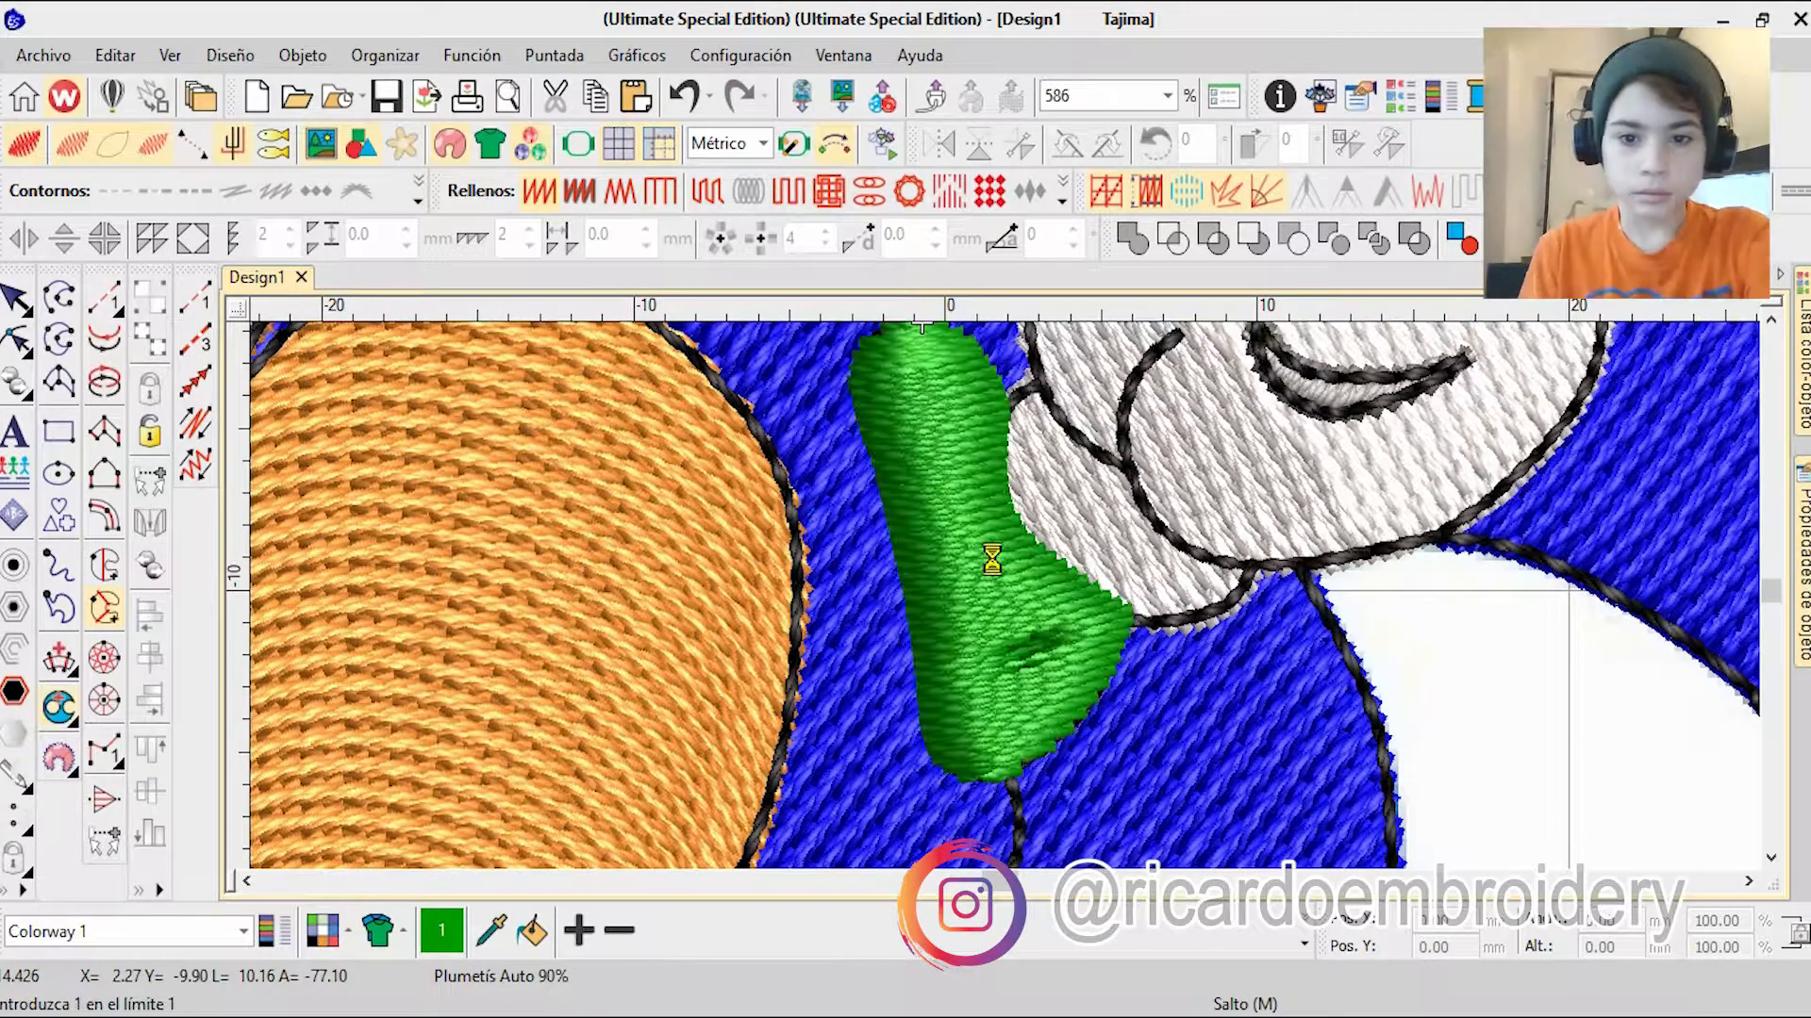
{"action": "left_click_drag", "start_coordinate": [972, 792], "coordinate": [1386, 634]}
{"action": "key", "text": "Return"}
Step: Colour the forearm fill orange, place it after the other orange fills in the stitching sequence and deselect it
{"action": "scroll", "coordinate": [1313, 757], "scroll_direction": "down", "scroll_amount": 2}
{"action": "mouse_move", "coordinate": [1803, 366]}
{"action": "left_click", "coordinate": [1304, 944]}
{"action": "left_click", "coordinate": [1031, 835]}
{"action": "scroll", "coordinate": [629, 638], "scroll_direction": "down", "scroll_amount": 1}
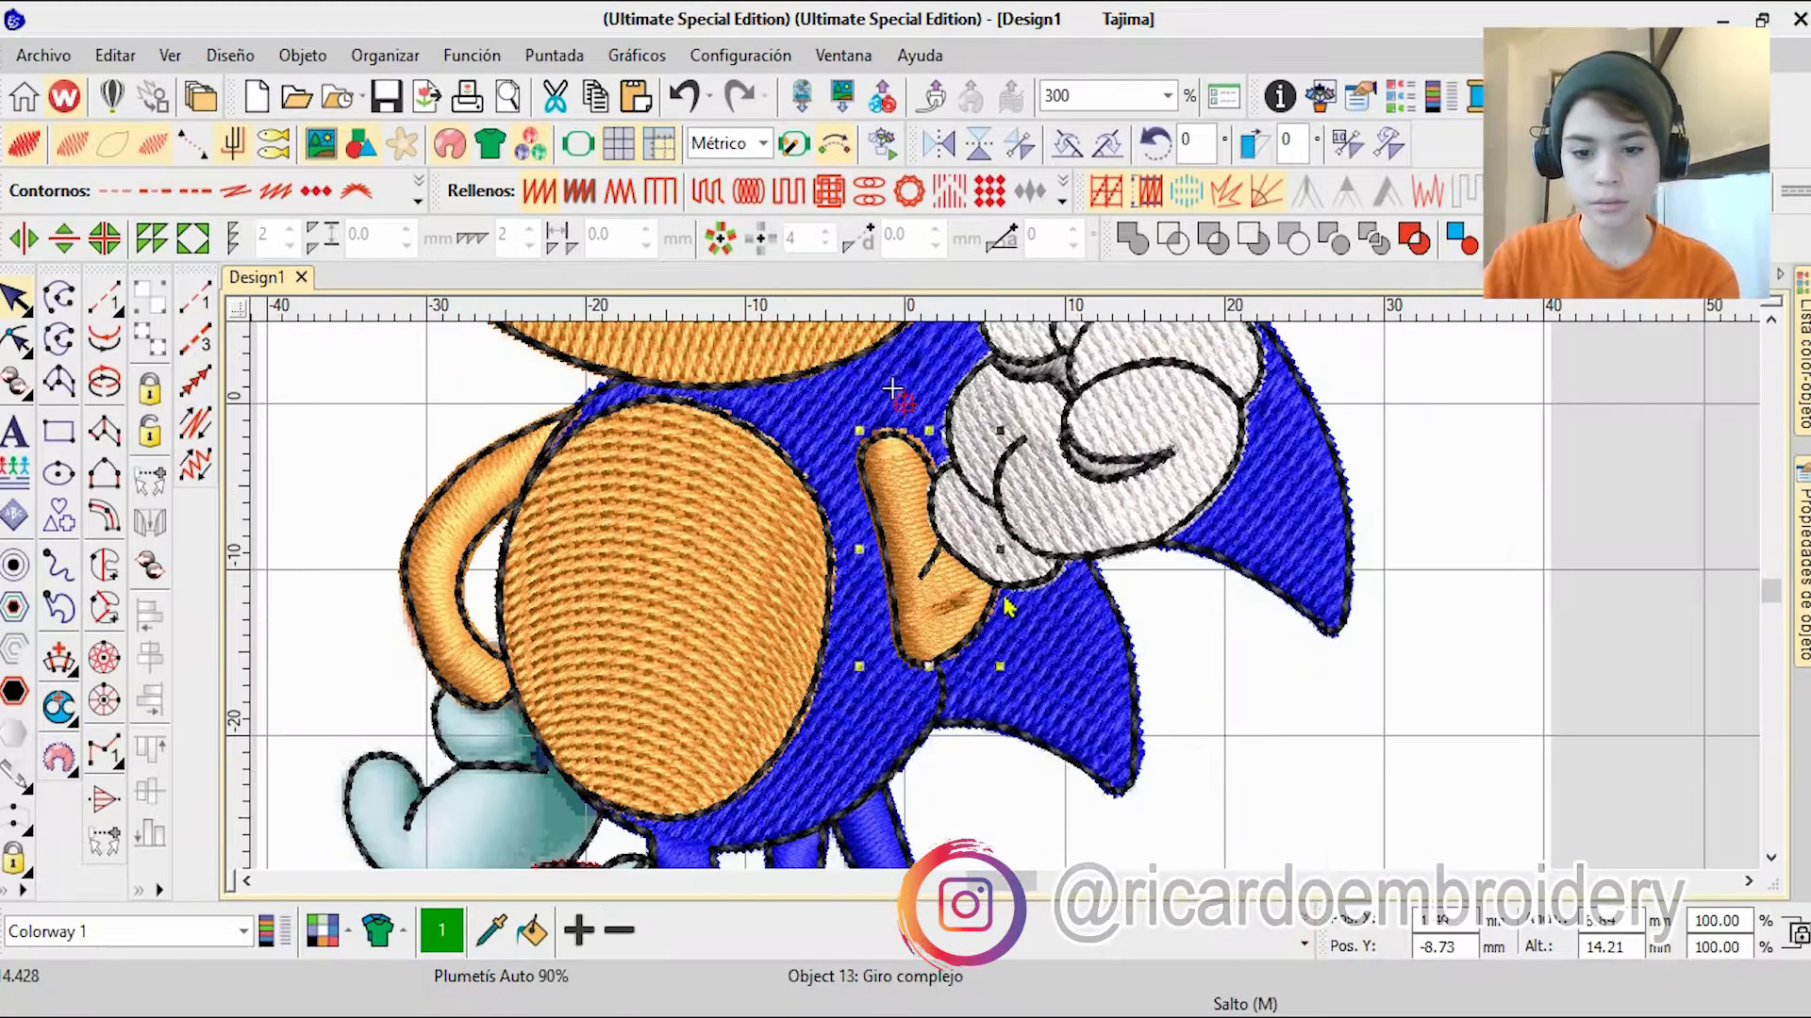
{"action": "left_click", "coordinate": [1483, 731]}
Step: Reshape the forearm fill by adjusting its stitch angle lines and boundary points
{"action": "left_click", "coordinate": [900, 537]}
{"action": "left_click", "coordinate": [15, 341]}
{"action": "scroll", "coordinate": [758, 339], "scroll_direction": "up", "scroll_amount": 4}
{"action": "left_click_drag", "start_coordinate": [1121, 624], "coordinate": [1219, 672]}
{"action": "scroll", "coordinate": [1177, 636], "scroll_direction": "down", "scroll_amount": 1}
{"action": "left_click_drag", "start_coordinate": [867, 707], "coordinate": [900, 809]}
{"action": "left_click_drag", "start_coordinate": [1008, 782], "coordinate": [1085, 609]}
{"action": "left_click_drag", "start_coordinate": [911, 341], "coordinate": [909, 329]}
{"action": "left_click_drag", "start_coordinate": [817, 441], "coordinate": [986, 479]}
{"action": "left_click_drag", "start_coordinate": [984, 796], "coordinate": [1034, 571]}
{"action": "left_click_drag", "start_coordinate": [1037, 775], "coordinate": [1039, 792]}
{"action": "left_click_drag", "start_coordinate": [1028, 572], "coordinate": [1085, 545]}
{"action": "scroll", "coordinate": [1143, 650], "scroll_direction": "down", "scroll_amount": 3}
{"action": "key", "text": "Escape"}
Step: Start a complex fill on the rear glove, tracing along the arm's end, the cuff and around the thumb's outer edge
{"action": "scroll", "coordinate": [509, 745], "scroll_direction": "up", "scroll_amount": 2}
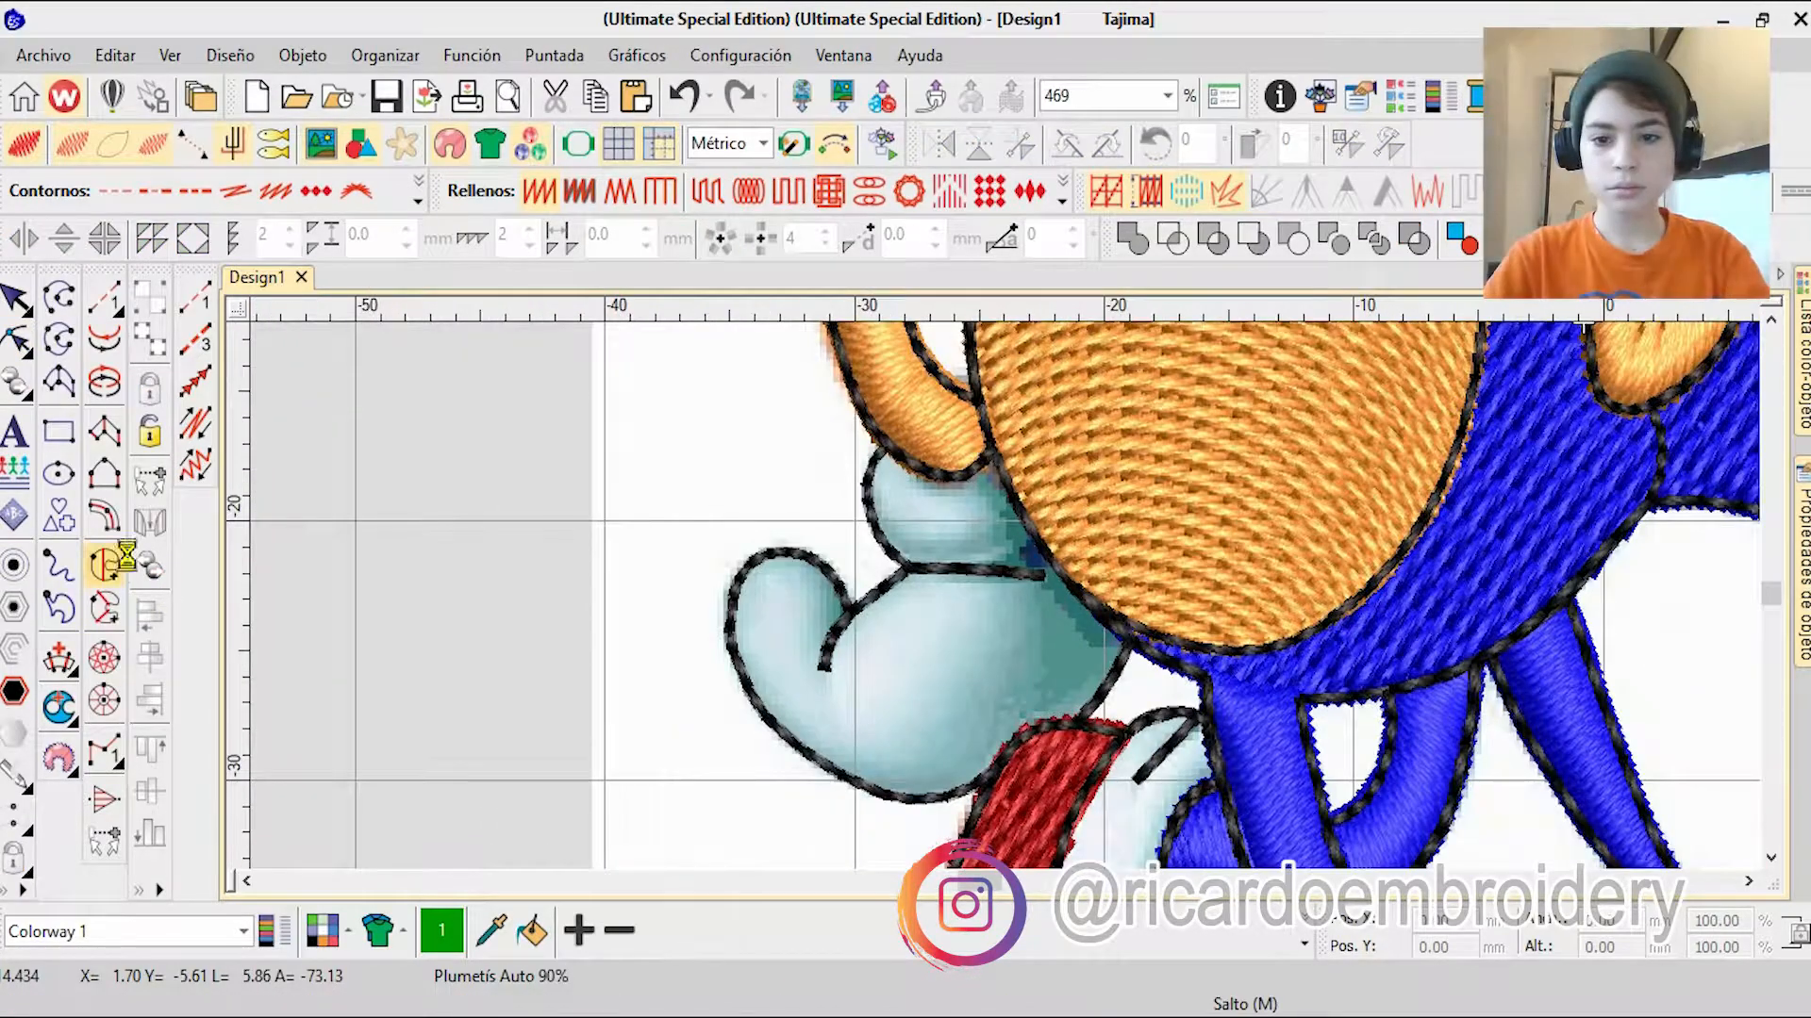
{"action": "scroll", "coordinate": [1018, 665], "scroll_direction": "up", "scroll_amount": 6}
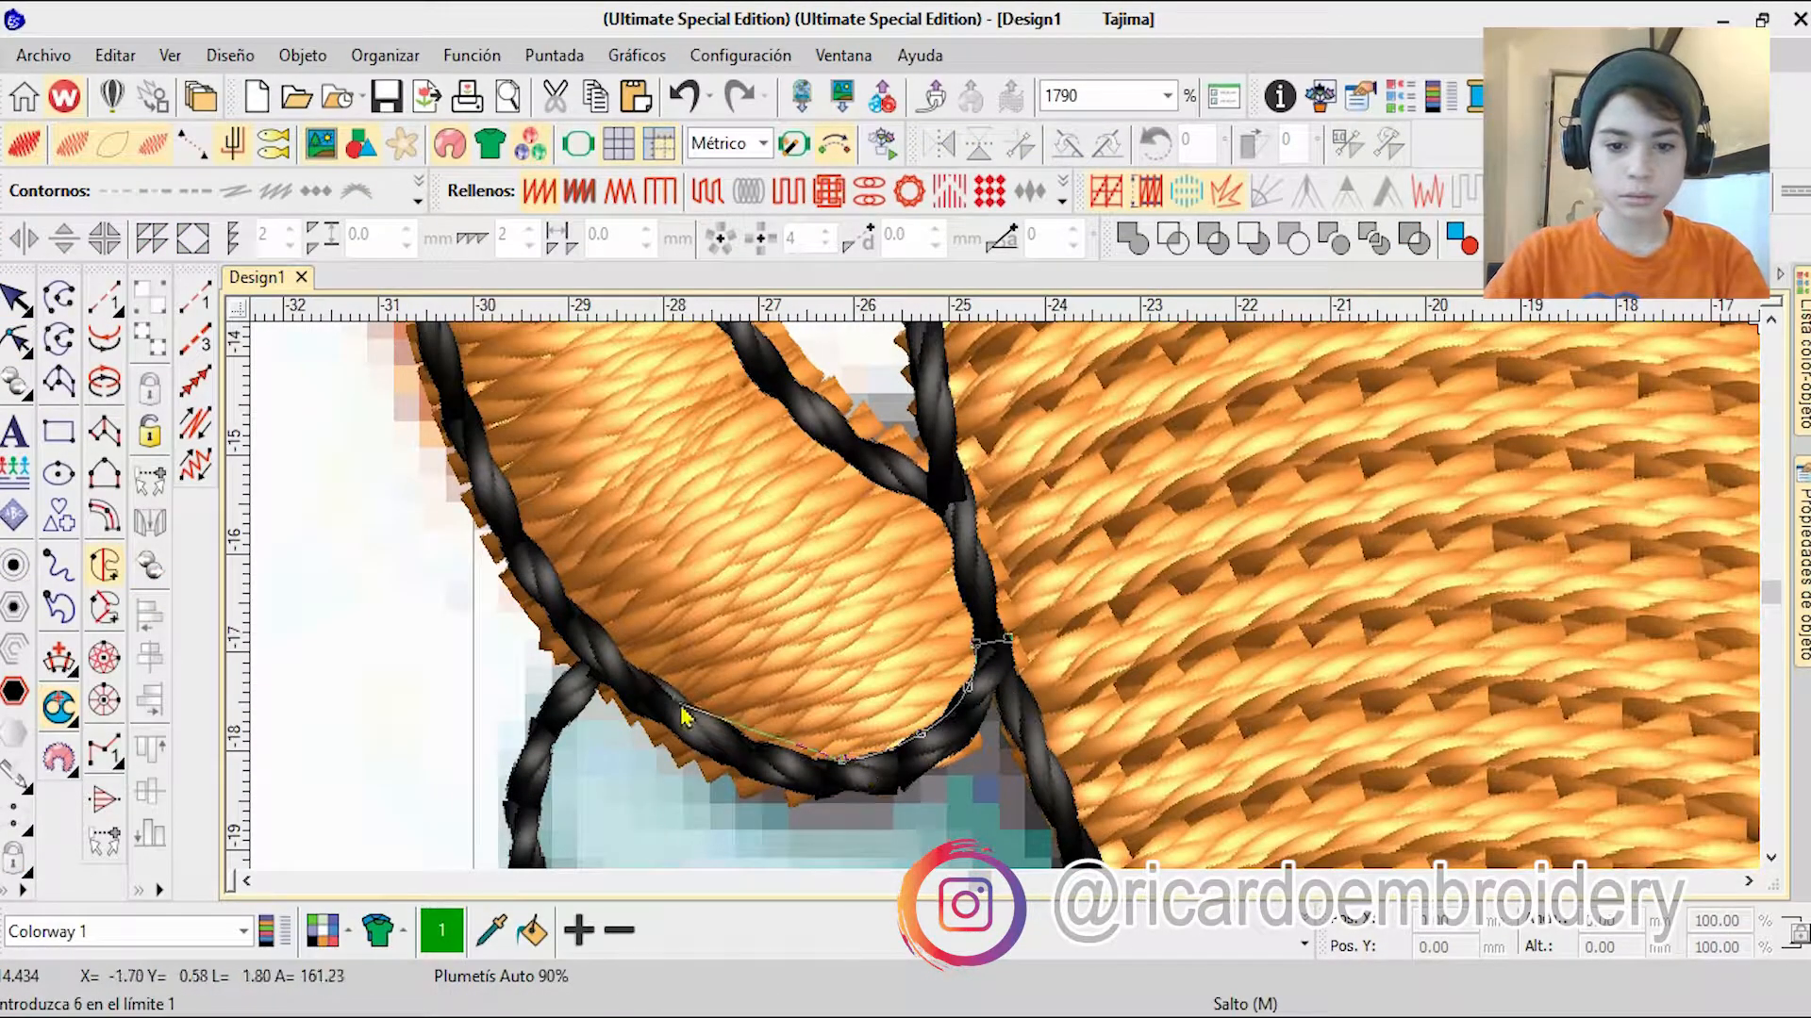
{"action": "right_click", "coordinate": [541, 713]}
{"action": "right_click", "coordinate": [511, 796]}
{"action": "right_click", "coordinate": [811, 830]}
{"action": "right_click", "coordinate": [945, 813]}
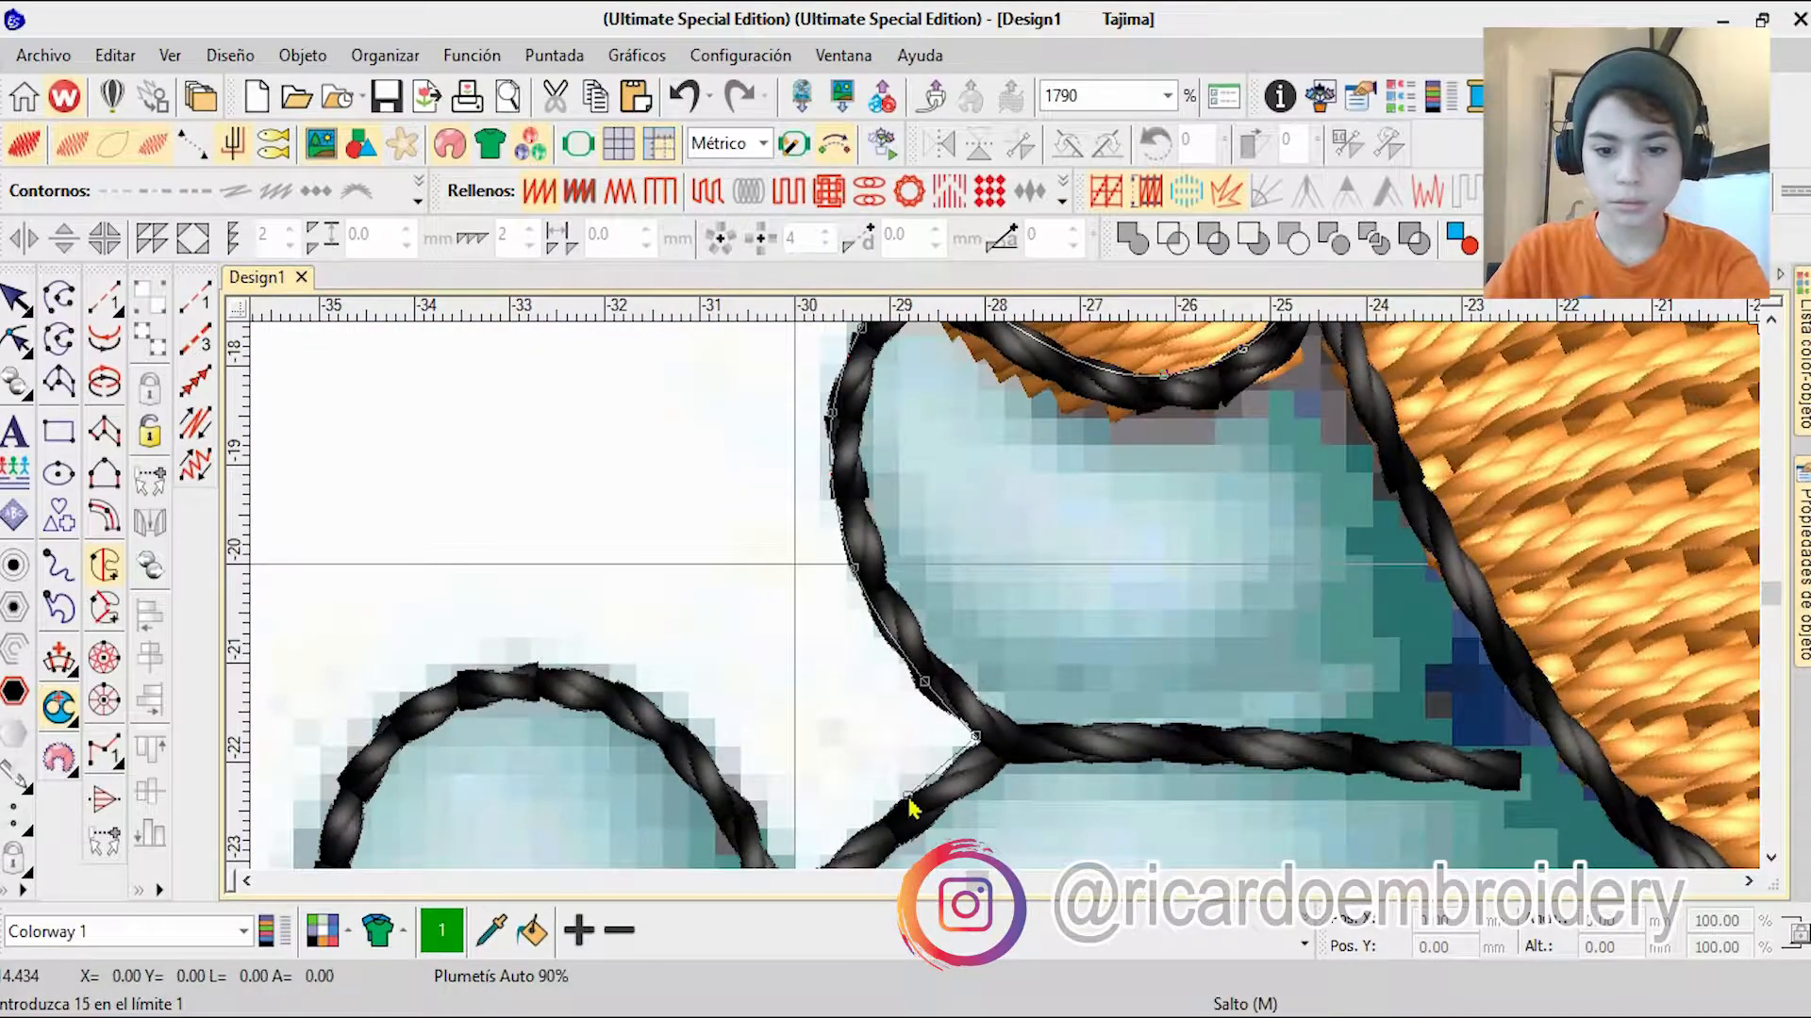
{"action": "right_click", "coordinate": [790, 863]}
{"action": "right_click", "coordinate": [391, 769]}
{"action": "right_click", "coordinate": [725, 819]}
{"action": "right_click", "coordinate": [984, 820]}
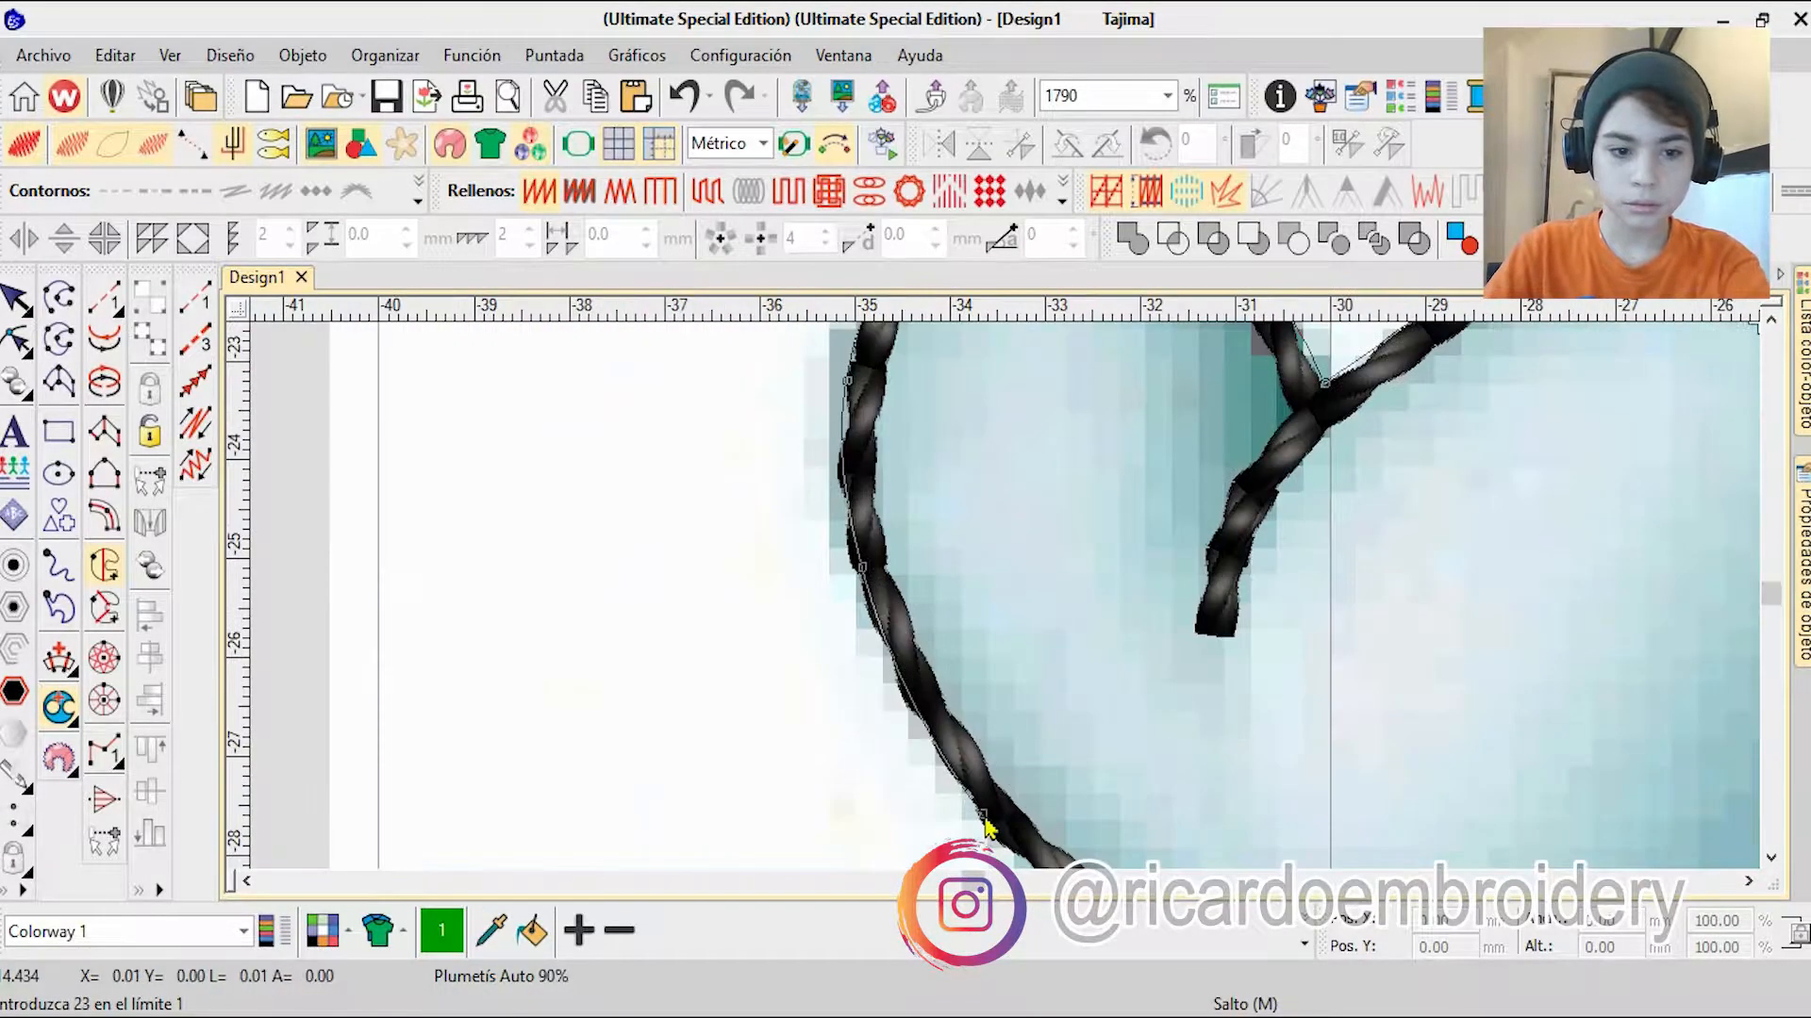
Step: Trace the rear glove's lower edge and the belly side, close the boundary and generate the fill
{"action": "scroll", "coordinate": [1000, 826], "scroll_direction": "down", "scroll_amount": 1}
{"action": "right_click", "coordinate": [1196, 726]}
{"action": "right_click", "coordinate": [1715, 654]}
{"action": "right_click", "coordinate": [1448, 544]}
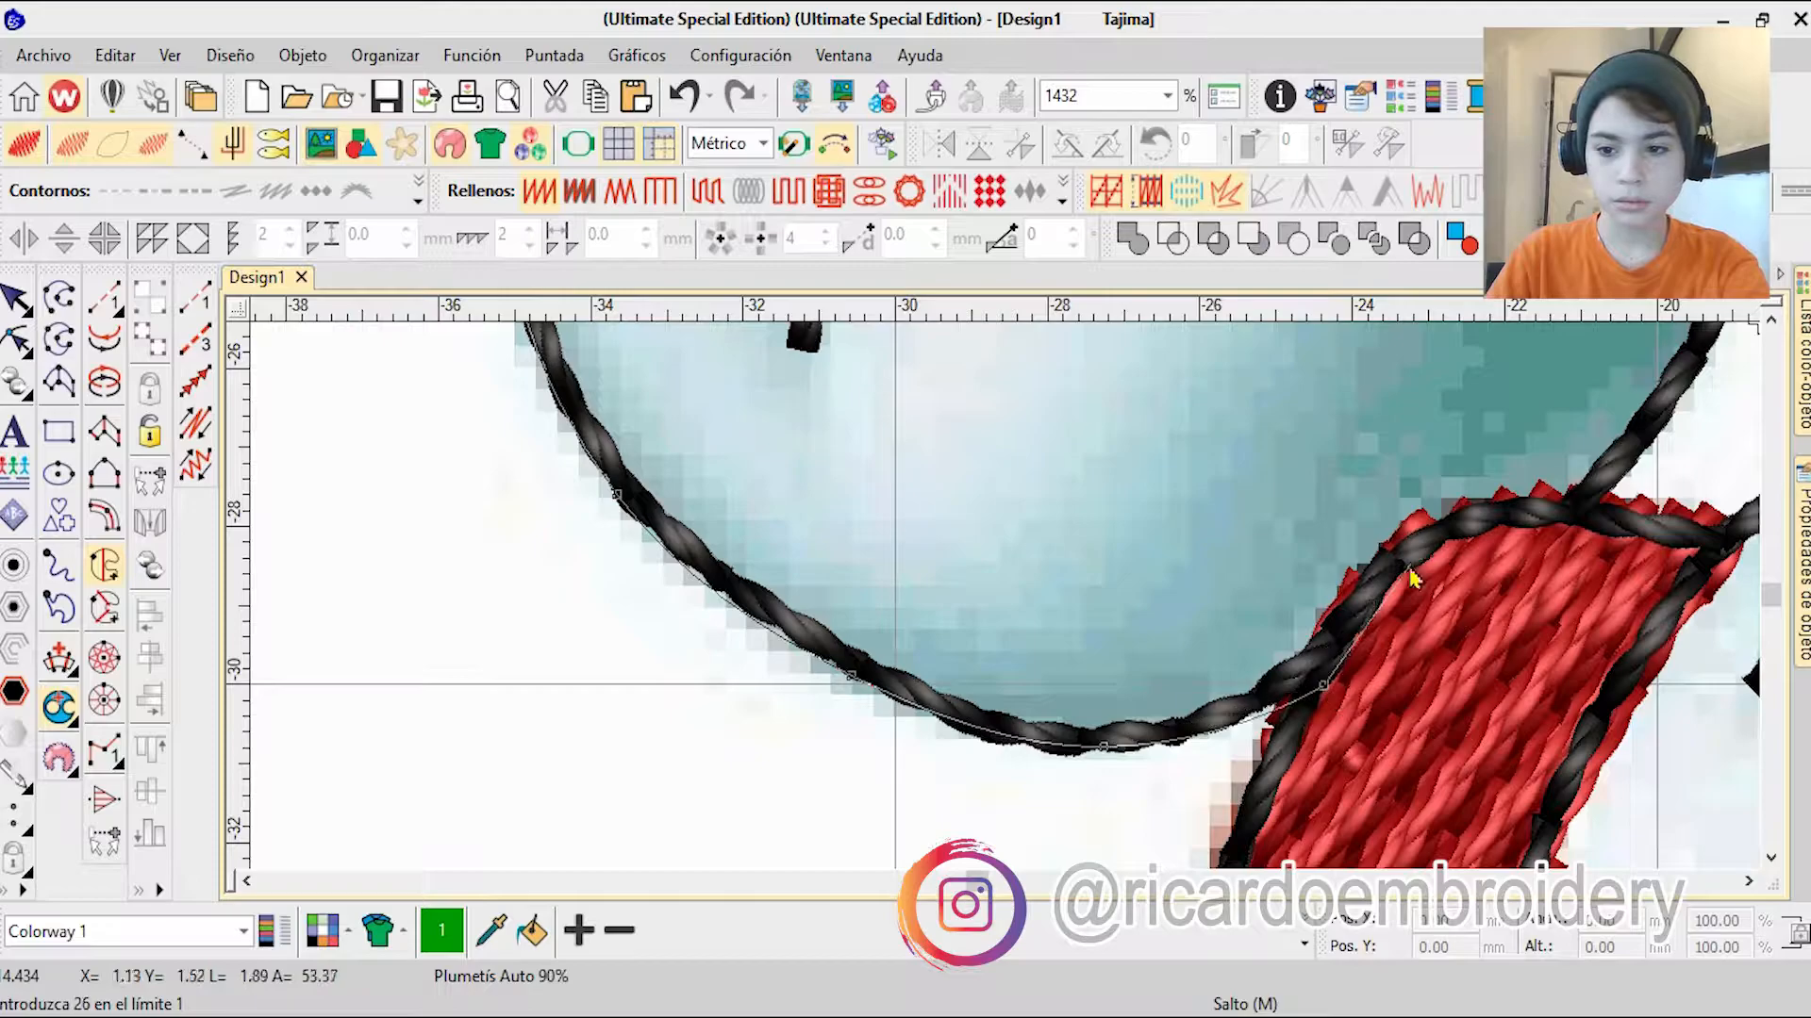
{"action": "right_click", "coordinate": [1178, 481]}
{"action": "left_click", "coordinate": [1214, 479]}
{"action": "right_click", "coordinate": [1087, 384]}
{"action": "right_click", "coordinate": [996, 485]}
{"action": "right_click", "coordinate": [953, 453]}
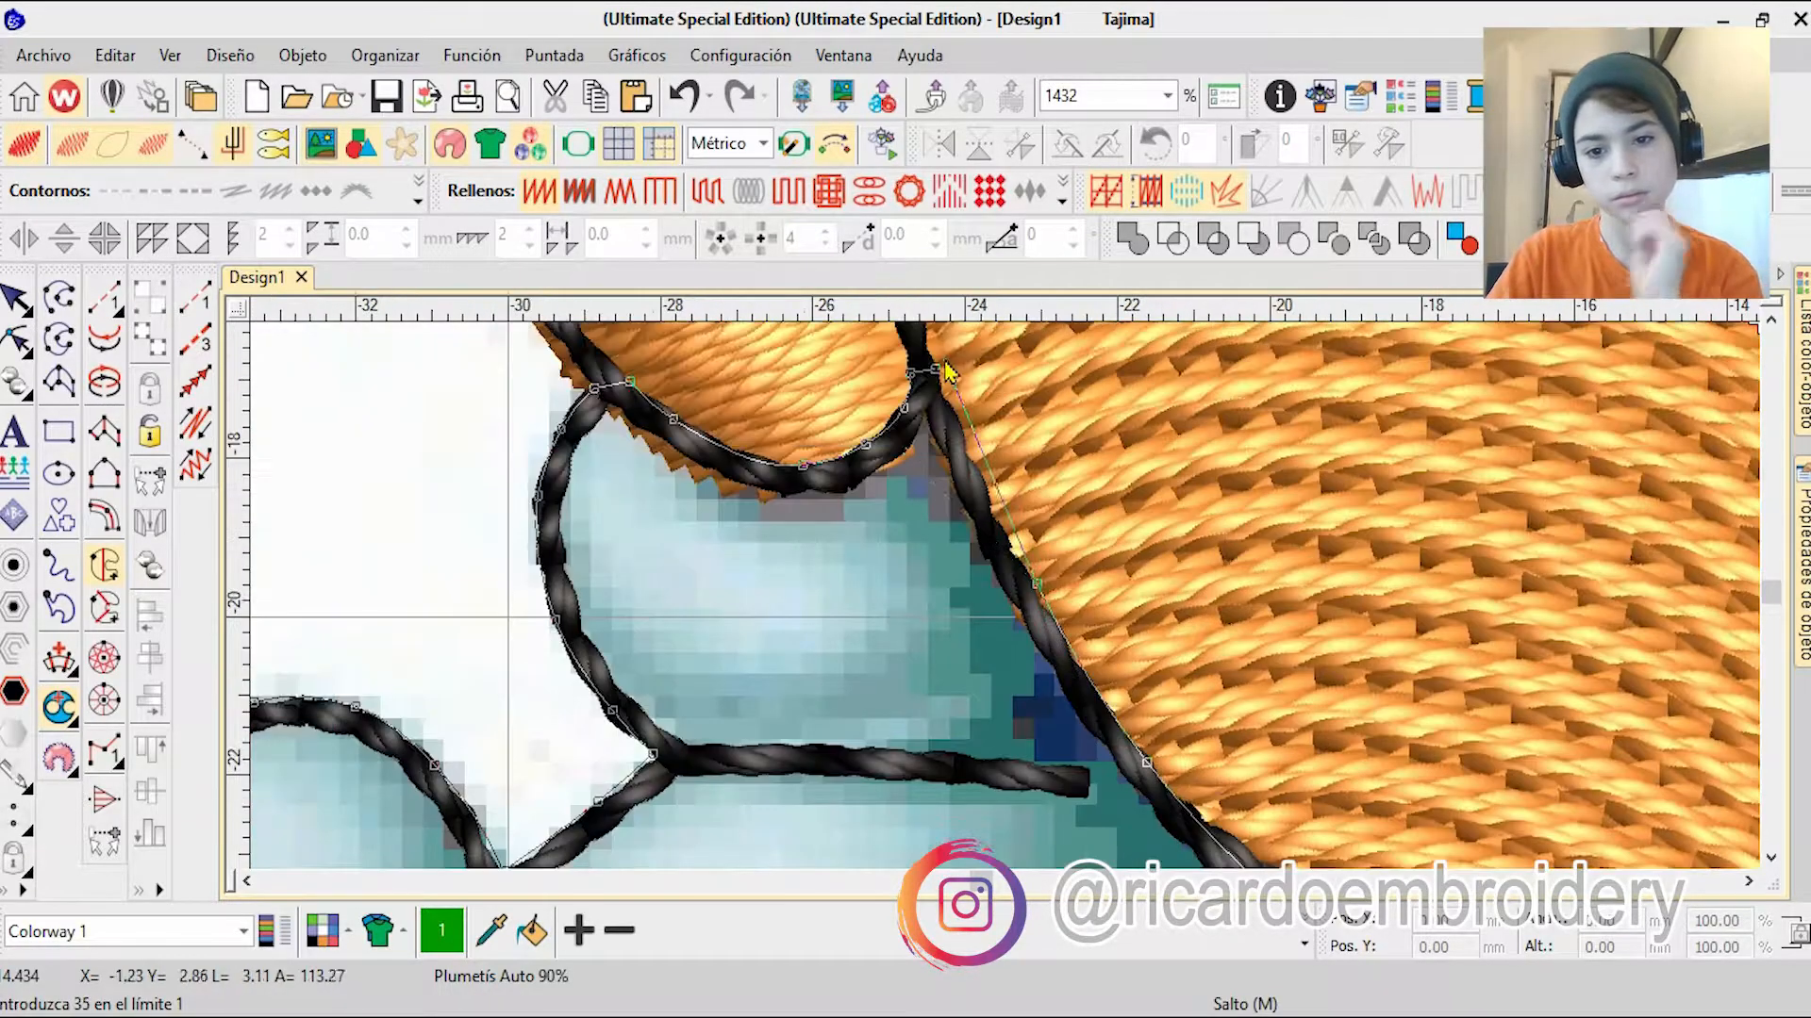
{"action": "left_click", "coordinate": [932, 360]}
{"action": "key", "text": "Return"}
Step: Move the rear glove fill up the stitching sequence to follow the other white fills
{"action": "scroll", "coordinate": [1007, 604], "scroll_direction": "down", "scroll_amount": 6}
{"action": "scroll", "coordinate": [1006, 608], "scroll_direction": "down", "scroll_amount": 2}
{"action": "mouse_move", "coordinate": [1802, 363]}
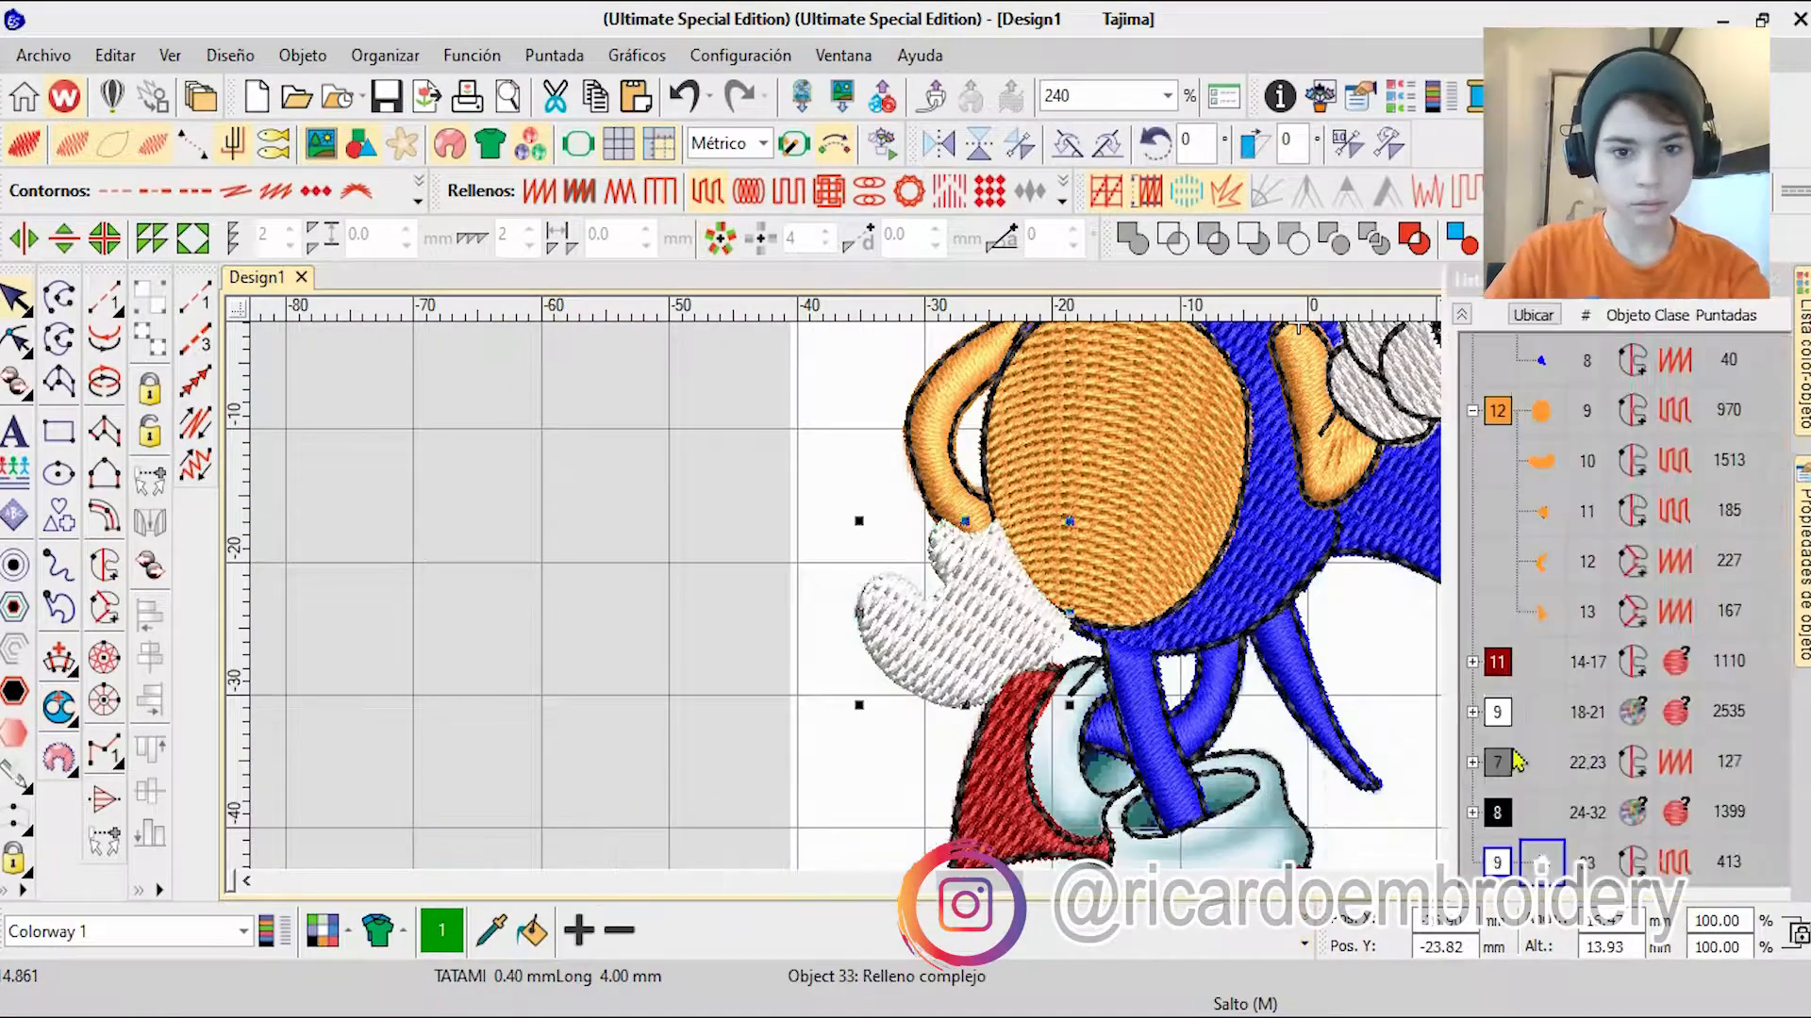
Step: Reshape the rear glove fill, setting its stitch angle to about 79°, and deselect it
{"action": "key", "text": "h"}
{"action": "left_click", "coordinate": [966, 520]}
{"action": "left_click_drag", "start_coordinate": [969, 524], "coordinate": [308, 765]}
{"action": "scroll", "coordinate": [1113, 581], "scroll_direction": "up", "scroll_amount": 5}
{"action": "scroll", "coordinate": [1113, 581], "scroll_direction": "down", "scroll_amount": 5}
{"action": "scroll", "coordinate": [785, 606], "scroll_direction": "up", "scroll_amount": 4}
{"action": "scroll", "coordinate": [1060, 745], "scroll_direction": "down", "scroll_amount": 1}
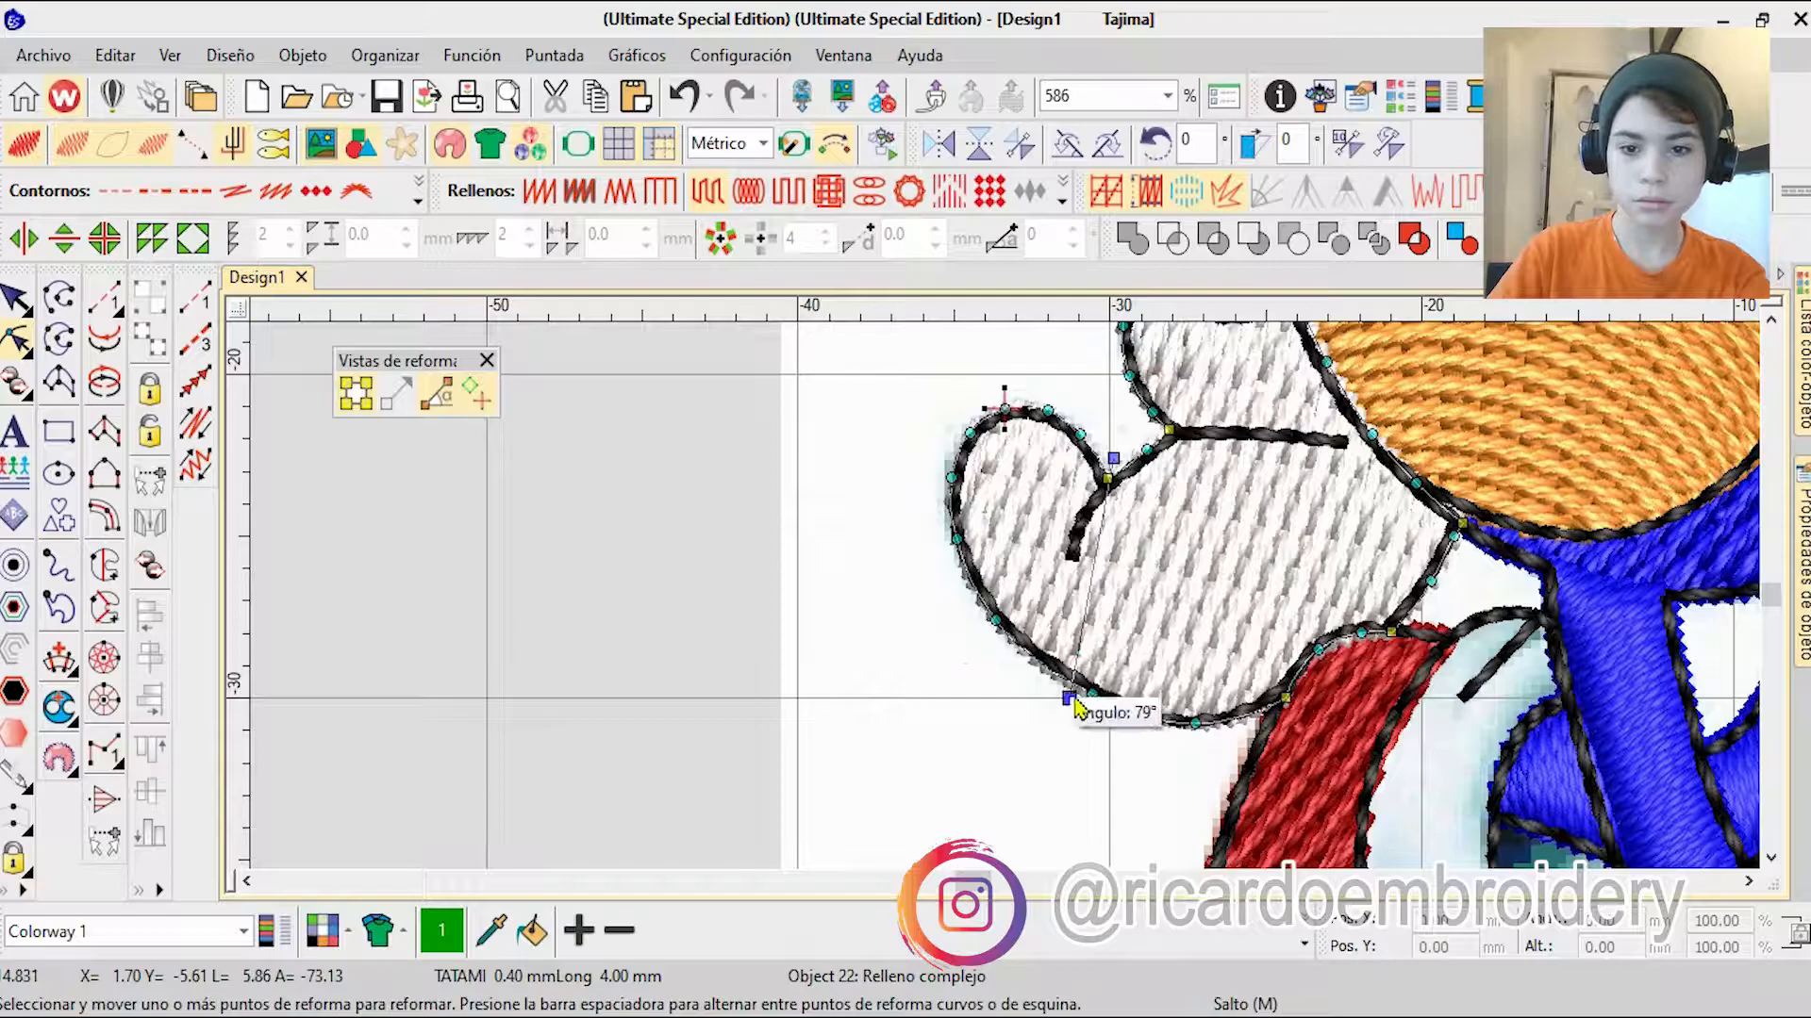
{"action": "scroll", "coordinate": [1068, 713], "scroll_direction": "down", "scroll_amount": 2}
{"action": "scroll", "coordinate": [811, 603], "scroll_direction": "down", "scroll_amount": 4}
{"action": "key", "text": "Escape"}
{"action": "key", "text": "d"}
{"action": "key", "text": "d"}
{"action": "scroll", "coordinate": [891, 728], "scroll_direction": "up", "scroll_amount": 7}
{"action": "left_click", "coordinate": [105, 437]}
{"action": "scroll", "coordinate": [900, 603], "scroll_direction": "up", "scroll_amount": 4}
{"action": "scroll", "coordinate": [902, 609], "scroll_direction": "down", "scroll_amount": 1}
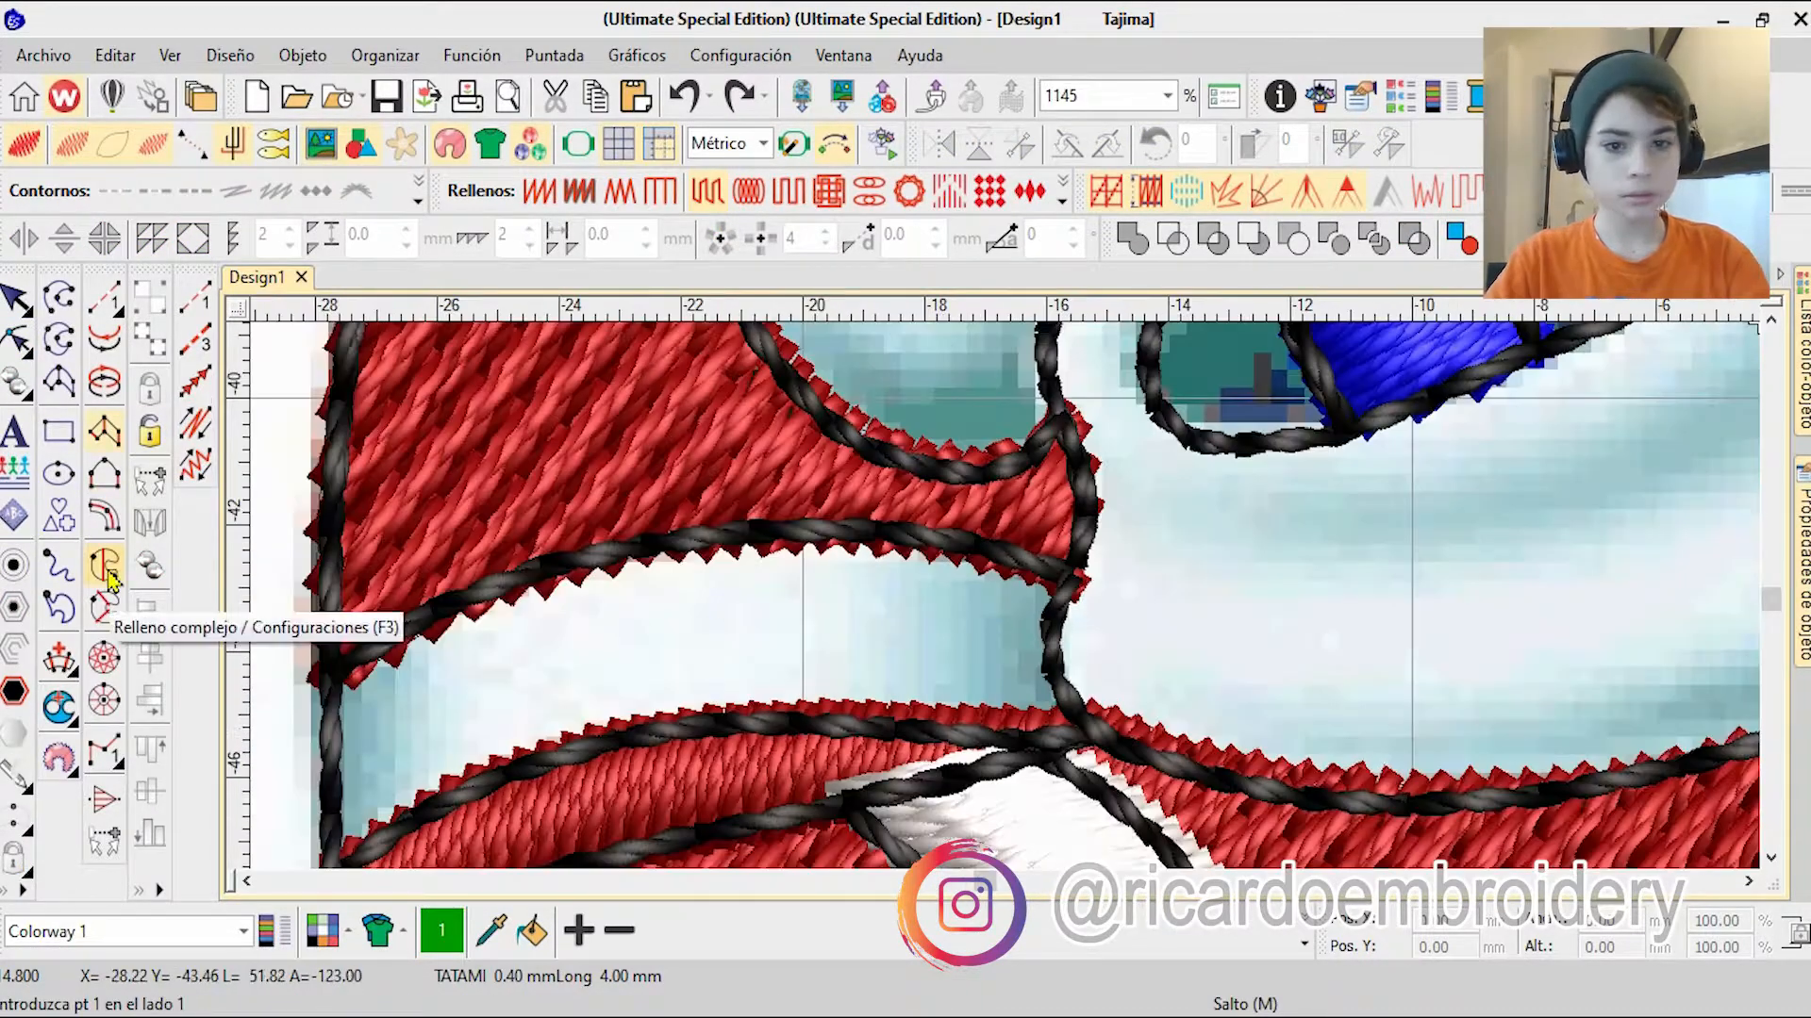
Step: Start a complex fill on the white band of the rear shoe, tracing its upper edge to the outer corner
{"action": "left_click", "coordinate": [108, 566]}
{"action": "scroll", "coordinate": [1010, 607], "scroll_direction": "up", "scroll_amount": 4}
{"action": "left_click", "coordinate": [1216, 693]}
{"action": "right_click", "coordinate": [1054, 646]}
{"action": "left_click", "coordinate": [633, 569]}
{"action": "right_click", "coordinate": [535, 619]}
{"action": "right_click", "coordinate": [566, 627]}
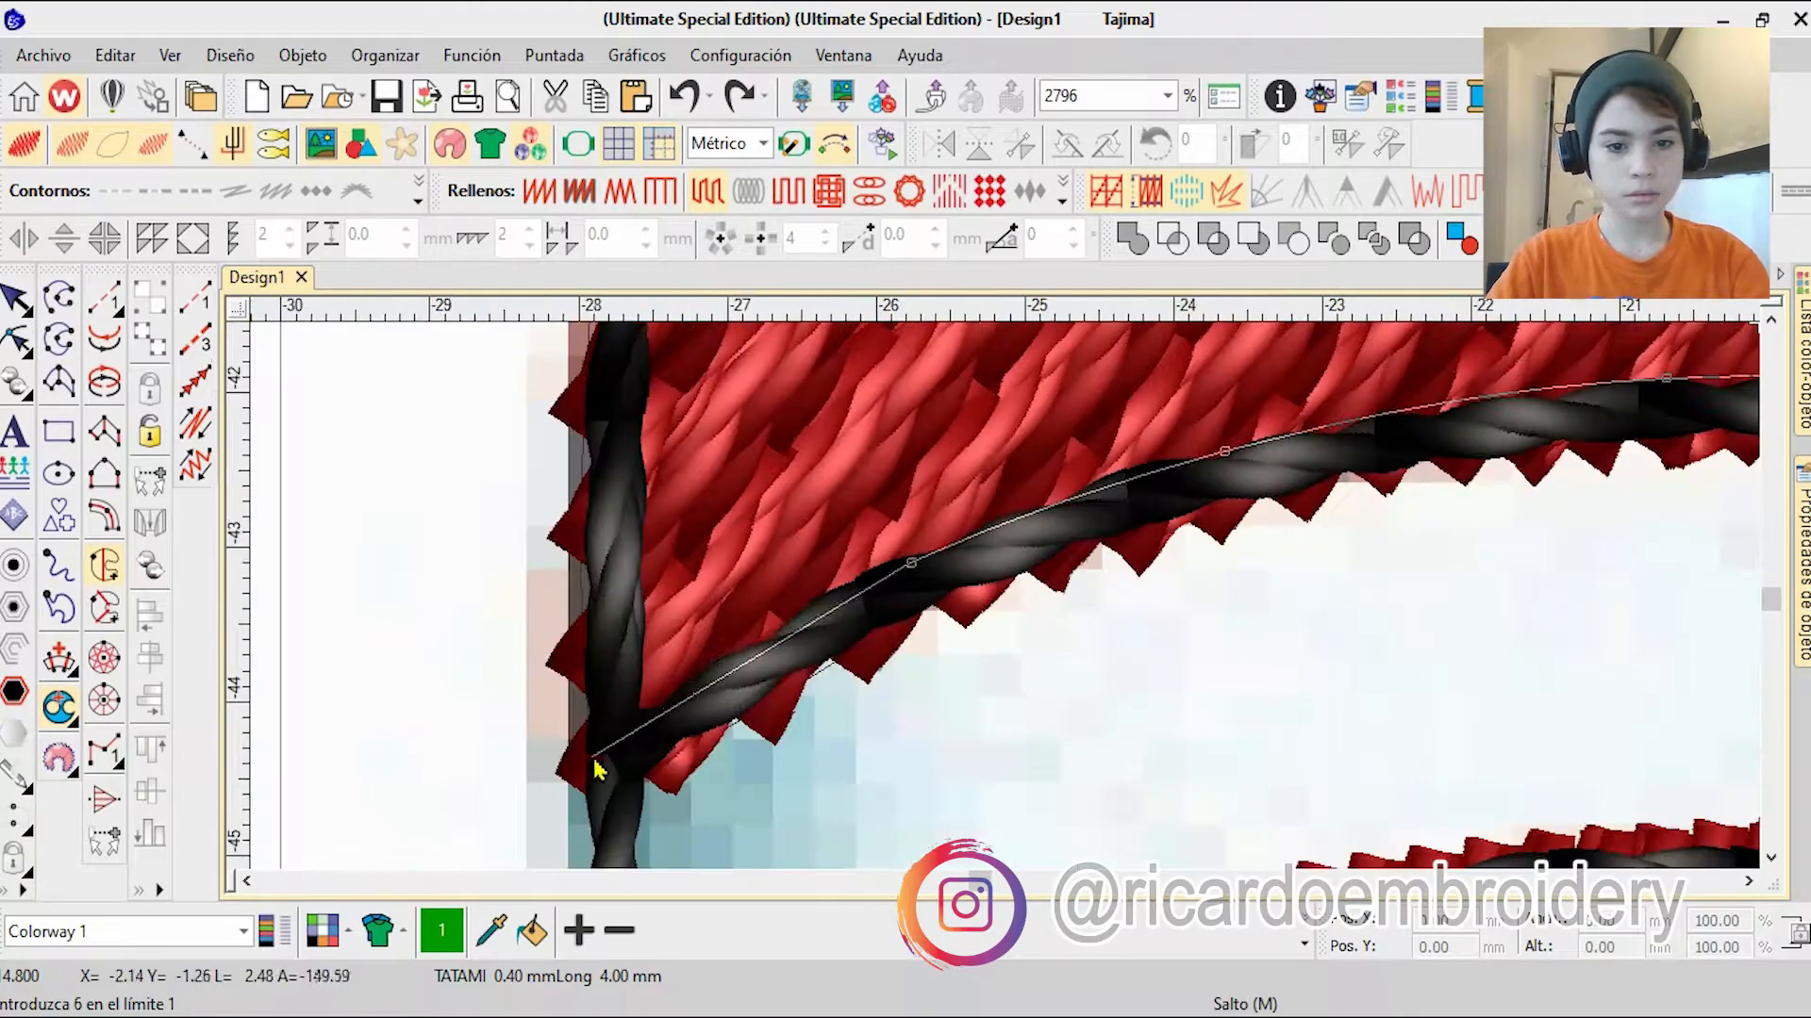
{"action": "left_click", "coordinate": [593, 754]}
Step: Trace the white band's outer end, lower edge and sock side, close the boundary and generate the fill
{"action": "right_click", "coordinate": [902, 727]}
{"action": "left_click", "coordinate": [970, 784]}
{"action": "left_click", "coordinate": [1031, 774]}
{"action": "right_click", "coordinate": [1443, 510]}
{"action": "left_click", "coordinate": [1554, 450]}
{"action": "scroll", "coordinate": [998, 599], "scroll_direction": "down", "scroll_amount": 8}
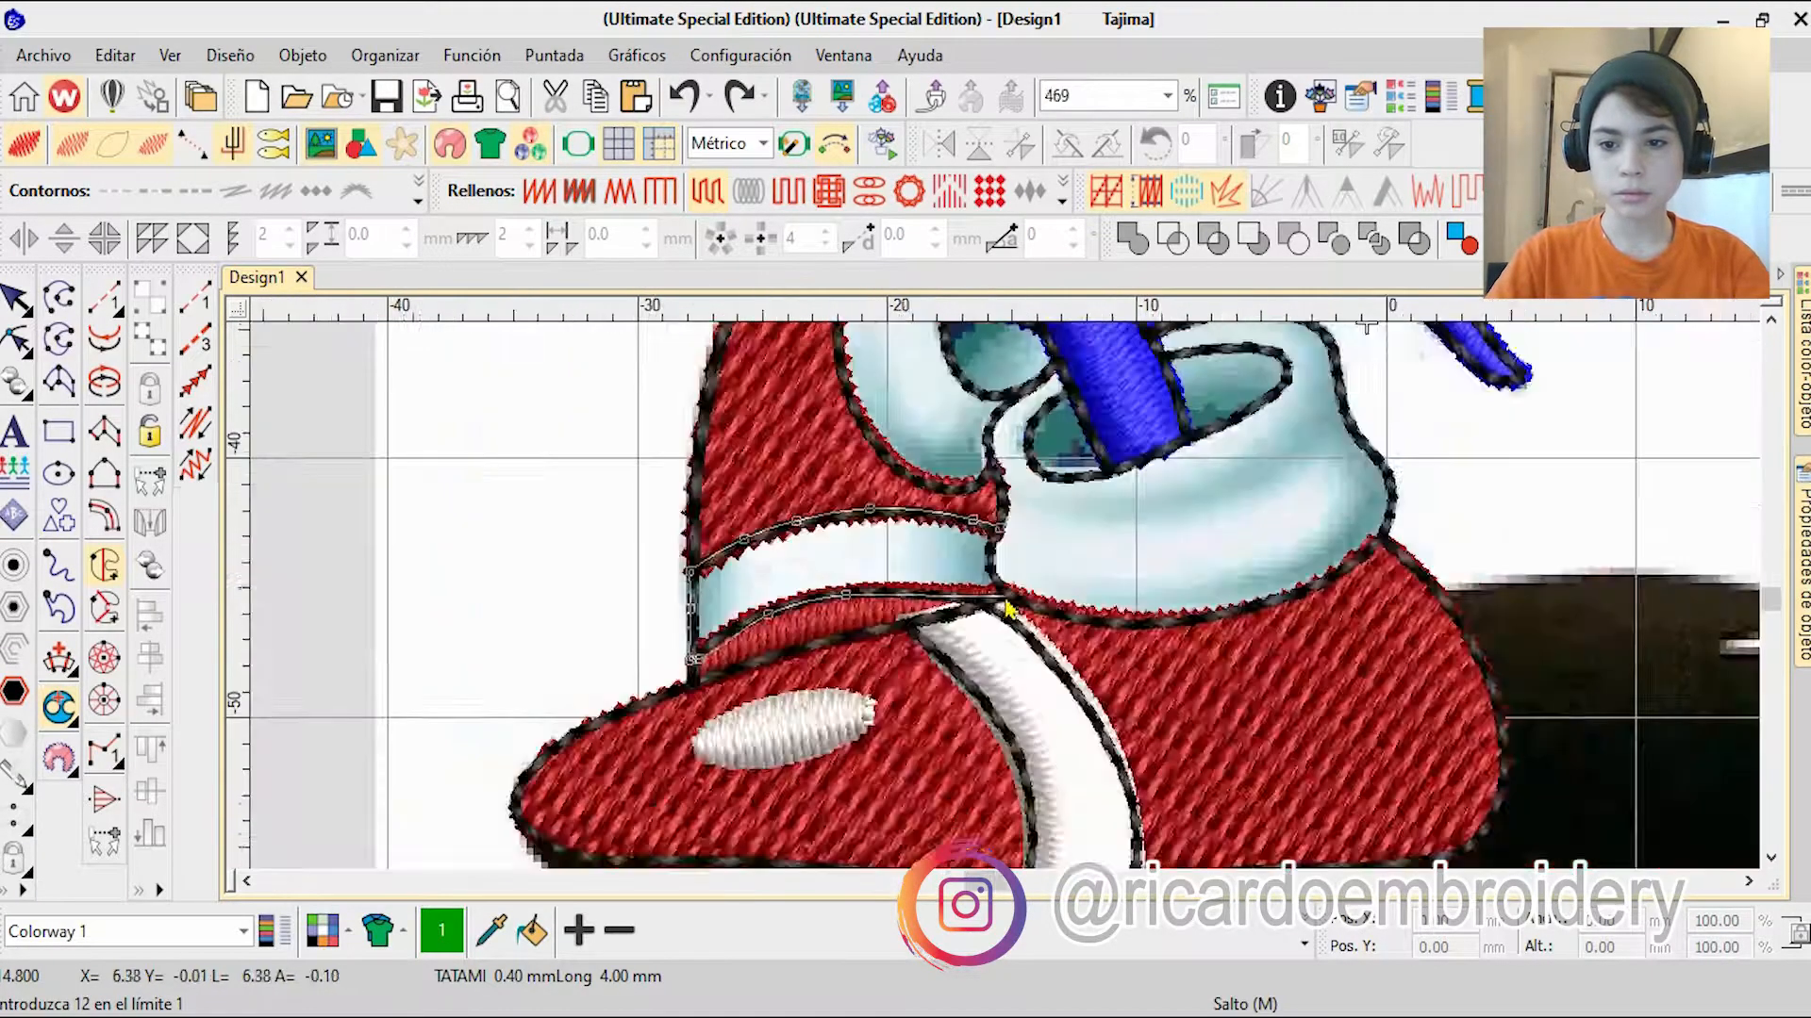
{"action": "scroll", "coordinate": [976, 604], "scroll_direction": "up", "scroll_amount": 7}
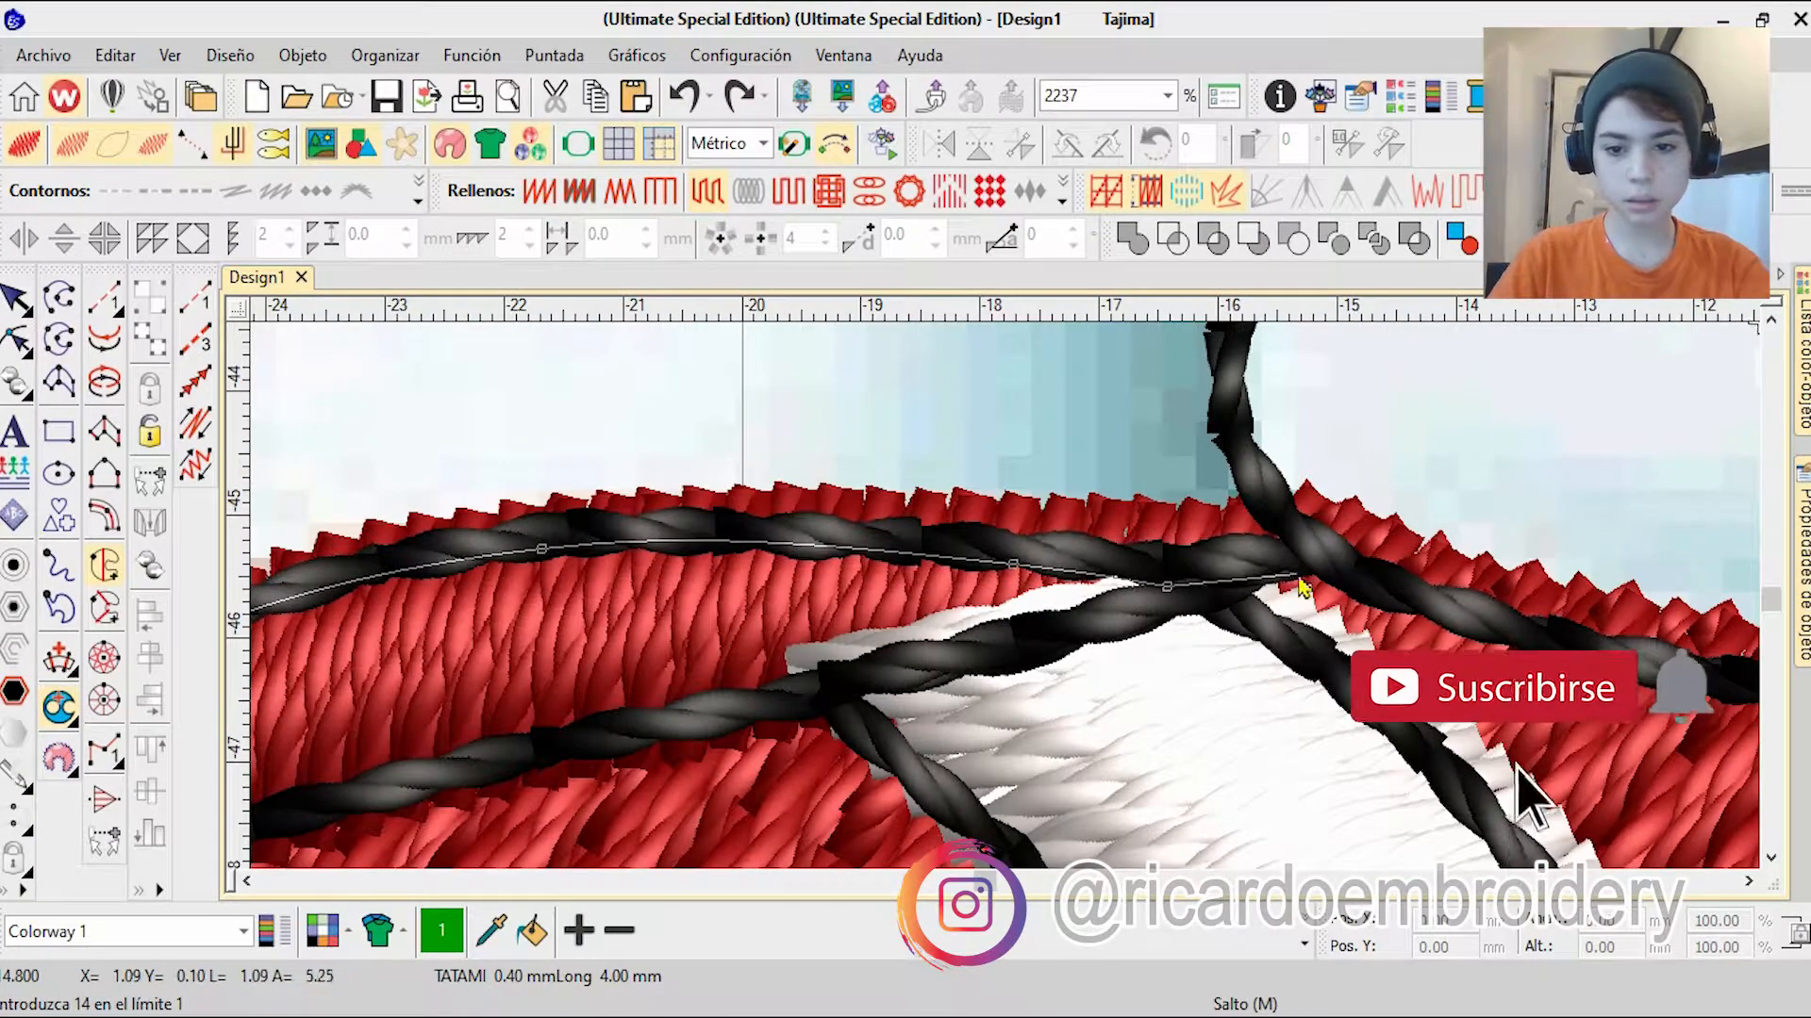
{"action": "left_click", "coordinate": [1328, 532]}
{"action": "right_click", "coordinate": [1229, 432]}
{"action": "left_click", "coordinate": [1211, 332]}
{"action": "key", "text": "Return"}
Step: Colour the band fill white and move it up the stitching sequence after the other white fills
{"action": "scroll", "coordinate": [1003, 603], "scroll_direction": "down", "scroll_amount": 13}
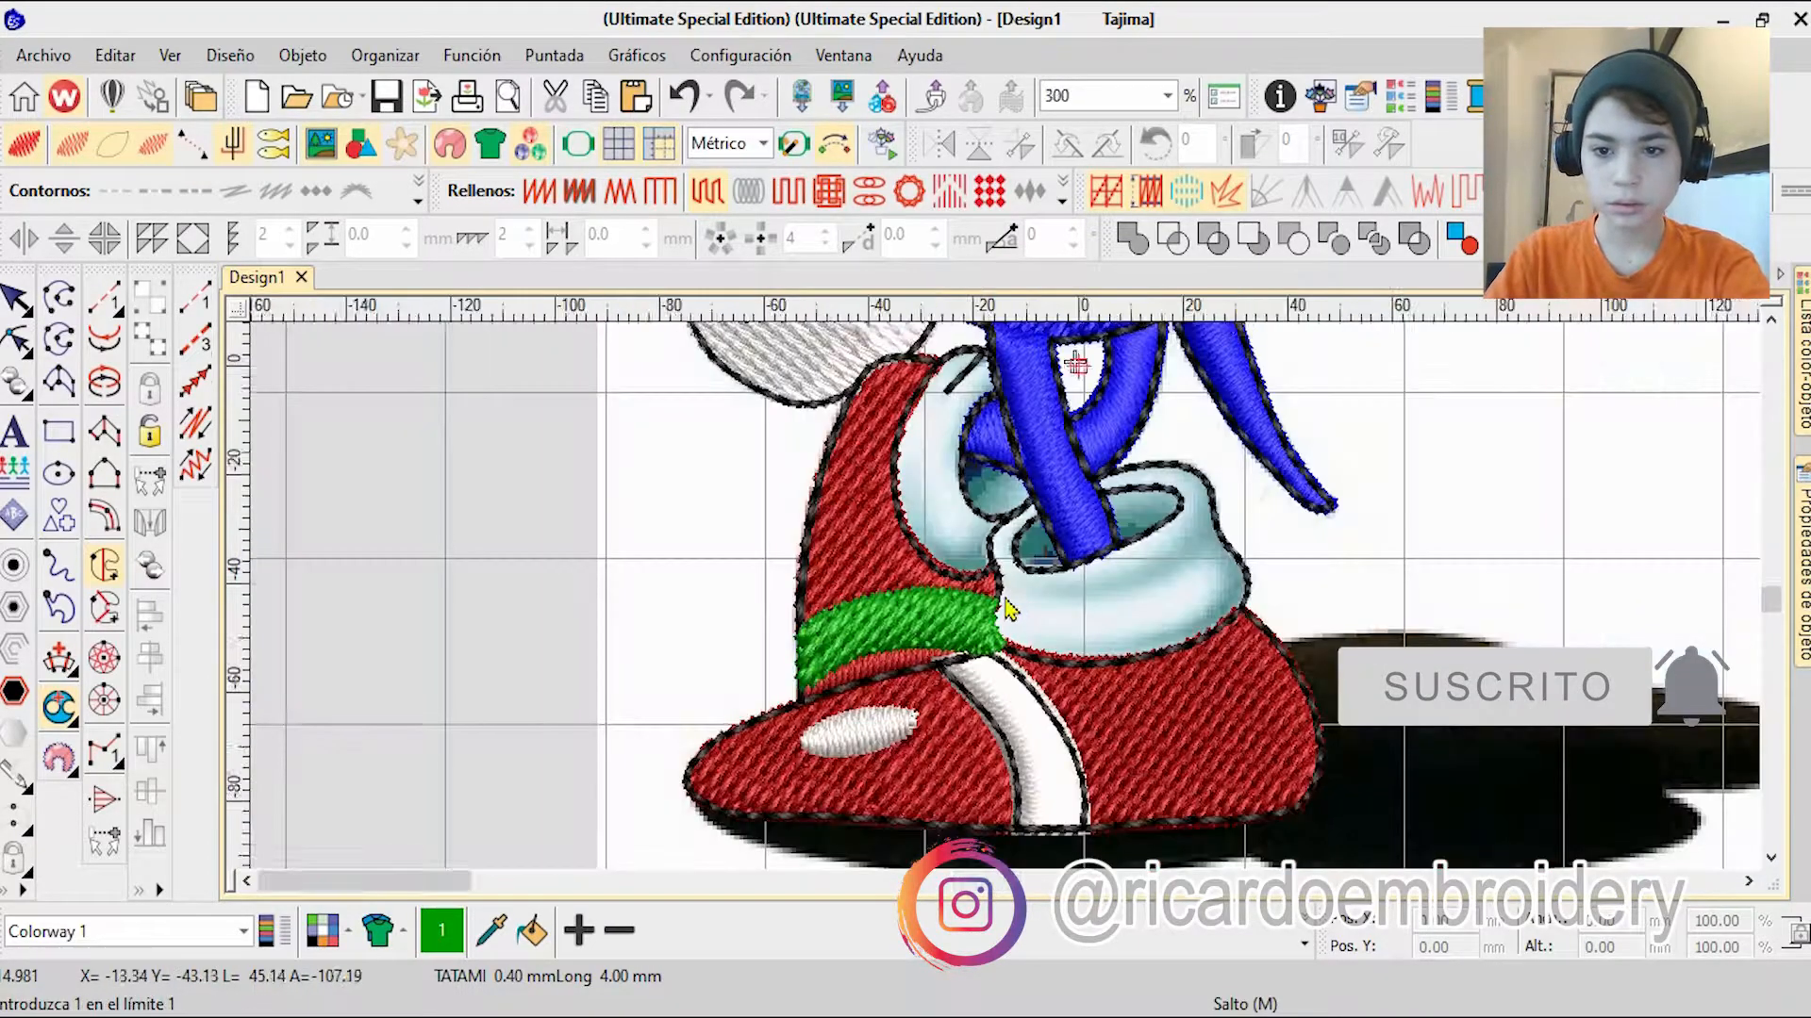
{"action": "scroll", "coordinate": [943, 736], "scroll_direction": "up", "scroll_amount": 3}
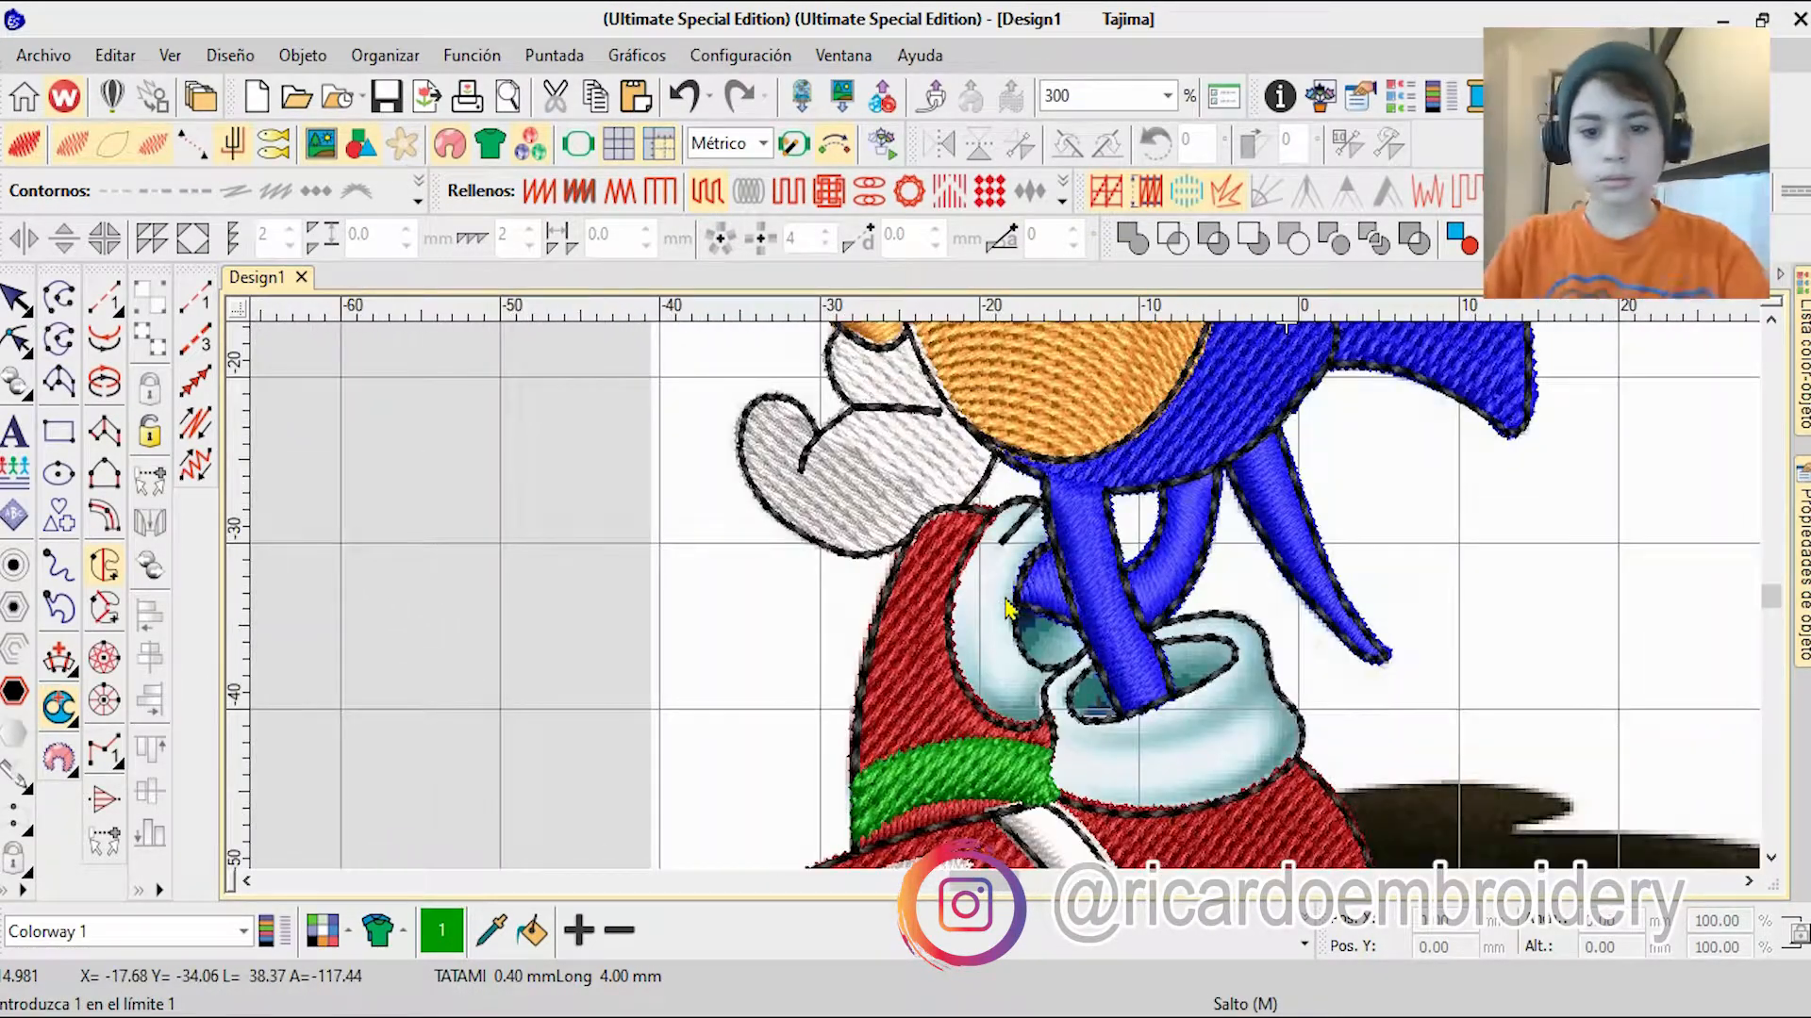
{"action": "scroll", "coordinate": [884, 564], "scroll_direction": "up", "scroll_amount": 3}
{"action": "left_click", "coordinate": [1802, 368]}
{"action": "left_click_drag", "start_coordinate": [1424, 860], "coordinate": [1422, 724]}
{"action": "scroll", "coordinate": [566, 378], "scroll_direction": "down", "scroll_amount": 2}
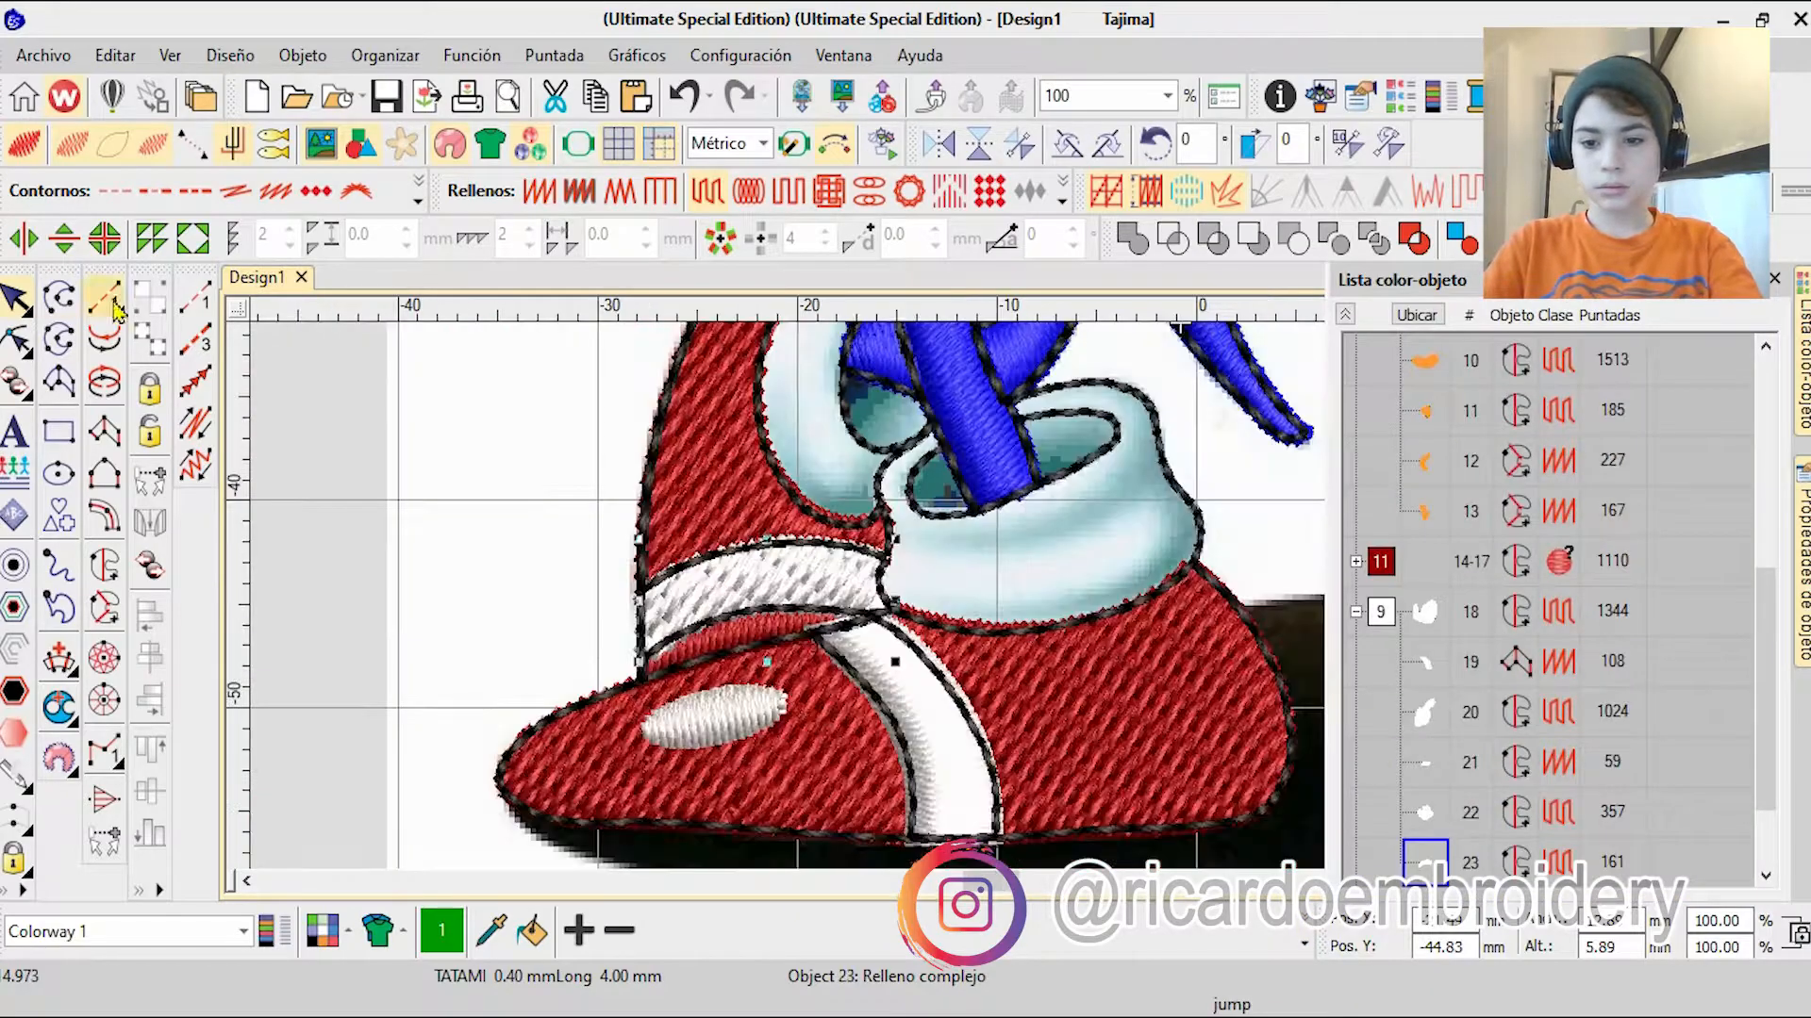
Step: Change the band fill to satin, set its stitch angle to about 61° and adjust the boundary at its lower outer corner
{"action": "left_click", "coordinate": [542, 196]}
{"action": "scroll", "coordinate": [601, 551], "scroll_direction": "up", "scroll_amount": 3}
{"action": "left_click", "coordinate": [16, 340]}
{"action": "scroll", "coordinate": [1032, 518], "scroll_direction": "up", "scroll_amount": 1}
{"action": "scroll", "coordinate": [872, 773], "scroll_direction": "down", "scroll_amount": 1}
{"action": "scroll", "coordinate": [906, 745], "scroll_direction": "up", "scroll_amount": 3}
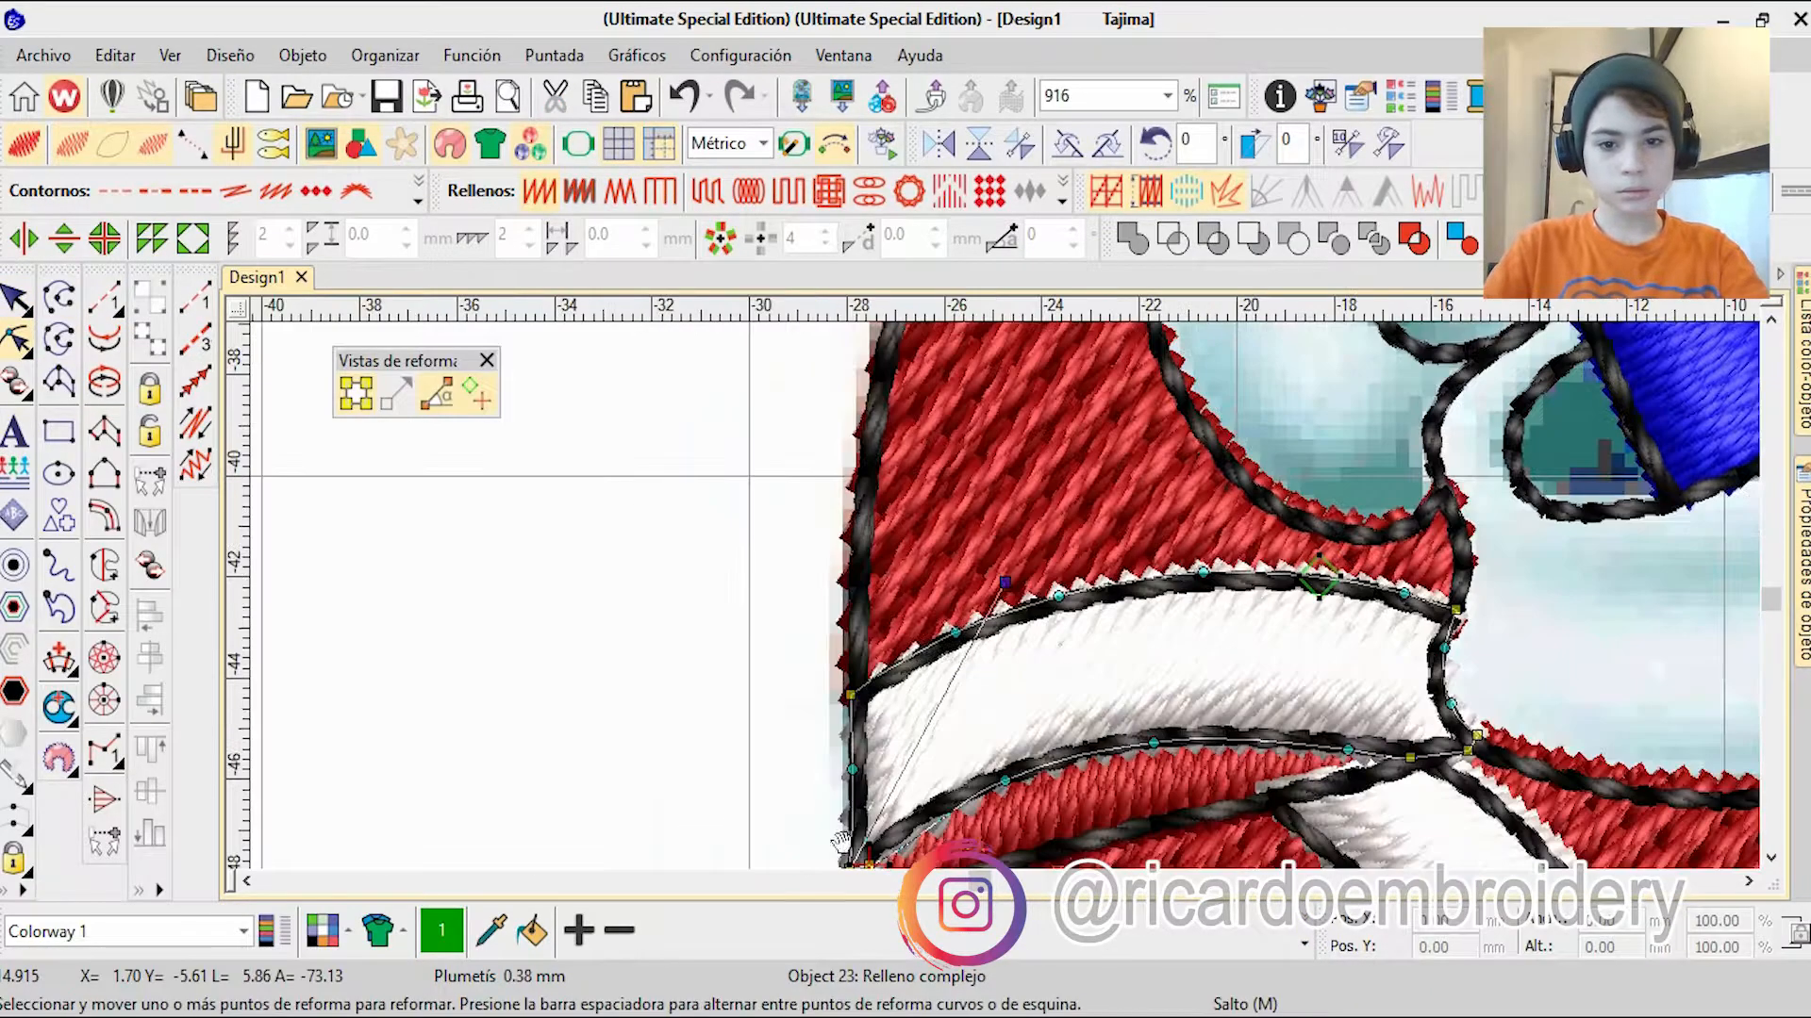
{"action": "left_click_drag", "start_coordinate": [987, 597], "coordinate": [1019, 571]}
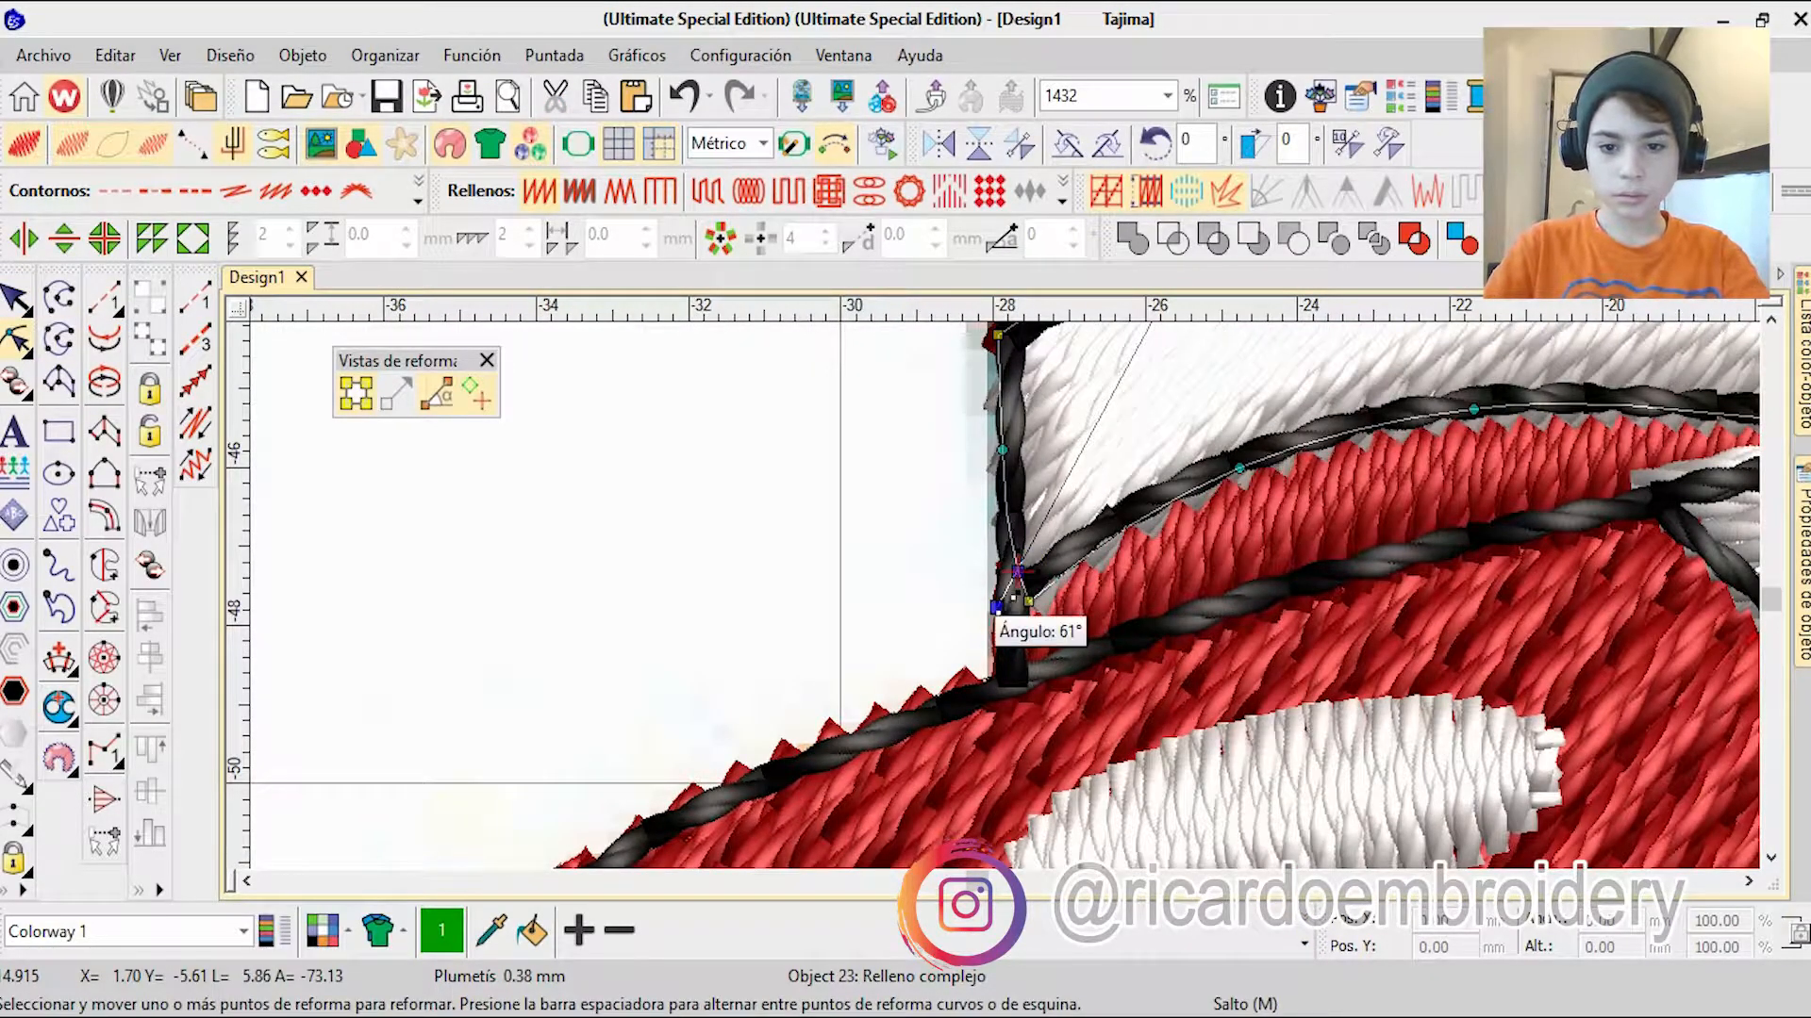
{"action": "scroll", "coordinate": [1006, 599], "scroll_direction": "up", "scroll_amount": 13}
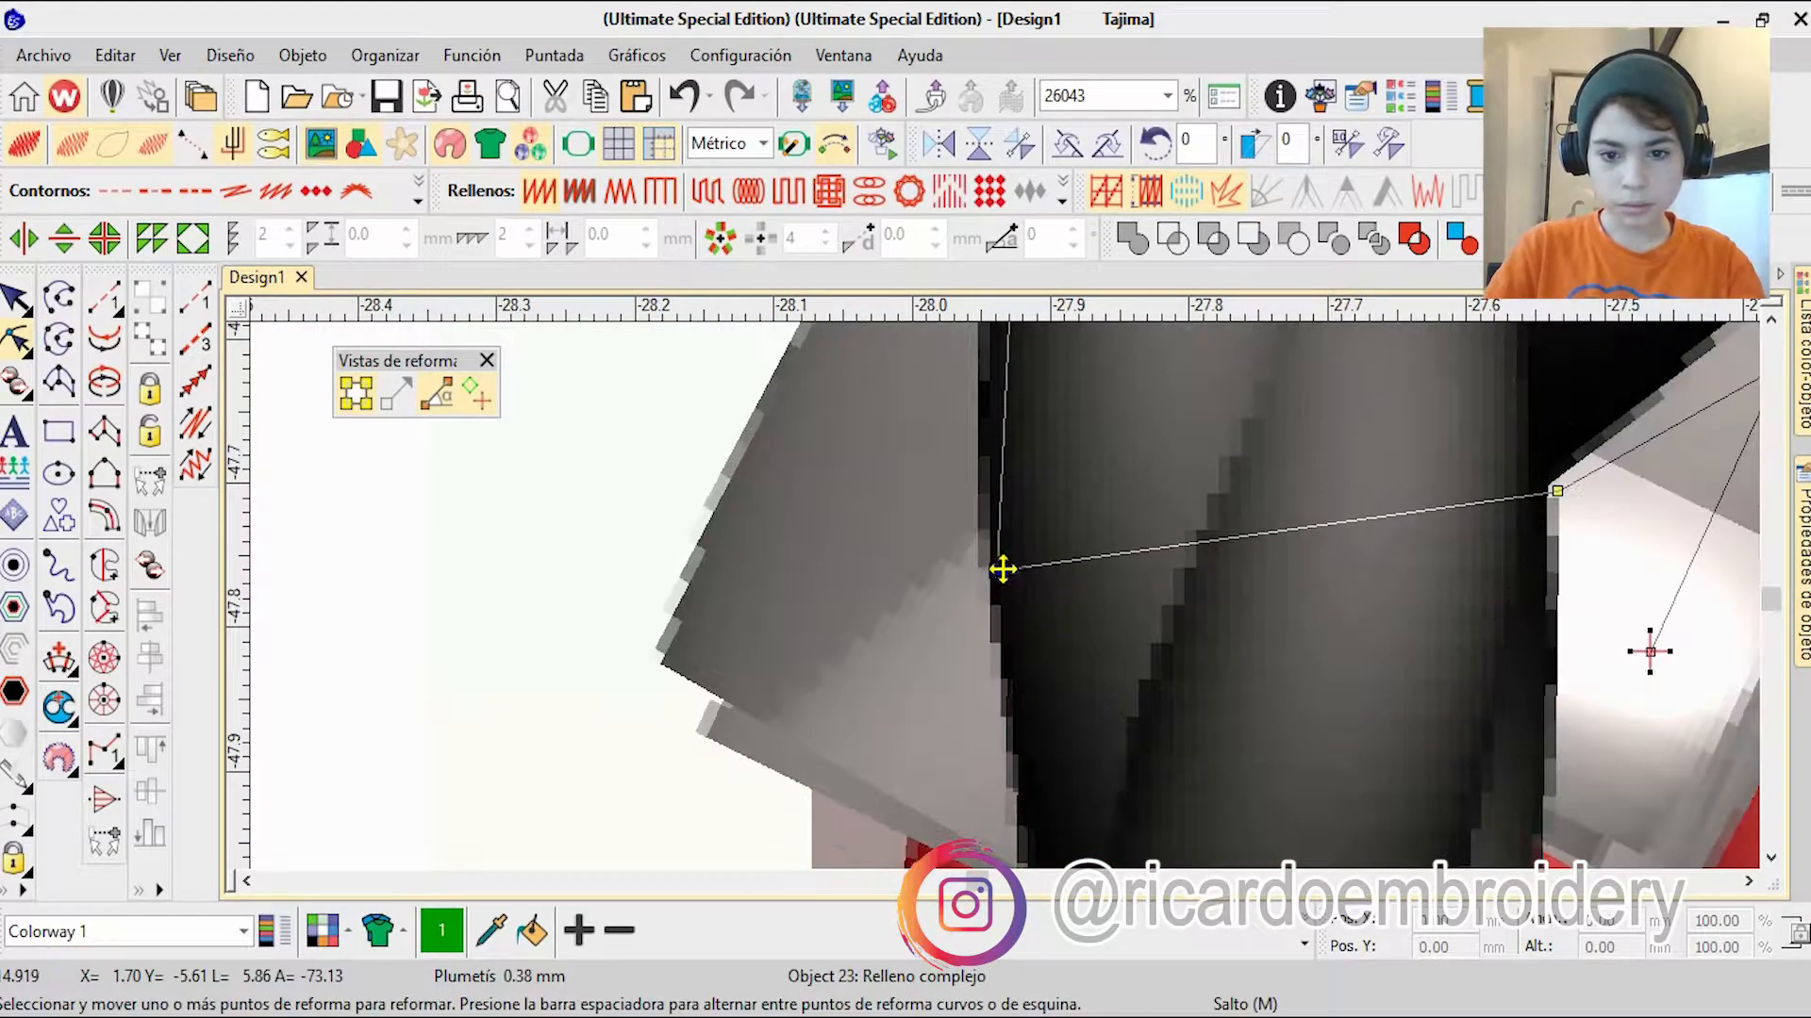
{"action": "scroll", "coordinate": [1003, 569], "scroll_direction": "down", "scroll_amount": 14}
{"action": "scroll", "coordinate": [954, 611], "scroll_direction": "down", "scroll_amount": 6}
{"action": "key", "text": "Escape"}
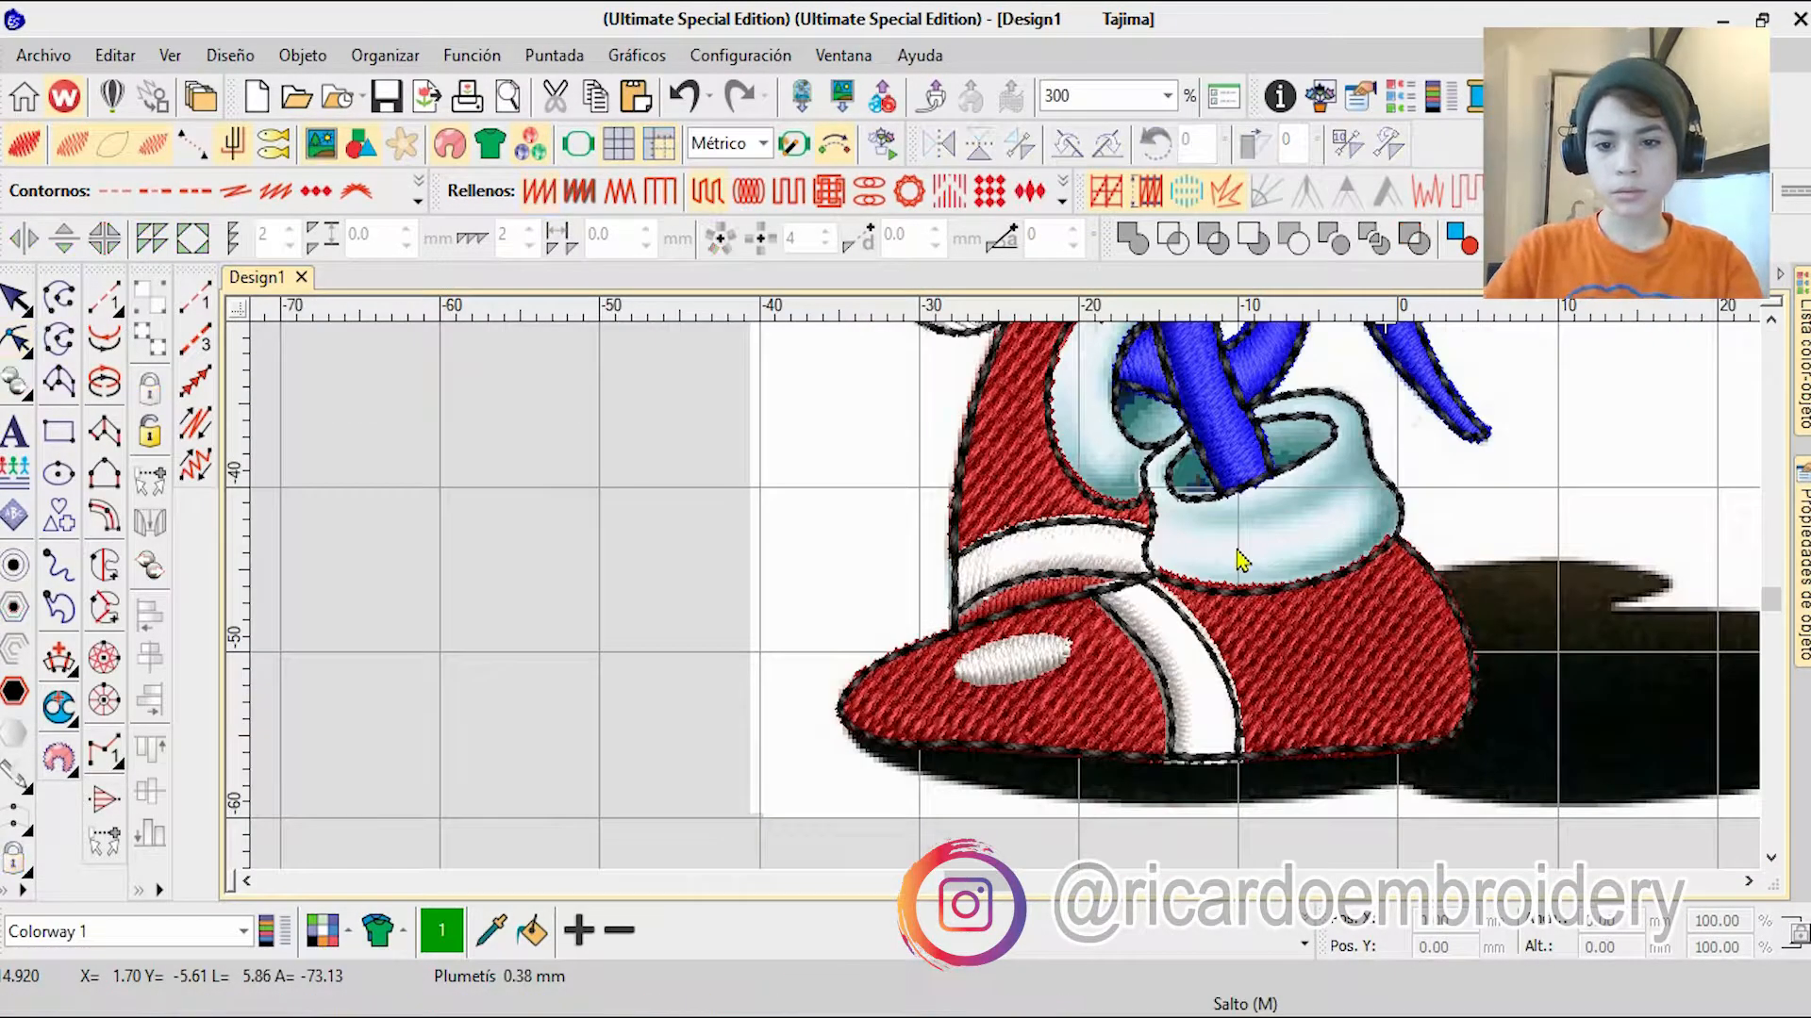
Step: Start a single run outline on the front sock, tracing around the lower end of the front leg
{"action": "scroll", "coordinate": [1204, 448], "scroll_direction": "up", "scroll_amount": 4}
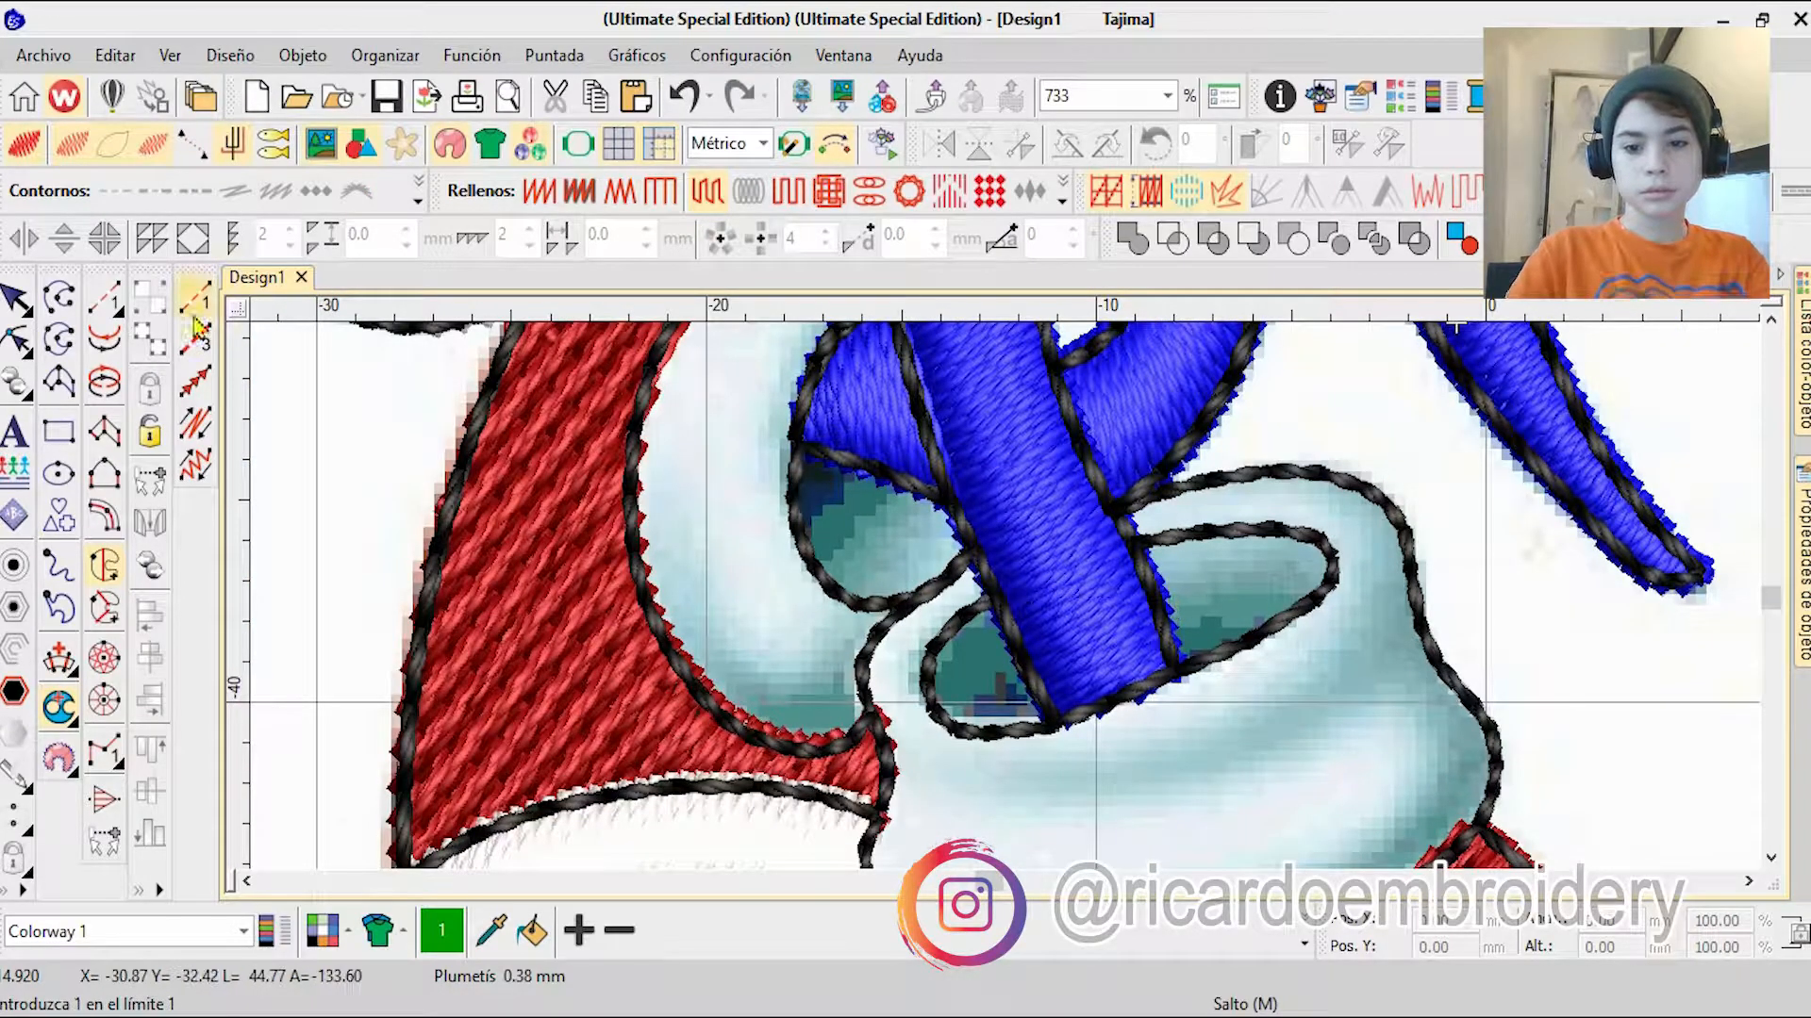
{"action": "left_click", "coordinate": [194, 320]}
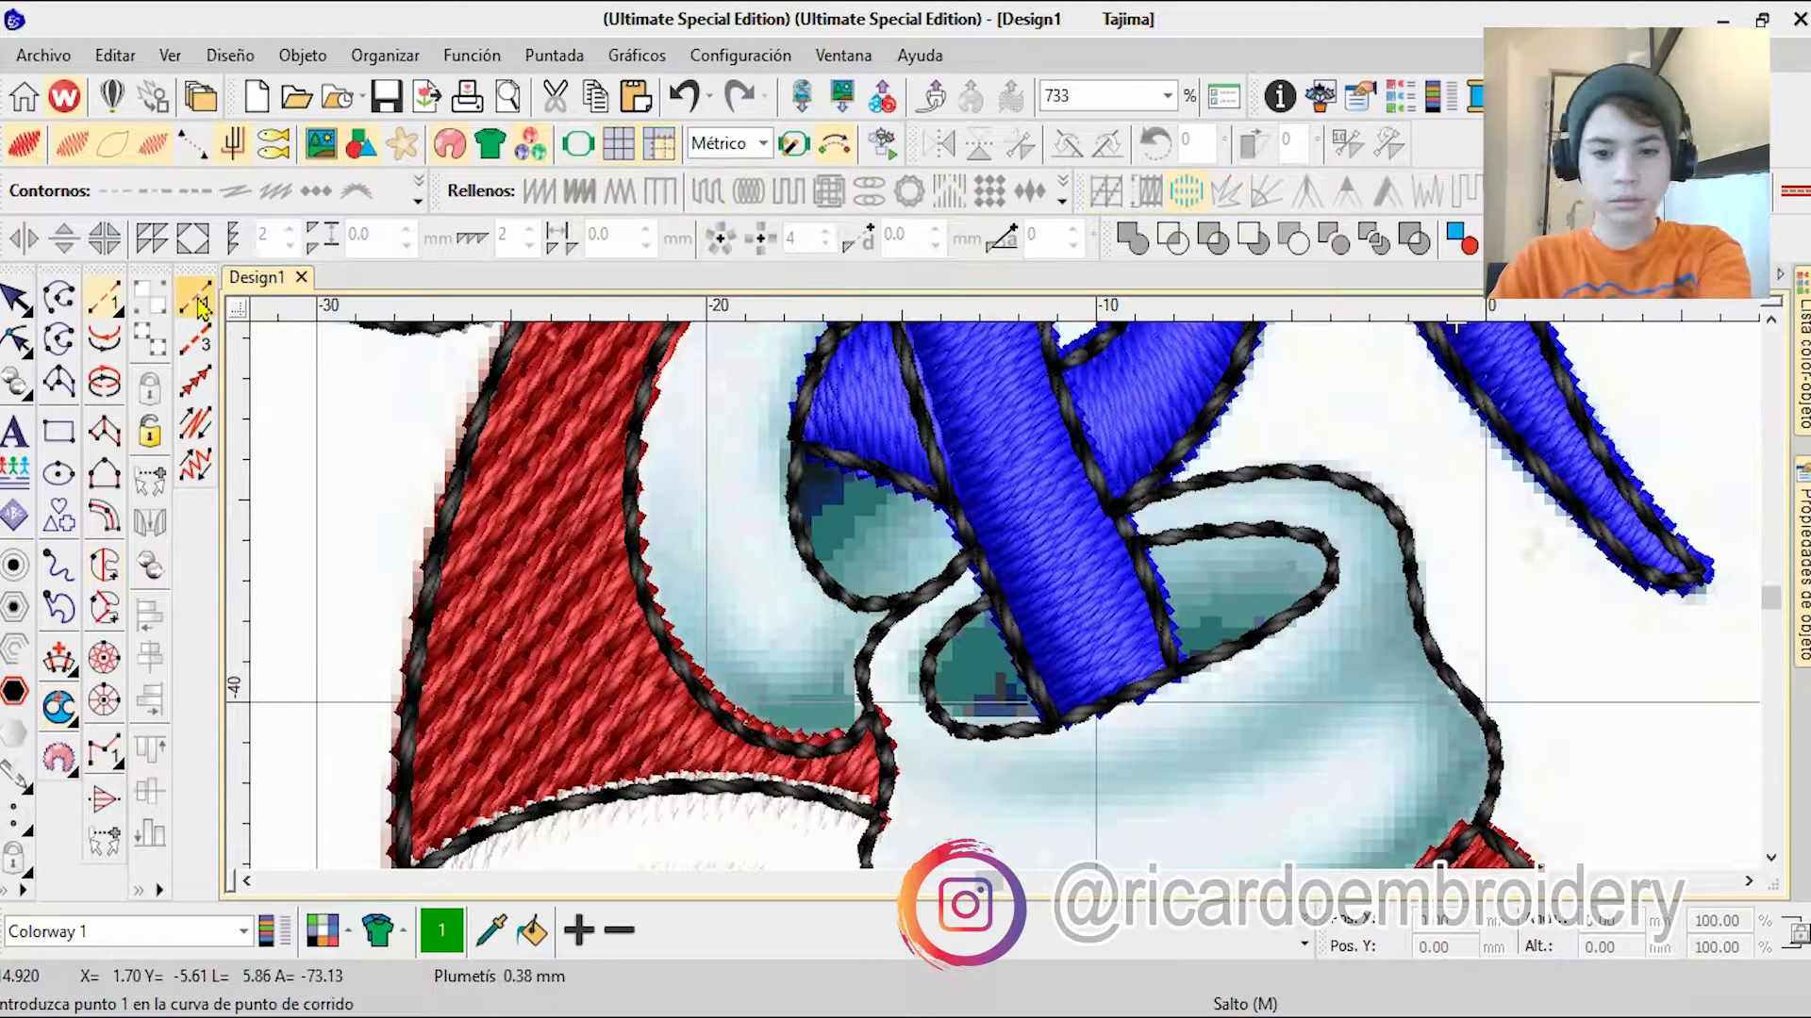
{"action": "scroll", "coordinate": [1120, 542], "scroll_direction": "up", "scroll_amount": 4}
{"action": "left_click", "coordinate": [976, 656]}
{"action": "right_click", "coordinate": [971, 564]}
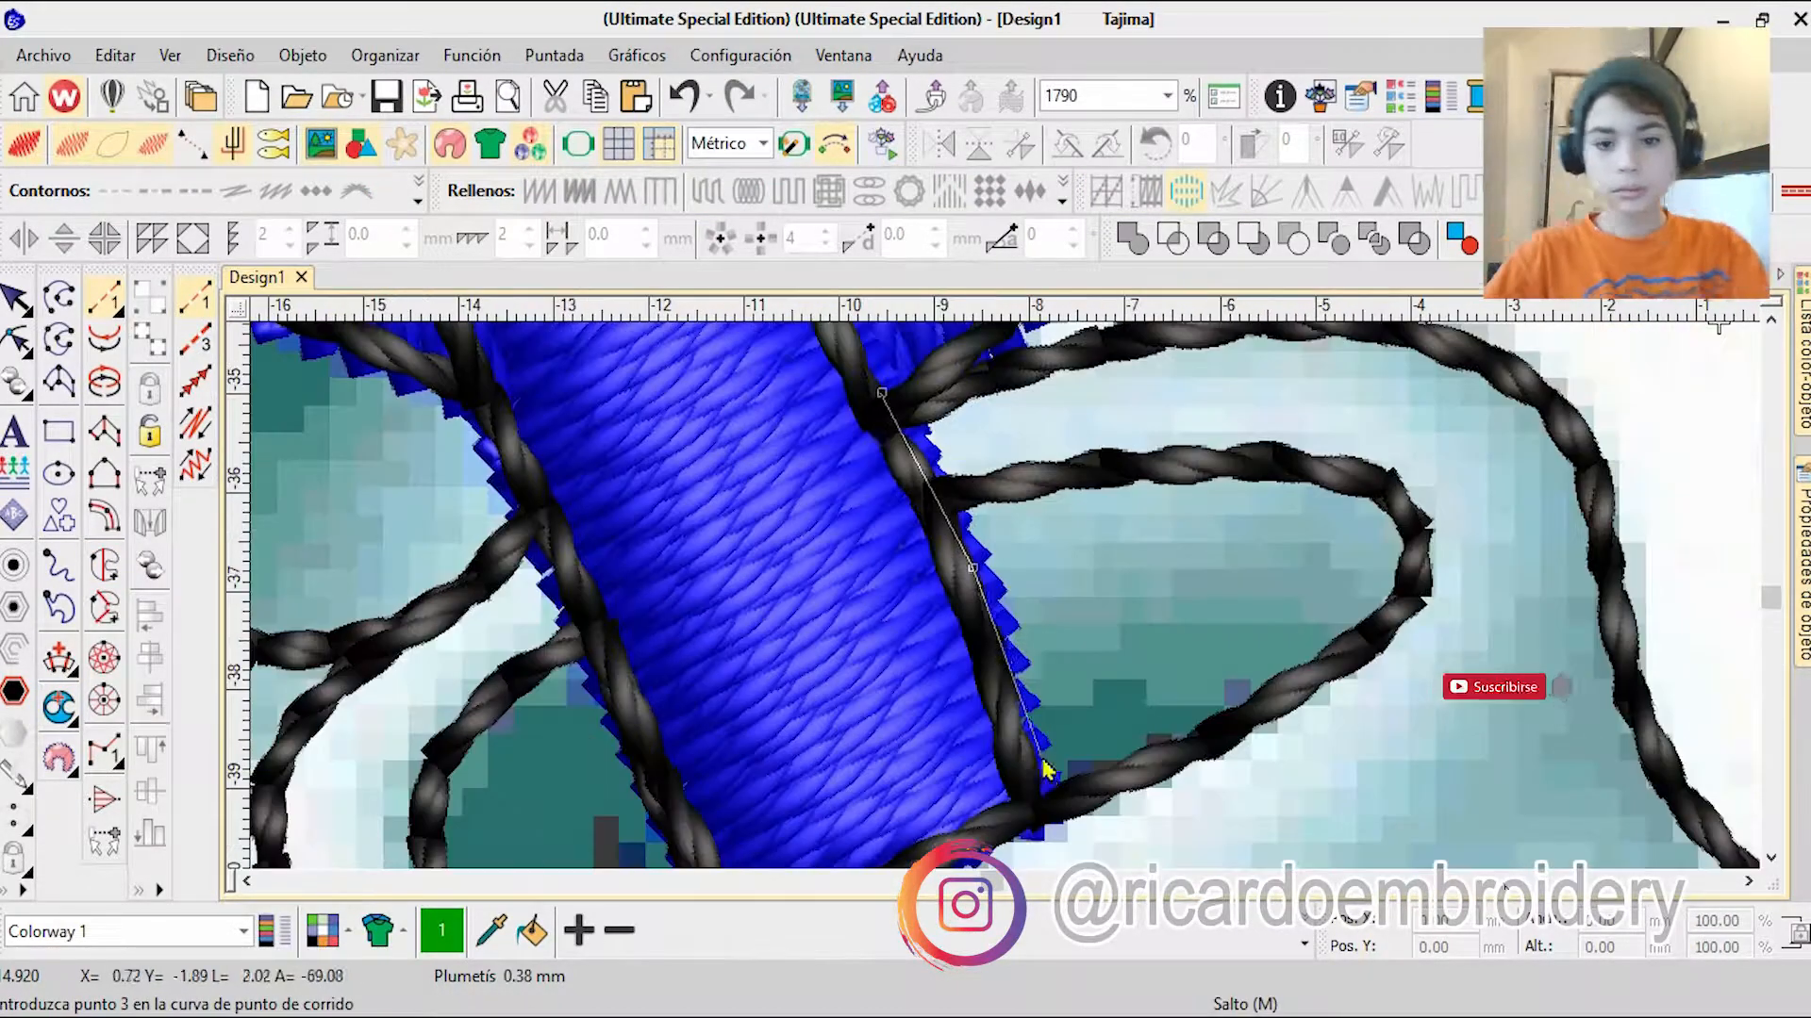
{"action": "right_click", "coordinate": [1041, 763]}
{"action": "left_click", "coordinate": [1046, 808]}
{"action": "right_click", "coordinate": [991, 737]}
{"action": "left_click", "coordinate": [778, 825]}
{"action": "right_click", "coordinate": [703, 736]}
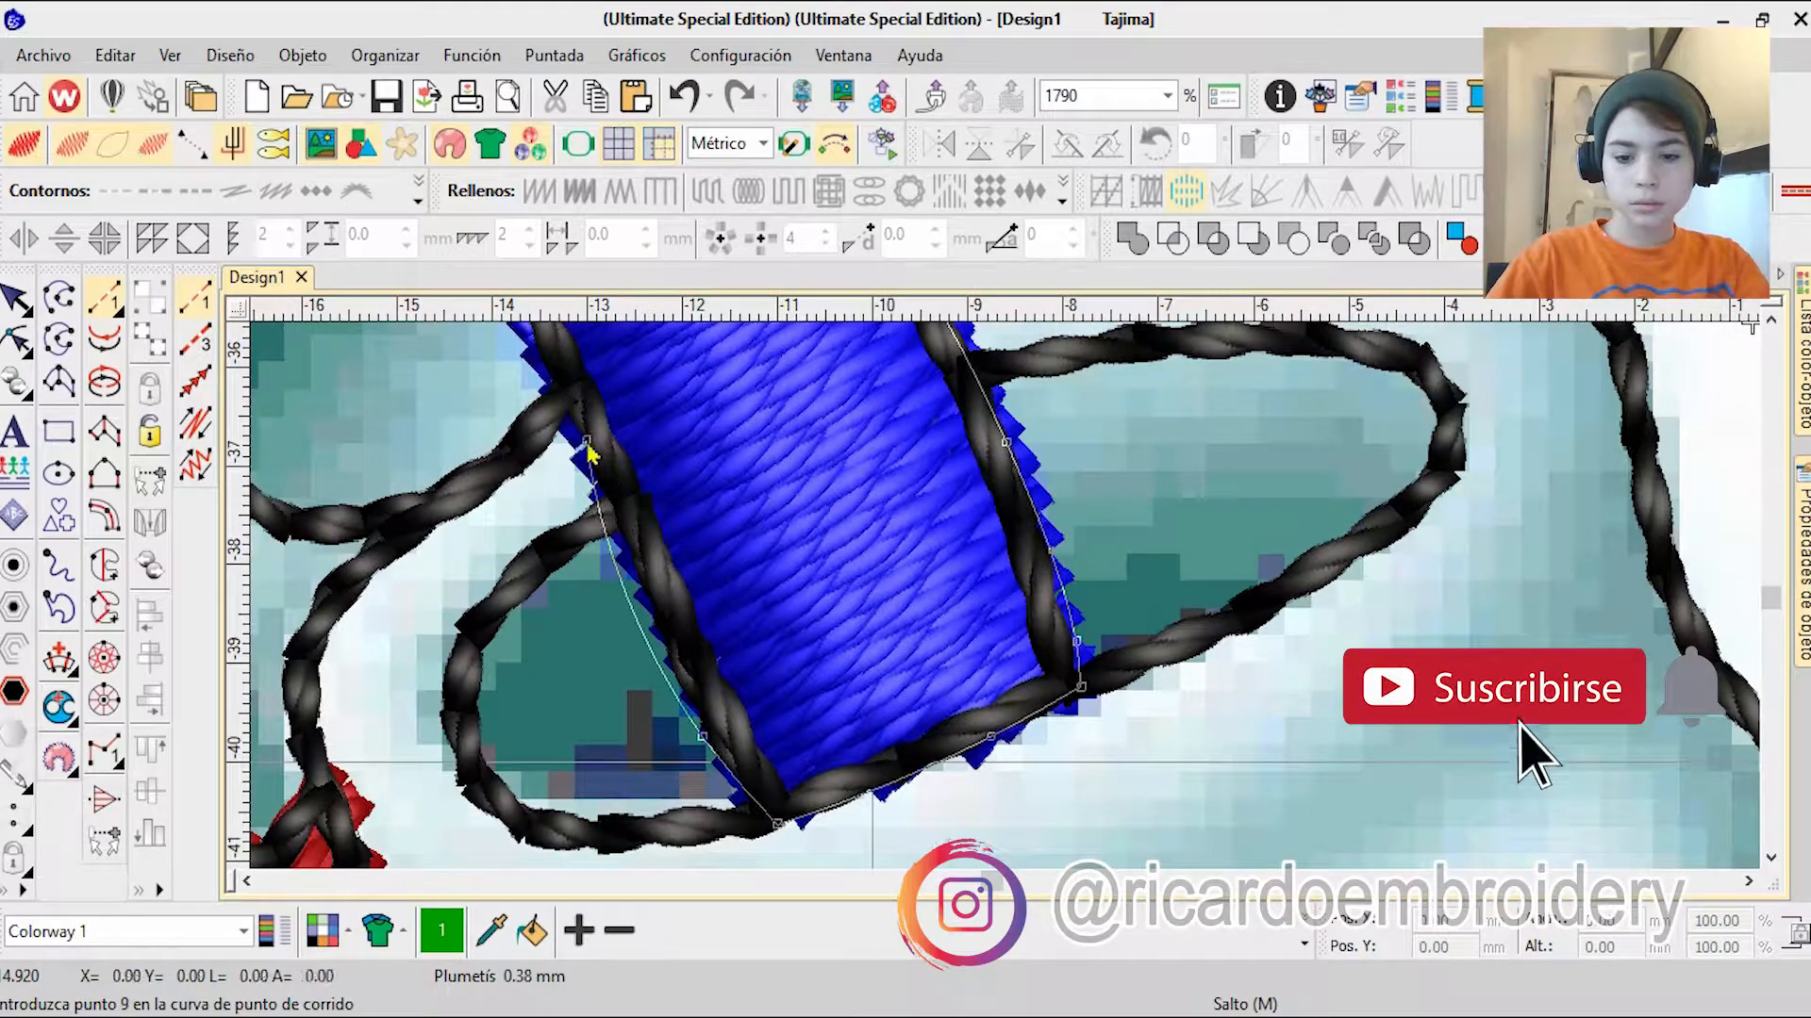
Step: Continue the sock's run outline down its edge beside the rear shoe to the top of the front shoe
{"action": "left_click", "coordinate": [563, 392]}
{"action": "right_click", "coordinate": [651, 636]}
{"action": "right_click", "coordinate": [703, 642]}
{"action": "right_click", "coordinate": [635, 667]}
{"action": "right_click", "coordinate": [728, 651]}
{"action": "right_click", "coordinate": [811, 730]}
{"action": "right_click", "coordinate": [915, 740]}
{"action": "right_click", "coordinate": [936, 746]}
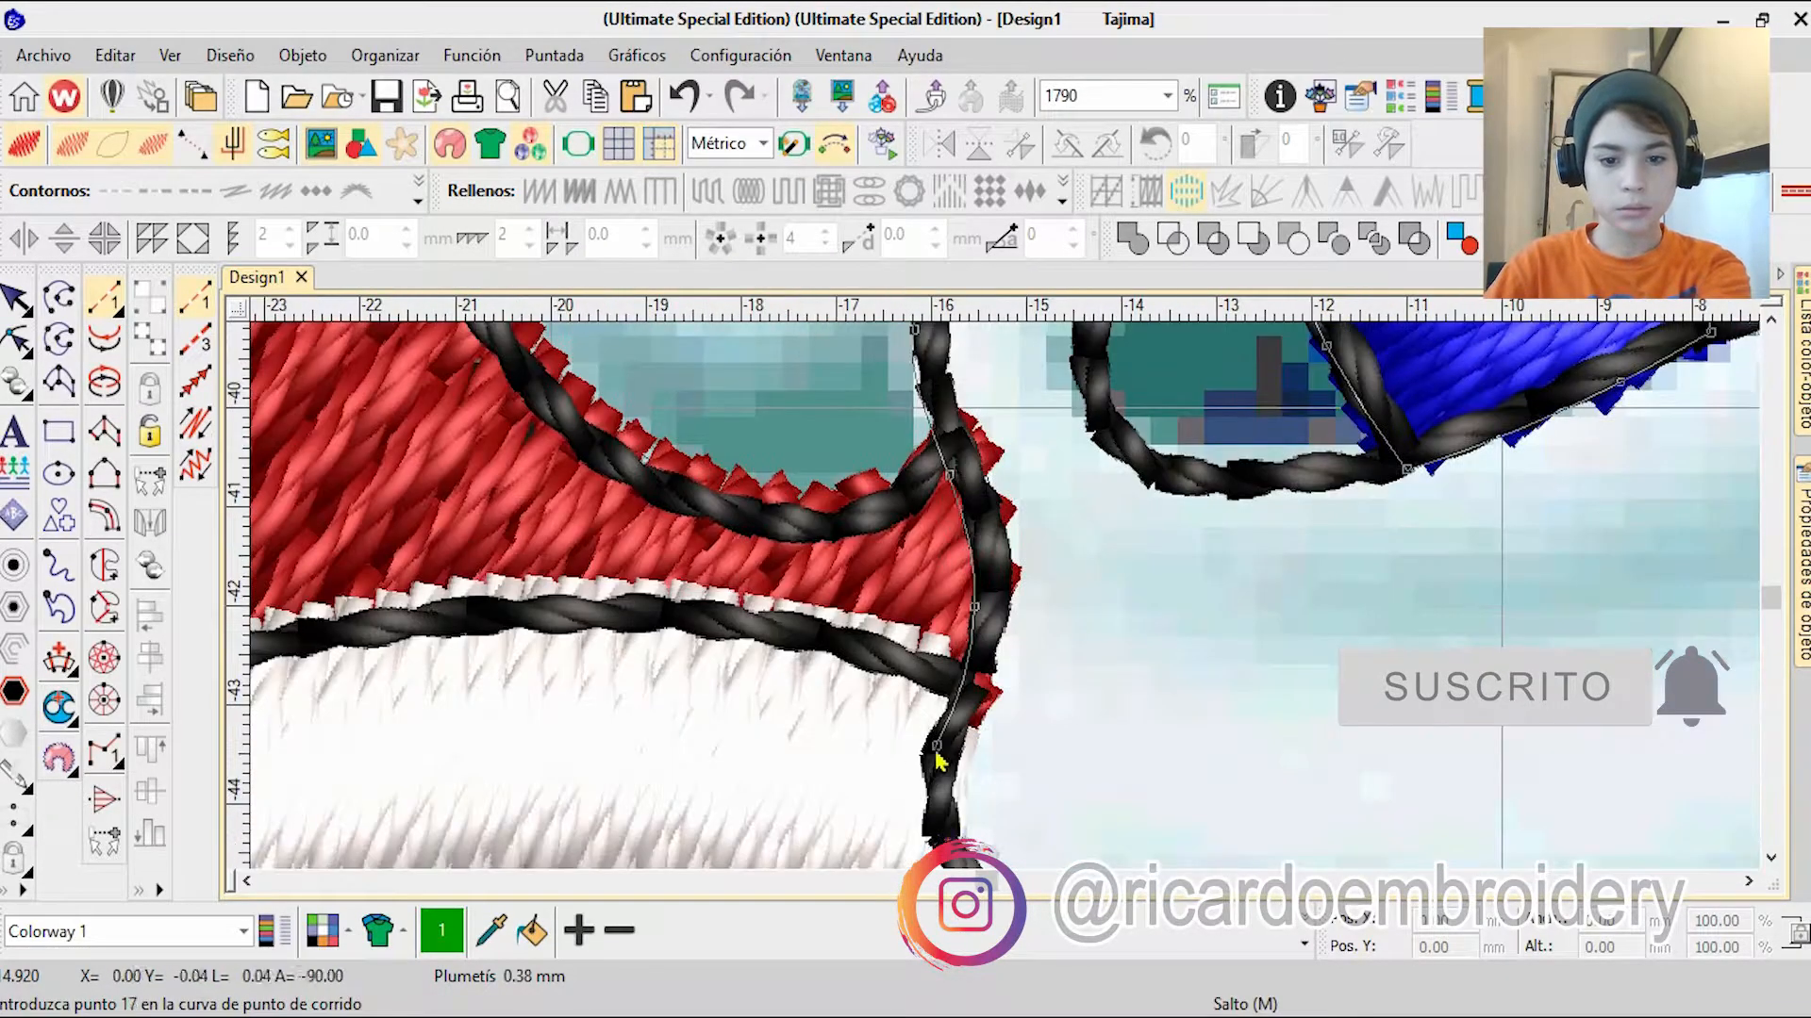
{"action": "right_click", "coordinate": [931, 834]}
{"action": "right_click", "coordinate": [981, 726]}
{"action": "right_click", "coordinate": [1085, 833]}
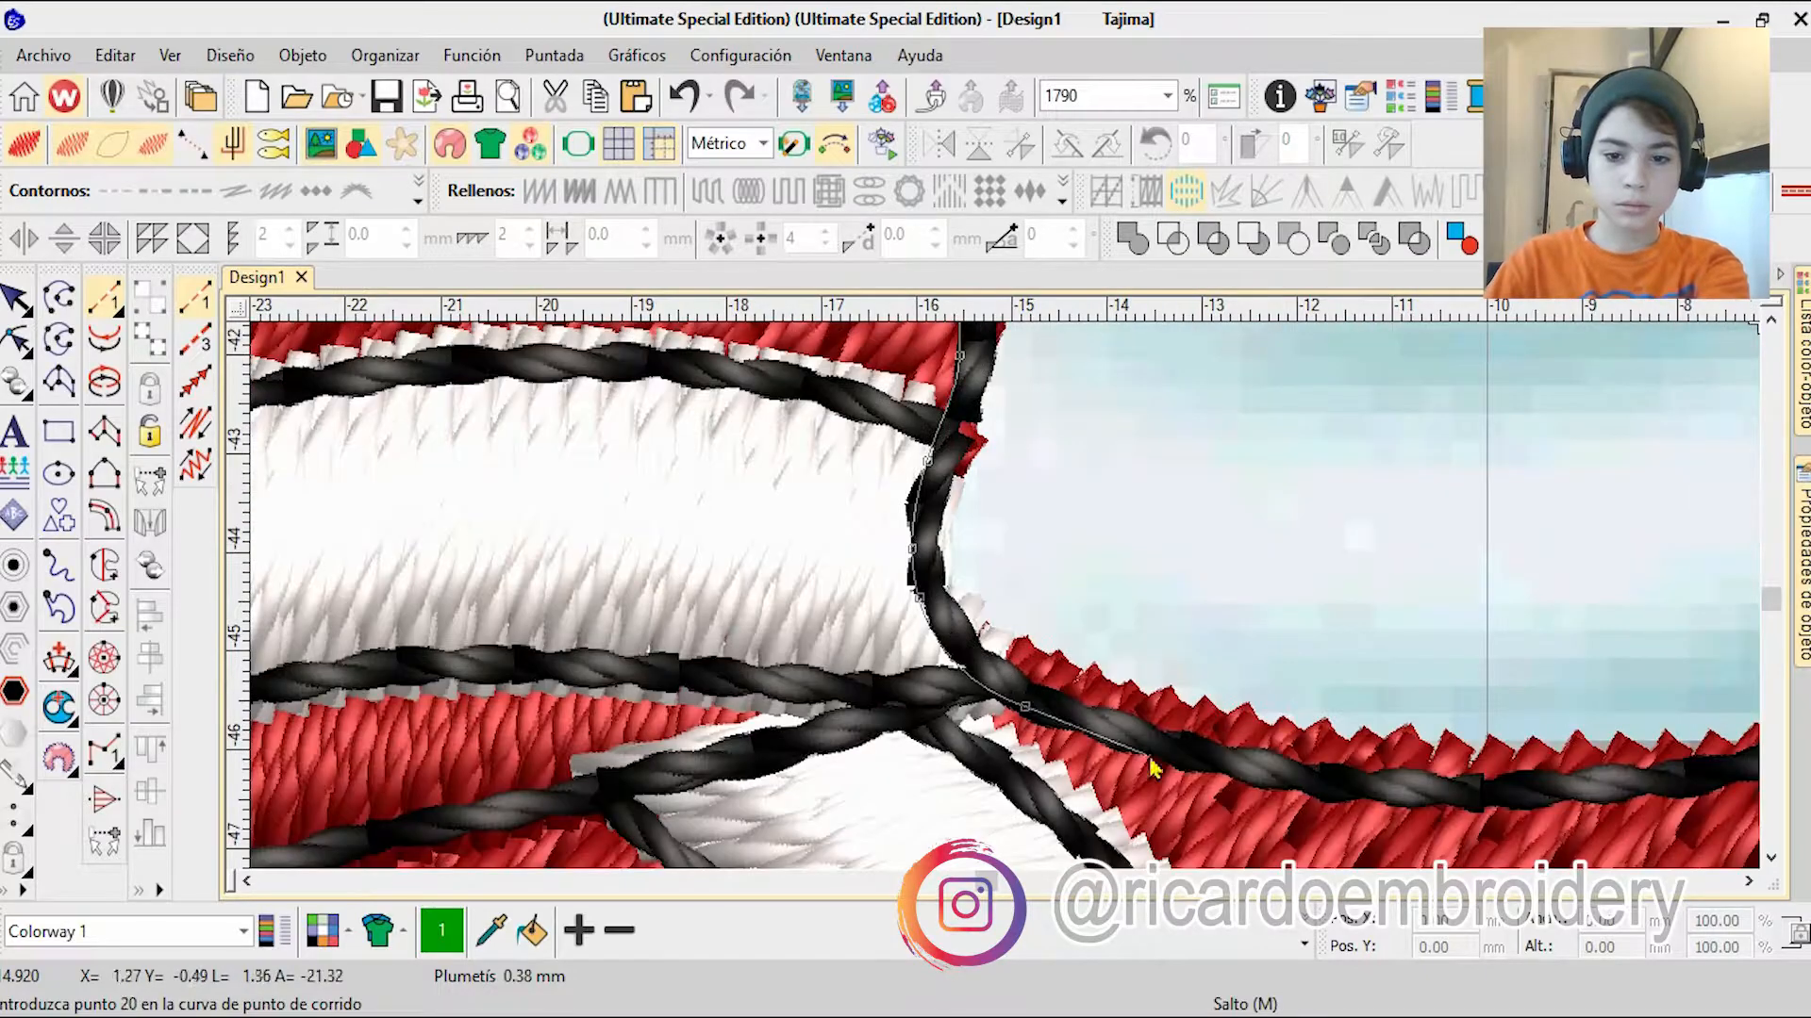
Step: Trace the sock outline along the front shoe, up the outer side and over the upper rim back to the leg
{"action": "right_click", "coordinate": [1664, 796]}
{"action": "right_click", "coordinate": [1552, 524]}
{"action": "right_click", "coordinate": [1697, 368]}
{"action": "right_click", "coordinate": [1247, 415]}
{"action": "right_click", "coordinate": [1131, 467]}
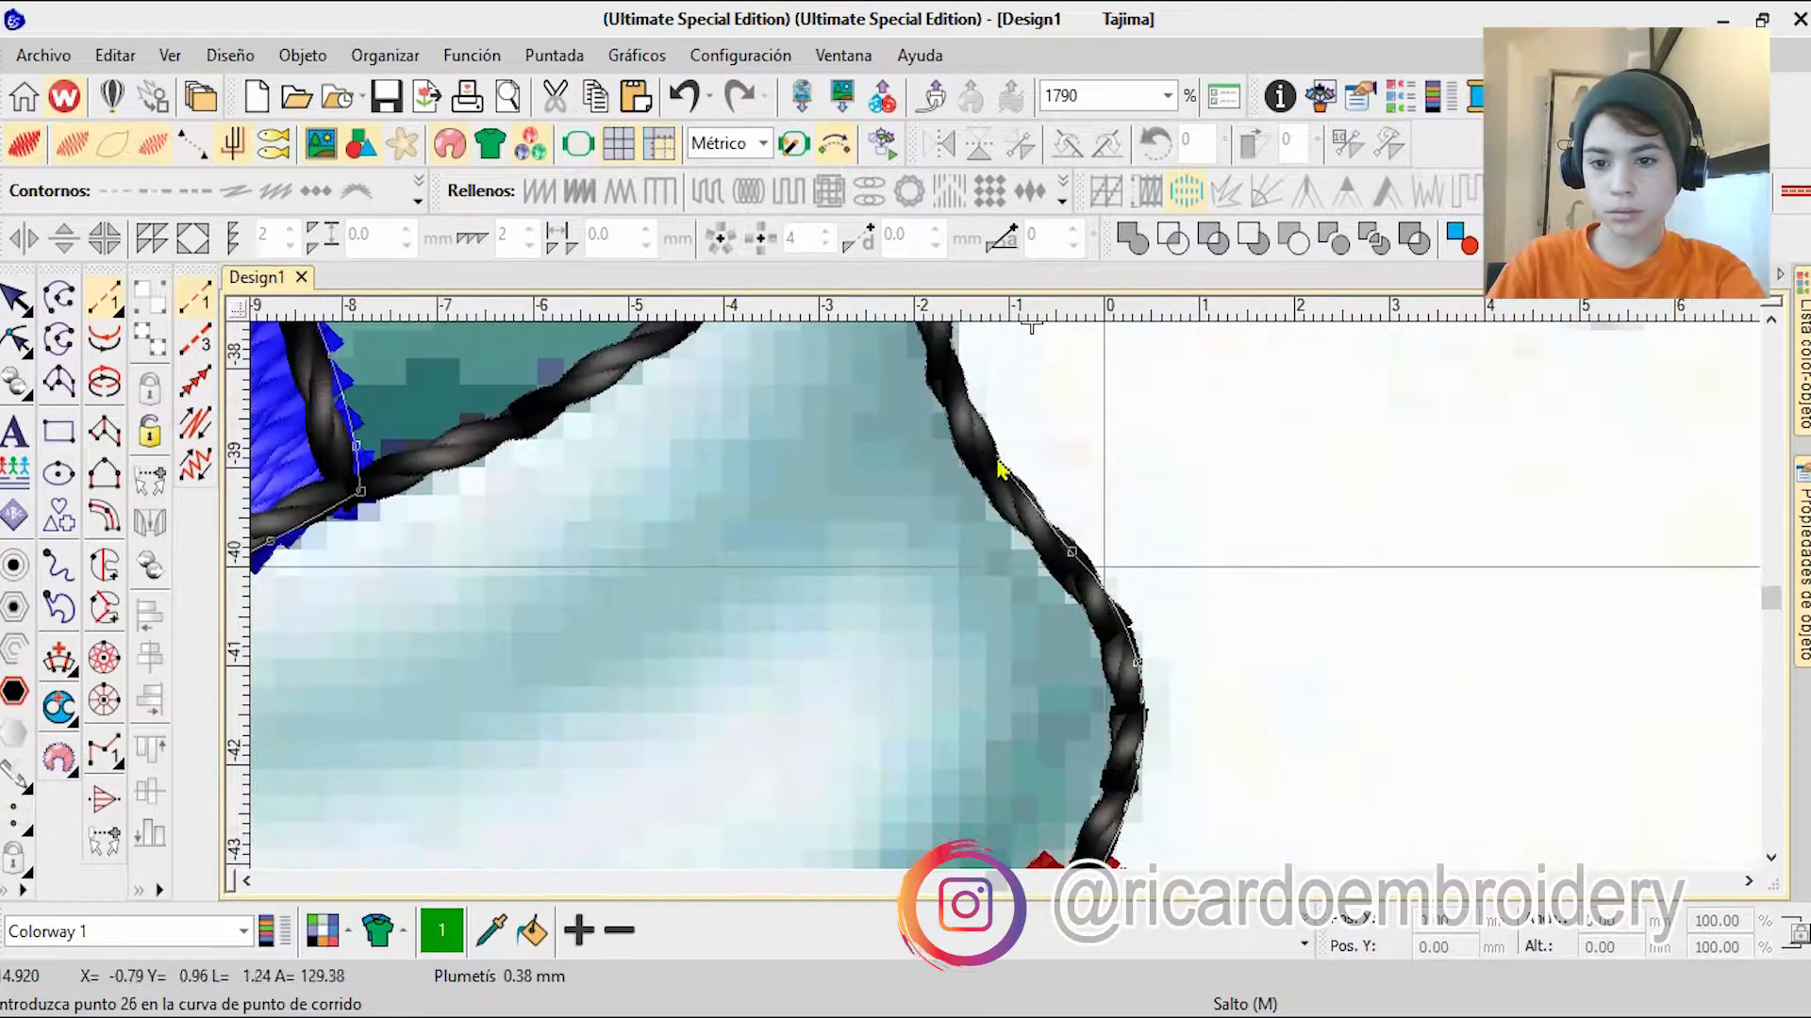
{"action": "right_click", "coordinate": [995, 461]}
{"action": "right_click", "coordinate": [973, 476]}
{"action": "right_click", "coordinate": [531, 375]}
{"action": "right_click", "coordinate": [417, 398]}
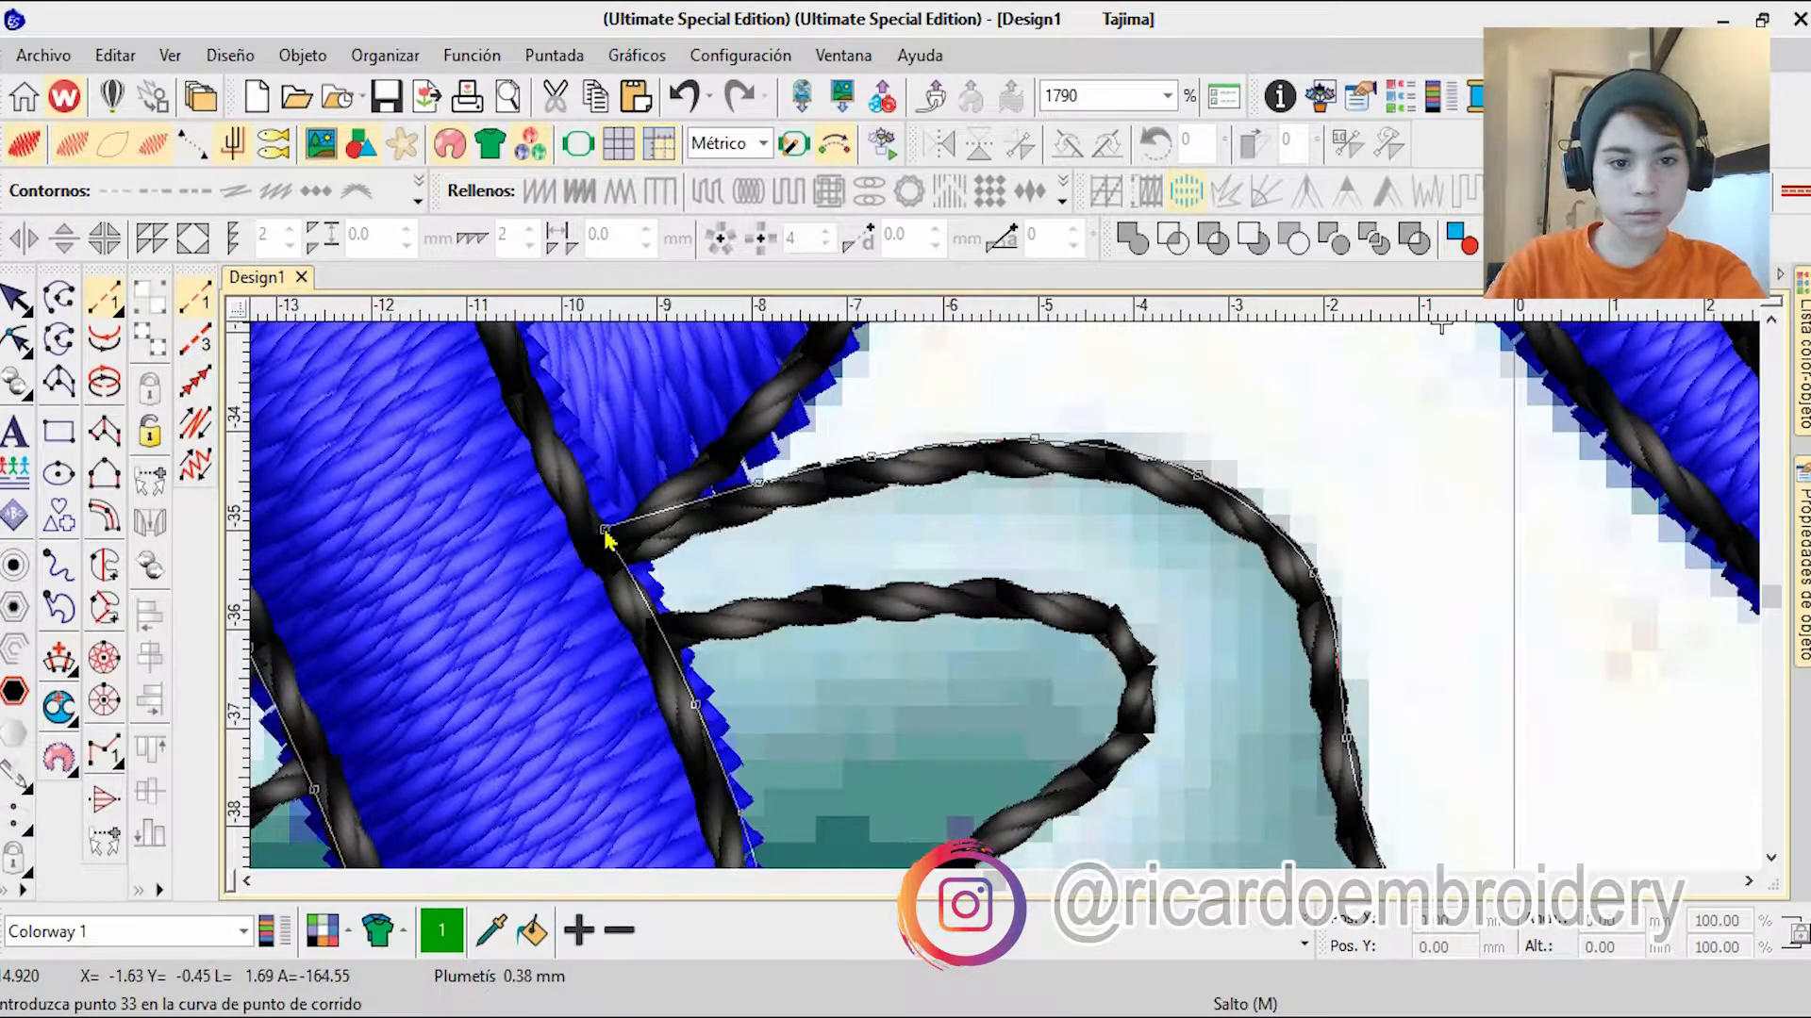
Step: Complete the front sock's closed run outline and convert it to a tatami fill
{"action": "key", "text": "Return"}
{"action": "left_click", "coordinate": [16, 298]}
{"action": "scroll", "coordinate": [1163, 679], "scroll_direction": "down", "scroll_amount": 2}
{"action": "left_click", "coordinate": [1061, 196]}
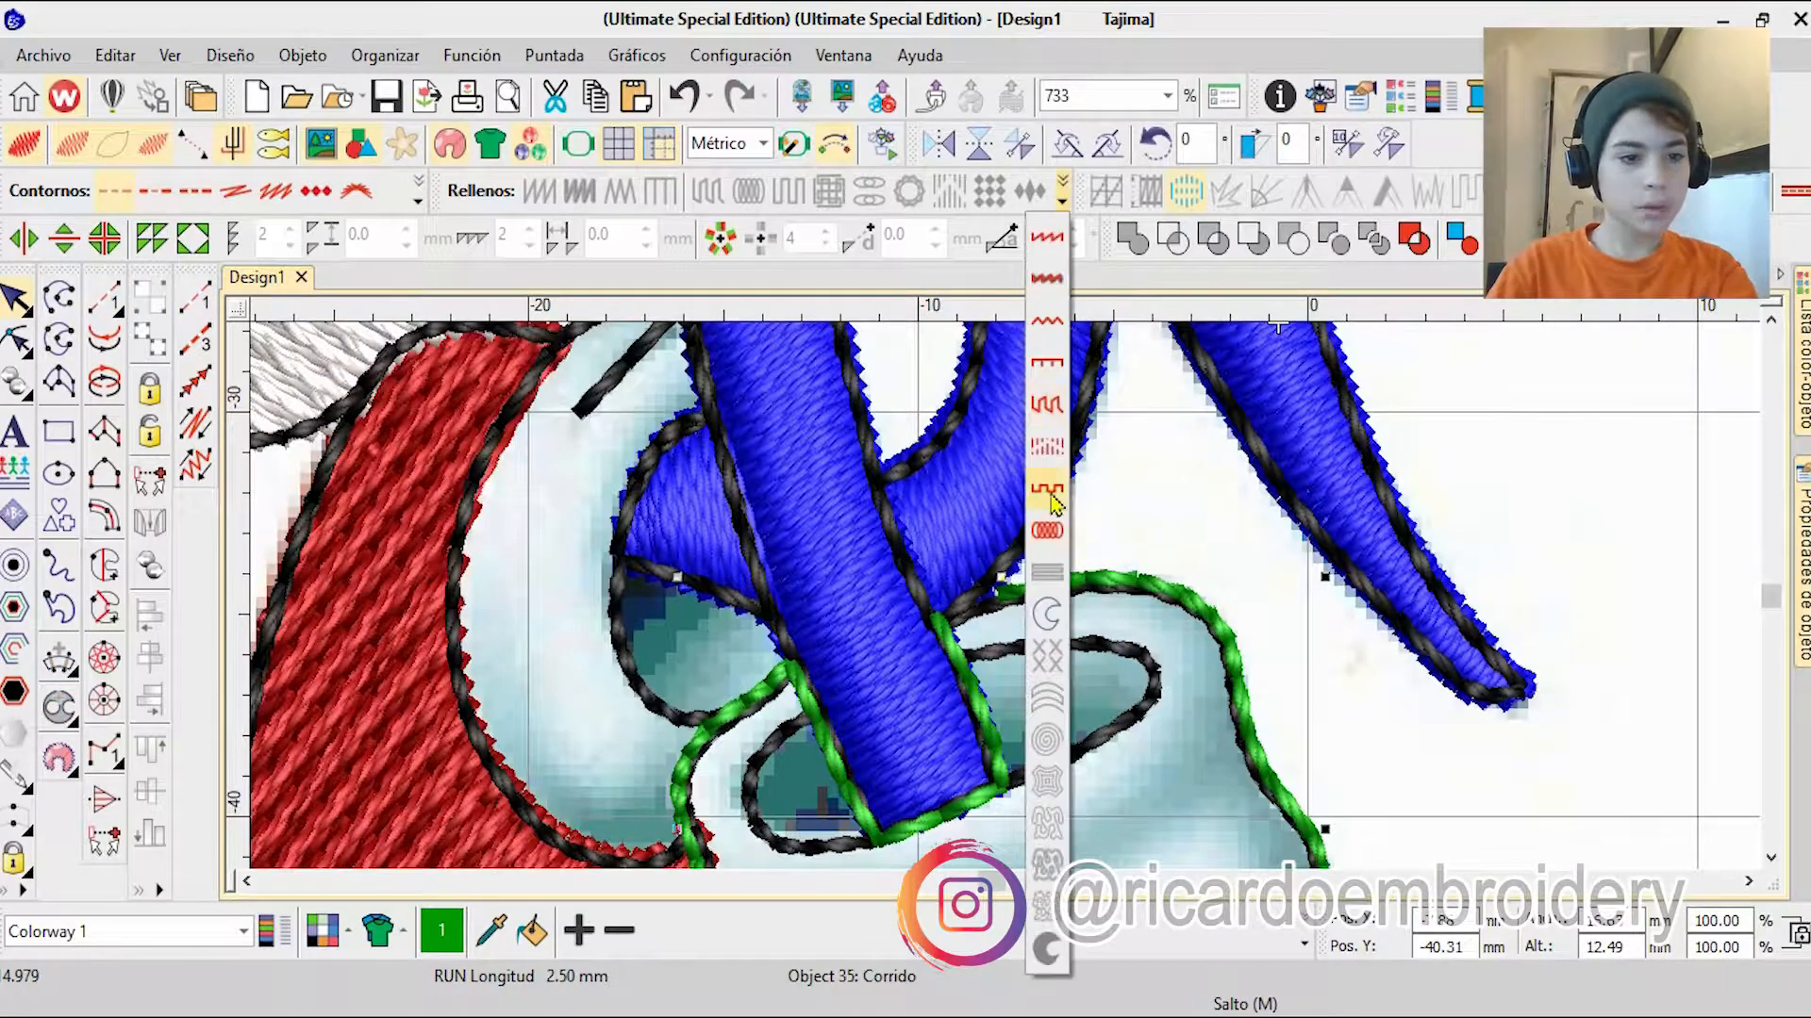
{"action": "left_click", "coordinate": [1047, 405]}
Step: Reshape the front sock's tatami fill beside the lower end of the front leg
{"action": "left_click", "coordinate": [16, 339]}
{"action": "left_click_drag", "start_coordinate": [996, 588], "coordinate": [941, 608]}
{"action": "key", "text": "Return"}
{"action": "scroll", "coordinate": [1050, 542], "scroll_direction": "down", "scroll_amount": 2}
{"action": "scroll", "coordinate": [1076, 788], "scroll_direction": "up", "scroll_amount": 1}
Step: Recolor the front sock fill white and move it in the object order beneath the black outlines
{"action": "left_click", "coordinate": [990, 931]}
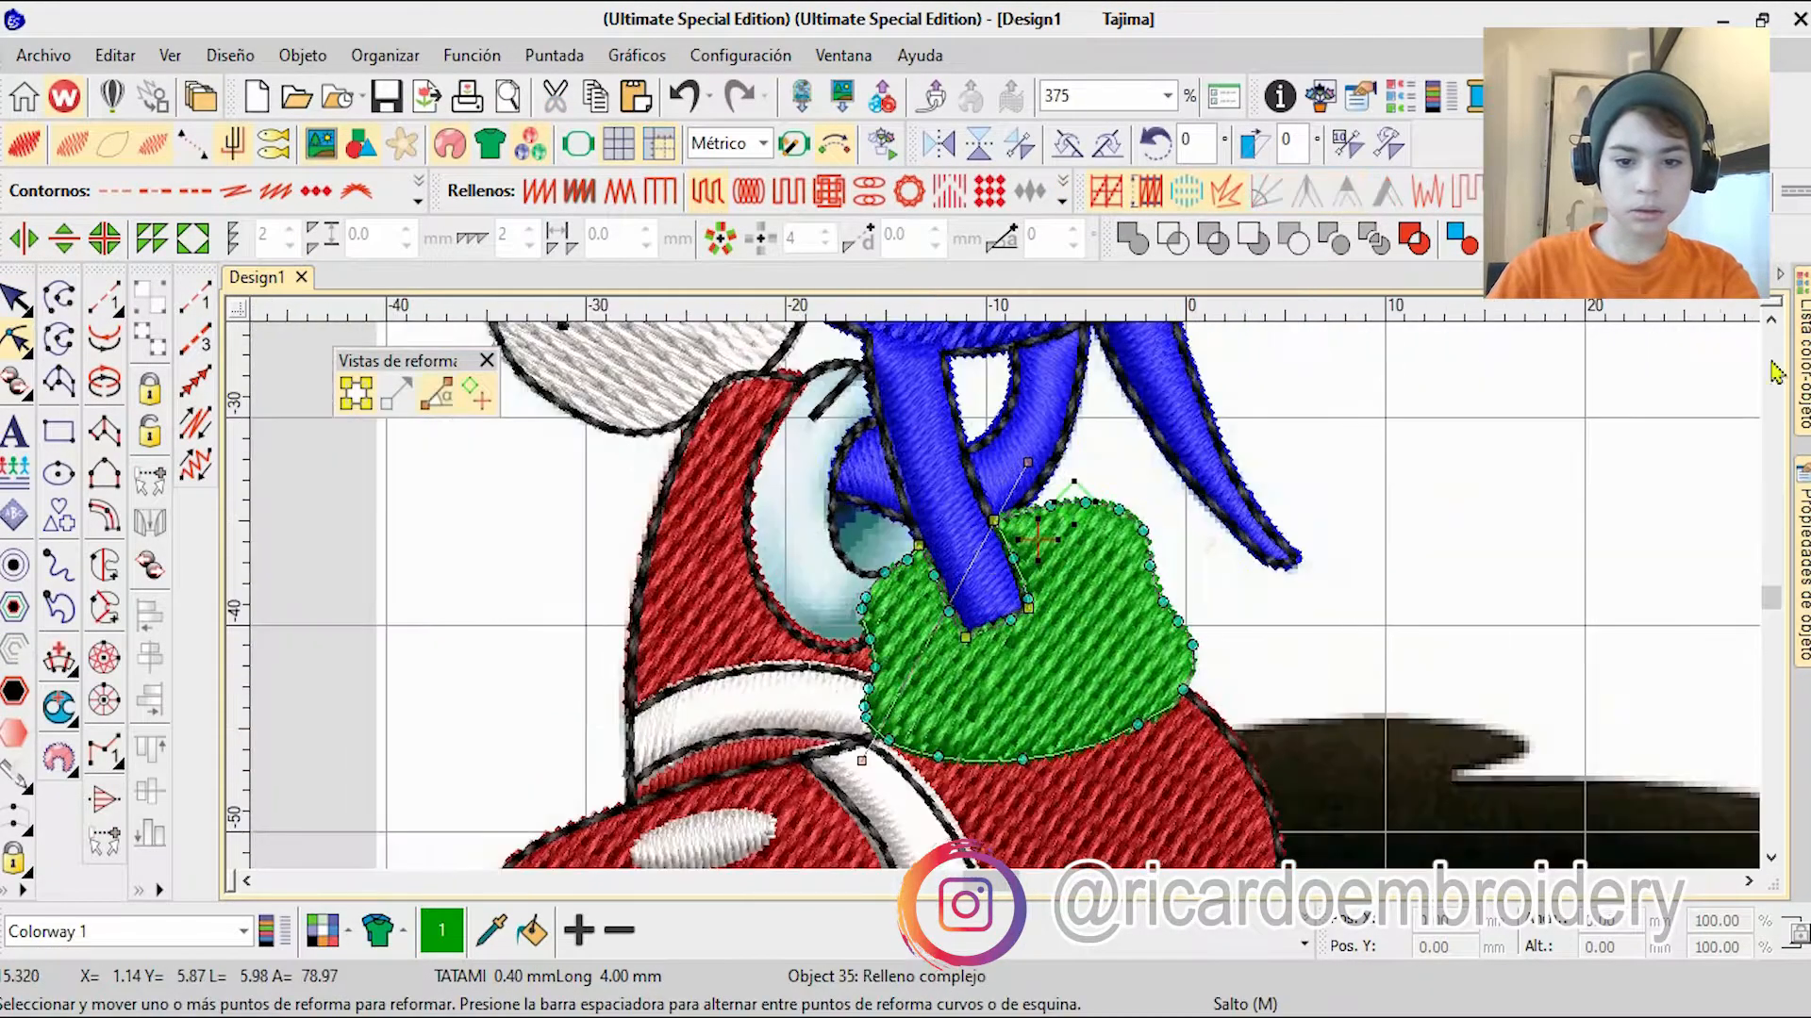
{"action": "left_click", "coordinate": [1802, 367]}
{"action": "scroll", "coordinate": [1546, 707], "scroll_direction": "down", "scroll_amount": 5}
{"action": "left_click_drag", "start_coordinate": [1381, 846], "coordinate": [1415, 452]}
{"action": "left_click", "coordinate": [1285, 659]}
Step: Start a complex fill on the rear sock, tracing from the front leg down along the front sock's outer edge
{"action": "scroll", "coordinate": [1079, 675], "scroll_direction": "down", "scroll_amount": 3}
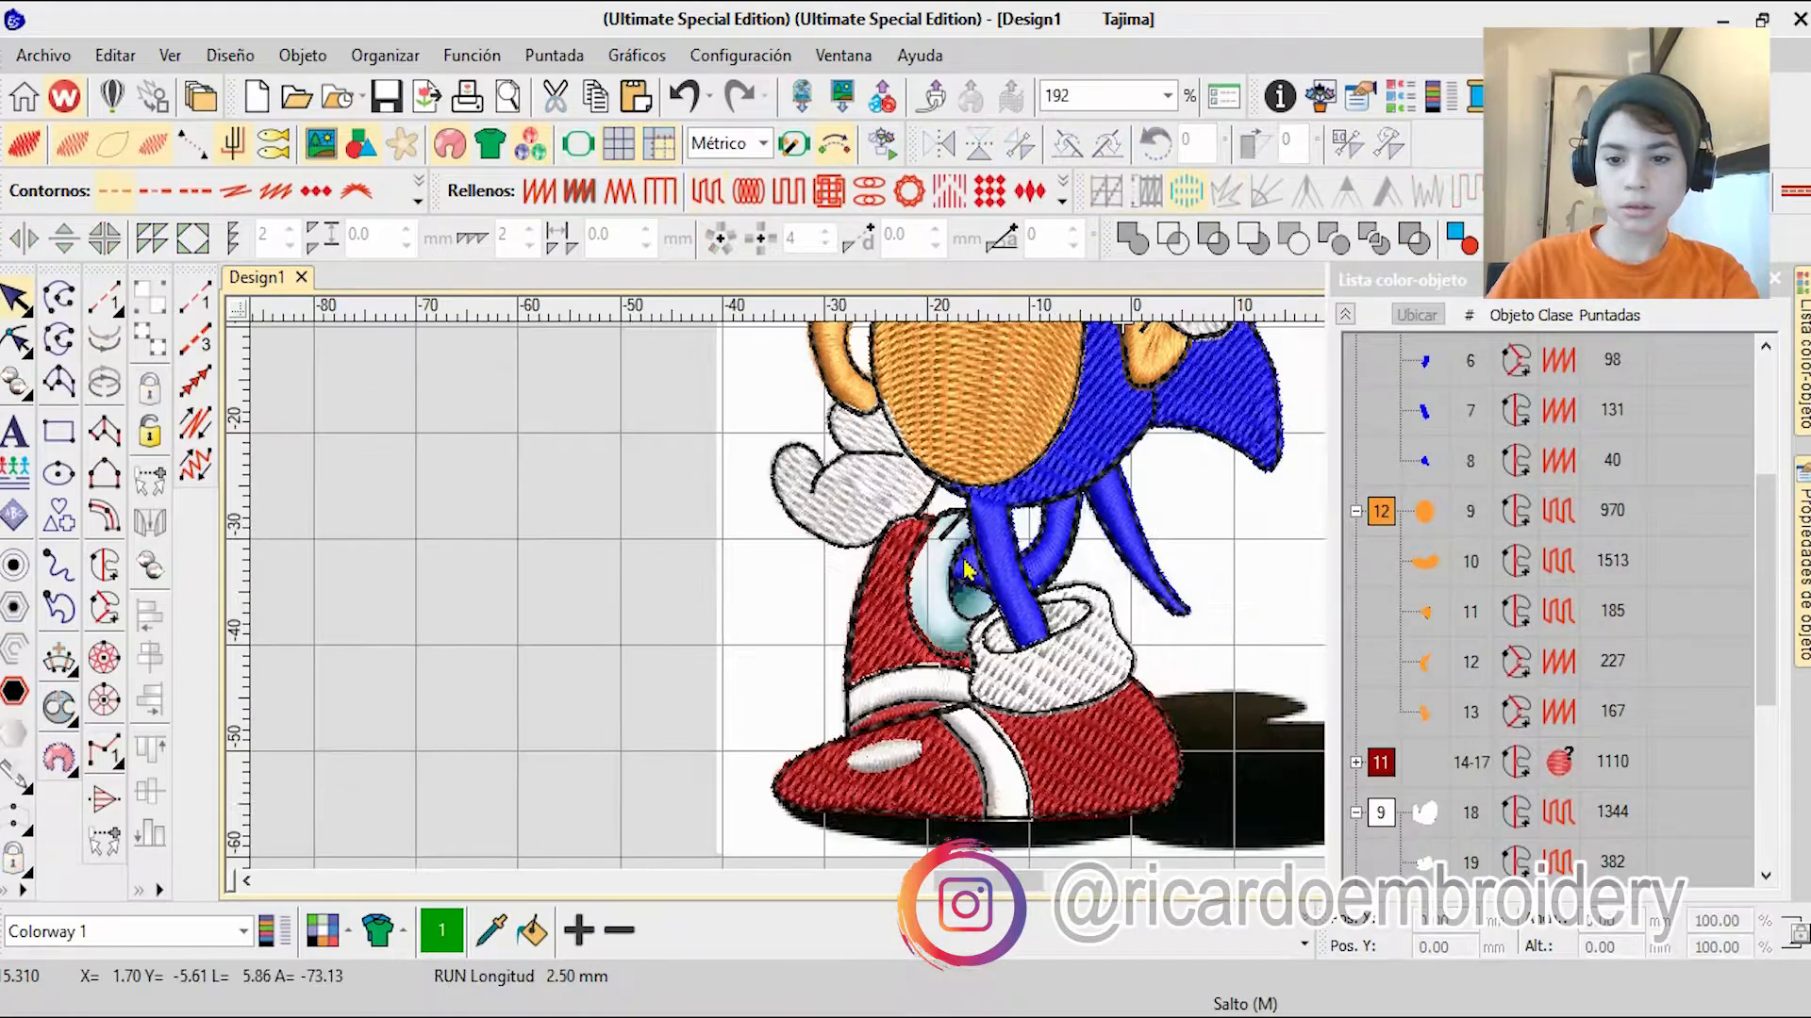
{"action": "scroll", "coordinate": [975, 613], "scroll_direction": "up", "scroll_amount": 9}
{"action": "left_click", "coordinate": [105, 566]}
{"action": "scroll", "coordinate": [1009, 610], "scroll_direction": "up", "scroll_amount": 2}
{"action": "left_click", "coordinate": [947, 681]}
{"action": "right_click", "coordinate": [912, 724]}
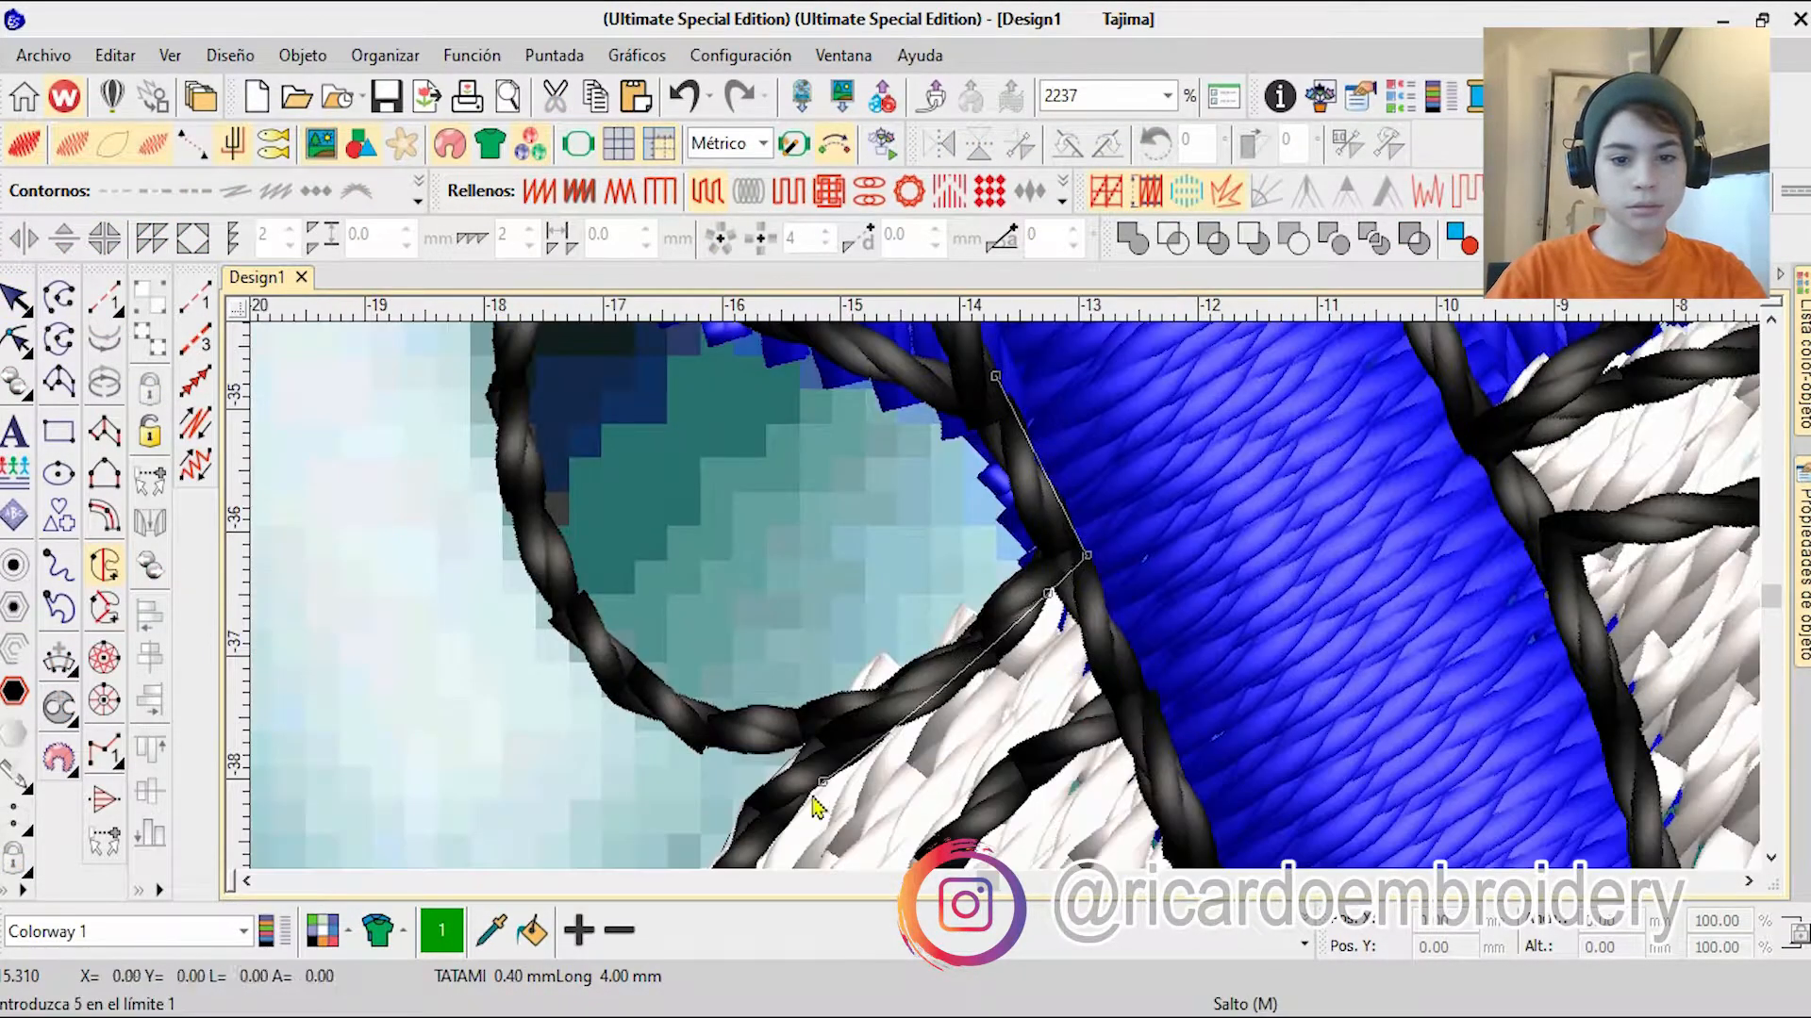
{"action": "right_click", "coordinate": [833, 785]}
{"action": "right_click", "coordinate": [946, 668]}
{"action": "right_click", "coordinate": [951, 775]}
{"action": "left_click", "coordinate": [981, 839]}
{"action": "right_click", "coordinate": [920, 788]}
Step: Continue the rear sock boundary up the red shoe's inner edge, over the rim to the front leg and around the rear leg
{"action": "right_click", "coordinate": [703, 822]}
{"action": "right_click", "coordinate": [588, 356]}
{"action": "right_click", "coordinate": [958, 445]}
{"action": "right_click", "coordinate": [1019, 406]}
{"action": "right_click", "coordinate": [1151, 372]}
{"action": "scroll", "coordinate": [1022, 591], "scroll_direction": "down", "scroll_amount": 4}
{"action": "right_click", "coordinate": [1037, 573]}
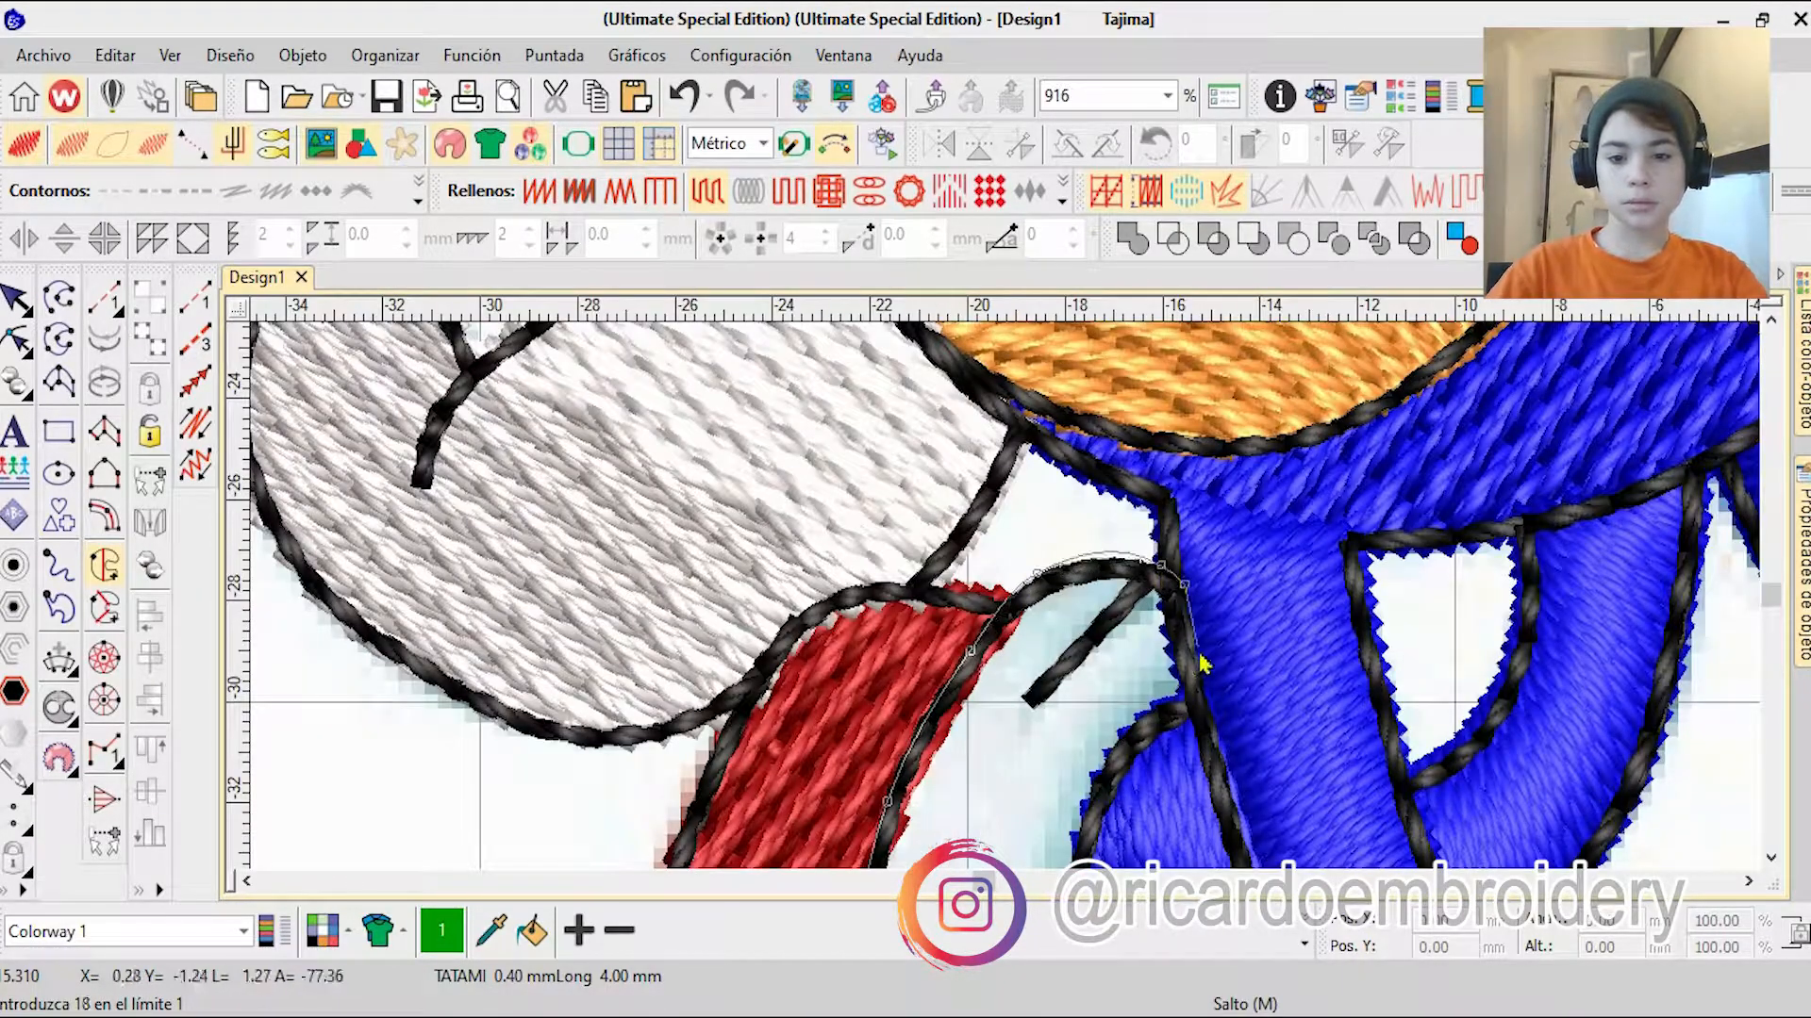
{"action": "right_click", "coordinate": [1159, 738]}
{"action": "right_click", "coordinate": [1098, 827]}
Step: Close the rear sock boundary and generate its tatami fill with the default stitch angle
{"action": "key", "text": "Return"}
{"action": "key", "text": "Return"}
{"action": "scroll", "coordinate": [1181, 691], "scroll_direction": "up", "scroll_amount": 1}
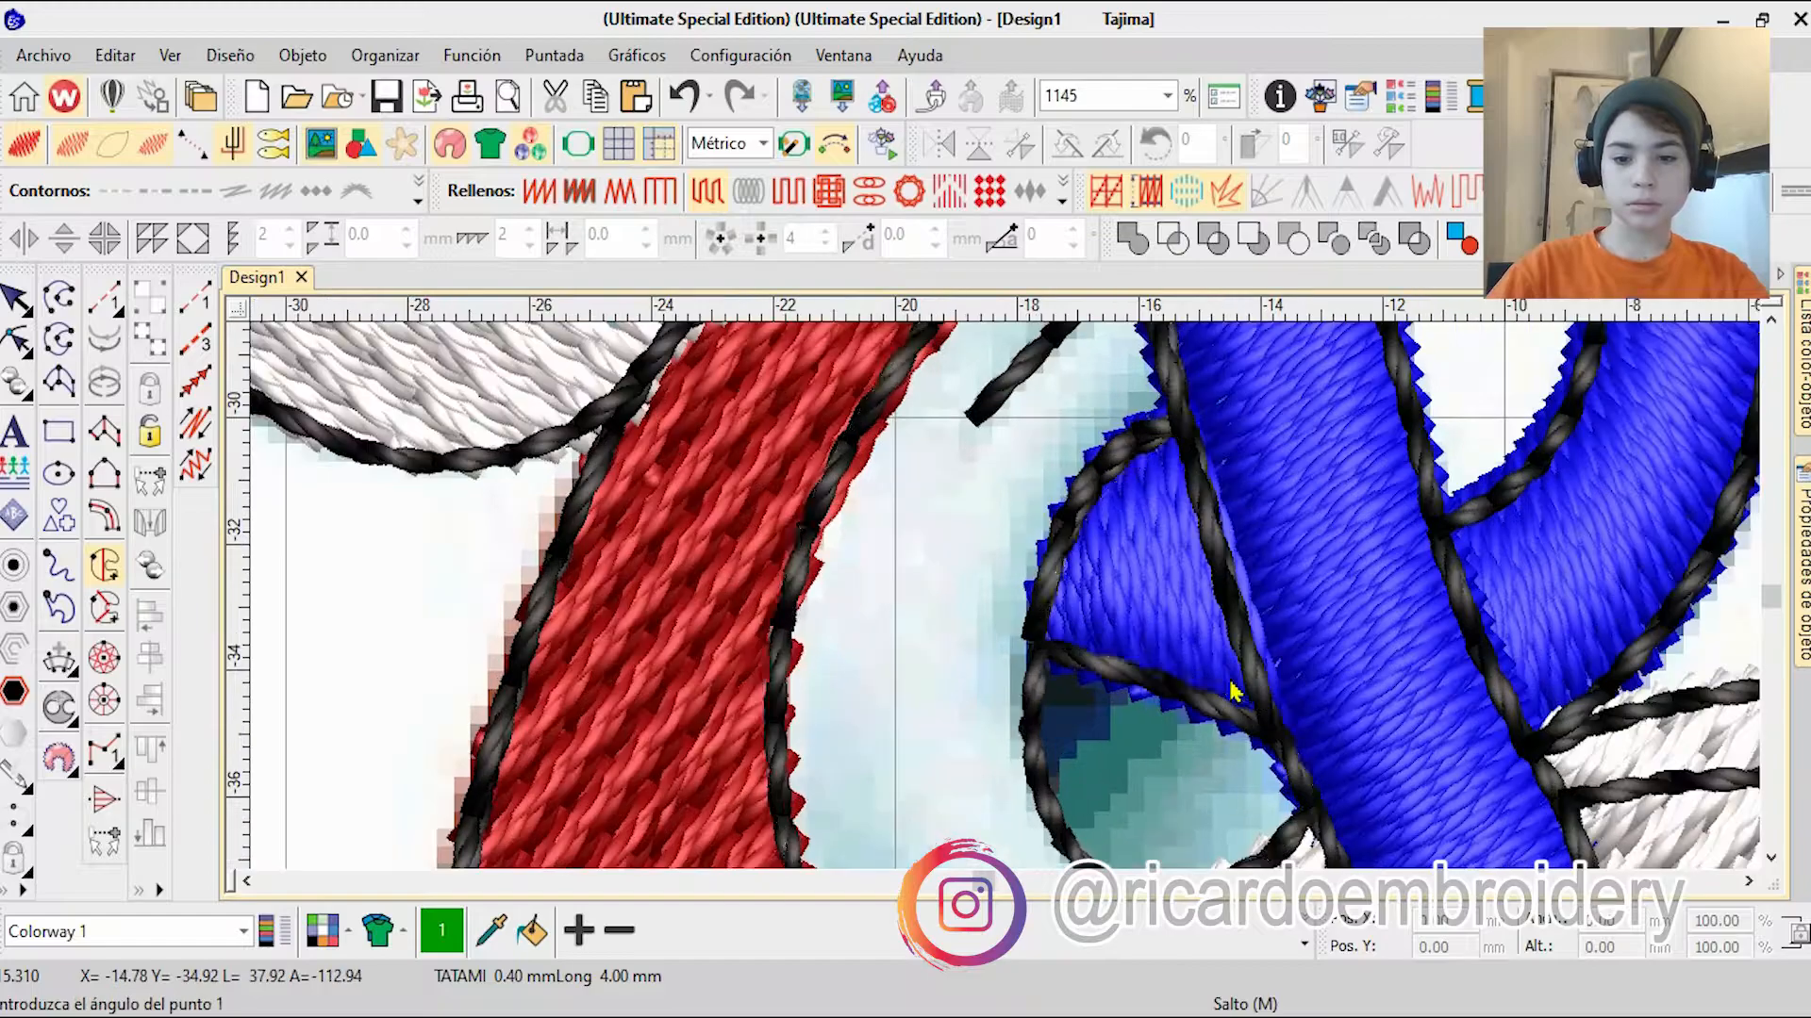
{"action": "key", "text": "Return"}
{"action": "key", "text": "1"}
{"action": "key", "text": "Escape"}
Step: Recolor the rear sock fill white and move it into the white group beneath the black outlines
{"action": "left_click", "coordinate": [1305, 946]}
{"action": "left_click", "coordinate": [962, 829]}
{"action": "left_click", "coordinate": [1803, 368]}
{"action": "left_click", "coordinate": [1381, 865]}
{"action": "left_click_drag", "start_coordinate": [1380, 869], "coordinate": [1381, 756]}
{"action": "scroll", "coordinate": [1069, 581], "scroll_direction": "up", "scroll_amount": 3}
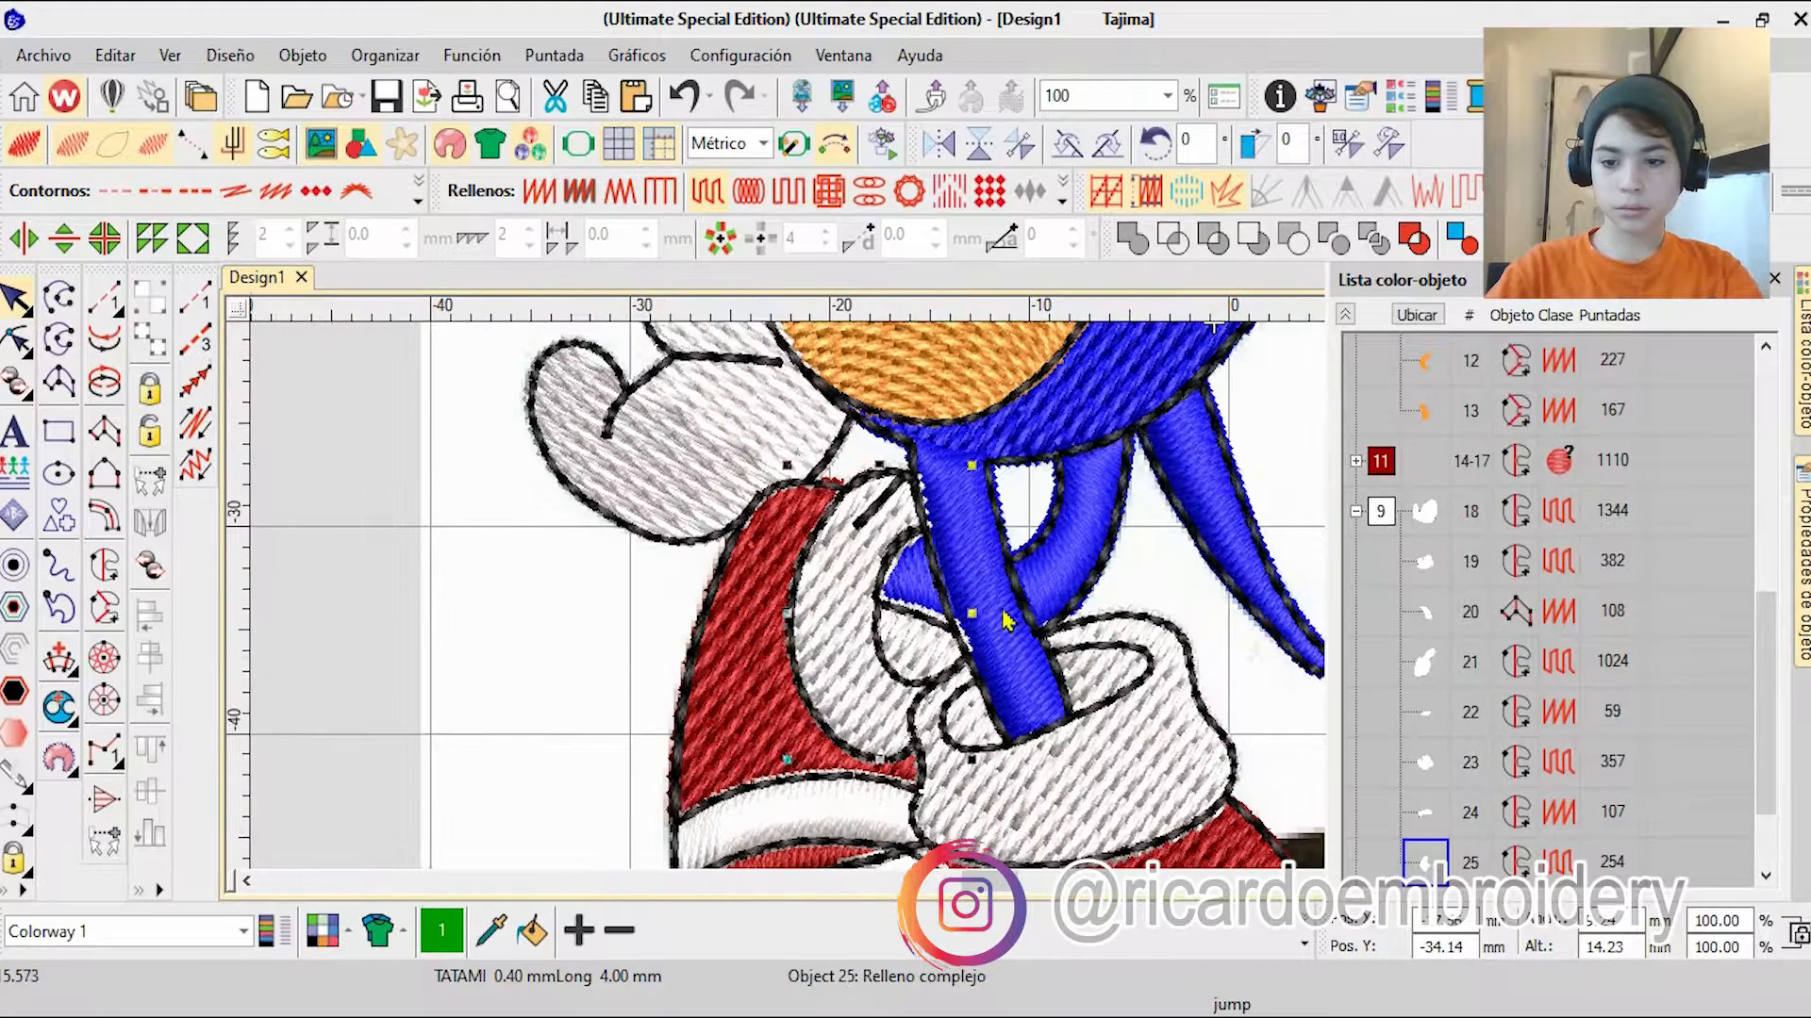
Step: Reshape the rear sock fill where its boundary meets the front leg and the rear leg
{"action": "key", "text": "h"}
{"action": "scroll", "coordinate": [1005, 630], "scroll_direction": "up", "scroll_amount": 4}
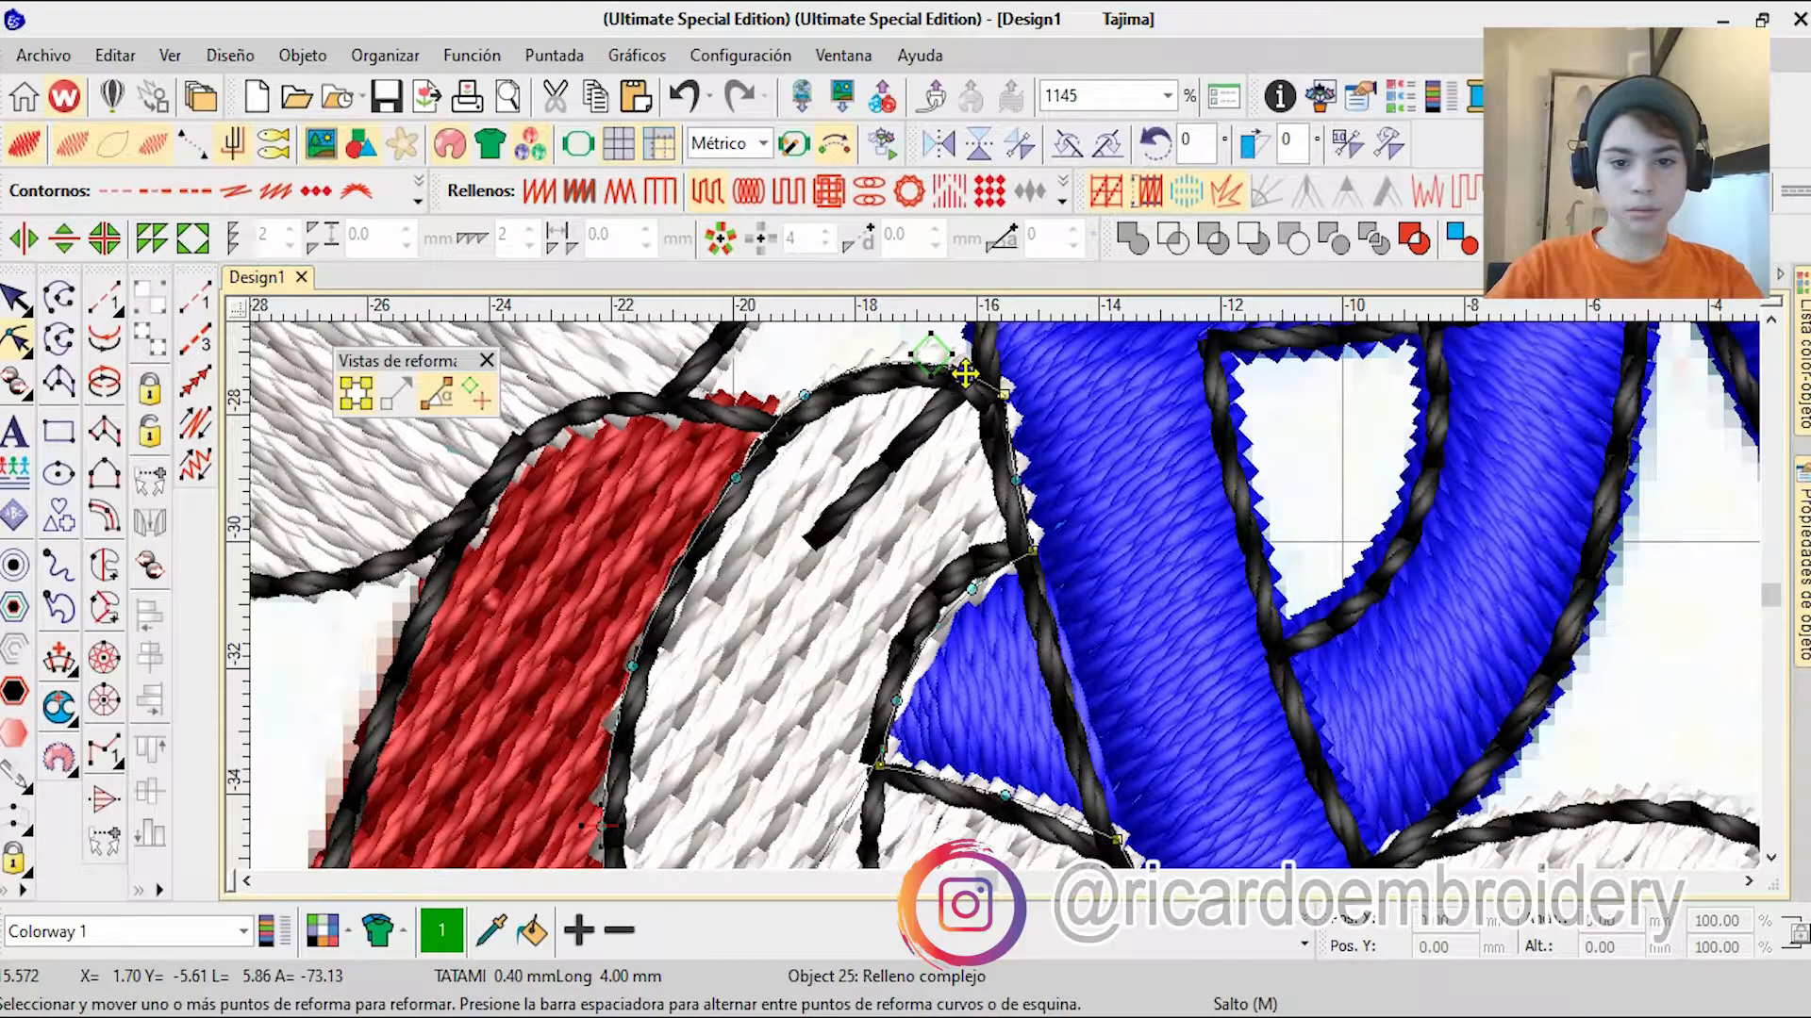
{"action": "scroll", "coordinate": [964, 374], "scroll_direction": "down", "scroll_amount": 4}
{"action": "scroll", "coordinate": [1058, 516], "scroll_direction": "up", "scroll_amount": 3}
{"action": "scroll", "coordinate": [766, 674], "scroll_direction": "up", "scroll_amount": 2}
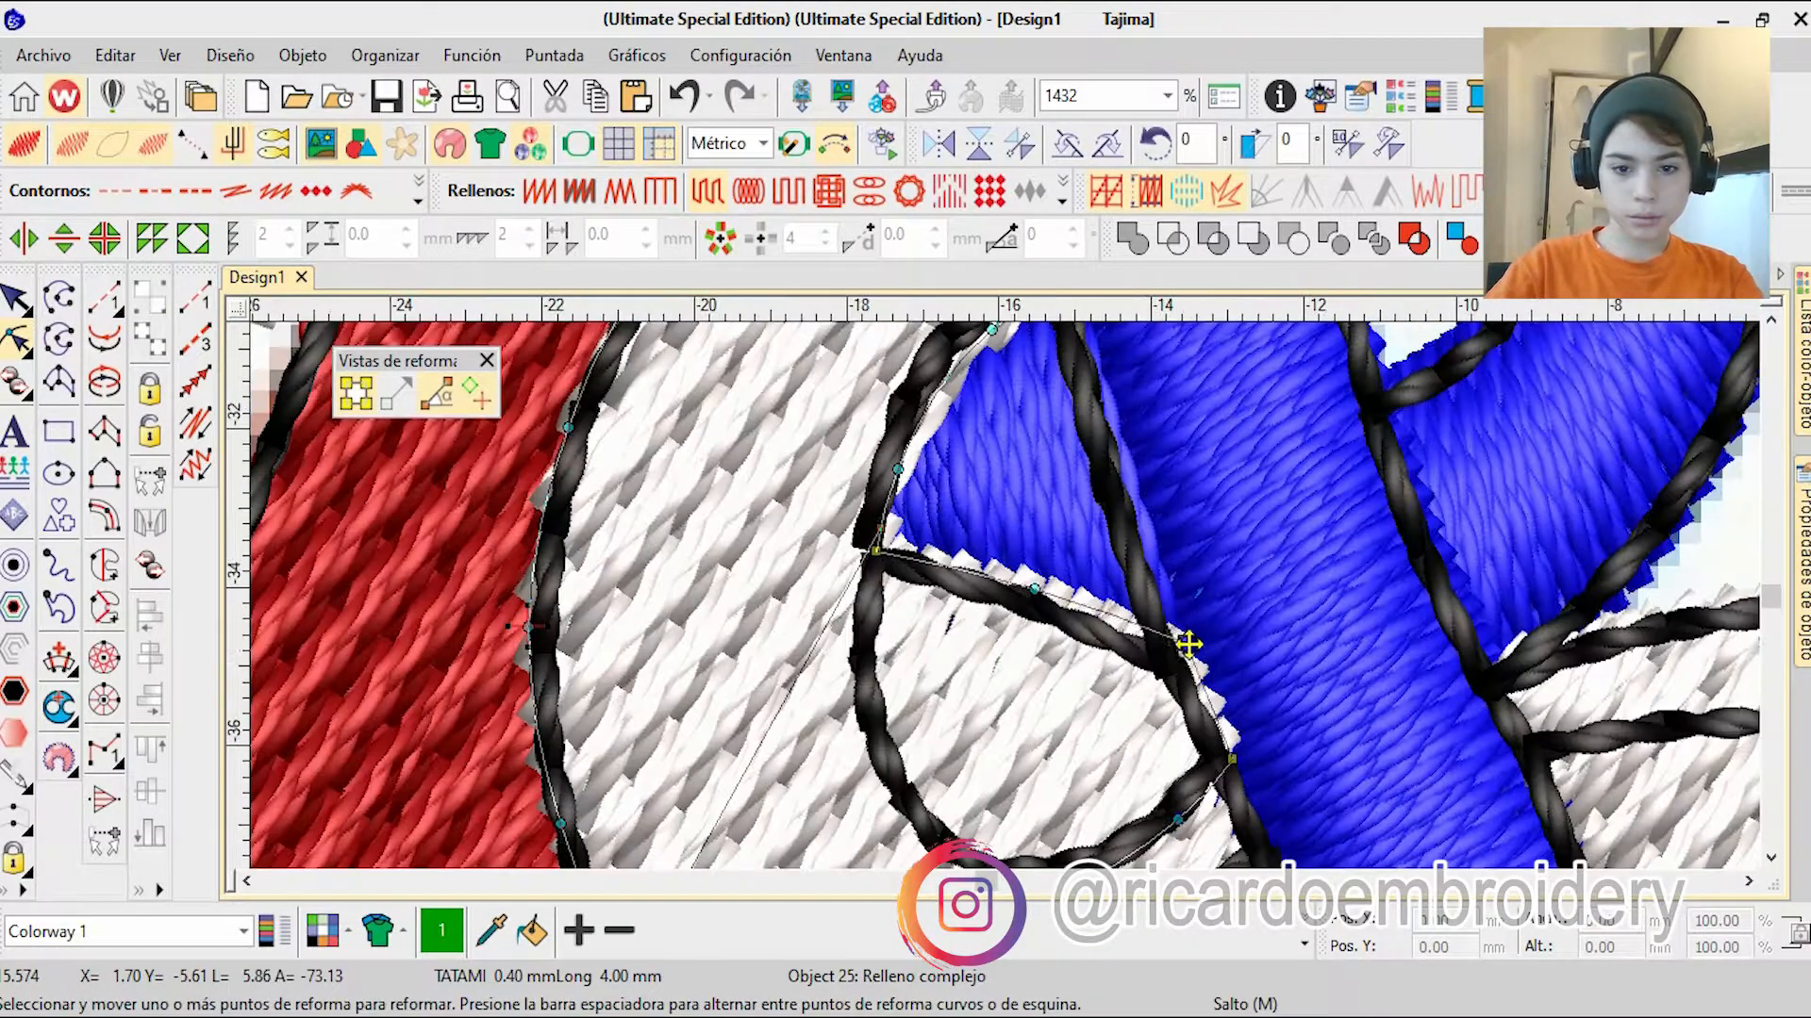
{"action": "scroll", "coordinate": [1109, 627], "scroll_direction": "down", "scroll_amount": 7}
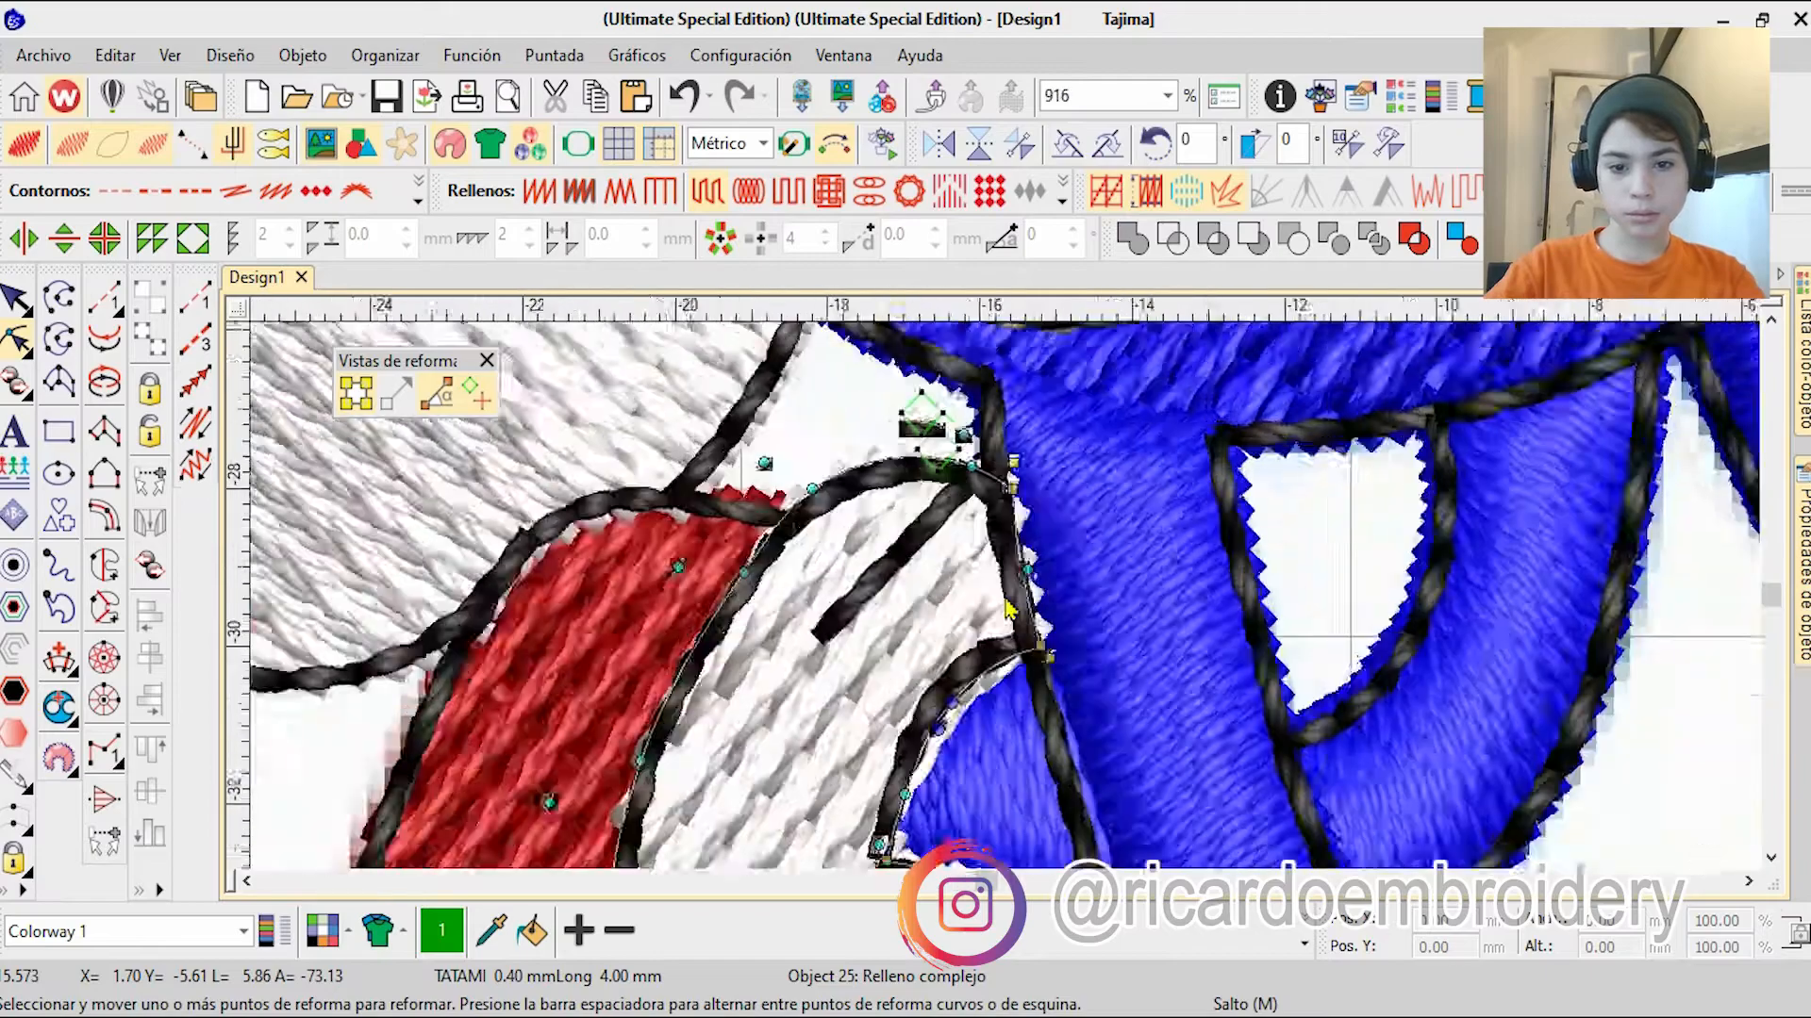
{"action": "scroll", "coordinate": [1005, 596], "scroll_direction": "down", "scroll_amount": 3}
{"action": "key", "text": "Escape"}
Step: Fit the whole design in the view and hide the reference image
{"action": "scroll", "coordinate": [974, 594], "scroll_direction": "down", "scroll_amount": 3}
{"action": "key", "text": "0"}
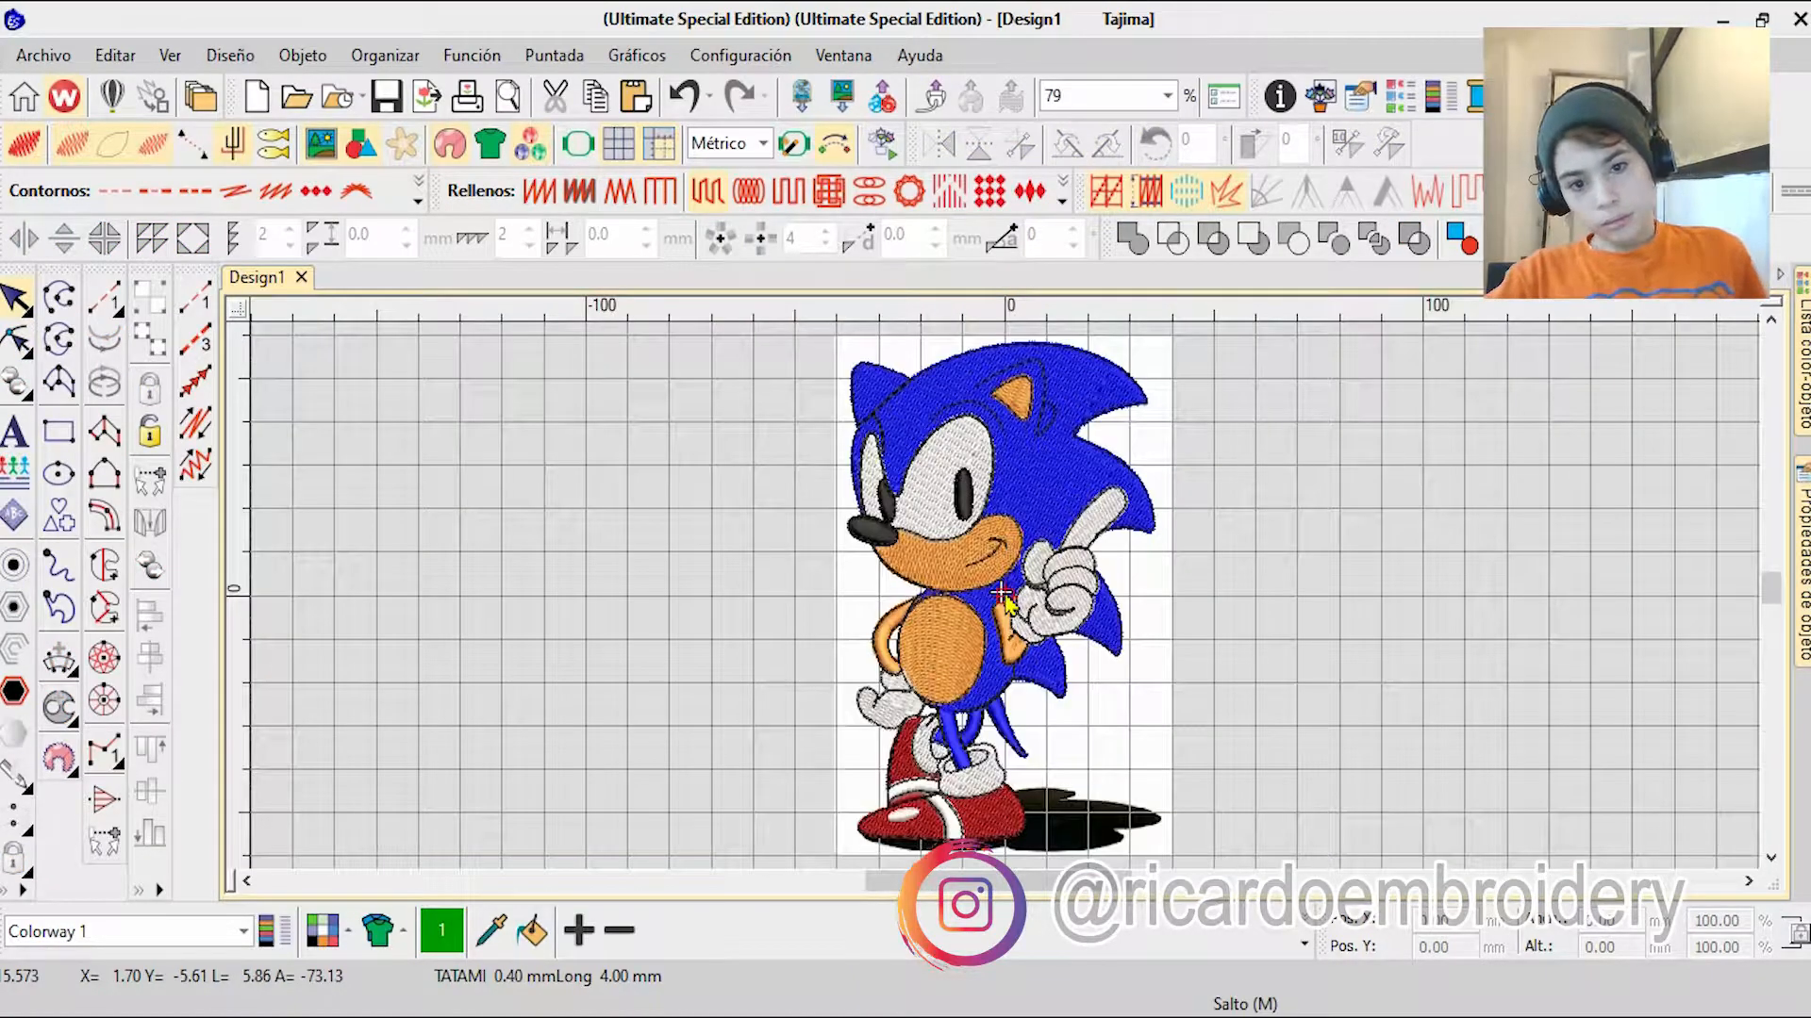
{"action": "key", "text": "d"}
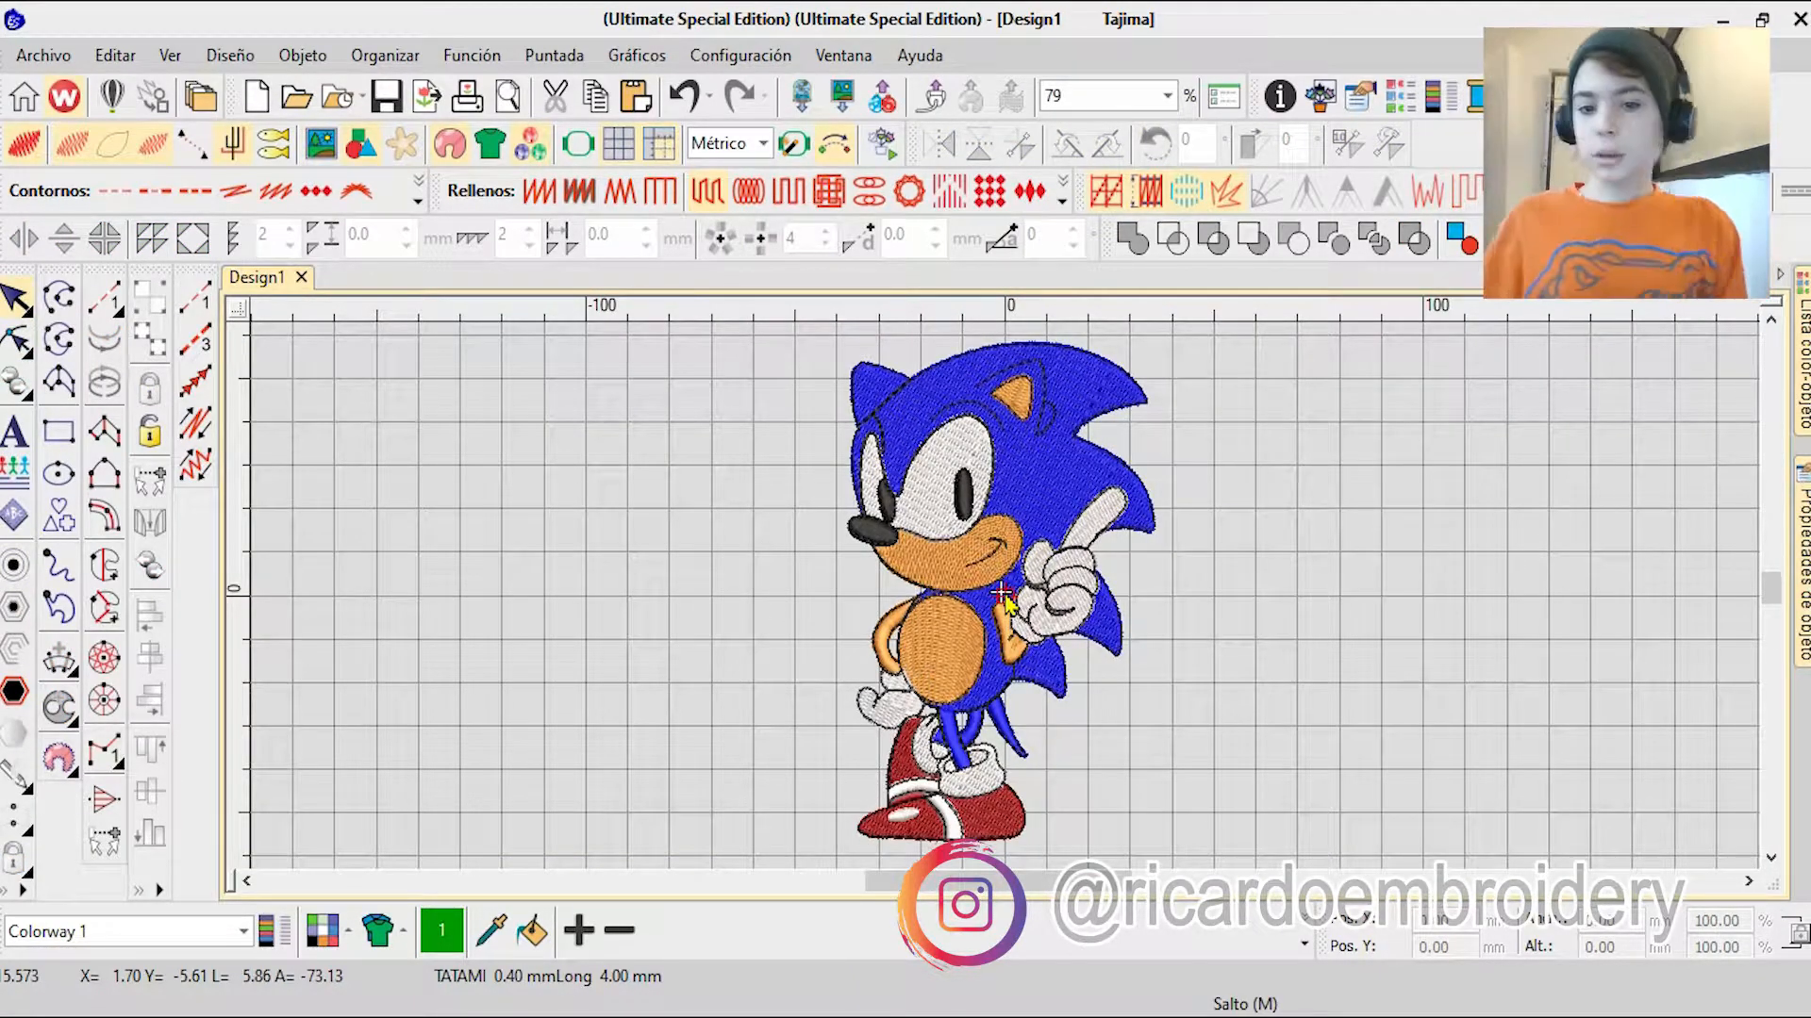
Step: Reshape the blue head fill by repositioning its stitch start and end points outside the head
{"action": "left_click", "coordinate": [1003, 596]}
{"action": "key", "text": "h"}
{"action": "scroll", "coordinate": [1005, 603], "scroll_direction": "up", "scroll_amount": 3}
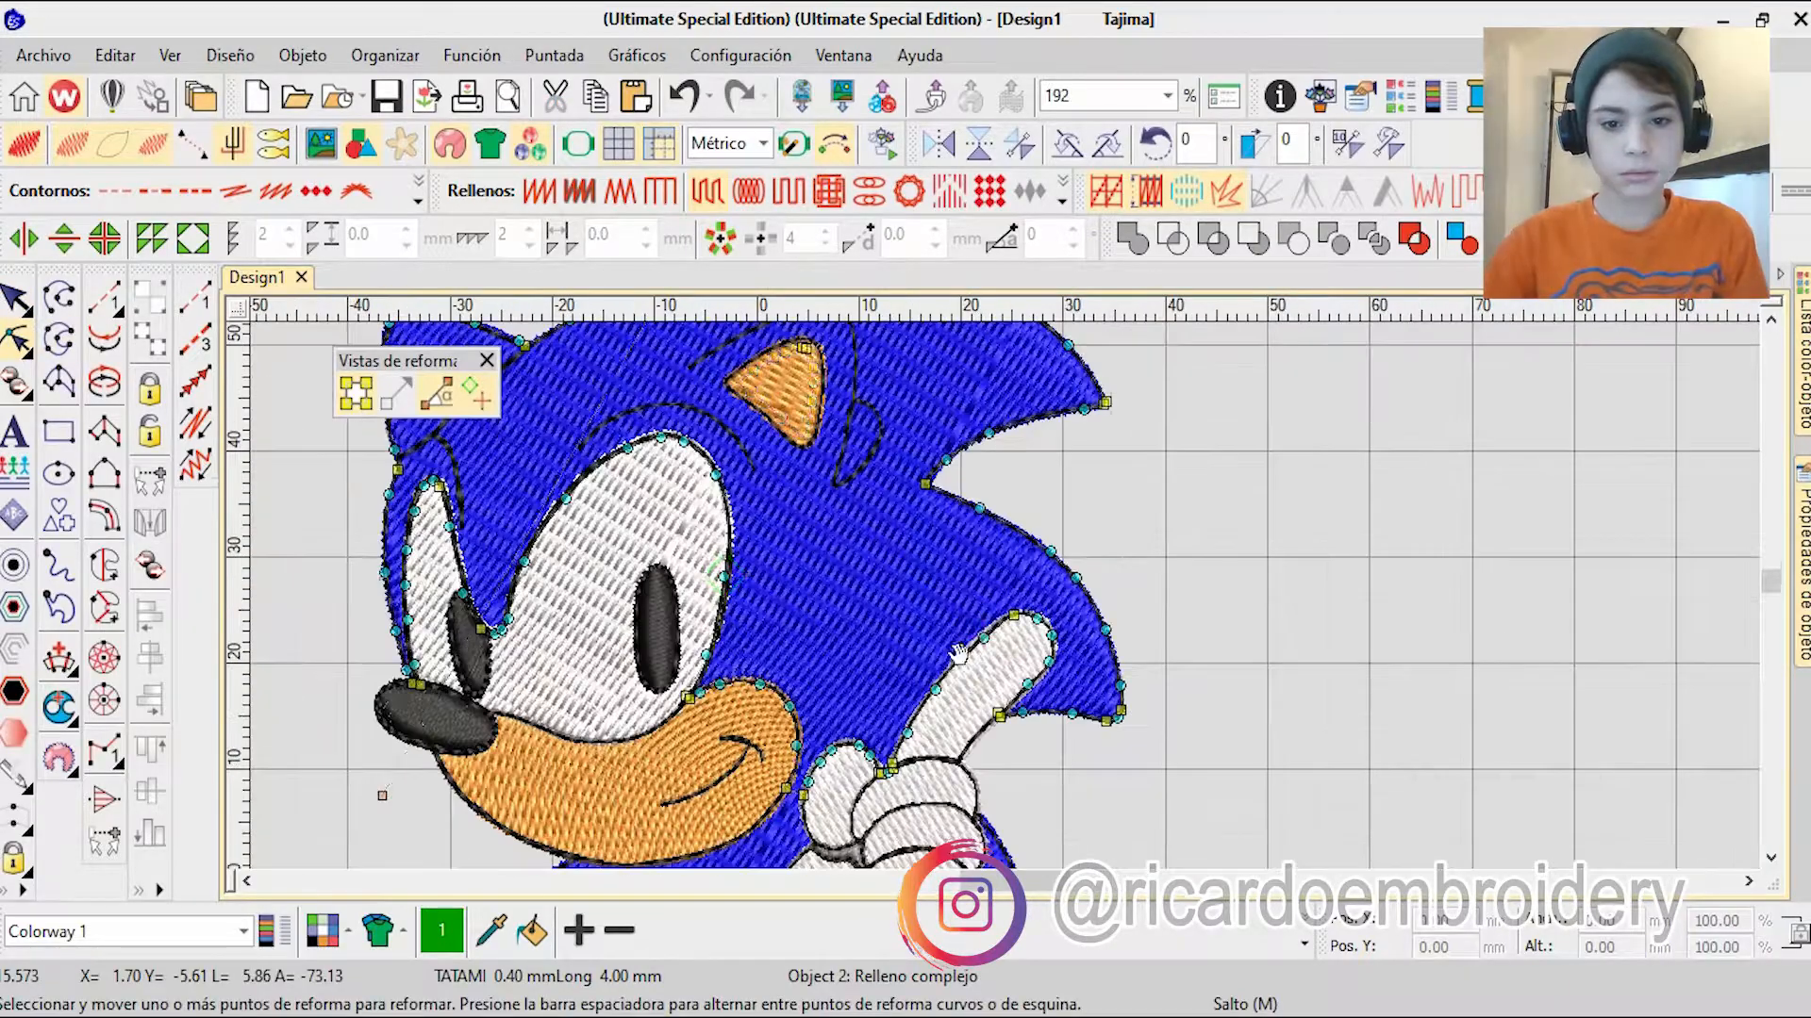
{"action": "scroll", "coordinate": [1011, 611], "scroll_direction": "up", "scroll_amount": 2}
{"action": "scroll", "coordinate": [958, 556], "scroll_direction": "down", "scroll_amount": 1}
{"action": "left_click_drag", "start_coordinate": [510, 550], "coordinate": [752, 672]}
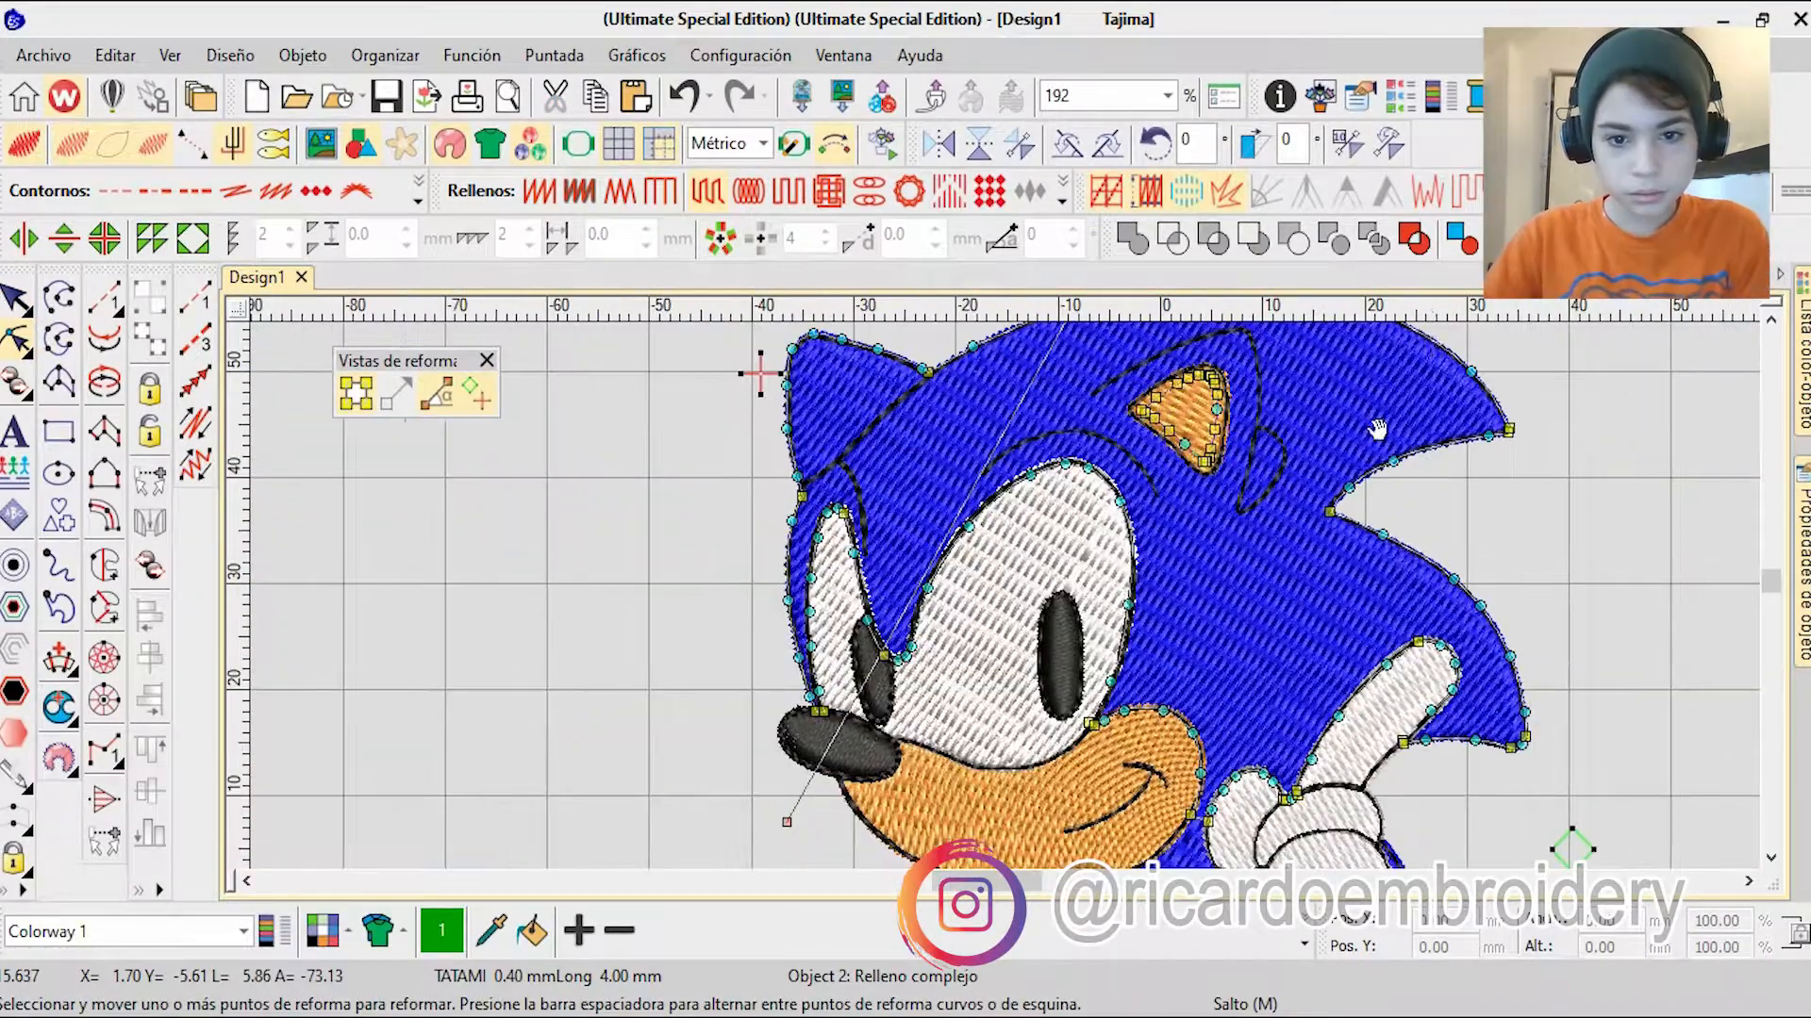
{"action": "key", "text": "Escape"}
Step: Play the stitch-out simulation of the whole design at 2100 s/m
{"action": "scroll", "coordinate": [626, 559], "scroll_direction": "down", "scroll_amount": 4}
{"action": "key", "text": "0"}
{"action": "key", "text": "t"}
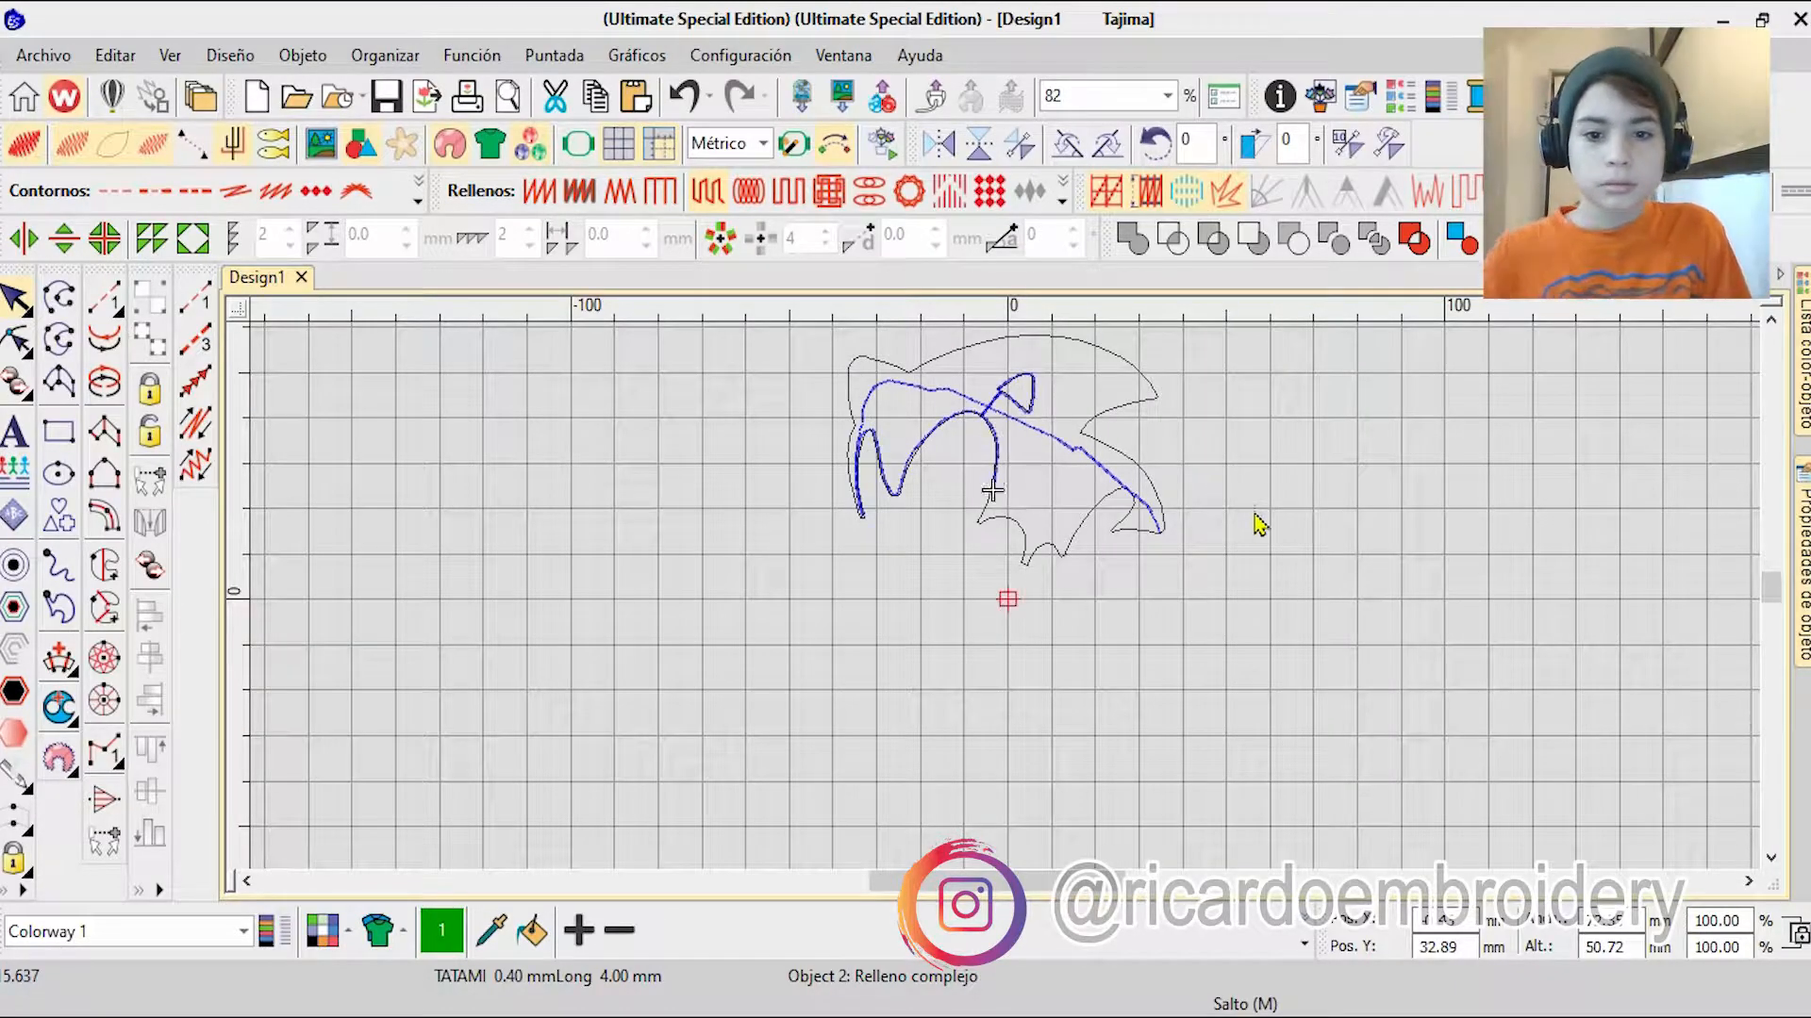
{"action": "left_click", "coordinate": [1165, 297]}
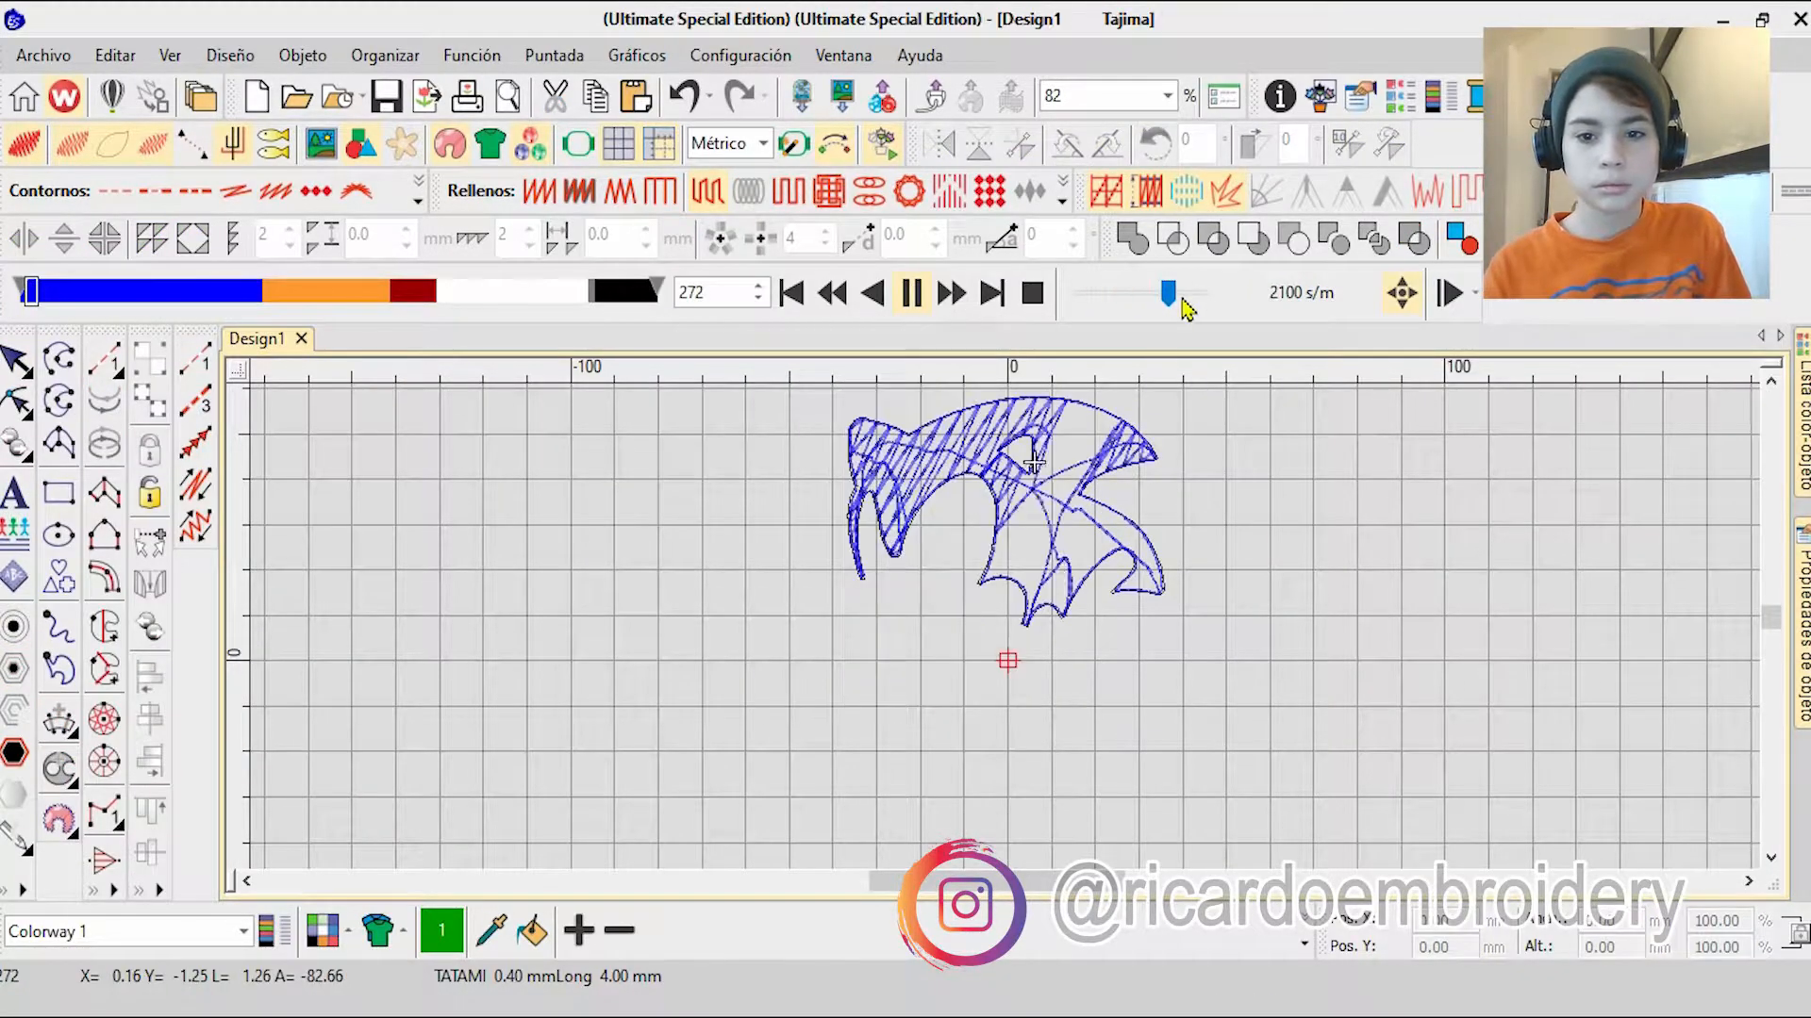